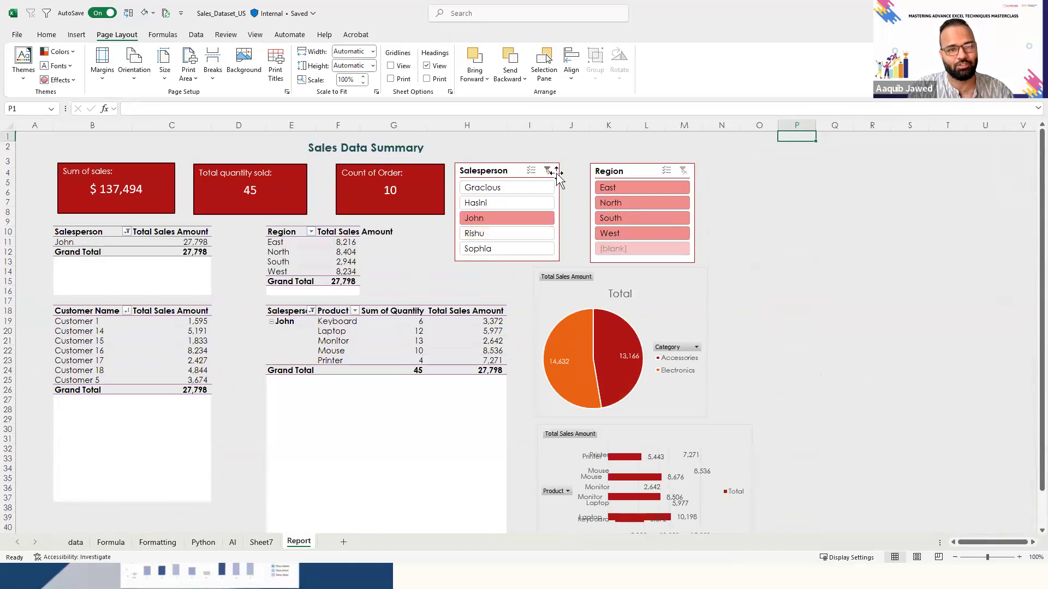
- Clear the Salesperson slicer selection and filter the sales dashboard to the North region
left_click(549, 169)
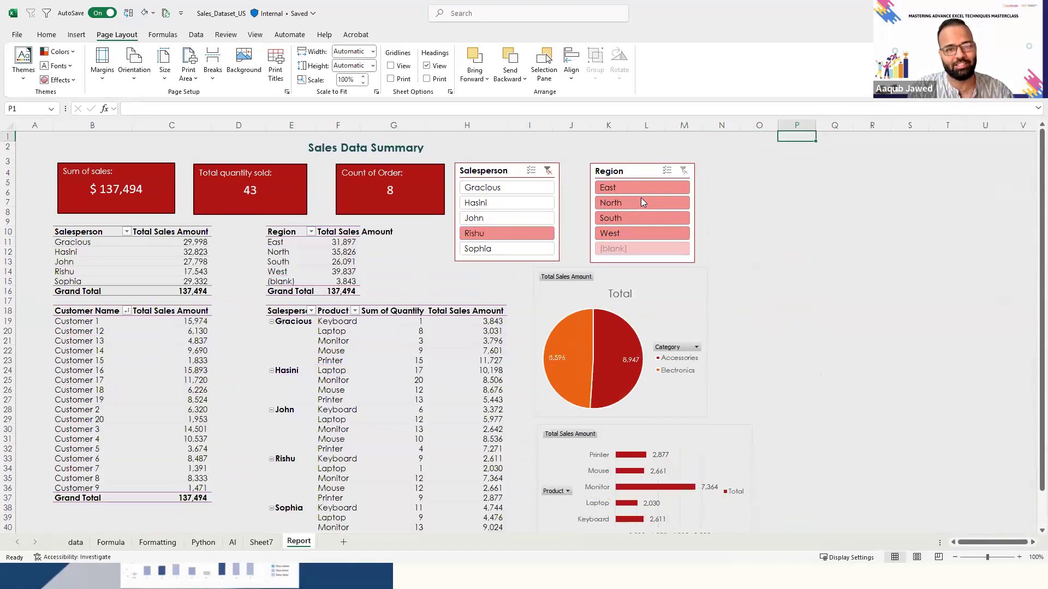
left_click(639, 203)
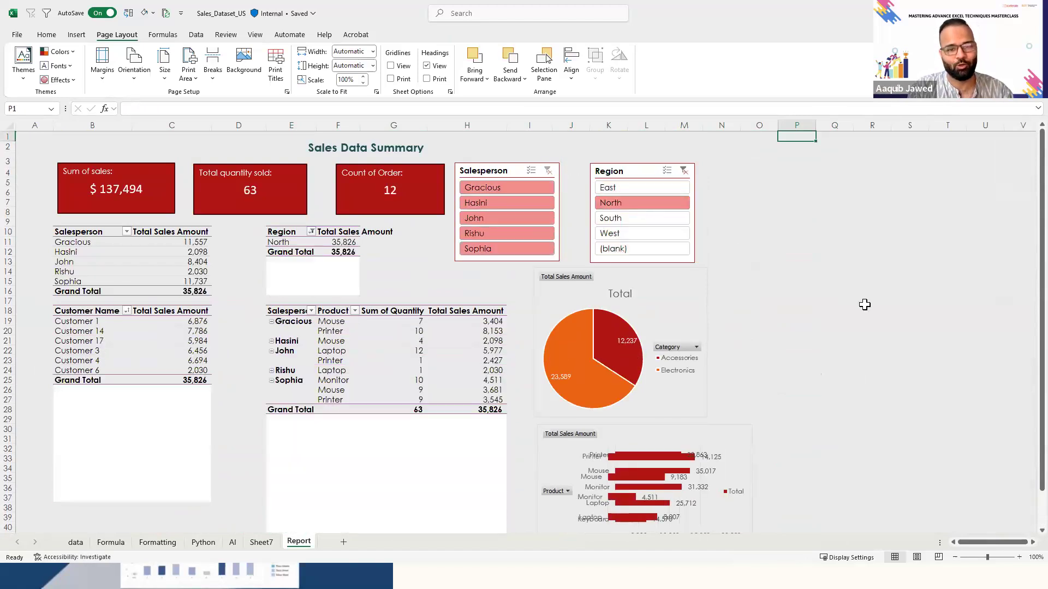
- Review how the region filter affects the dashboard's pivot tables, pie chart, bar chart and line chart
left_click(840, 304)
key("Down")
key("Down")
key("Down")
key("Down")
key("Down")
key("Down")
key("Down")
key("Down")
key("Down")
key("Down")
key("Down")
key("Down")
key("Down")
key("Down")
key("Down")
key("Down")
key("Down")
key("Down")
key("Down")
key("Down")
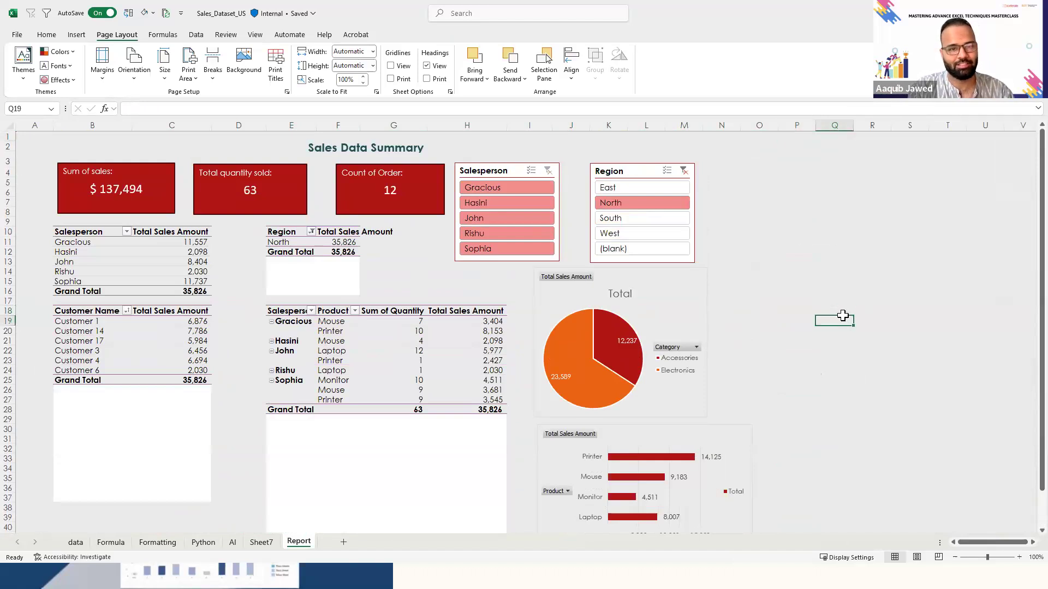
key("Down")
key("Down")
key("Down")
key("Down")
key("Down")
key("Down")
key("Down")
key("Down")
key("Down")
key("Down")
key("Up")
key("Up")
key("Up")
key("Up")
key("Up")
key("Up")
key("Up")
key("Up")
key("Up")
key("Up")
key("Up")
key("Up")
key("Up")
key("Up")
key("Up")
key("Up")
key("Up")
key("Up")
key("Up")
key("Up")
key("Up")
key("Up")
key("Up")
key("Up")
key("Up")
key("Up")
key("Up")
key("Up")
key("Up")
key("Up")
key("Up")
key("Up")
key("Up")
key("Up")
key("Up")
key("Up")
key("Up")
key("Up")
key("Up")
key("Up")
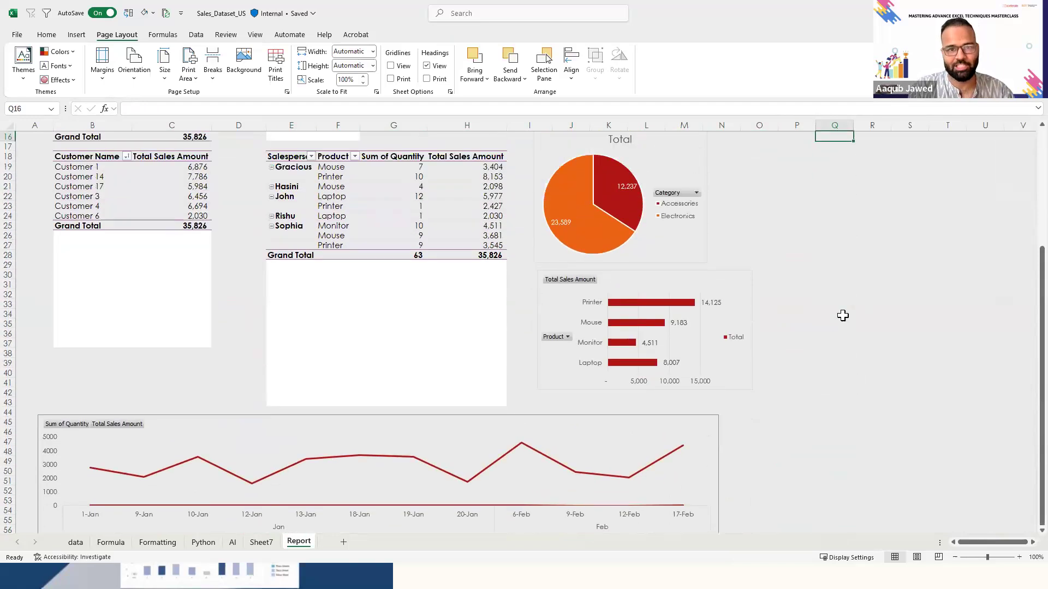
- Clear the Region slicer filter so the dashboard covers all regions
left_click(691, 172)
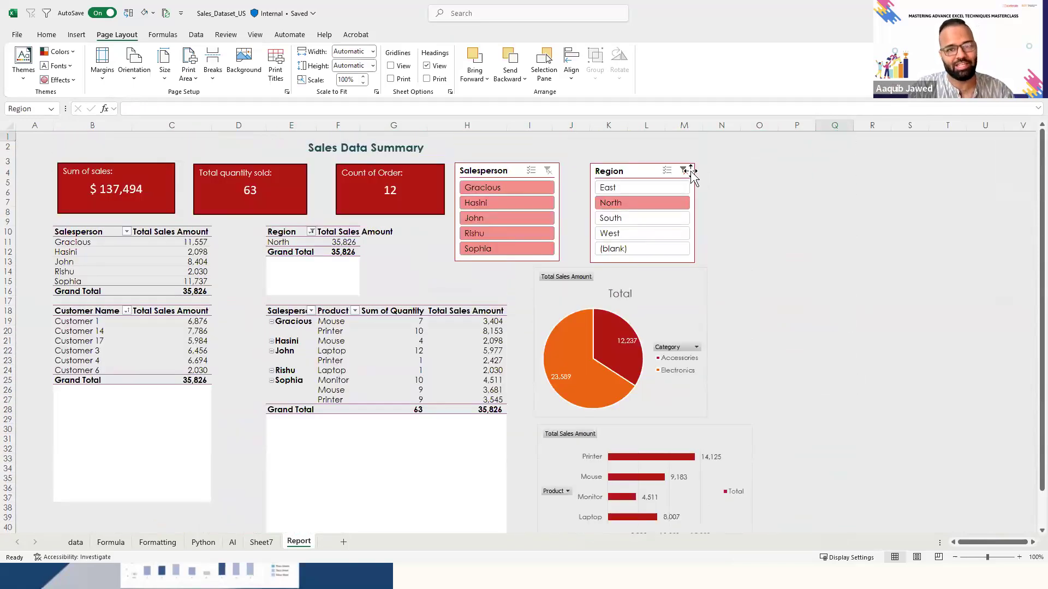
left_click(683, 170)
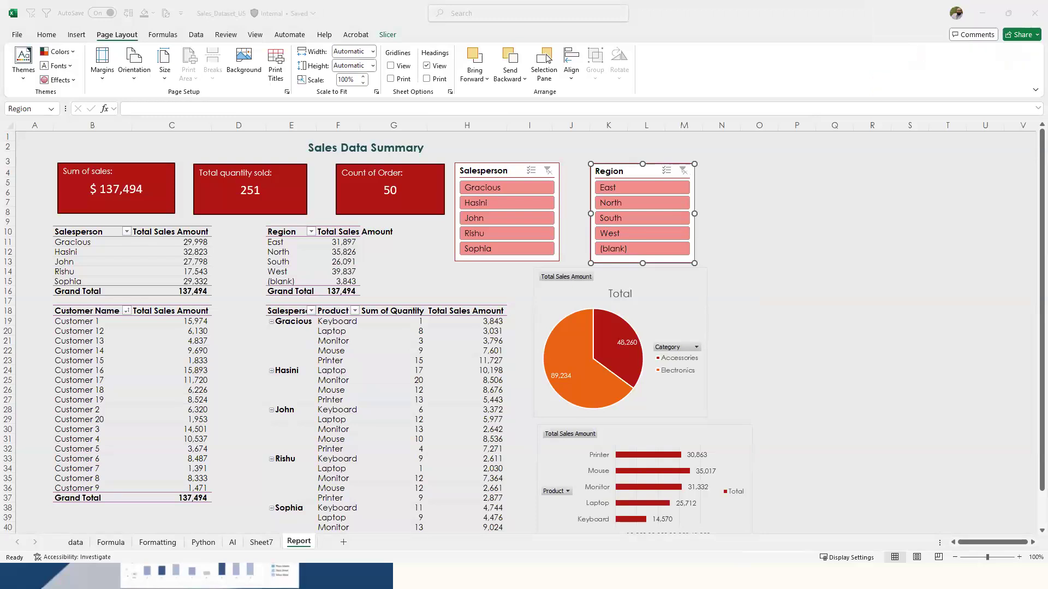
- Create a new blank workbook
left_click(864, 359)
key("ctrl+n")
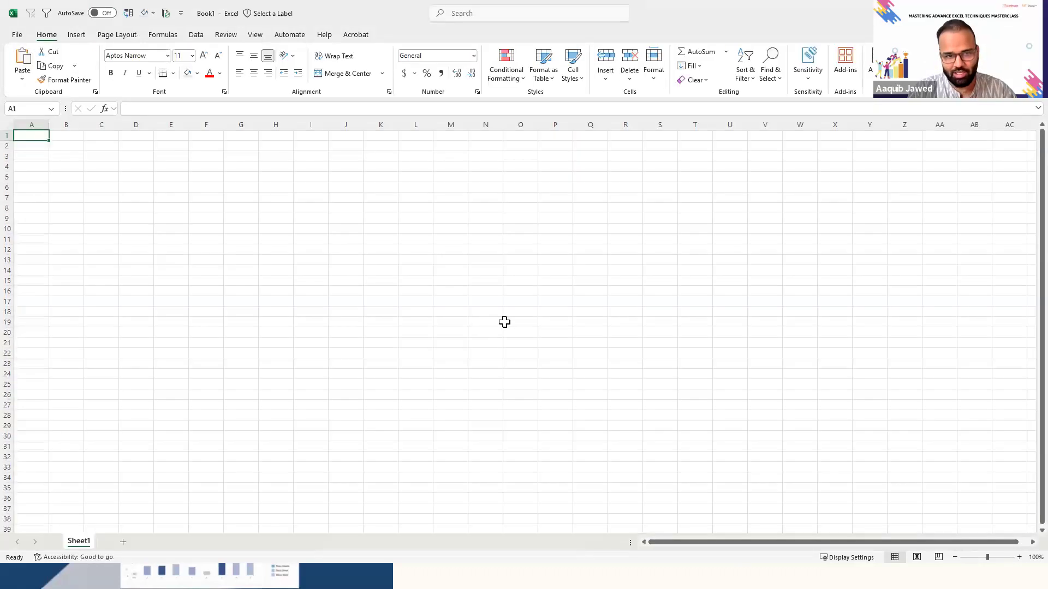
left_click(94, 227)
key("Home")
key("ctrl+Home")
key("Right")
key("Down")
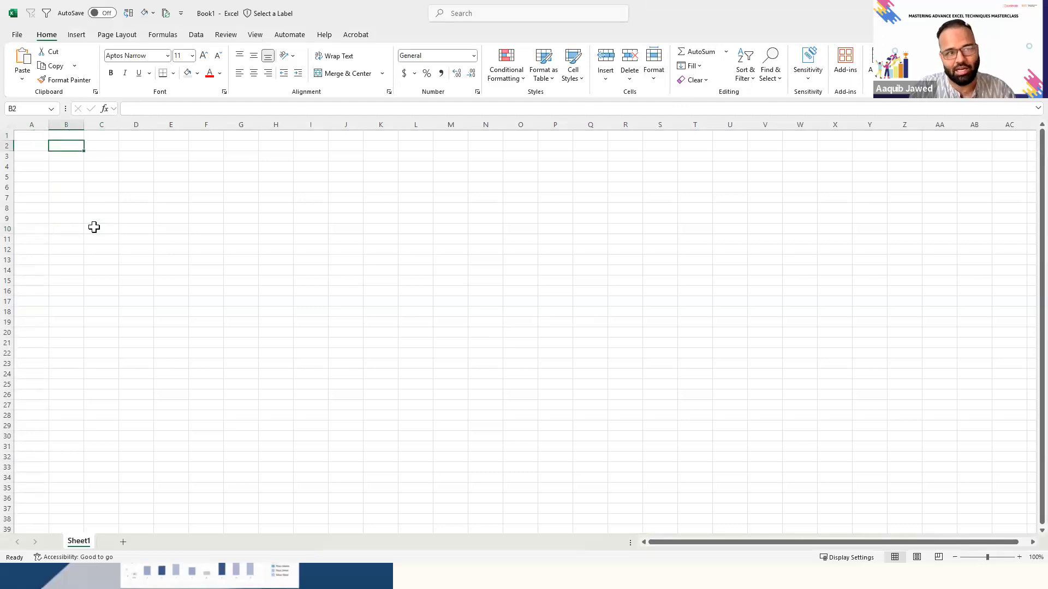
- Copy the Source 1 Wikipedia URL from cell D4 of the 02.Power-Query-DONE workbook and return to the blank workbook
key("alt+Tab")
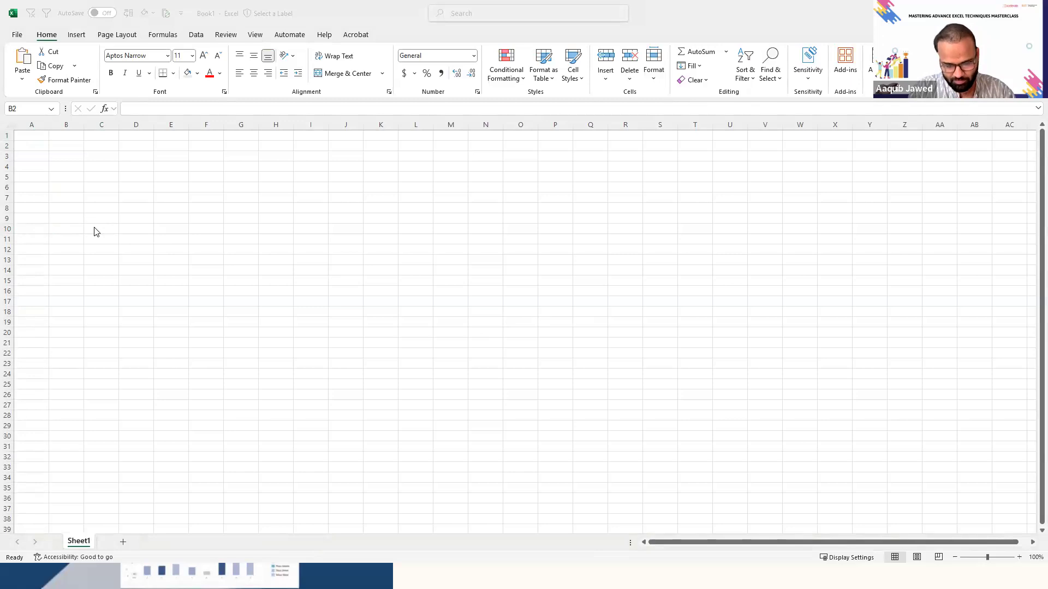
key("alt+Tab")
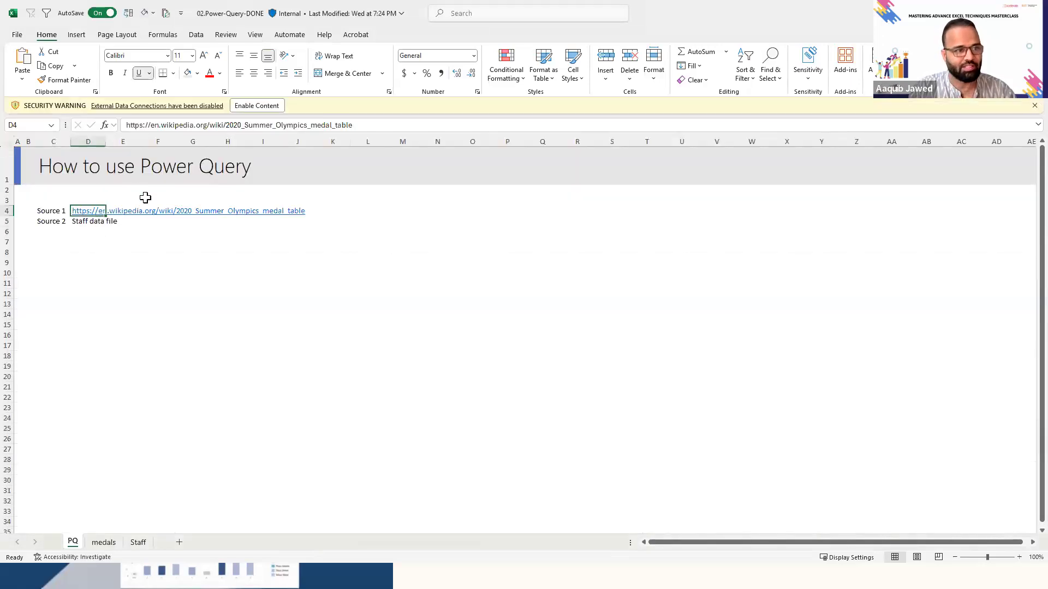
triple_click(360, 124)
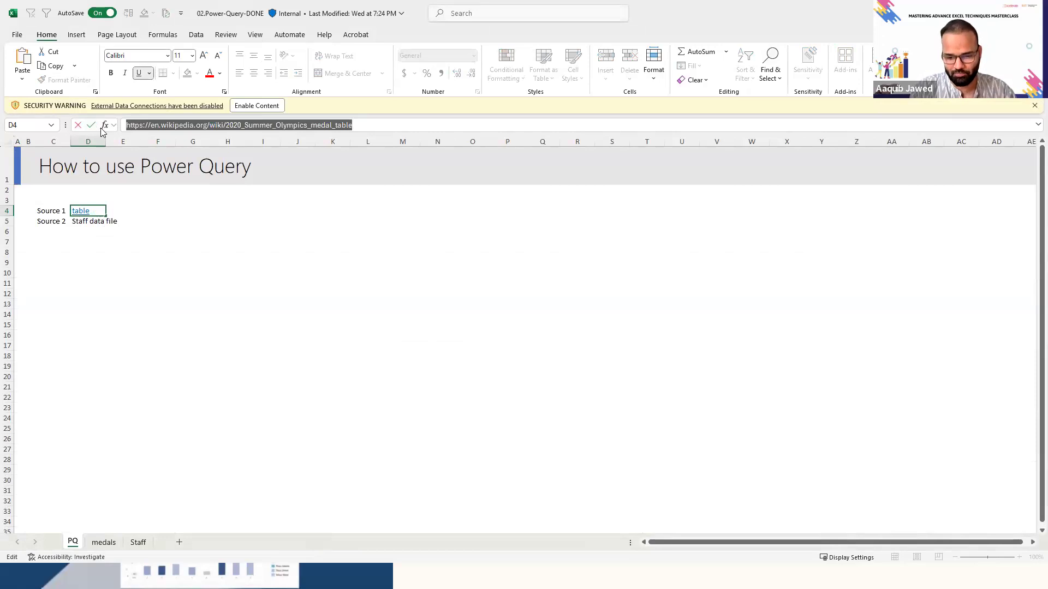
key("alt+Tab")
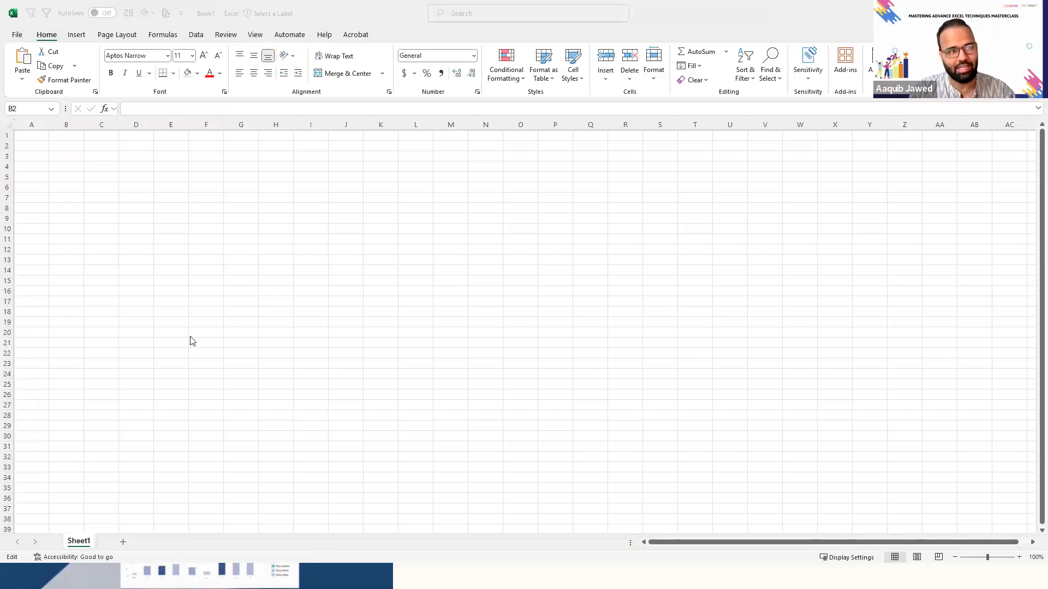
left_click(131, 230)
key("Left")
key("Left")
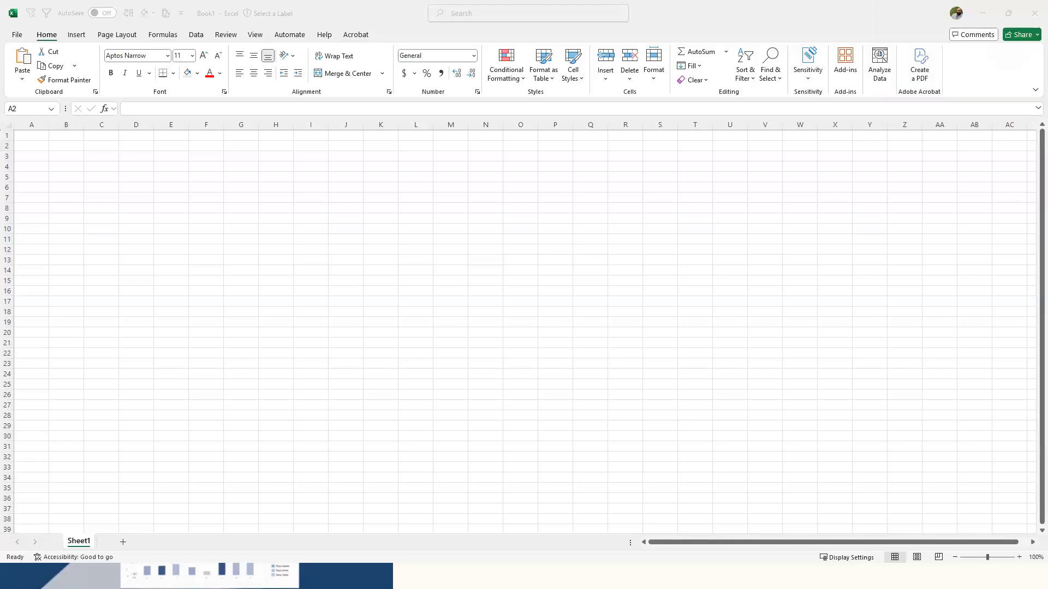
- Look through the available Get Data source types, including files, databases and other sources
left_click(290, 186)
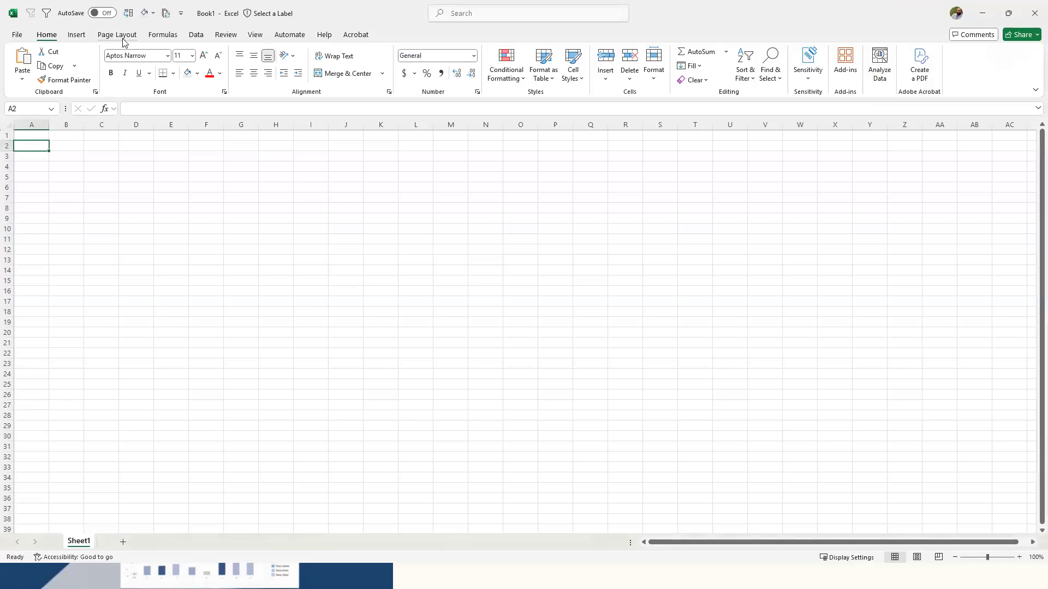
left_click(190, 38)
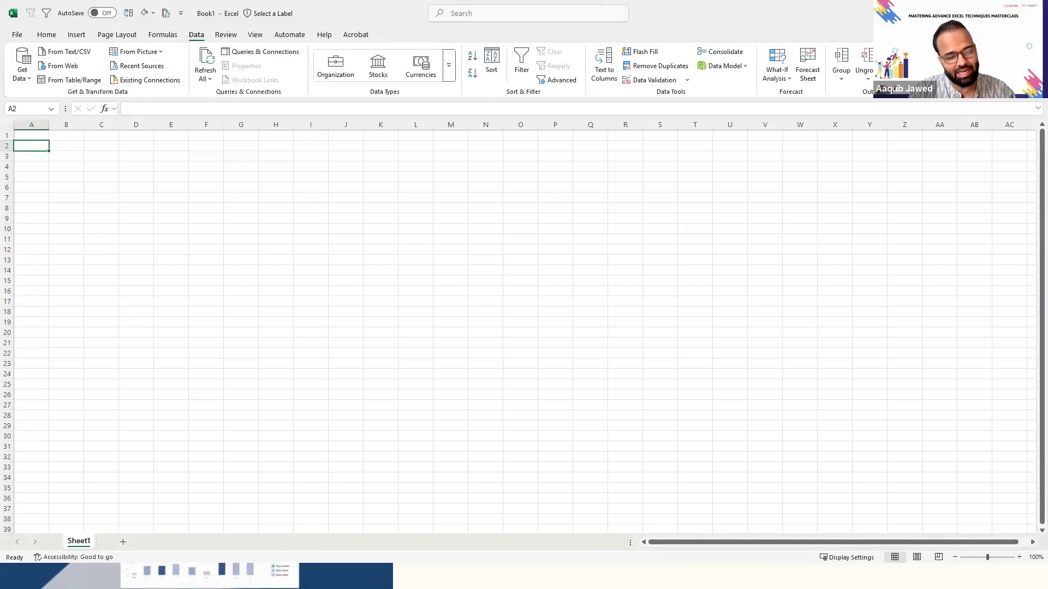
left_click(23, 70)
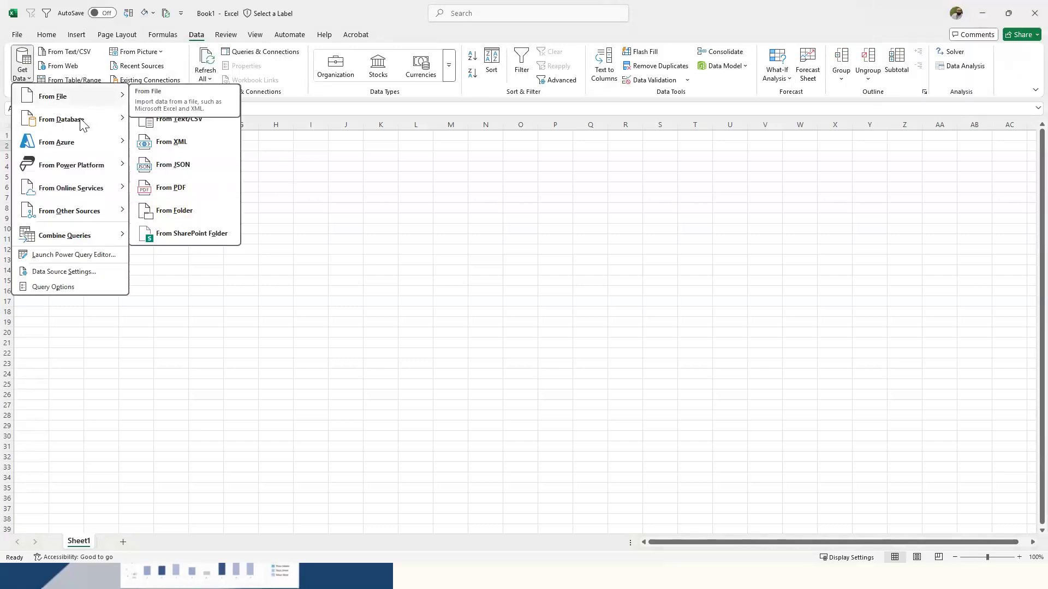
mouse_move(87, 124)
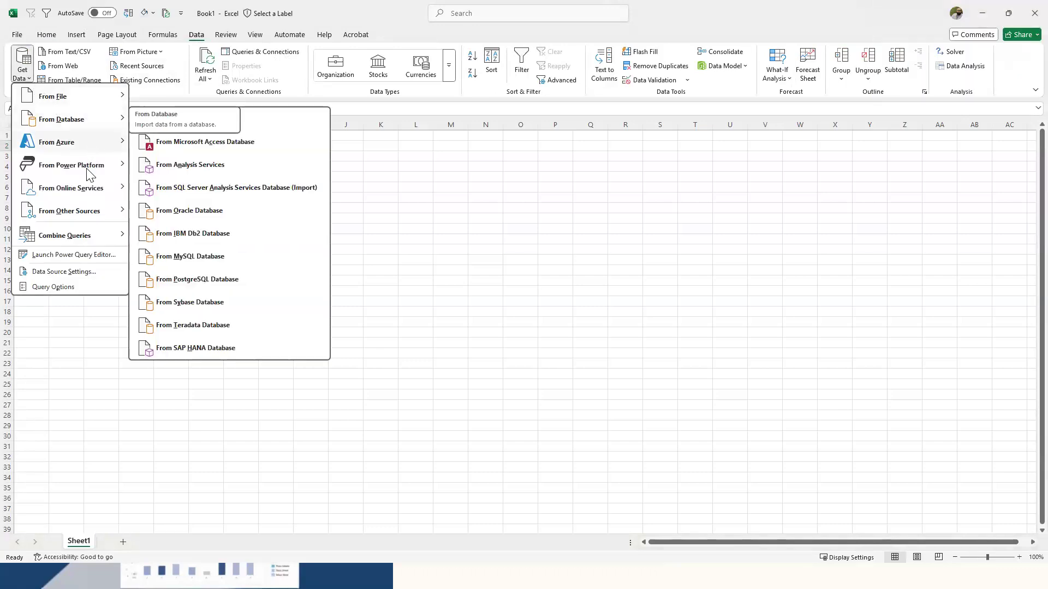
mouse_move(104, 212)
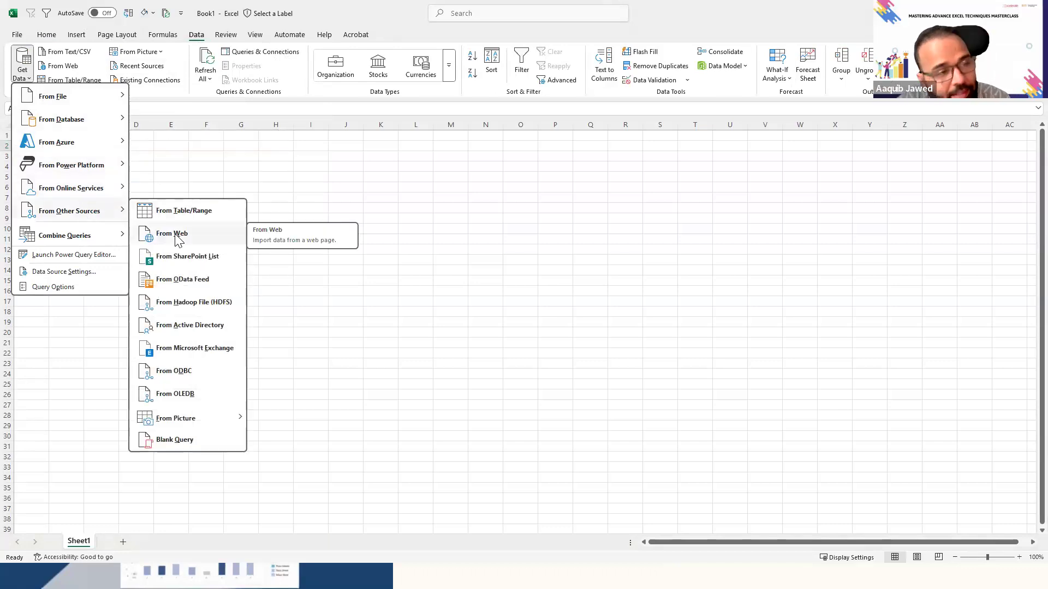
left_click(317, 176)
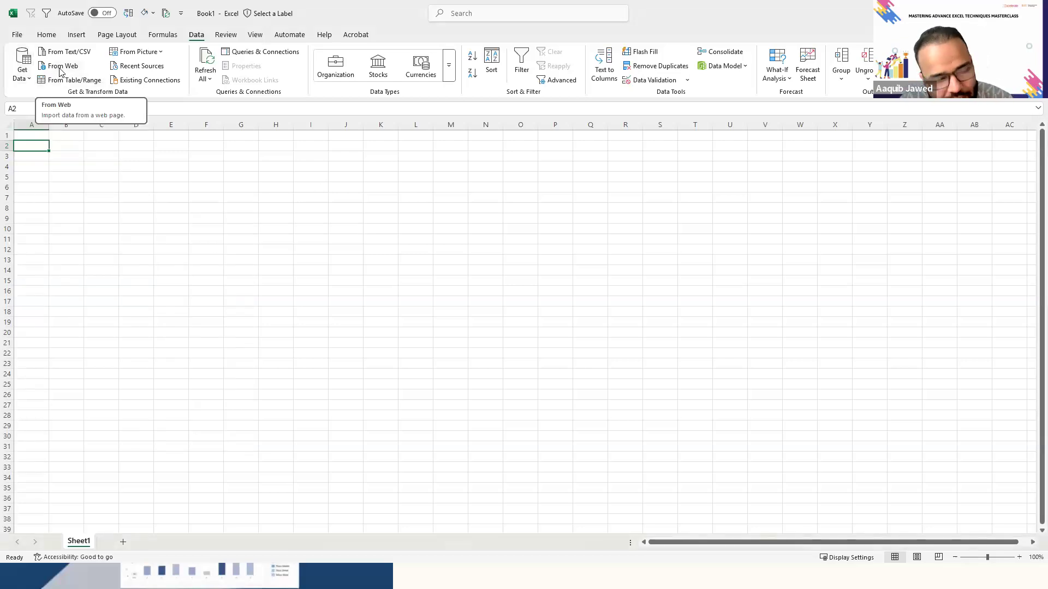
left_click(61, 70)
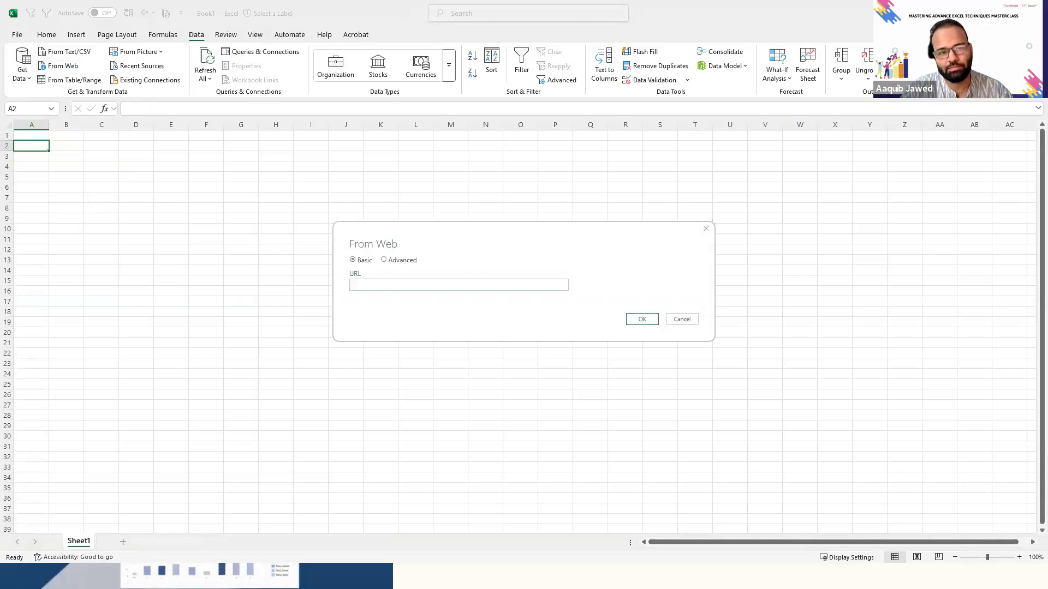
left_click(393, 290)
type("https://en.wikipedia.org/wiki/2020_Summer_Olympics_medal_table")
left_click(646, 321)
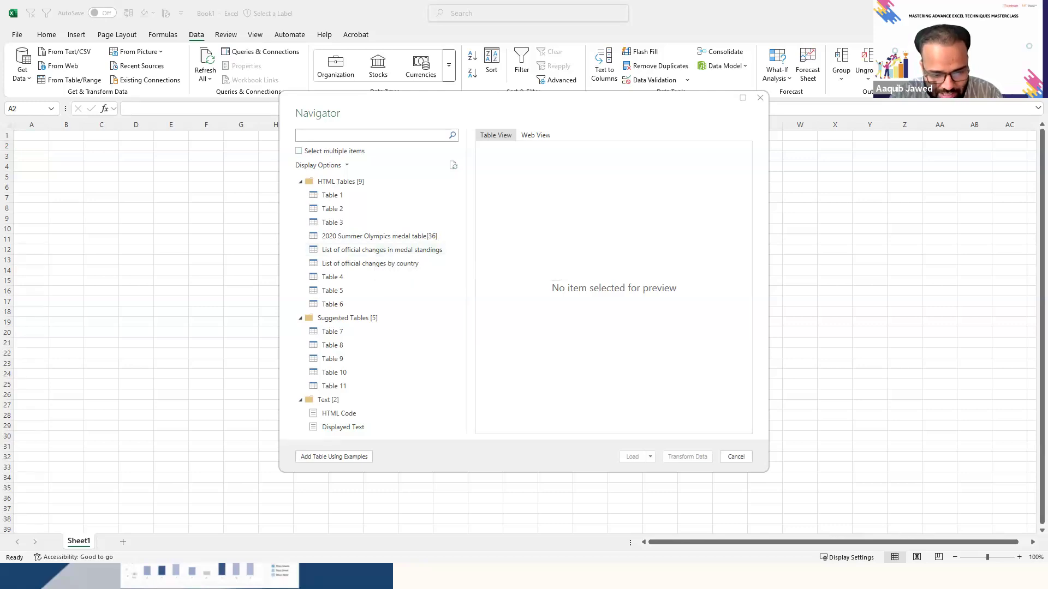
- Open the Wikipedia page en.wikipedia.org/wiki/2020_Summer_Olympics_medal_table in a maximized browser window
left_click_drag(0, 91, 187, 110)
left_click(267, 130)
type("https://en.wikipedia.org/wiki/2020_Summer_Olympics_medal_table")
key("Return")
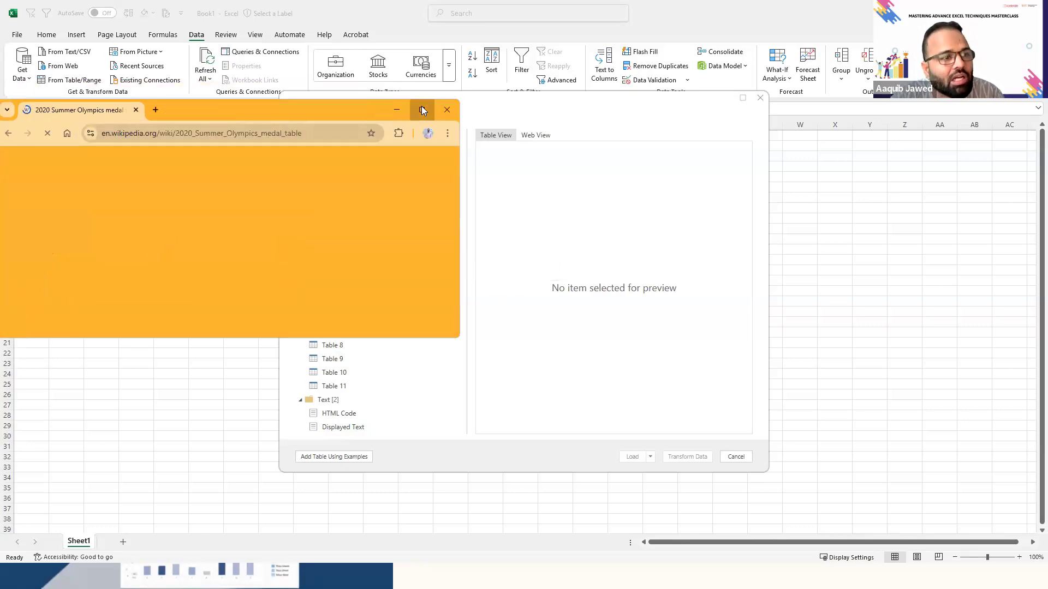
left_click(422, 108)
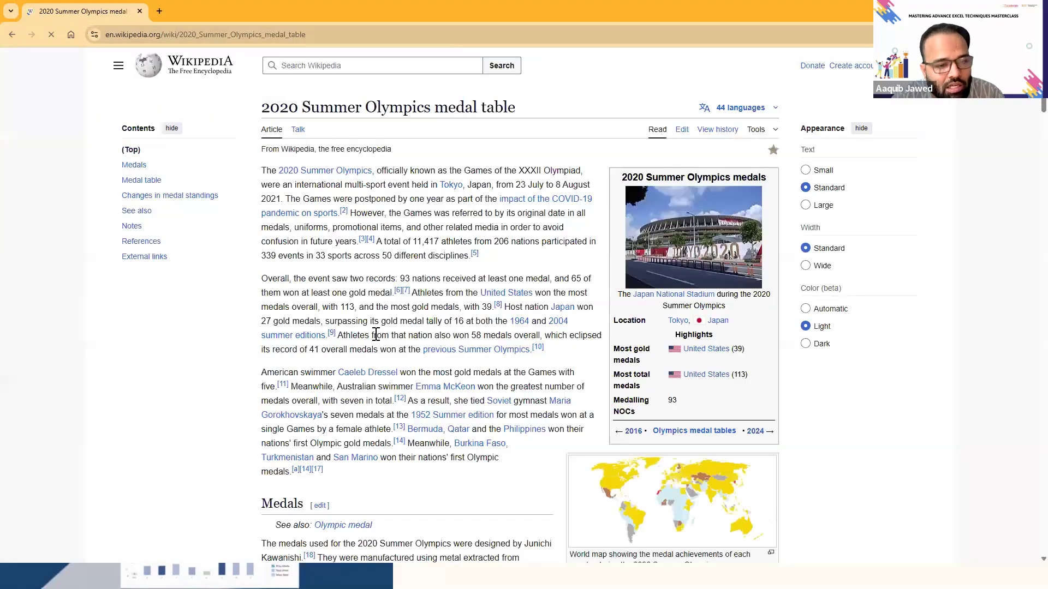
- Examine the 2020 Summer Olympics medal table on the page, including its country rows and medal columns
scroll(376, 337, "down", 2)
scroll(376, 336, "down", 12)
scroll(519, 142, "up", 1)
left_click_drag(519, 141, 553, 416)
left_click(554, 415)
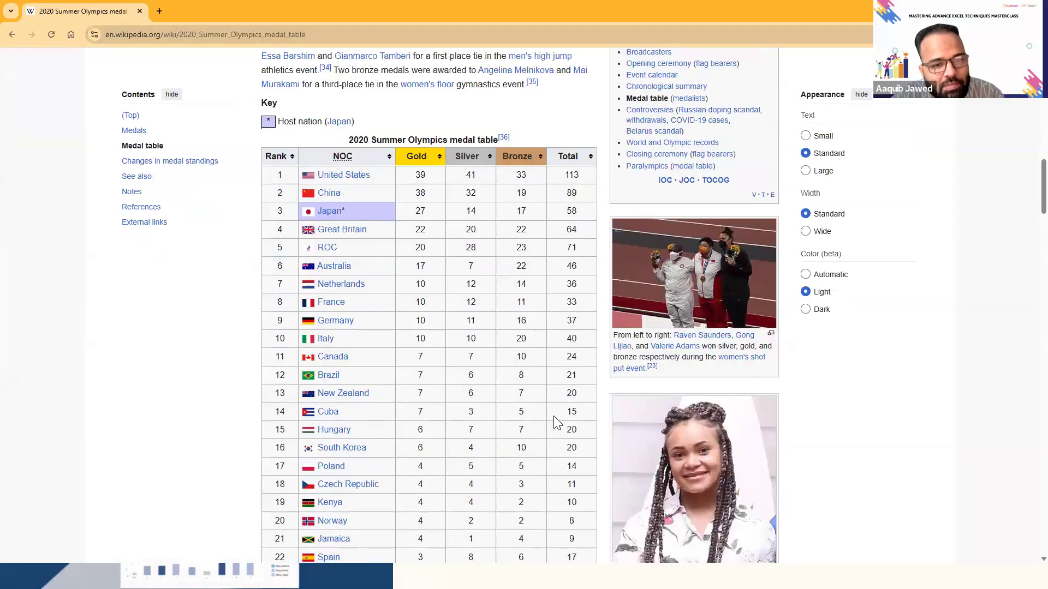
scroll(553, 416, "down", 1)
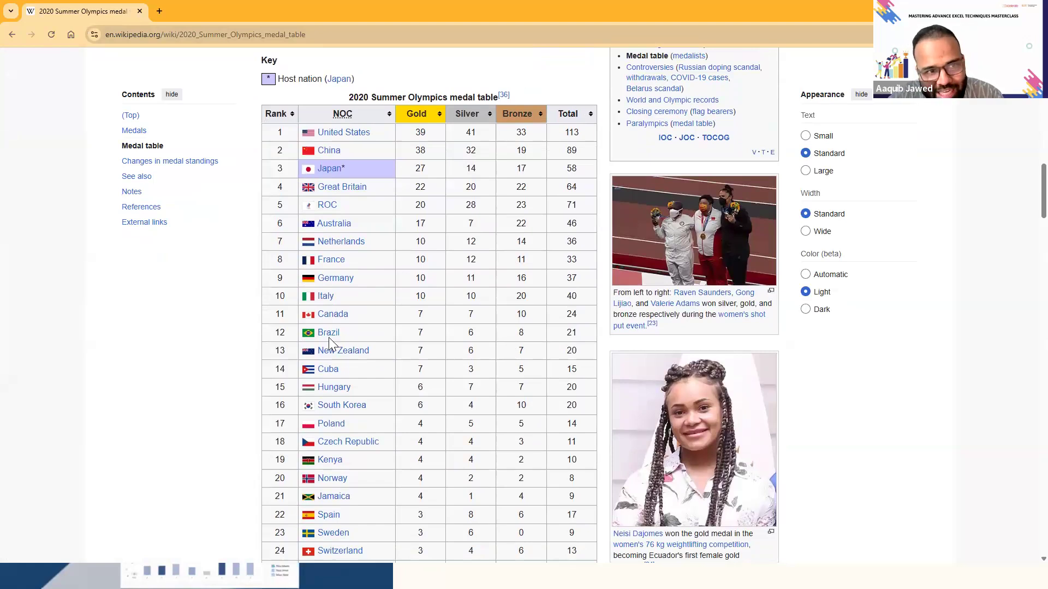
left_click_drag(421, 225, 552, 222)
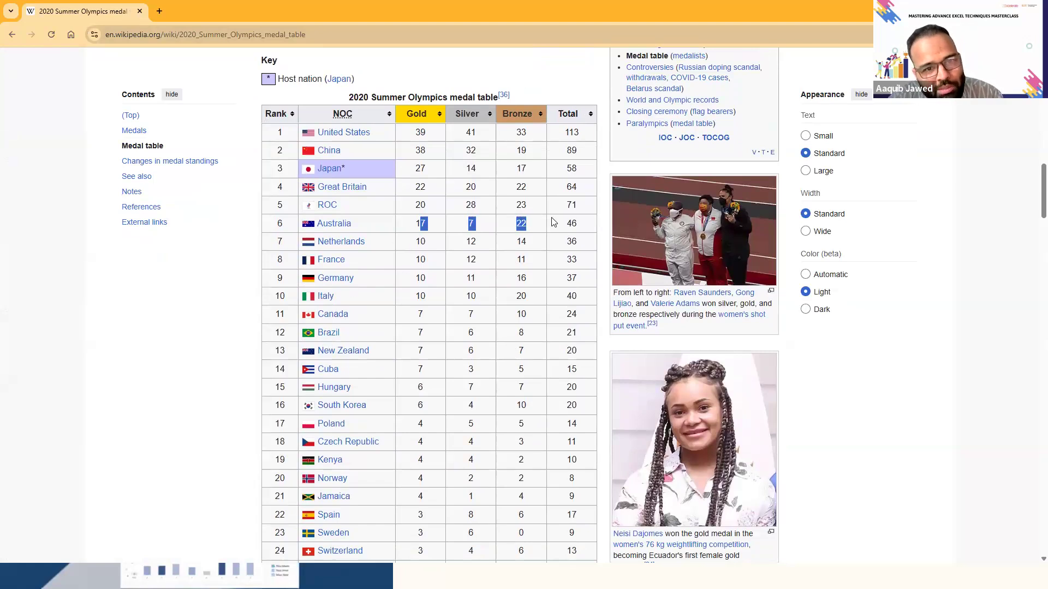
- Switch back to Excel and open the "2020 Summer Olympics medal table[36]" table in a maximized Power Query Editor for transformation
key("alt+Tab")
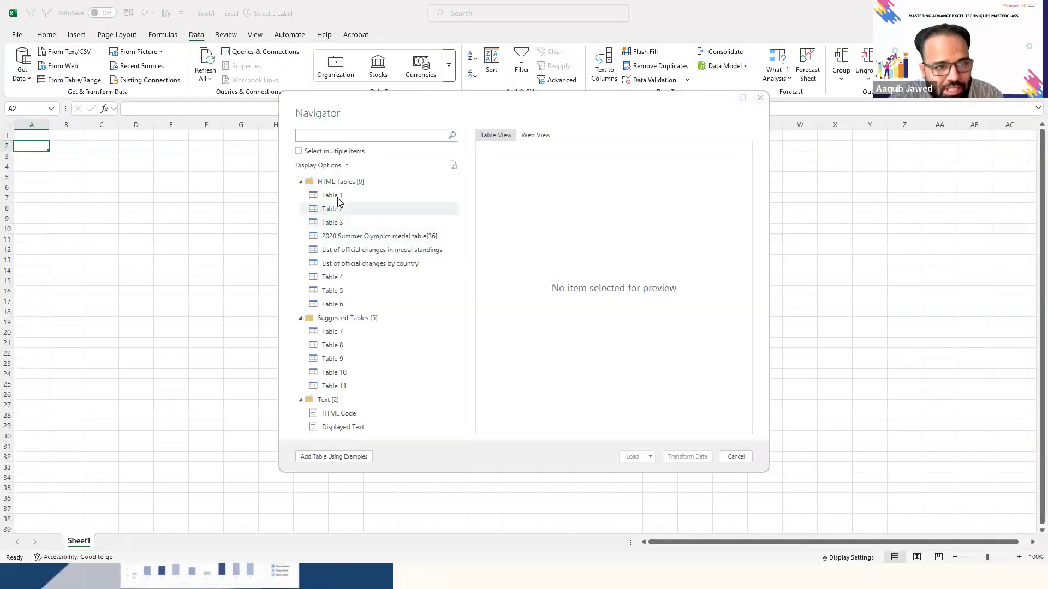
left_click(334, 196)
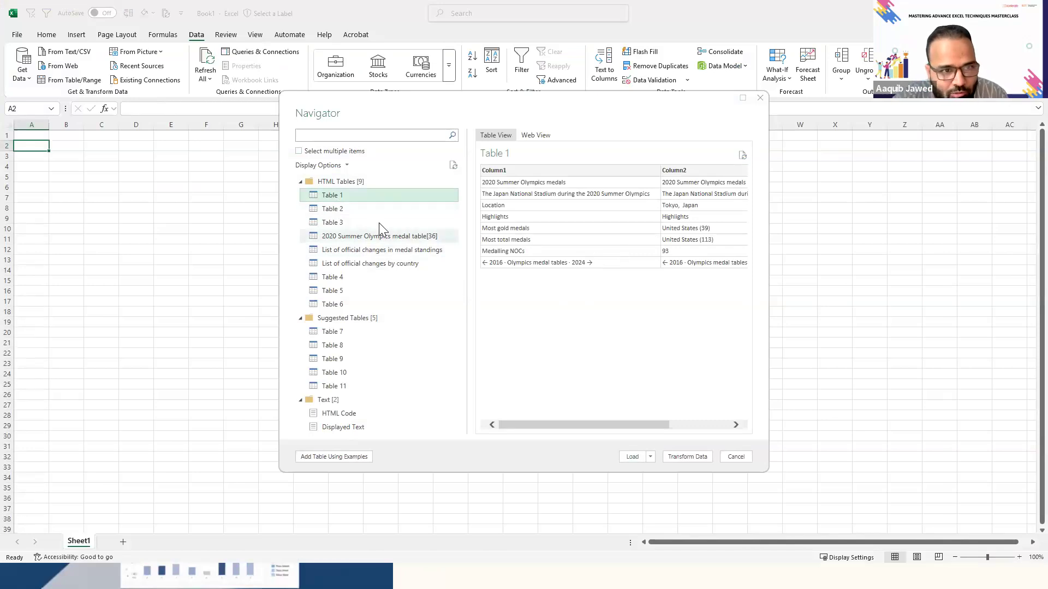
left_click(376, 239)
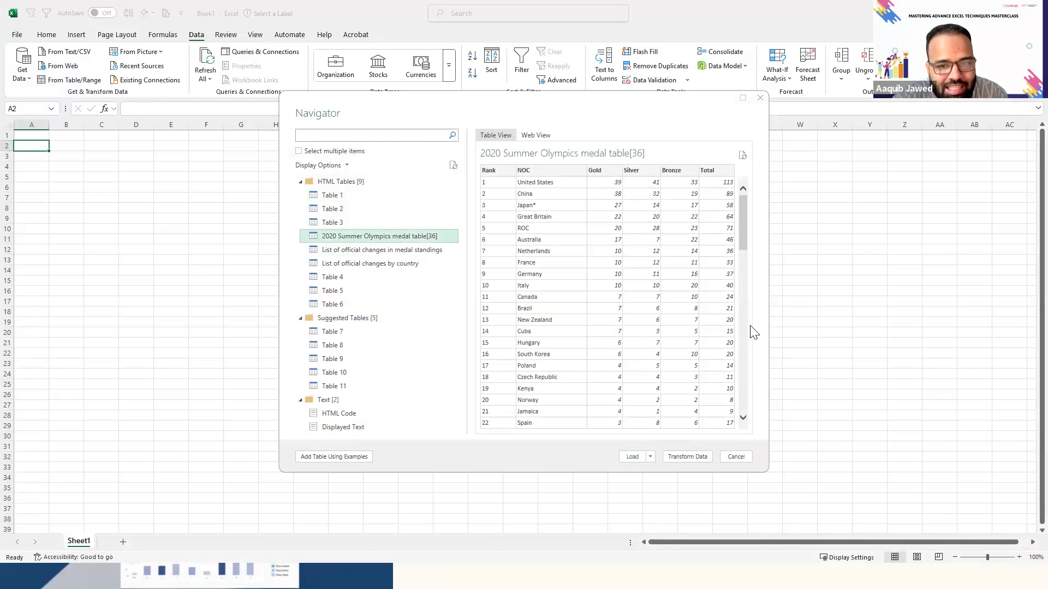
left_click_drag(744, 232, 732, 104)
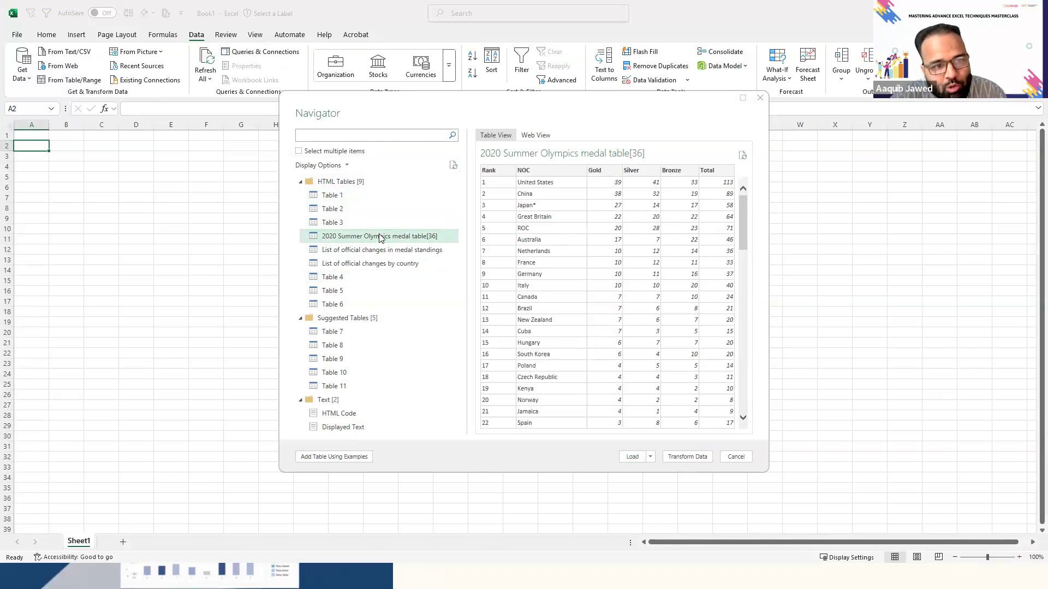
left_click(703, 459)
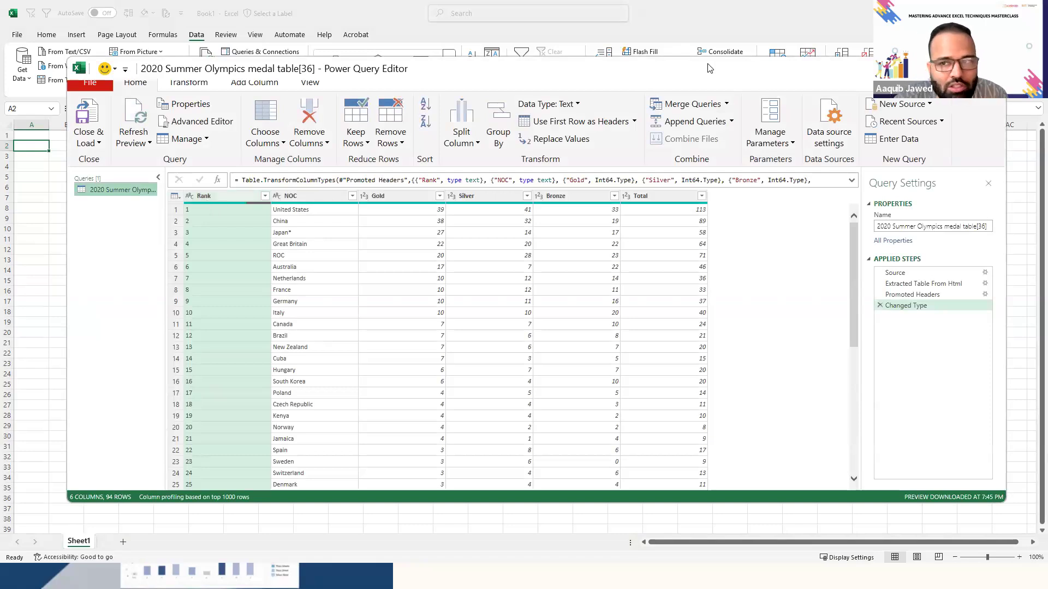
left_click(968, 67)
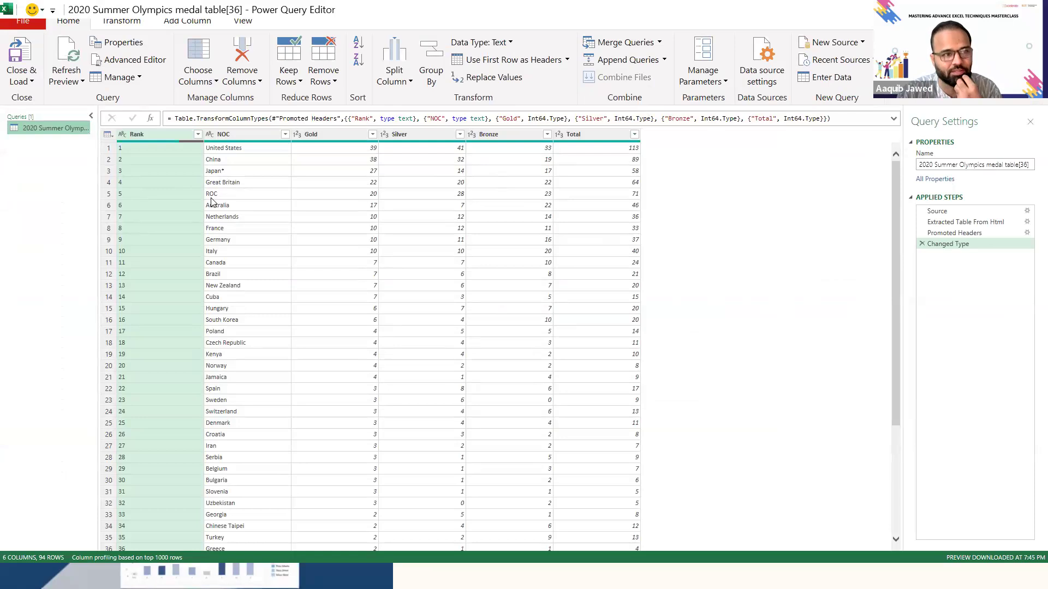
- Inspect the Rank column row by row for missing rank values alongside the country names
left_click(187, 199)
key("Down")
key("Down")
key("Down")
key("Down")
key("Down")
key("Down")
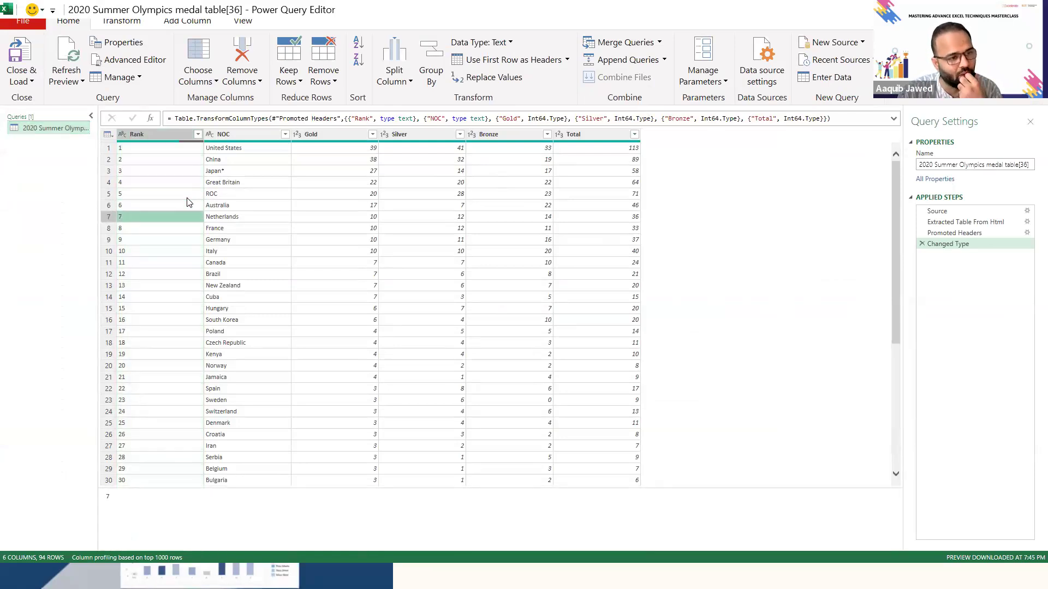
key("Down")
key("Down")
key("Down")
key("Down")
key("Down")
key("Down")
key("Down")
key("Down")
key("Down")
key("Down")
key("Down")
key("Down")
key("Down")
key("Down")
key("Down")
key("Down")
key("Down")
key("Down")
key("Down")
key("Down")
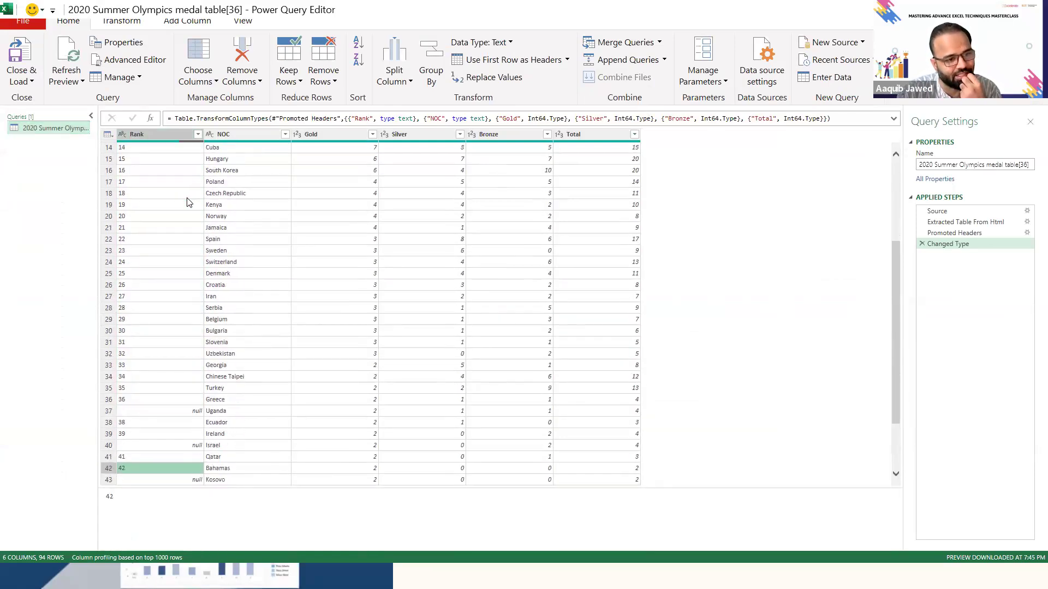
key("Up")
key("Up")
key("Up")
key("Up")
key("Up")
key("Right")
key("Right")
key("Left")
- Examine the Israel row with the missing rank across its country name and medal values
key("Left")
key("Down")
key("Down")
key("Down")
key("Down")
key("Up")
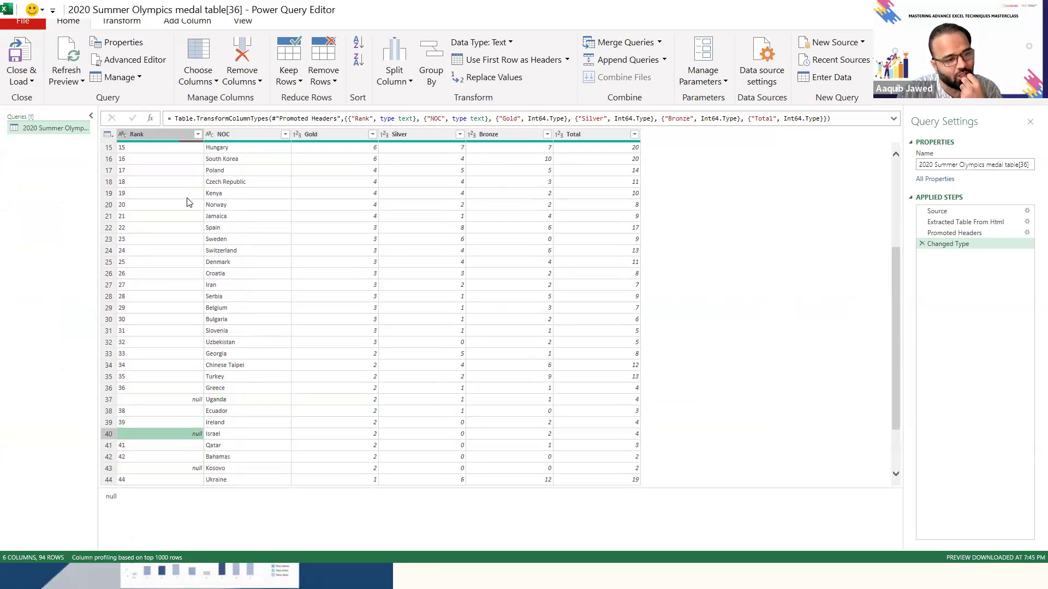
key("Right")
key("Right")
key("Right")
key("Left")
key("Left")
key("Left")
key("Left")
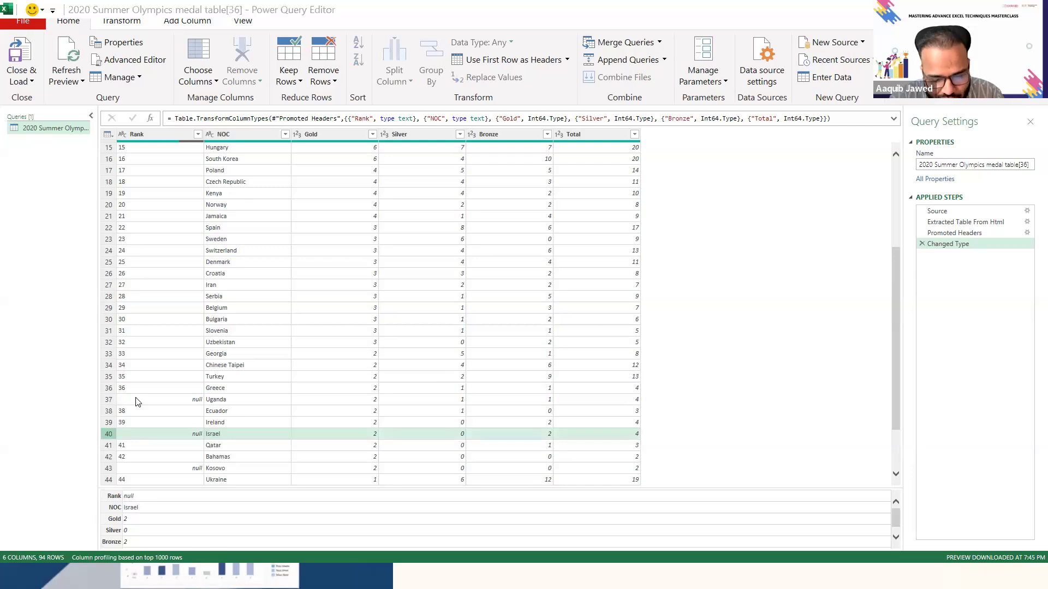
- Switch to the Wikipedia medal table and check how Greece and Uganda share the merged rank 36 cell
key("alt+Tab")
scroll(256, 439, "down", 3)
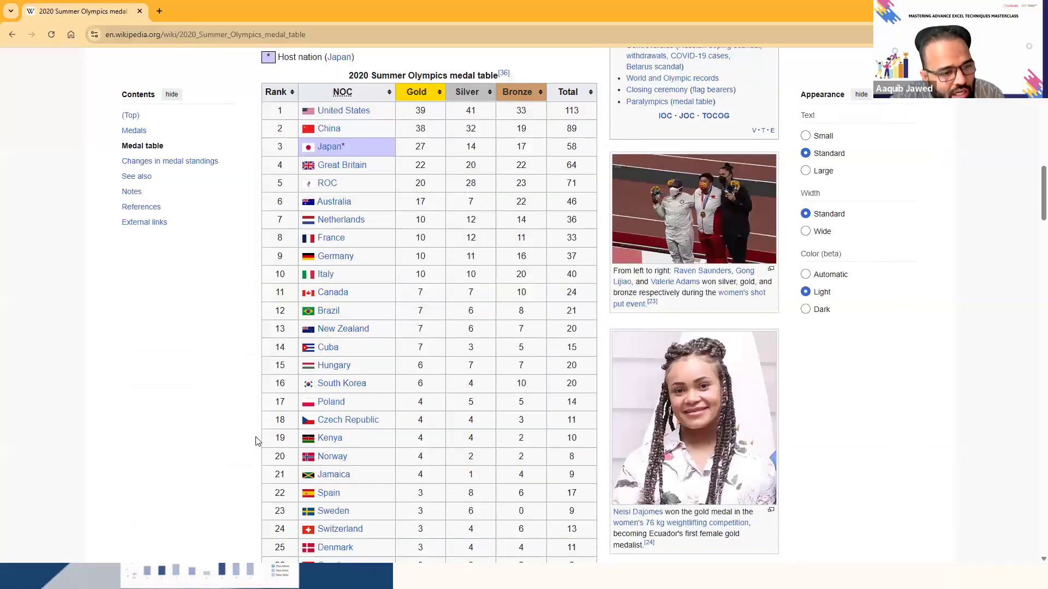
scroll(257, 441, "down", 5)
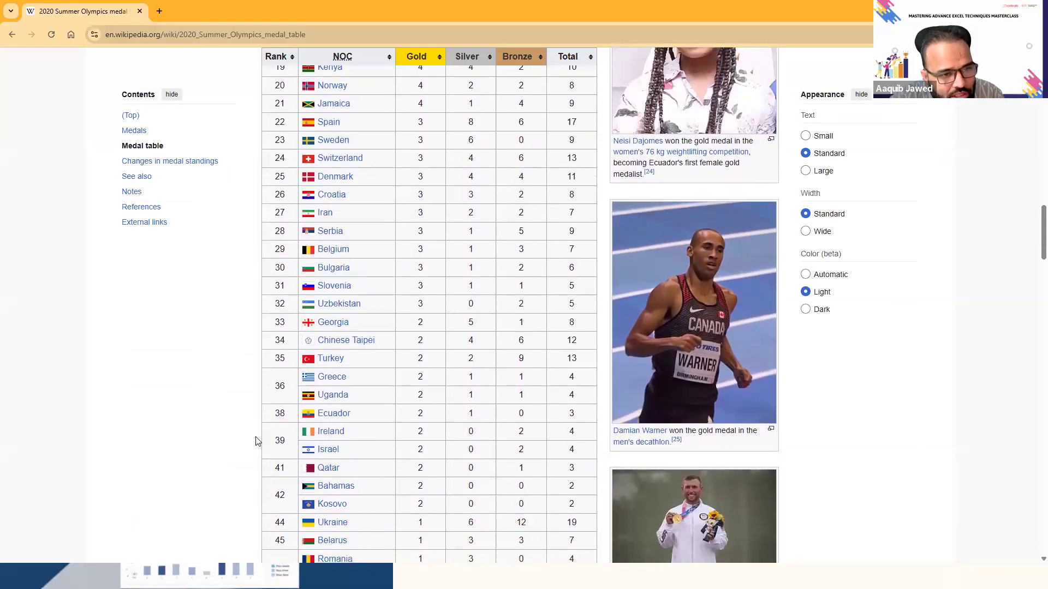
scroll(257, 441, "down", 1)
scroll(270, 409, "up", 1)
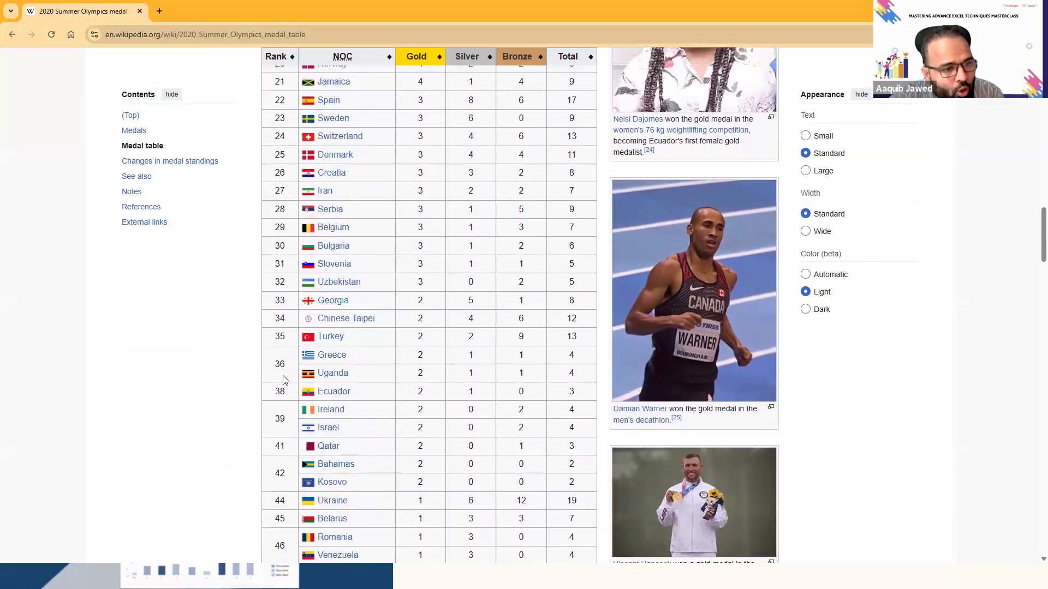
left_click_drag(278, 365, 529, 372)
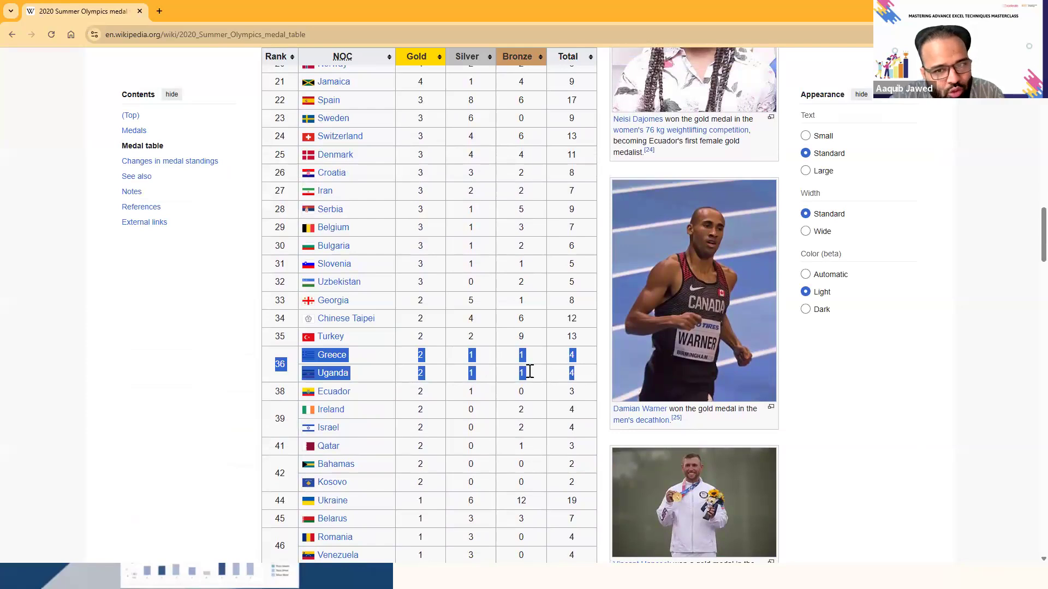
double_click(281, 364)
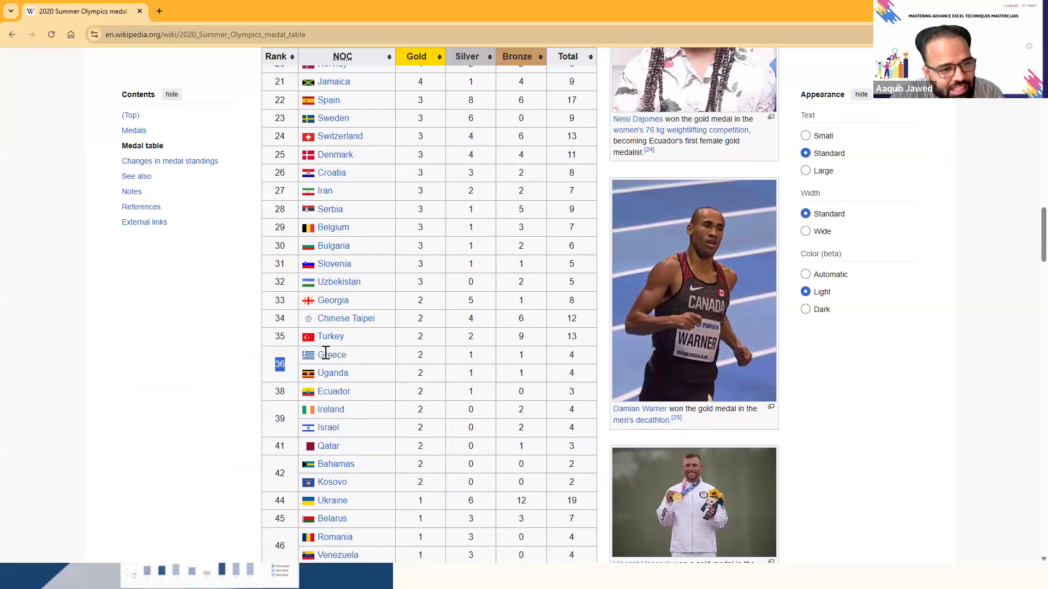
left_click_drag(326, 353, 349, 356)
- Return to Power Query and fill the Rank column down so the null cells take the rank above them
key("alt+Tab")
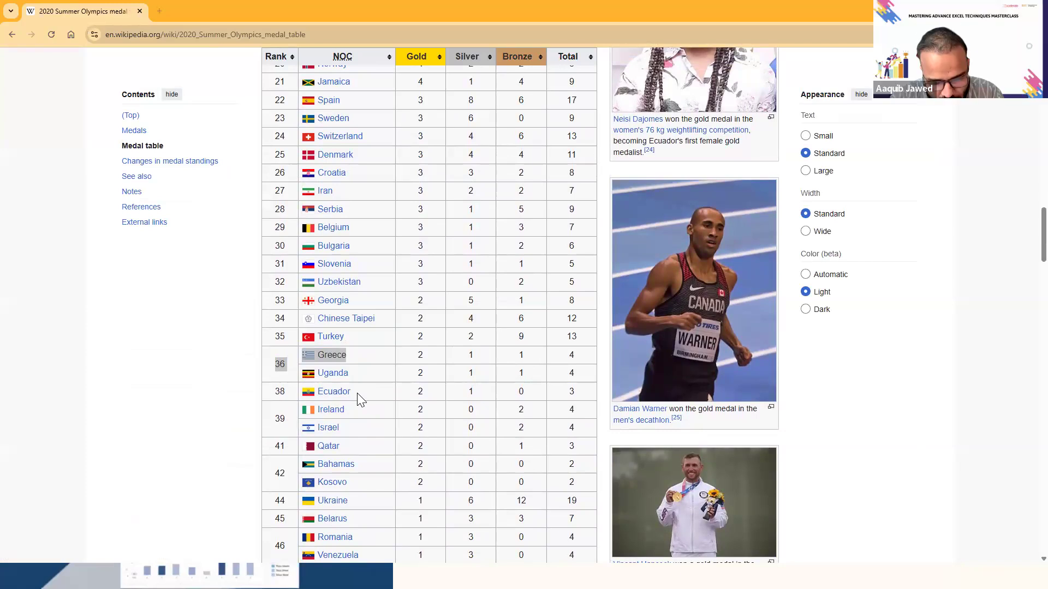
key("alt+Tab")
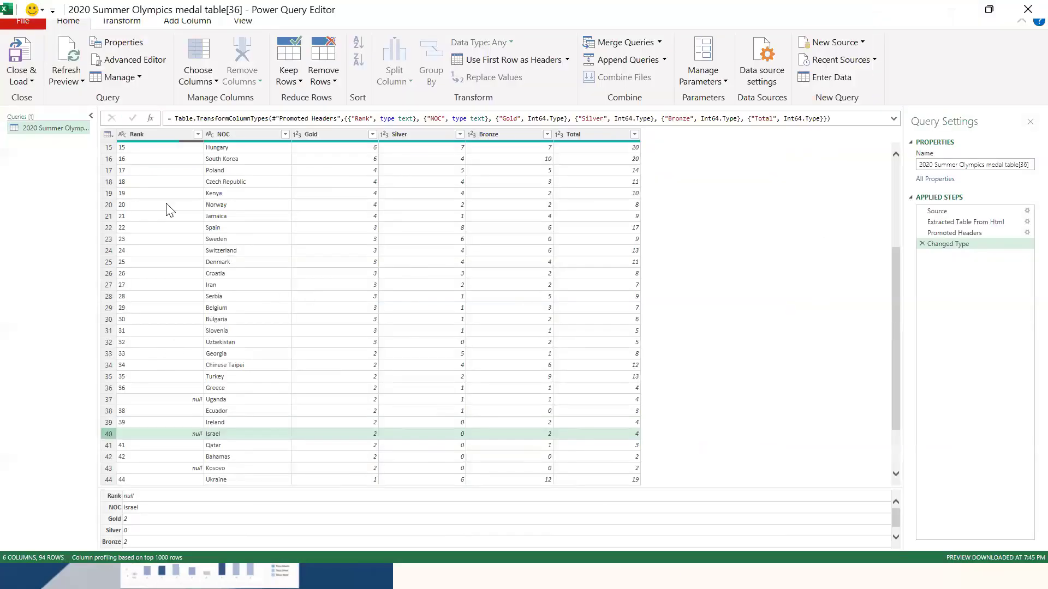
left_click(166, 398)
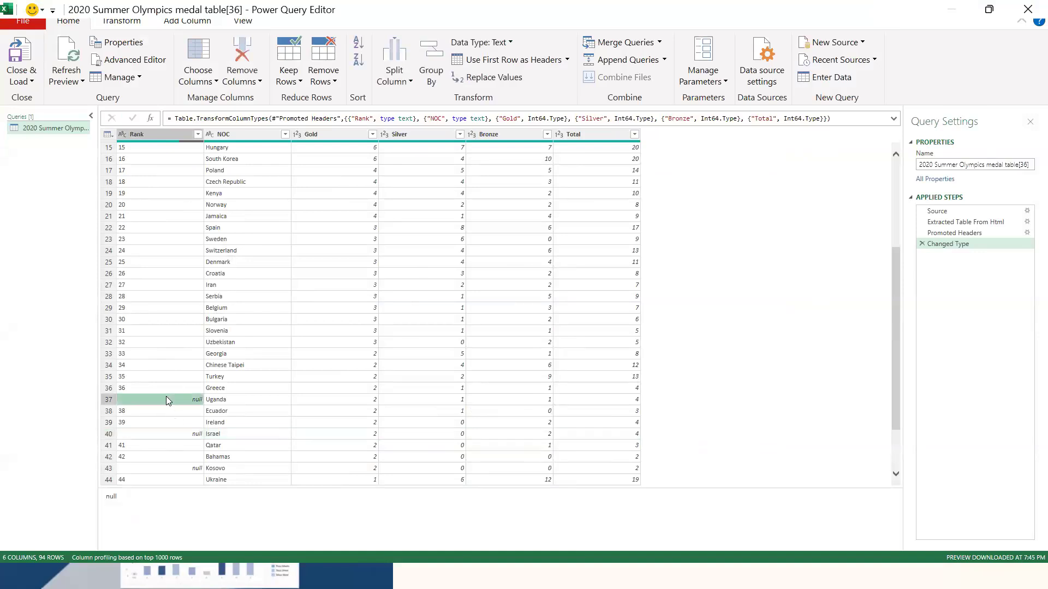
left_click(179, 436)
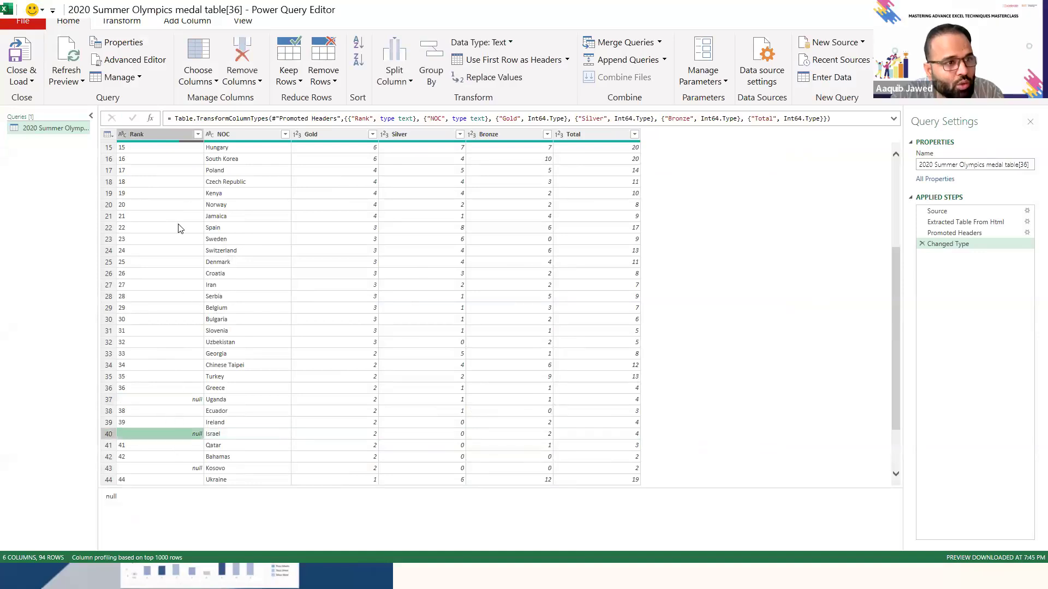
left_click(171, 138)
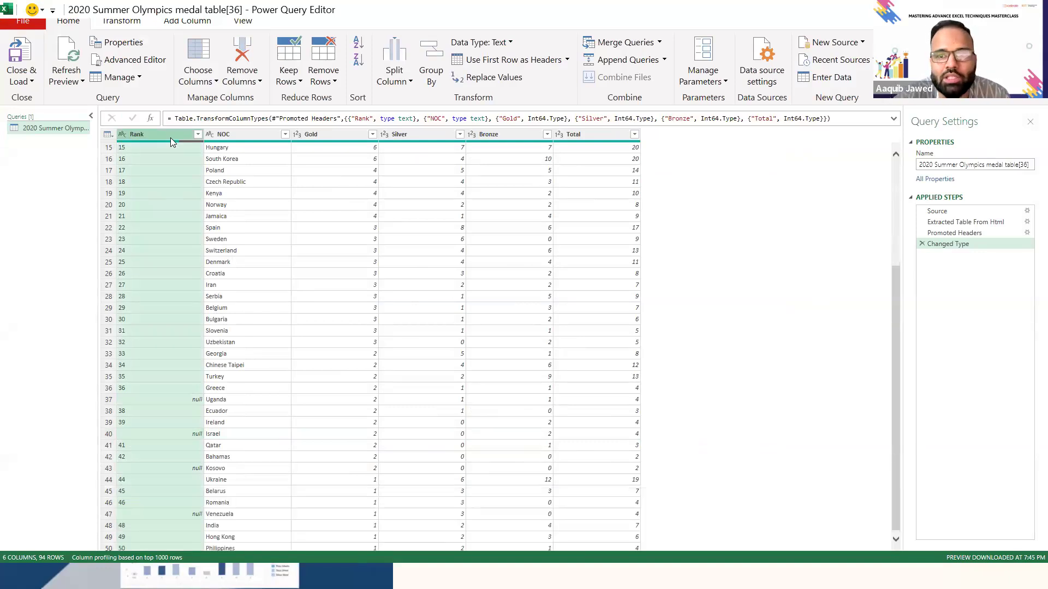
left_click(134, 30)
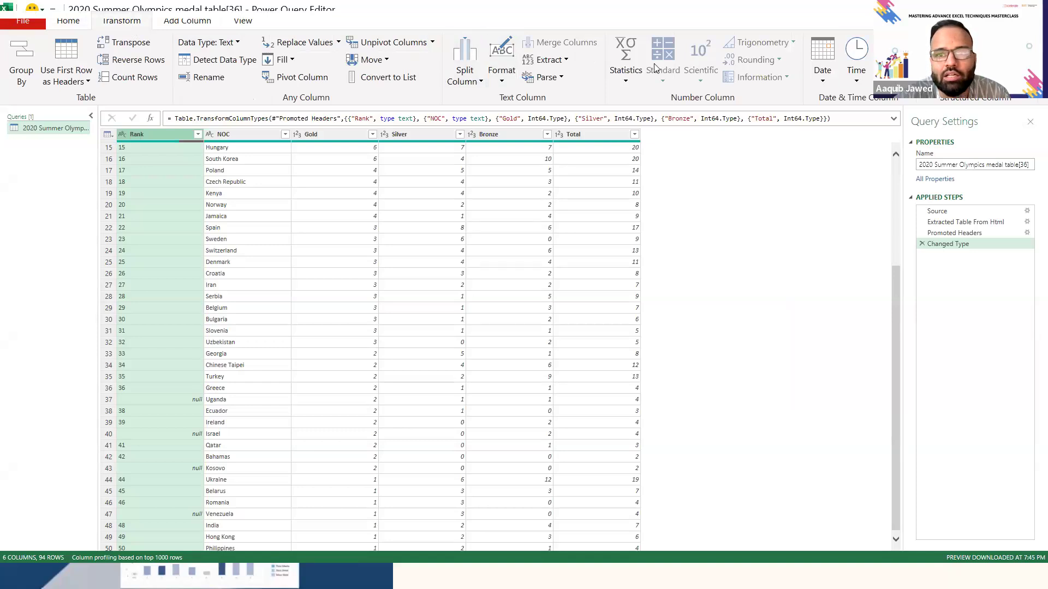
left_click(293, 62)
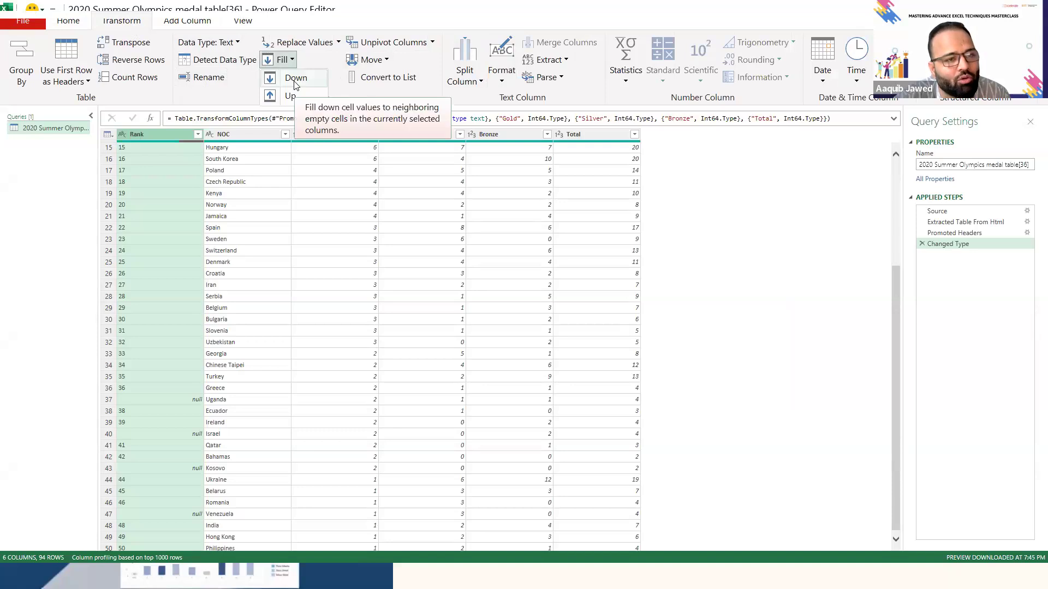
left_click(295, 79)
- Check the filled ranks against the country names for the tied rows, such as Greece and Uganda
left_click(175, 369)
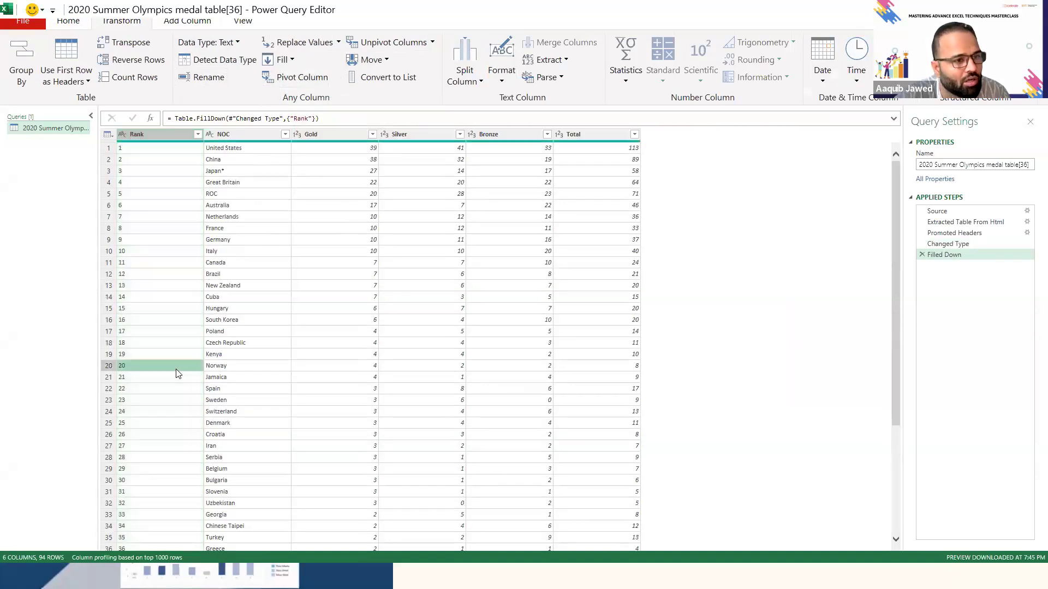
key("Down")
key("Down")
key("Down")
key("Down")
key("Down")
key("Down")
key("Down")
key("Down")
key("Down")
key("Down")
key("Down")
key("Down")
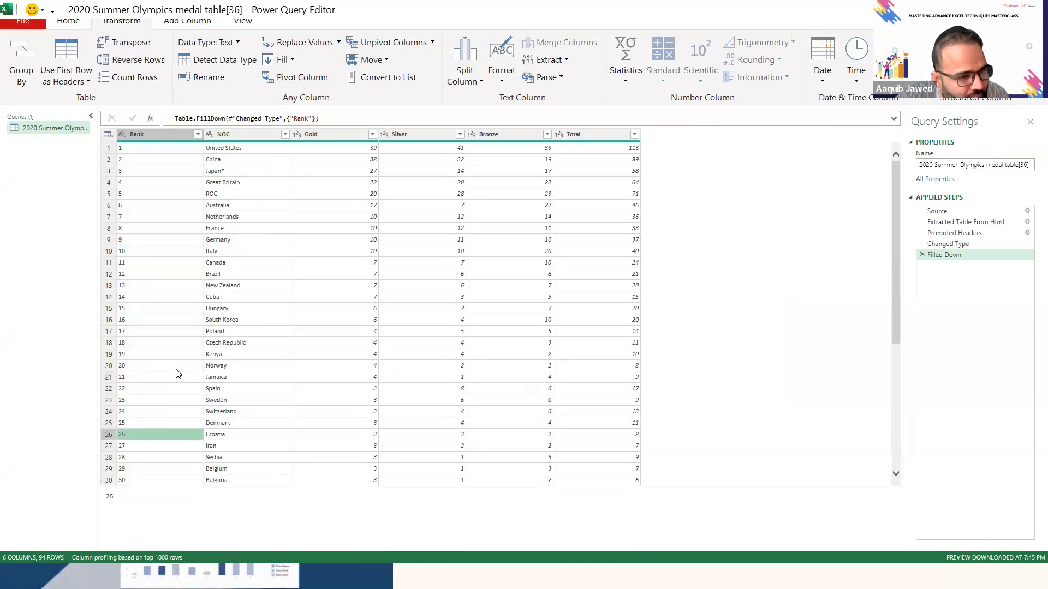
key("Down")
key("Down")
key("Down")
key("Down")
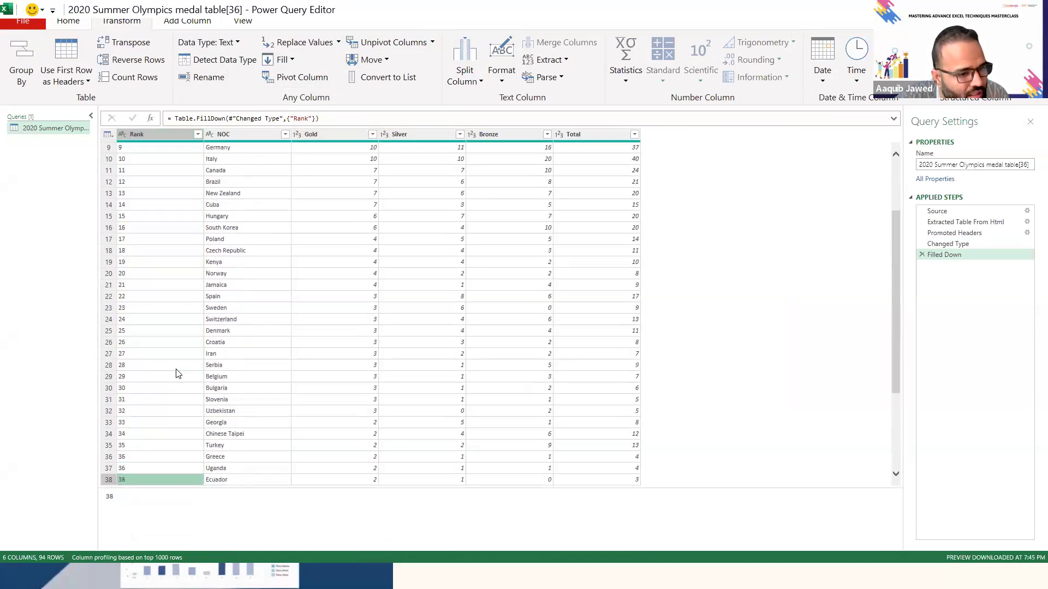
key("Right")
key("Left")
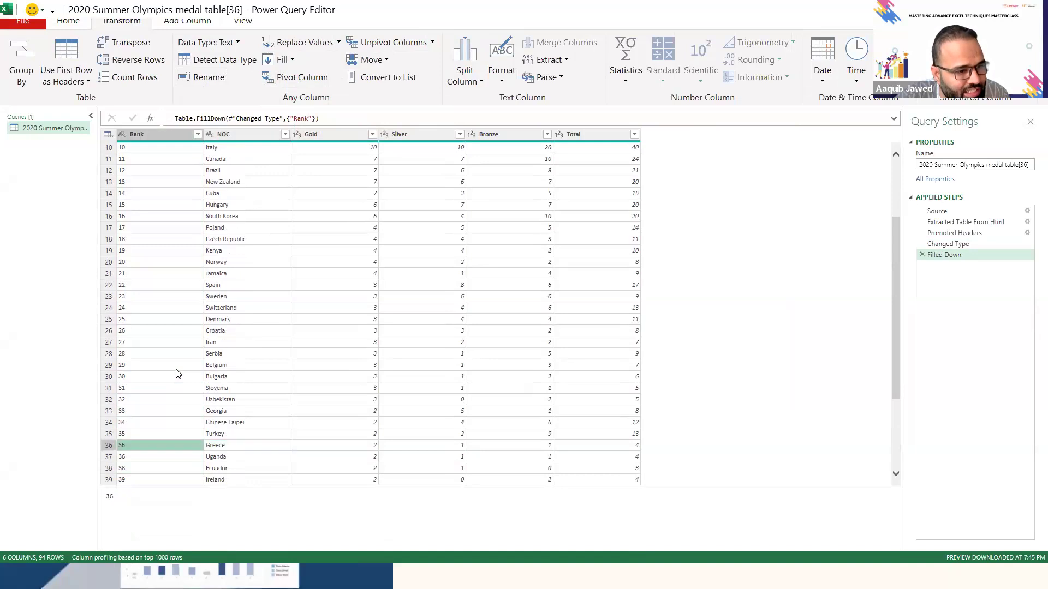
key("Down")
key("Right")
key("Up")
key("Down")
key("Down")
key("Down")
key("Down")
key("Down")
key("Down")
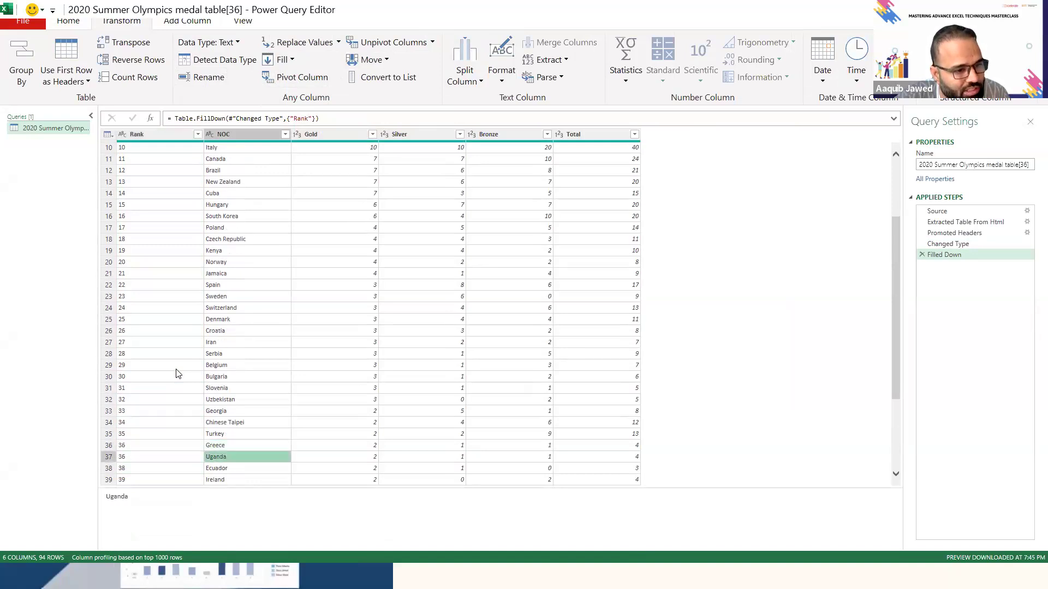
key("Down")
key("Down")
key("Down")
key("Down")
key("Down")
key("Down")
key("Down")
key("Down")
key("Down")
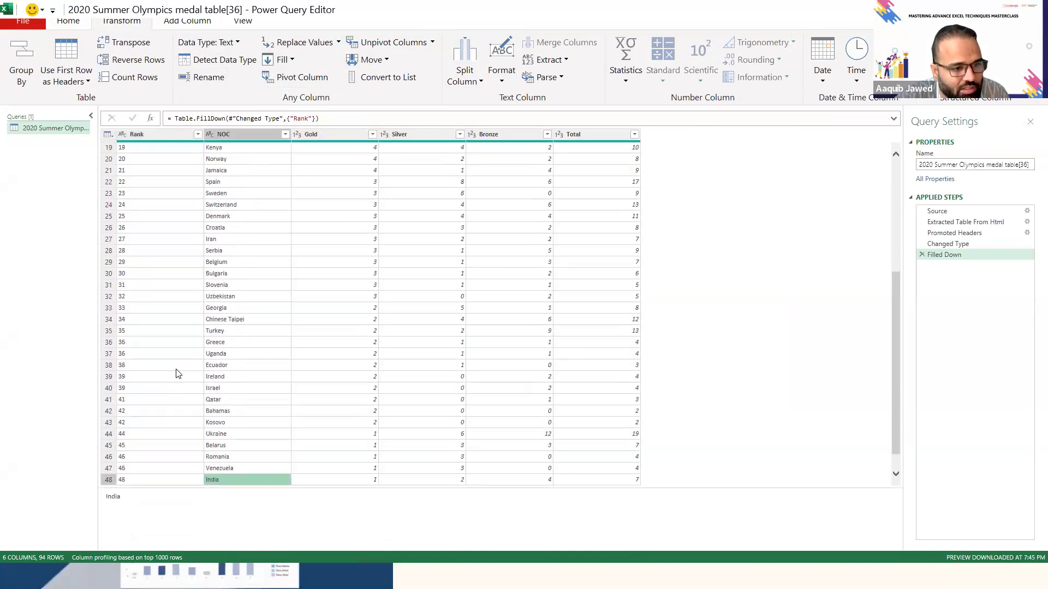
key("Up")
key("Up")
key("Up")
key("Up")
key("Up")
key("Up")
key("Up")
key("Up")
key("Up")
key("Up")
key("Up")
key("Up")
key("Up")
key("Up")
key("Up")
key("Up")
key("Up")
key("Up")
key("Up")
key("Up")
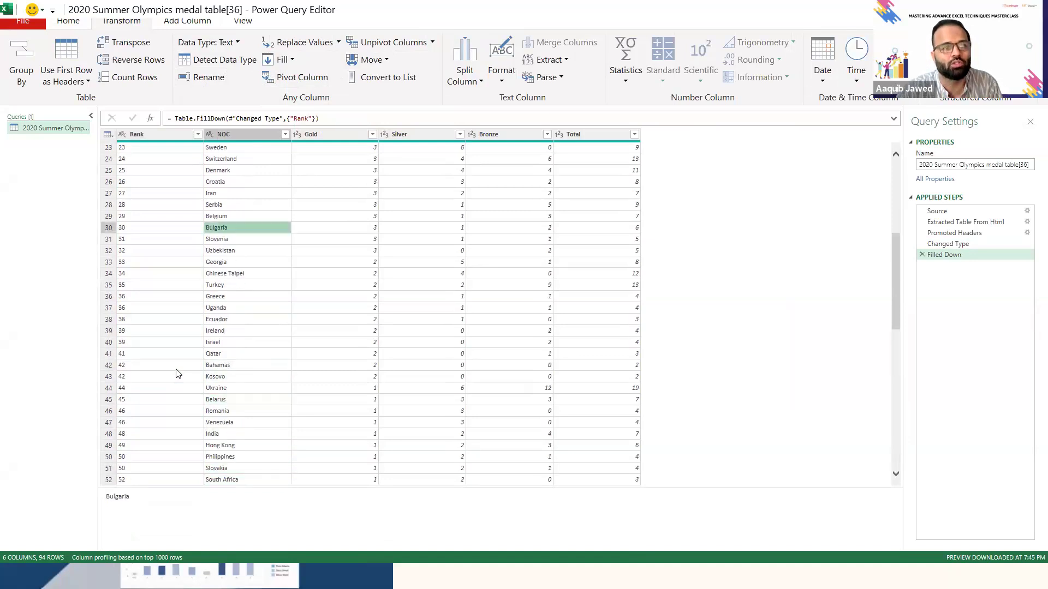
key("Up")
key("Up")
key("Up")
key("Up")
key("Up")
key("Up")
key("Up")
key("Up")
key("Up")
key("Up")
key("Up")
key("Up")
- Look through the columns one at a time, from NOC across the medal columns and back
key("ctrl+space")
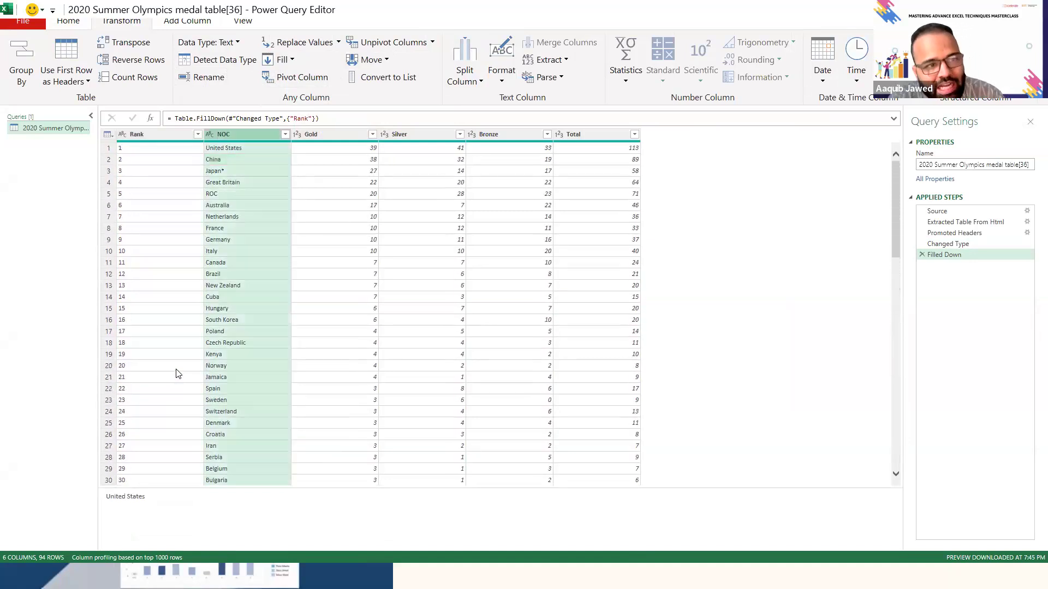
key("Right")
key("Right")
key("Left")
key("Right")
key("Right")
key("Right")
key("Left")
key("Left")
key("Left")
key("Left")
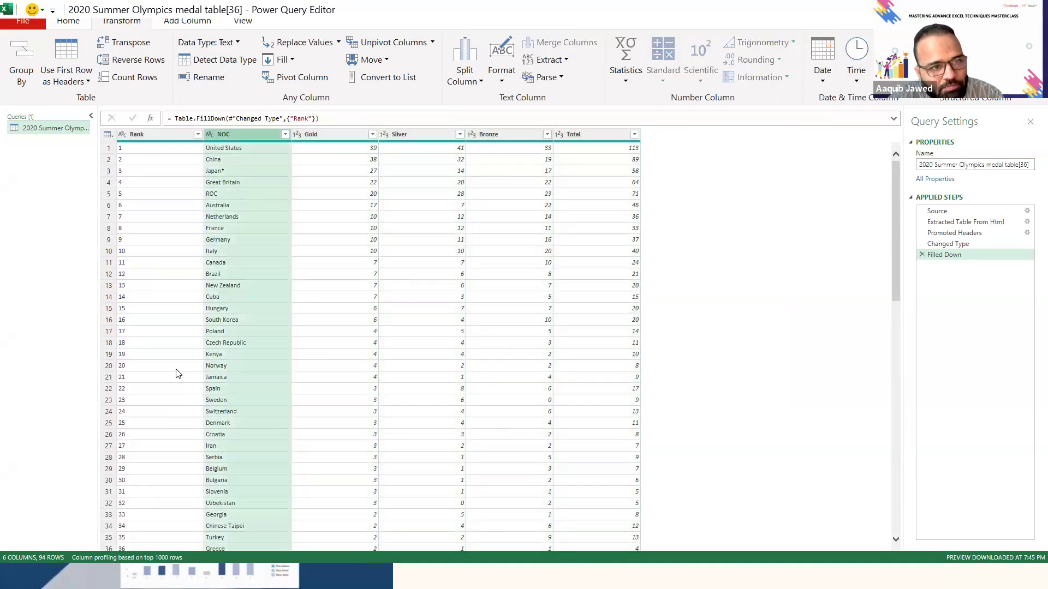
key("Right")
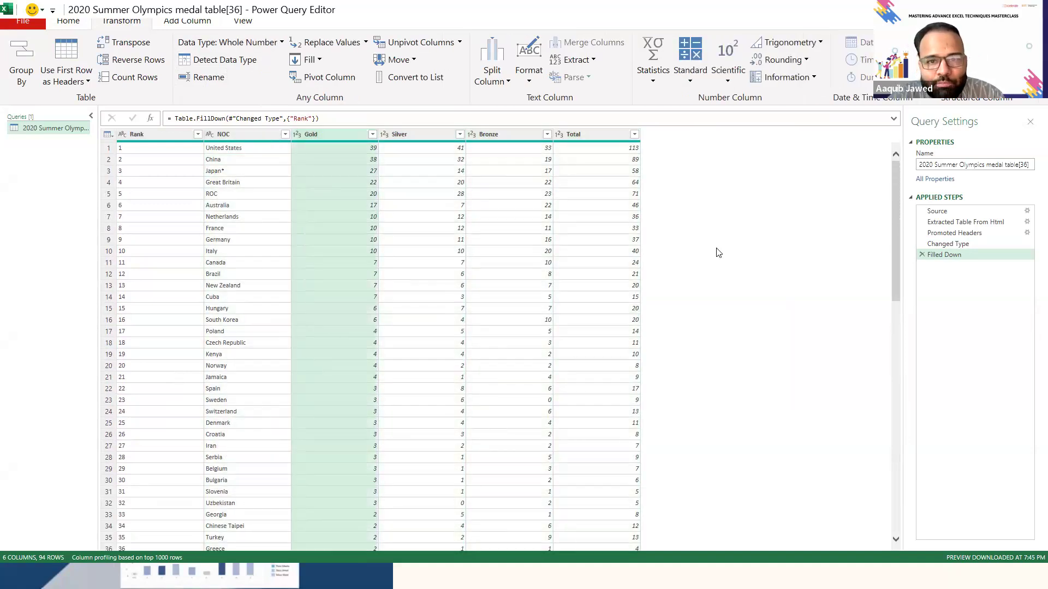
left_click(692, 77)
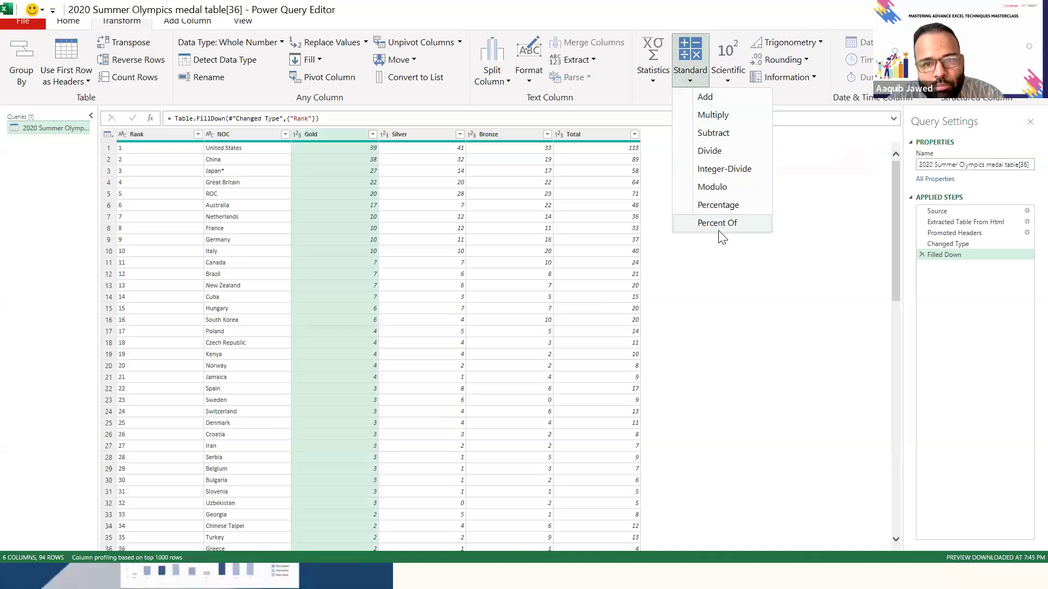
left_click(735, 156)
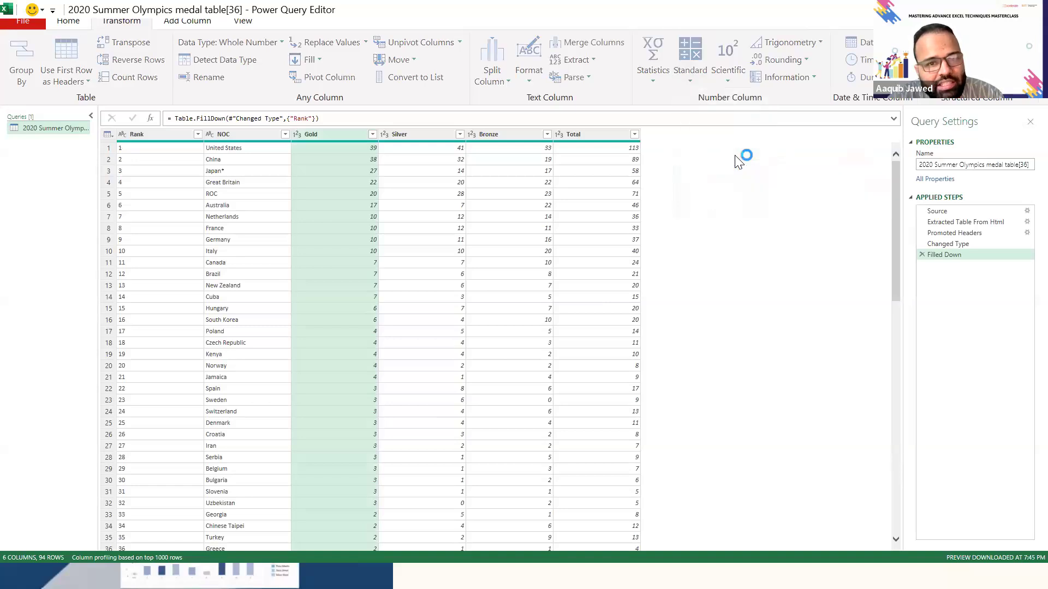
left_click(388, 287)
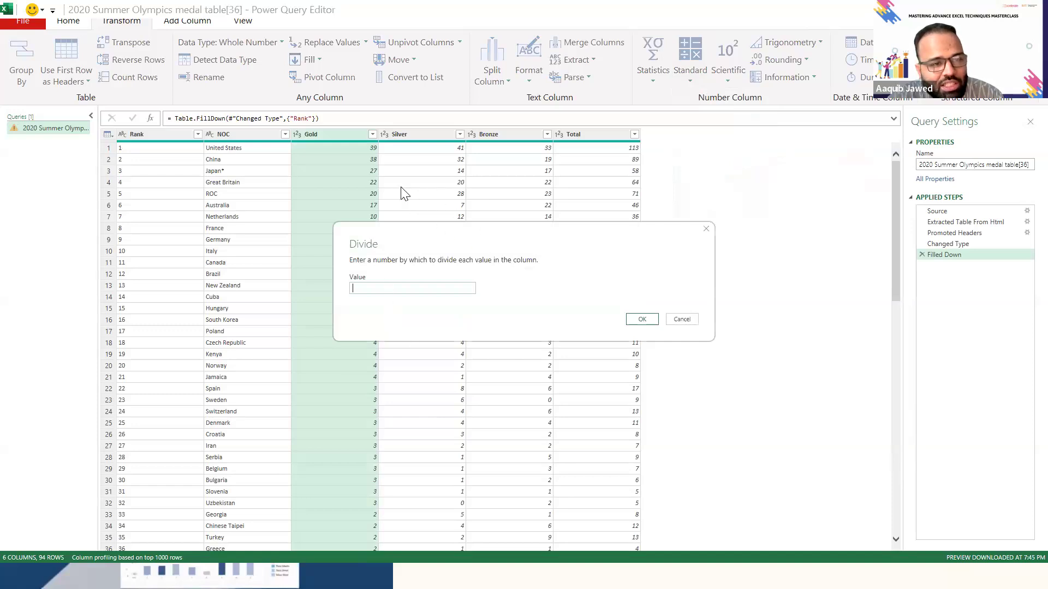
left_click(682, 319)
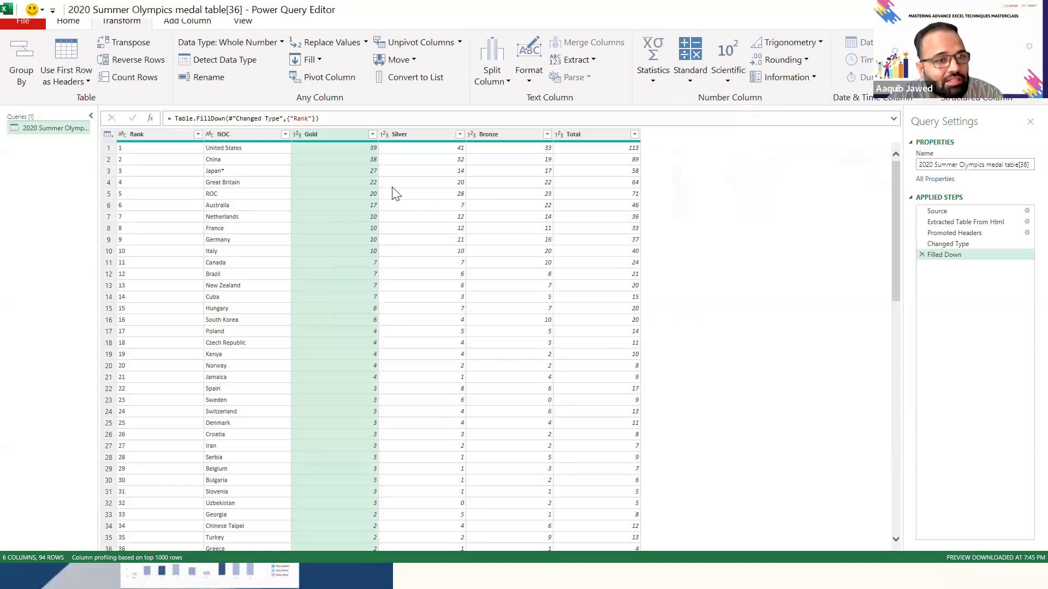
- Select the Gold and Total columns, together and separately, and check whether a standard operation such as Divide is offered
left_click(591, 134, "ctrl")
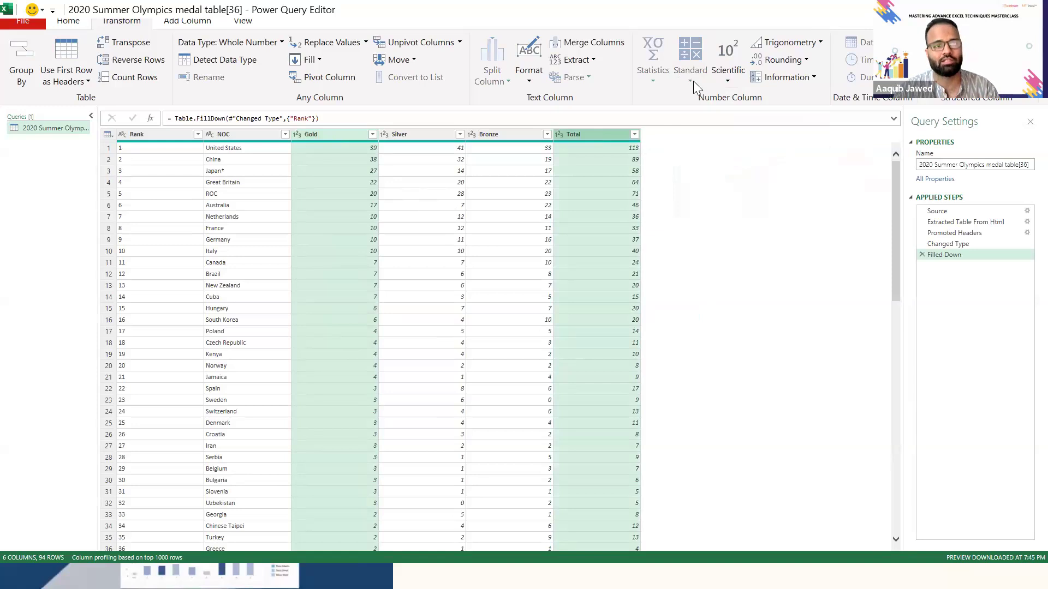
left_click(585, 205)
left_click(584, 137)
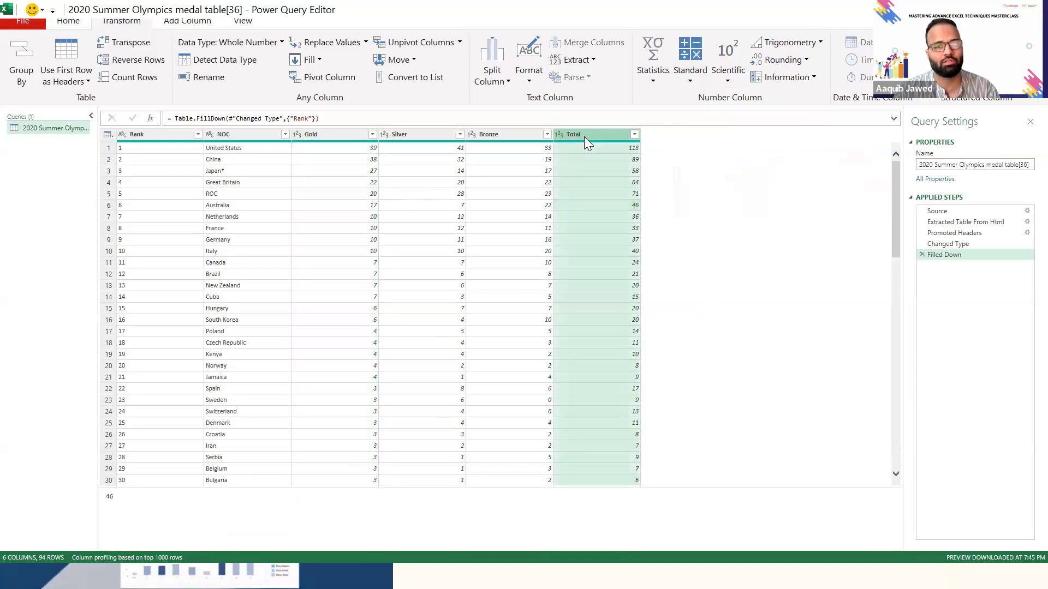
left_click(343, 134, "ctrl")
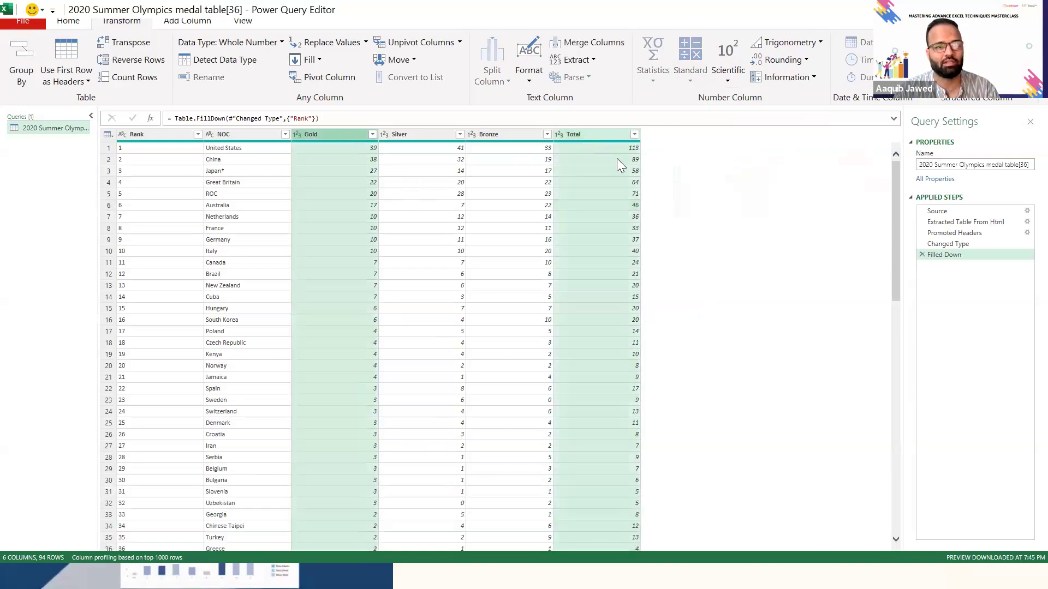
left_click(608, 145)
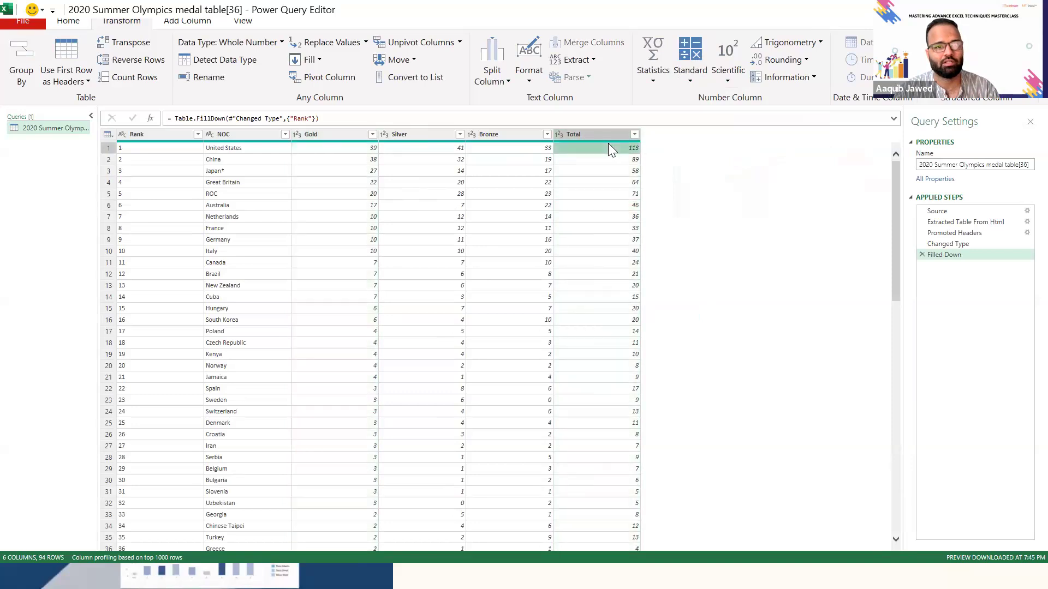
left_click(329, 135)
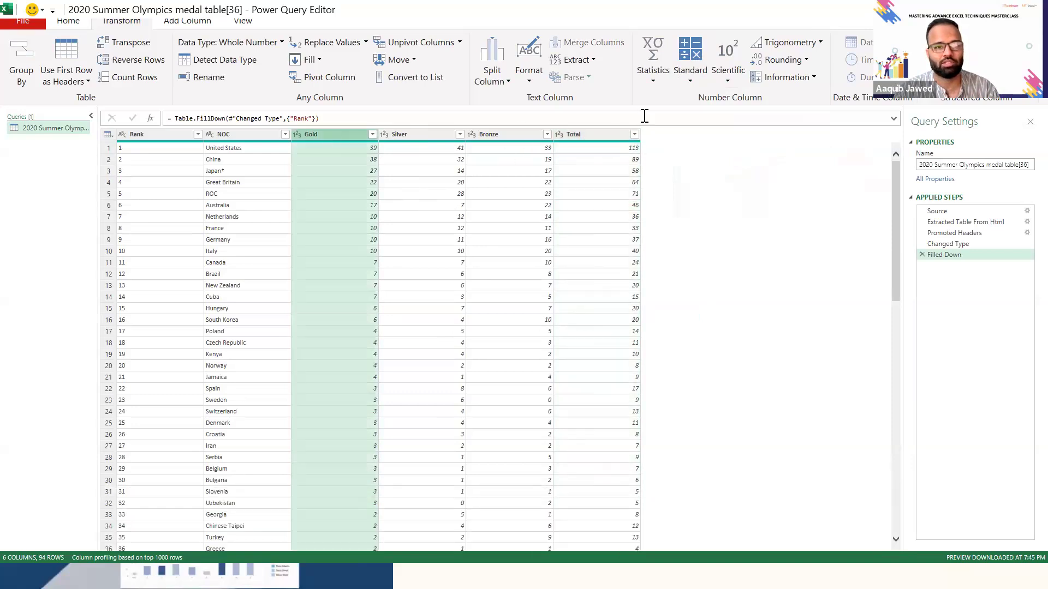
left_click(591, 136)
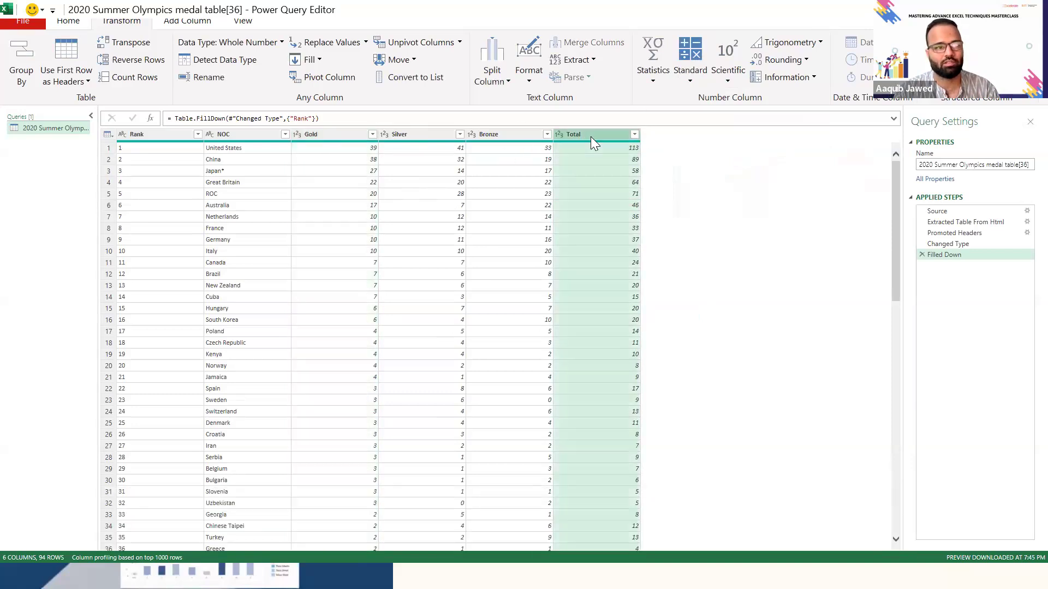
left_click(691, 86)
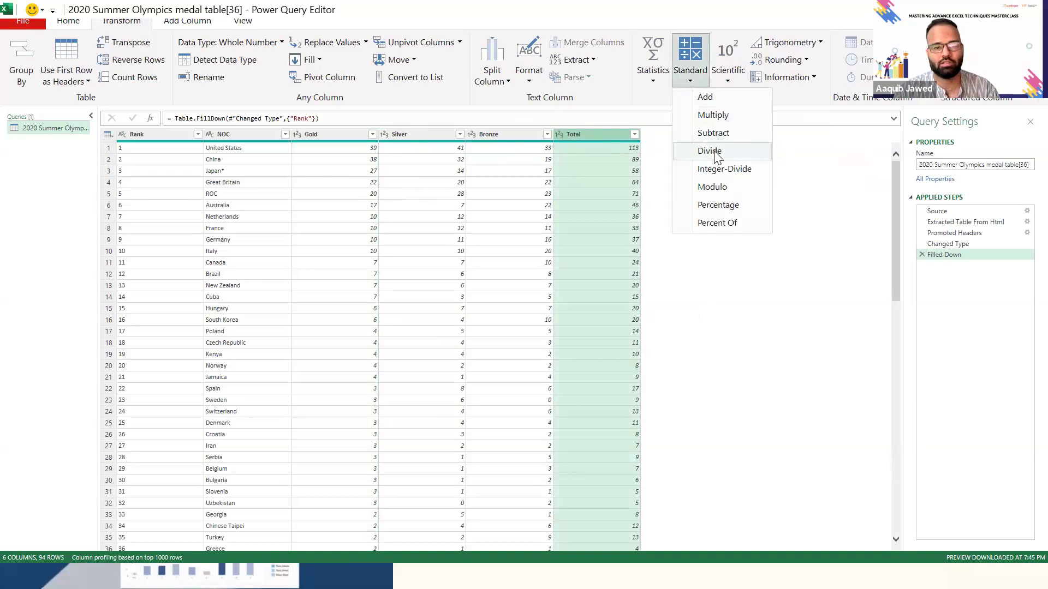
- Examine the column commands offered for Total alone and for Gold and Total together, looking for a division option
left_click(322, 135)
left_click(322, 135)
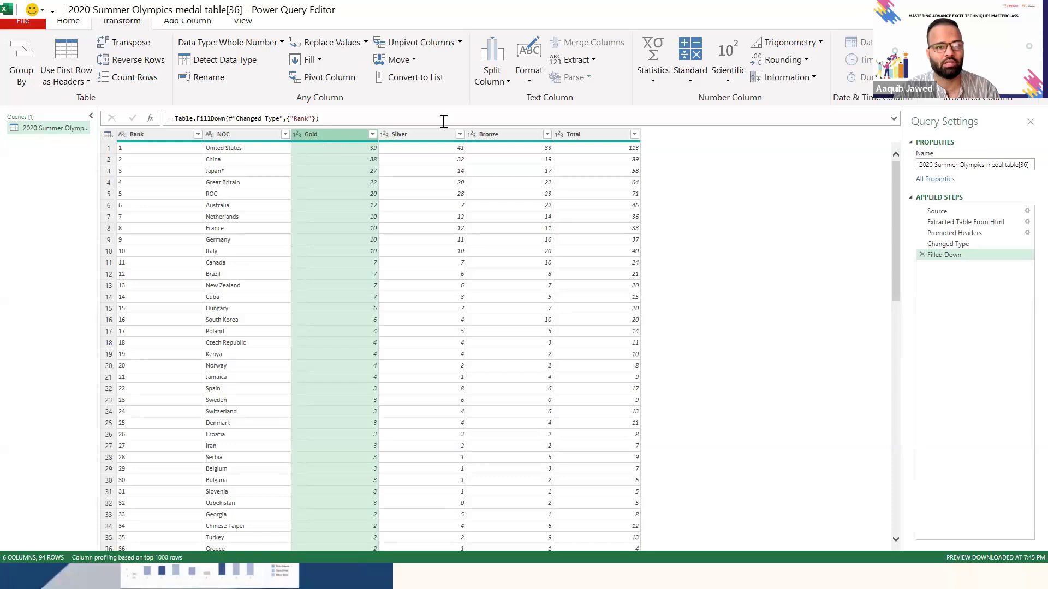
left_click(588, 136, "ctrl")
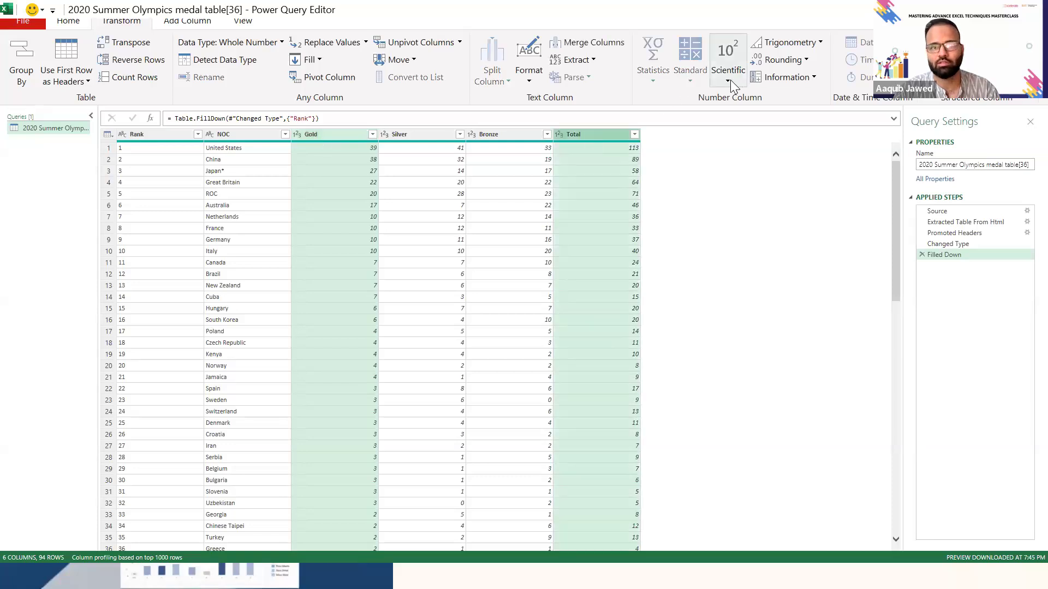
left_click(601, 169)
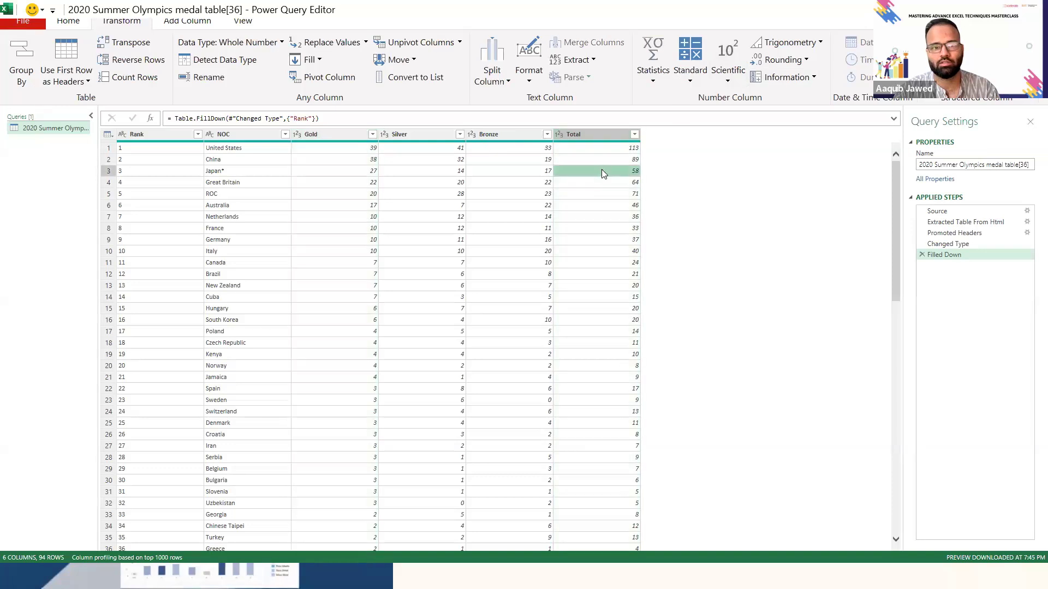
left_click(602, 135)
right_click(601, 135)
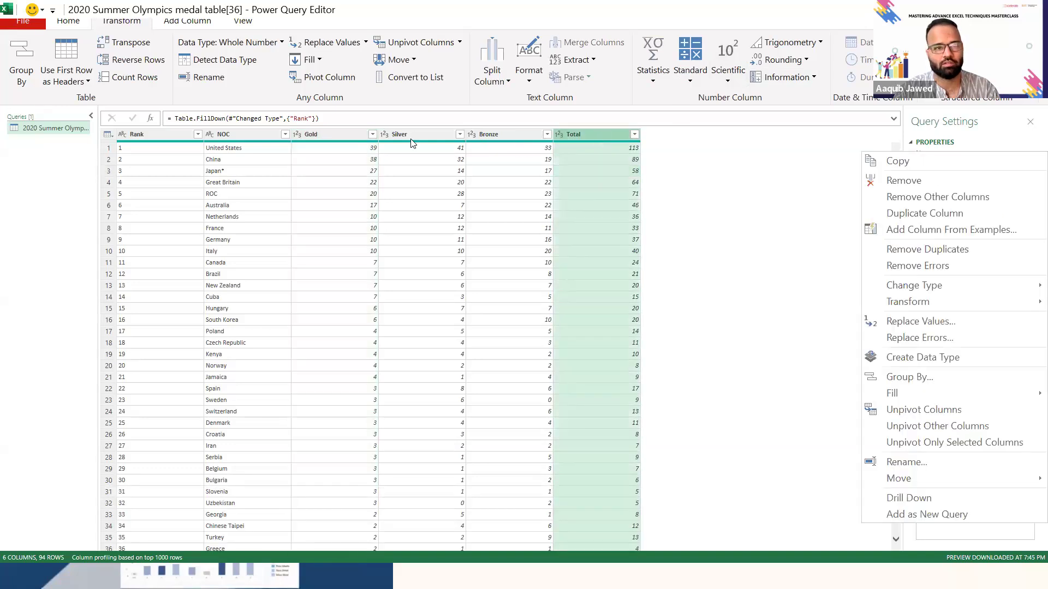
left_click(337, 134)
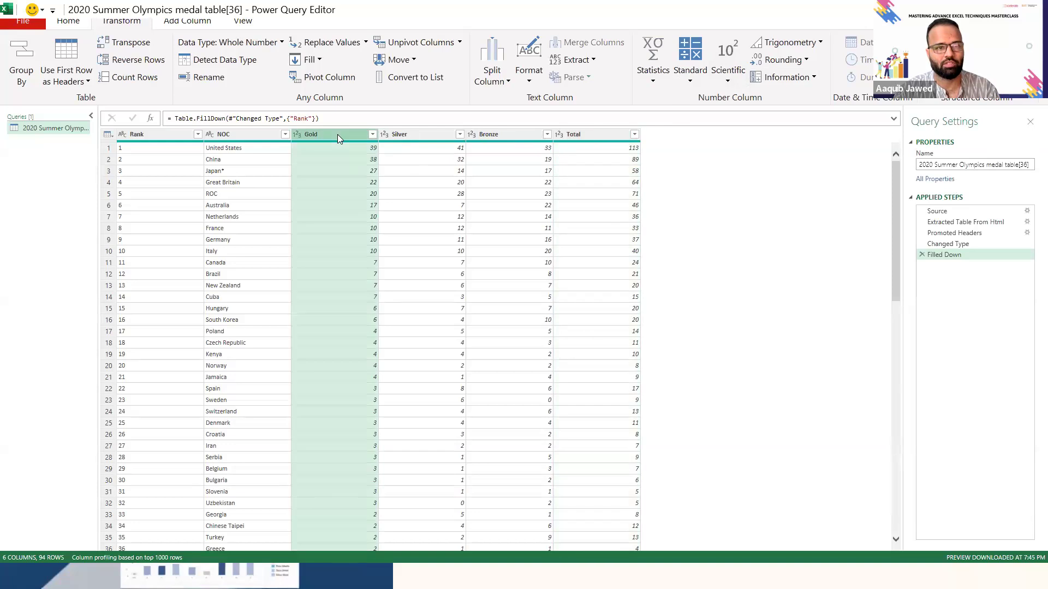
left_click(577, 133, "ctrl")
right_click(577, 133)
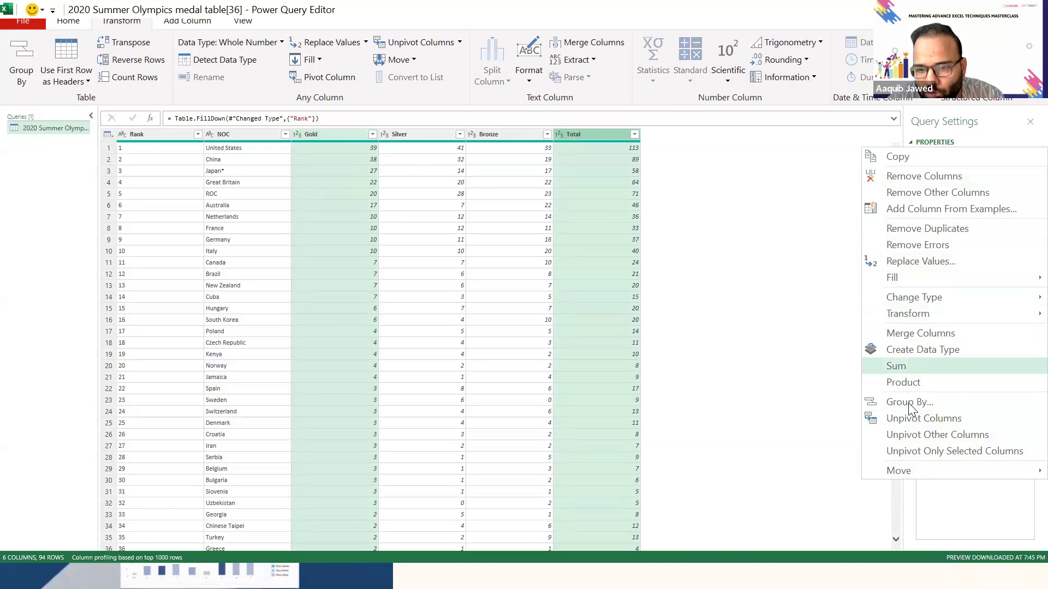
mouse_move(906, 472)
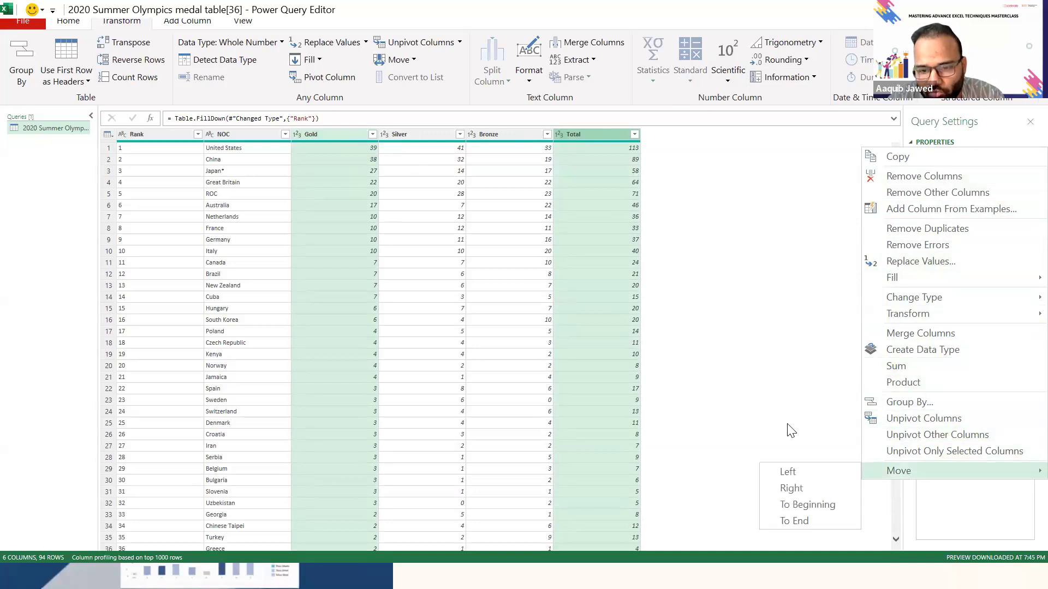
left_click(634, 368)
left_click(555, 207)
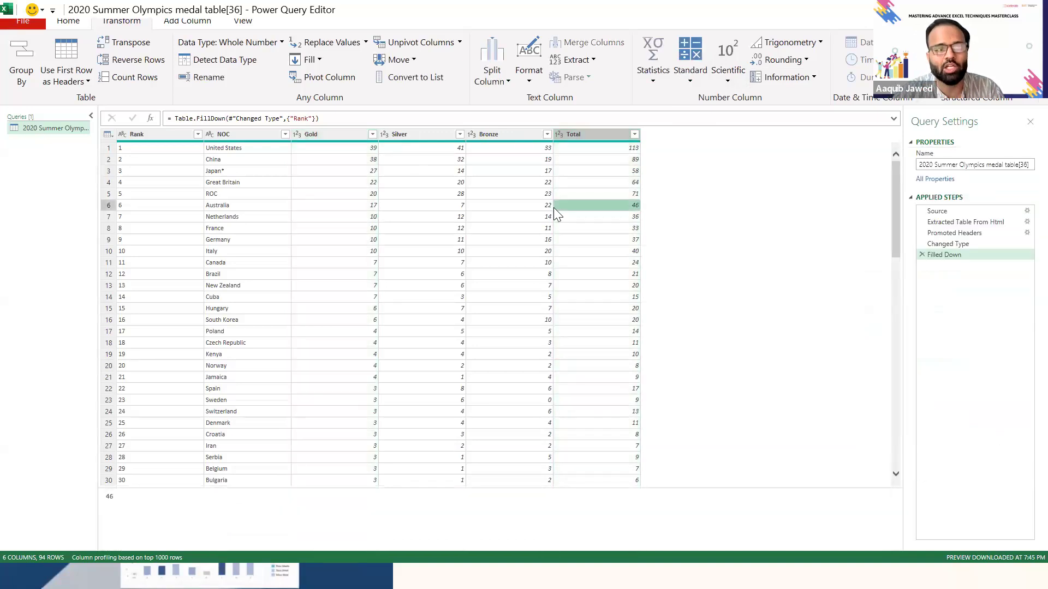
- Add a custom column with the formula [Gold]/[Total], keeping the default name Custom
left_click(181, 23)
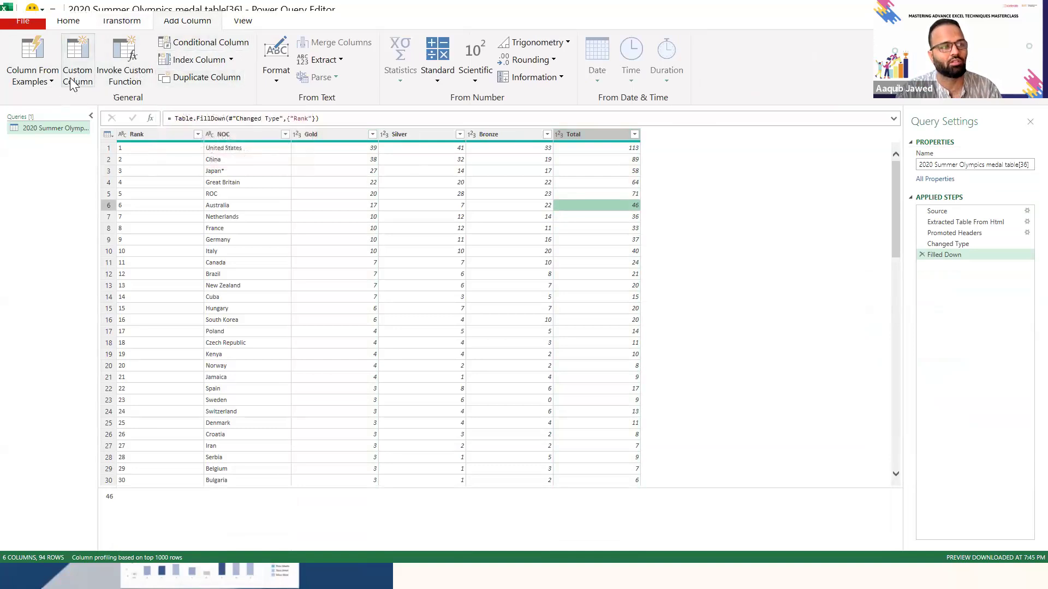
left_click(51, 82)
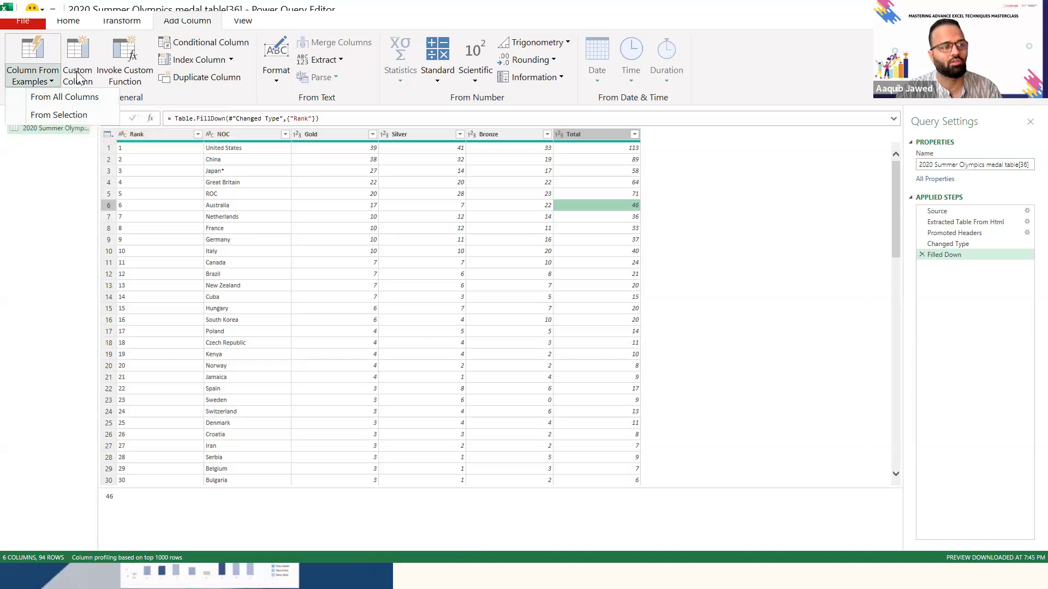
left_click(79, 78)
left_click(78, 78)
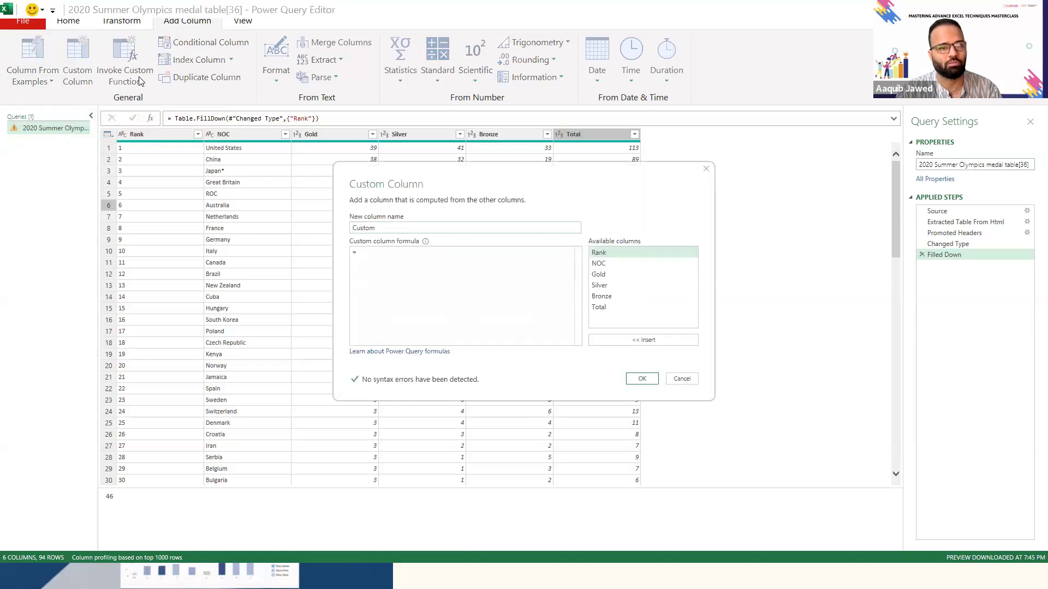
left_click(391, 254)
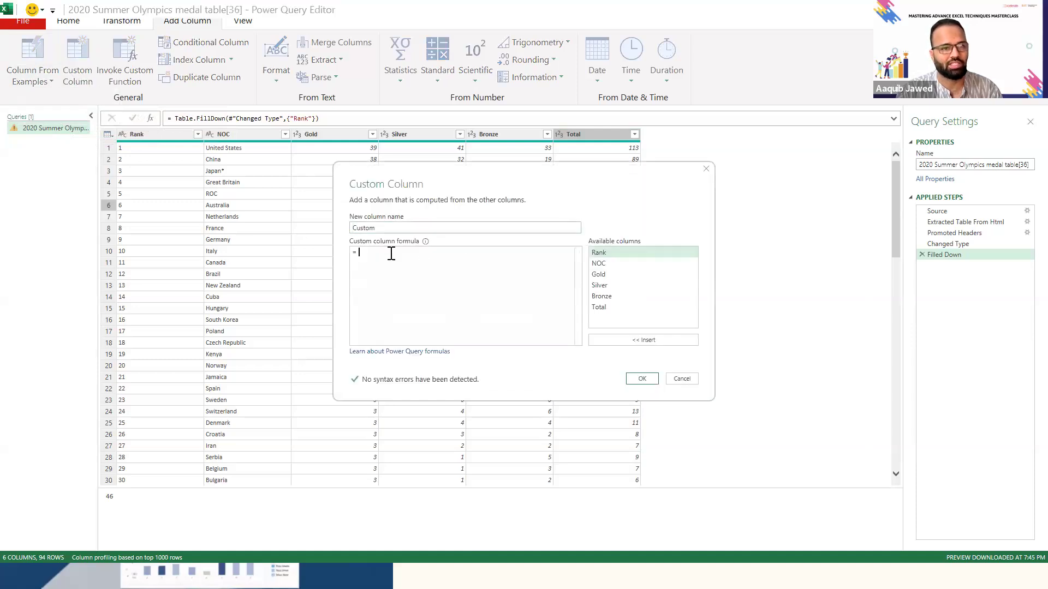
type("(")
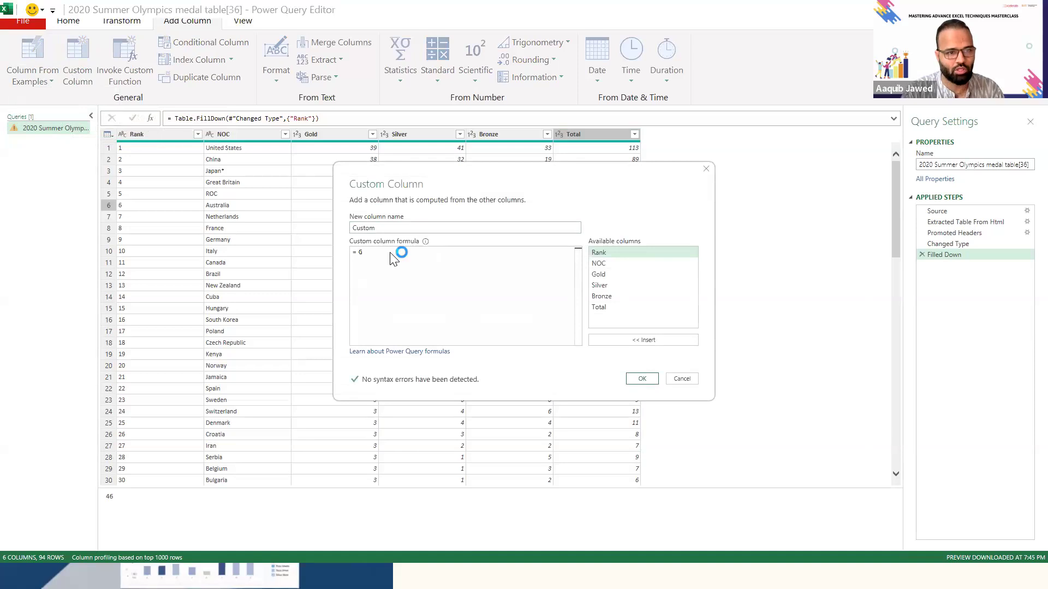
type("ol")
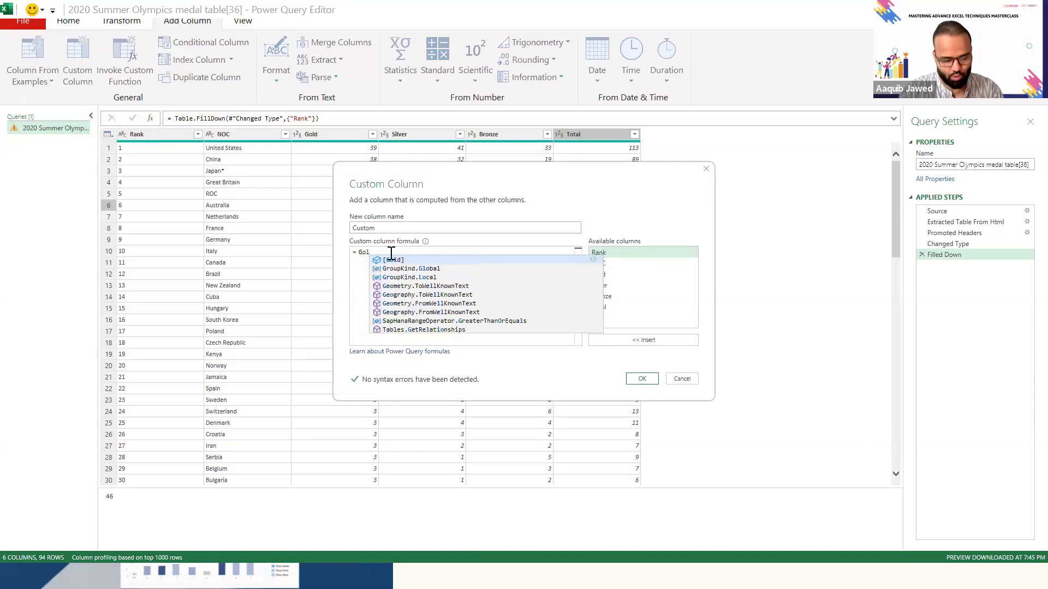
key("Tab")
type("/")
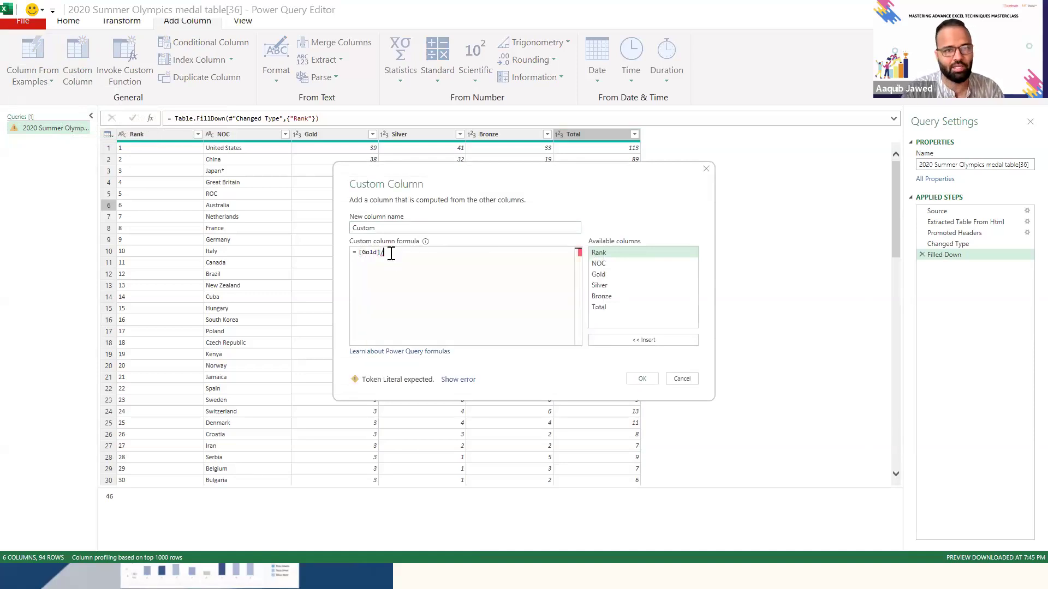
type("Total")
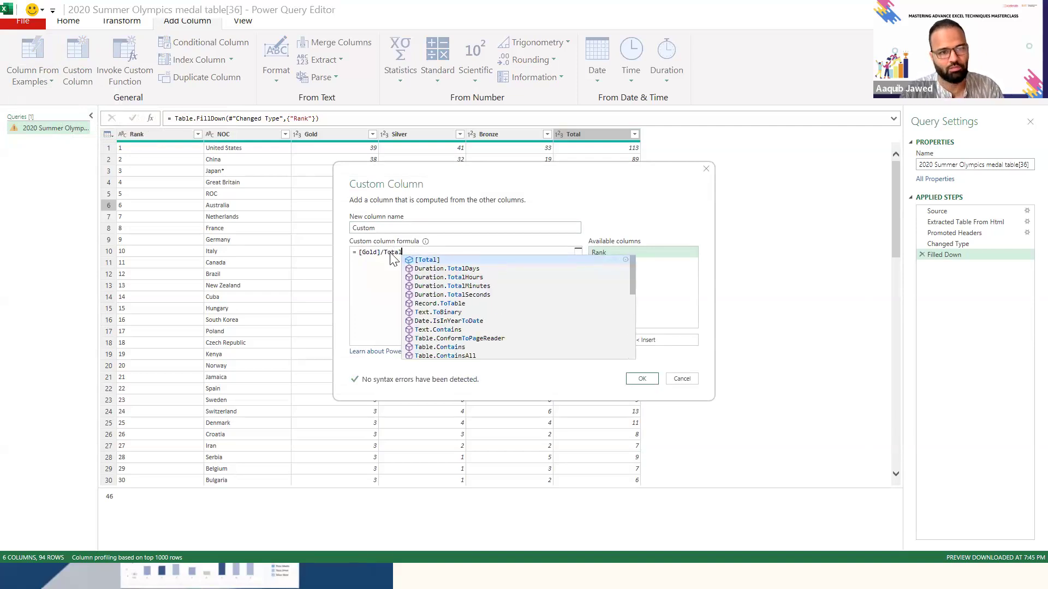
left_click(436, 260)
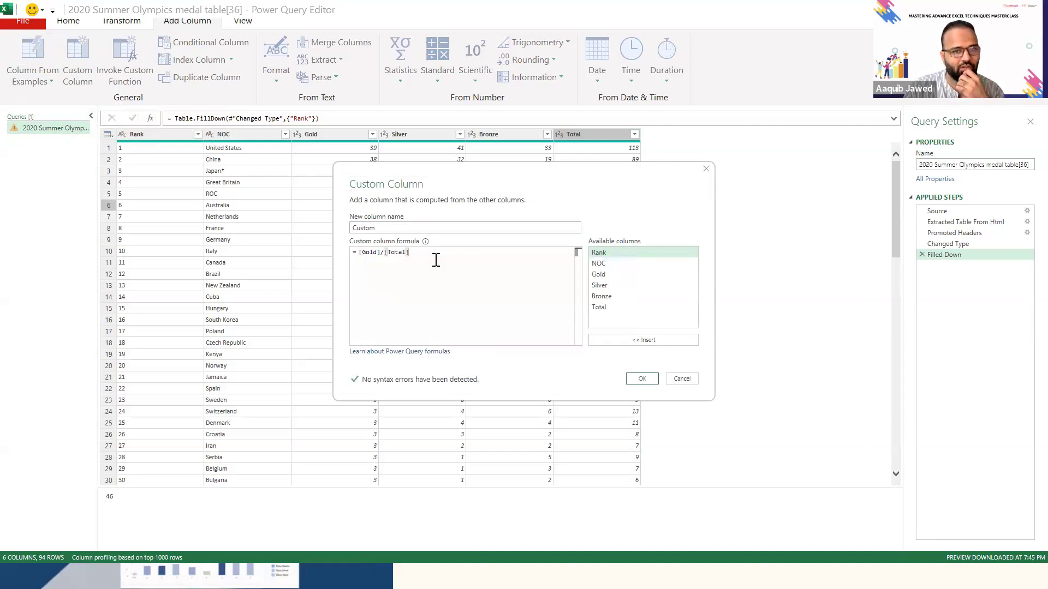
left_click(643, 377)
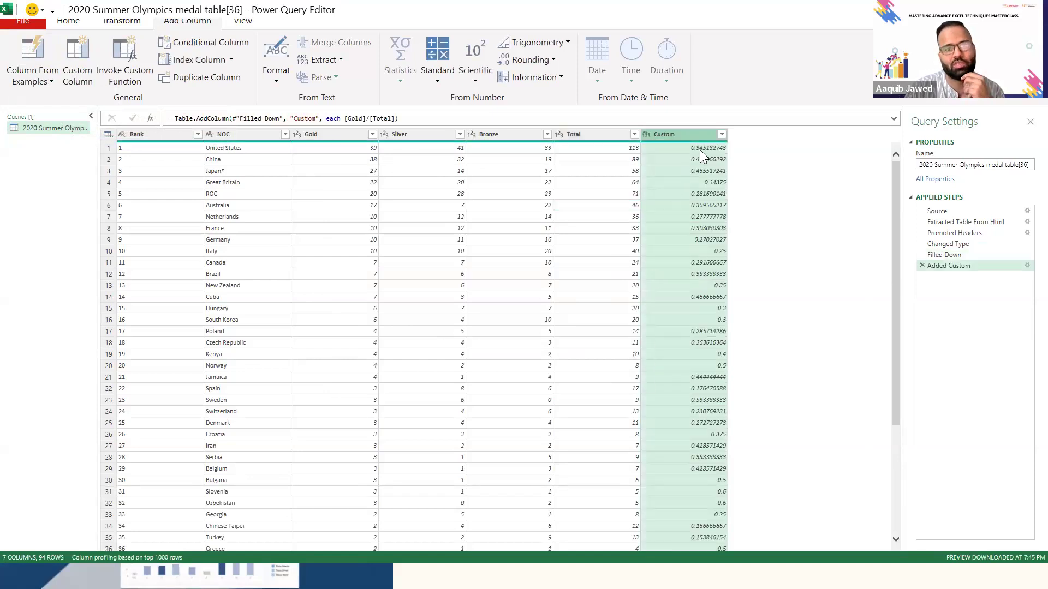
- Set the data type of the Custom column to Decimal Number
left_click(646, 134)
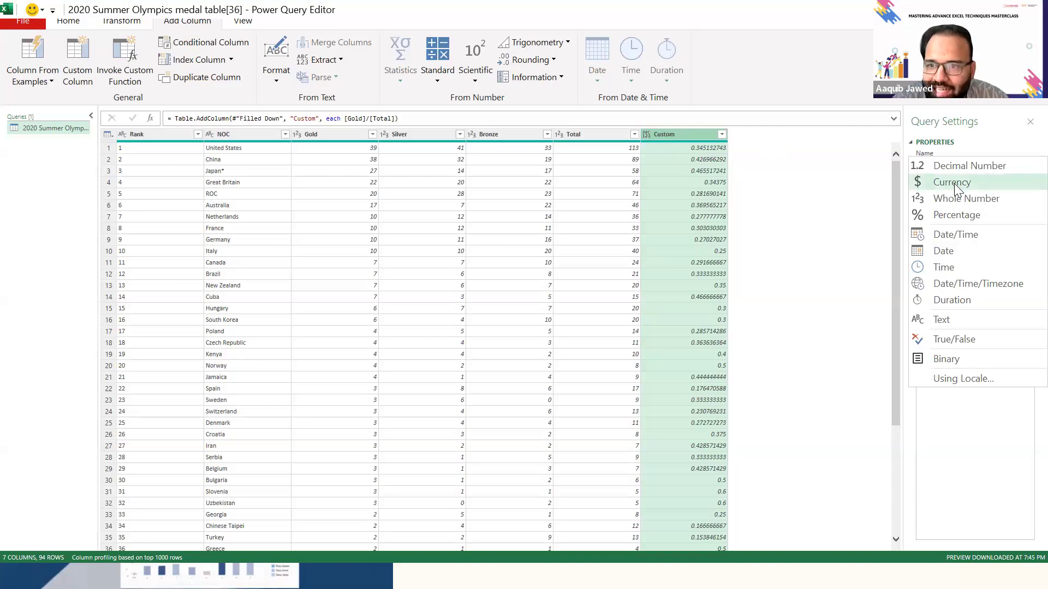
left_click(967, 167)
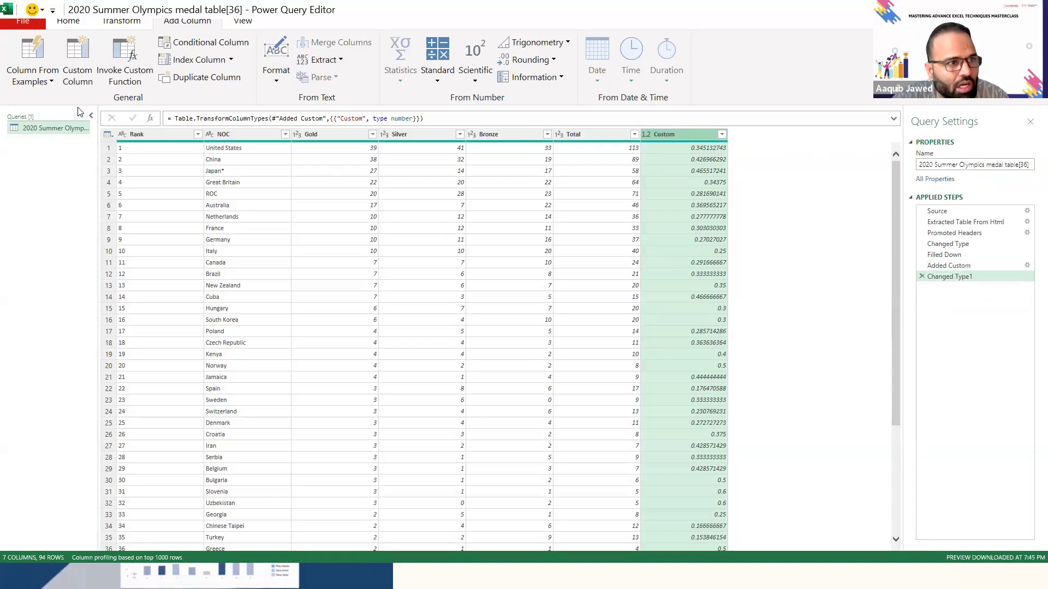
left_click(45, 79)
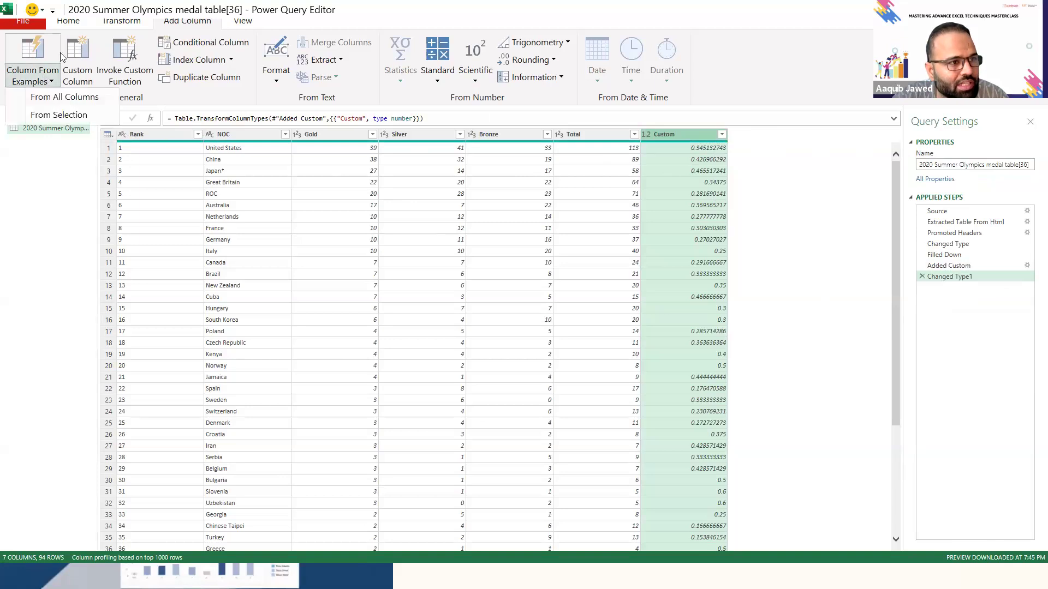
- Check the Close & Load options for sending the query result to the workbook
left_click(66, 22)
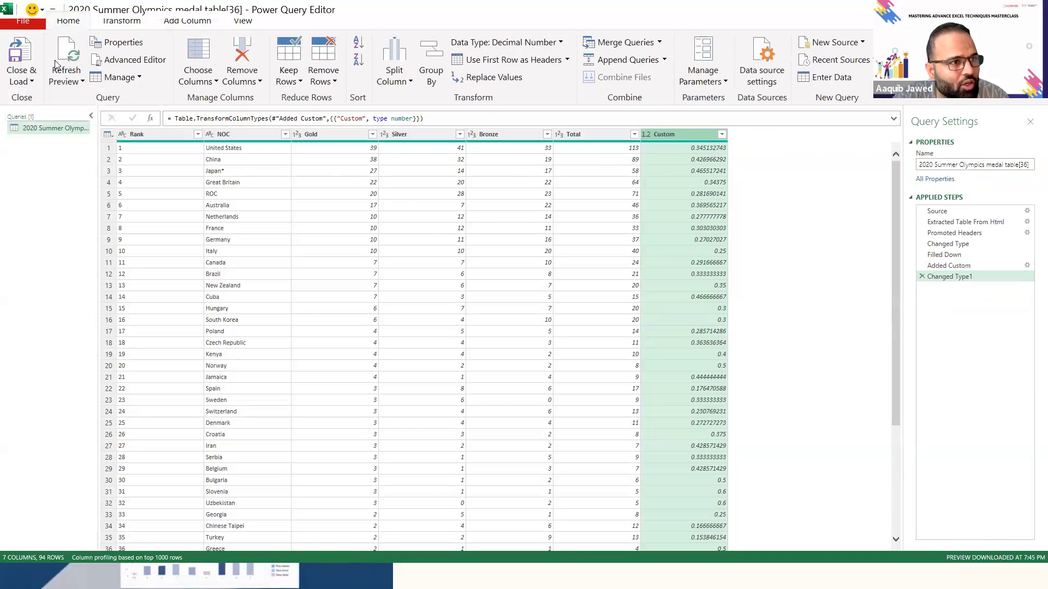
left_click(32, 82)
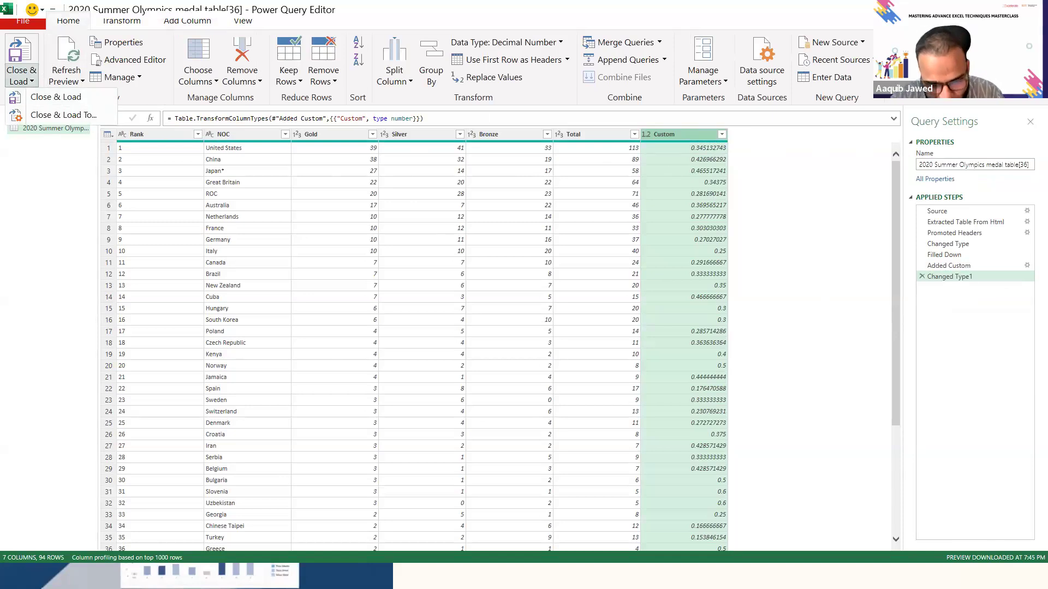
left_click(56, 97)
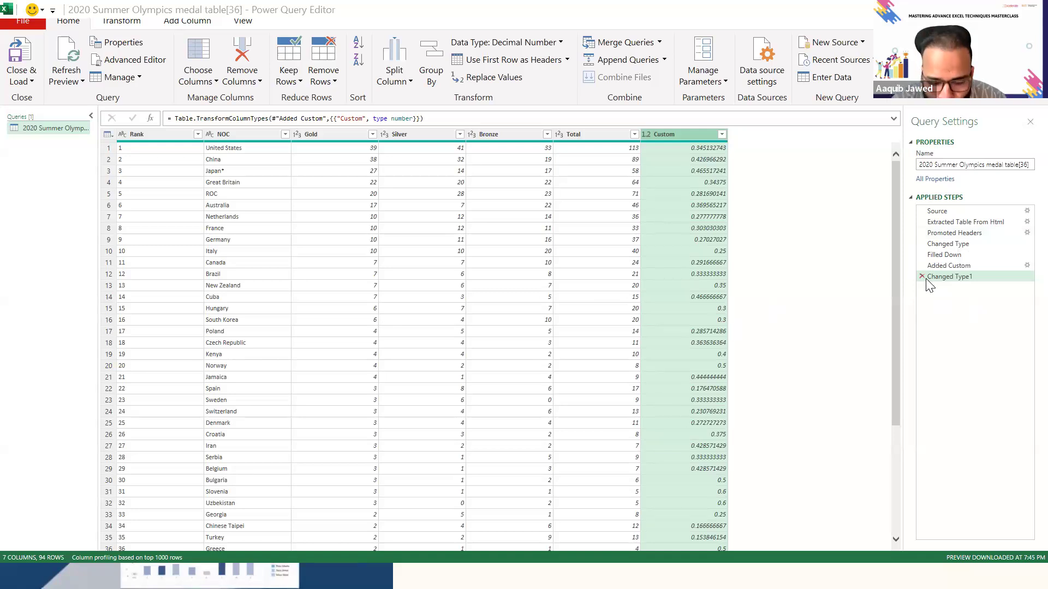
- Review the table at the Added Custom, Filled Down and Promoted Headers applied steps, and return to Added Custom
left_click(977, 266)
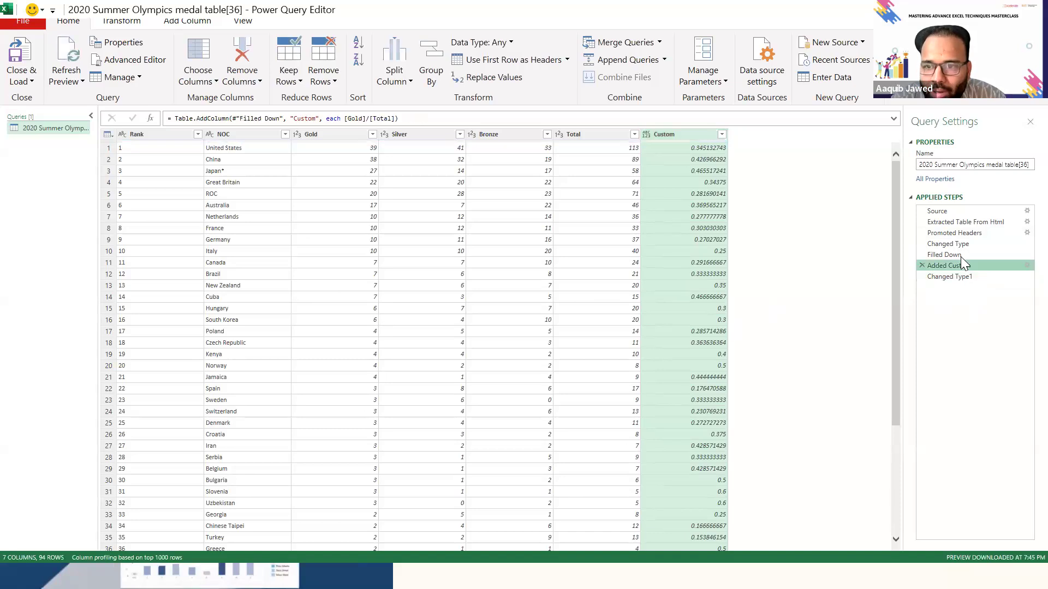
left_click(956, 258)
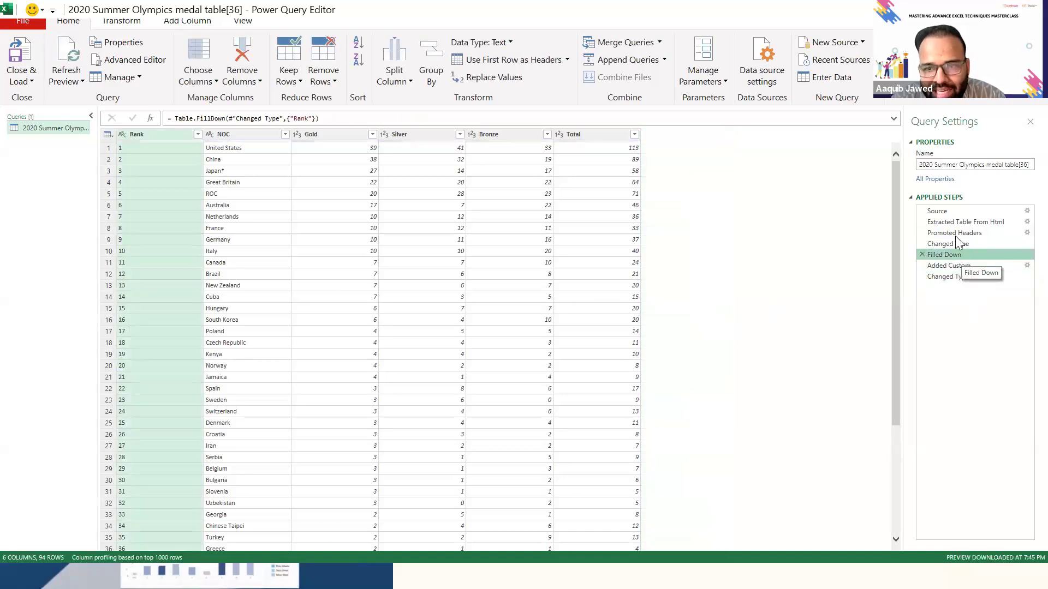
left_click(955, 233)
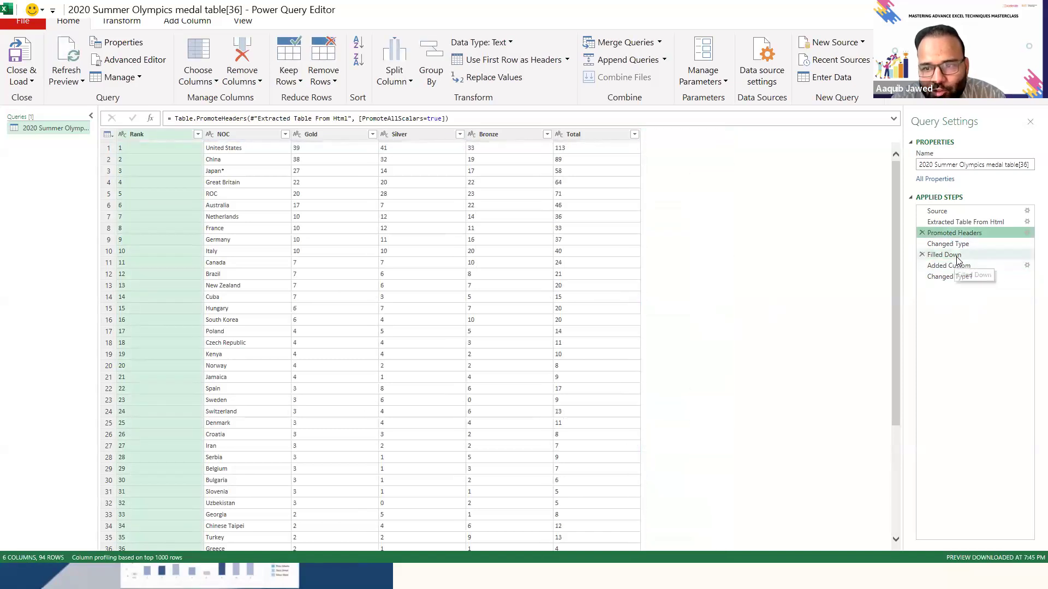
left_click(960, 255)
left_click(1014, 265)
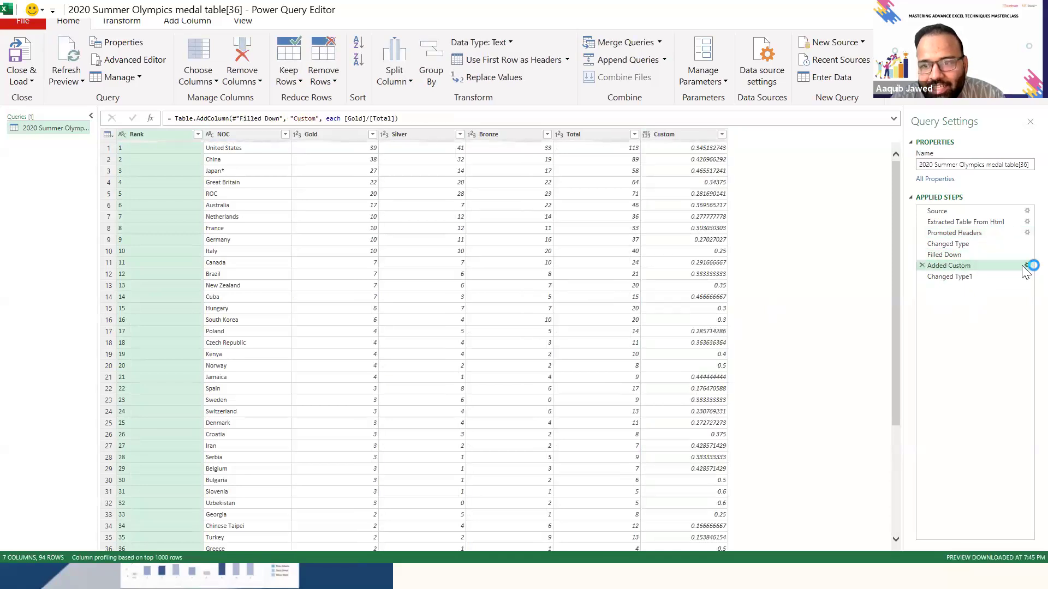
- Rename the custom column as Gold% by editing the Added Custom applied step
left_click(1027, 266)
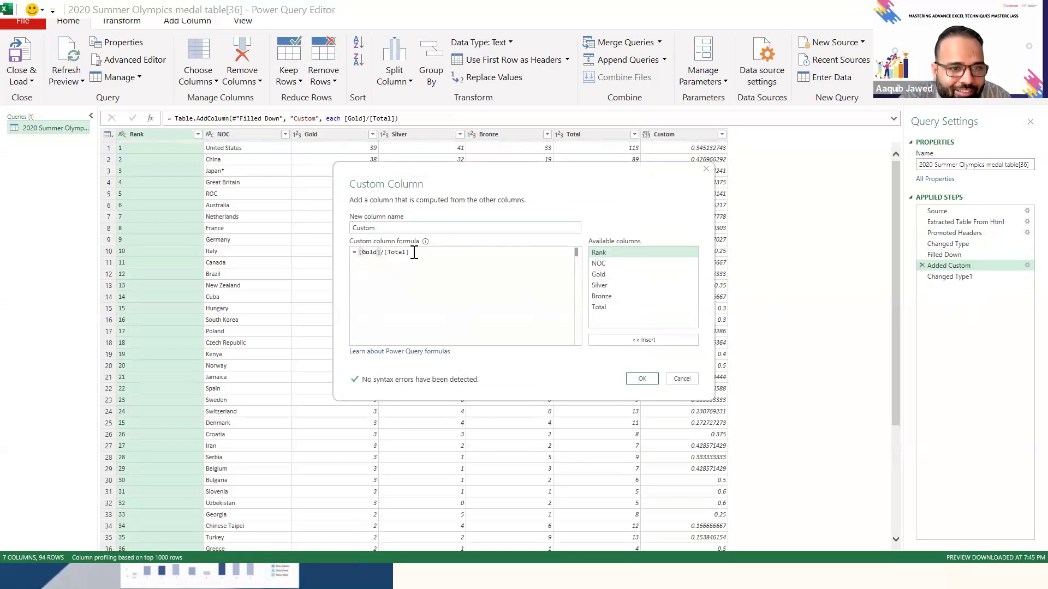
left_click(395, 227)
key("BackSpace")
key("BackSpace")
key("BackSpace")
key("BackSpace")
key("BackSpace")
key("BackSpace")
type("G")
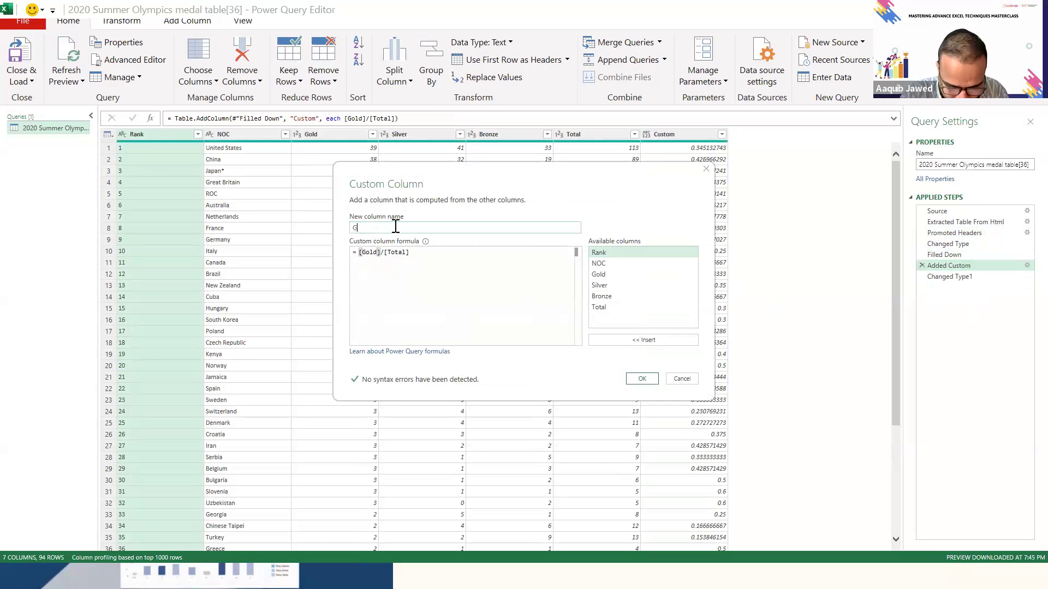
type("old%")
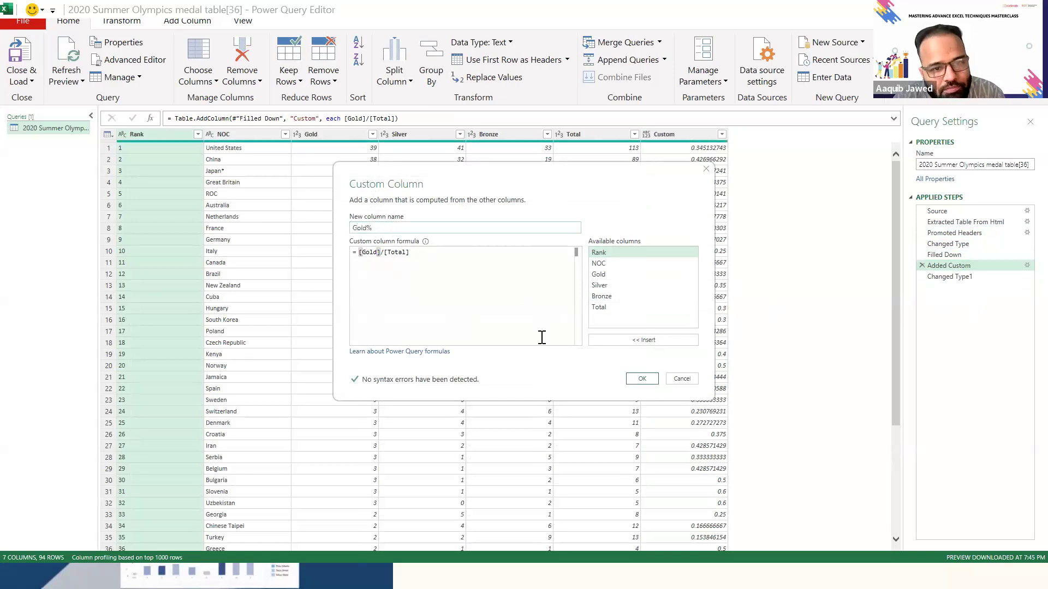
left_click(639, 380)
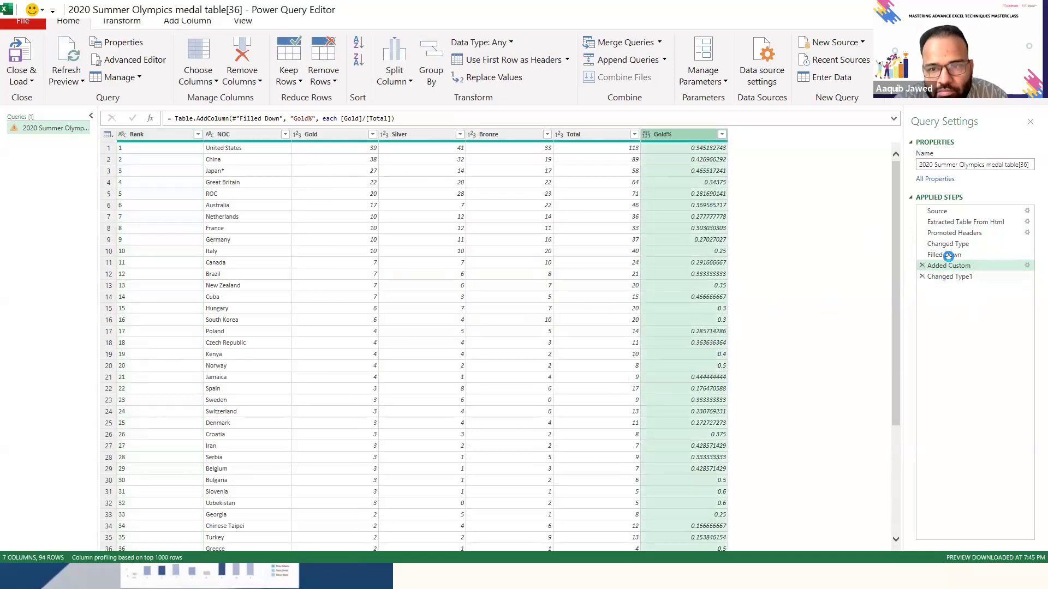
- Delete the Changed Type1 applied step and set the Gold% column's data type to Decimal Number
left_click(973, 277)
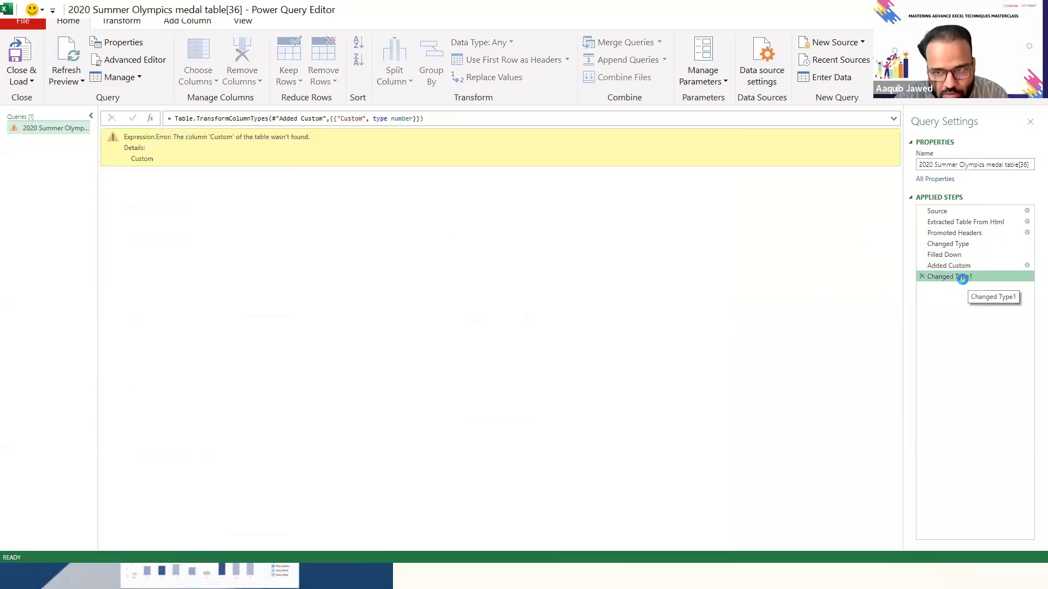
left_click(921, 277)
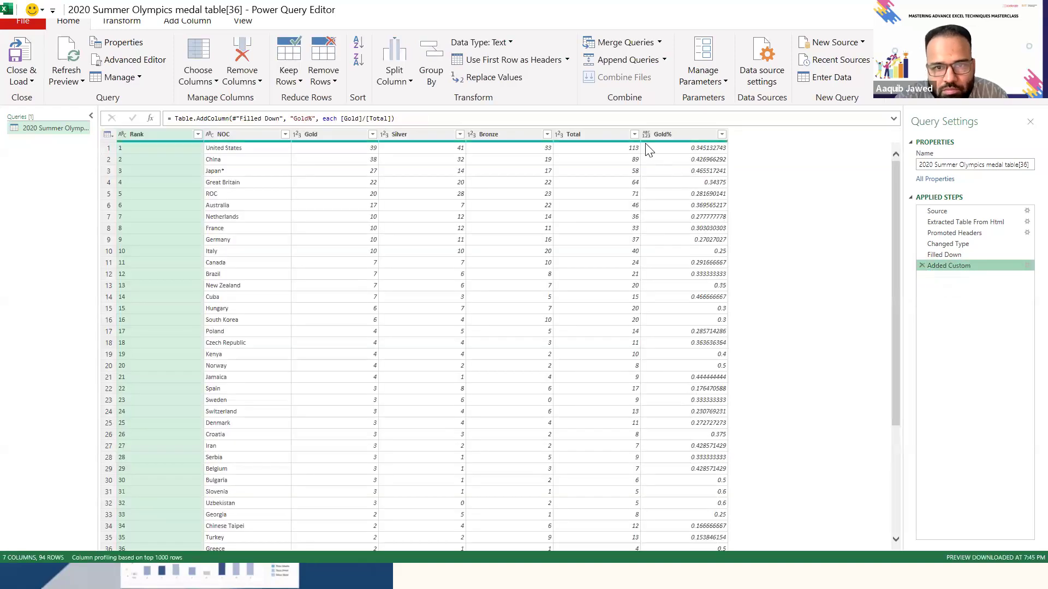
left_click(646, 134)
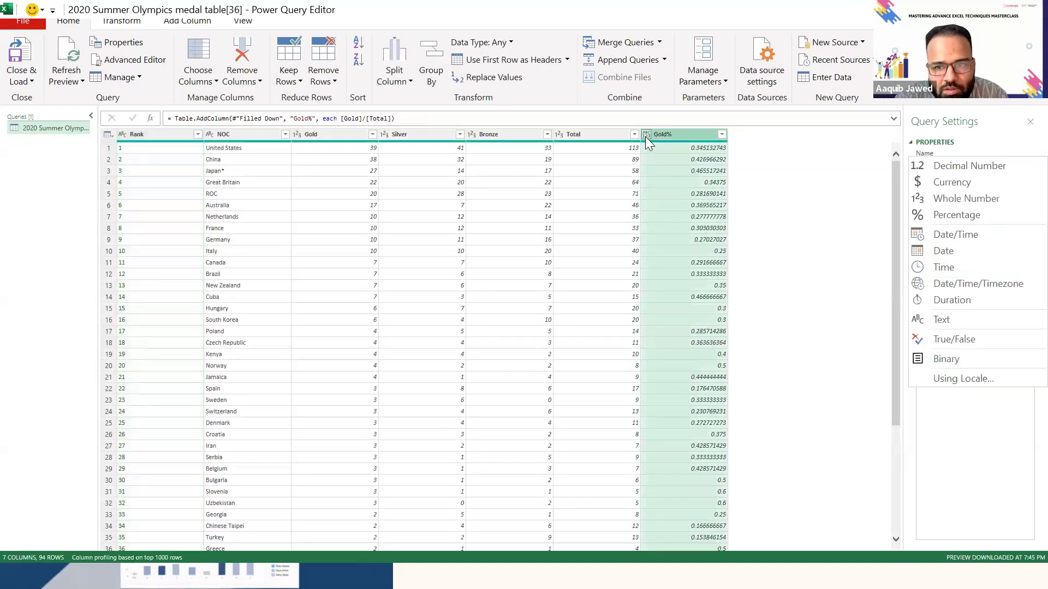
left_click(645, 135)
left_click(645, 135)
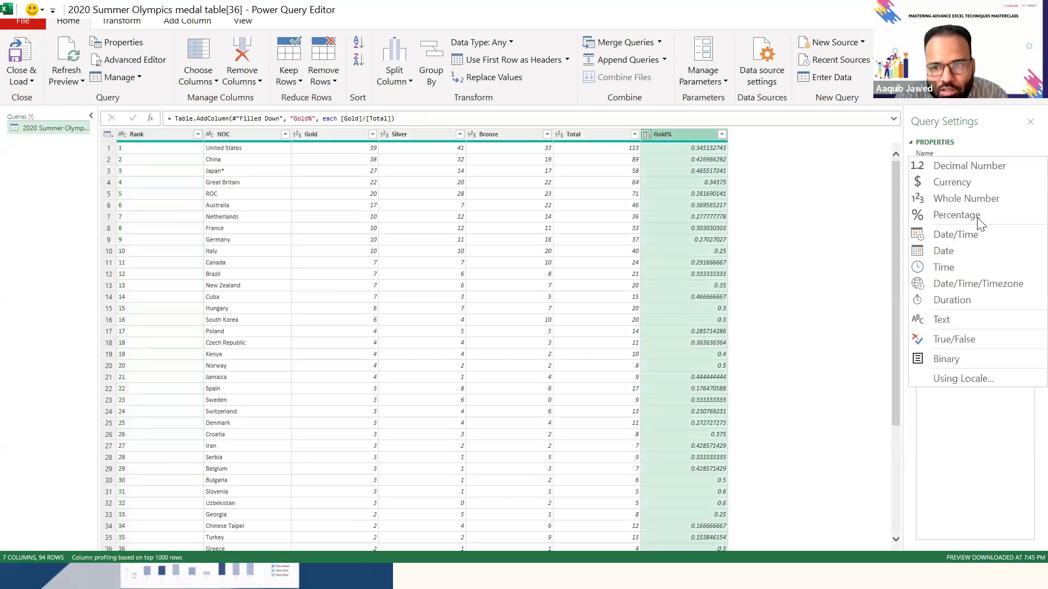
left_click(968, 166)
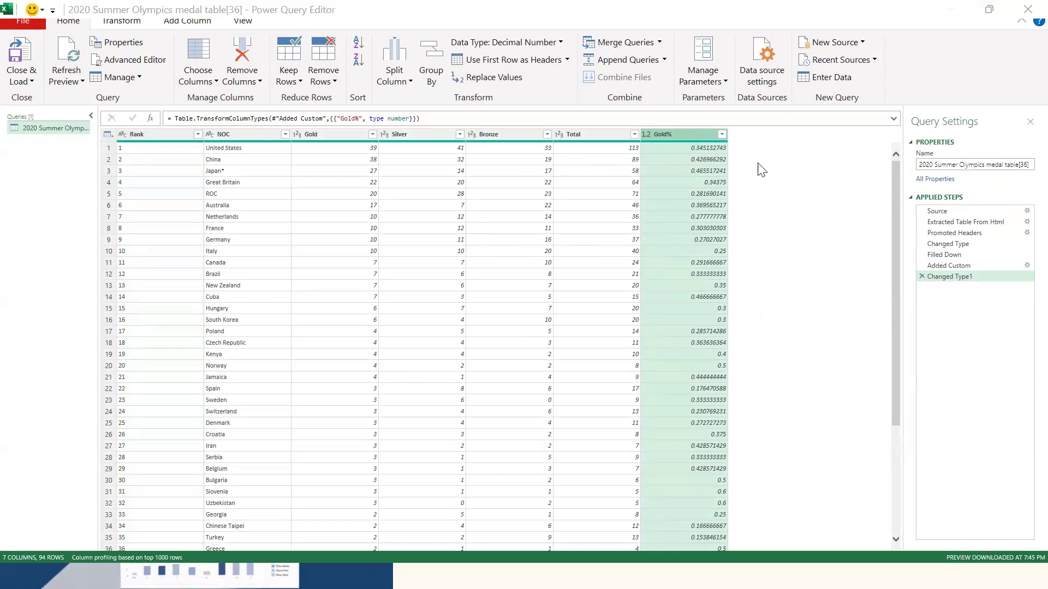
- Delete the Changed Type1 and Added Custom steps so the query ends at Filled Down
left_click(921, 277)
left_click(919, 265)
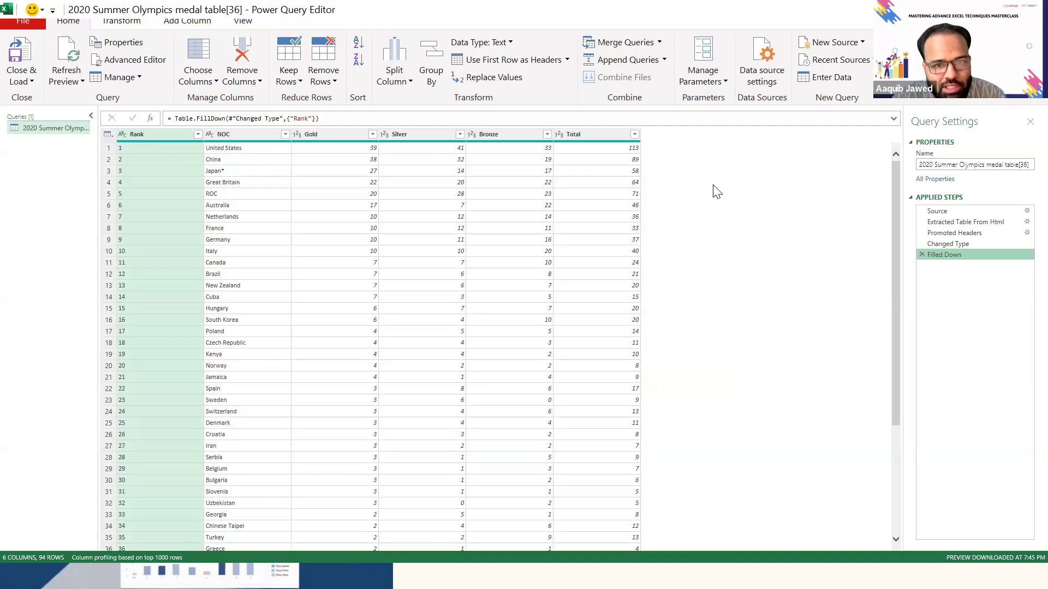
- Start a new custom column on the medal table and name it Gold%
left_click(240, 139)
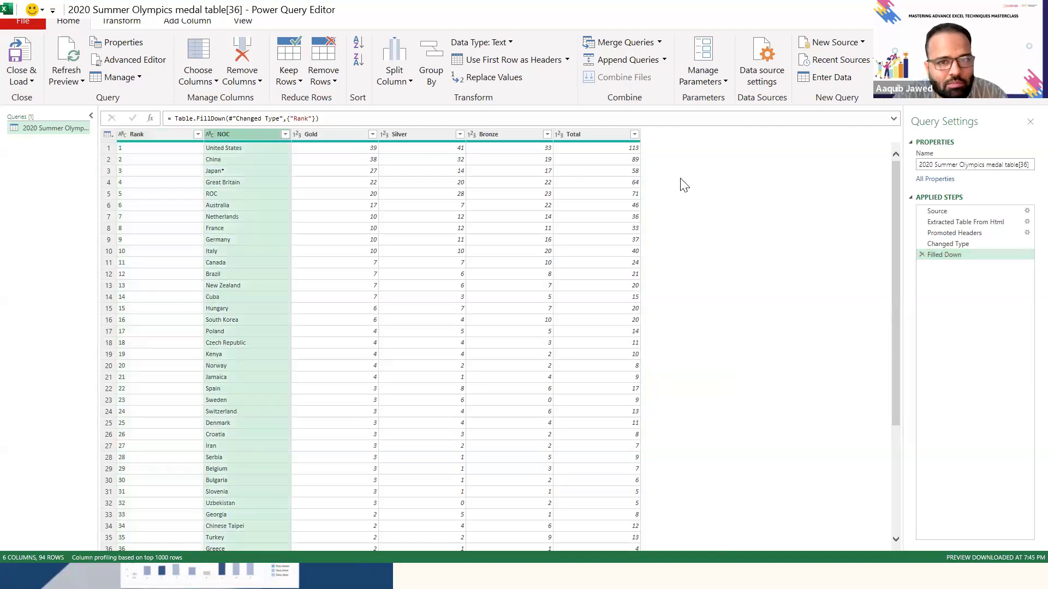
left_click(185, 24)
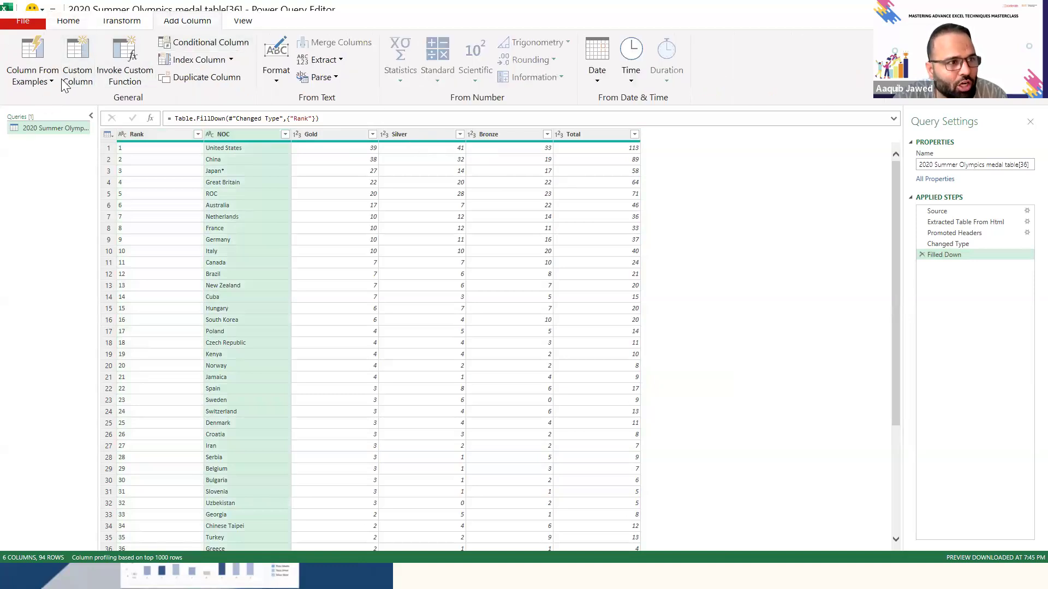
left_click(88, 85)
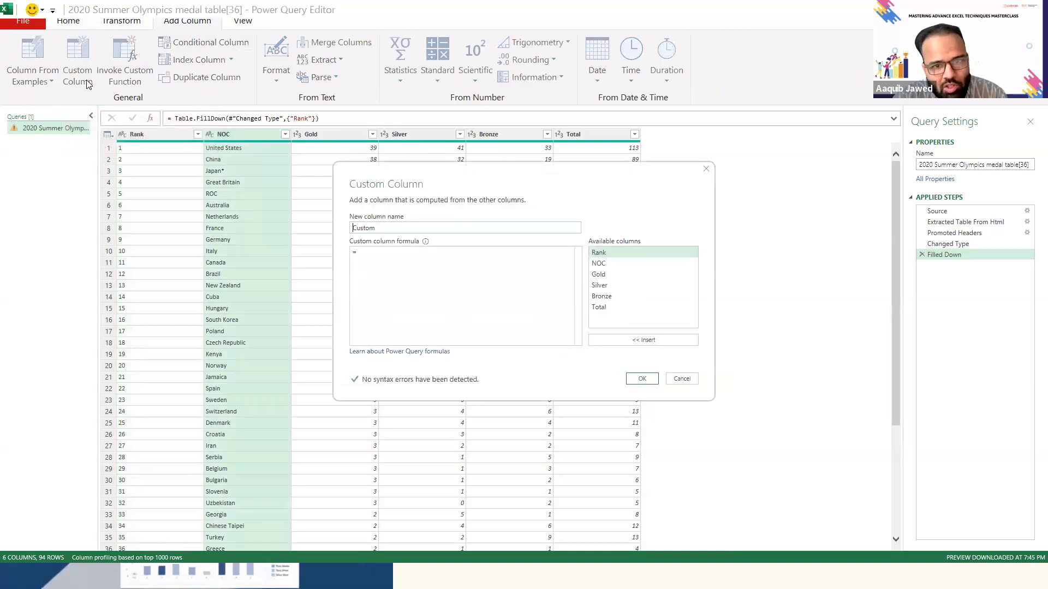
left_click(391, 228)
key("BackSpace")
key("BackSpace")
key("BackSpace")
key("BackSpace")
key("BackSpace")
key("BackSpace")
type("Gold%")
- Set the Gold% column's formula to [Gold]/[Total] and add the column to the table
left_click(377, 256)
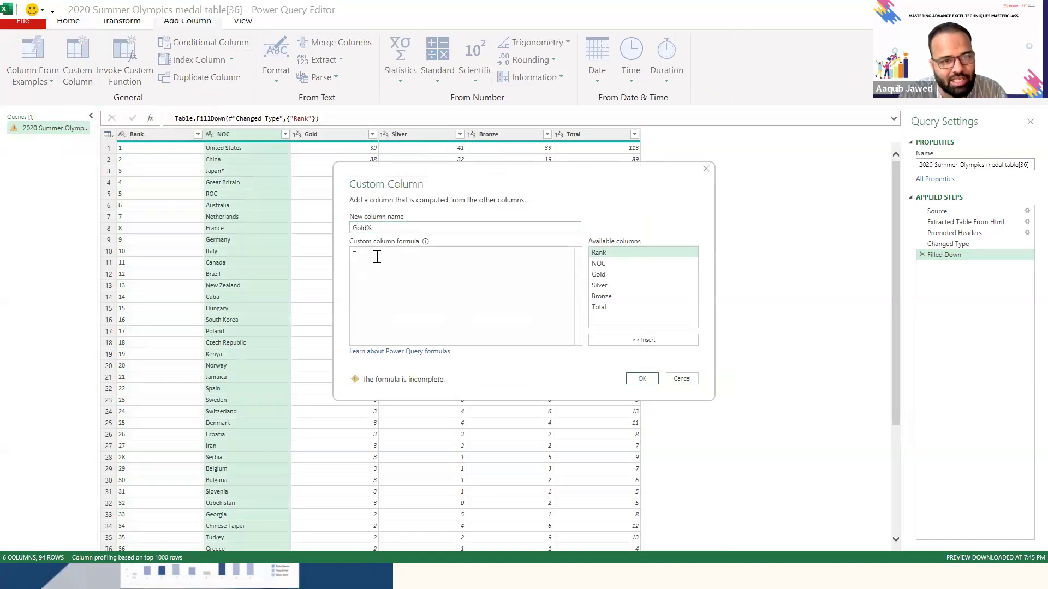
type("Gold")
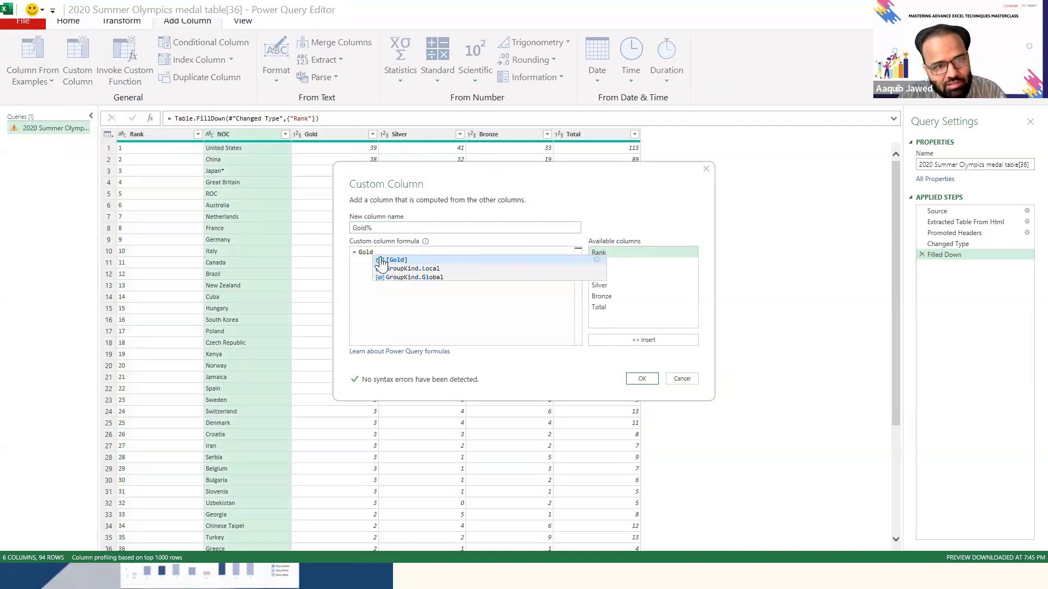
left_click(381, 260)
type("/")
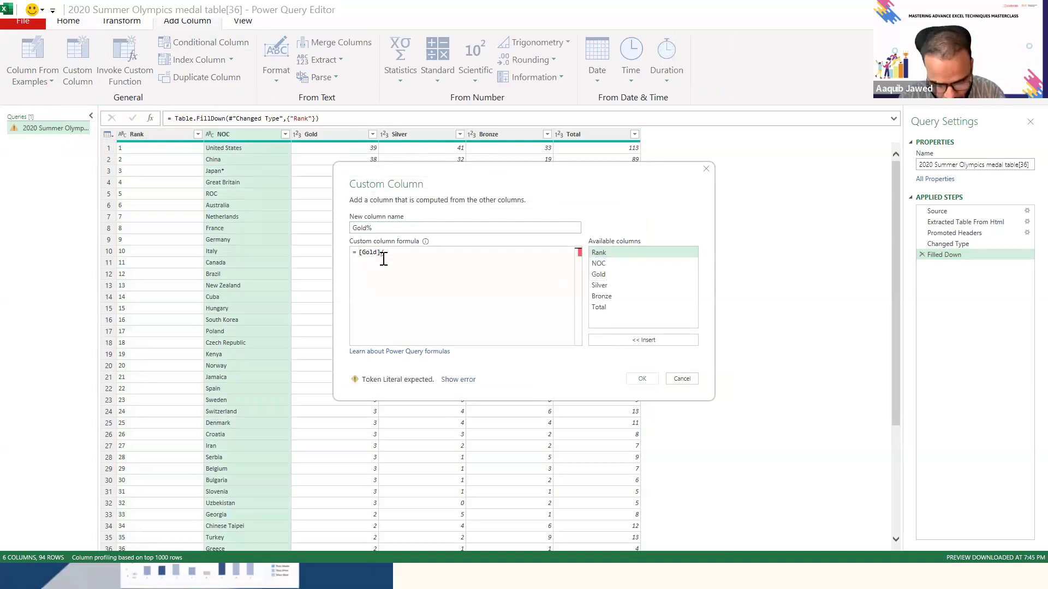
type("Total")
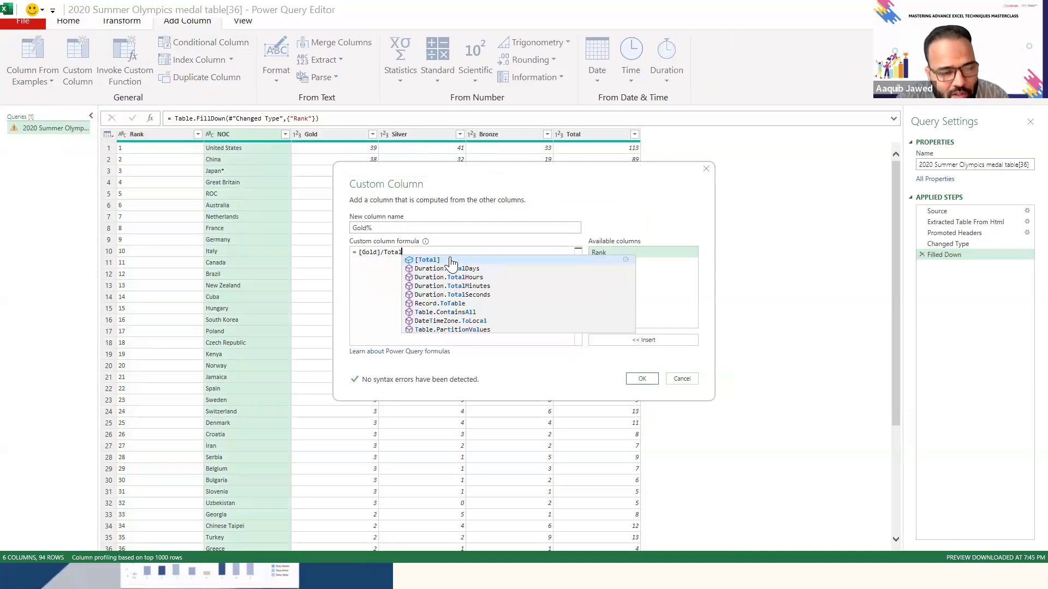
left_click(450, 258)
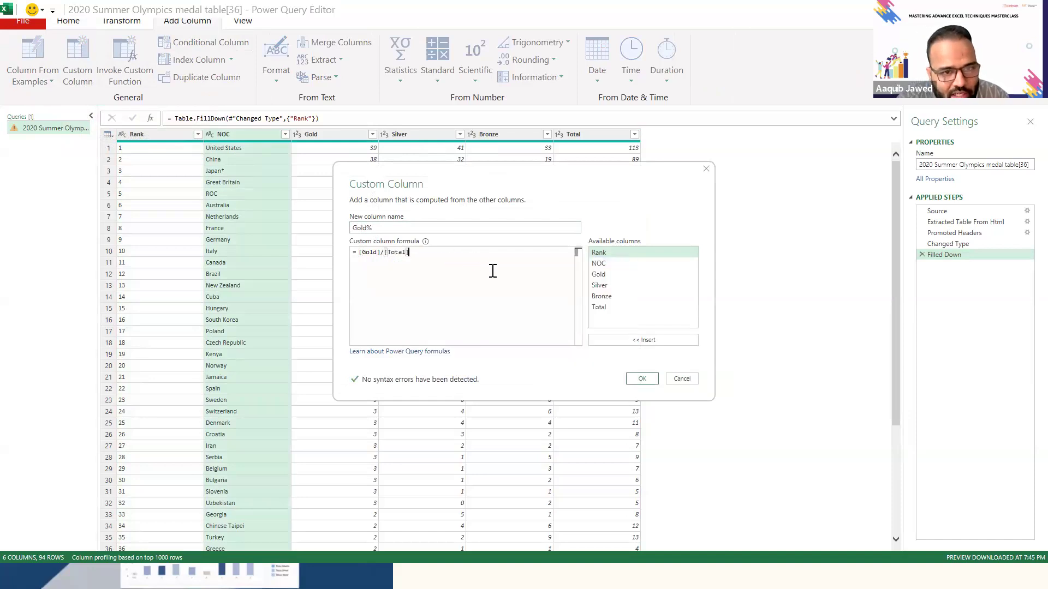
left_click(642, 379)
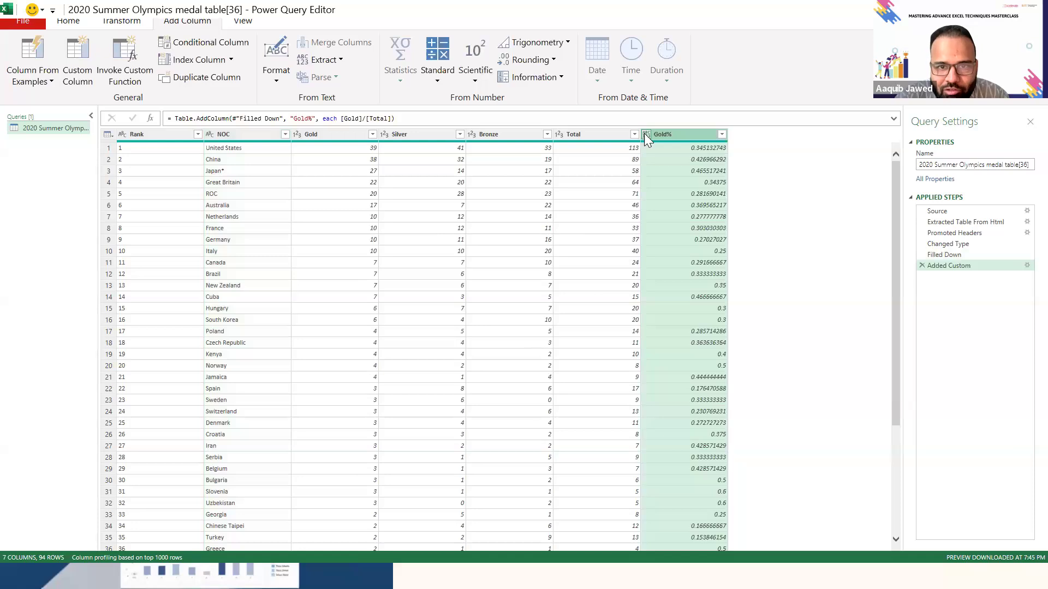
- Set the Gold% column's data type to Decimal Number, and close and load the query to the default destination
left_click(645, 135)
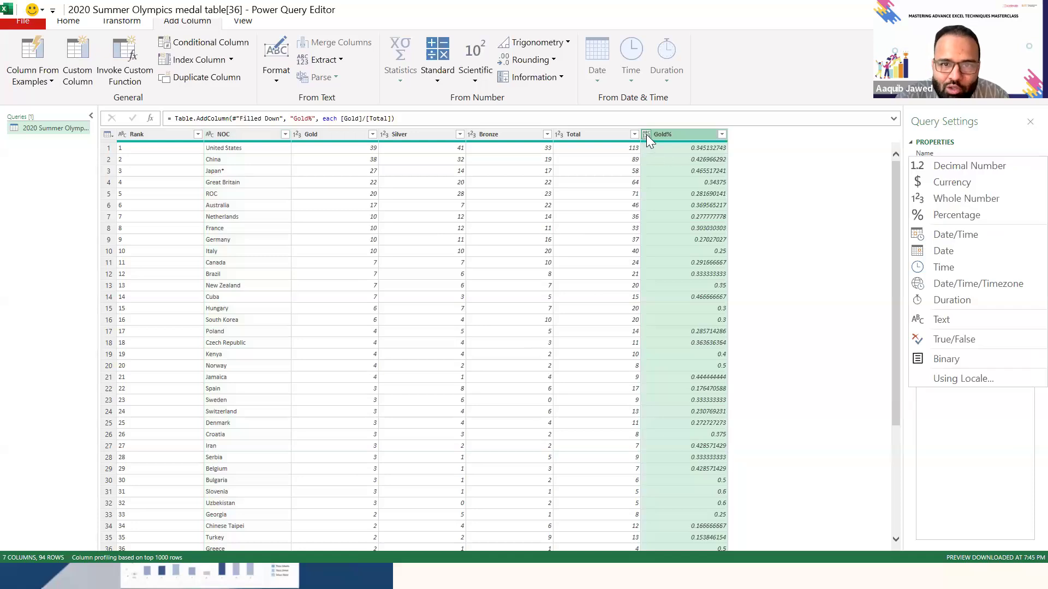
left_click(928, 166)
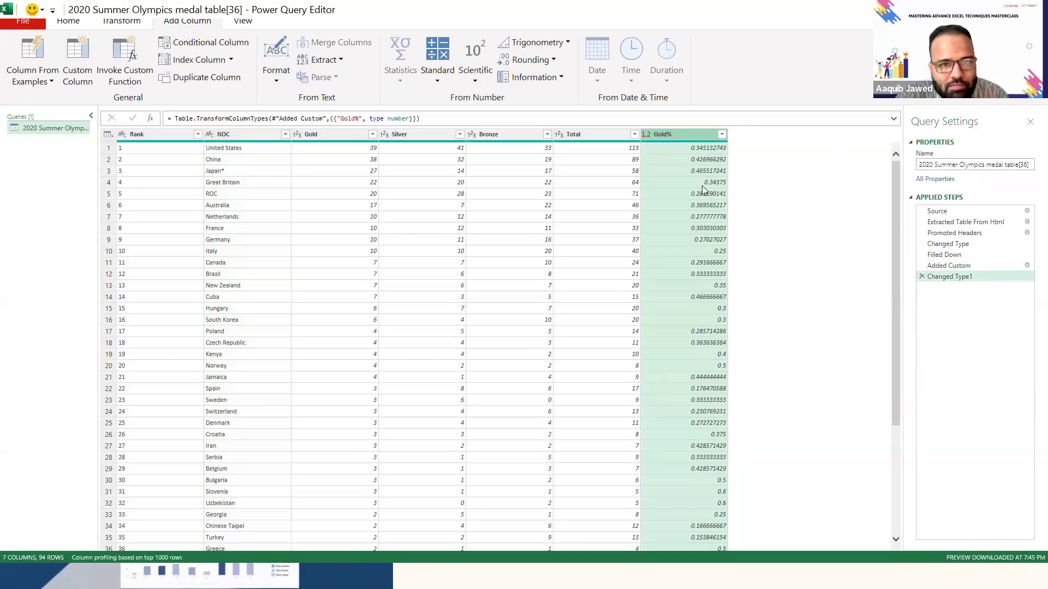
left_click(69, 20)
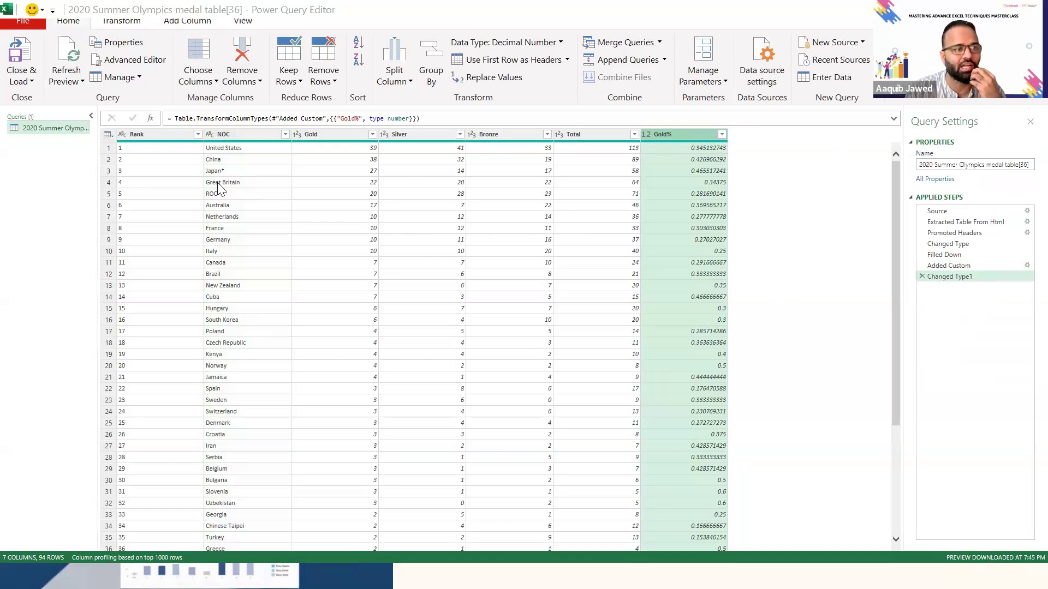
left_click(30, 83)
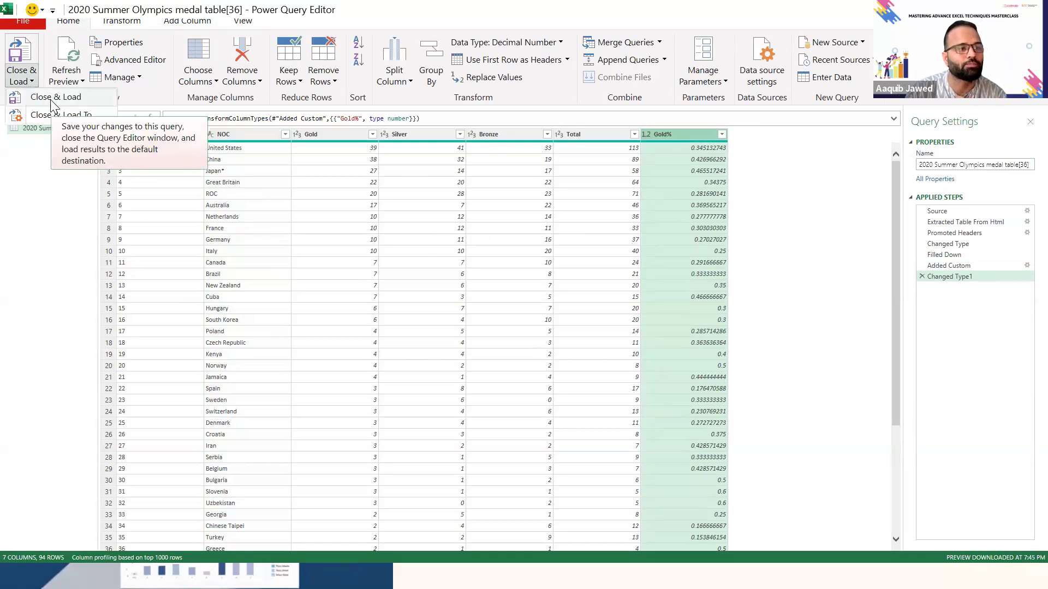
left_click(51, 100)
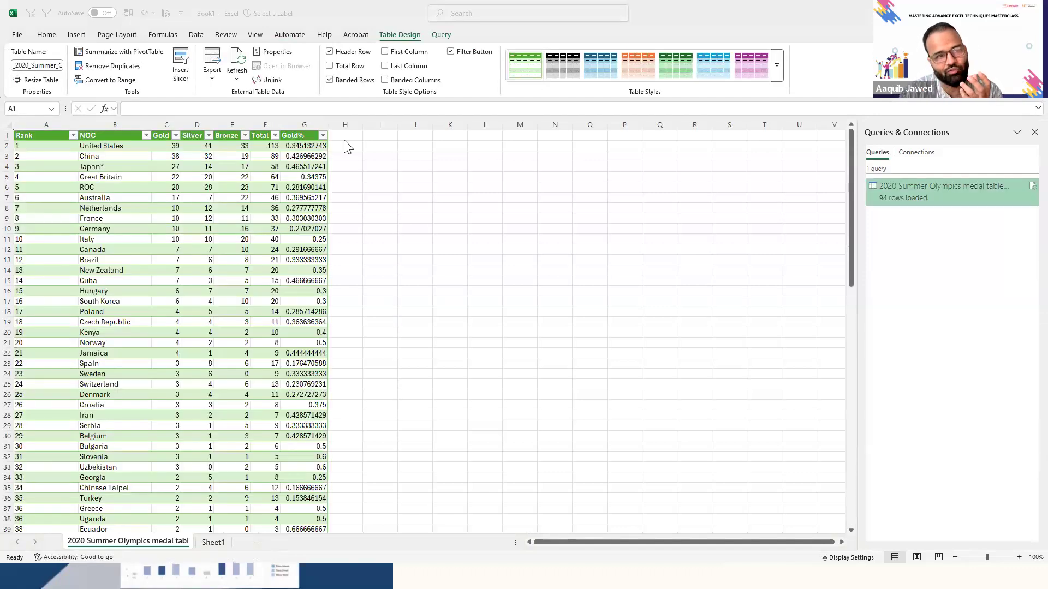
- Look through the NOC column of the loaded medal table from its first to its last row
key("Right")
key("Down")
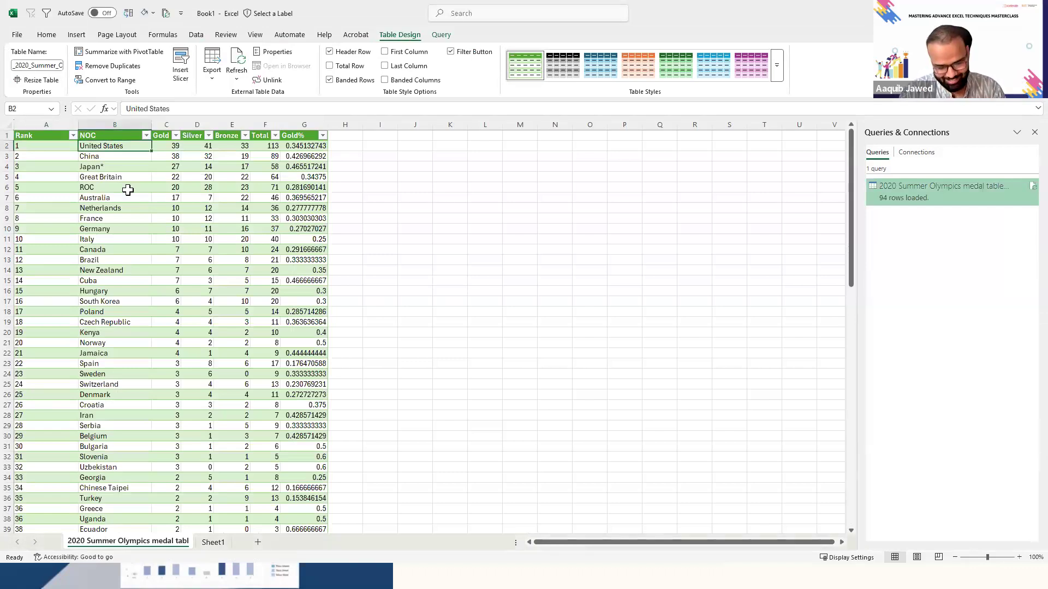
key("ctrl+Down")
key("Down")
key("Down")
key("Up")
key("Up")
key("Up")
key("ctrl+Up")
key("Left")
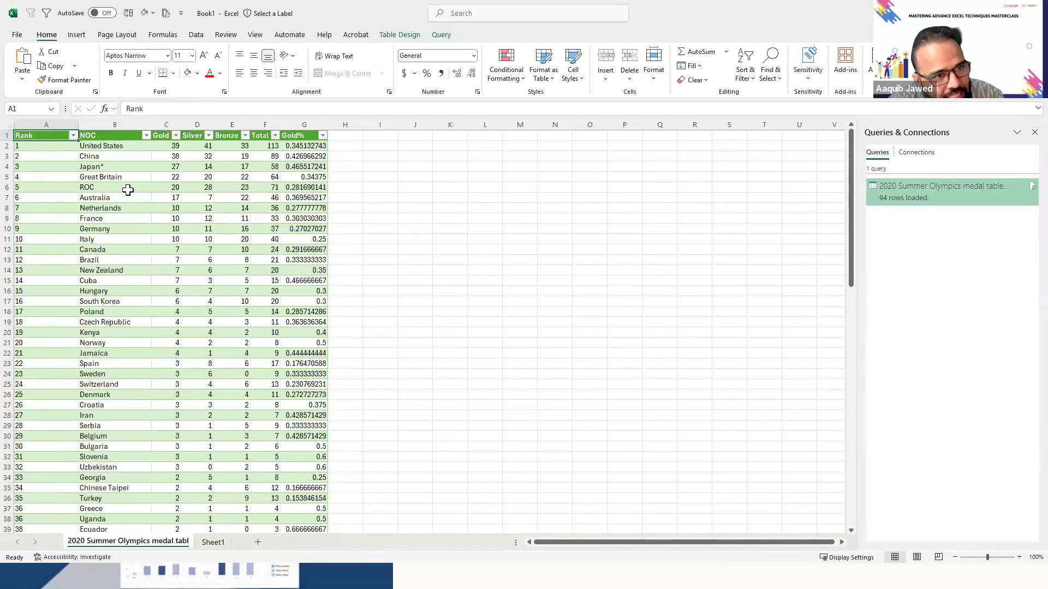
- Check the extent of the loaded medal table across all its columns and down to the totals row
key("ctrl+shift+Right")
key("ctrl+shift+Down")
key("ctrl+Up")
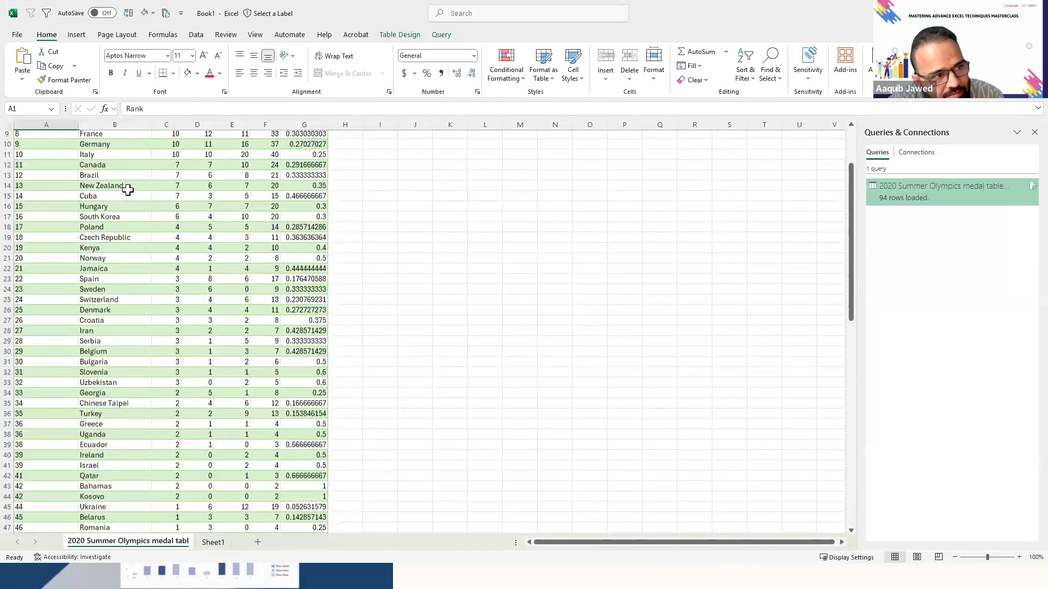
key("ctrl+shift+Down")
key("shift+Right")
key("shift+Right")
key("shift+Right")
key("shift+Right")
key("shift+Right")
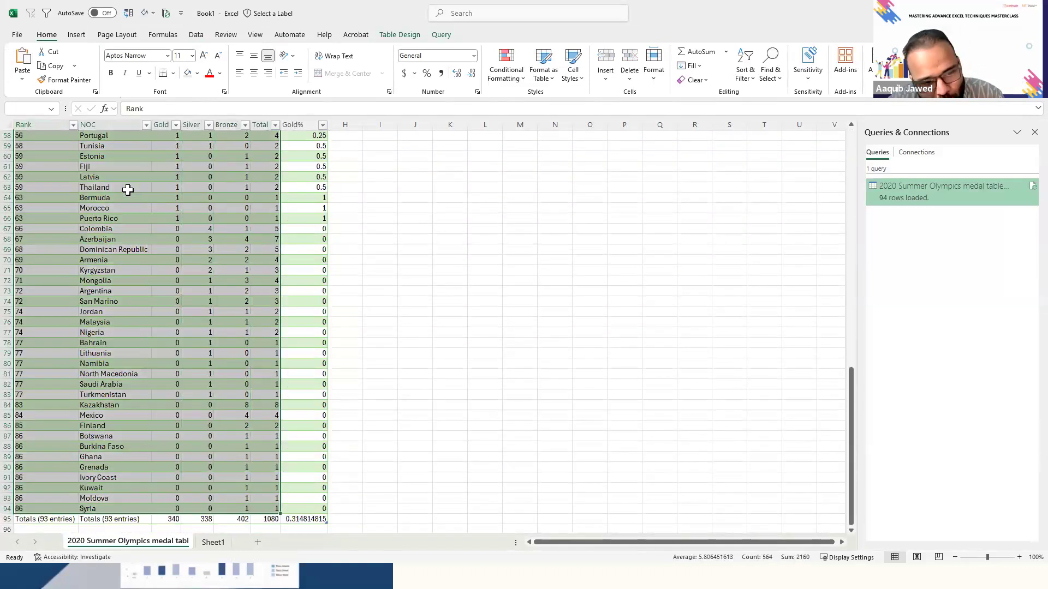
key("shift+Right")
key("ctrl+Home")
key("Right")
key("Right")
key("Right")
key("Right")
key("Right")
key("Left")
key("Left")
key("Left")
key("Left")
key("Left")
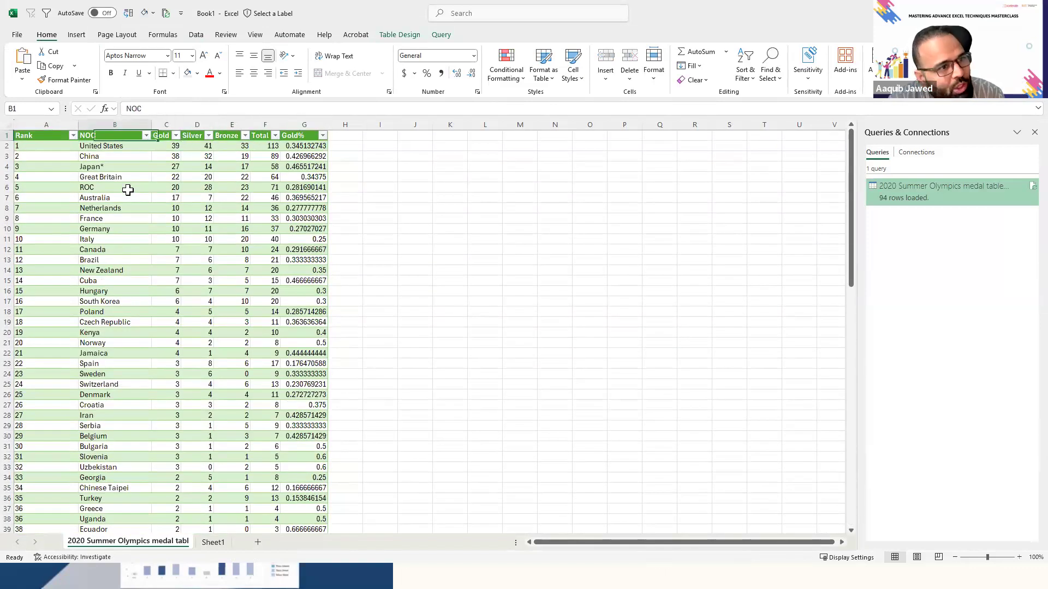
key("ctrl+shift+Right")
key("ctrl+shift+Down")
key("ctrl+Home")
key("Right")
key("Right")
key("Right")
- Format all values in the Gold% column as percentages
key("Right")
key("Right")
key("Right")
key("Left")
key("Left")
key("Left")
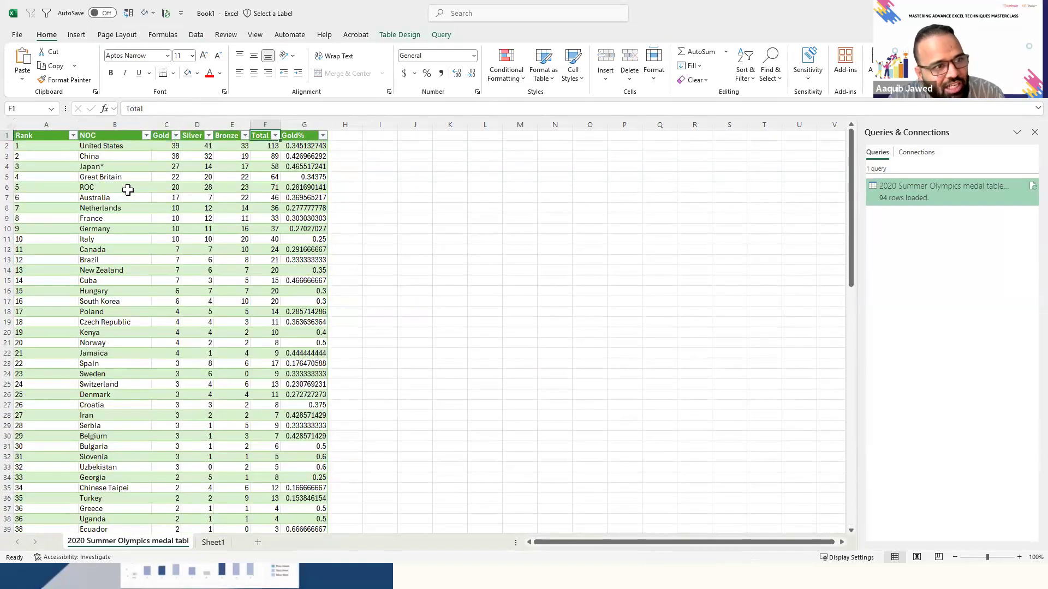
key("Right")
key("Right")
key("Right")
key("Down")
key("ctrl+shift+Down")
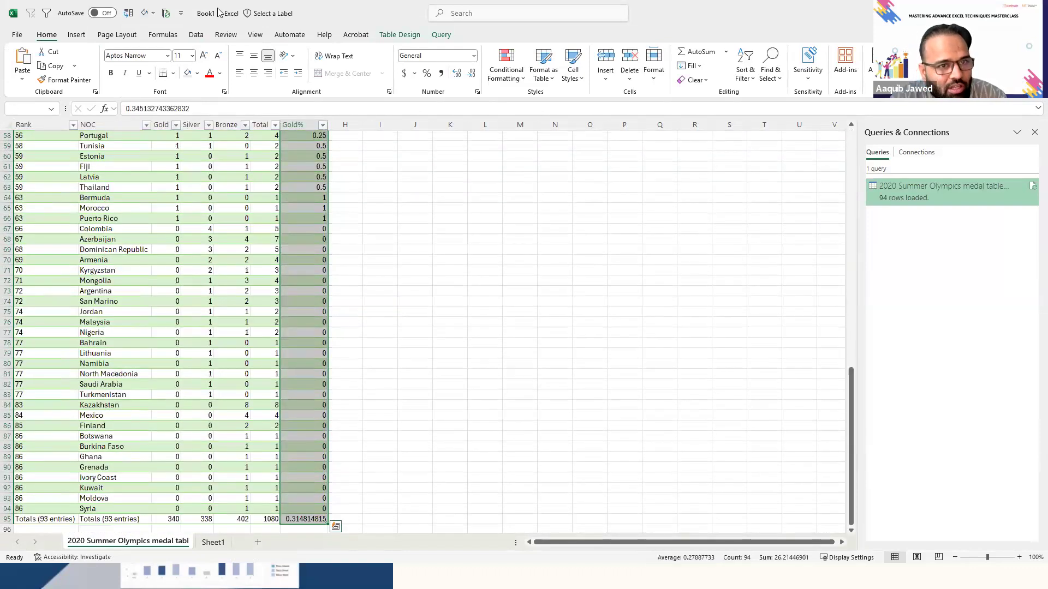
left_click(428, 74)
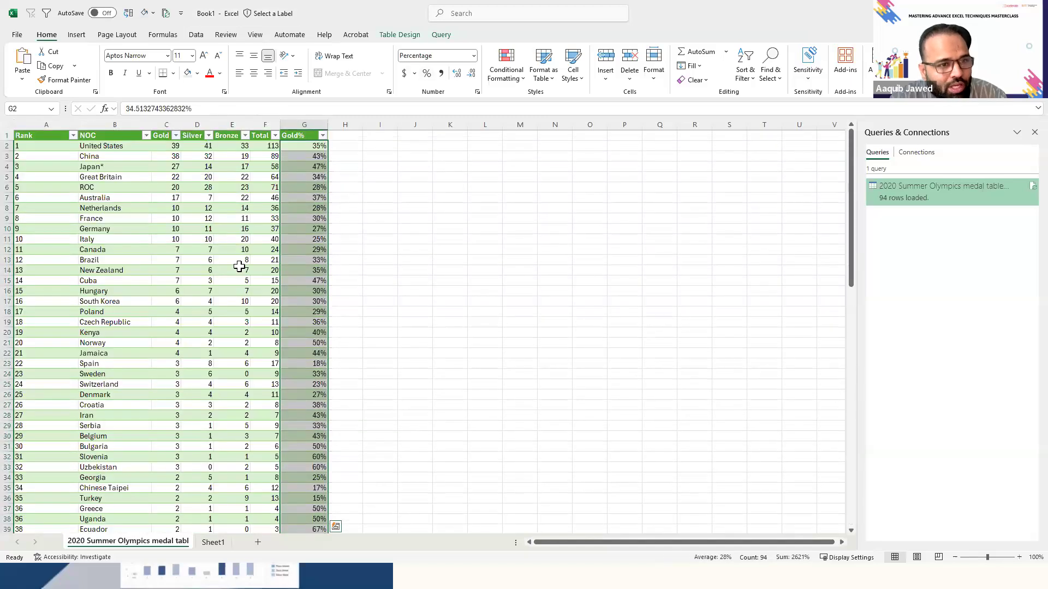
- Select the whole medal table from the Rank header to the last row of the Gold% column
left_click(238, 264)
key("ctrl+Up")
key("Left")
key("Left")
key("Left")
key("Left")
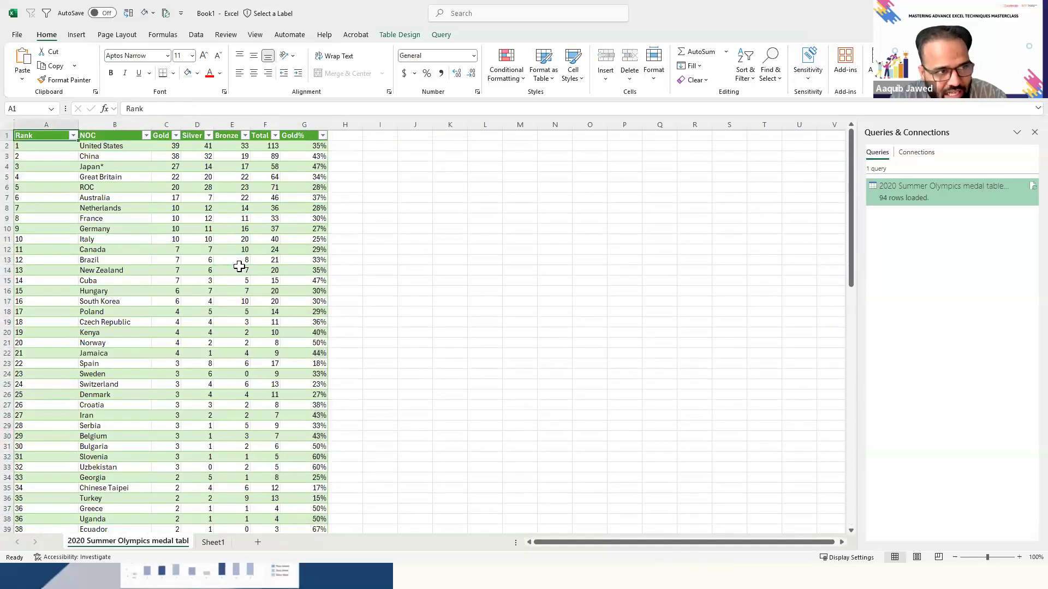
key("ctrl+shift+Right")
key("ctrl+shift+Down")
key("ctrl+Home")
key("shift+Right")
key("shift+Right")
key("shift+Right")
key("shift+Right")
key("shift+Right")
key("shift+Right")
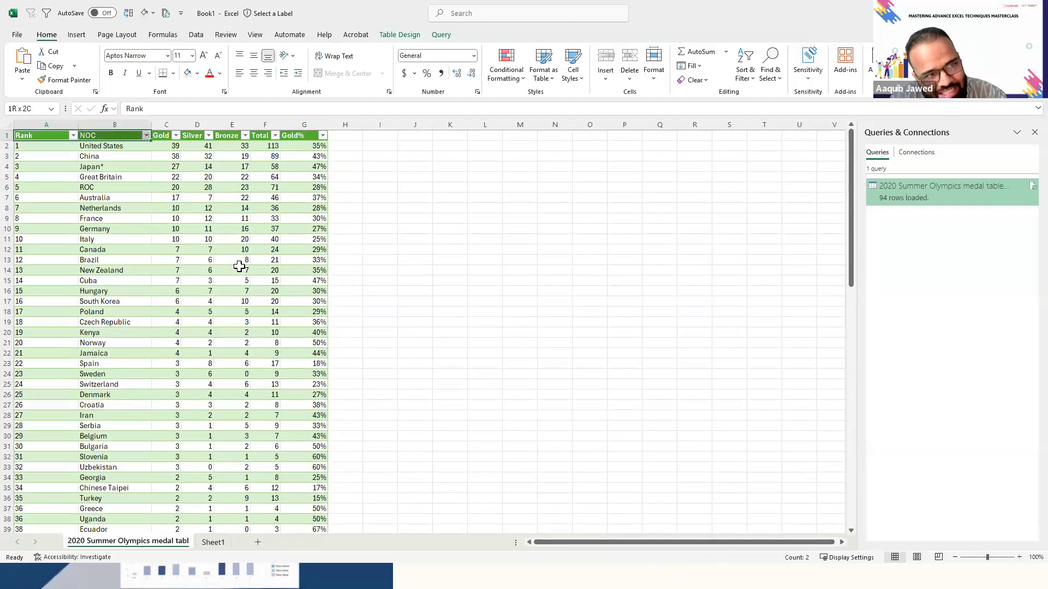
key("ctrl+shift+Down")
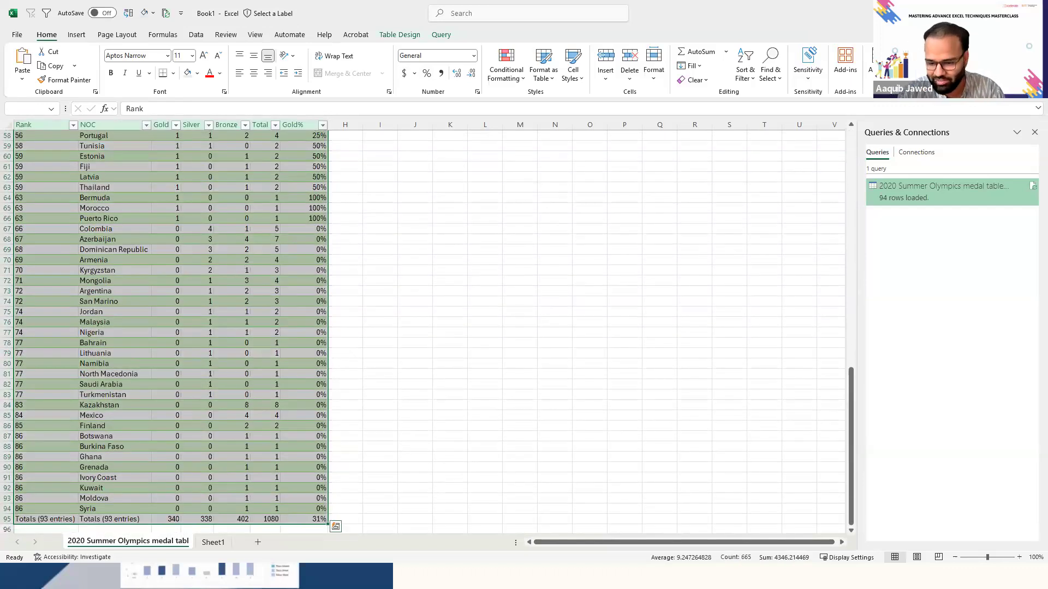
- Clear the selection of the medal table and return to its Rank header in cell A1
key("alt+Tab")
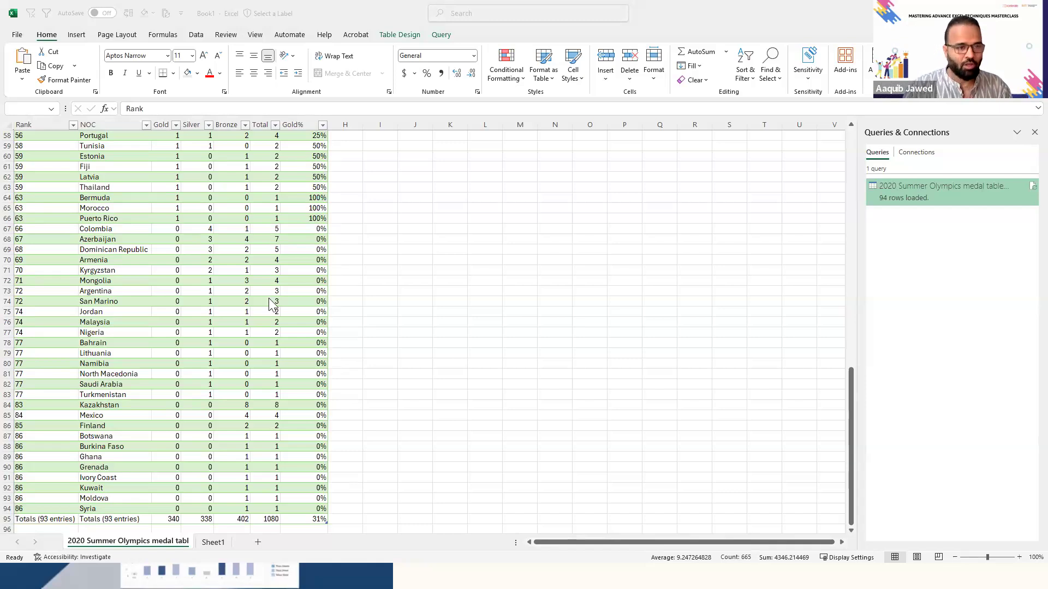
left_click(373, 278)
key("ctrl+Home")
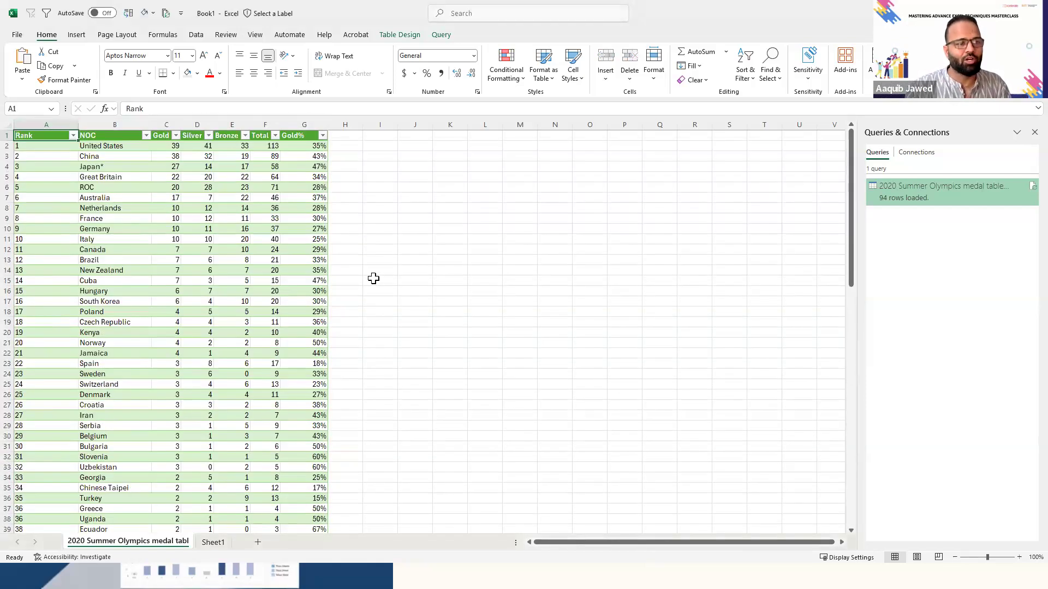
- Switch to the Sales_Dataset_US workbook and open its Python sheet
key("alt+Tab")
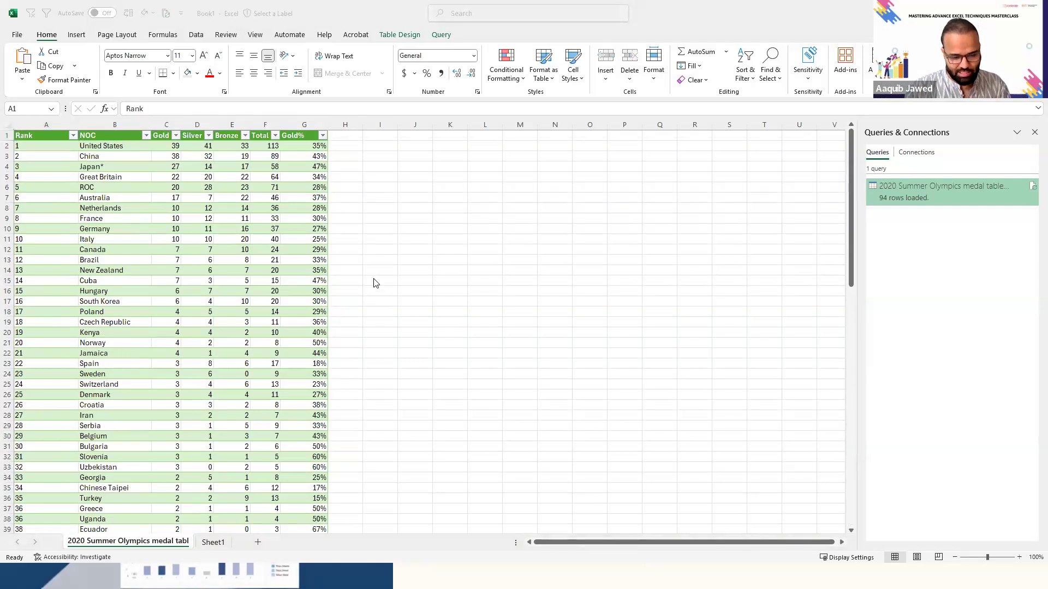
key("alt+Tab")
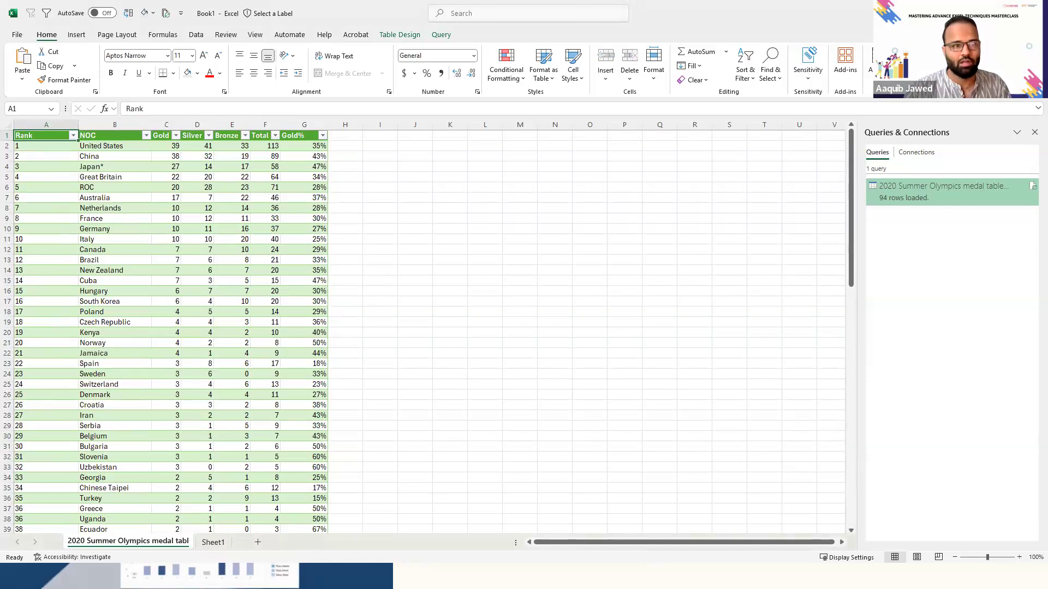
key("alt+Tab")
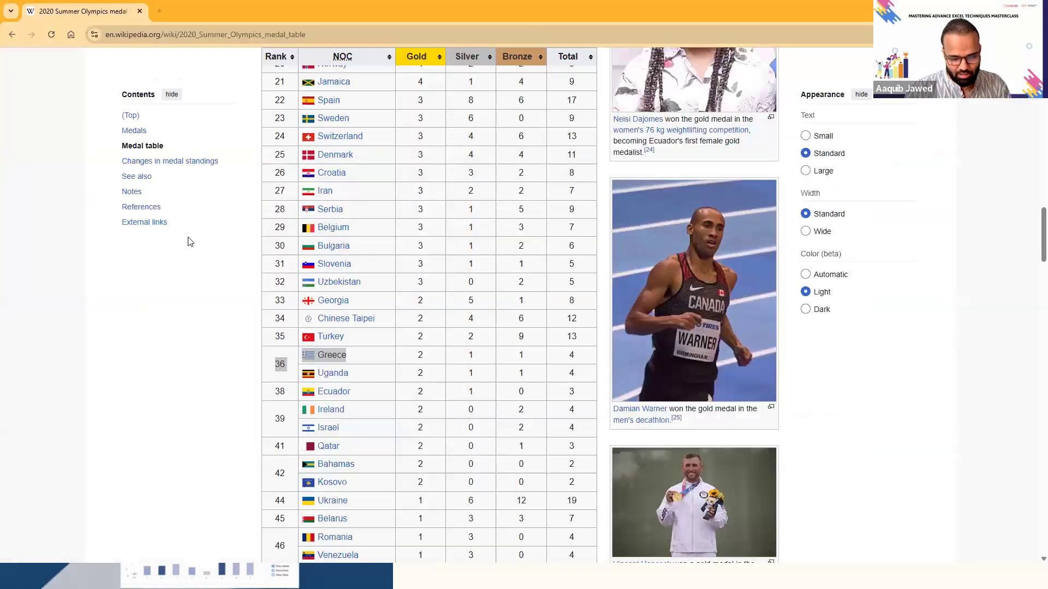
key("alt+Tab")
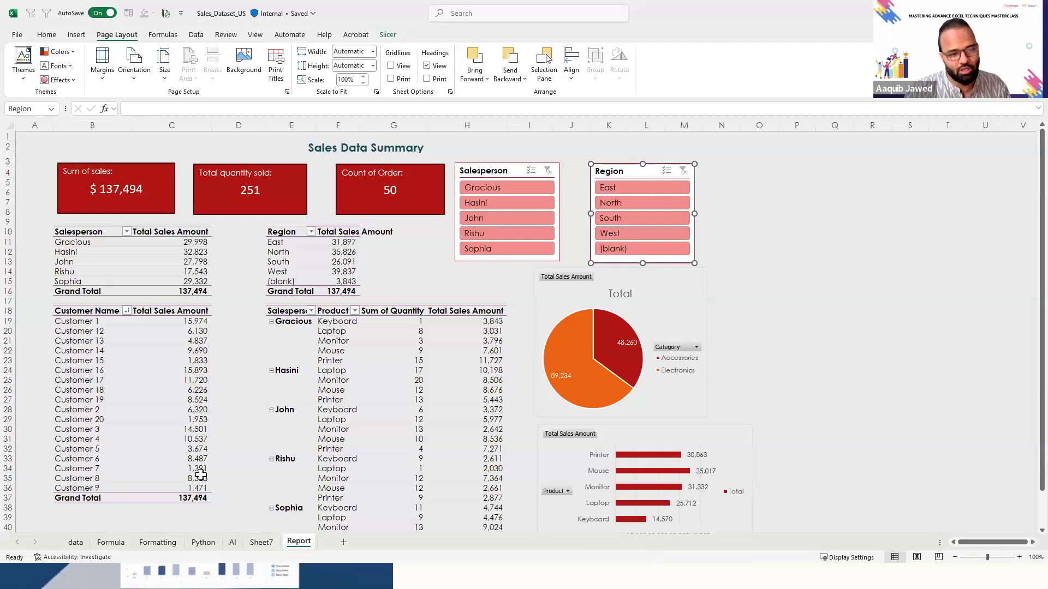
left_click(193, 543)
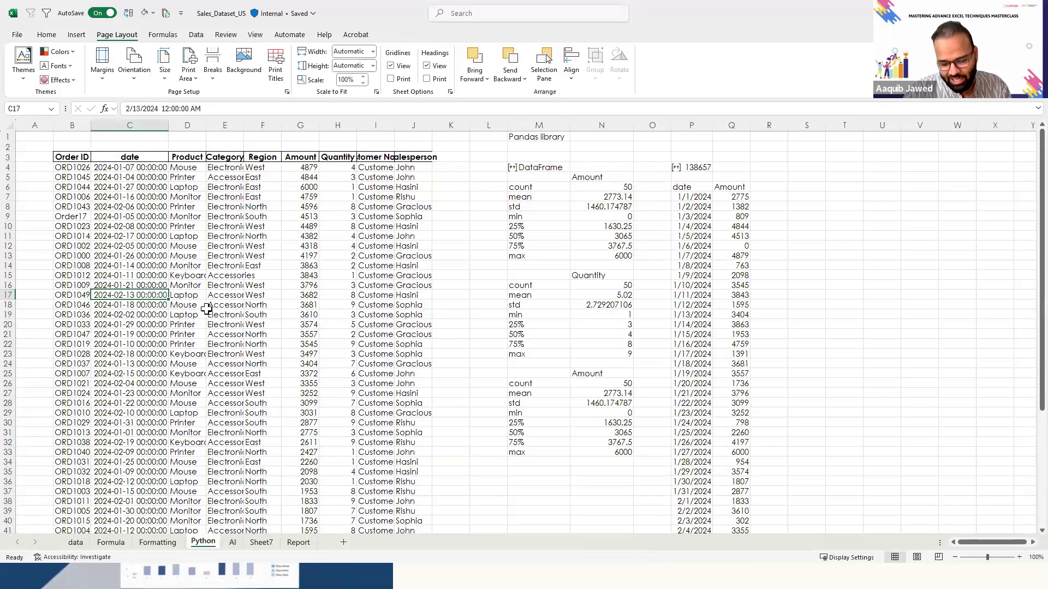
left_click(276, 266)
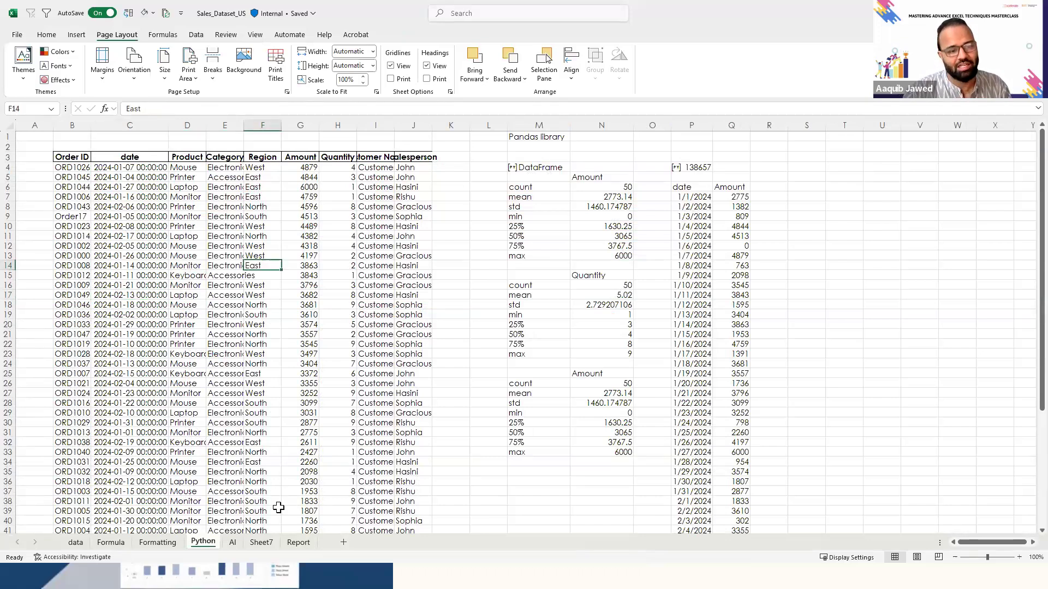
- Open the AI sheet and move to the empty column A beside the order table
left_click(232, 542)
left_click(287, 325)
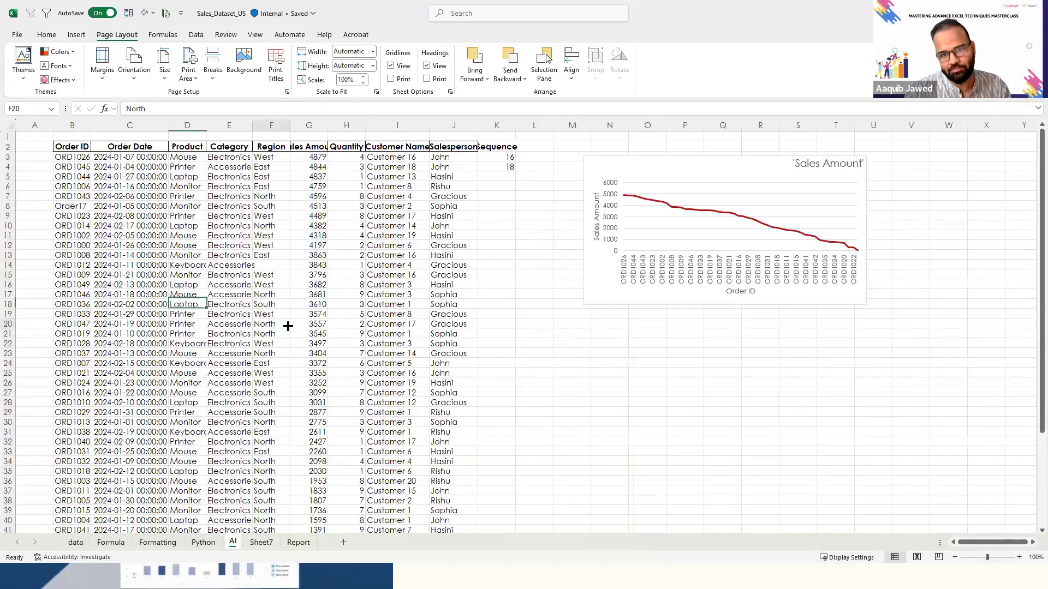
left_click(335, 275)
key("Right")
key("Left")
key("Left")
key("Left")
key("Left")
key("Left")
key("Left")
key("Left")
key("Left")
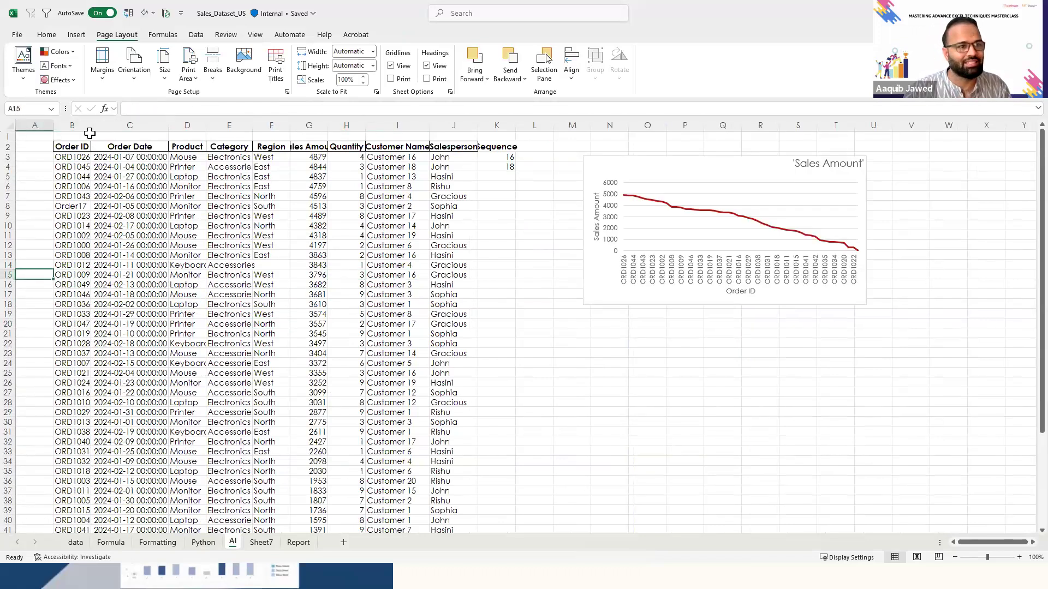
- Auto-fit the widths of columns B, D, E, G, I and J on the AI sheet to their contents
double_click(89, 123)
double_click(206, 123)
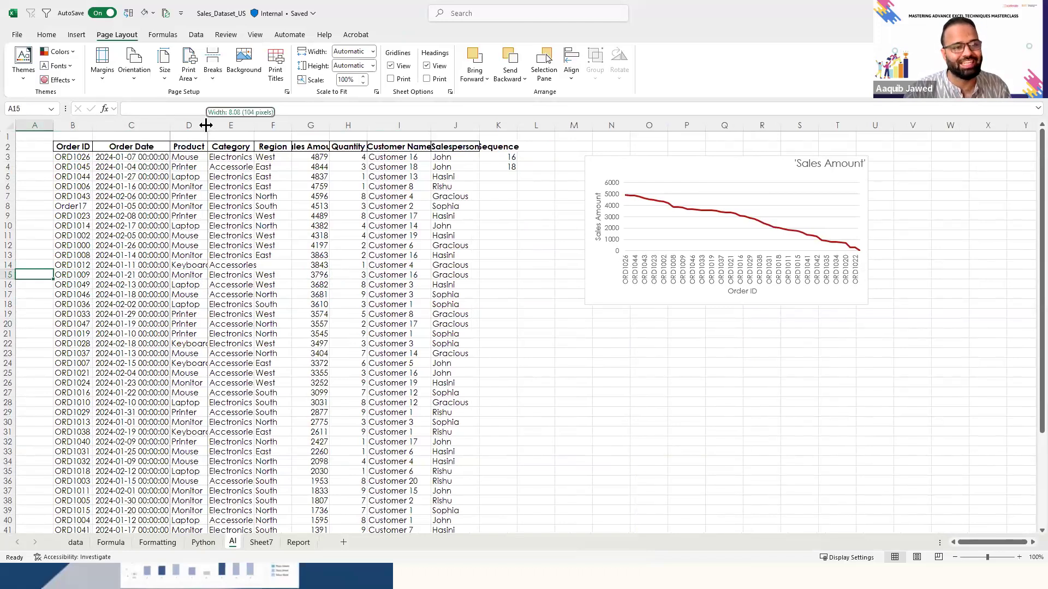
double_click(260, 125)
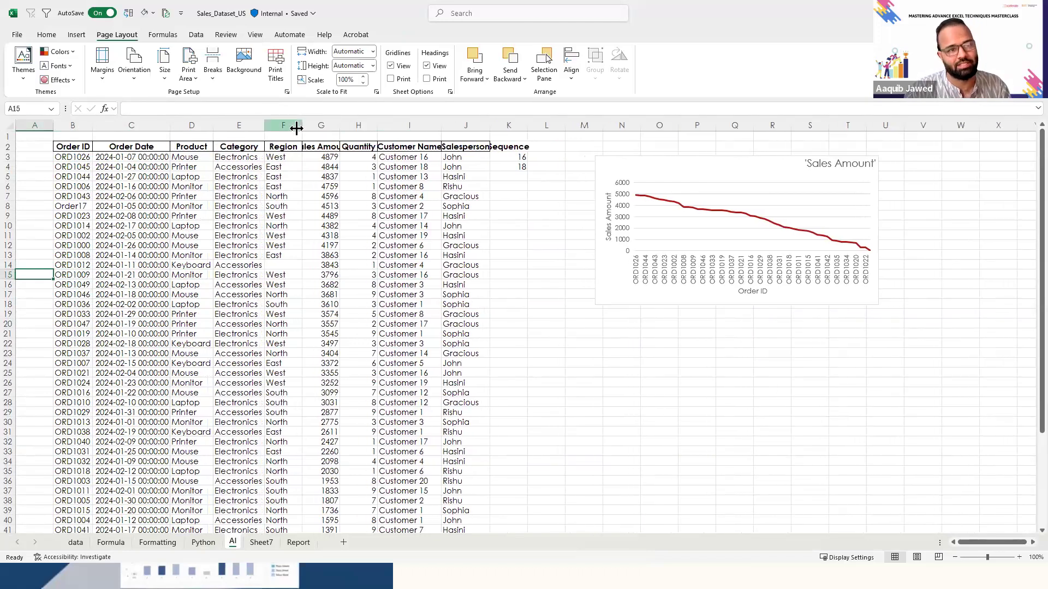
double_click(340, 125)
left_click(389, 120)
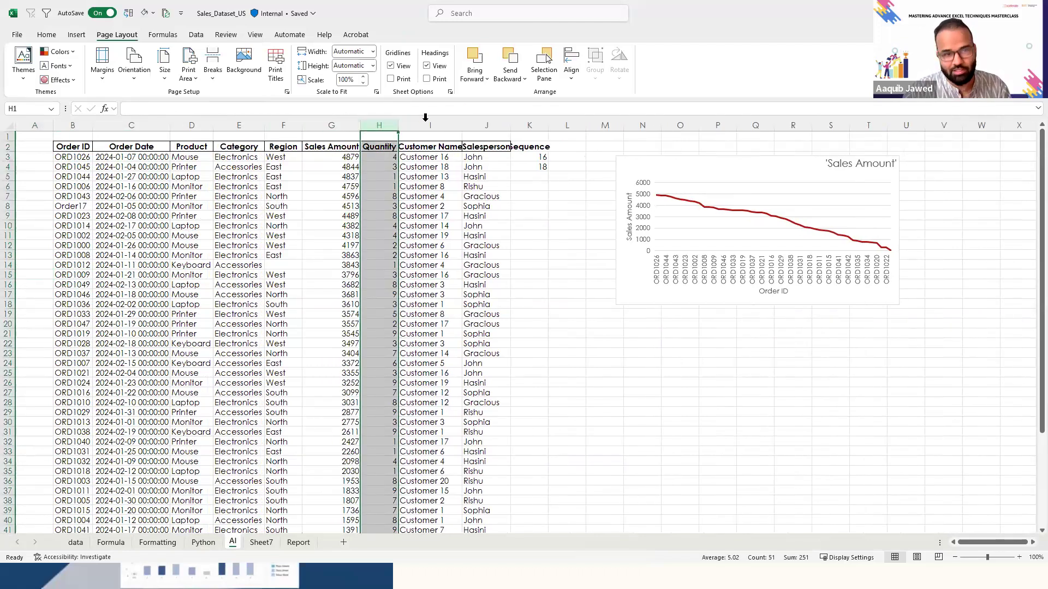
double_click(462, 125)
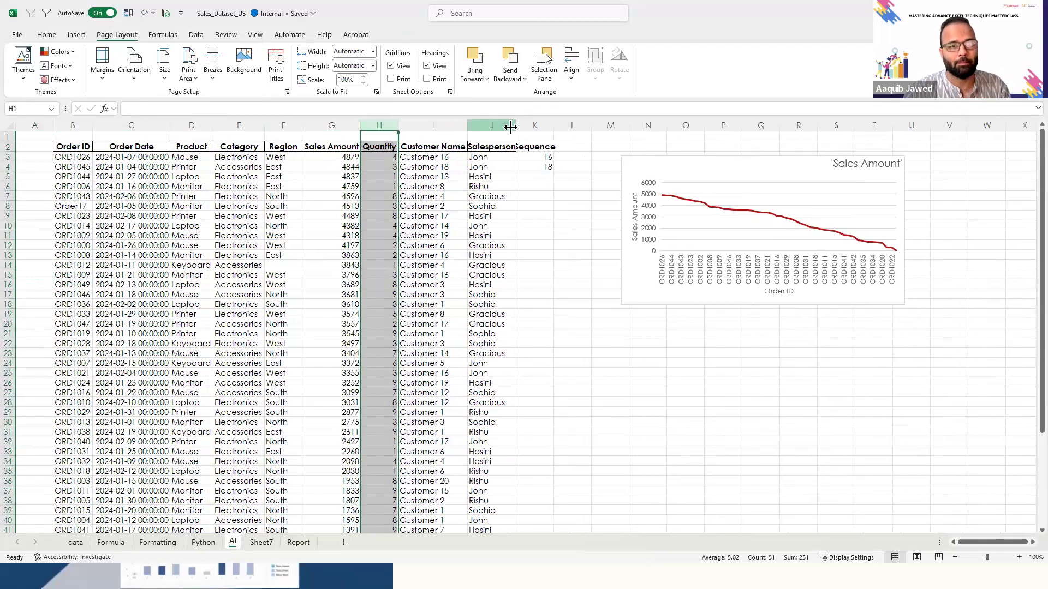
double_click(516, 125)
- Return to the Python sheet and examine the Python code behind the Amount statistics under the Pandas library heading
left_click(203, 542)
left_click(288, 316)
key("Right")
key("Right")
key("Right")
key("Right")
key("Right")
key("Right")
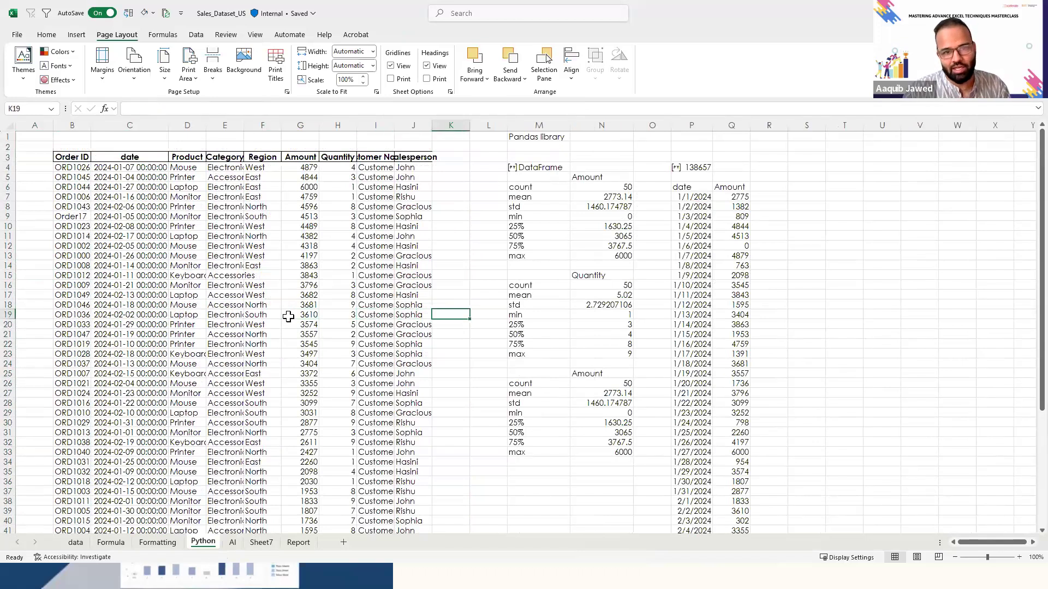
key("Up")
key("Up")
key("Up")
key("Up")
key("Up")
key("Up")
key("Up")
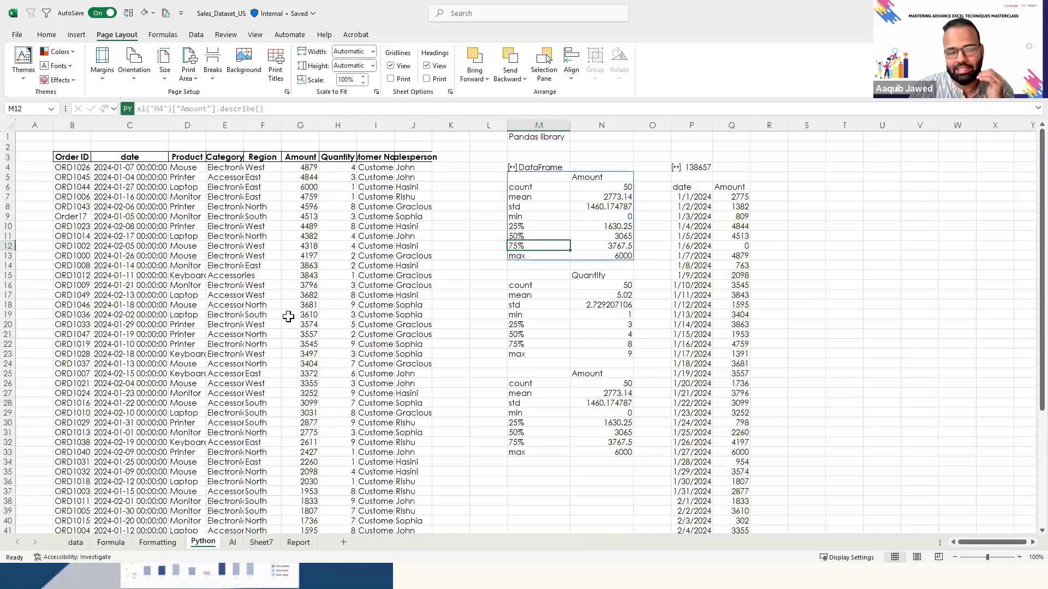
key("Up")
key("Up")
key("Up")
key("Up")
key("Up")
key("Up")
key("Up")
key("Up")
- Examine the Python code of the DataFrame in cell M4 and the extent of the Python results along row 4
key("Right")
key("Right")
key("Right")
key("Right")
key("Right")
key("Right")
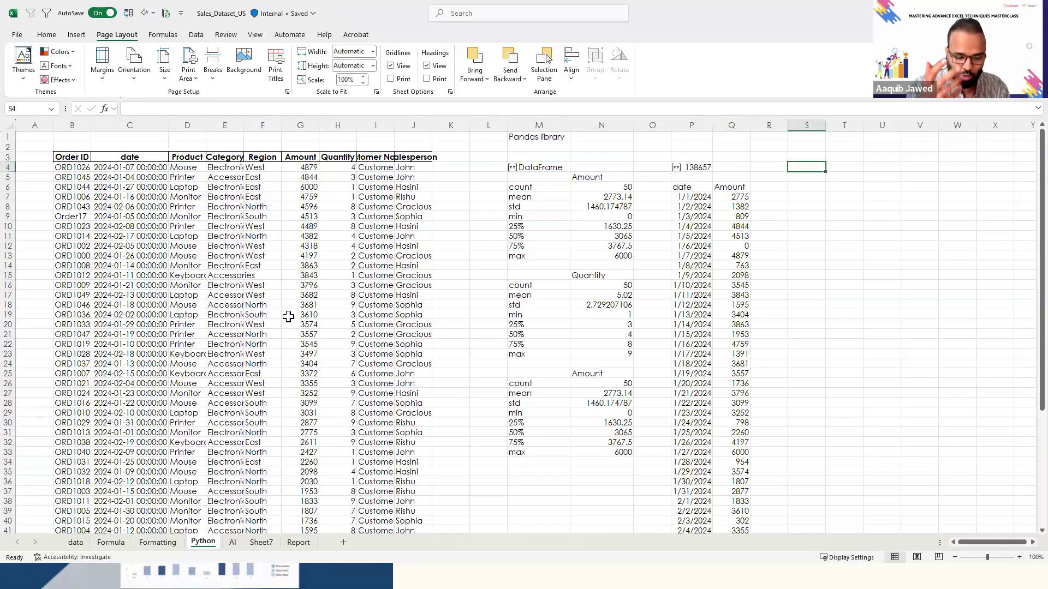
key("Left")
key("Left")
key("Left")
key("Left")
key("Left")
key("Left")
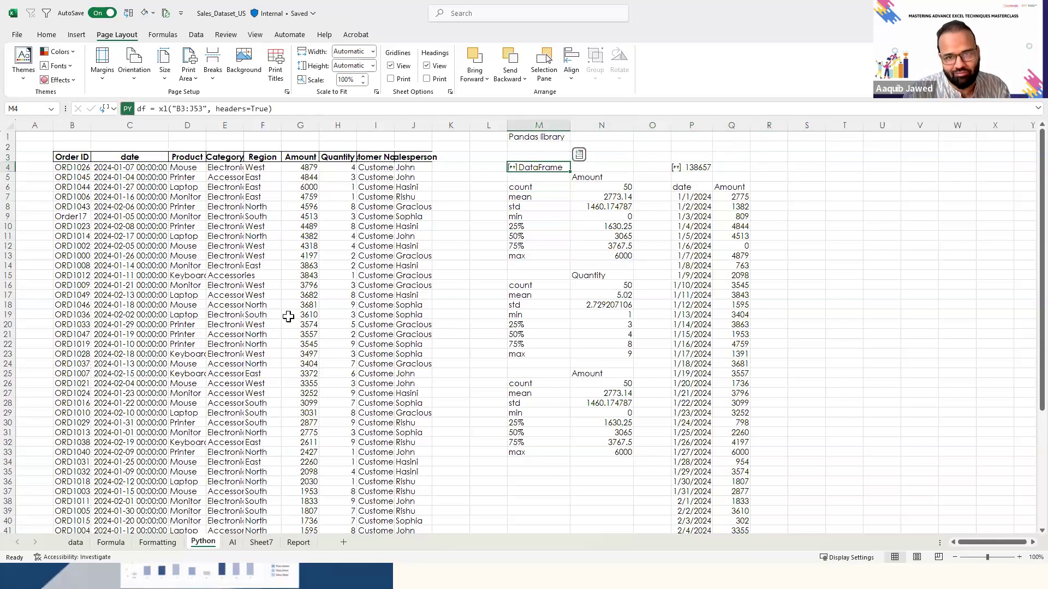
key("Right")
key("Right")
key("Right")
key("Right")
key("Right")
key("Right")
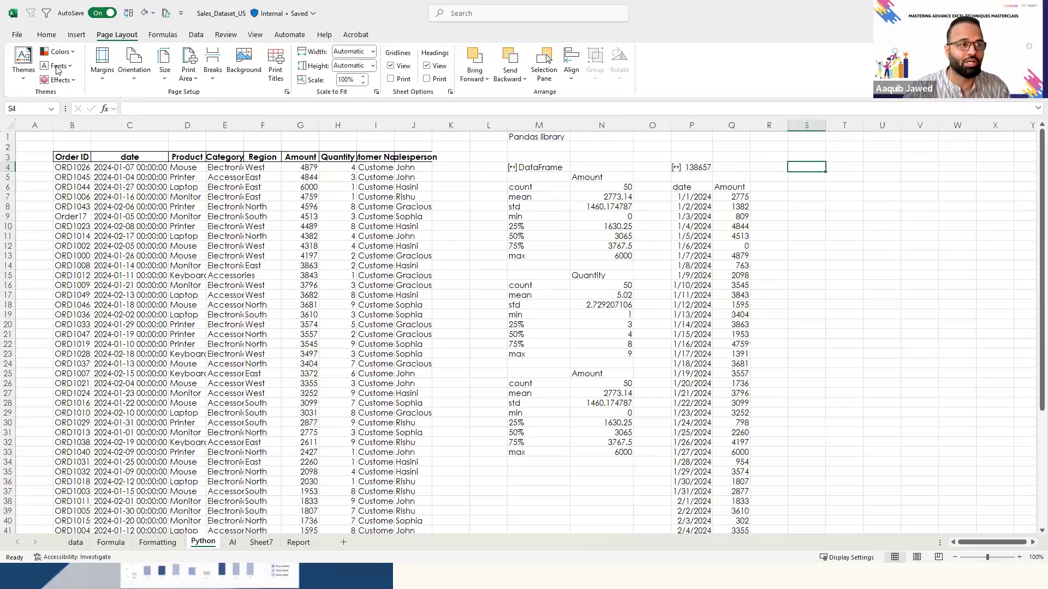
left_click(52, 34)
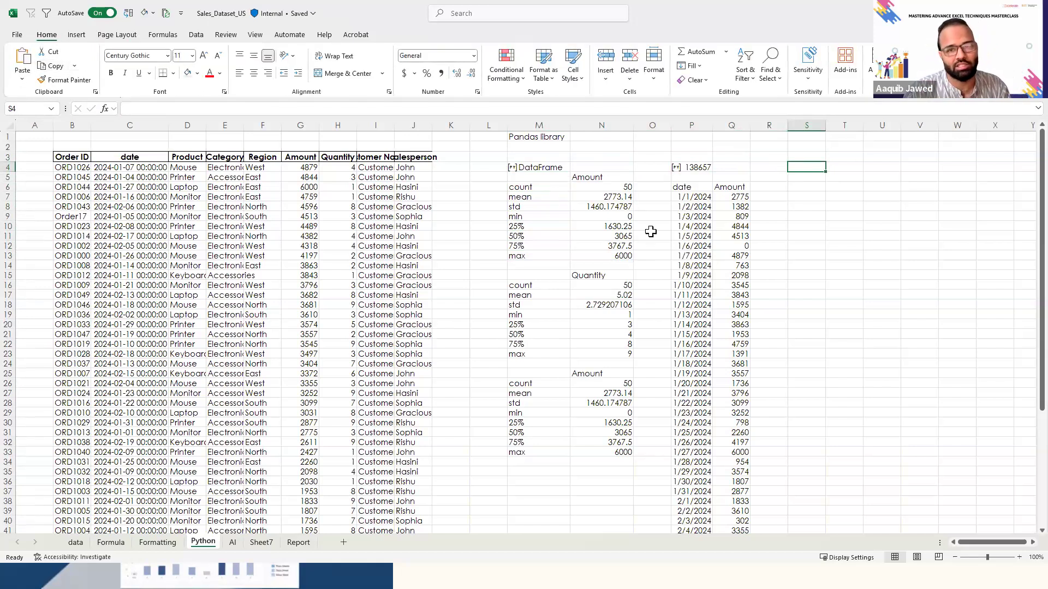
left_click(800, 287)
key("ctrl+Up")
key("Down")
key("Down")
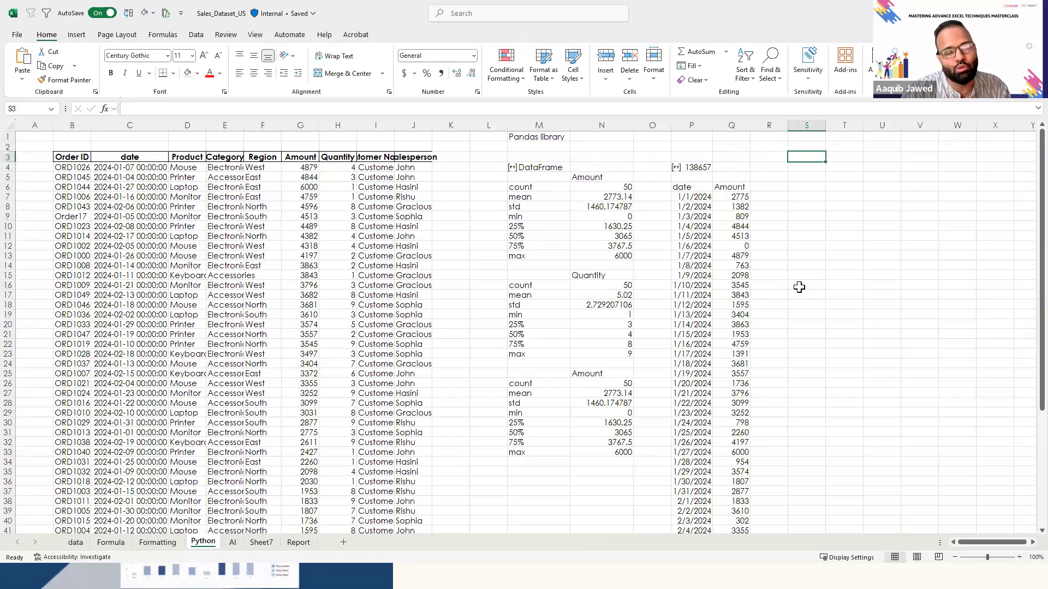
key("Down")
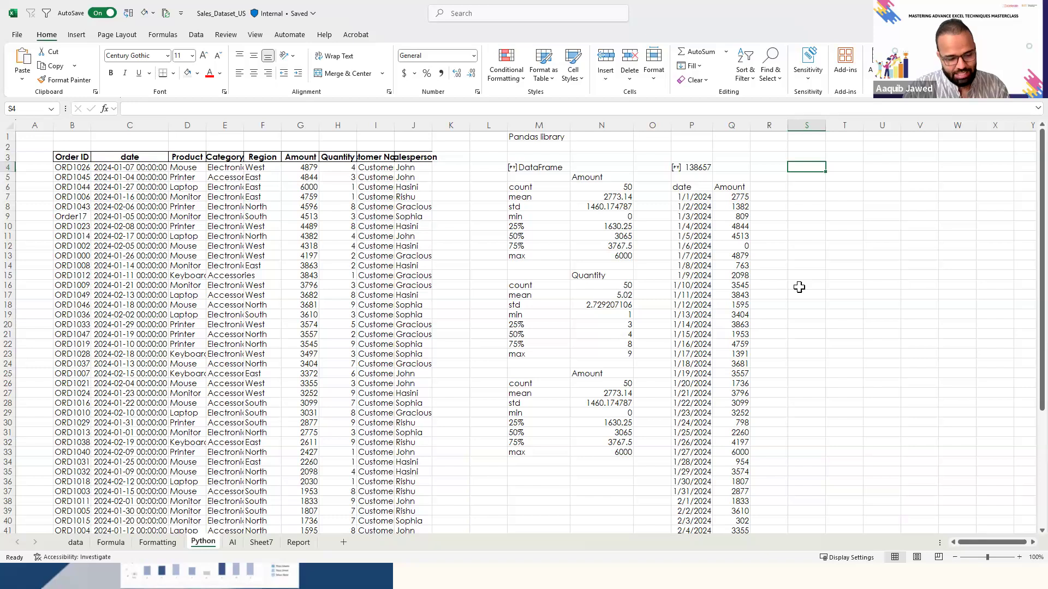
key("alt")
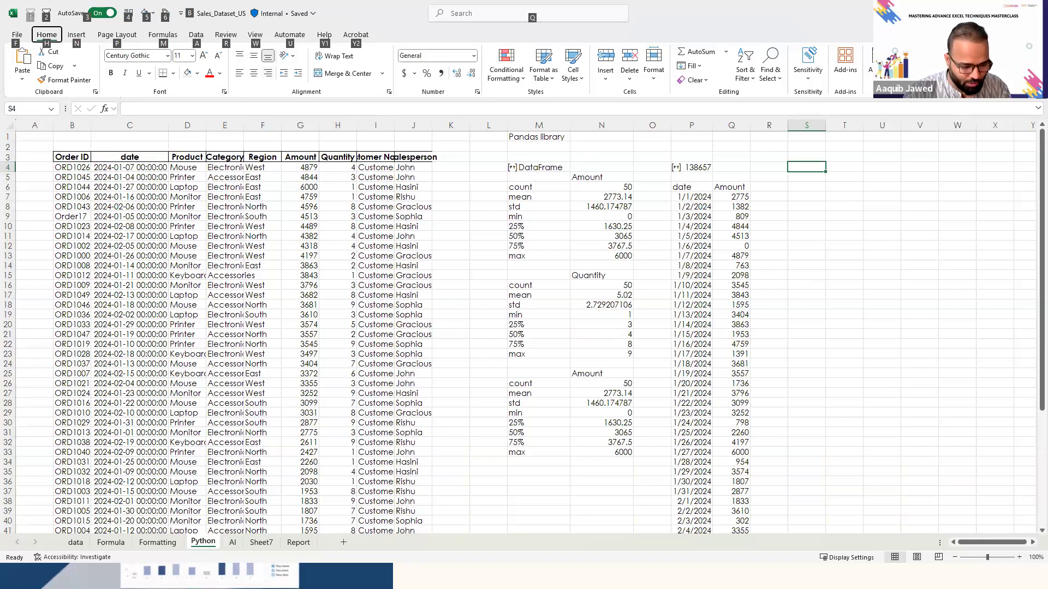
key("alt+Tab")
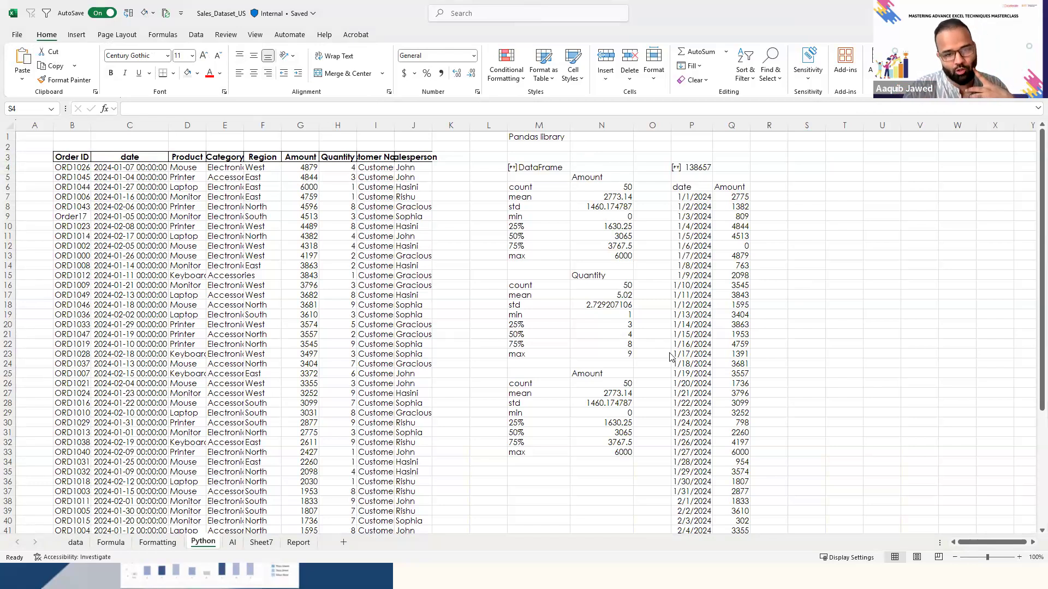
left_click(308, 343)
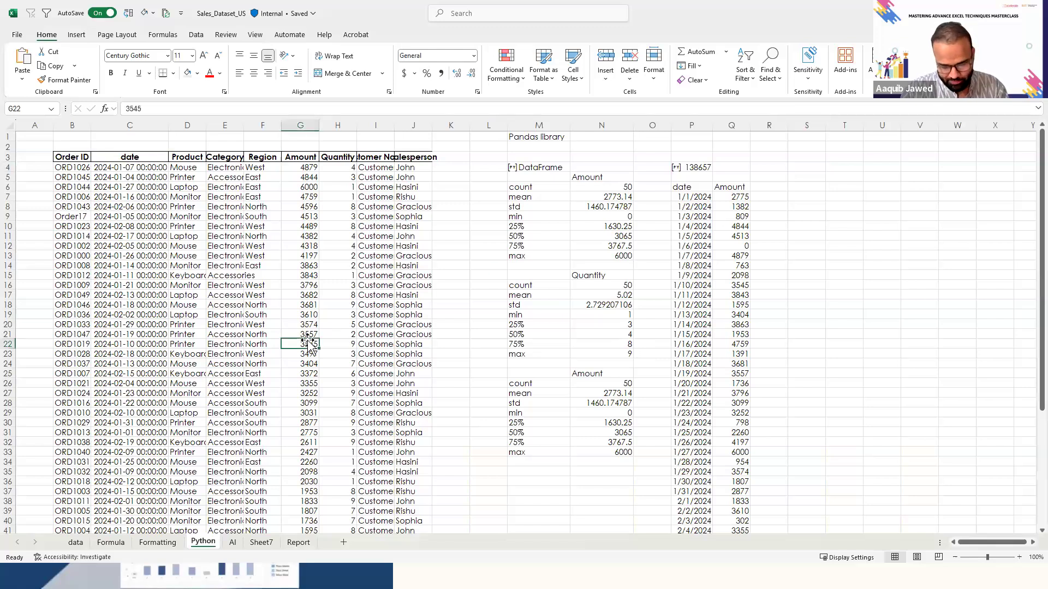
key("alt")
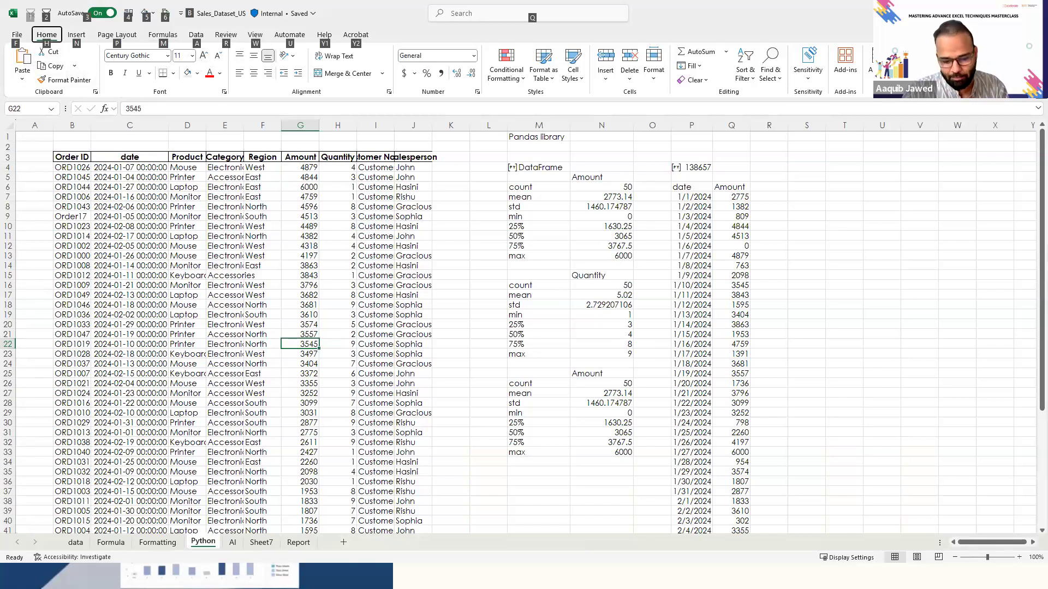
key("m")
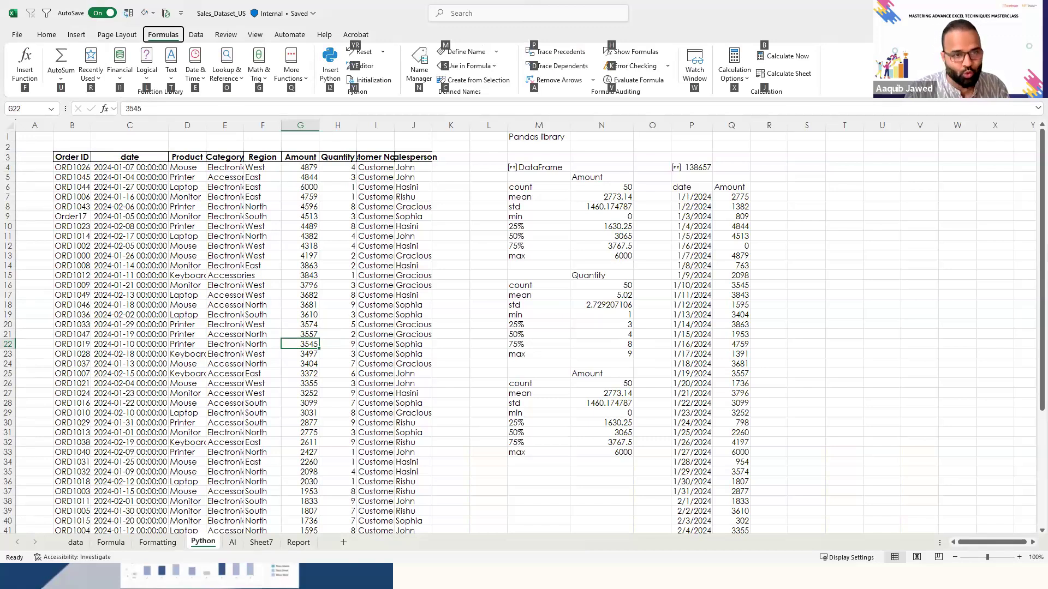
key("i")
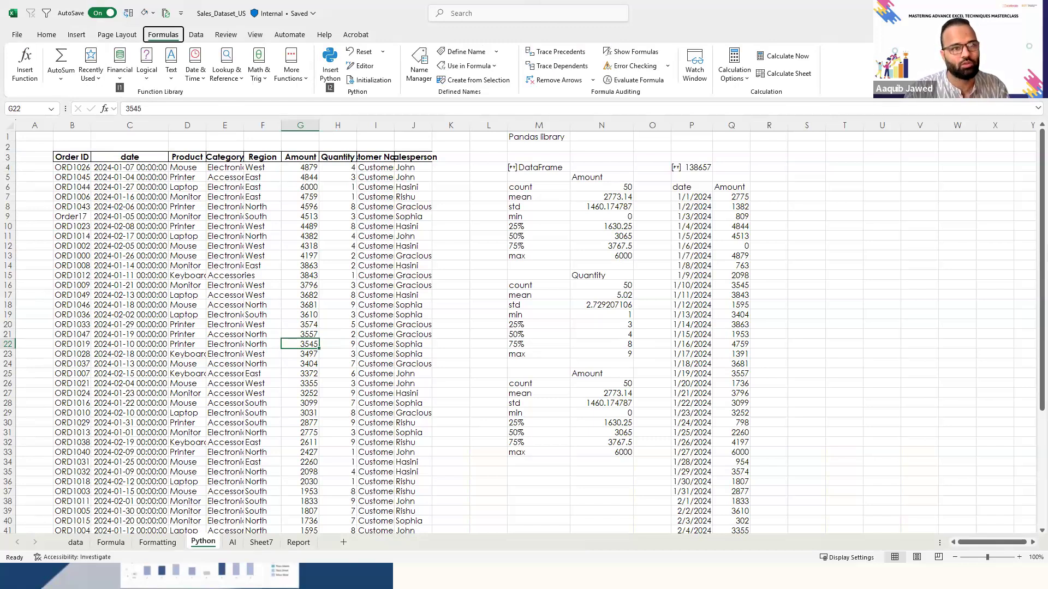
left_click(330, 78)
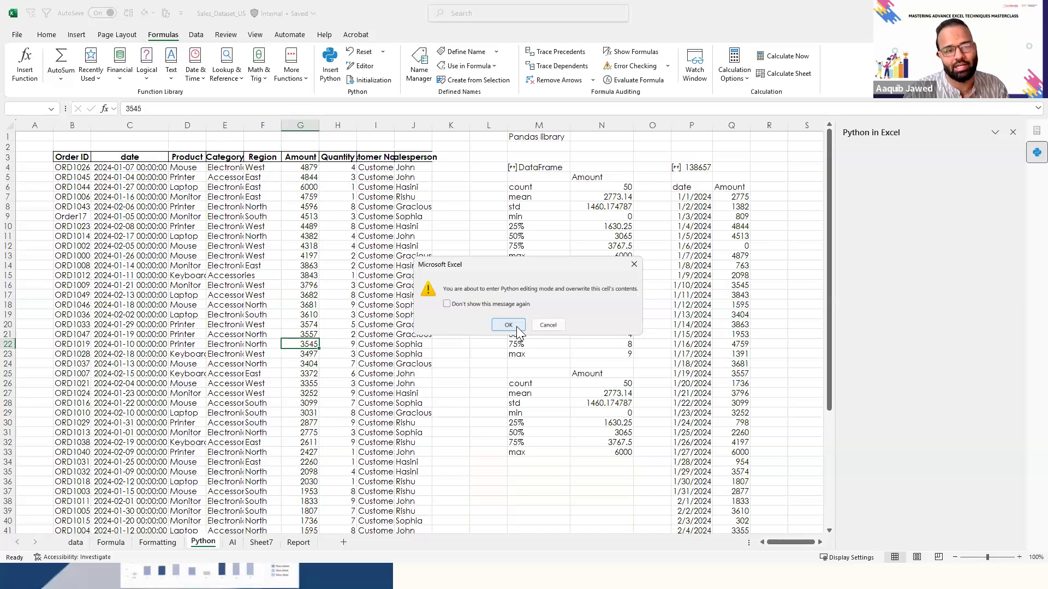
left_click(516, 327)
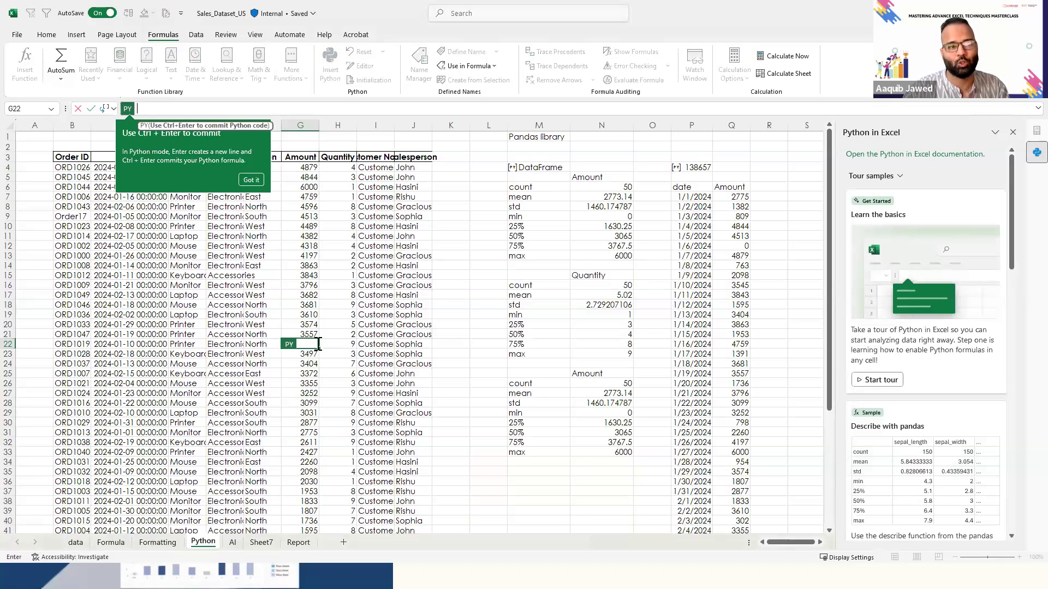
key("Escape")
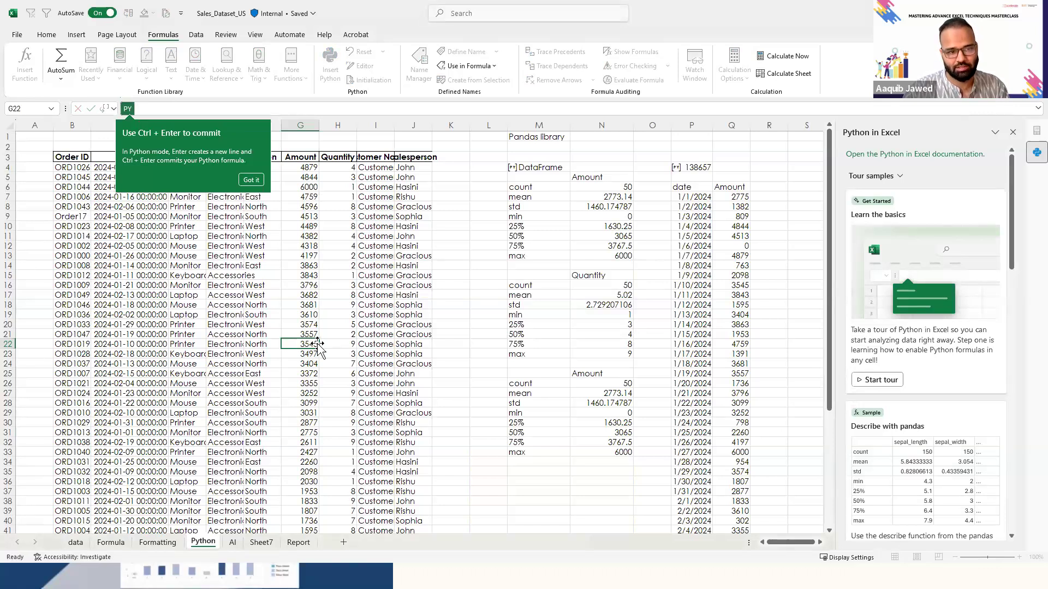
- Dismiss the Python commit tip and select the empty cell S3 beyond the existing Python results
key("Right")
key("Right")
key("Right")
key("ctrl+Up")
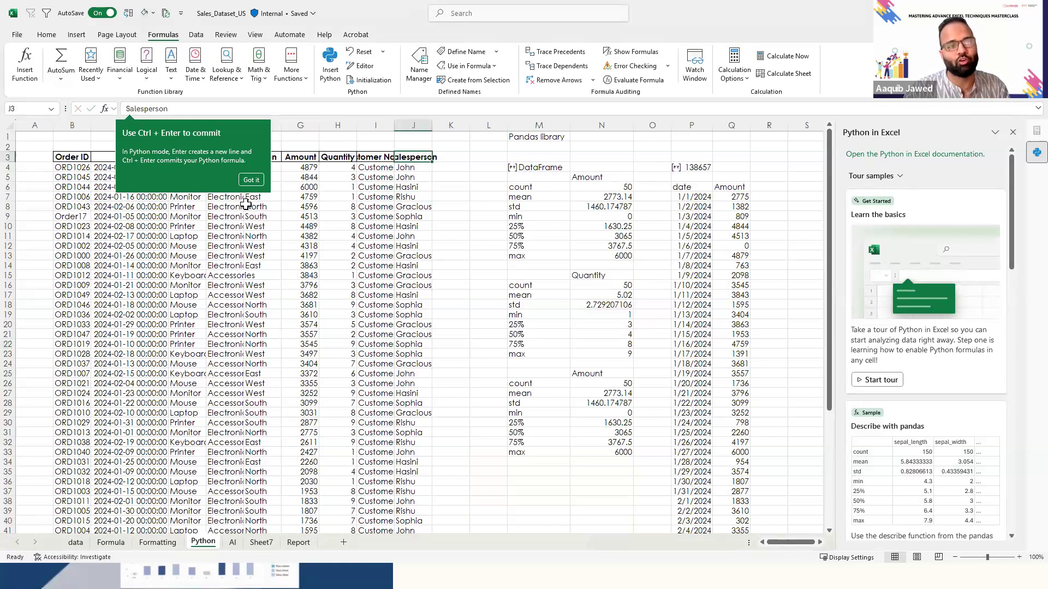
left_click(250, 180)
key("Right")
key("Right")
key("Right")
key("Right")
key("Right")
key("Right")
key("Right")
key("Right")
key("Right")
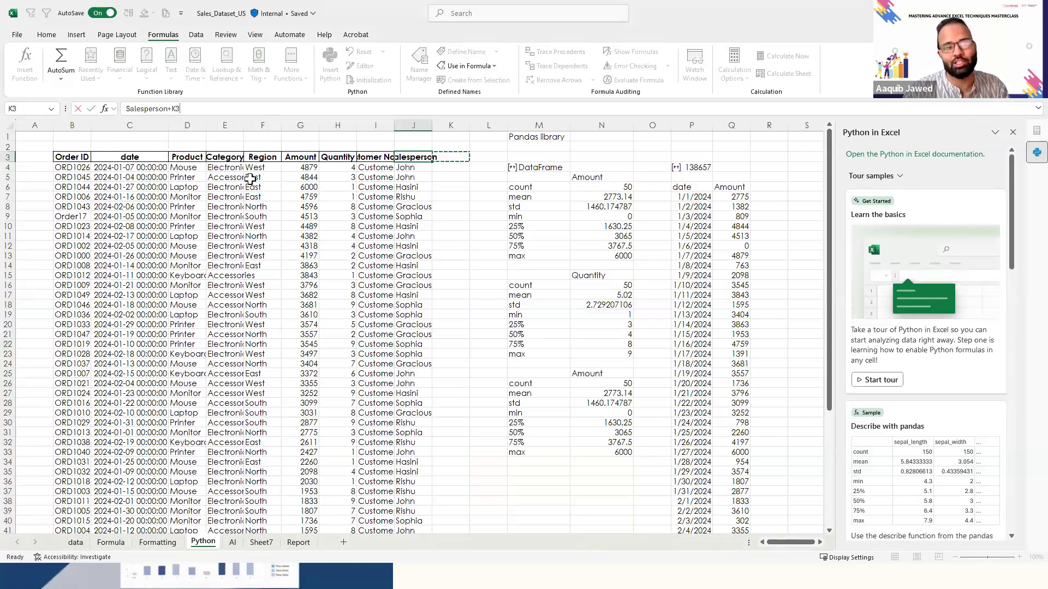
key("Escape")
key("Right")
key("Right")
key("Right")
key("Right")
key("Right")
key("Right")
key("Right")
key("Right")
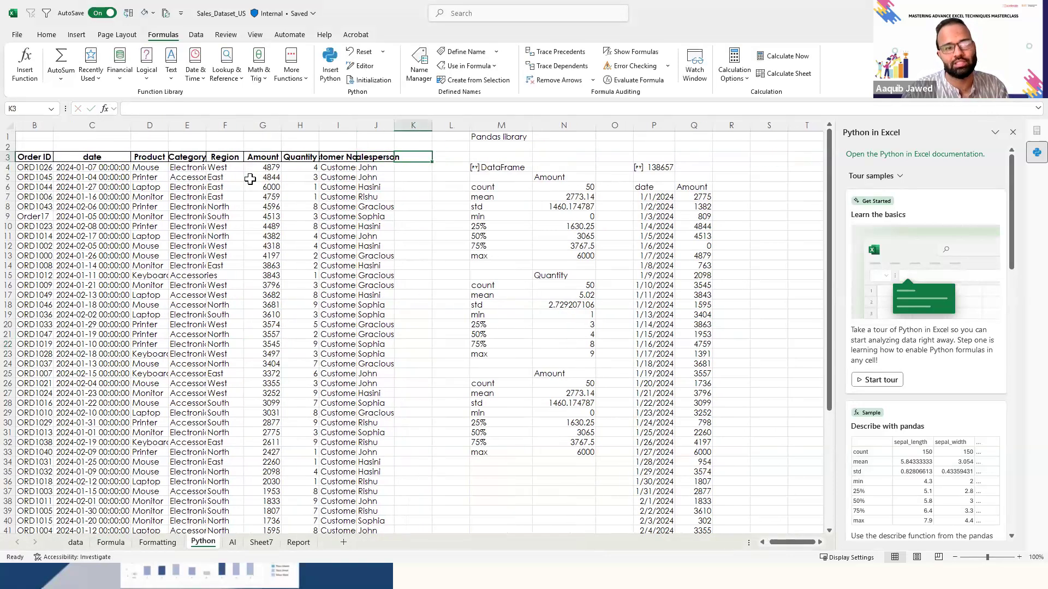
key("Right")
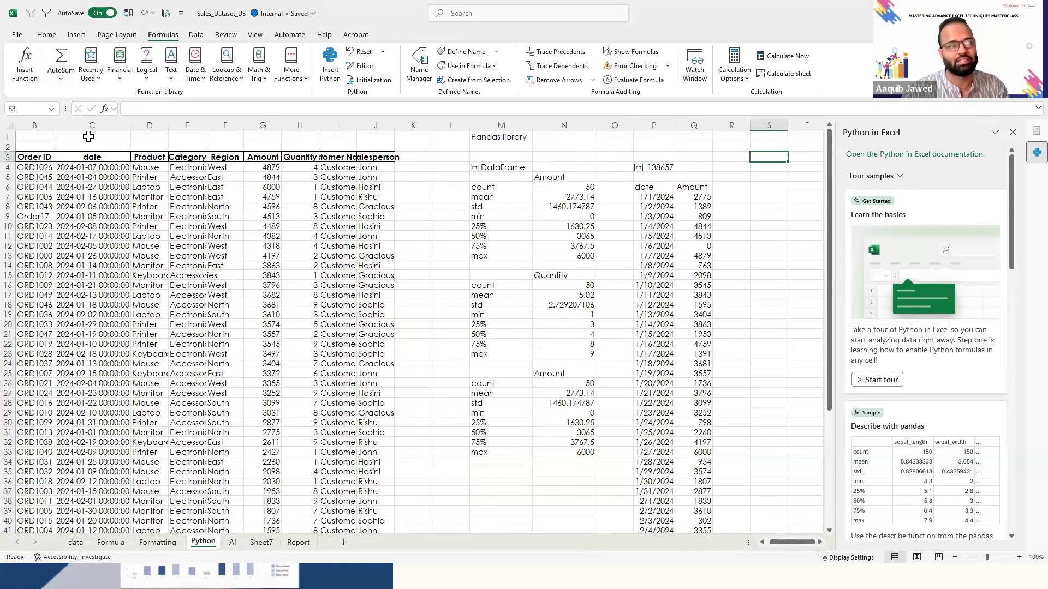
- Widen column P and centre the dates of the grouped Amount results from P7 downwards
left_click(47, 38)
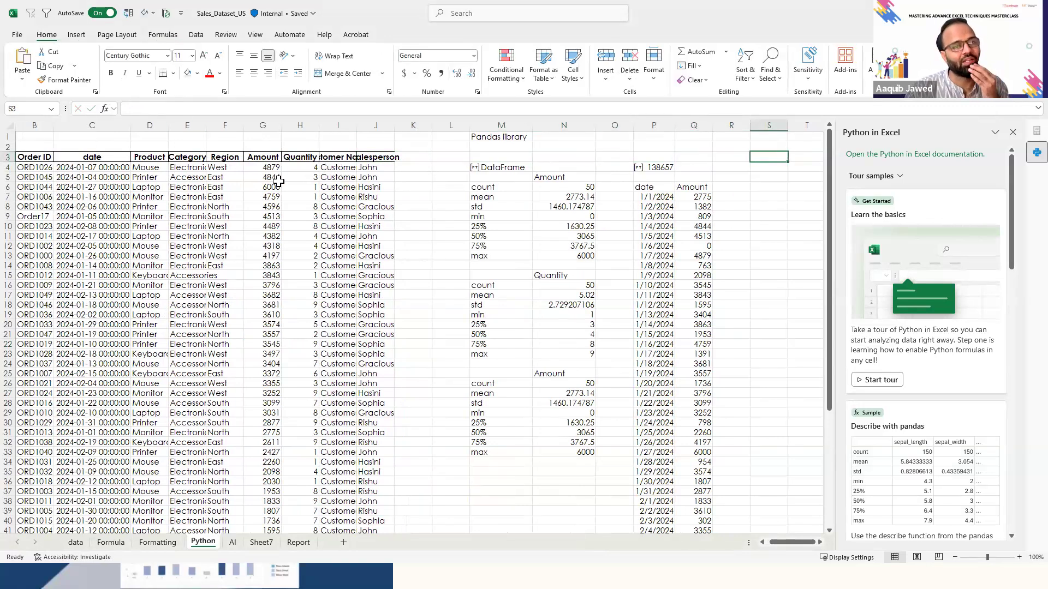
left_click_drag(675, 118, 741, 117)
key("Down")
key("Down")
key("Down")
key("Down")
key("Left")
key("Left")
key("Left")
key("ctrl+shift+Down")
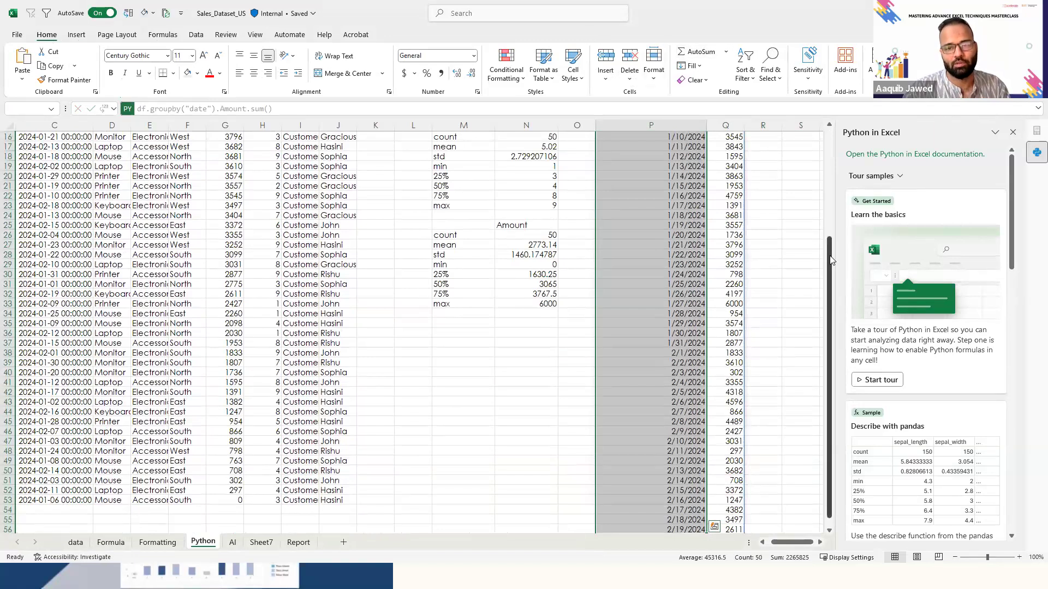
left_click_drag(829, 256, 823, 109)
key("alt")
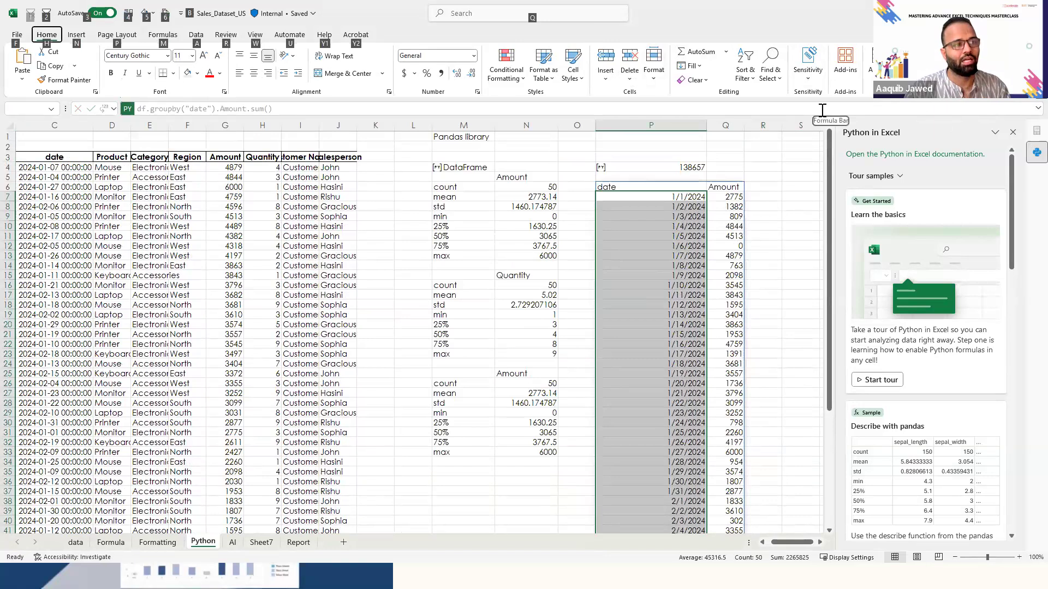
key("Escape")
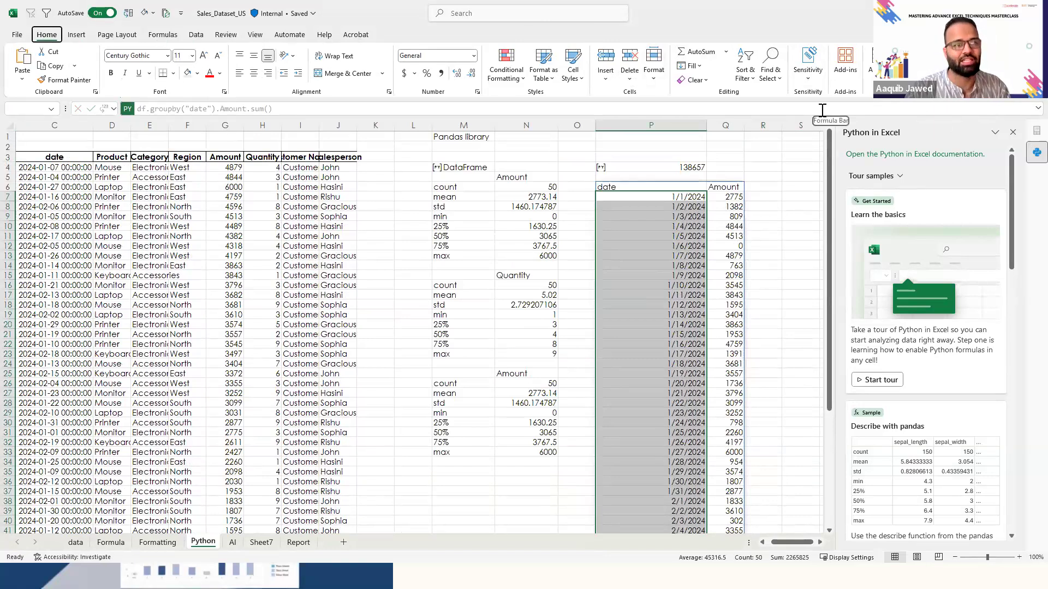
key("alt+h")
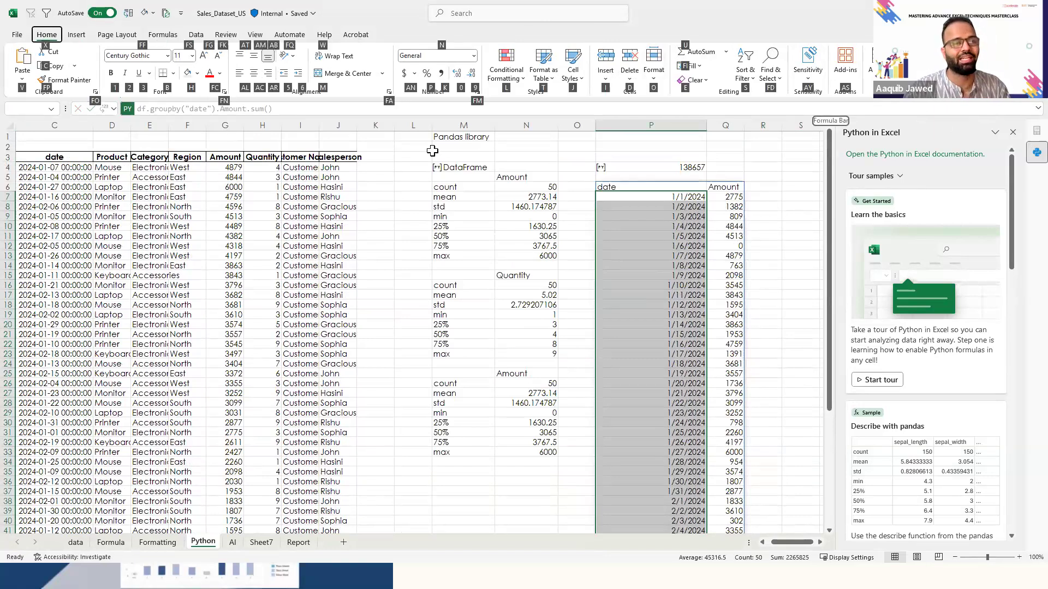
left_click(251, 73)
- Delete the Python output with the Amount totals by date that starts in P6
key("Up")
key("Down")
key("ctrl+shift+Down")
key("Up")
key("Up")
key("Down")
key("shift+Right")
key("ctrl+shift+Down")
key("Delete")
- Examine the Amount statistics in N6:N13 and the Python code behind them
key("Up")
key("Up")
key("Down")
key("Left")
key("Left")
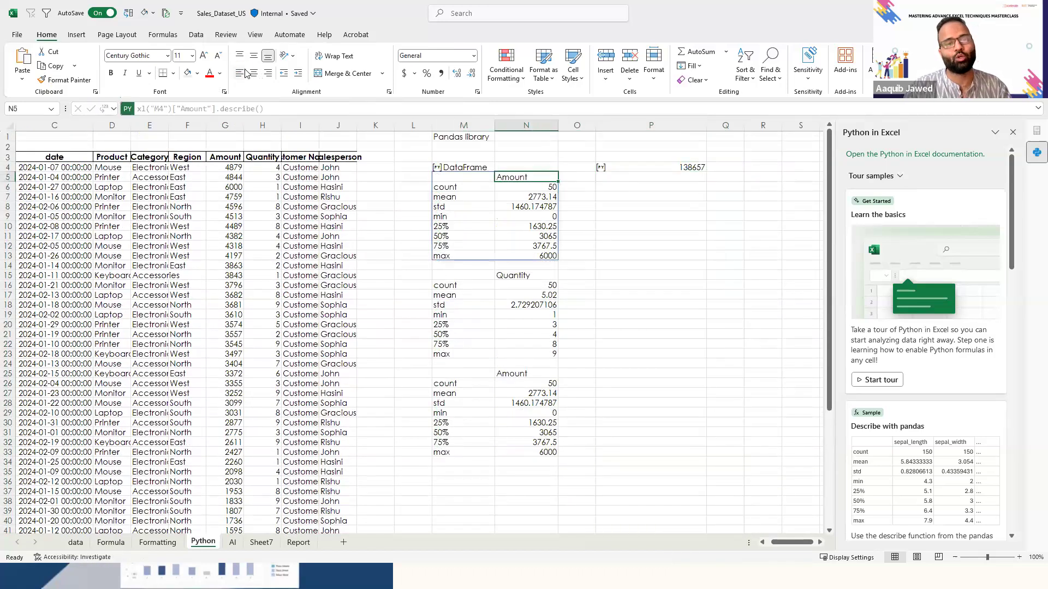
key("Down")
key("Down")
key("Up")
key("ctrl+shift+Down")
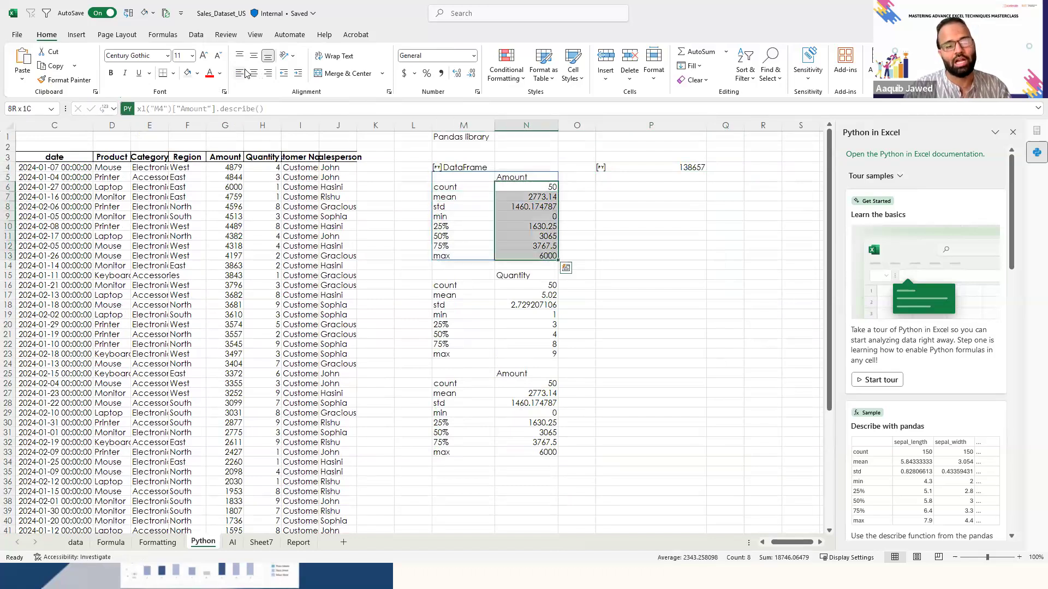
- Examine the statistic labels in column M and the quartile and maximum values of Amount beside them
key("Left")
key("Down")
key("Down")
key("Down")
key("Down")
key("Down")
key("Down")
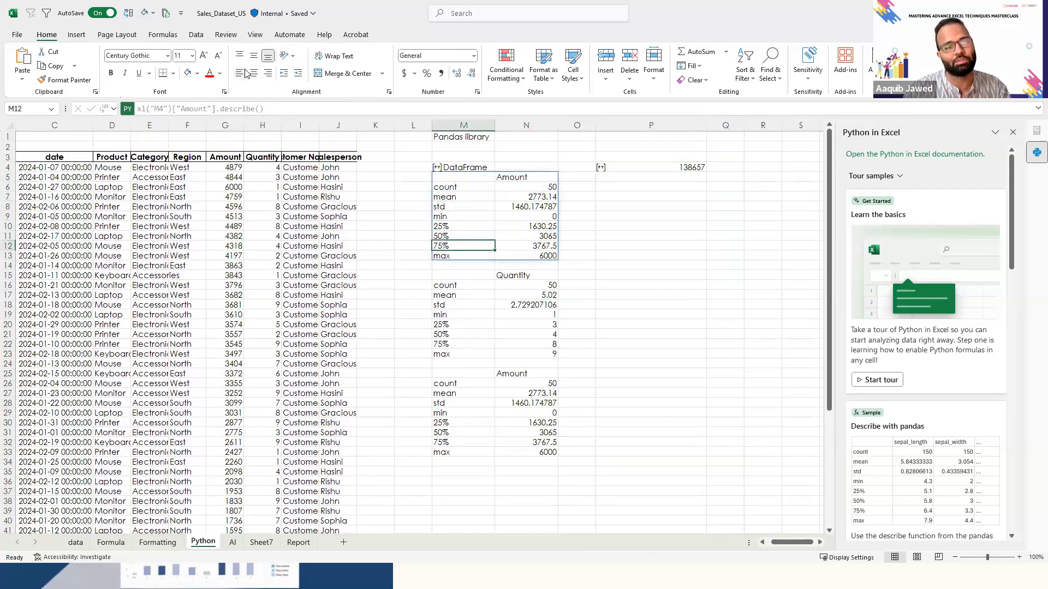
key("Down")
key("Right")
key("shift+Up")
key("shift+Up")
key("shift+Up")
key("shift+Up")
key("shift+Up")
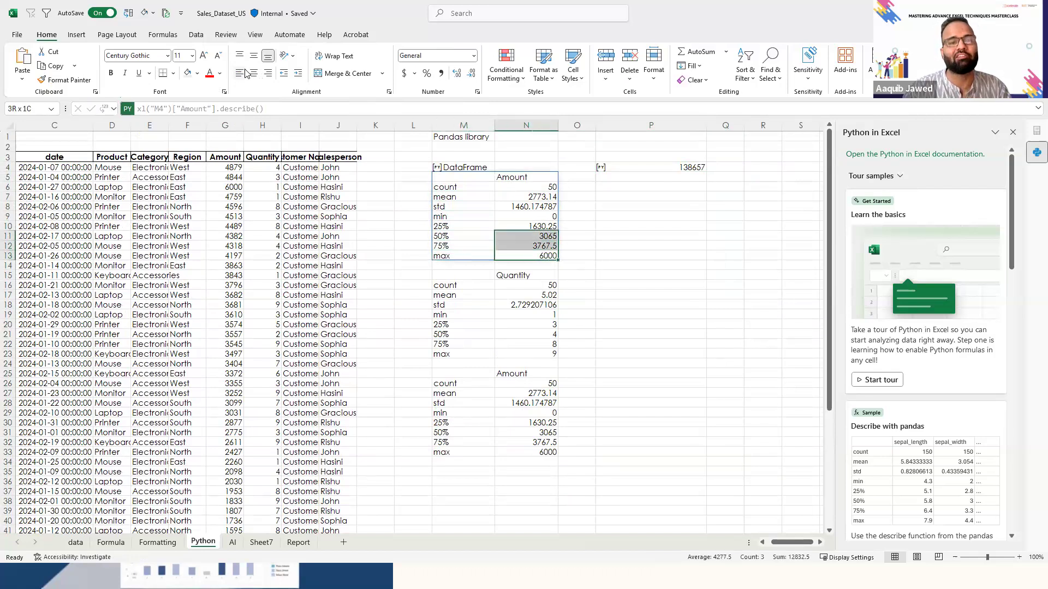
key("shift+Up")
key("shift+Up")
- Examine the Python code of the DataFrame in M4
key("Right")
key("Right")
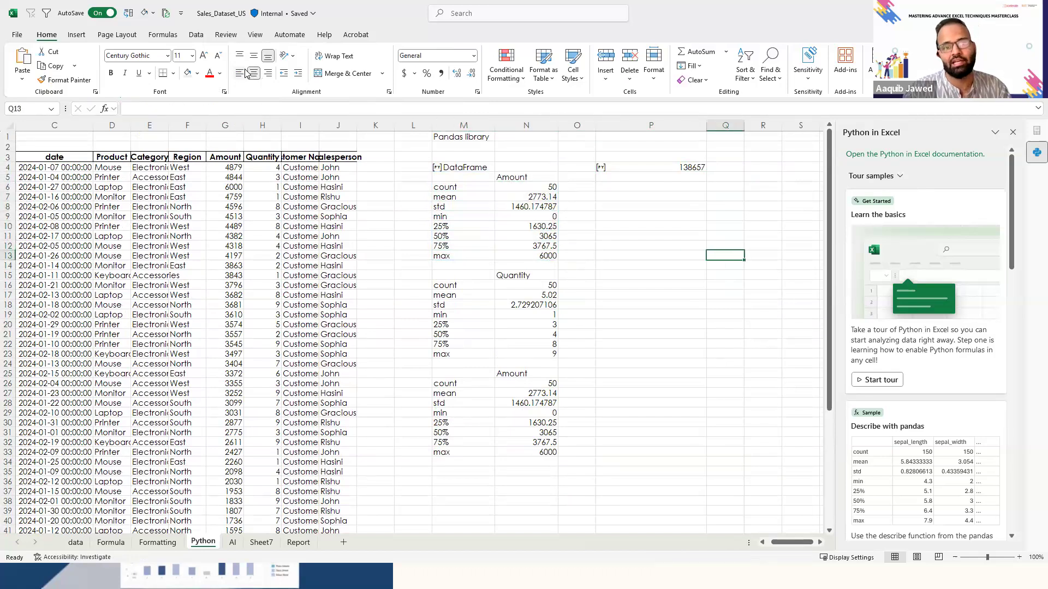
key("ctrl+Up")
key("Down")
key("Down")
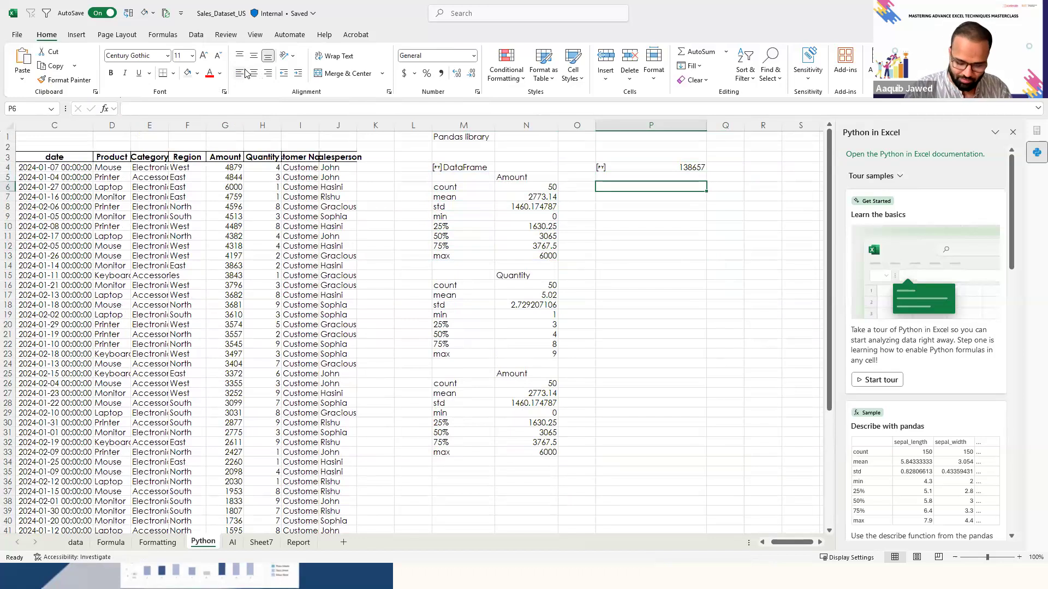
key("Left")
key("Left")
key("Left")
key("Up")
key("Up")
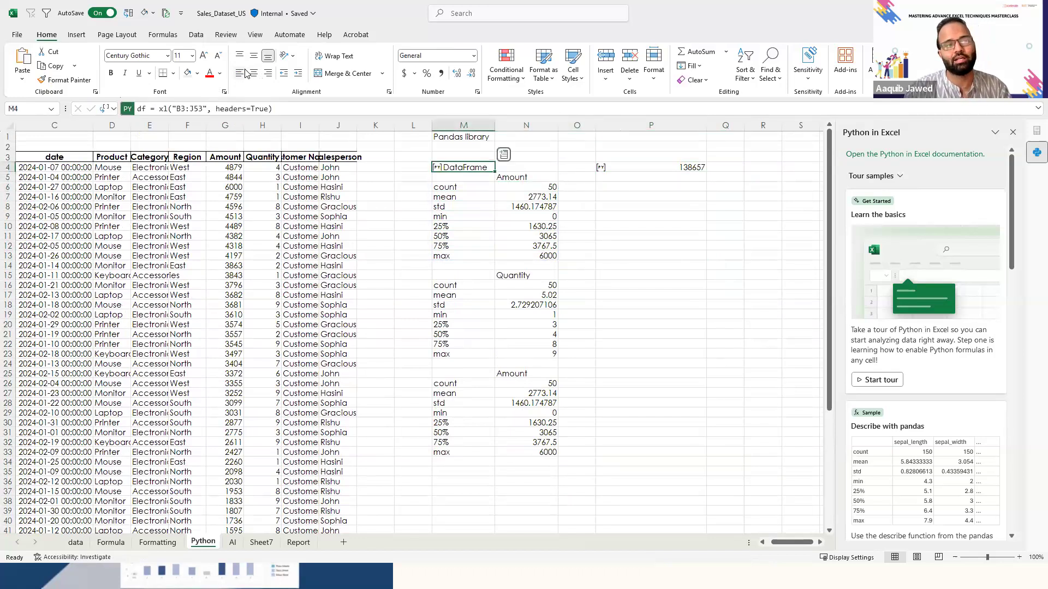
- Create a Python formula in P6 that reads the sales data as a DataFrame with xl("B3:J53", headers=True)
key("Right")
key("Right")
key("Right")
key("Down")
key("Down")
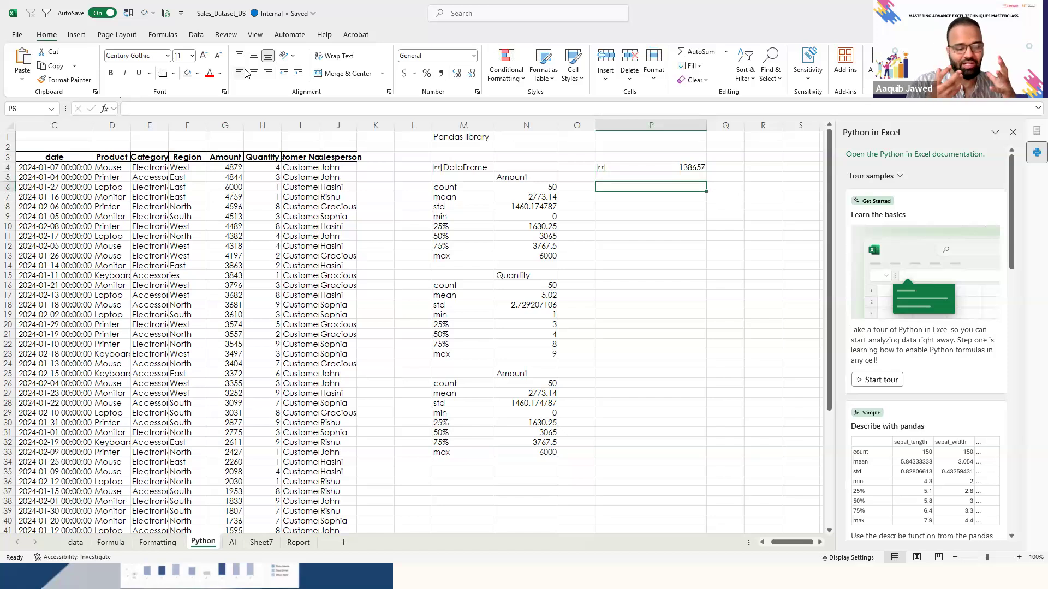
type("=py")
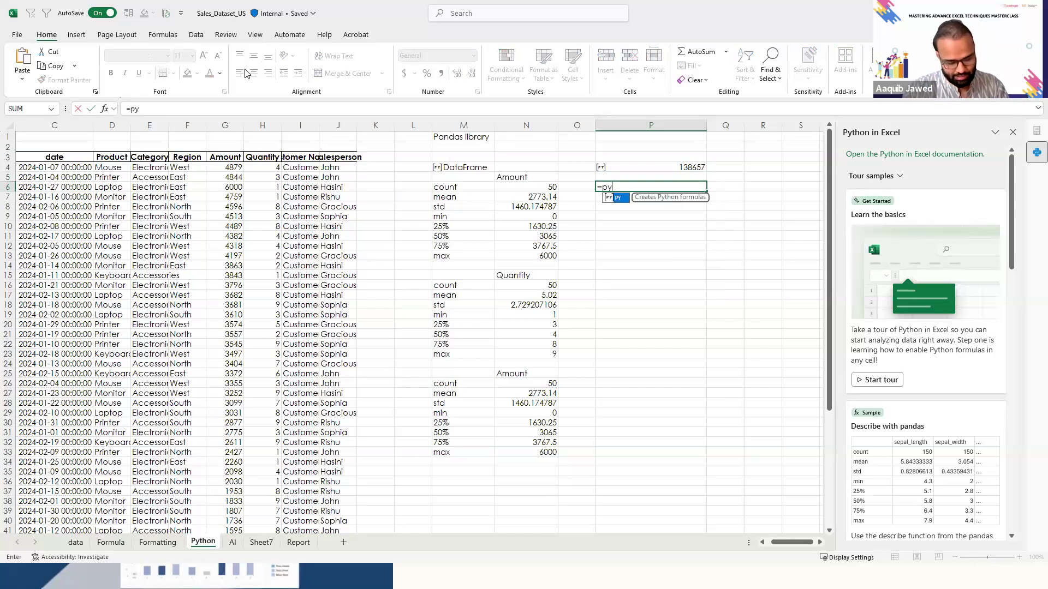
key("Tab")
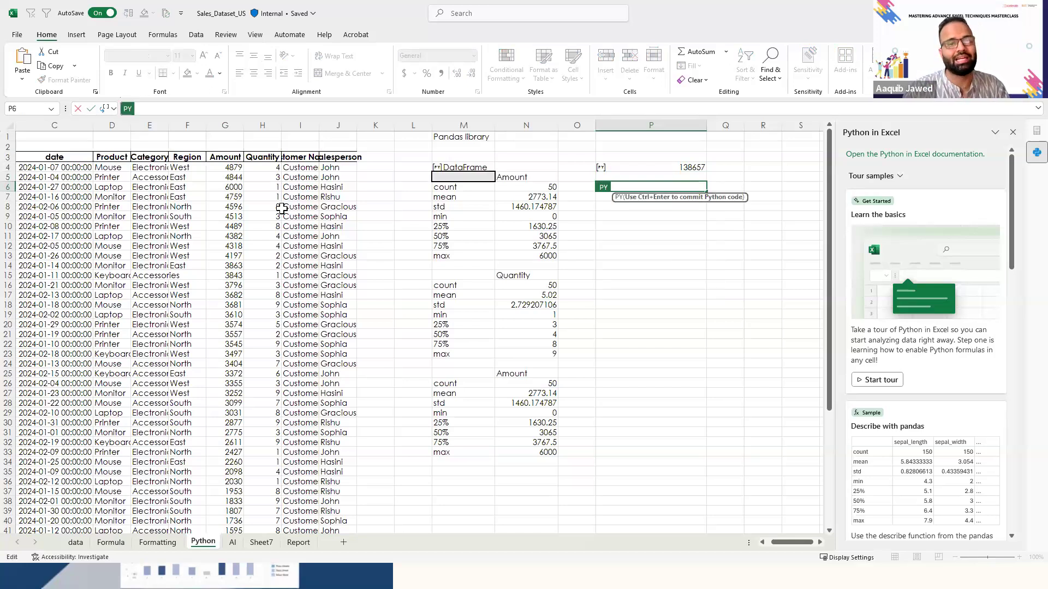
left_click(49, 161)
key("Left")
key("Left")
key("Right")
key("ctrl+shift+Right")
key("ctrl+shift+Down")
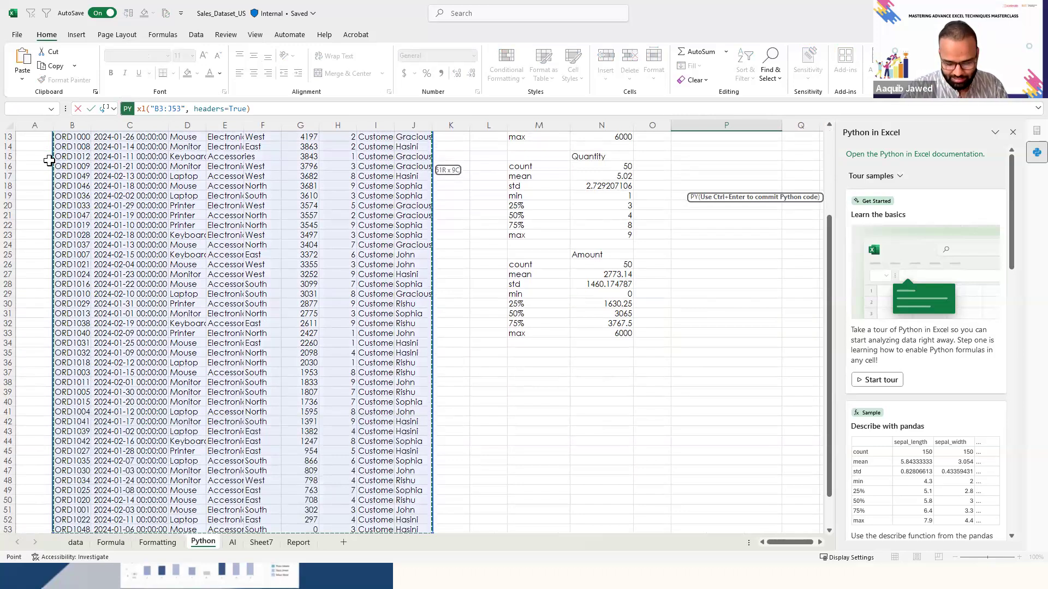
key("ctrl+Return")
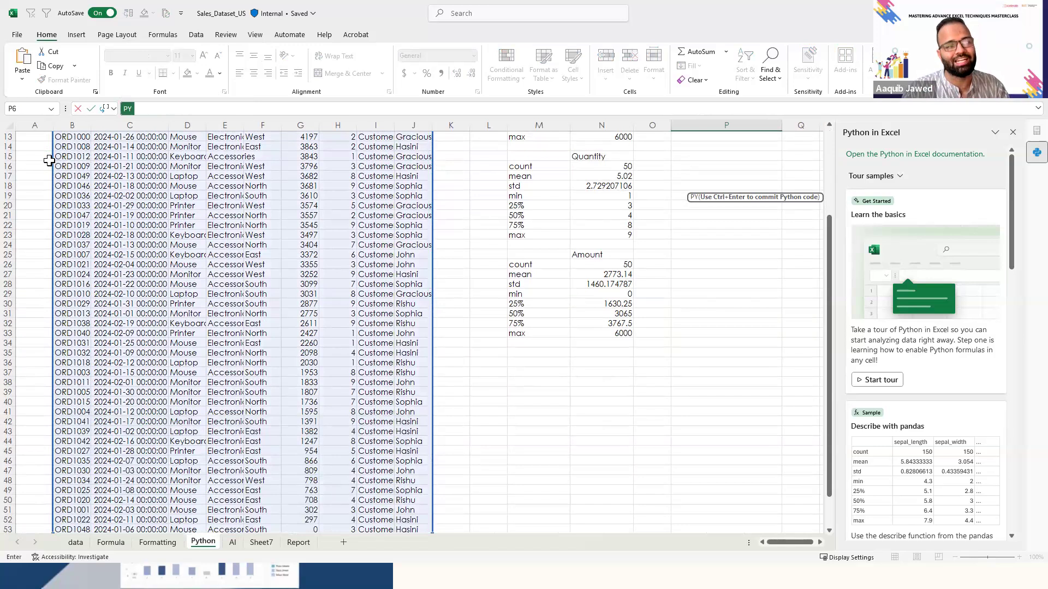
left_click(146, 109)
type("xl(\"B3:J53\", headers=True)")
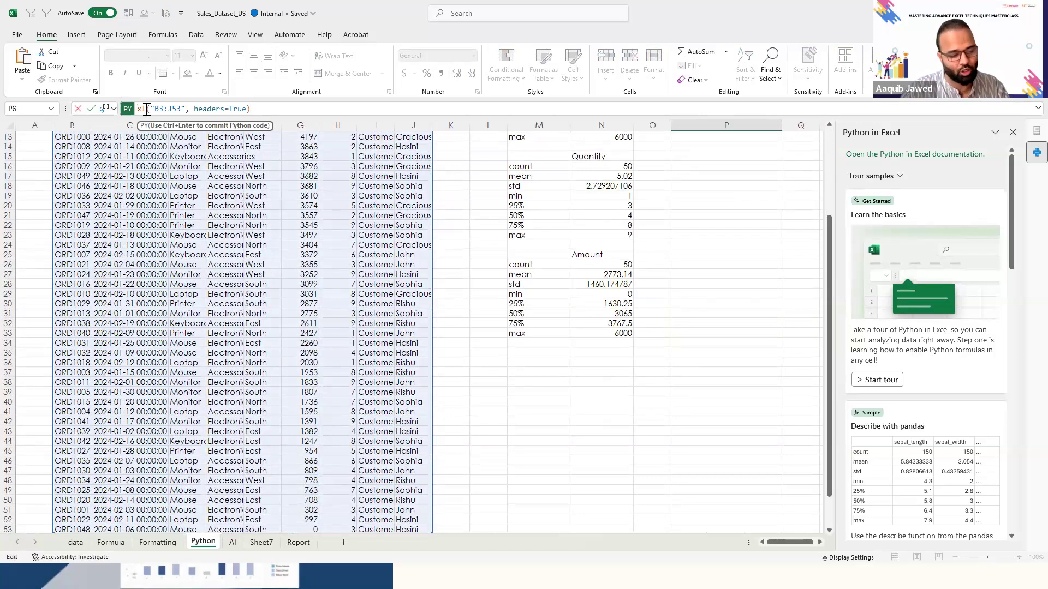
key("ctrl+Return")
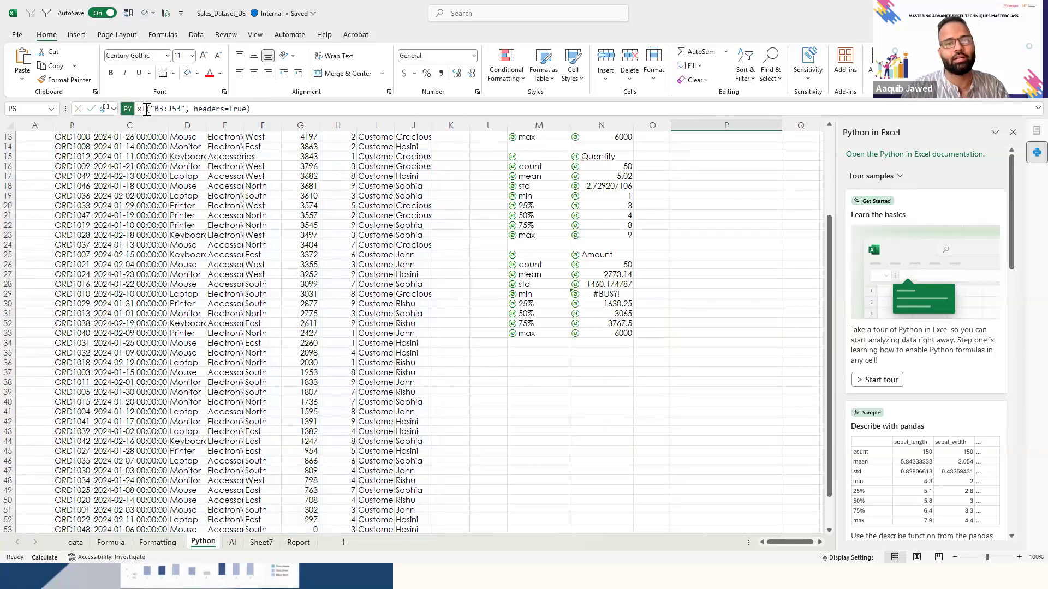
- Look over the Python results in columns M to P and the sales data back to the Order ID header
key("ctrl+Up")
key("ctrl+Up")
key("ctrl+Down")
key("ctrl+Down")
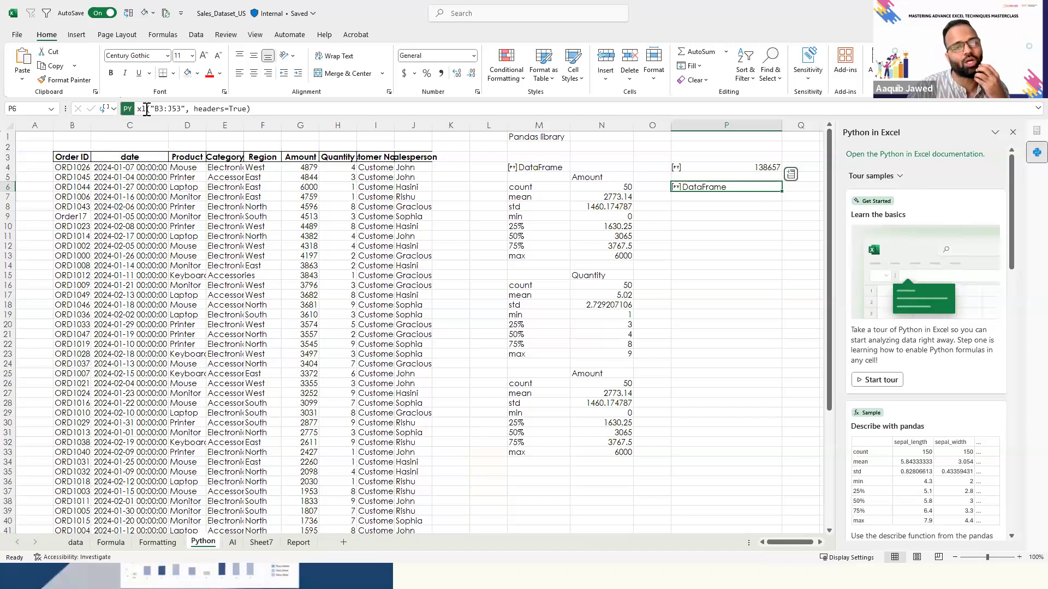
key("Left")
key("Left")
key("Left")
key("Left")
key("Left")
key("Left")
key("ctrl+Down")
key("Down")
key("ctrl+Up")
key("ctrl+Up")
key("Right")
key("Right")
key("Right")
key("Right")
key("Right")
key("Right")
key("Down")
key("Down")
key("Down")
key("Left")
key("Left")
key("Left")
key("Left")
key("Left")
key("Left")
key("Left")
key("Left")
key("Left")
key("Left")
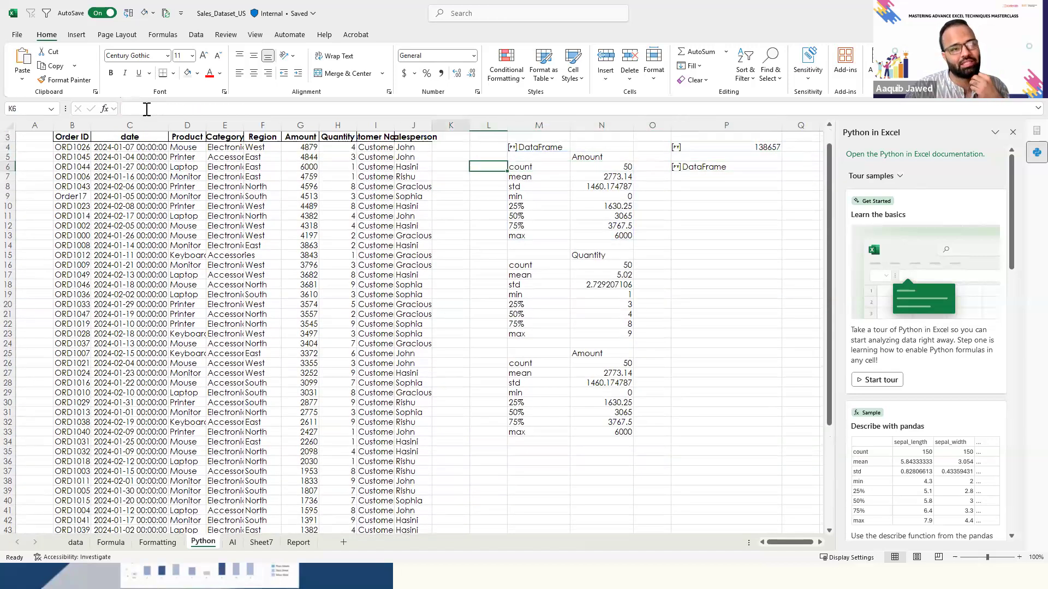
key("Left")
key("Left")
key("Left")
key("Left")
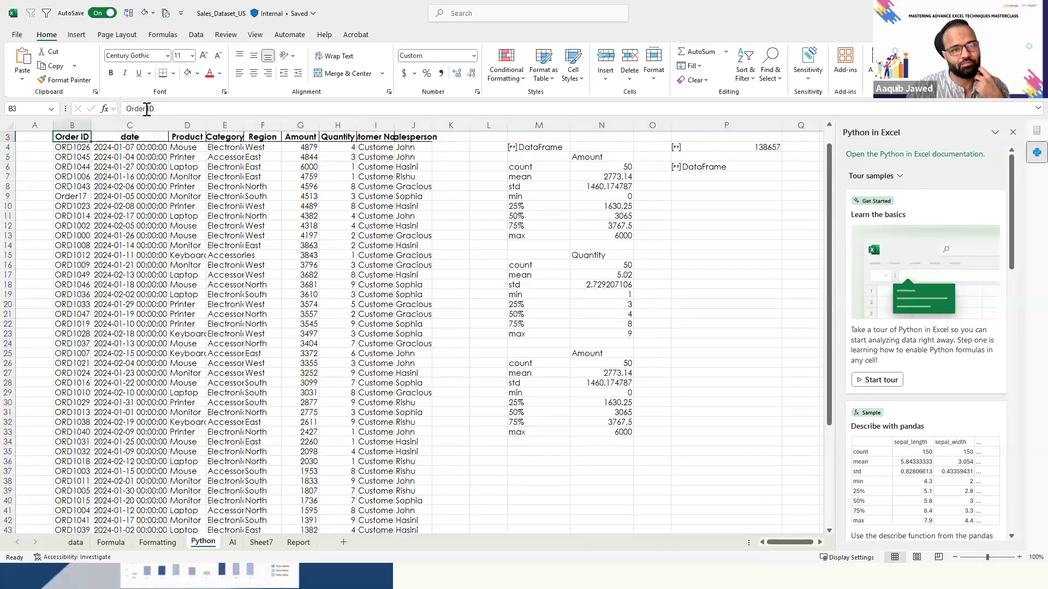
key("ctrl+Up")
key("ctrl+Up")
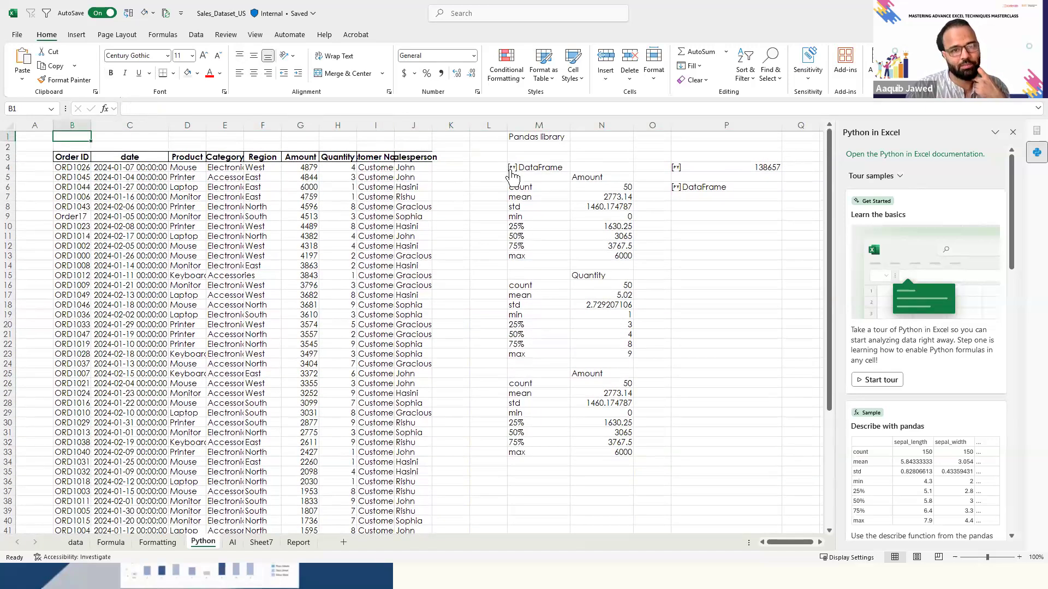
- Assign the Python DataFrame in P6 to the variable df, so the code reads df =xl("B3:J53", headers=True)
left_click(464, 157)
key("Right")
key("Right")
key("Down")
key("Right")
key("Right")
key("Right")
key("Down")
key("Down")
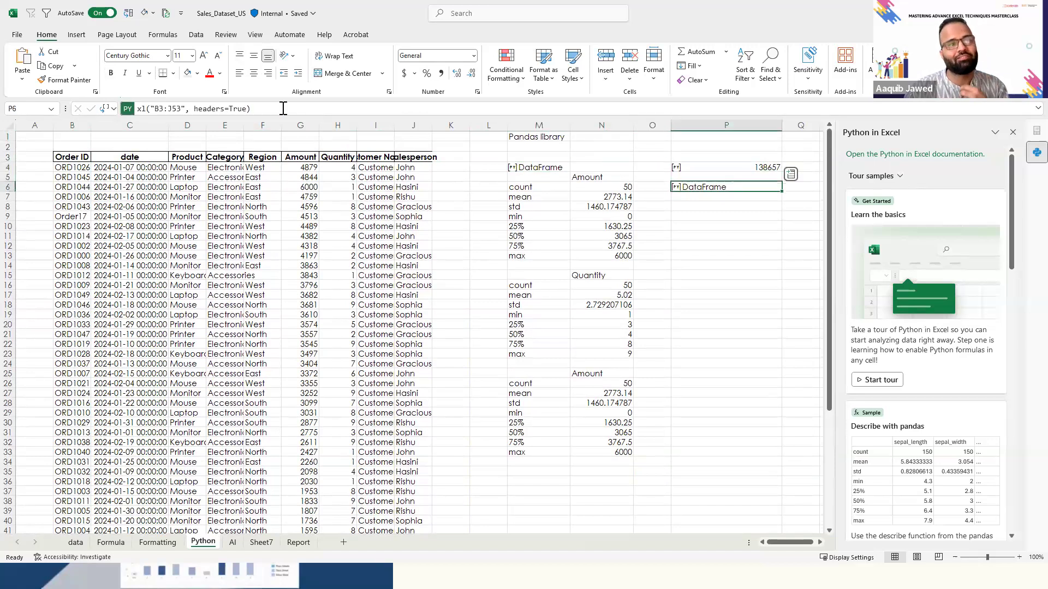
left_click(143, 108)
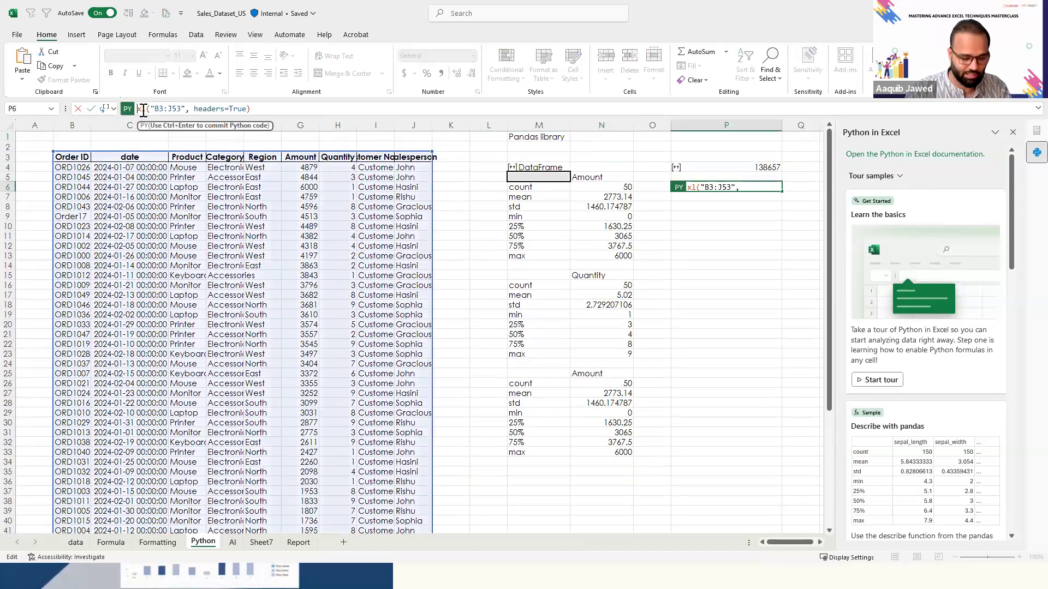
type("df")
key("BackSpace")
key("BackSpace")
key("BackSpace")
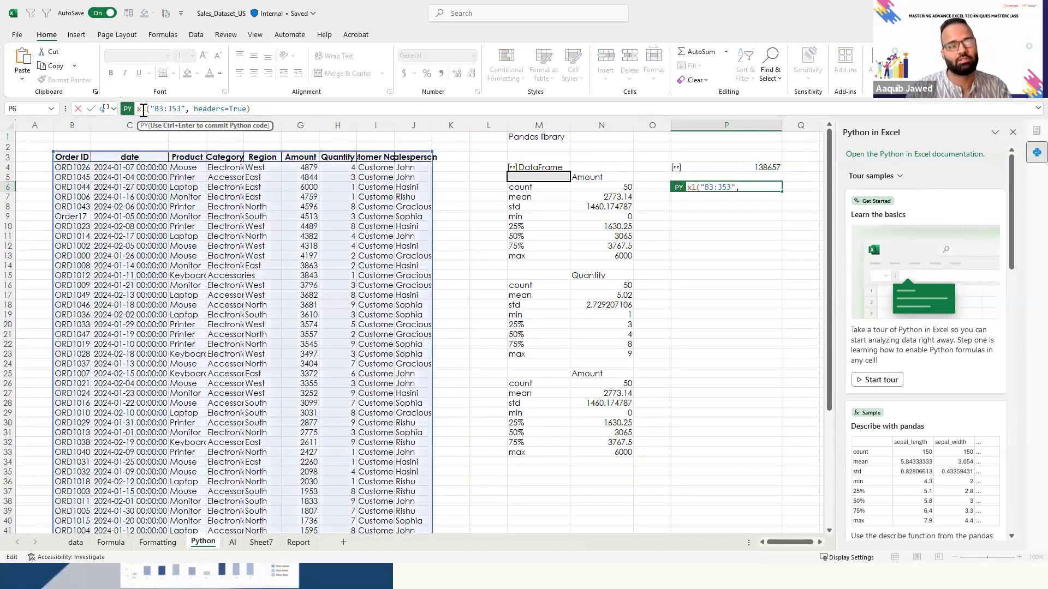
type("df =")
key("BackSpace")
key("ctrl+Return")
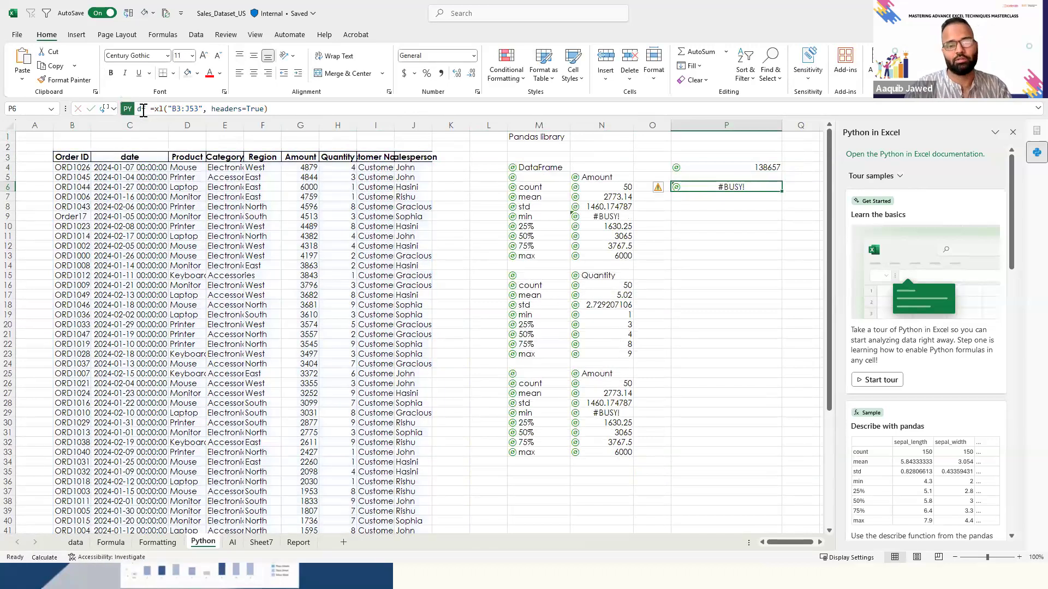
- Review the Python code of the DataFrame in P6 and the empty cells below it
key("Down")
key("Down")
key("Up")
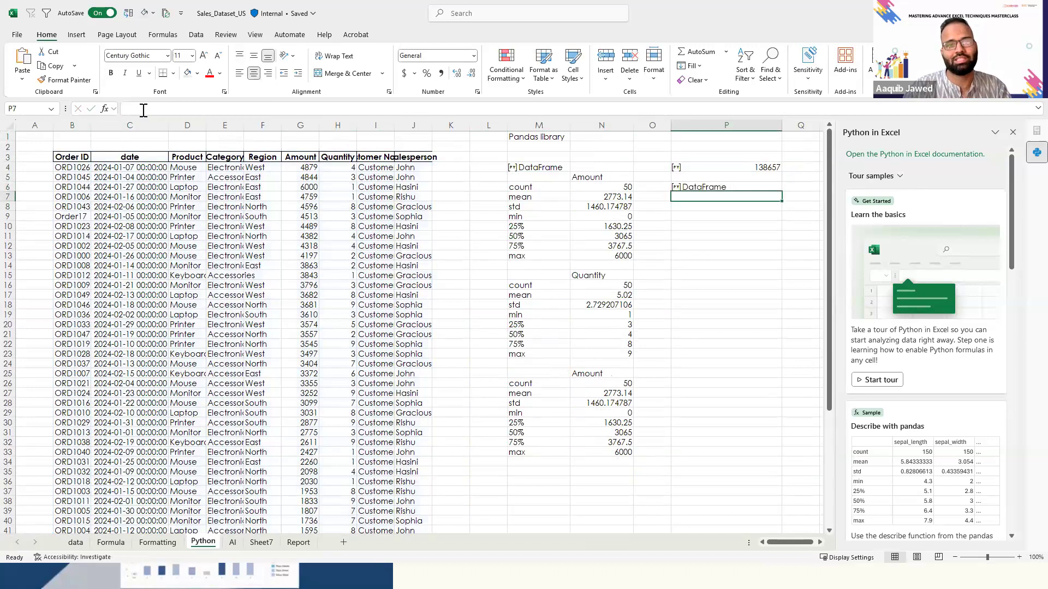
key("Up")
key("Down")
key("Down")
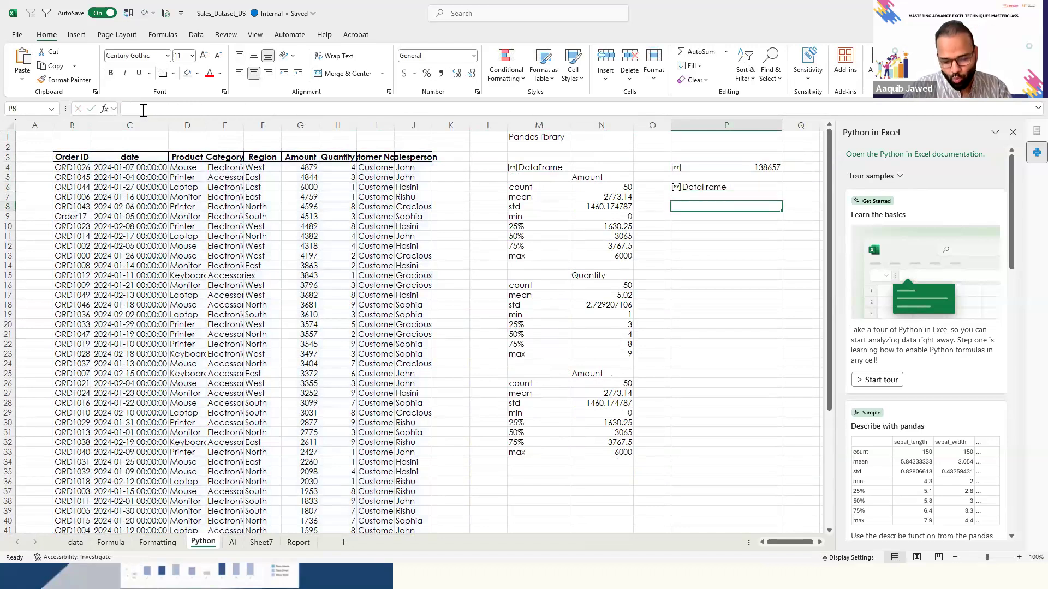
key("Up")
key("Up")
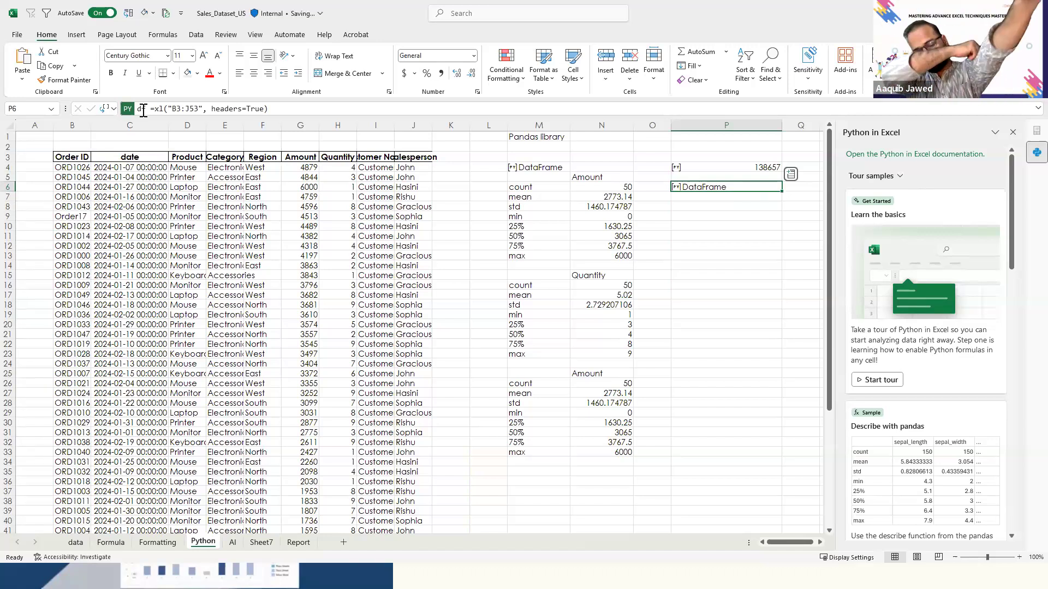
- Compare the Python describe code behind the Amount statistics in M5 with that of the Quantity statistics in M15
key("Left")
key("Left")
key("Left")
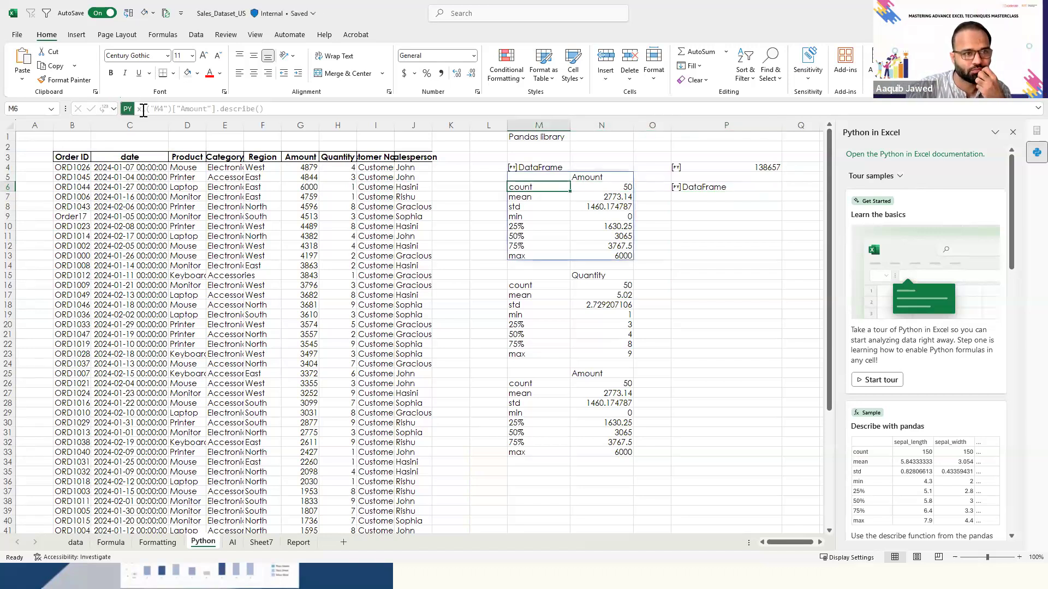
key("Up")
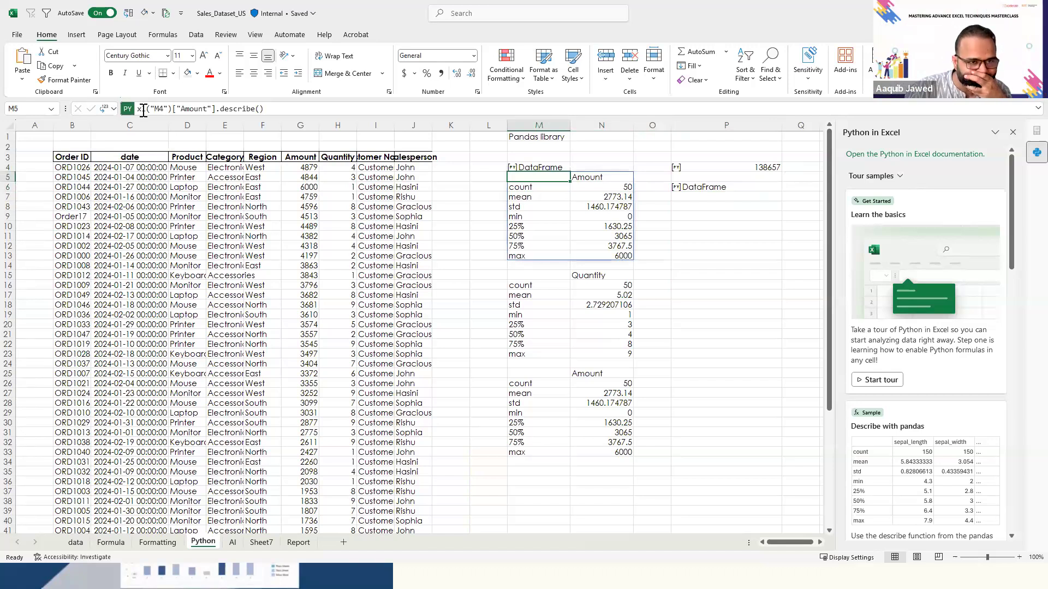
key("Right")
key("Down")
key("Down")
key("Down")
key("Down")
key("Down")
key("Down")
key("Down")
key("Down")
key("Down")
key("Down")
key("Down")
key("Down")
key("Down")
key("Down")
key("Left")
key("Up")
key("Up")
key("Up")
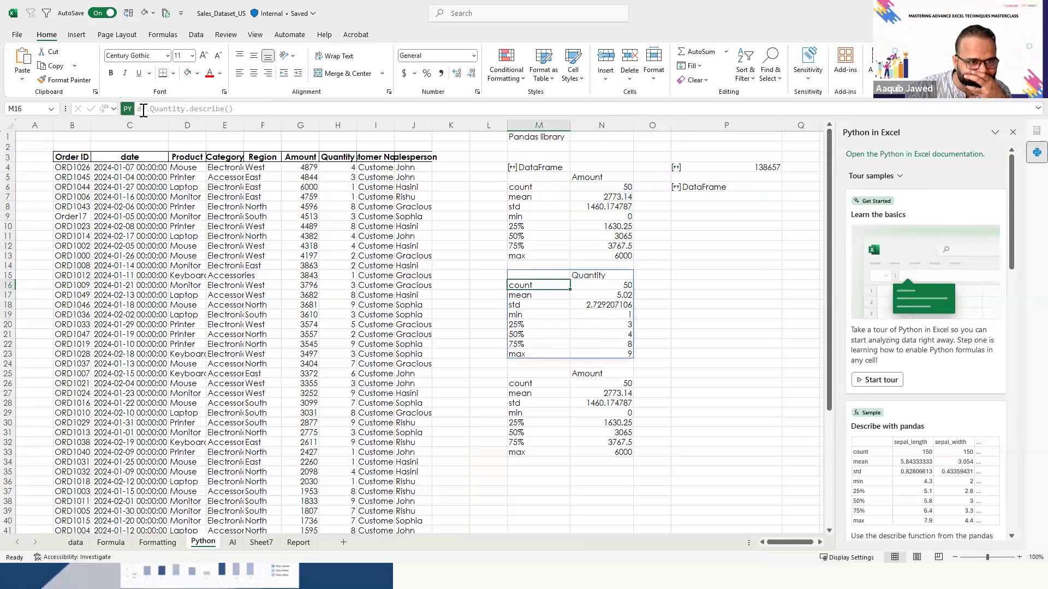
key("Up")
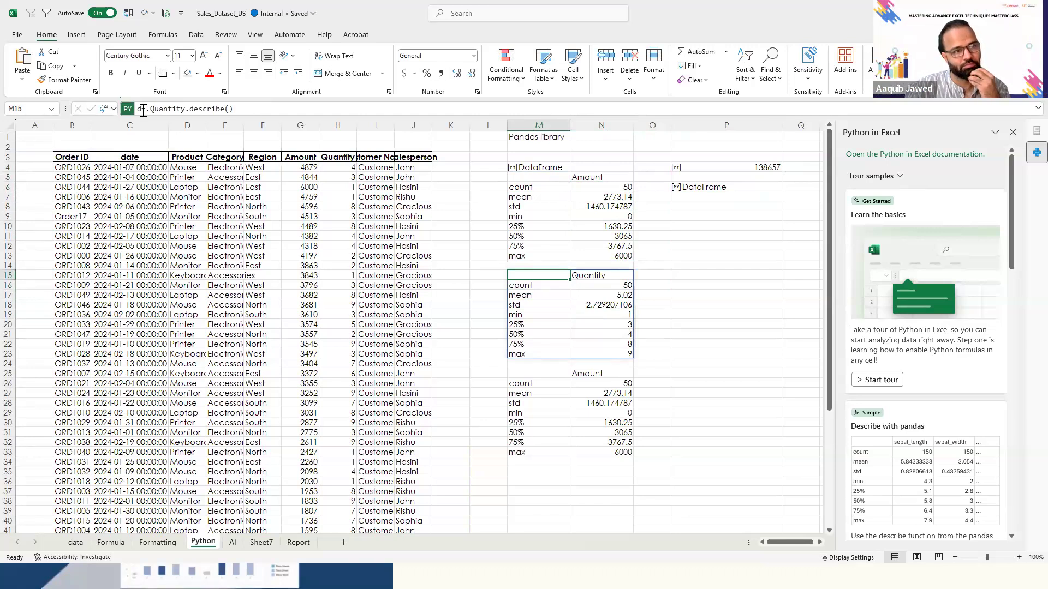
key("Up")
key("Up")
key("Up")
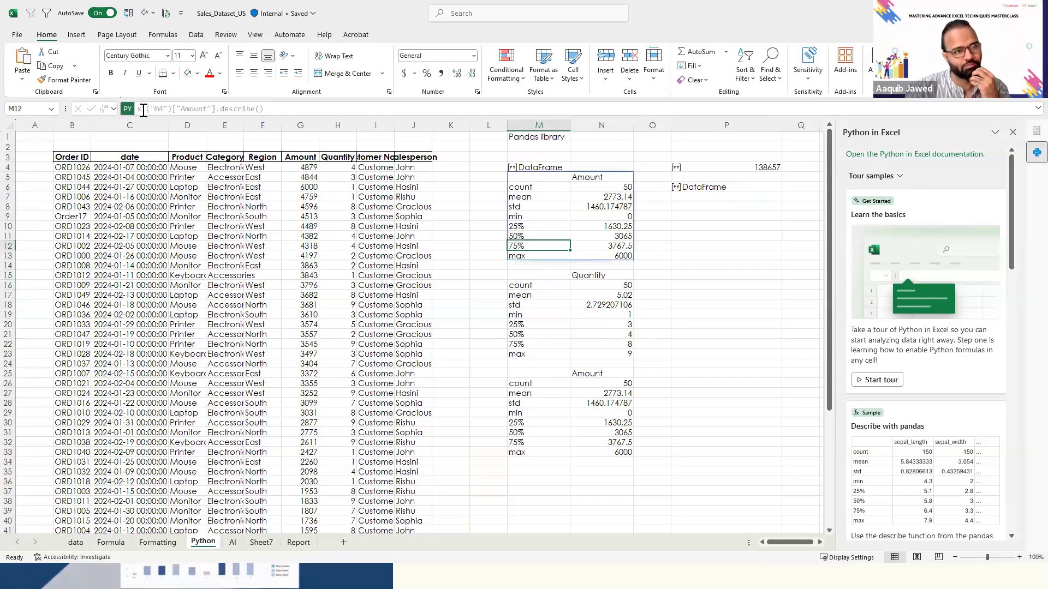
- Review the describe code behind the Quantity statistics in M15 and the Amount statistics in M25, plus the df definition in P6
key("Down")
key("Down")
key("Down")
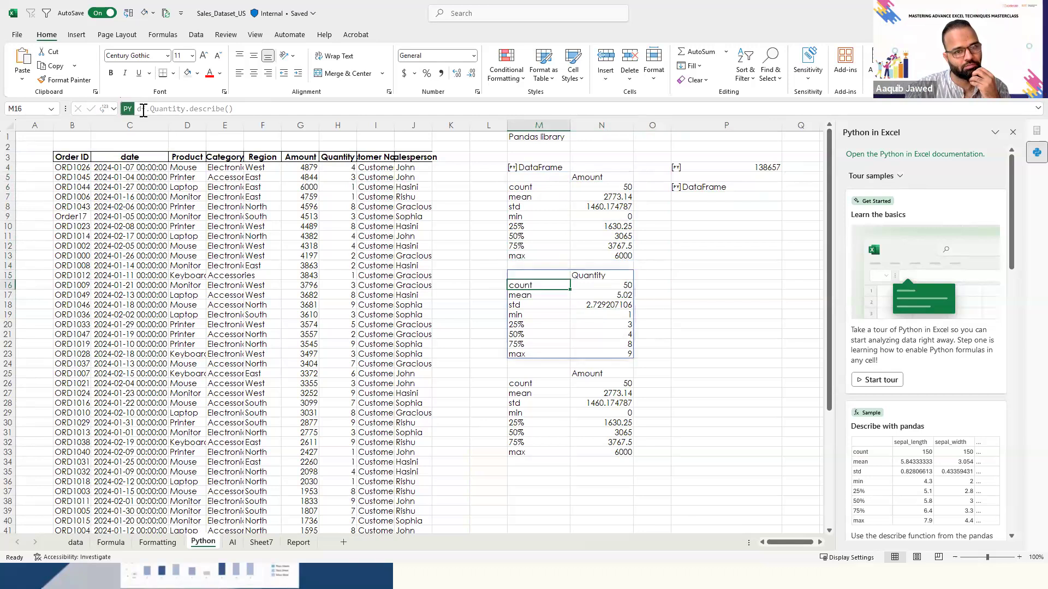
key("Down")
key("Down")
key("Down")
key("Down")
key("Down")
key("Down")
key("Down")
key("Down")
key("Down")
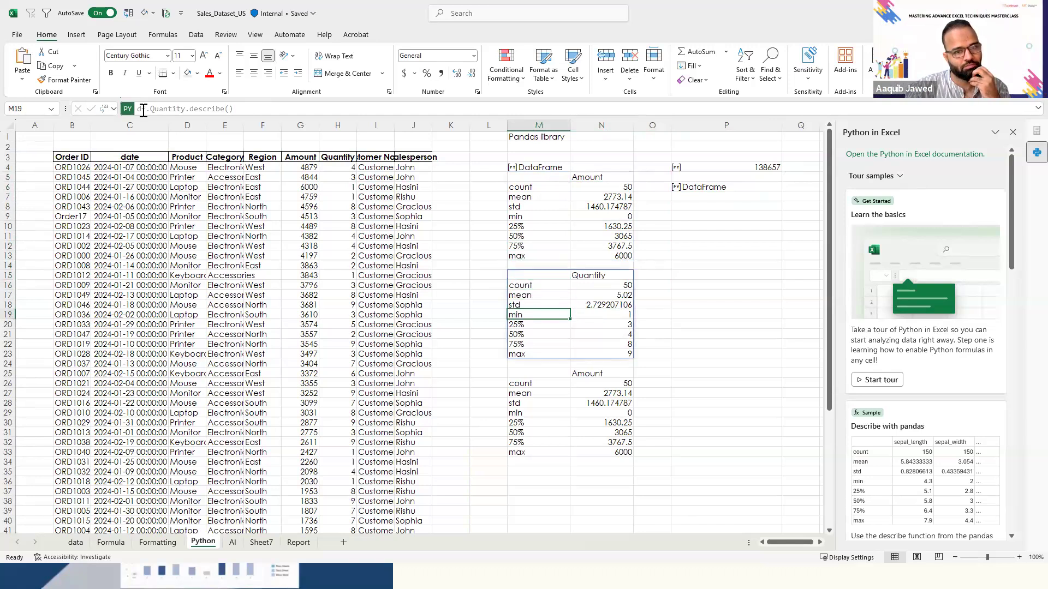
key("Down")
key("Down")
key("Up")
key("Up")
key("Up")
key("Up")
key("Up")
key("Up")
key("Up")
key("Up")
key("Up")
key("Up")
key("Up")
key("Up")
key("Up")
key("Up")
key("Up")
key("Up")
key("Up")
key("Up")
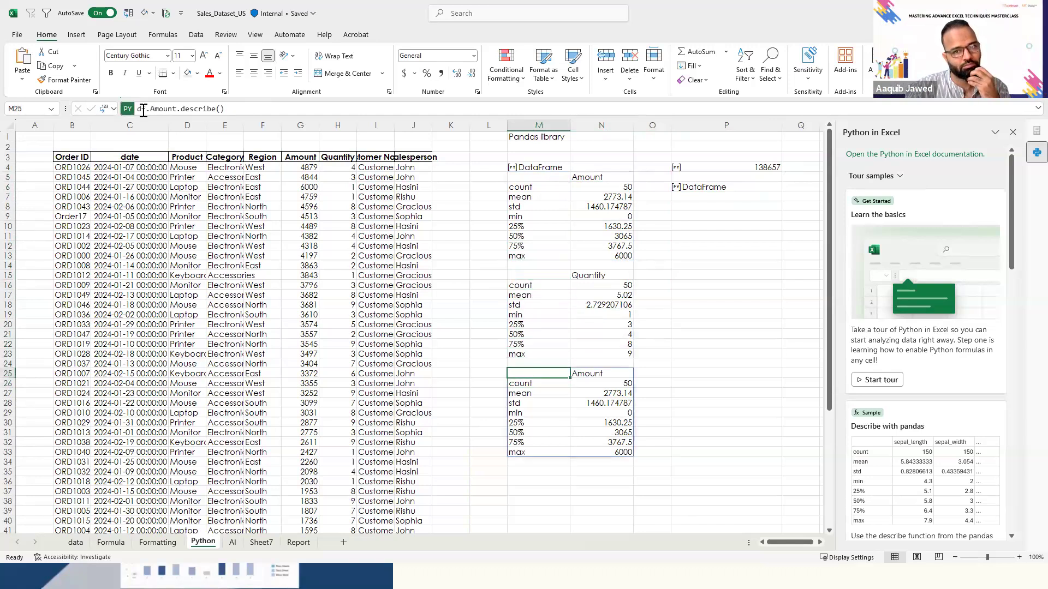
key("Right")
key("Right")
key("Right")
key("Up")
key("Up")
key("Up")
key("Up")
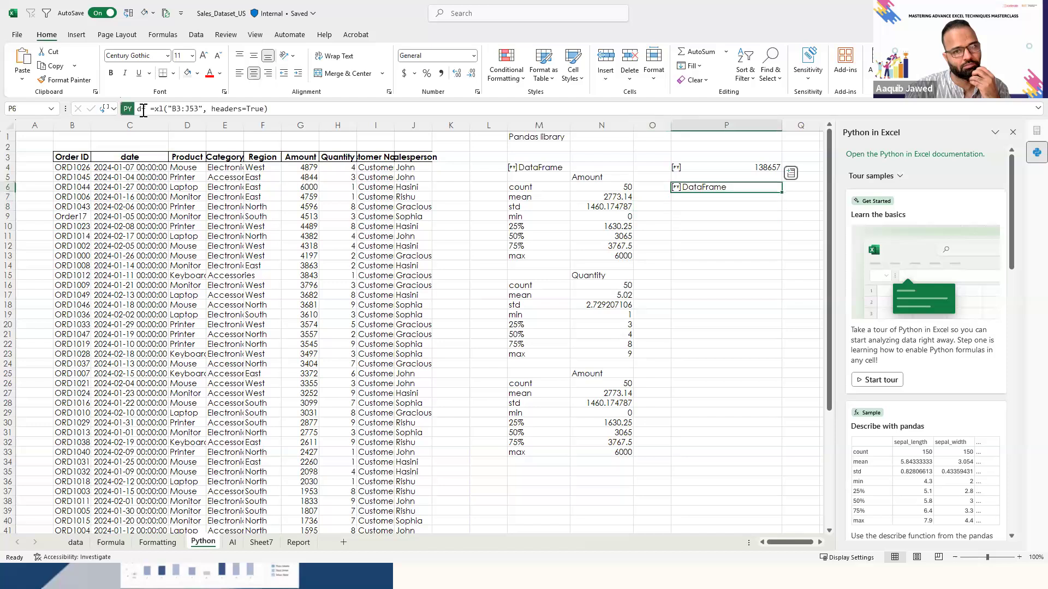
- Examine the Amount statistics from count to max in N6:N13 and the Python code that spills them
key("Down")
key("Down")
key("Down")
key("Left")
key("Left")
key("Up")
key("Up")
key("Down")
key("ctrl+shift+Down")
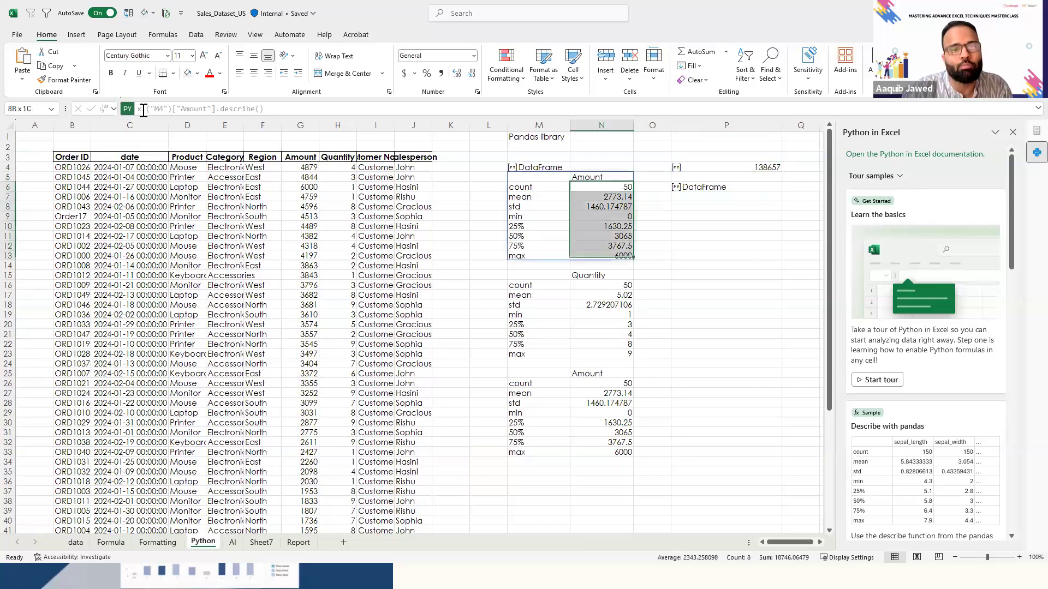
key("Down")
key("Down")
key("Down")
key("Down")
key("Up")
key("Up")
key("Up")
key("Up")
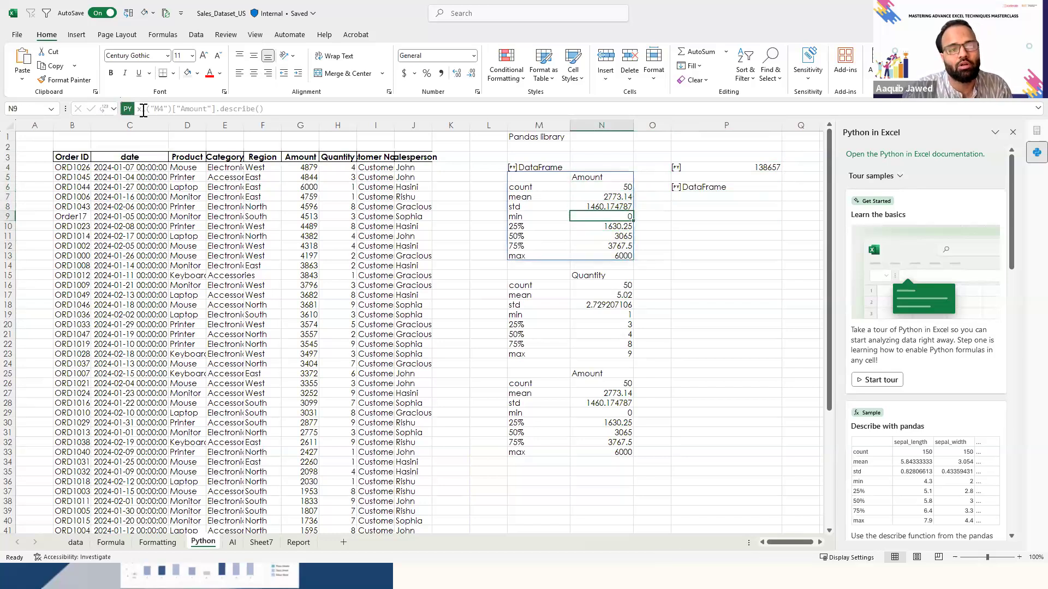
- Start a Python formula in P7 that references the df DataFrame
key("Left")
key("Left")
key("Right")
key("Right")
key("Right")
key("Down")
key("Right")
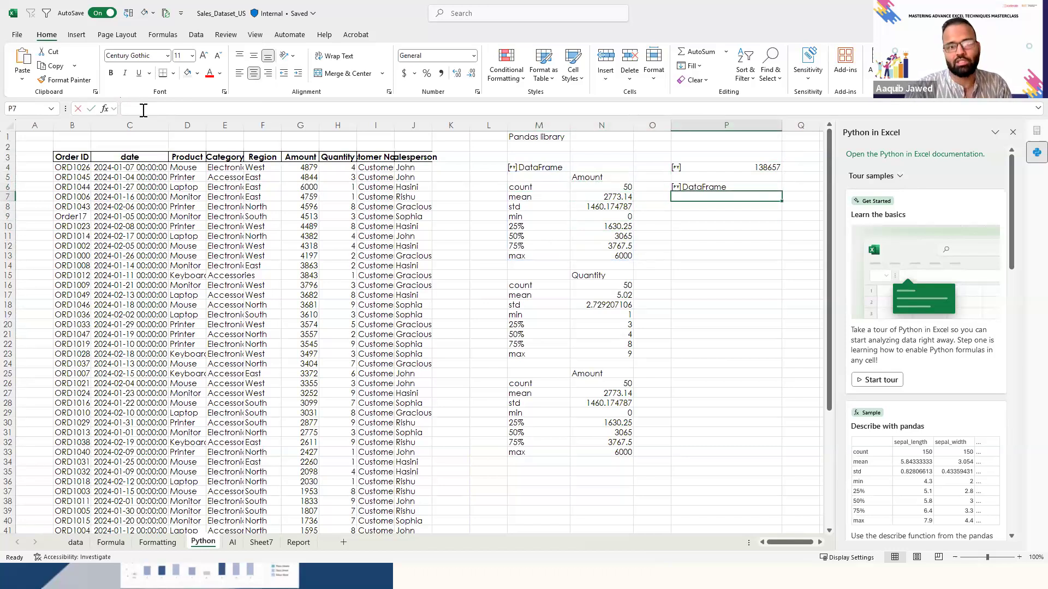
type("=p")
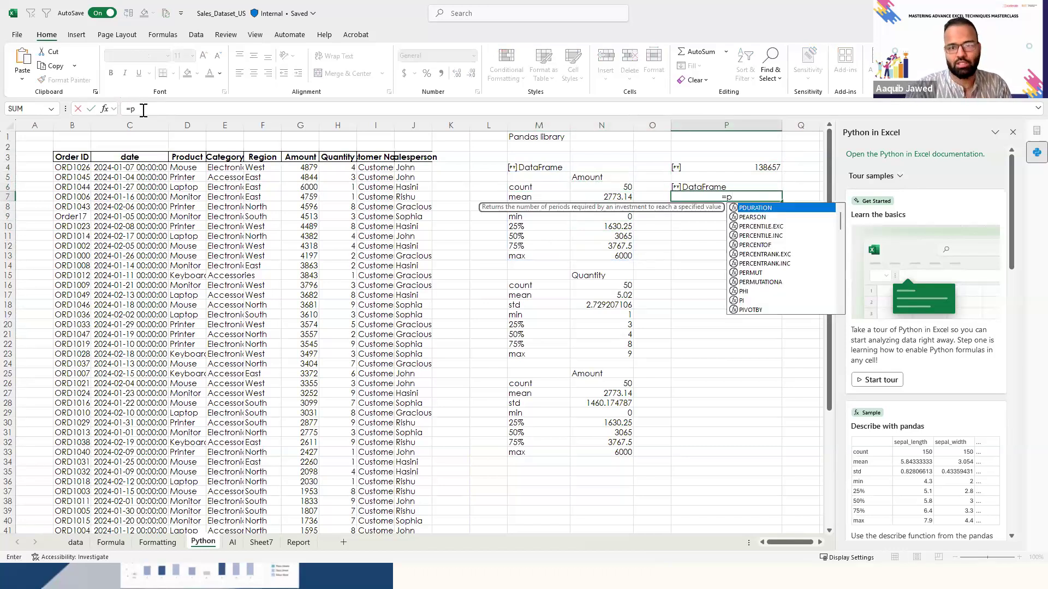
type("y")
key("Tab")
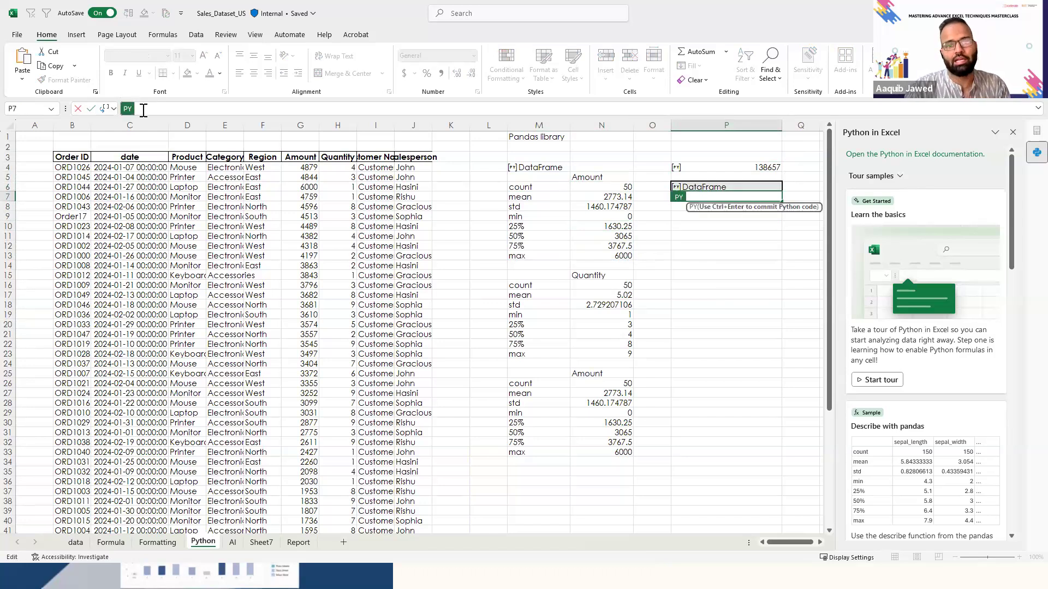
type("df")
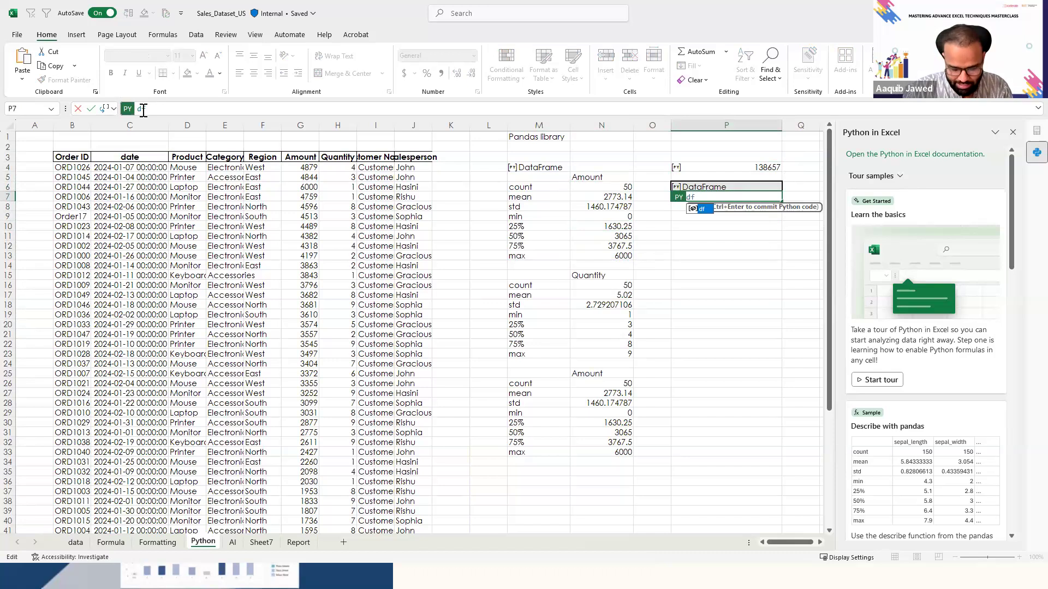
key("Tab")
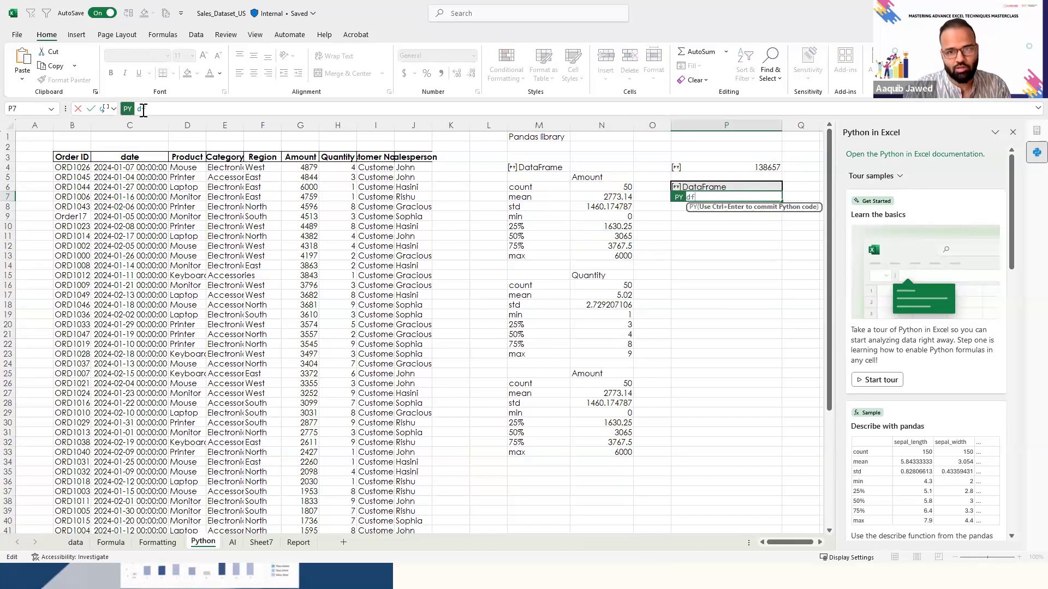
- Complete the Python code in P7 as df.["Amount"].describe() and run it
type(".Amount")
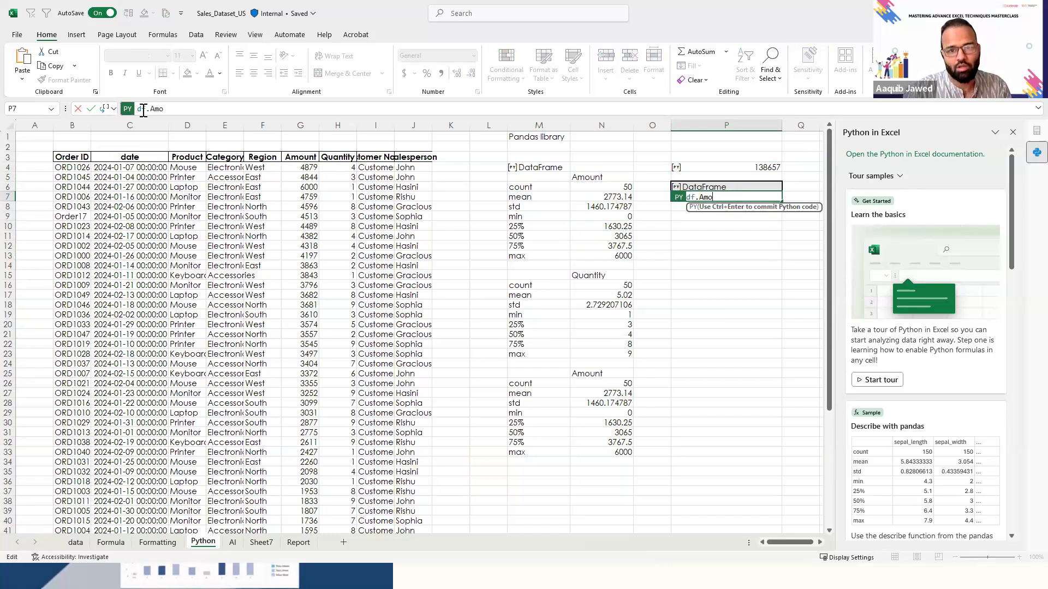
key("BackSpace")
key("BackSpace")
key("BackSpace")
key("BackSpace")
key("BackSpace")
key("BackSpace")
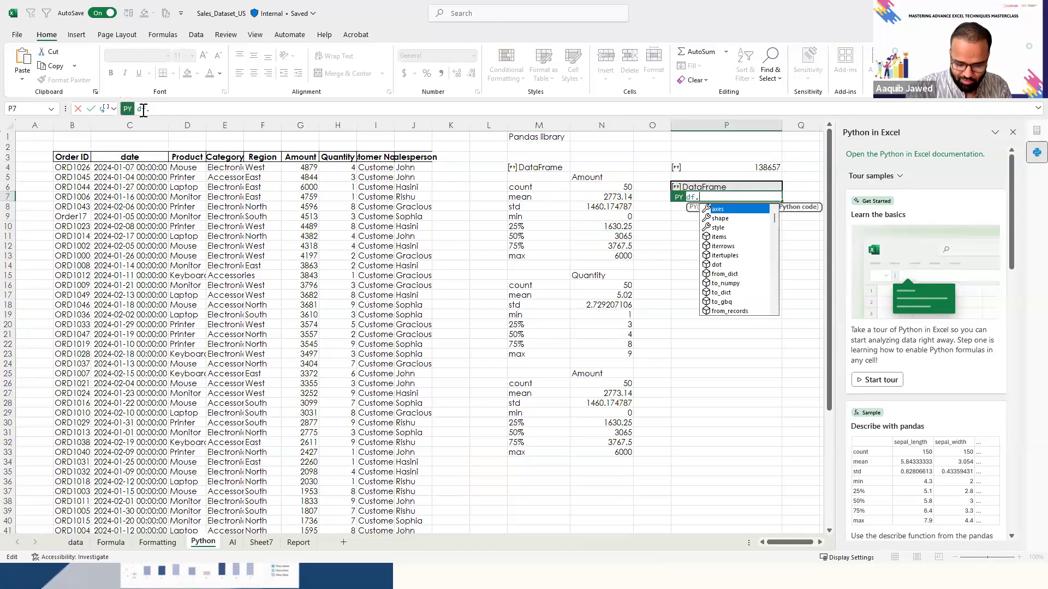
type("[")
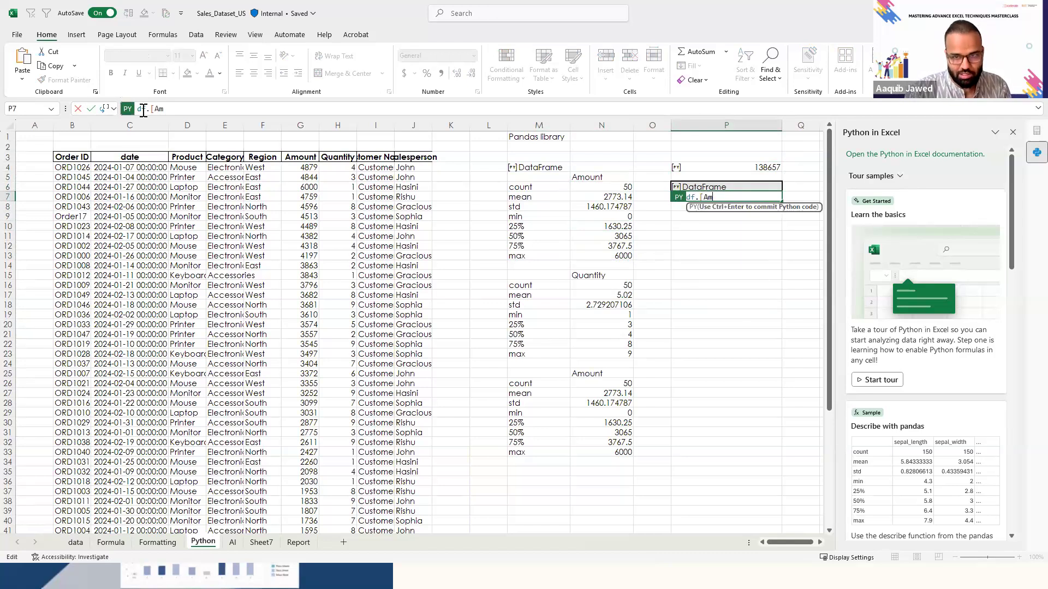
type("\"Amount")
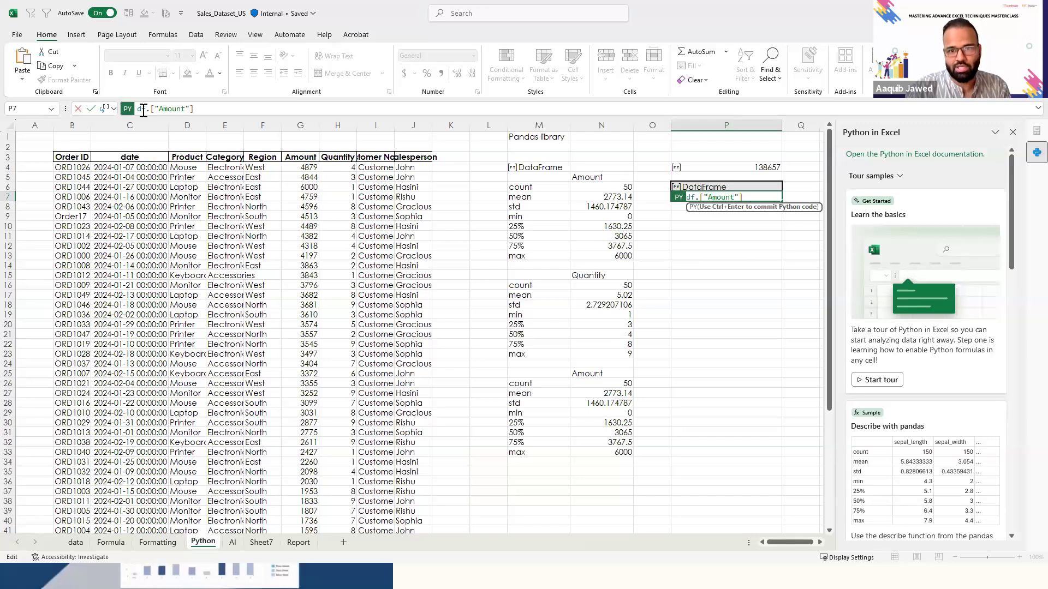
type(".describe")
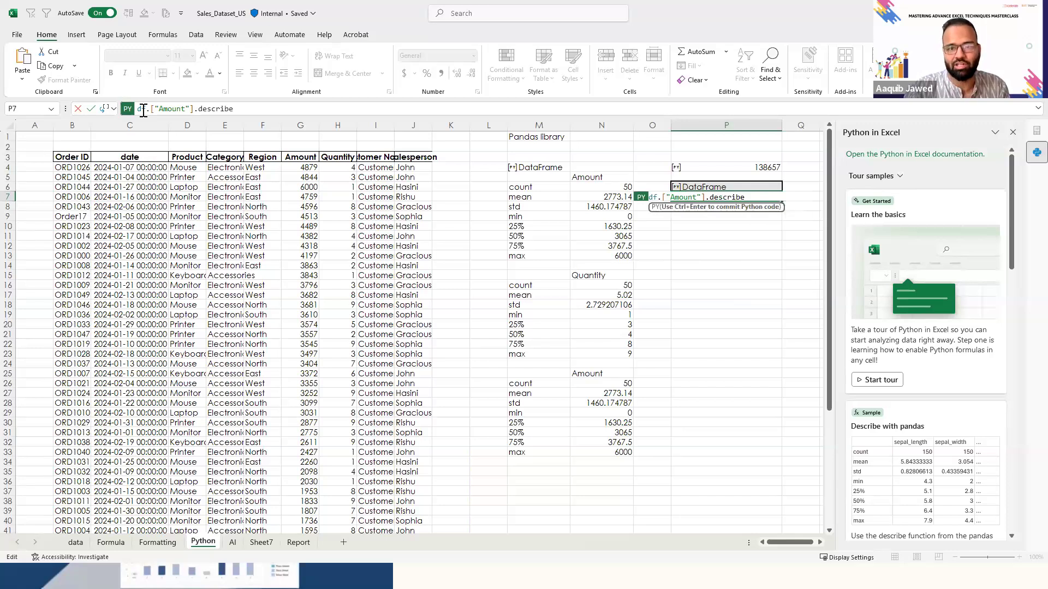
type("()")
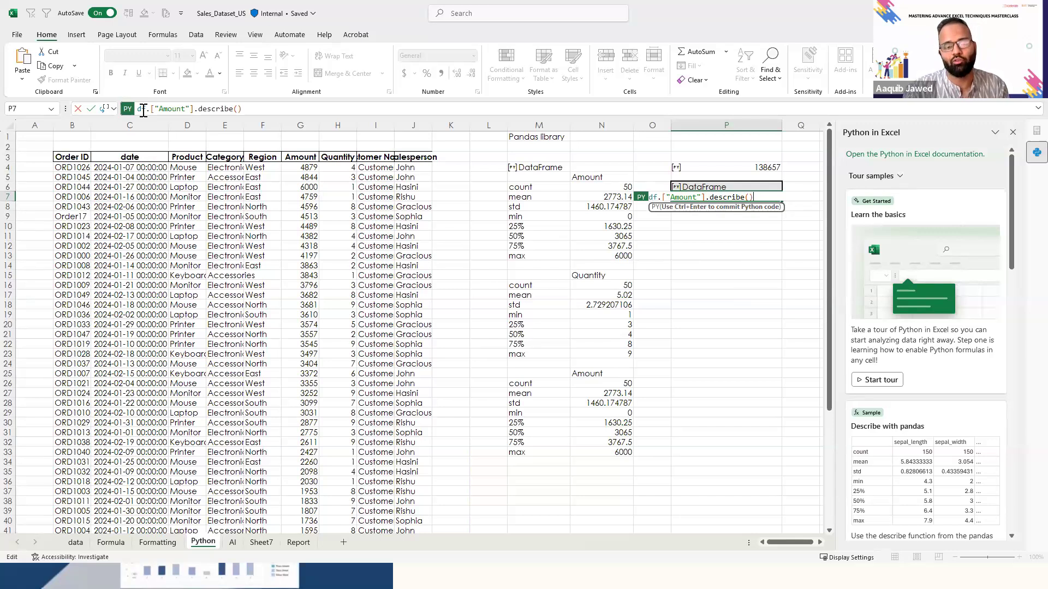
key("ctrl+Return")
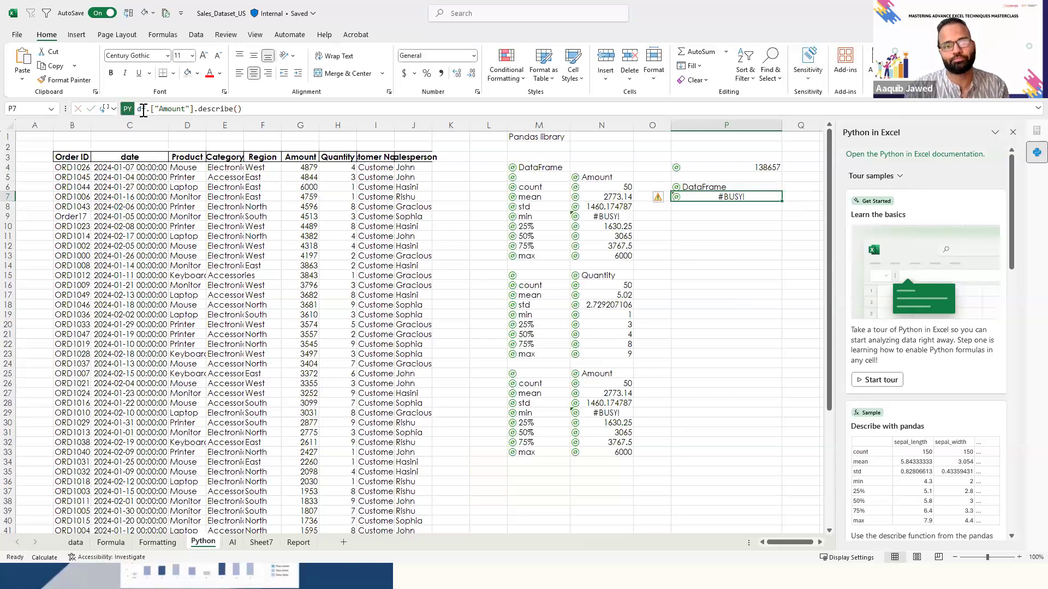
- Inspect the error details of P7 in the Python Editor and run its code again as it stands
key("Up")
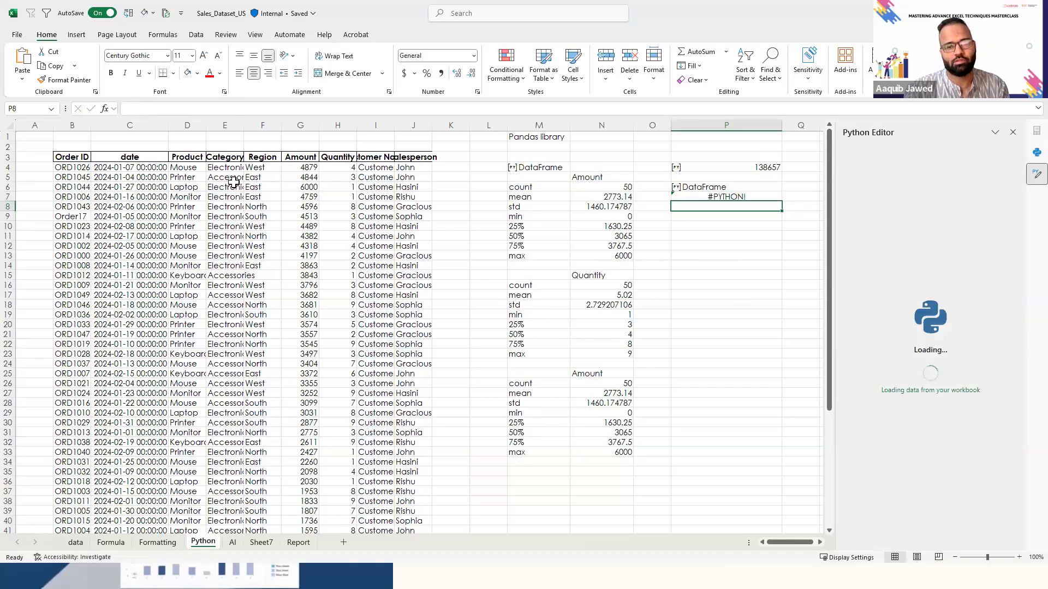
left_click(712, 289)
key("Up")
key("Up")
key("Up")
key("Up")
key("Up")
key("Up")
key("Up")
key("Up")
key("Up")
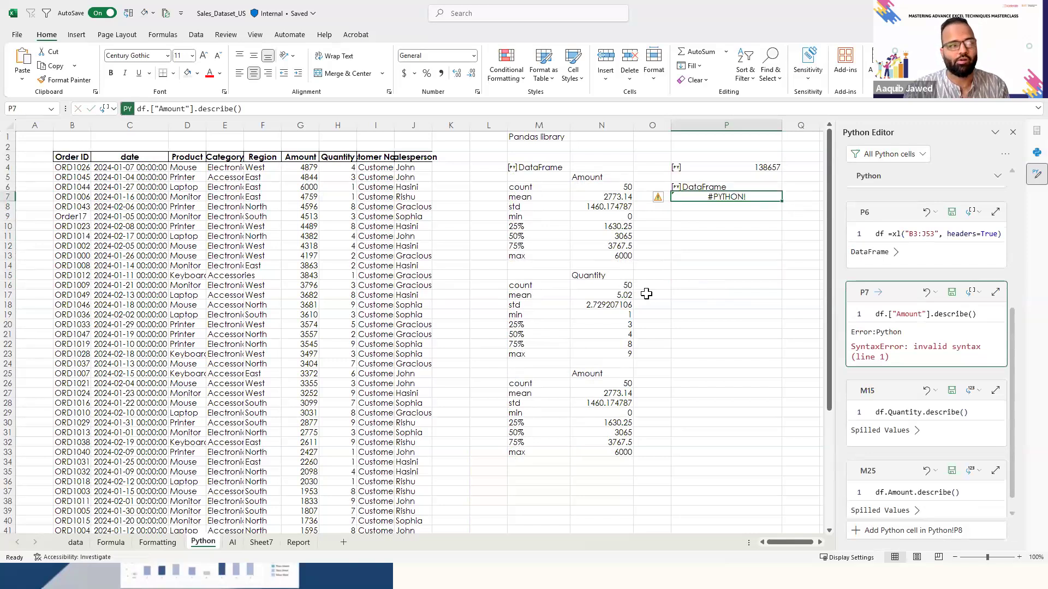
left_click(288, 105)
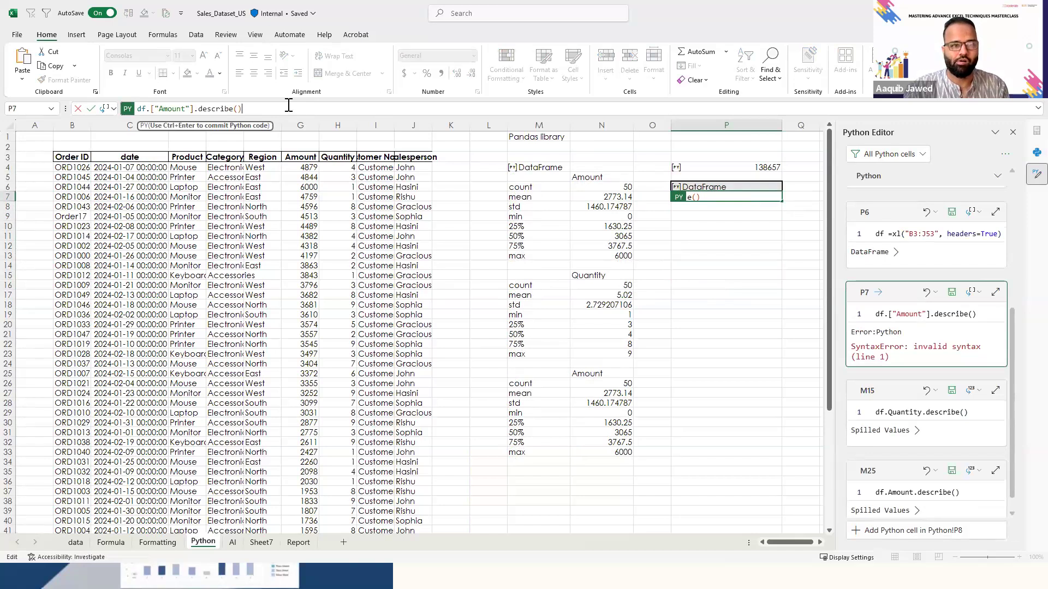
key("ctrl+Return")
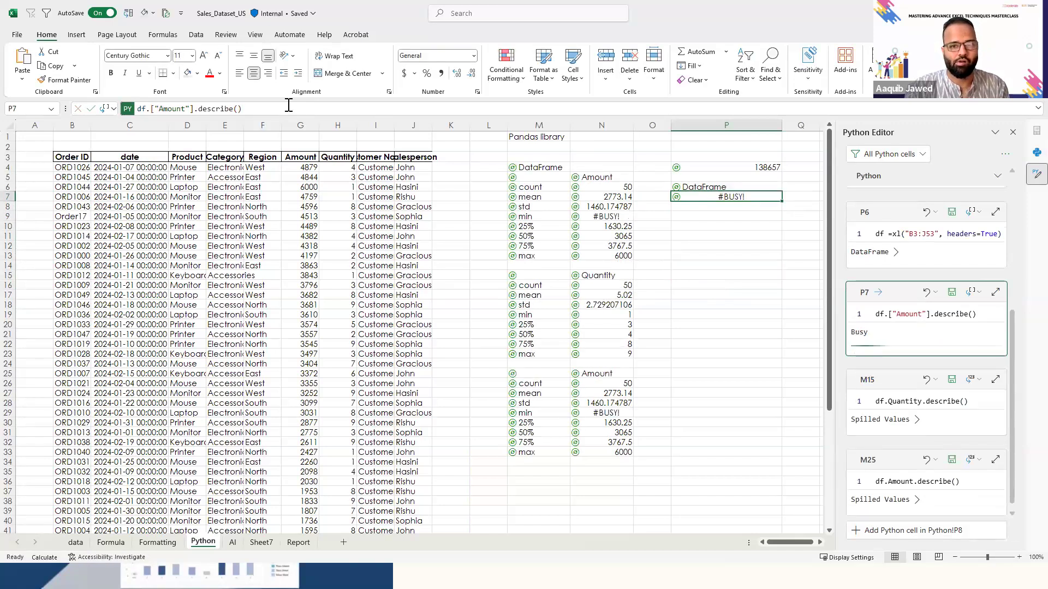
- Check the syntax of the working describe code in M5 and in the Quantity block at M15
key("Left")
key("Left")
key("Left")
key("Up")
key("Up")
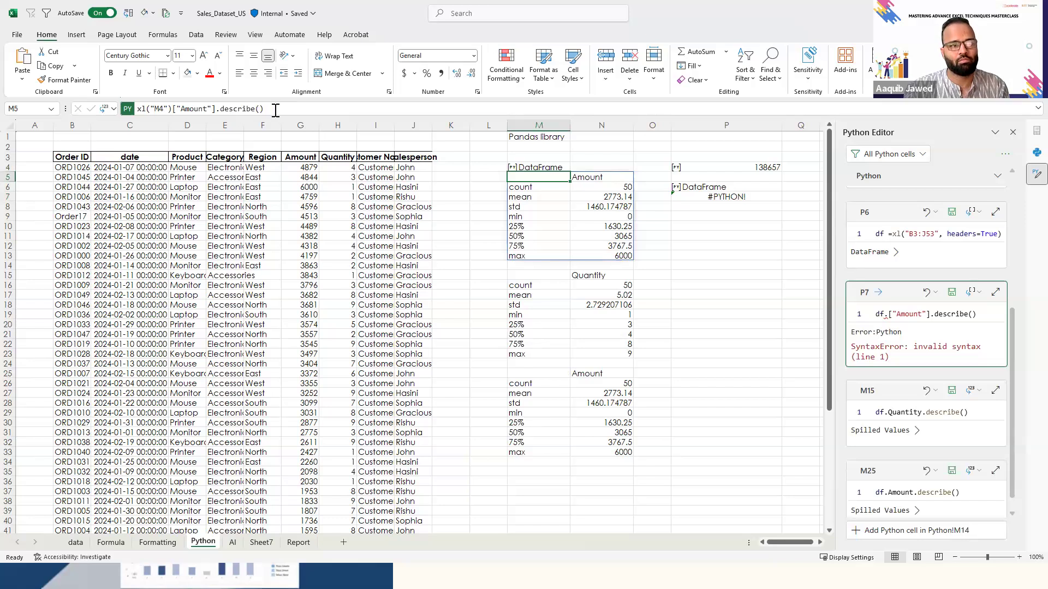
left_click(276, 109)
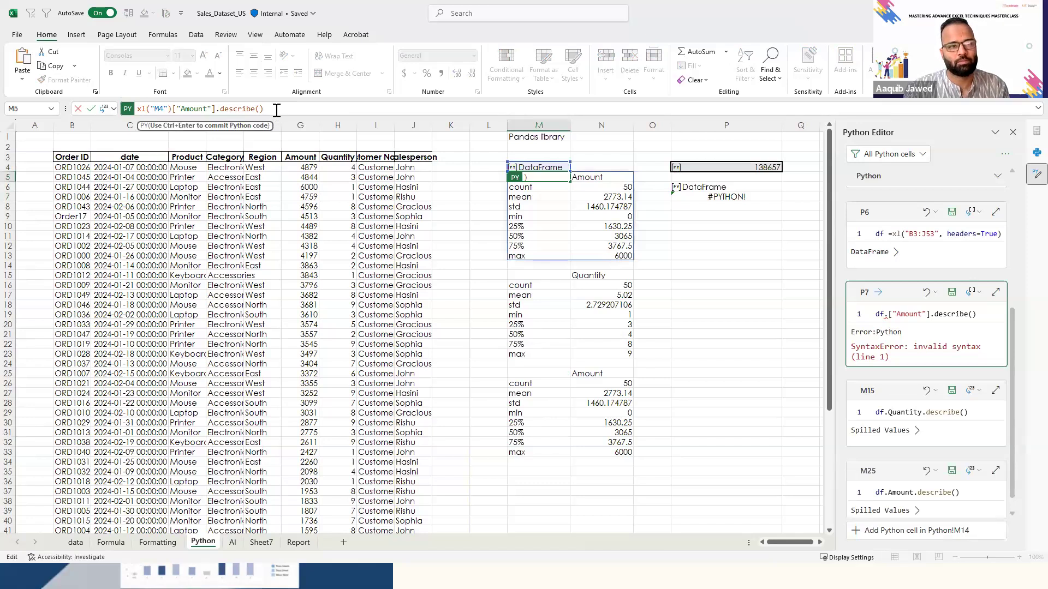
key("ctrl+a")
key("BackSpace")
key("Escape")
key("Down")
key("Down")
key("Down")
key("Down")
key("Down")
key("Down")
key("Down")
key("Down")
key("Down")
key("Down")
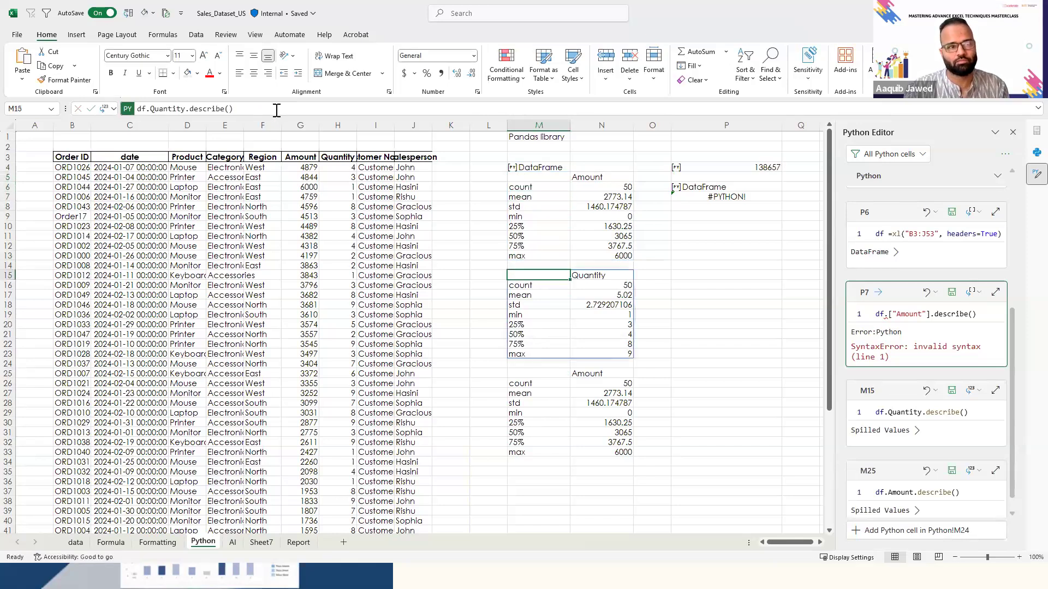
- Correct the Python code in P7 to df.Amount.describe() and run it
key("Right")
key("Right")
key("Right")
key("Up")
key("Up")
key("Up")
key("Up")
key("Up")
key("Up")
key("Up")
key("Up")
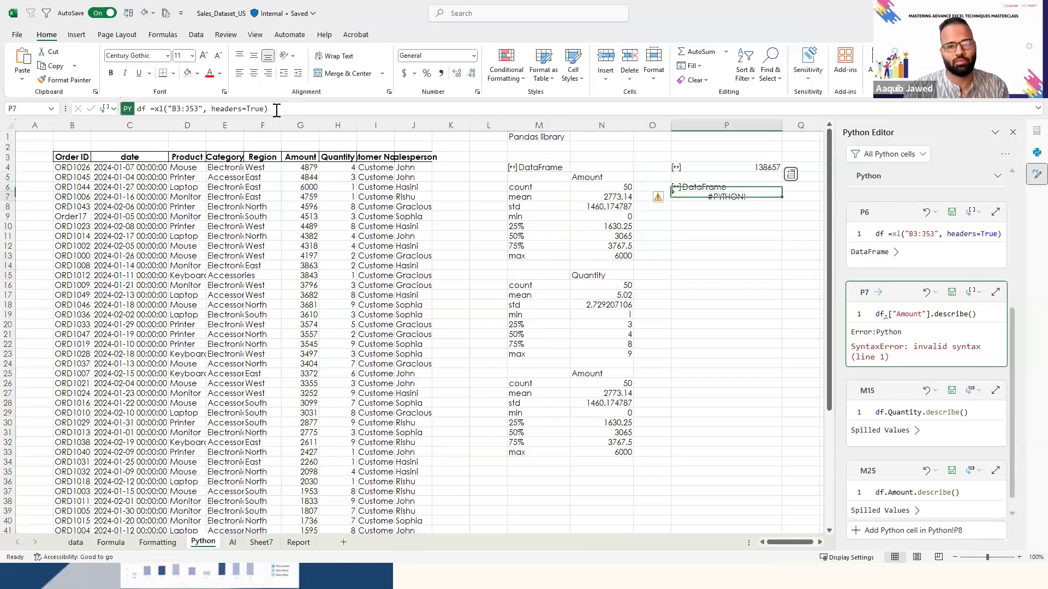
left_click(198, 109)
key("BackSpace")
key("BackSpace")
key("BackSpace")
key("BackSpace")
key("BackSpace")
key("BackSpace")
key("BackSpace")
key("BackSpace")
key("BackSpace")
key("BackSpace")
type("Amount.describe(")
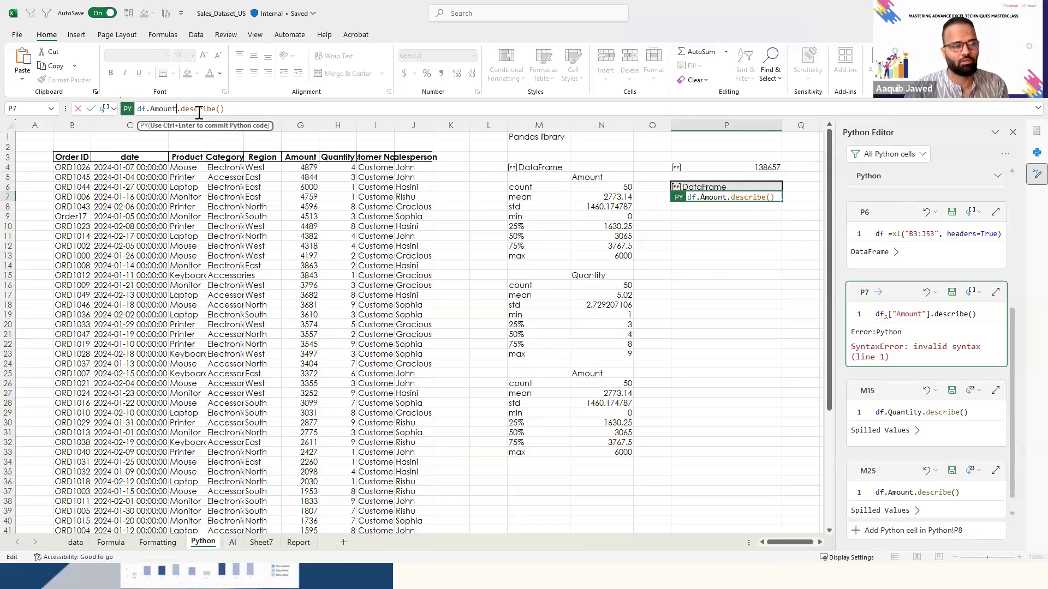
key("ctrl+Return")
- Examine the Python object returned in P7 and the list of fields it offers for extraction
key("Down")
key("Down")
key("Down")
key("Up")
key("Up")
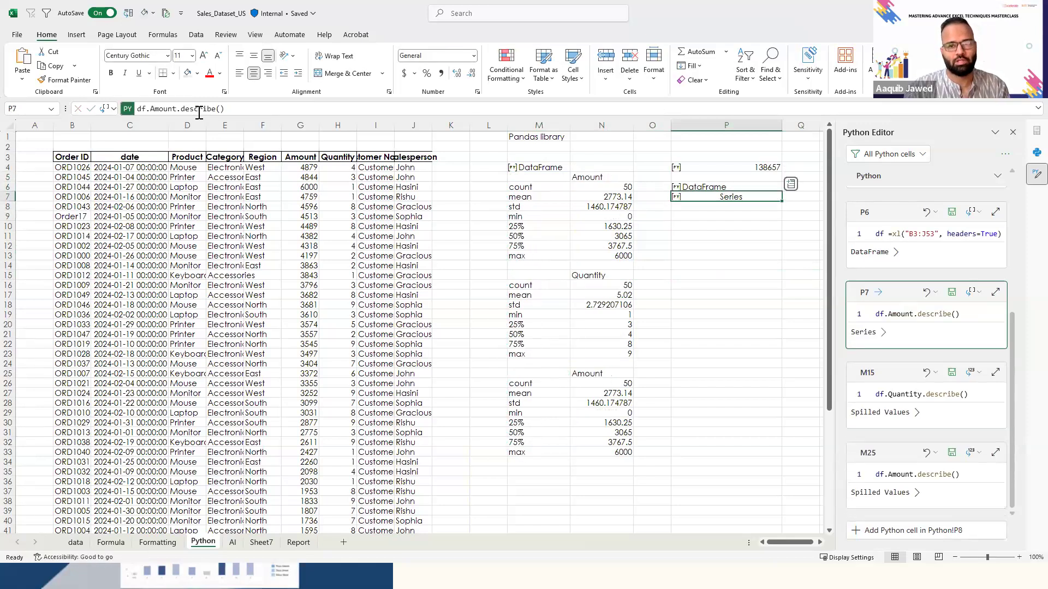
key("Up")
key("Down")
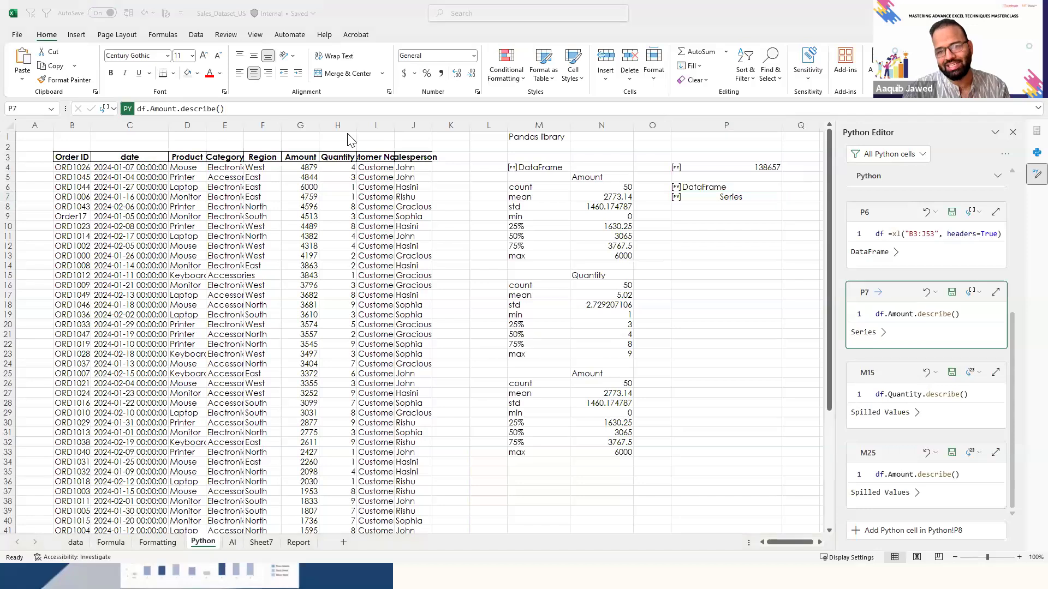
left_click(743, 201)
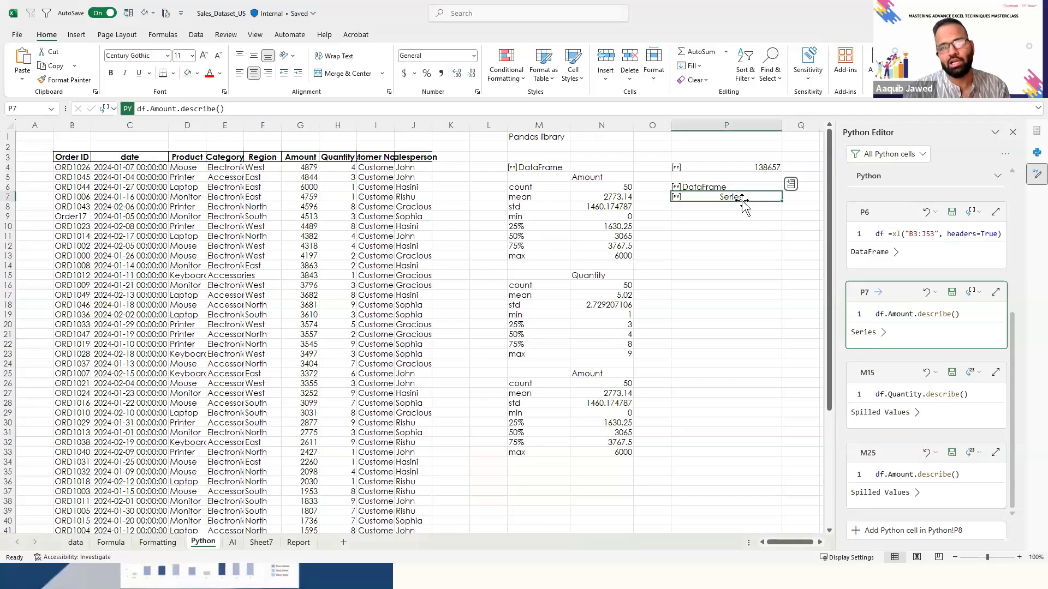
left_click(791, 185)
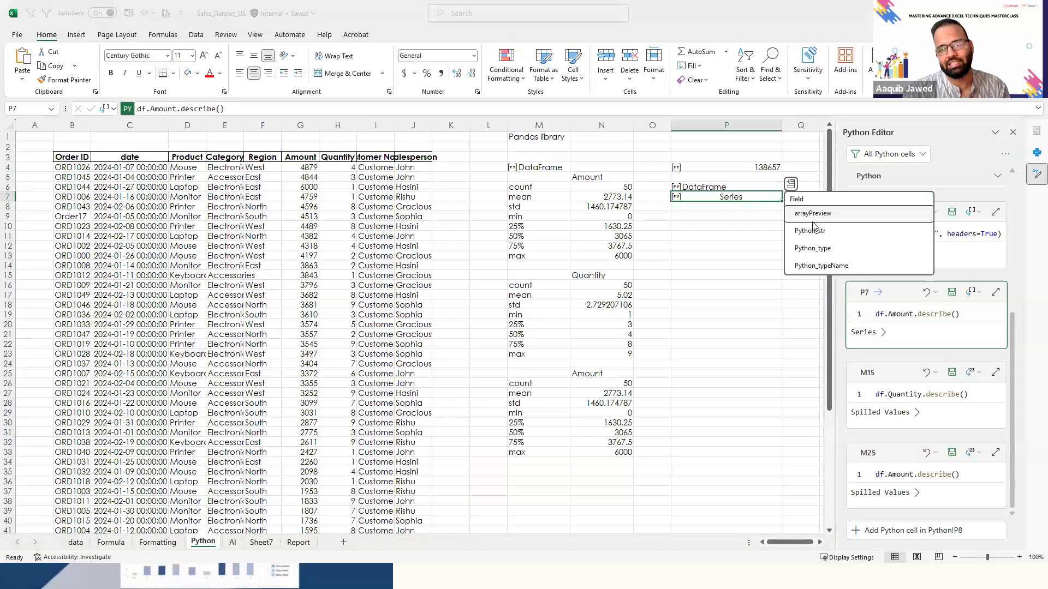
left_click(765, 234)
key("Right")
key("Left")
key("Left")
key("Up")
key("Up")
key("Up")
key("Right")
key("Up")
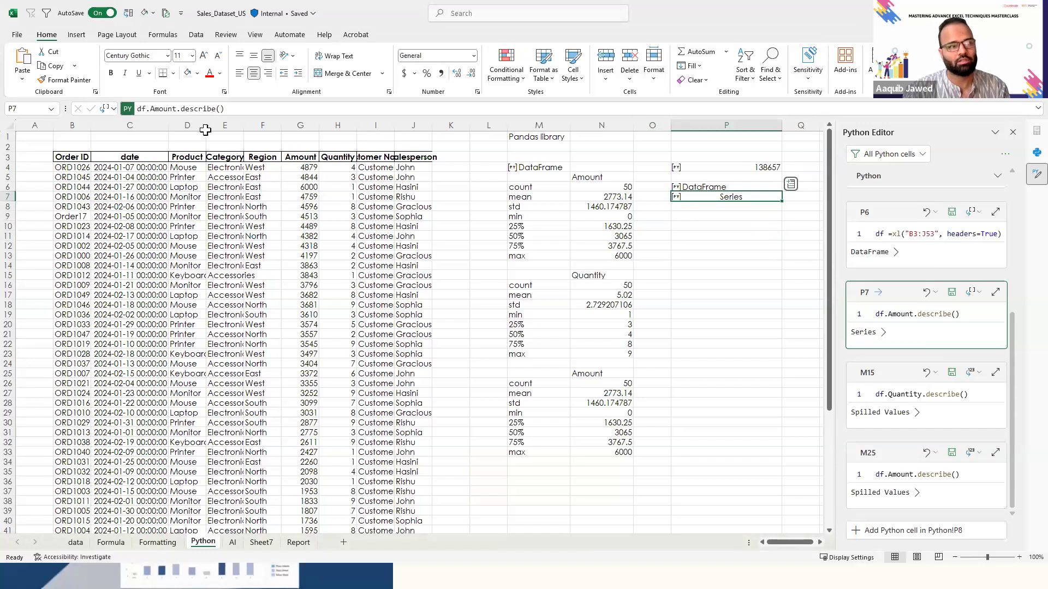
- Set the Python output of P7 to Excel Value and look across the spilled Amount statistics
left_click(114, 109)
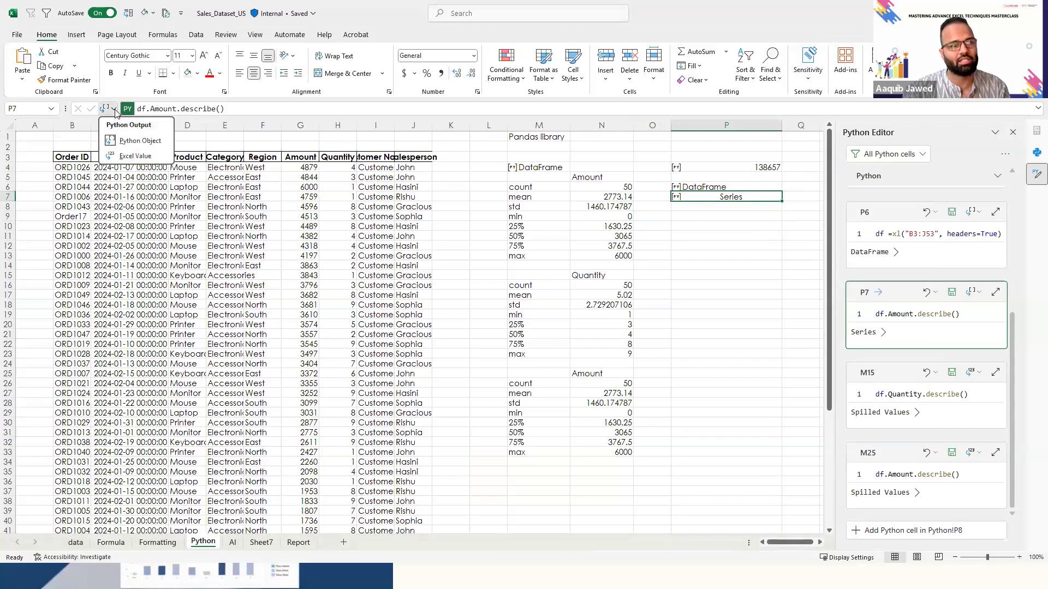
left_click(123, 158)
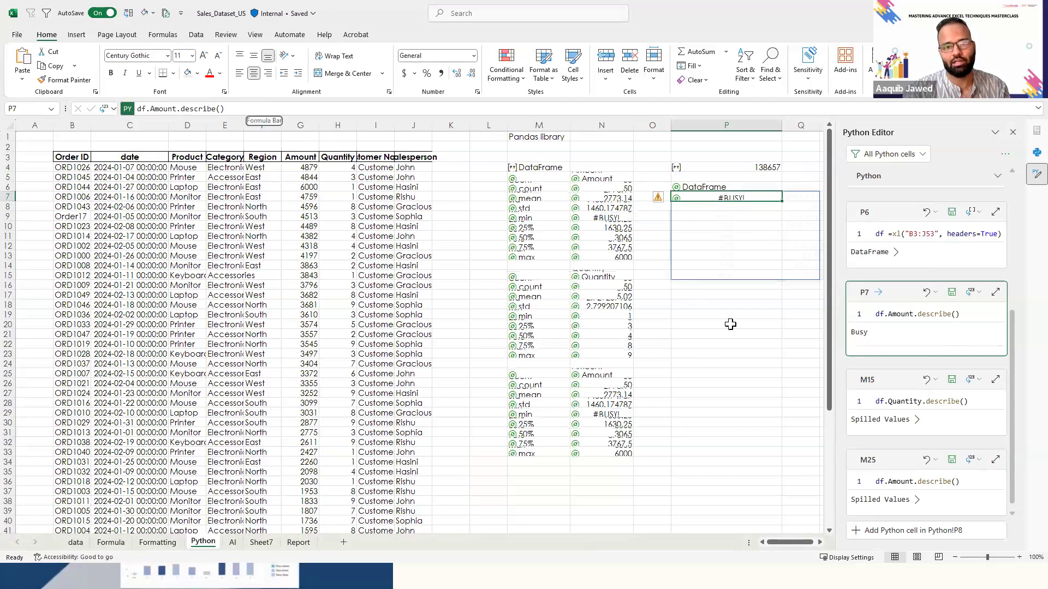
key("Right")
key("Right")
key("Right")
key("Left")
key("Left")
key("Left")
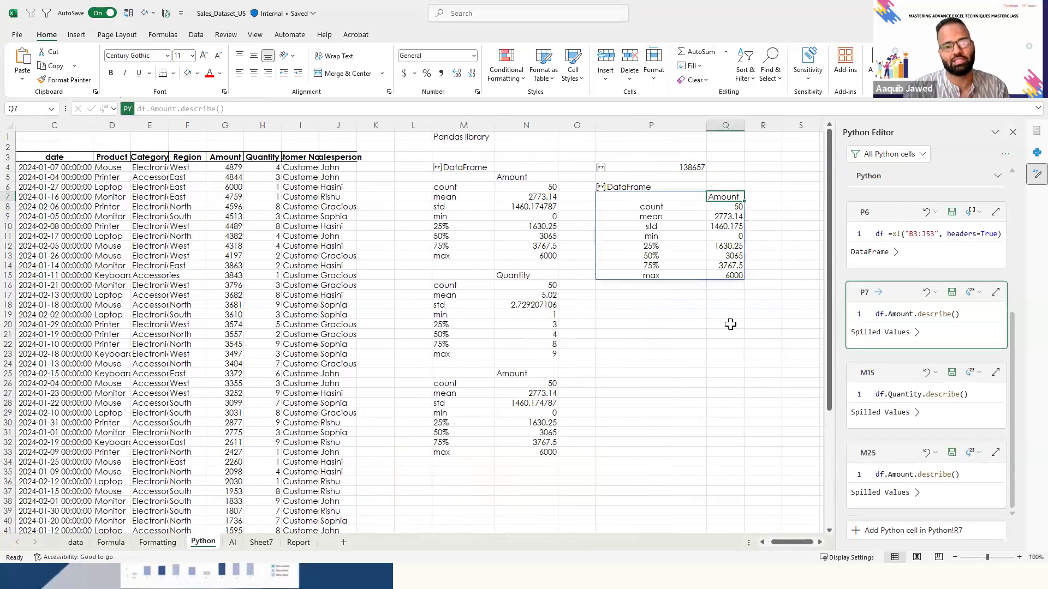
- Review the Amount statistics spilled from P7 and select them together with the DataFrame cell in P6
key("Down")
key("Down")
key("Down")
key("Down")
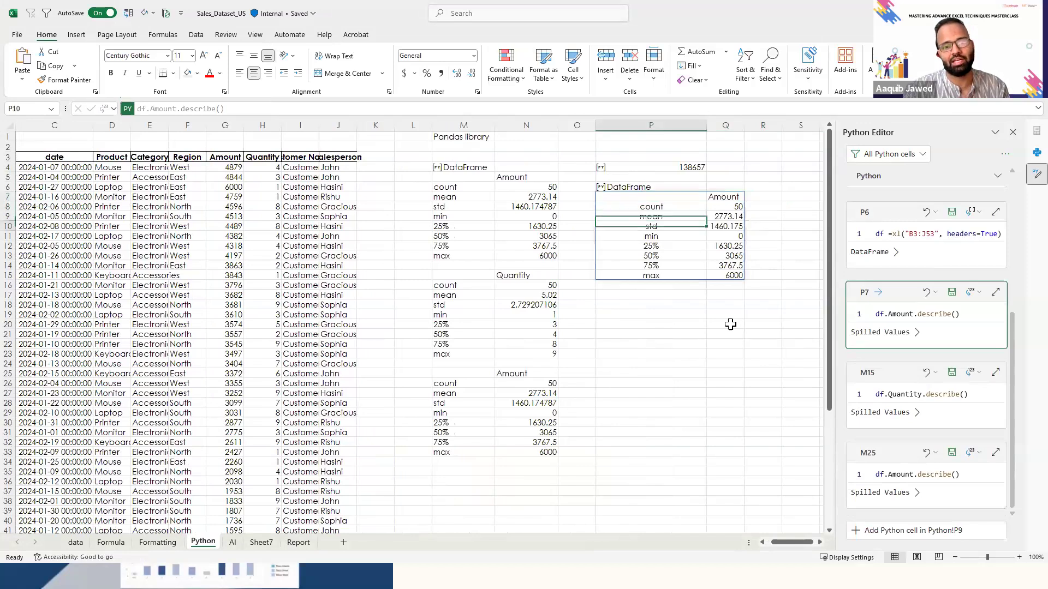
key("Down")
key("Down")
key("Down")
key("Down")
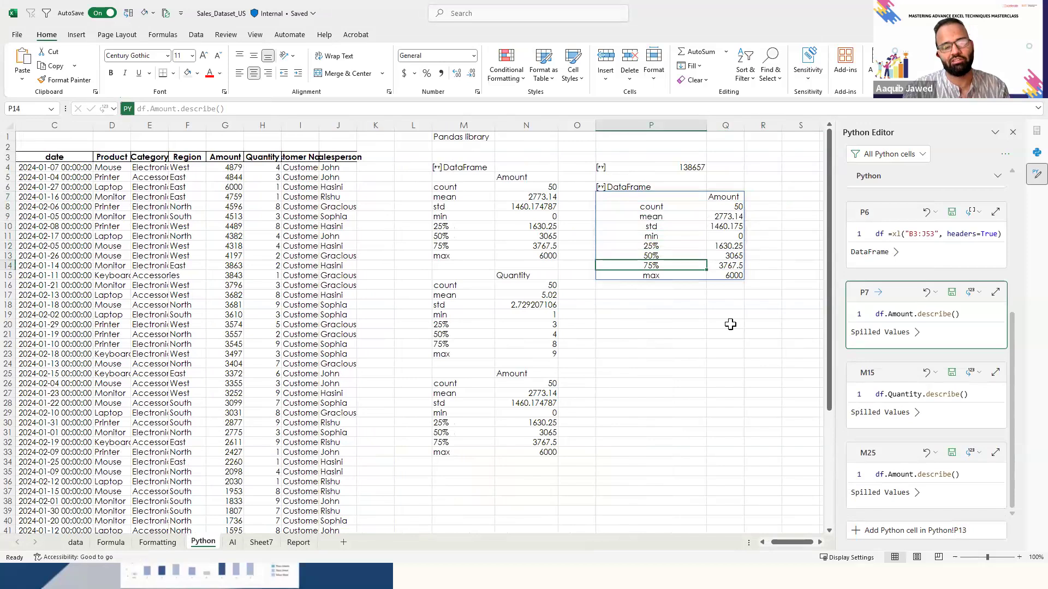
key("shift+Up")
key("shift+Up")
key("shift+Up")
key("shift+Up")
key("shift+Up")
key("shift+Up")
key("shift+Up")
key("shift+Up")
key("shift+Up")
key("shift+Right")
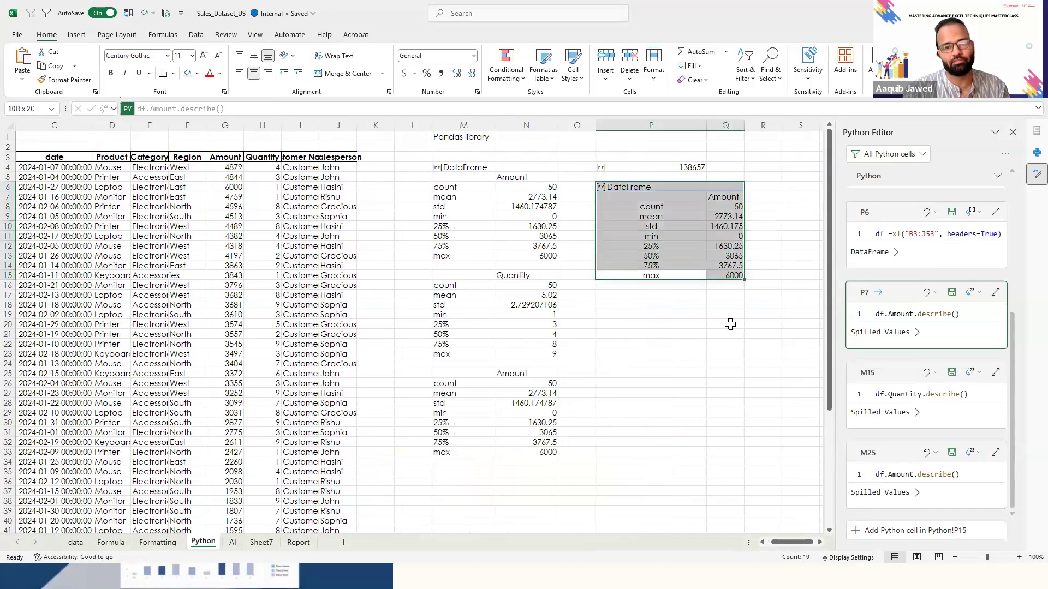
- Create a Python formula in P18 with the code df.Quantity.describe() and run it
key("Down")
key("Down")
key("Down")
key("Down")
key("Up")
type("=")
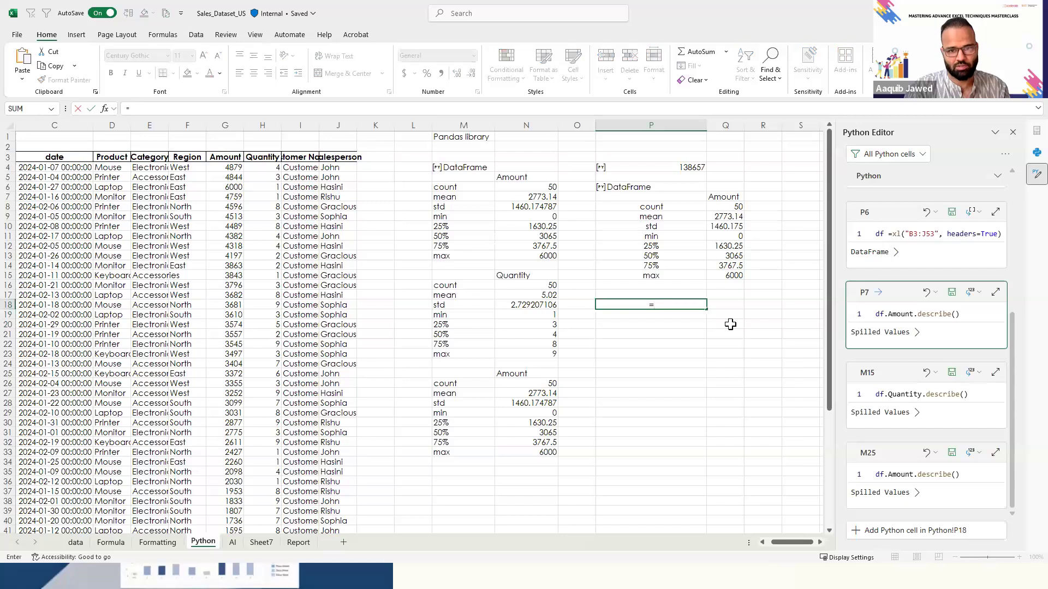
key("Escape")
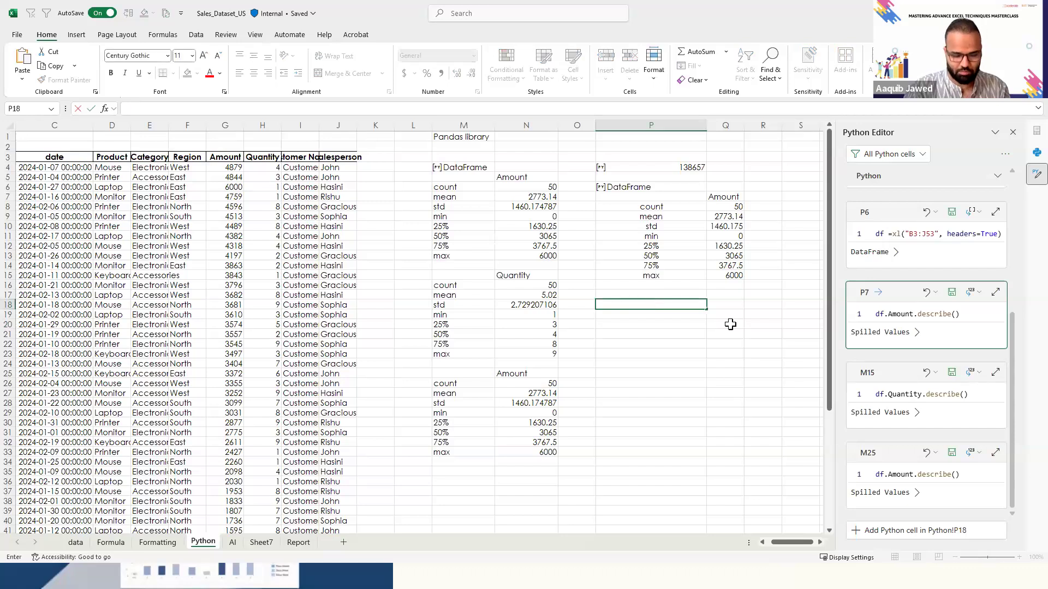
key("BackSpace")
type("py")
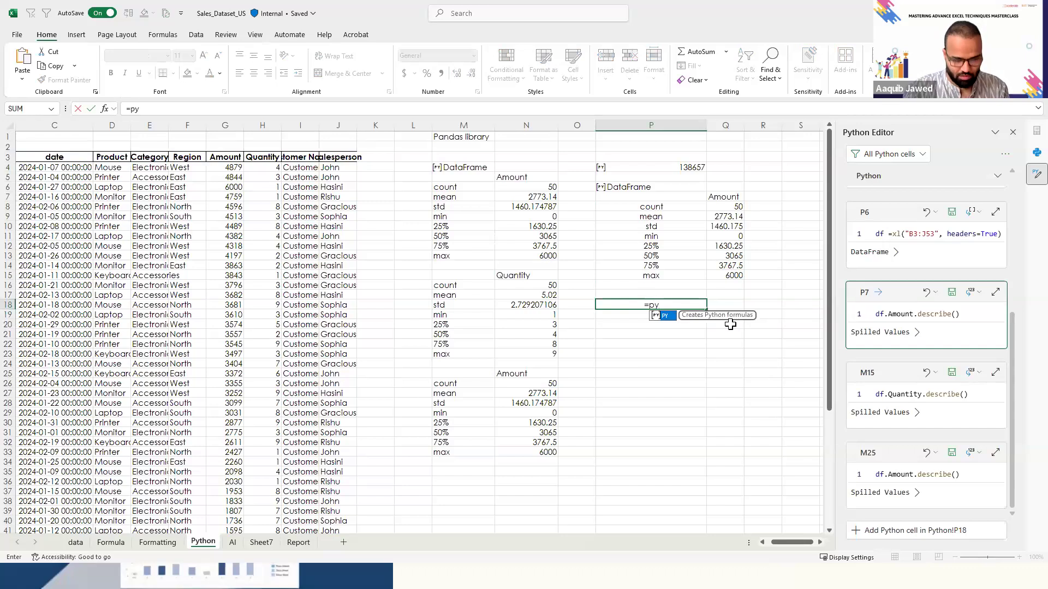
key("Tab")
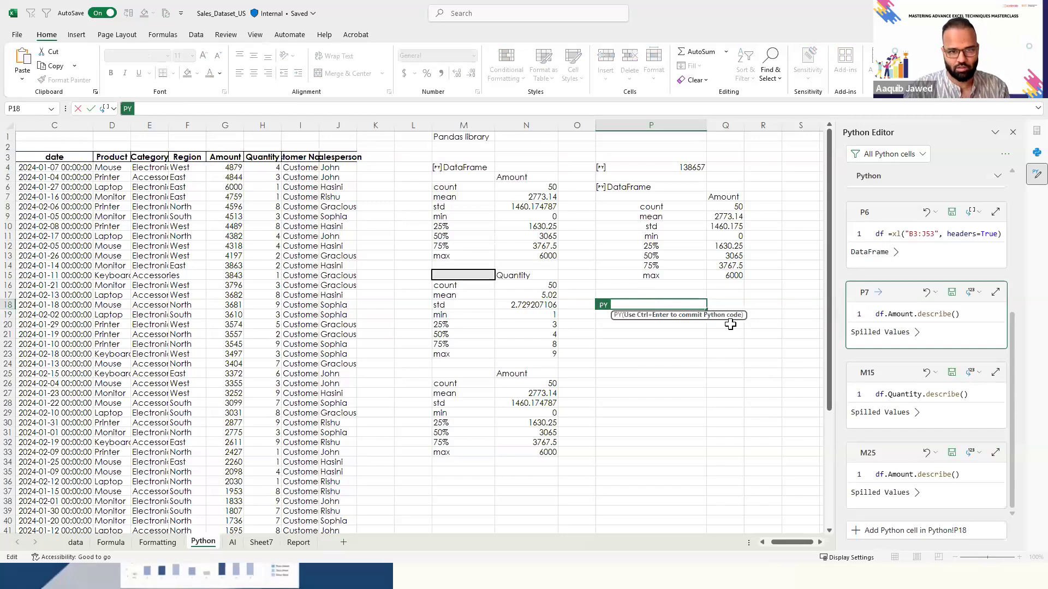
type("df.Quan")
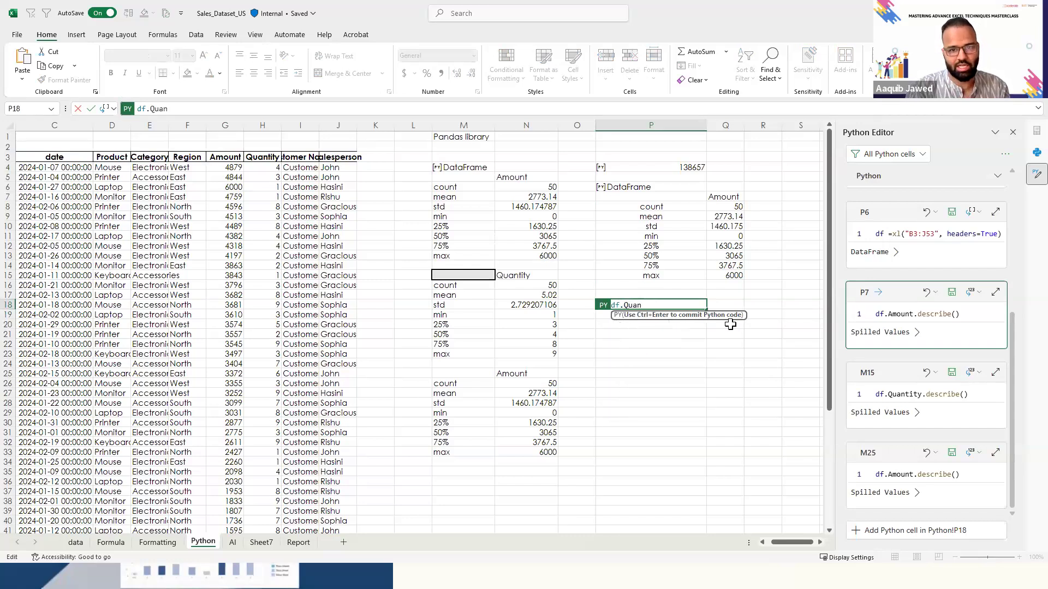
key("BackSpace")
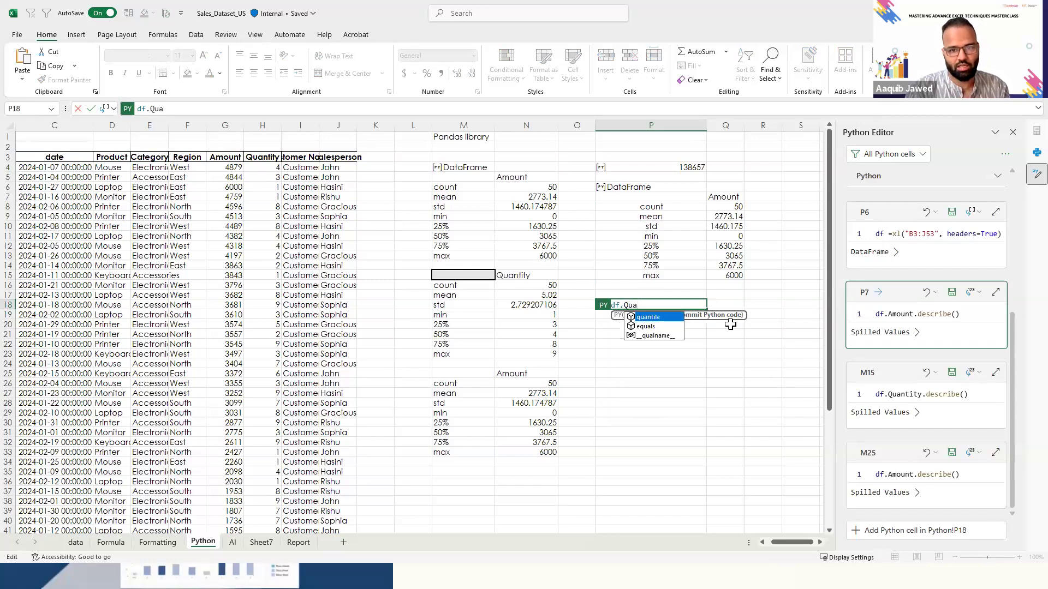
type("nti")
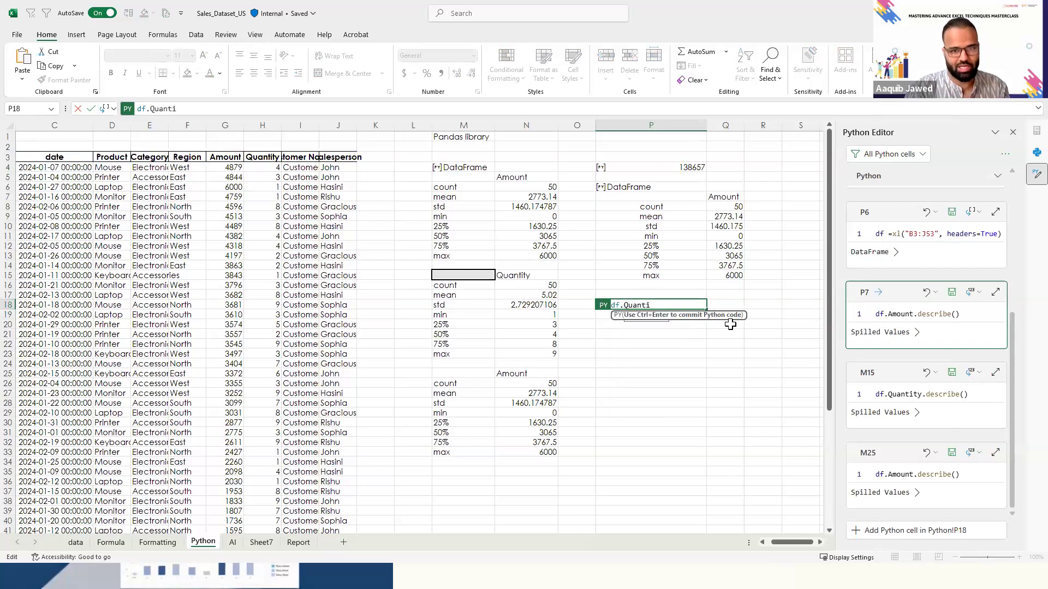
type("ty.de")
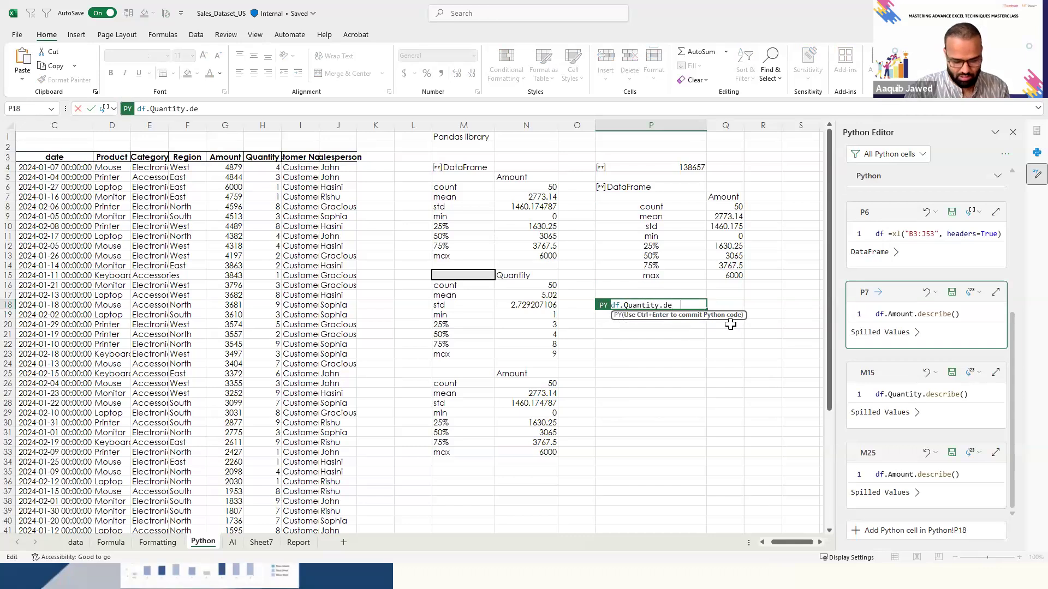
type("scribe()")
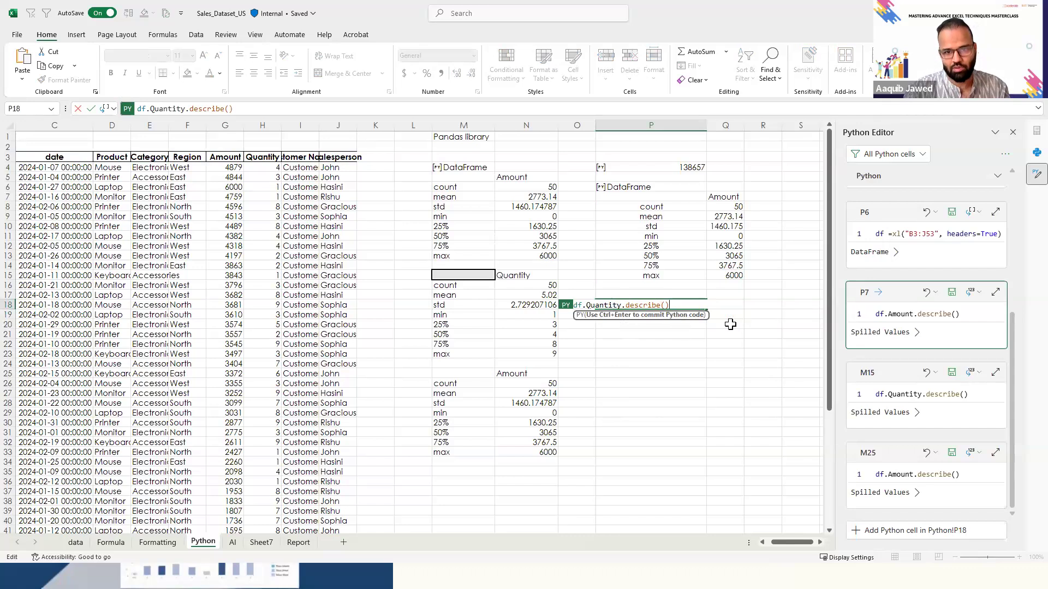
key("ctrl+Return")
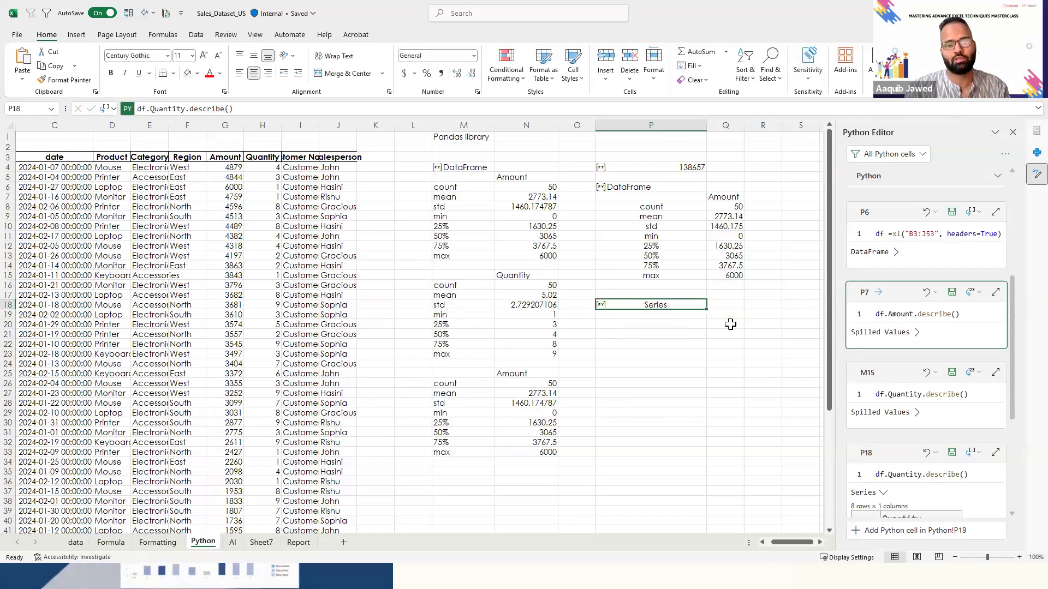
- Set the Python output of P18 to Excel Value and look down the spilled Quantity statistics
left_click(114, 109)
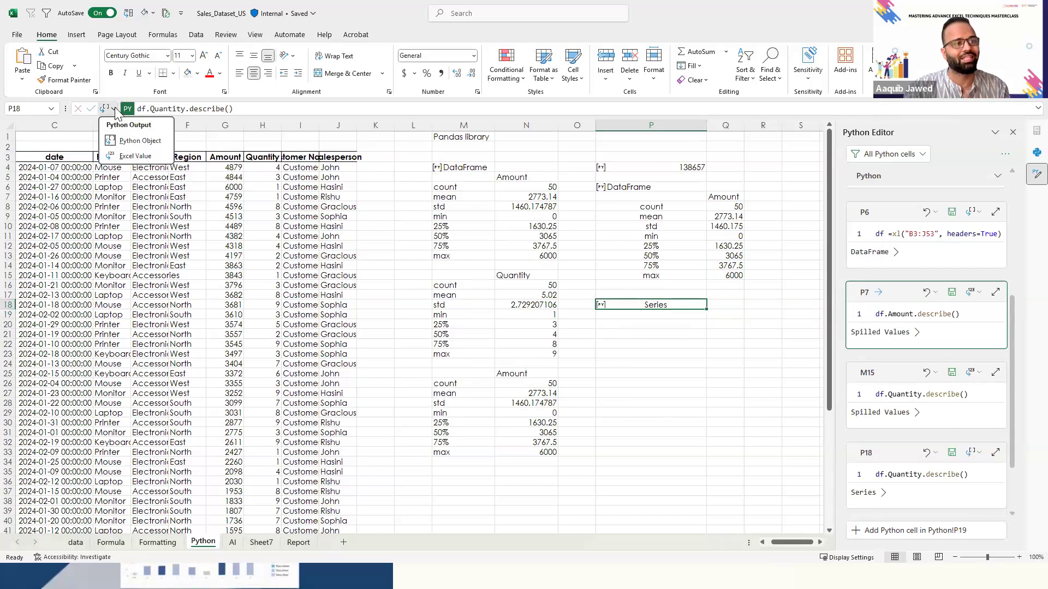
left_click(135, 156)
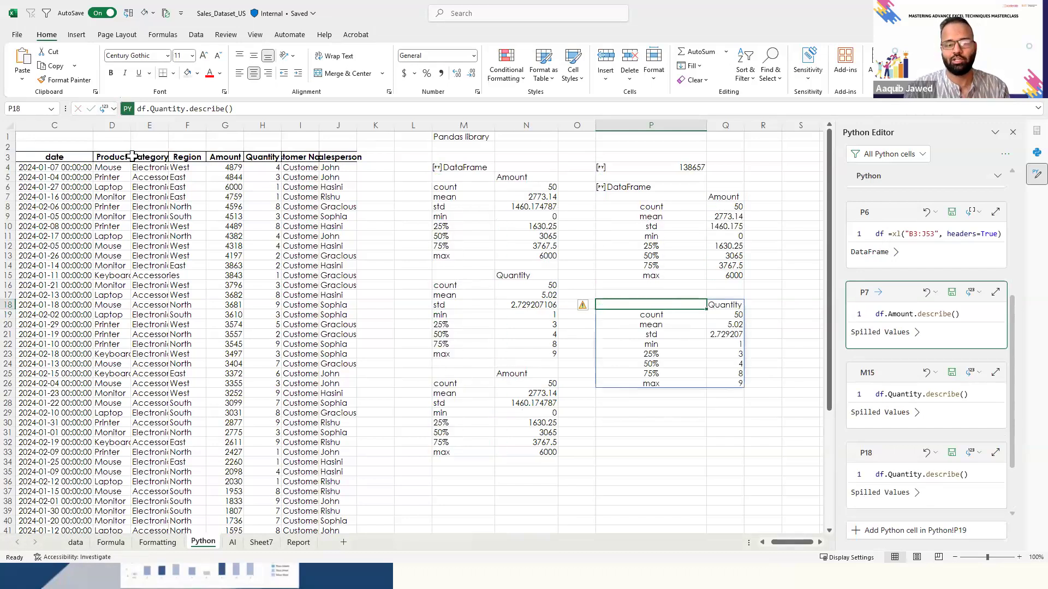
key("Down")
key("Down")
key("Down")
key("Up")
key("Up")
key("Up")
key("Up")
key("Up")
key("Up")
key("Up")
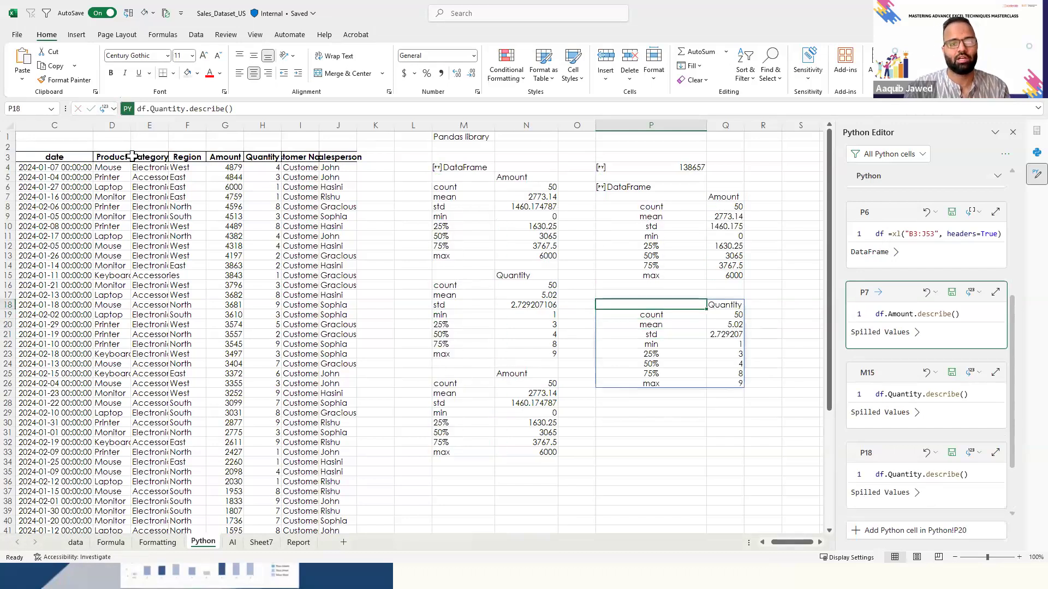
key("Up")
key("Up")
key("Up")
key("Up")
key("Up")
key("Up")
key("Up")
key("Up")
key("Up")
key("Up")
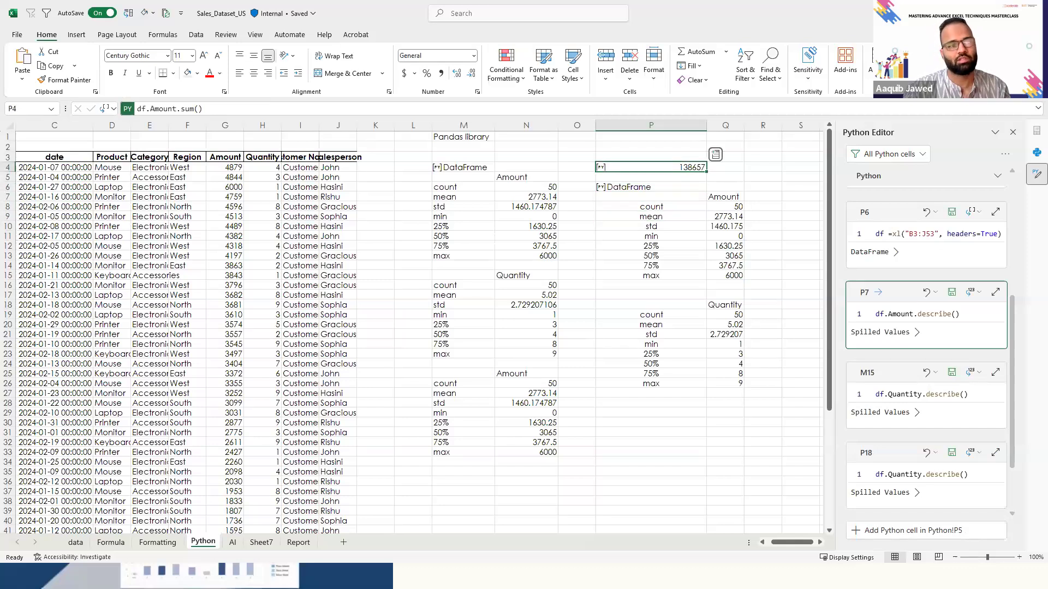
left_click(224, 109)
key("ctrl+a")
key("BackSpace")
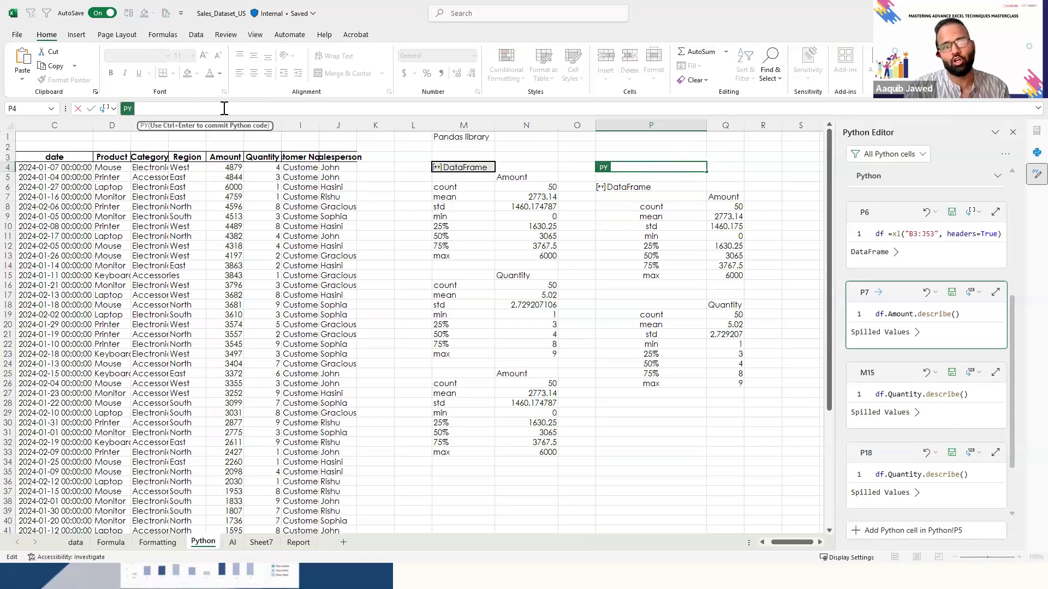
key("Escape")
key("Down")
key("Down")
key("Down")
key("Down")
key("Up")
key("Up")
key("Down")
key("Down")
key("Down")
key("Down")
key("Down")
key("Down")
key("Down")
key("Down")
key("Down")
key("Down")
key("Down")
key("Down")
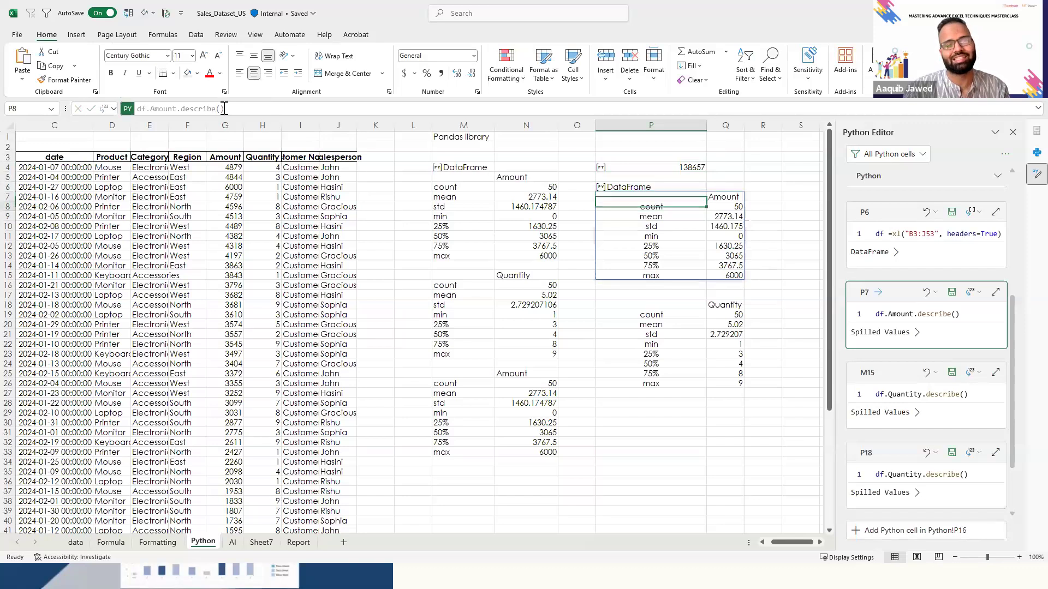
- Create a Python formula in P29 that totals the Amount column with df.Amount.sum() and run it
key("Down")
key("Down")
key("Down")
key("Down")
key("Down")
key("Down")
key("Down")
key("Down")
key("Down")
key("Down")
key("Down")
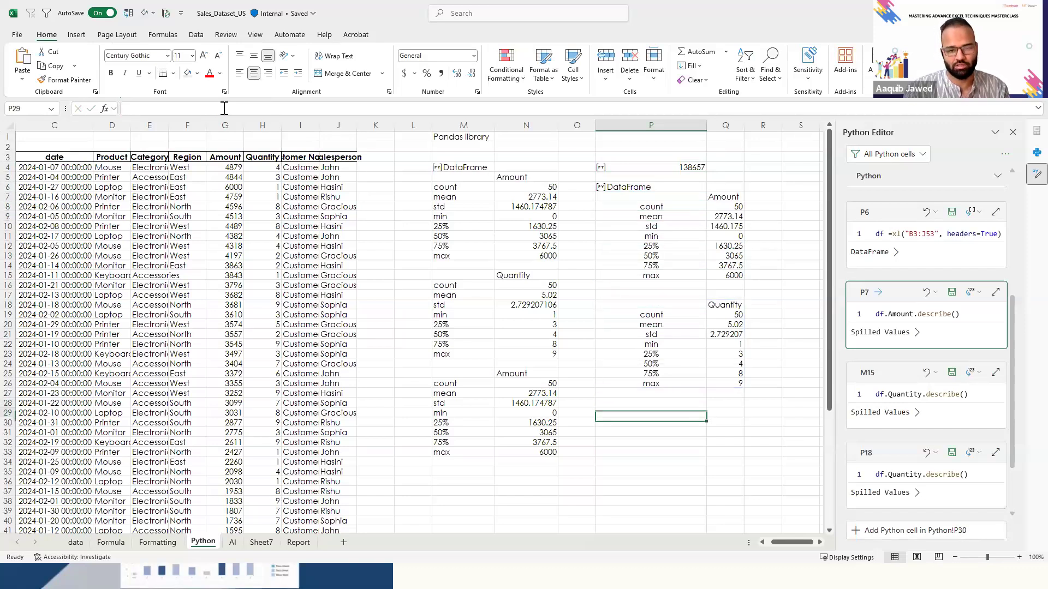
type("=df.Amo")
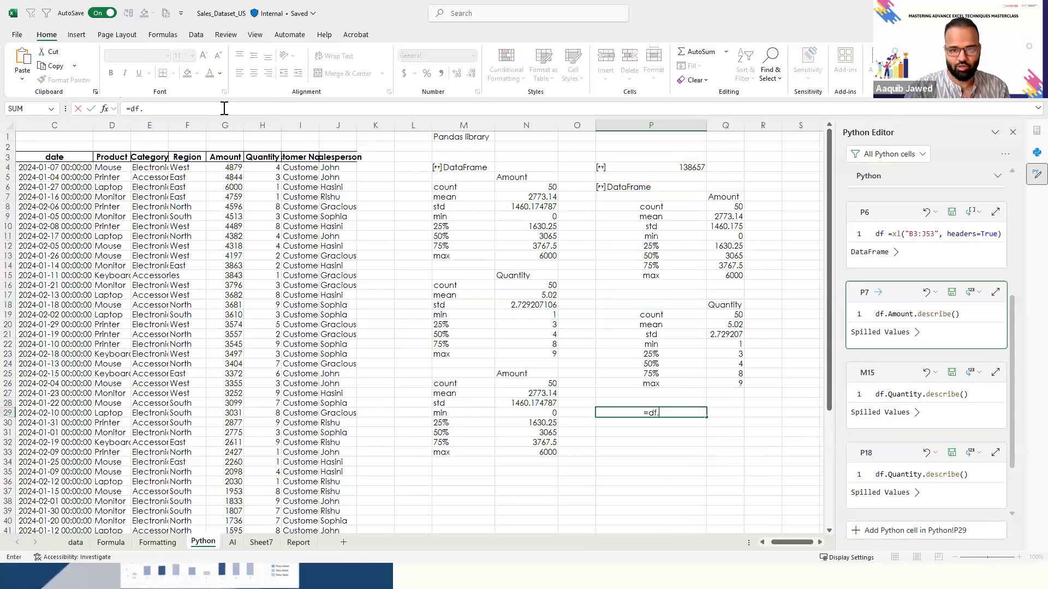
key("BackSpace")
key("BackSpace")
key("BackSpace")
key("BackSpace")
key("BackSpace")
key("BackSpace")
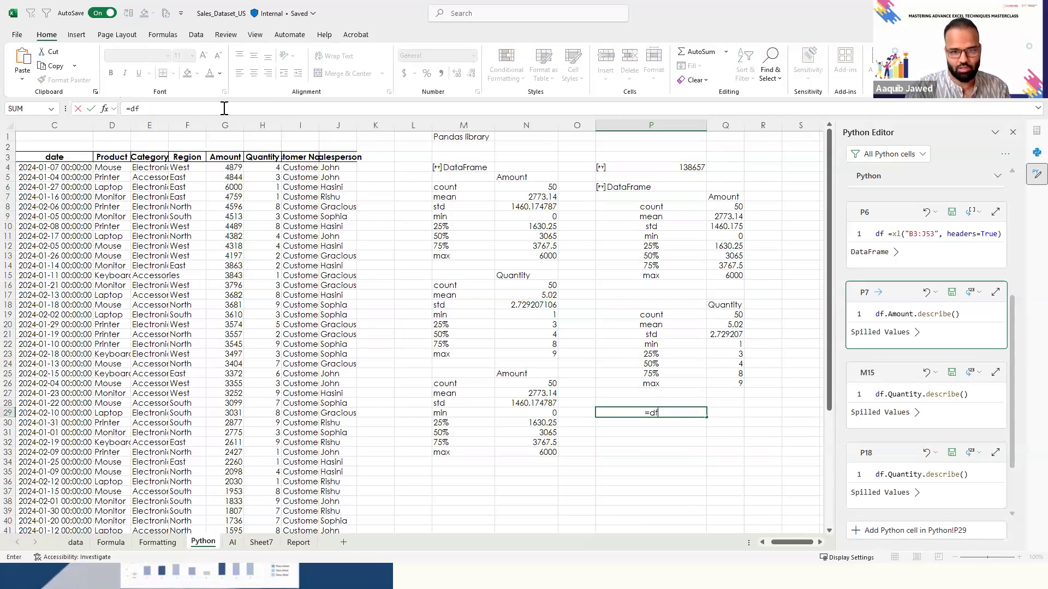
type("py")
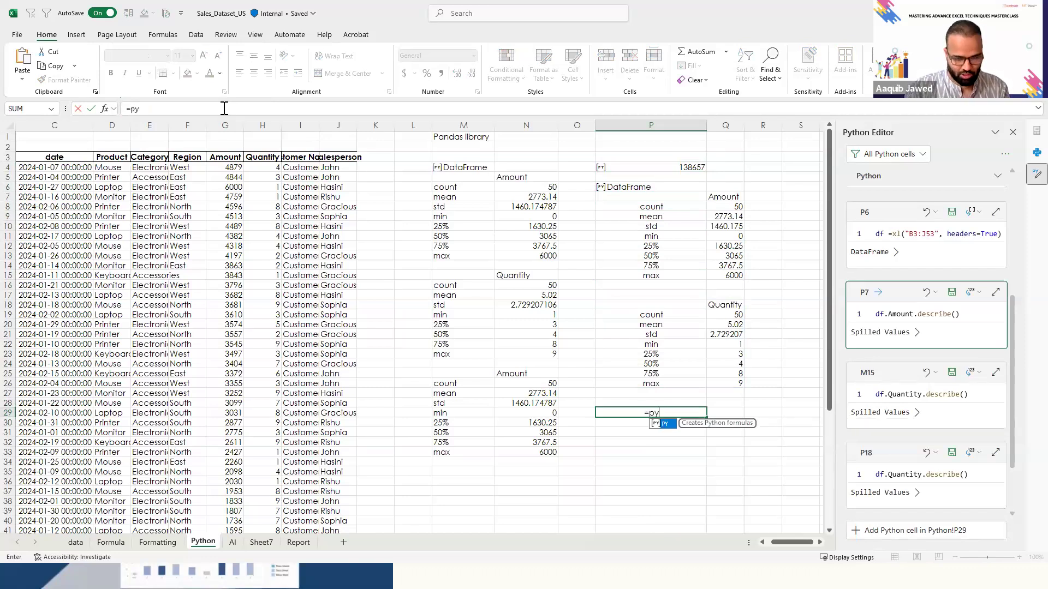
key("Tab")
type("df.Amount")
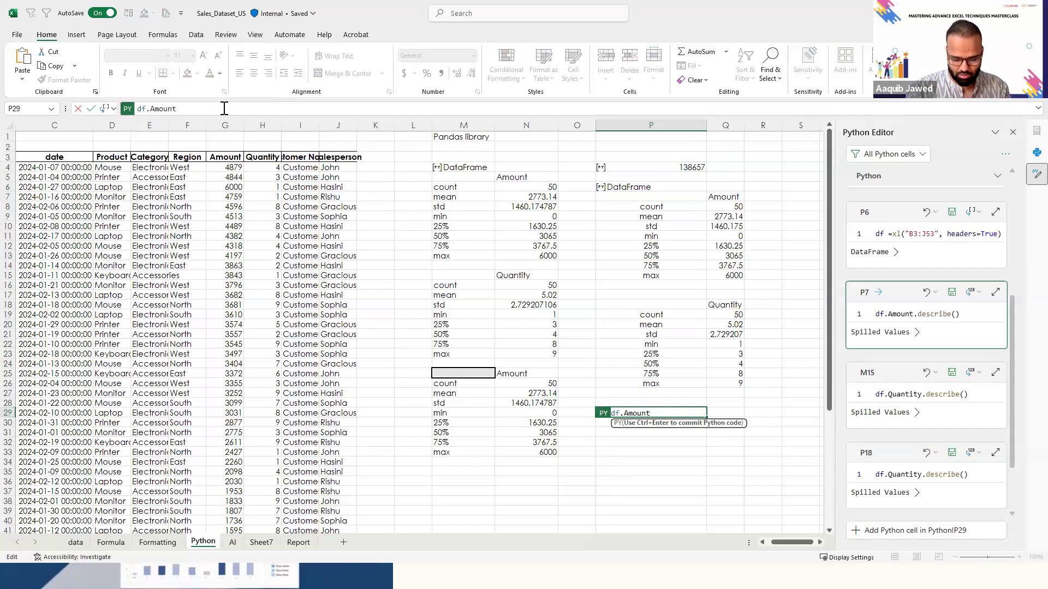
type(">Sum")
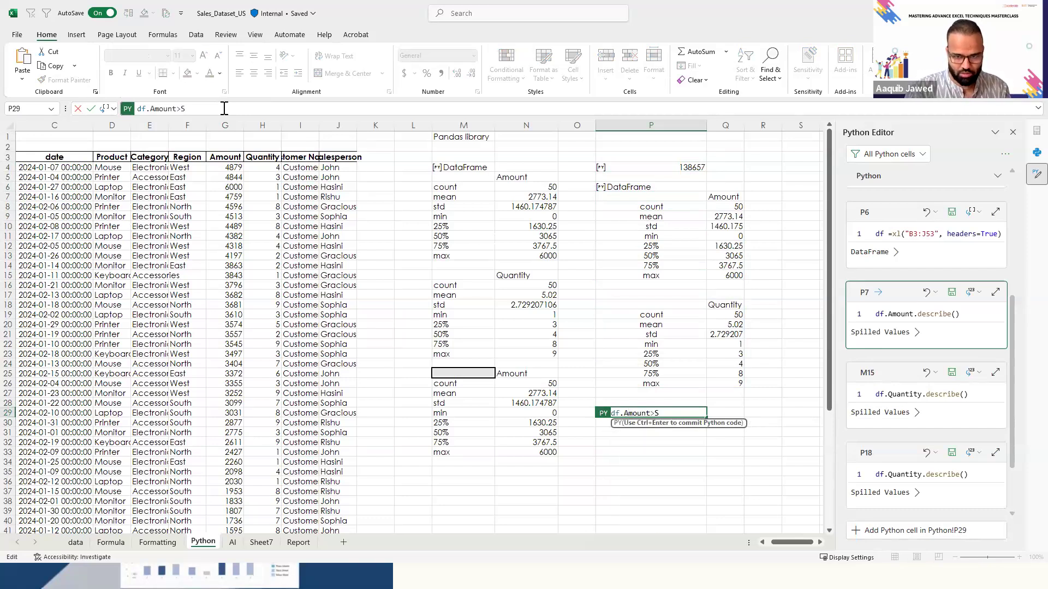
key("BackSpace")
key("BackSpace")
key("BackSpace")
key("BackSpace")
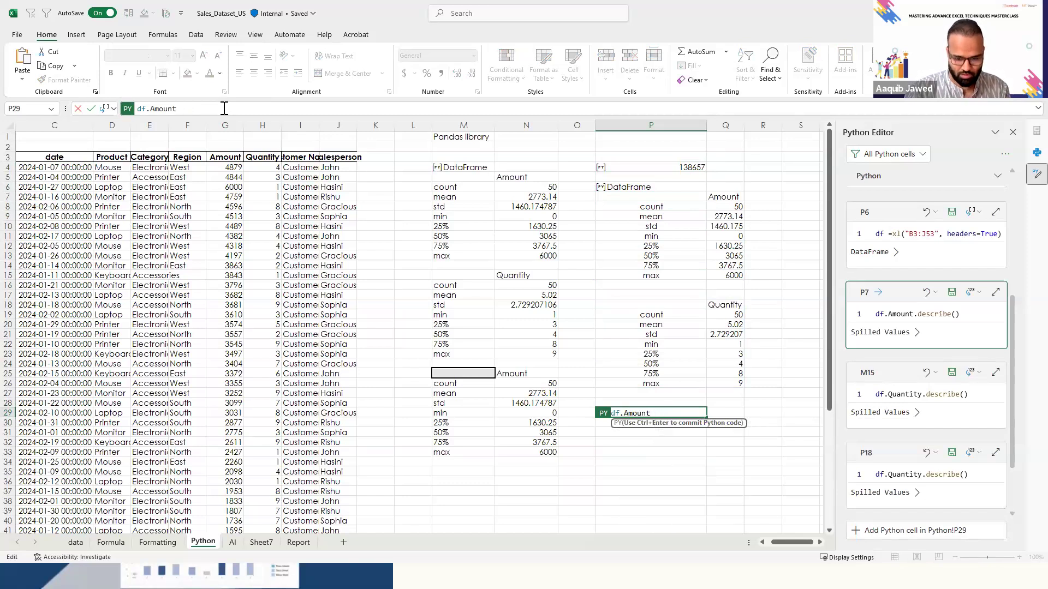
type(".sum")
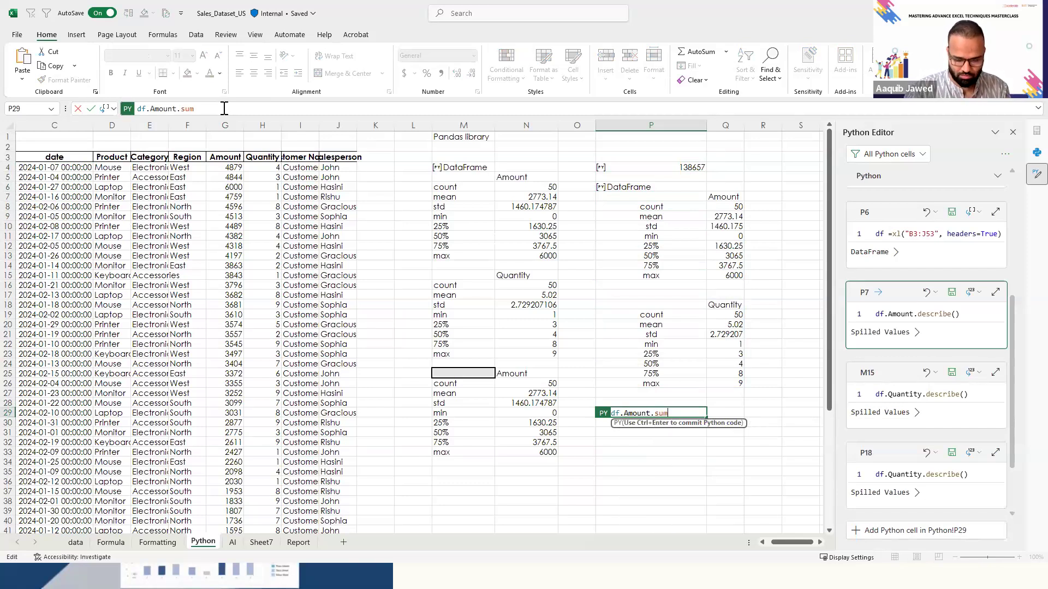
type("()")
key("ctrl+Return")
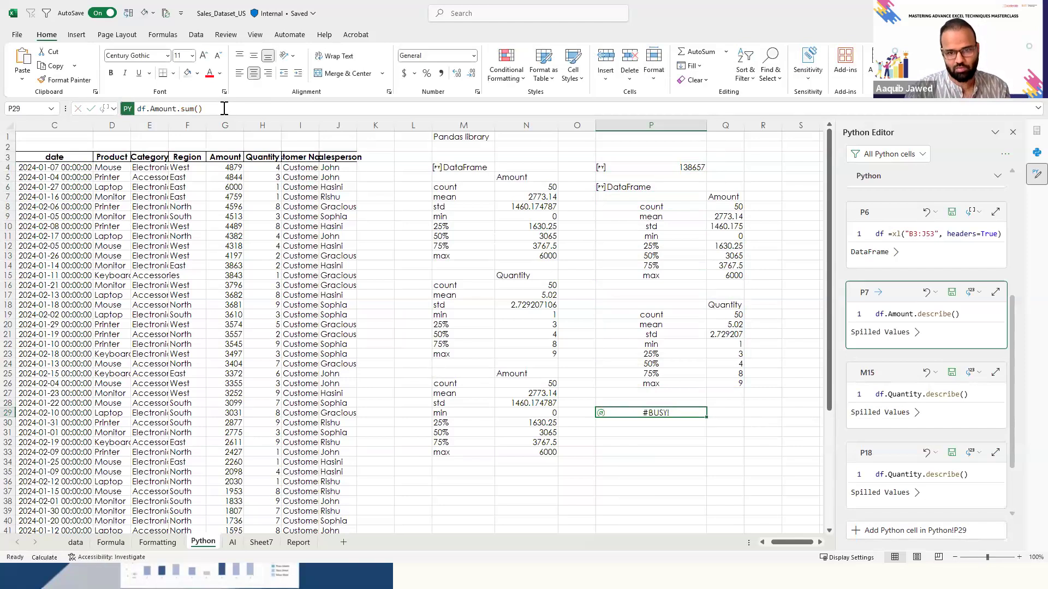
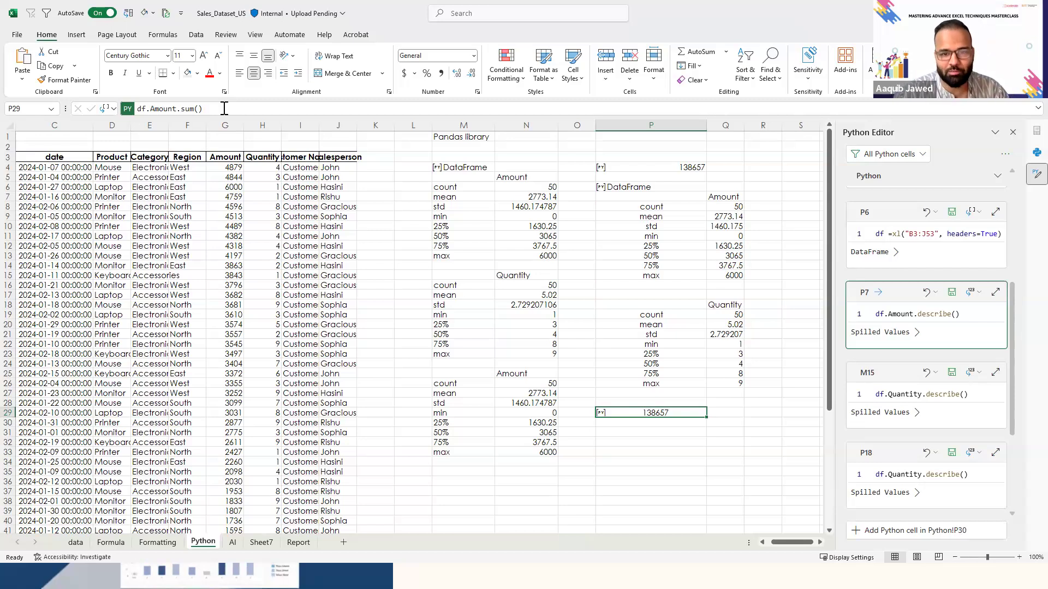
key("Left")
key("Left")
key("Right")
key("Right")
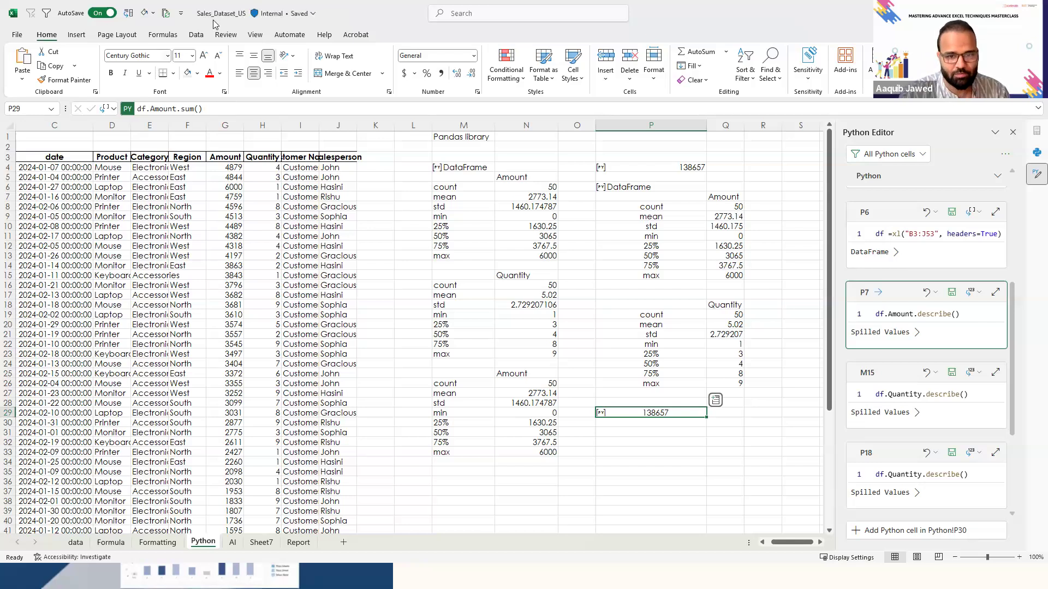
left_click(270, 229)
key("Left")
key("Left")
key("Left")
key("Left")
key("Left")
key("Left")
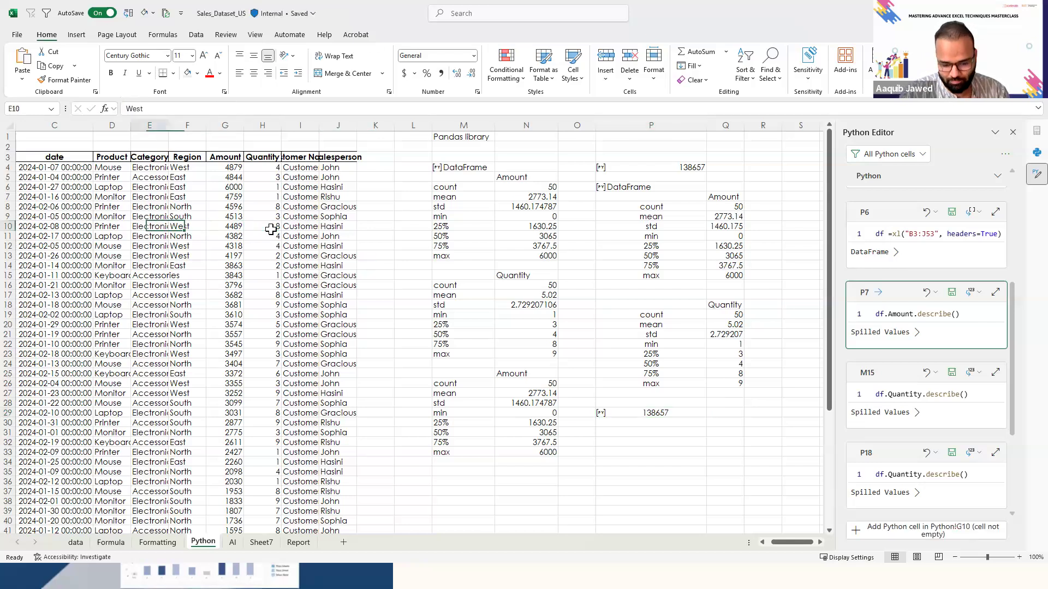
key("Right")
key("Left")
key("ctrl+Up")
key("ctrl+shift+Right")
key("ctrl+shift+Down")
key("ctrl+Up")
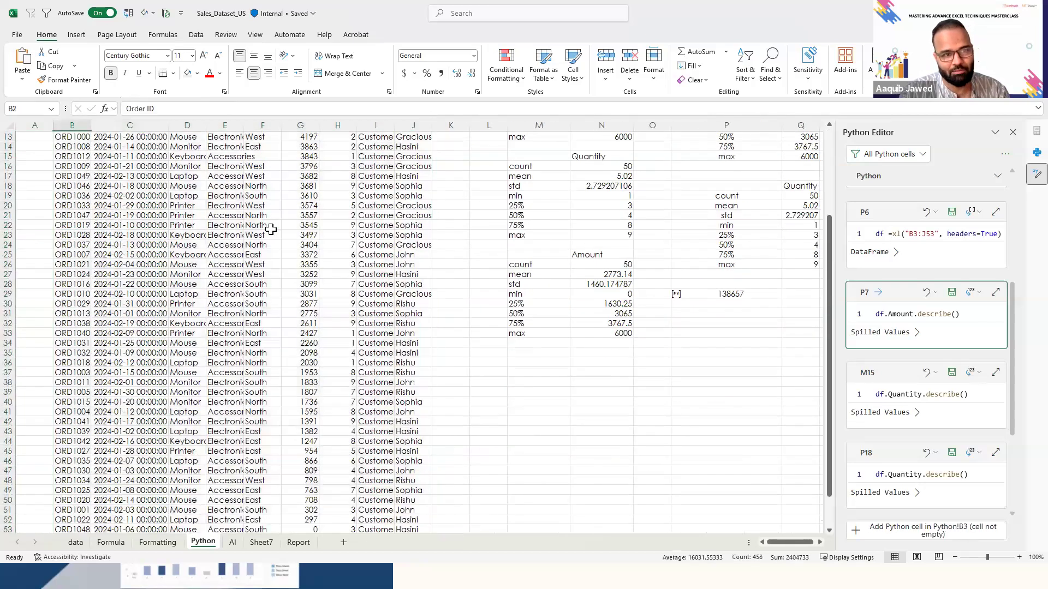
key("Right")
key("shift+Right")
key("shift+Right")
key("Right")
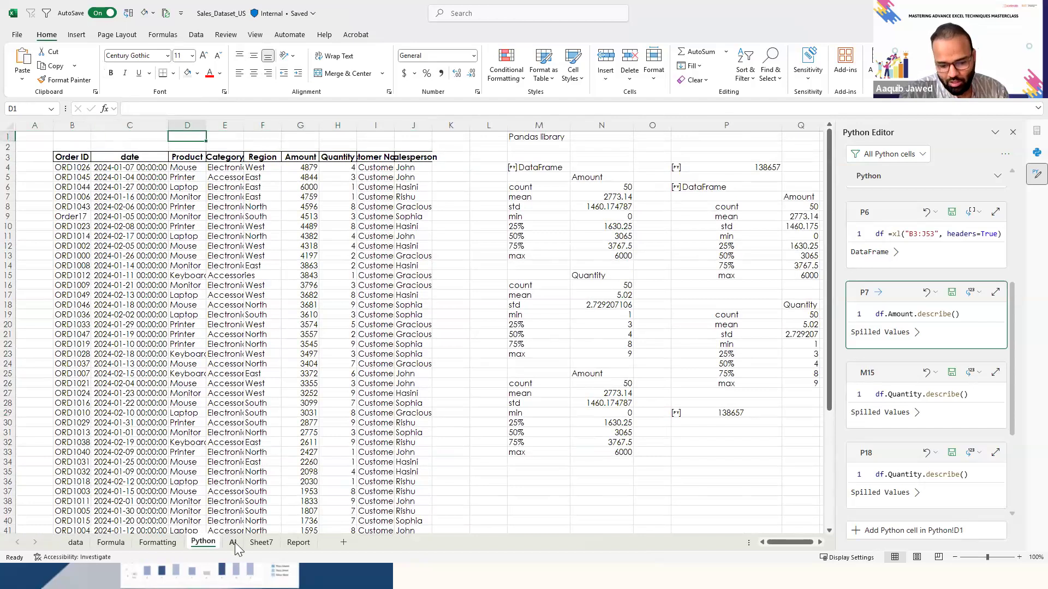
- Switch to the AI sheet and clear all contents of the Sequence column K
left_click(235, 543)
left_click(201, 396)
key("Right")
key("Right")
key("Right")
key("Right")
key("Right")
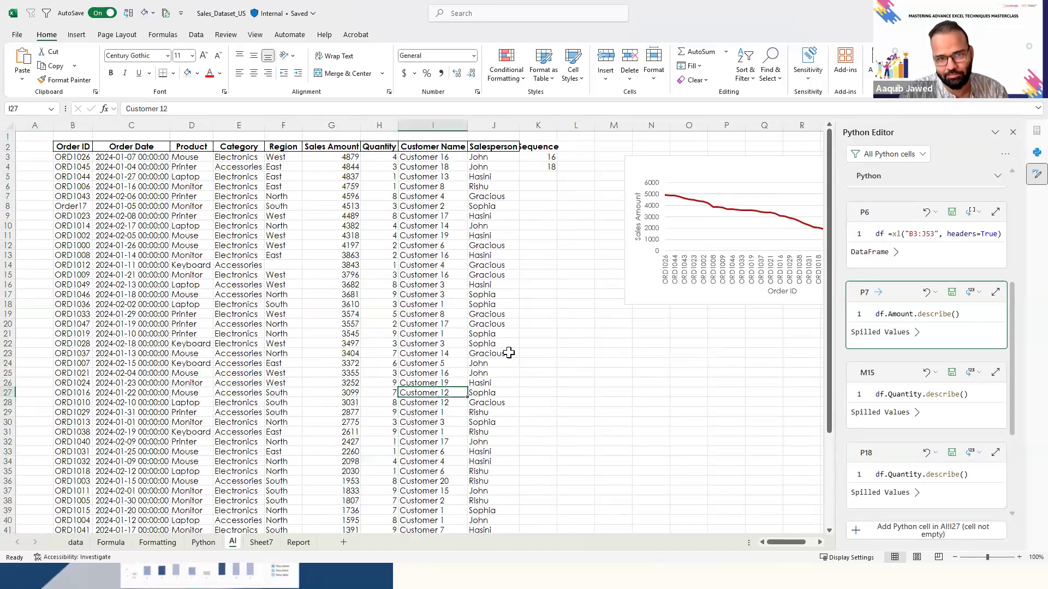
left_click(550, 157)
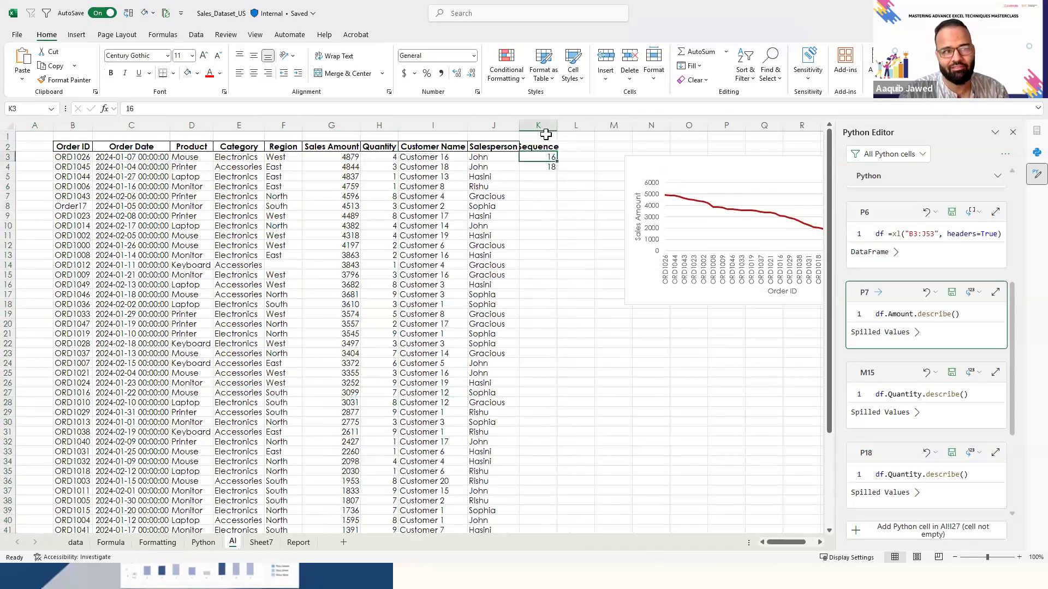
left_click(546, 123)
key("Delete")
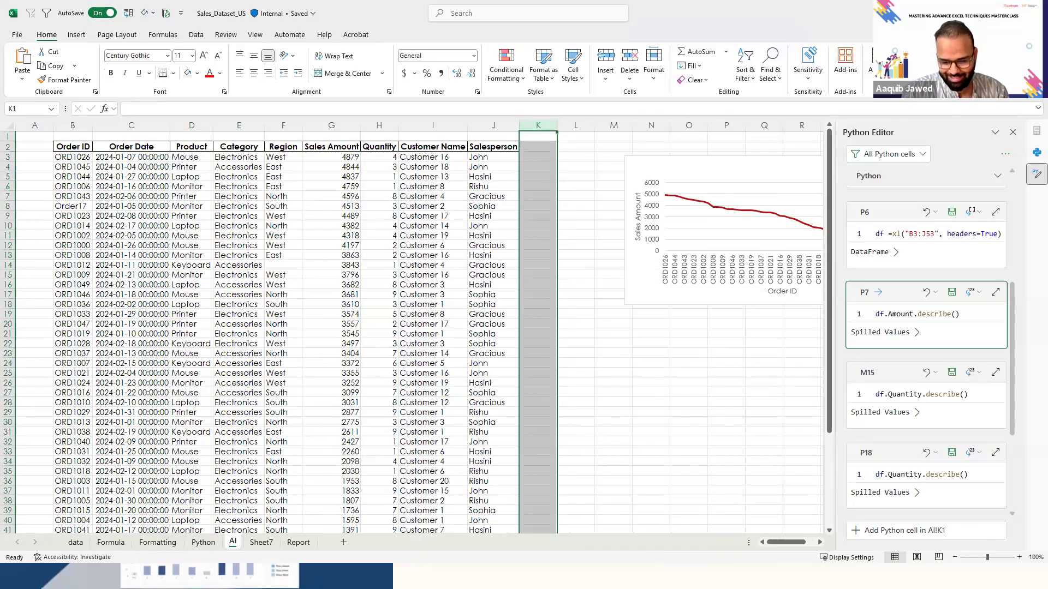
key("alt+Tab")
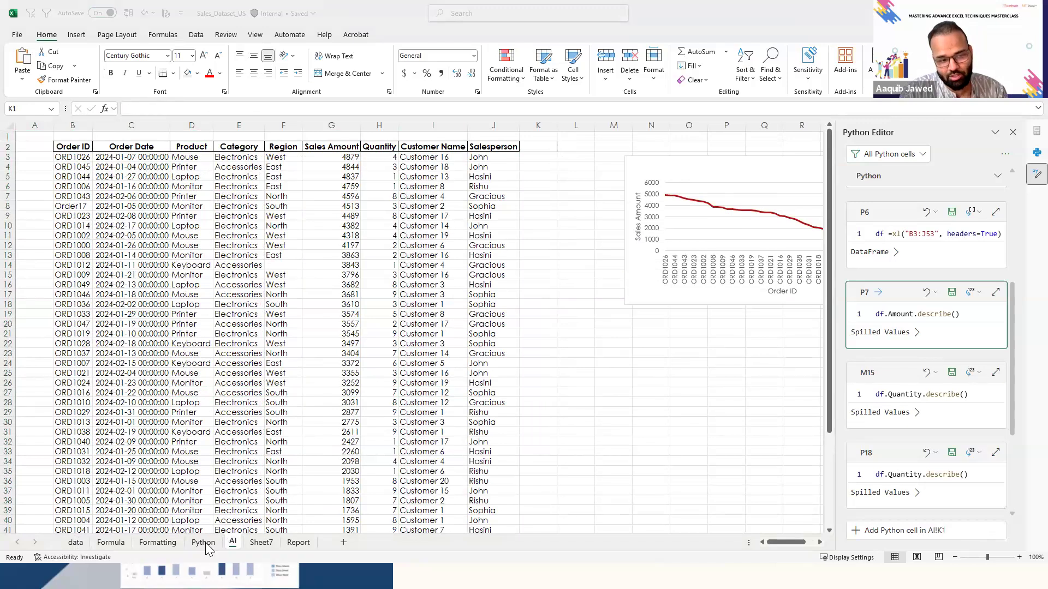
key("alt+Tab")
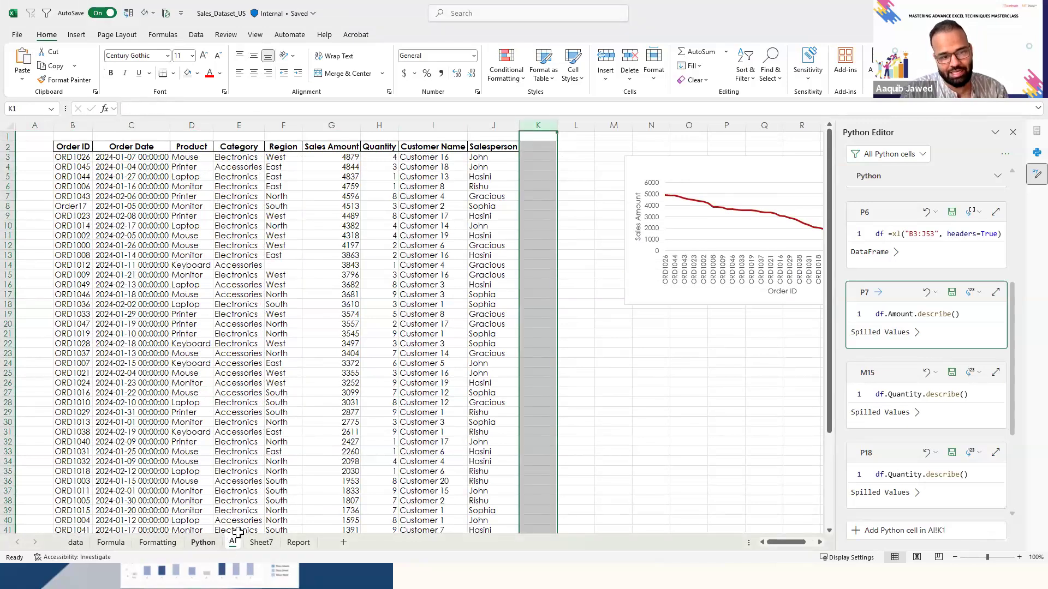
left_click(279, 349)
key("Right")
key("Right")
key("Right")
key("Right")
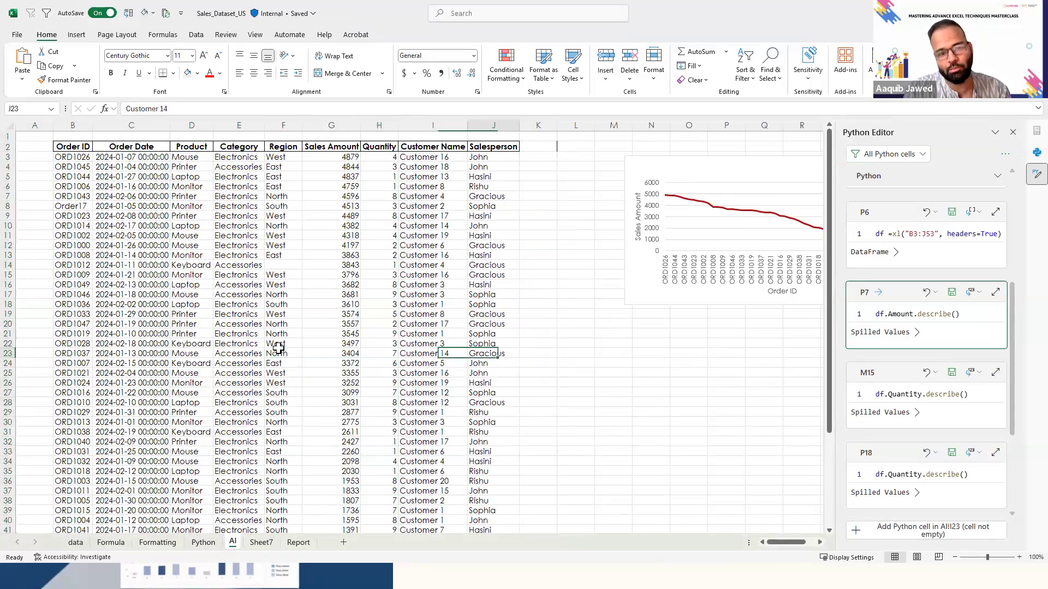
key("ctrl+Up")
key("Left")
key("Left")
key("Left")
key("Left")
key("Left")
key("Left")
key("Left")
key("Left")
key("Left")
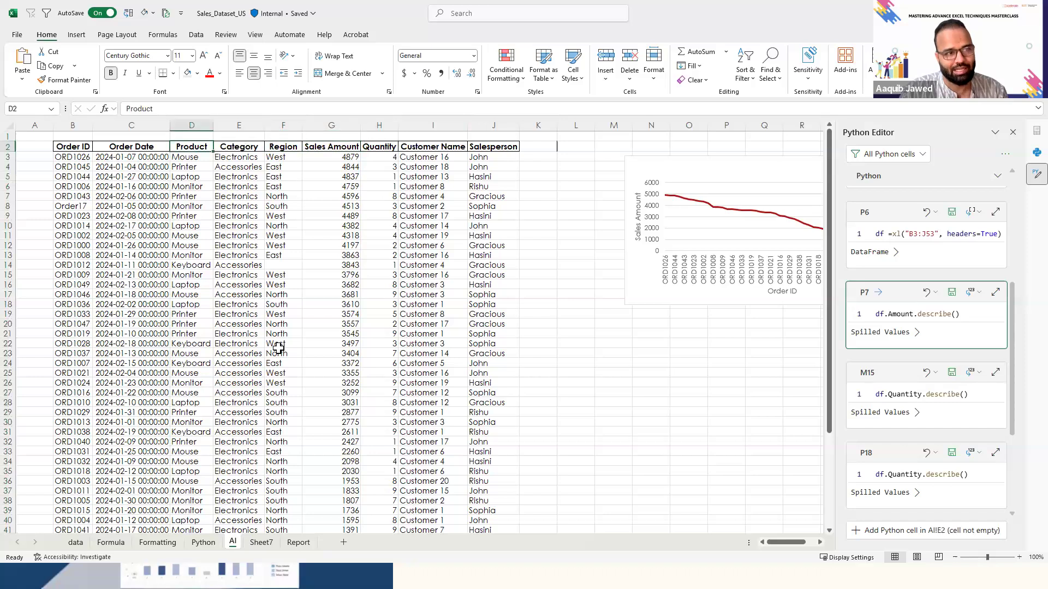
key("Right")
key("ctrl+shift+Right")
key("ctrl+shift+Down")
key("Up")
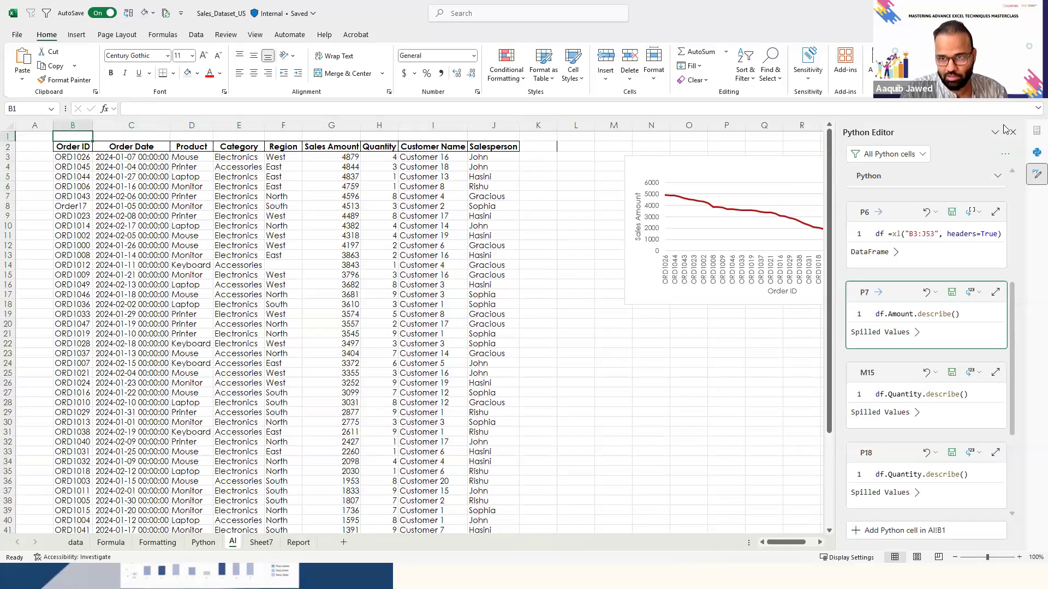
- Delete the Sales Amount line chart from the AI sheet and close the Python Editor and Python in Excel panes
left_click(1012, 132)
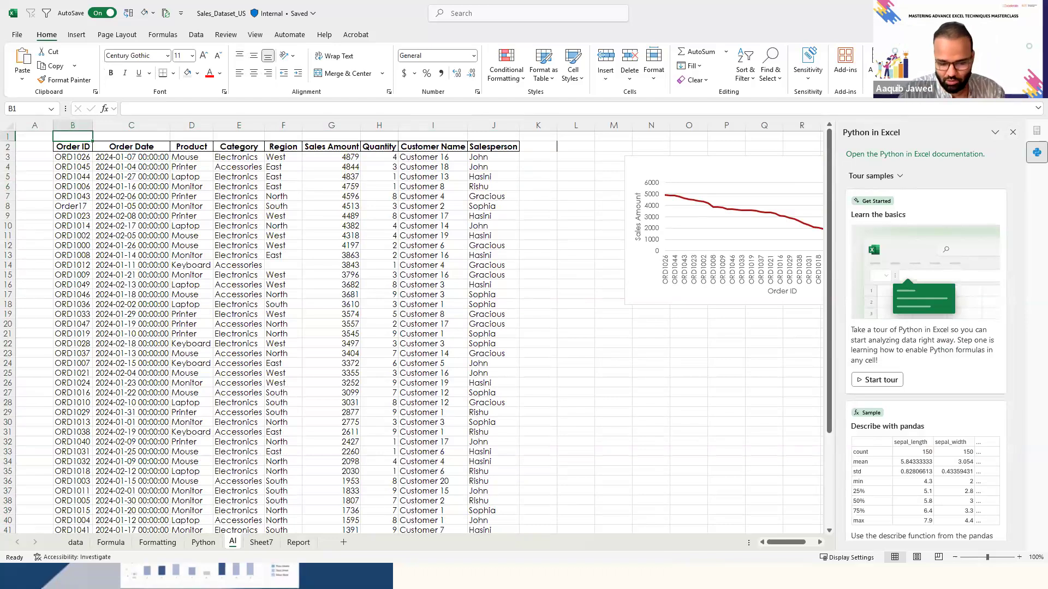
key("alt+Tab")
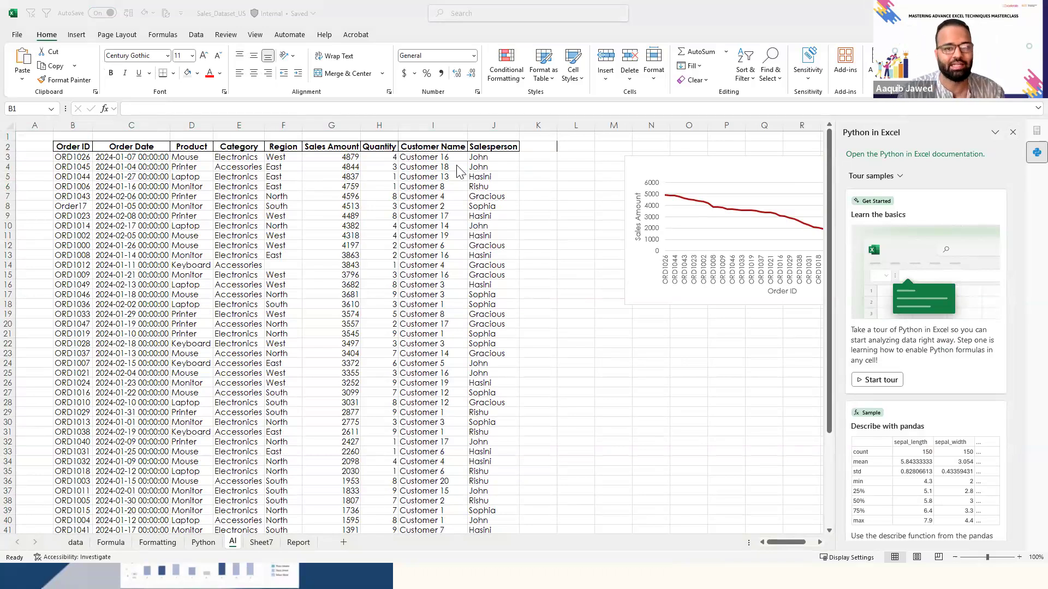
left_click(716, 159)
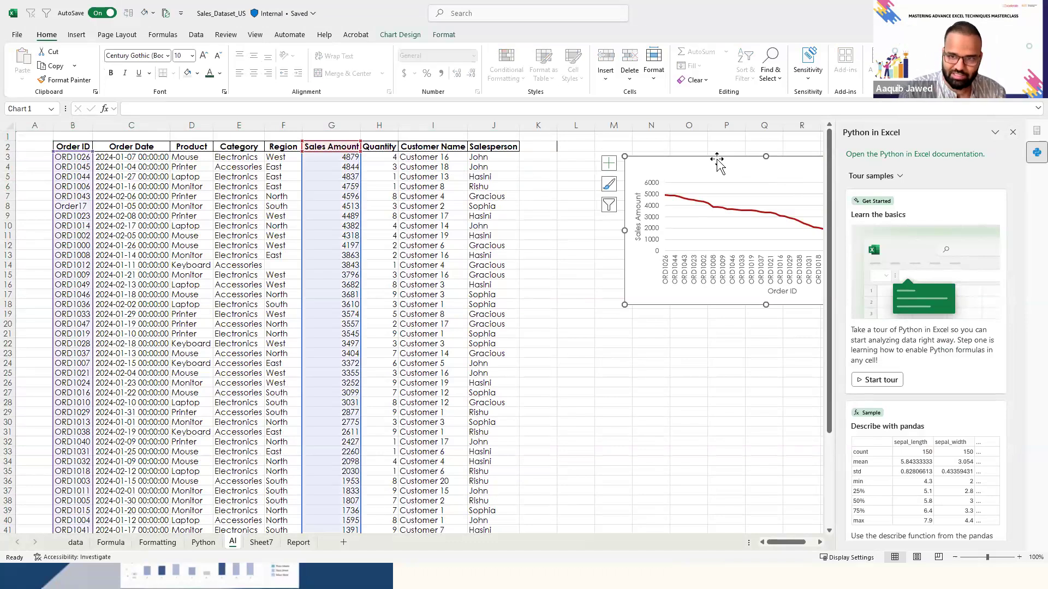
key("Delete")
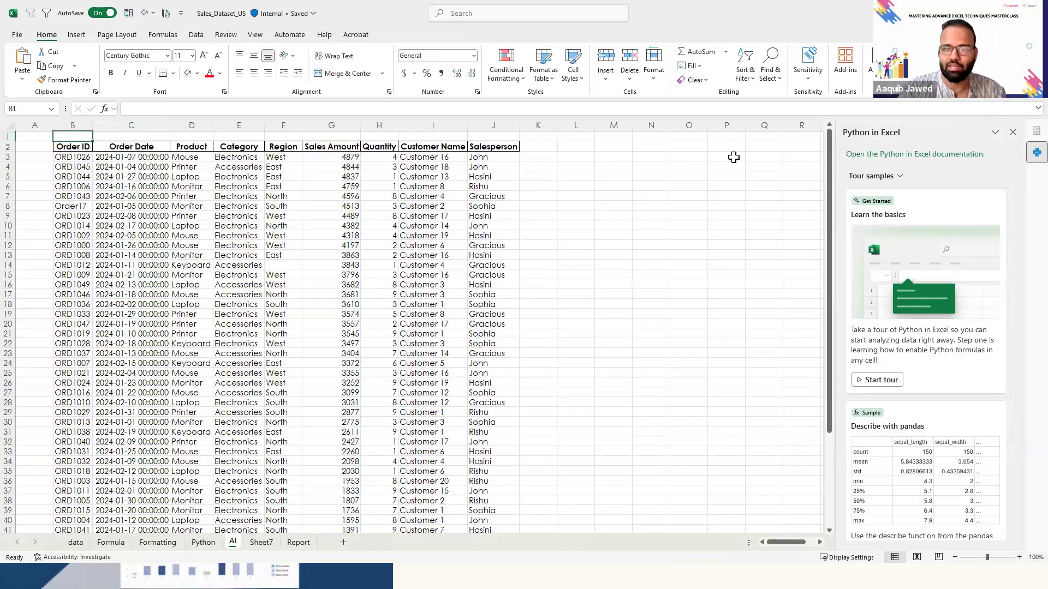
left_click(1014, 133)
- Select the whole sales table from the Order ID header in B2 through the last row and run Analyze Data on it
key("Down")
key("ctrl+shift+Right")
key("ctrl+shift+Down")
key("Up")
key("Down")
key("ctrl+shift+Right")
key("ctrl+shift+Down")
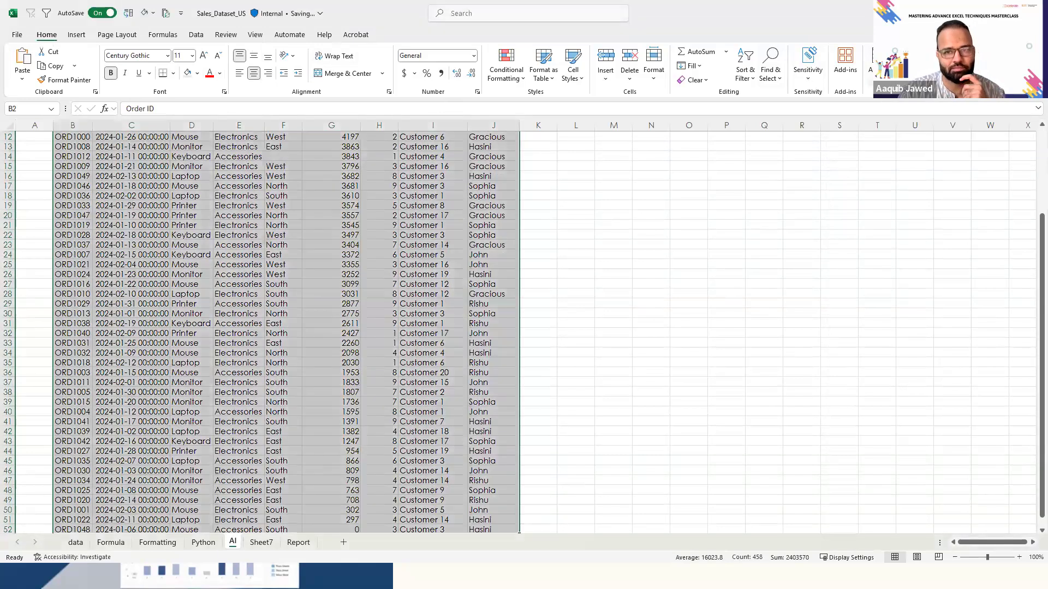
left_click(876, 60)
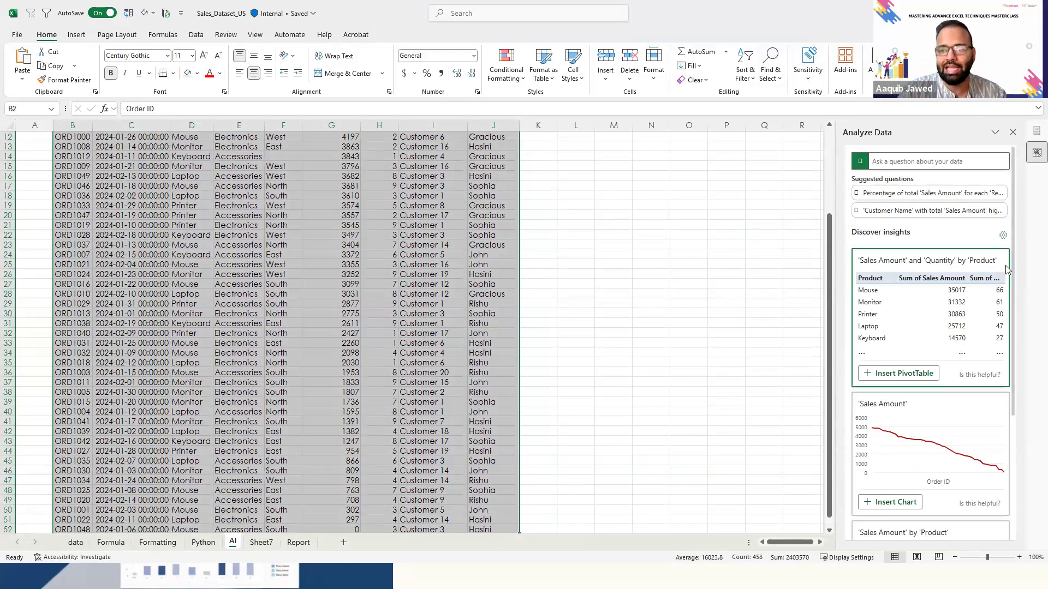
- Insert the suggested PivotTable of Sales Amount and Quantity by Product and the PivotChart of Sales Amount by Salesperson and Category
scroll(1010, 272, "down", 5)
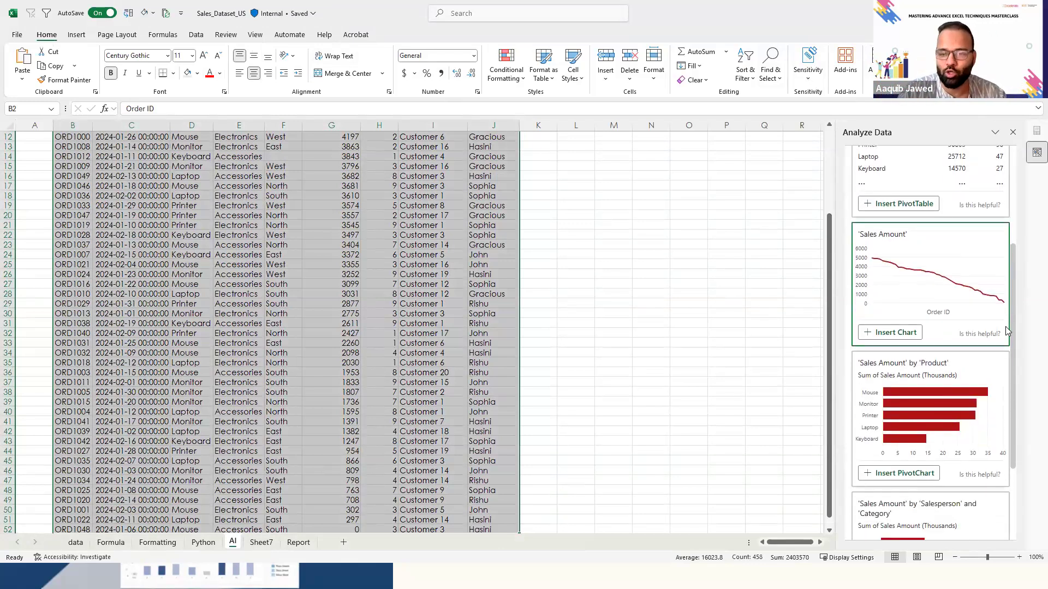
scroll(1014, 195, "up", 4)
scroll(1021, 273, "down", 3)
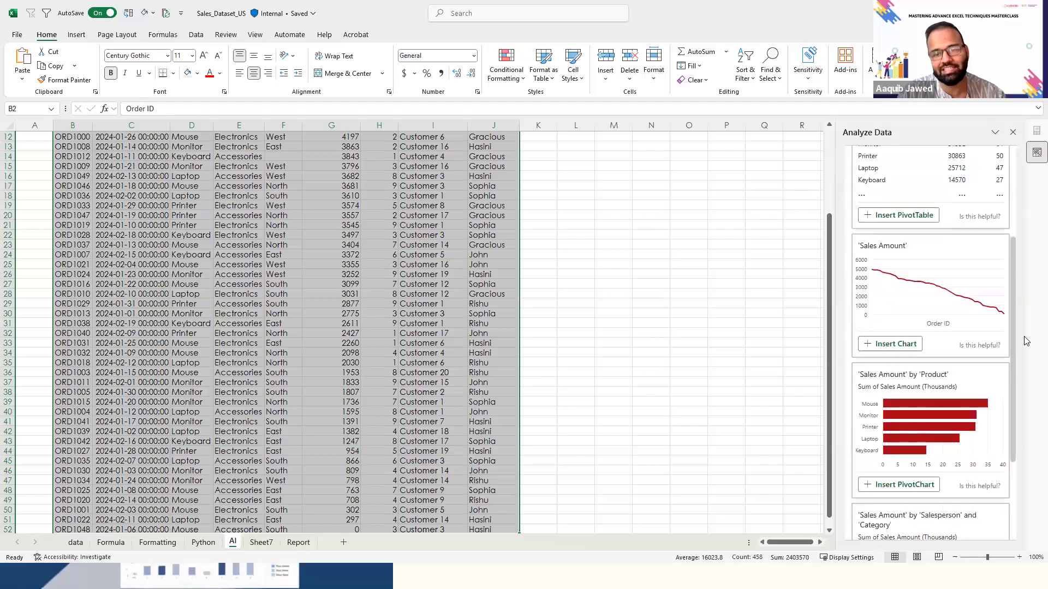
scroll(1018, 316, "up", 4)
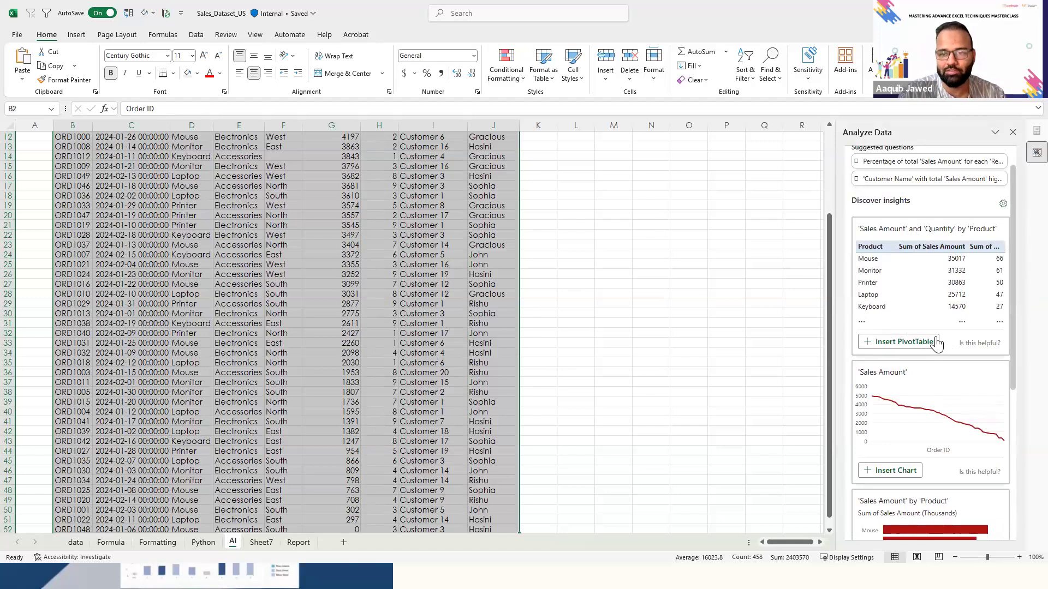
left_click(901, 342)
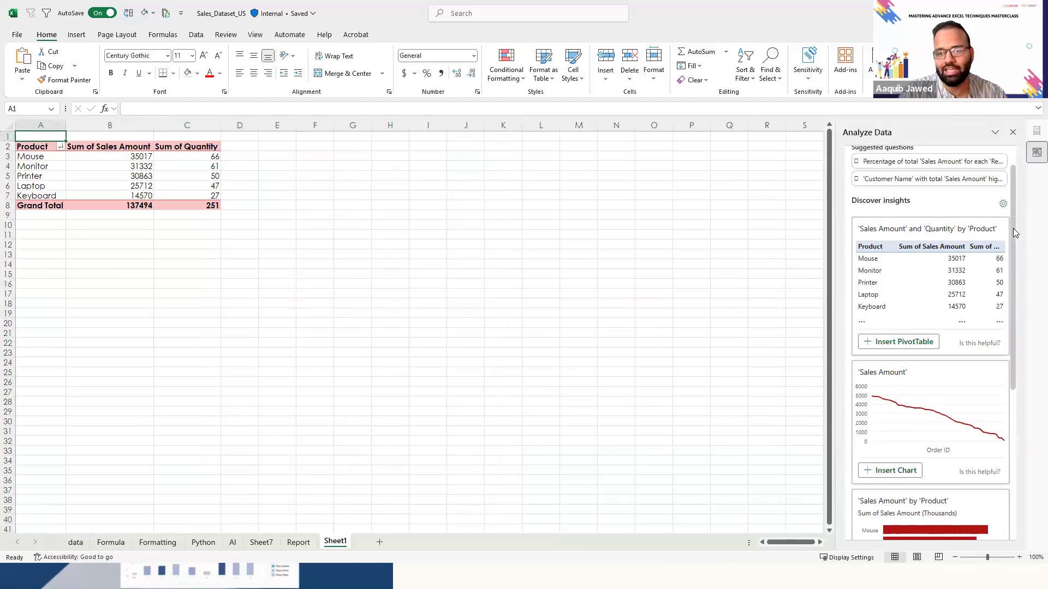
scroll(1013, 228, "down", 5)
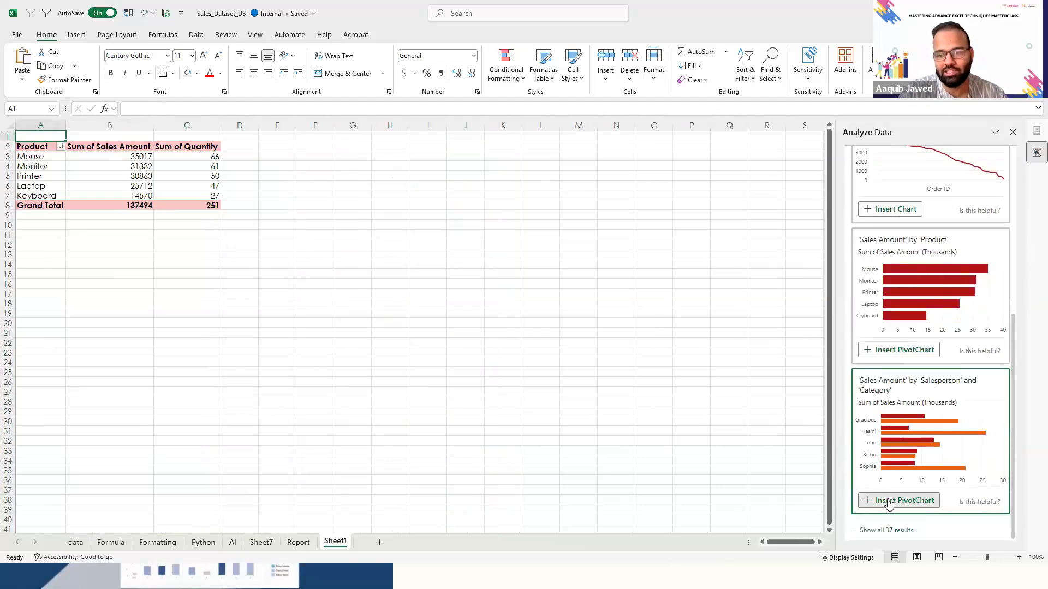
left_click(889, 502)
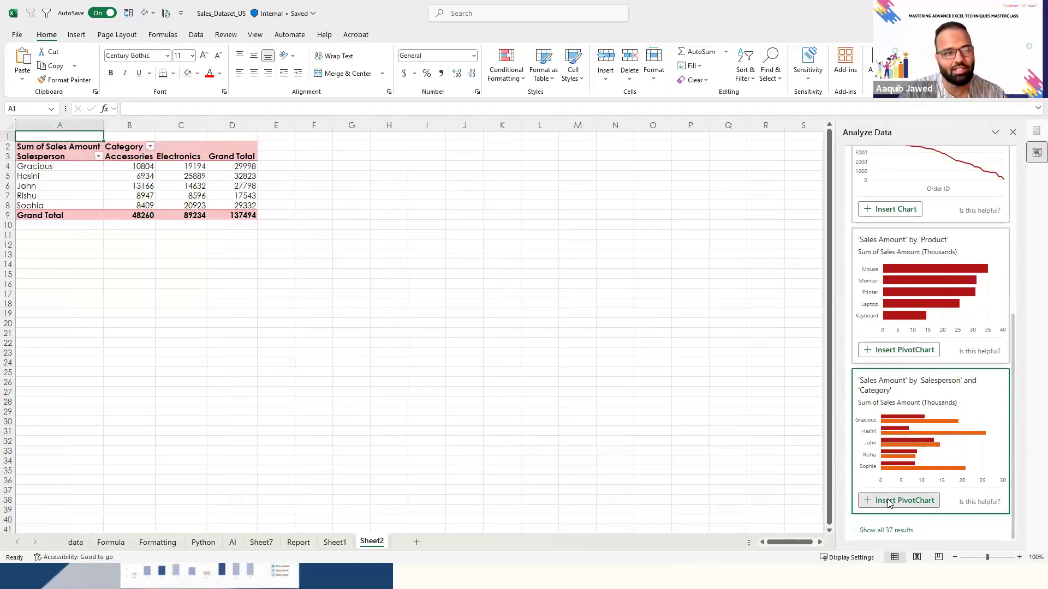
- Show all suggested insights and insert the doughnut PivotChart of Quantity by Category for the product Printer
left_click(865, 530)
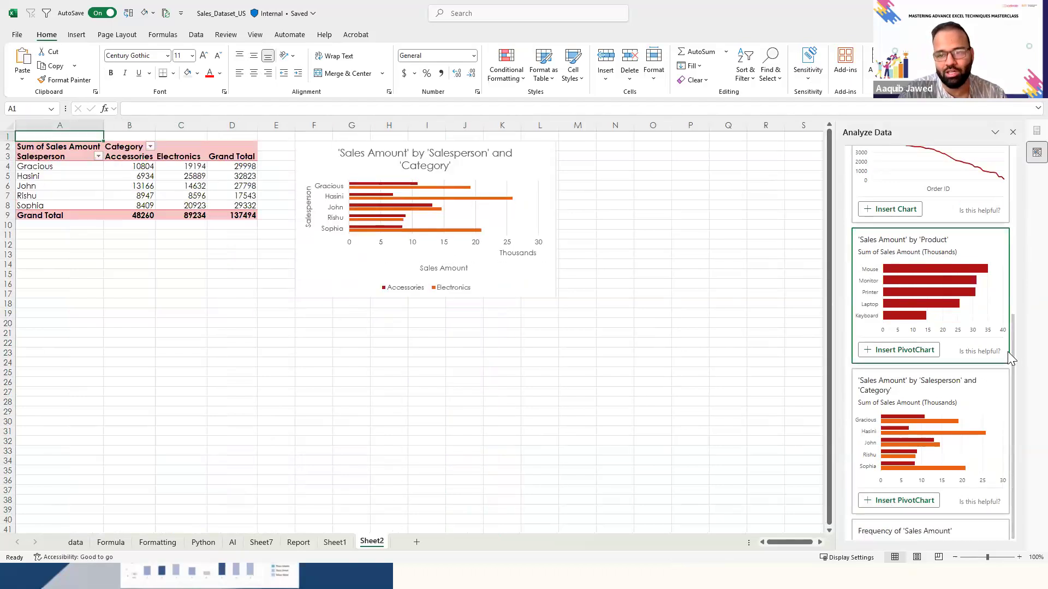
scroll(1003, 508, "down", 10)
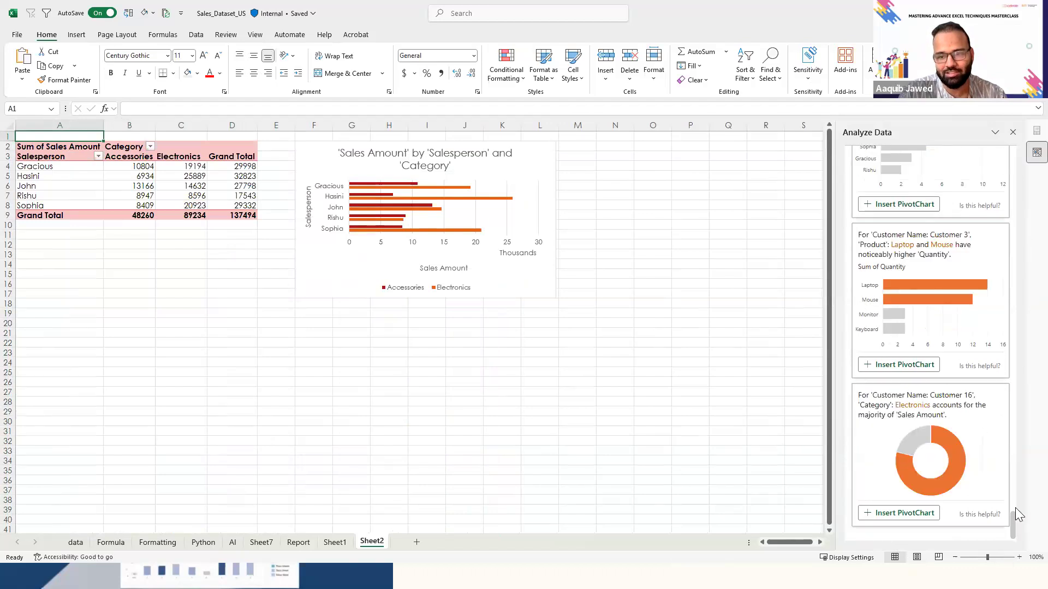
left_click_drag(1013, 519, 1020, 491)
scroll(1020, 494, "down", 5)
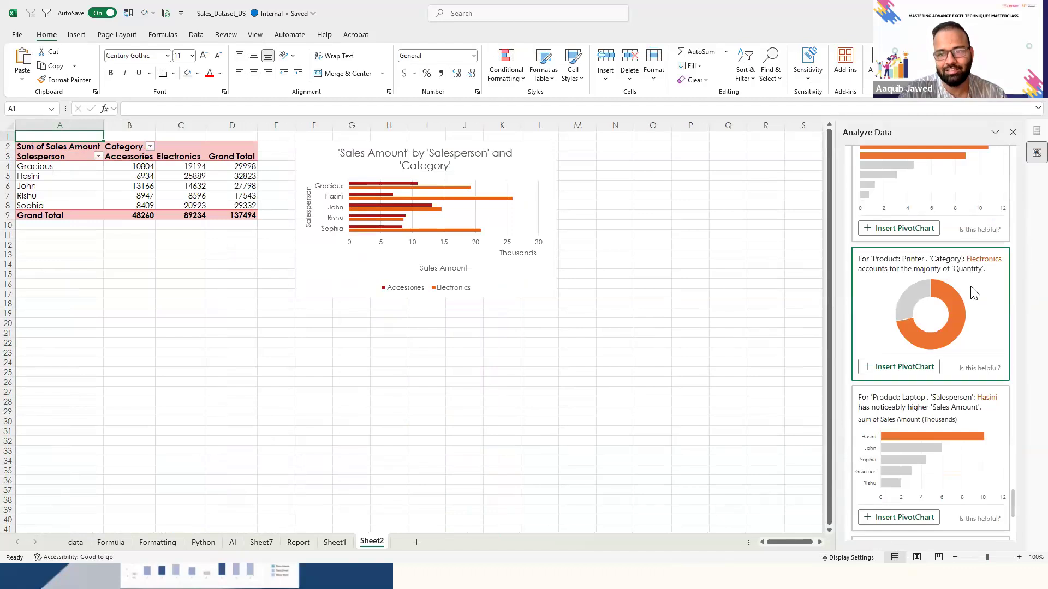
left_click(892, 368)
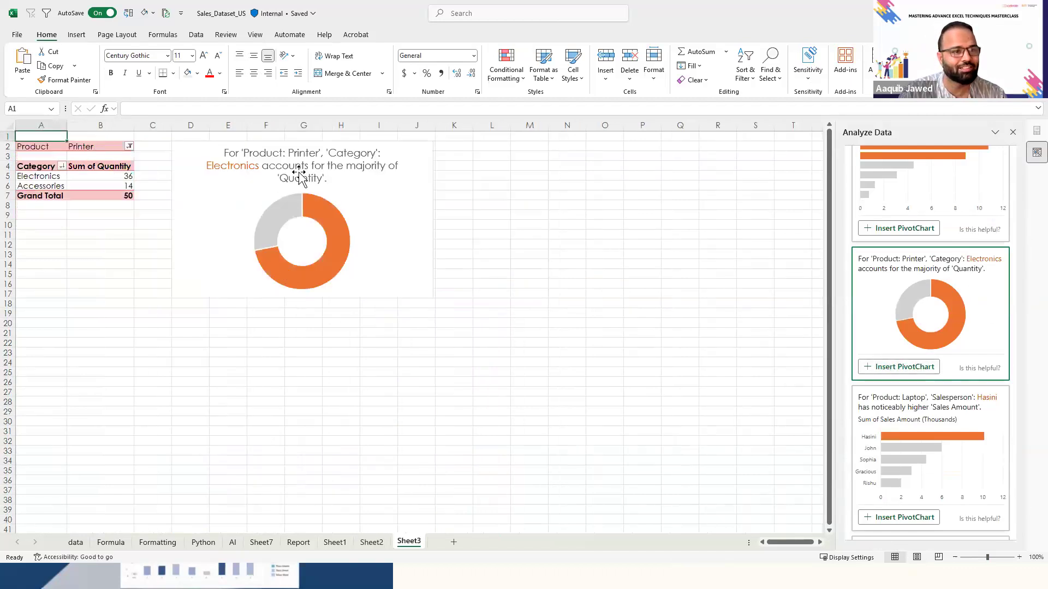
left_click_drag(440, 240, 447, 284)
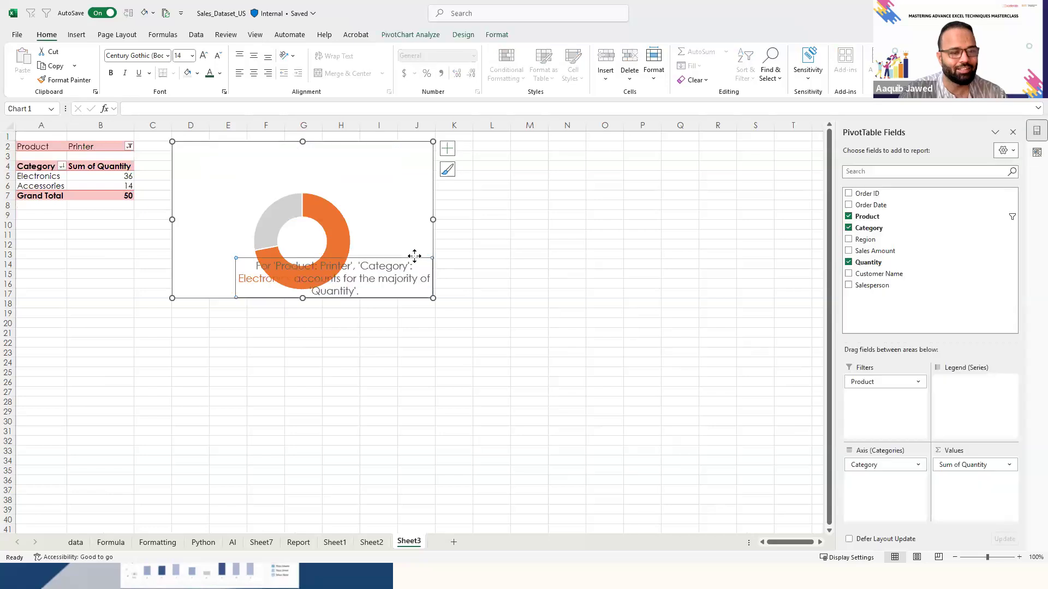
key("ctrl+z")
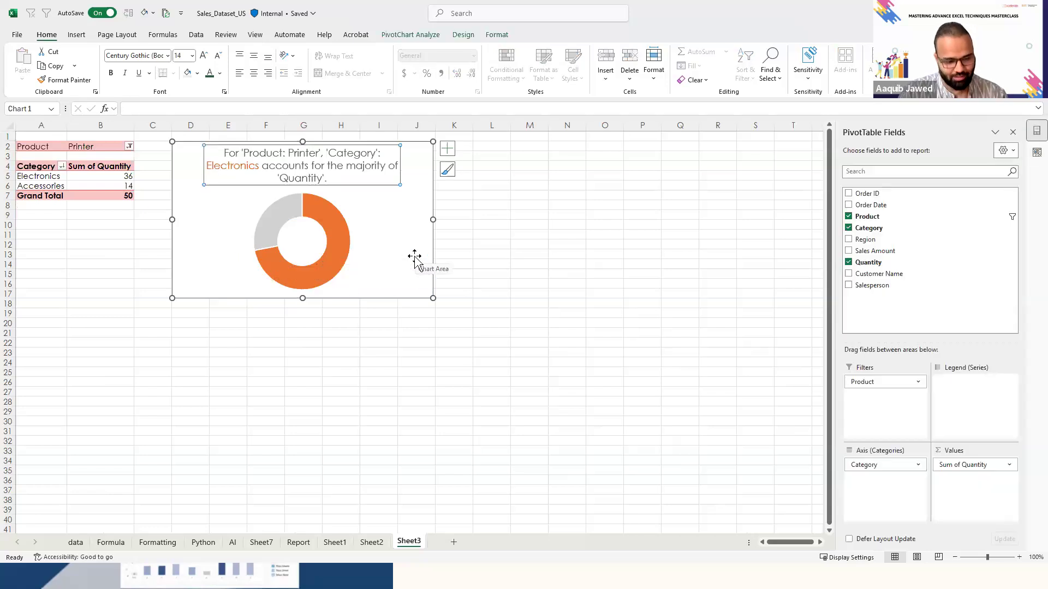
left_click(493, 283)
- Review the remaining Analyze Data insights from Sheet2 and return to the question field
left_click(372, 542)
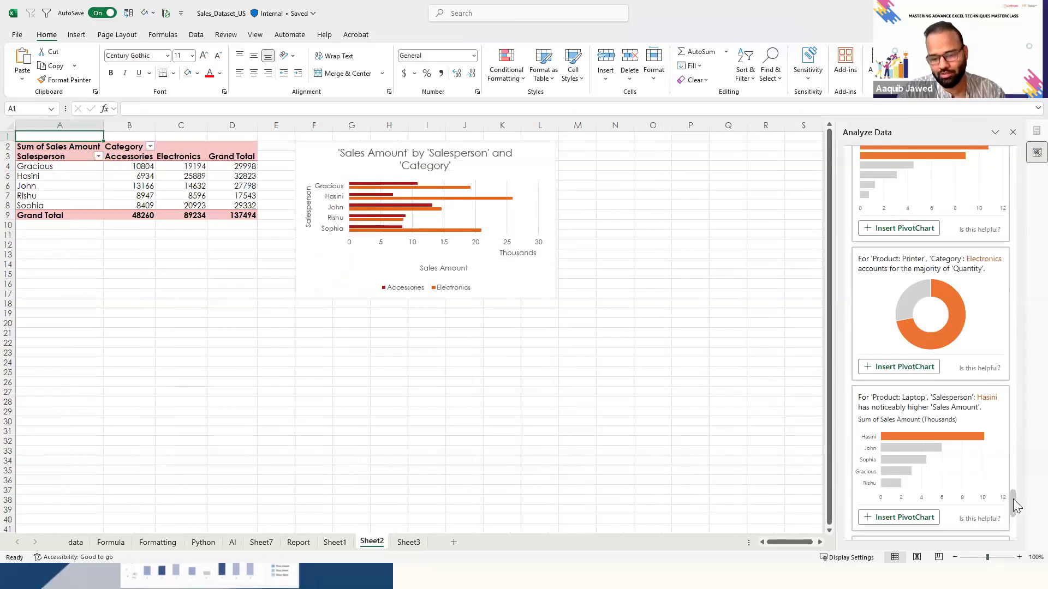
scroll(1004, 323, "down", 5)
scroll(1003, 322, "down", 5)
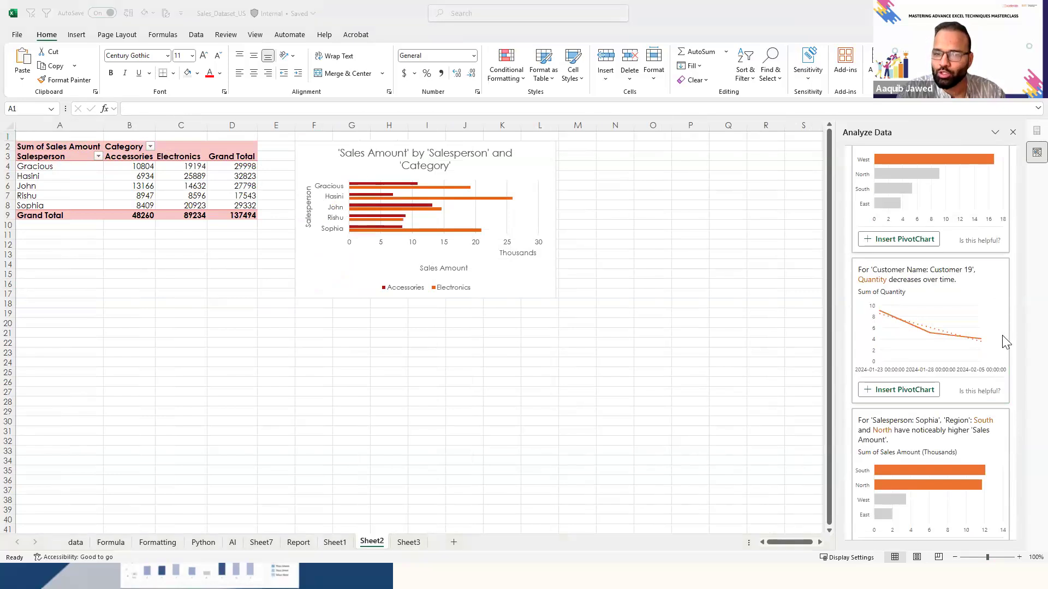
left_click_drag(1012, 321, 1022, 108)
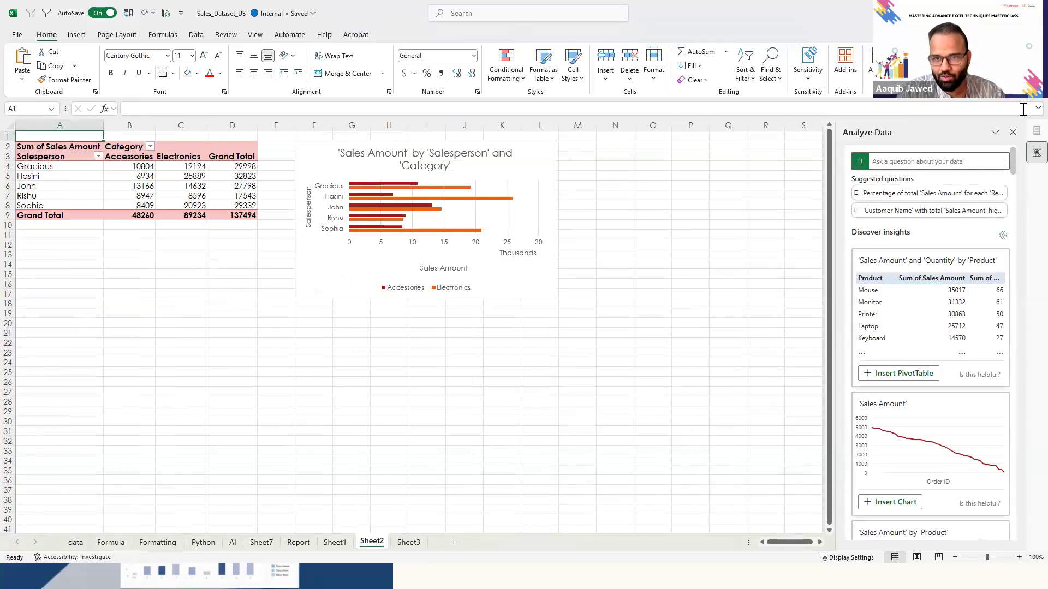
left_click(939, 159)
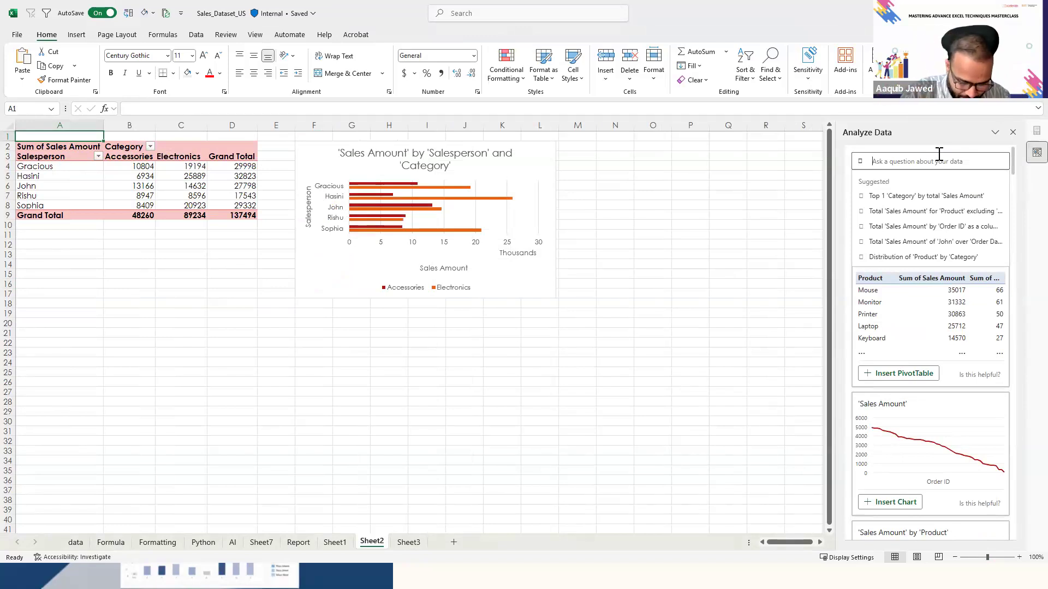
type("How muh")
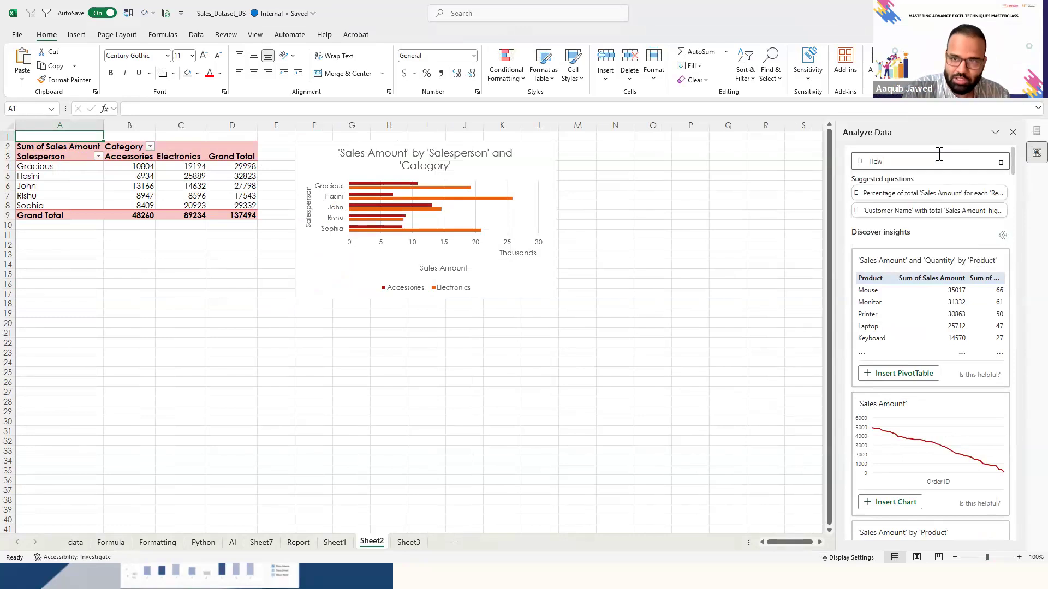
key("BackSpace")
type("ch sales amount o")
key("BackSpace")
key("BackSpace")
key("BackSpace")
key("BackSpace")
key("BackSpace")
key("BackSpace")
key("BackSpace")
key("BackSpace")
key("BackSpace")
key("BackSpace")
key("BackSpace")
key("BackSpace")
key("BackSpace")
key("BackSpace")
key("BackSpace")
key("BackSpace")
key("BackSpace")
key("BackSpace")
key("BackSpace")
key("BackSpace")
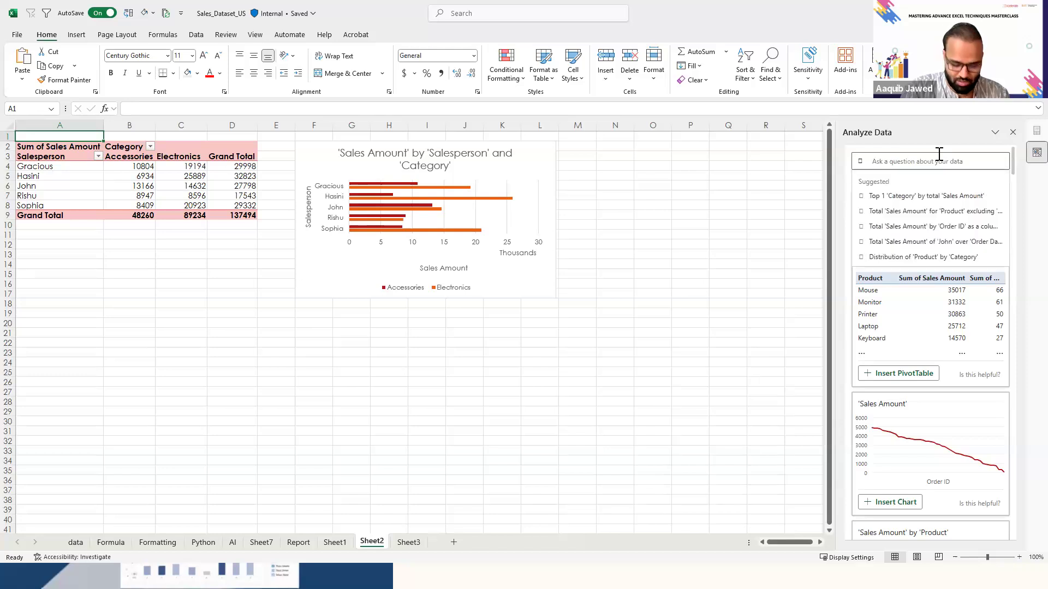
- Ask Analyze Data for "Sales amount by Sales person" and insert the answer as a PivotChart
type("Sales amo")
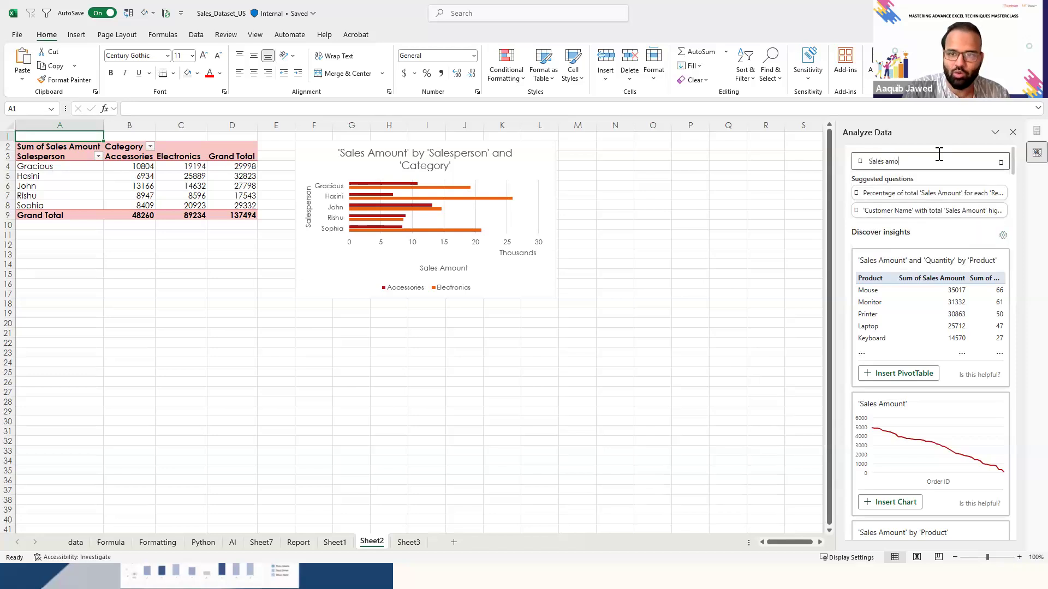
type("unt by S")
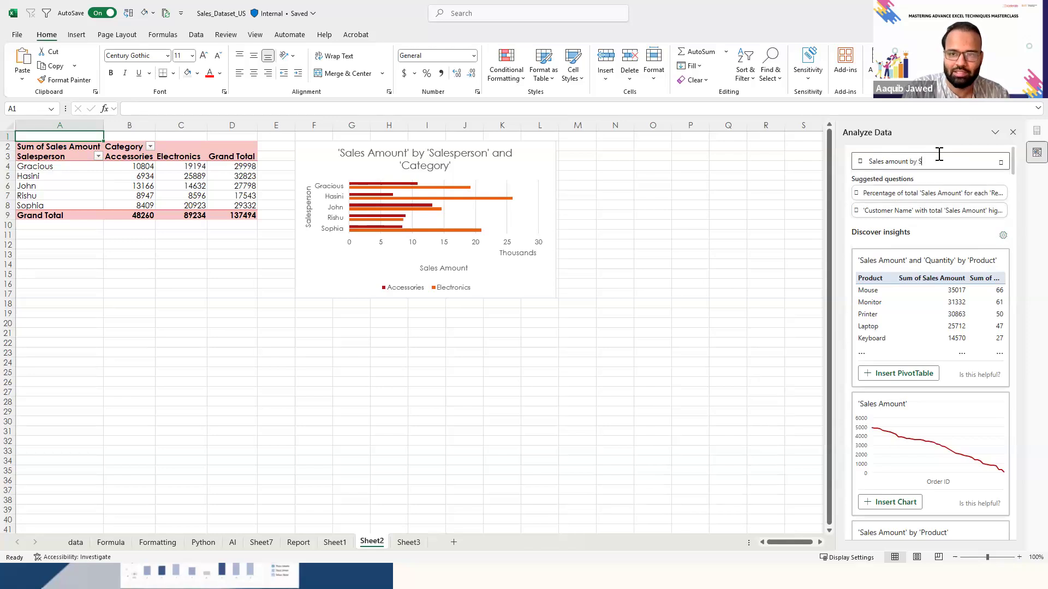
type("ales person")
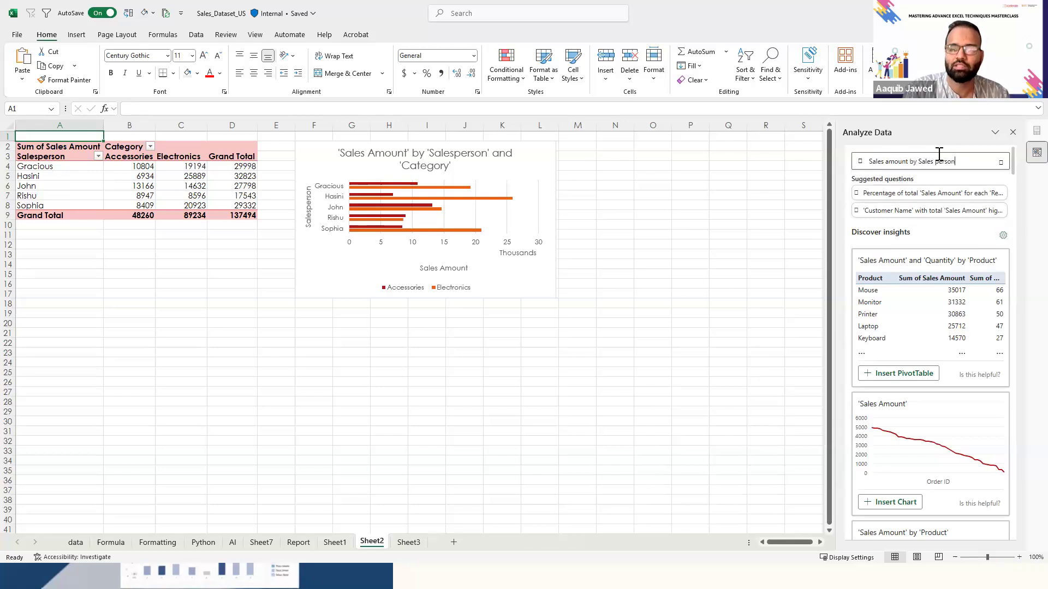
key("Return")
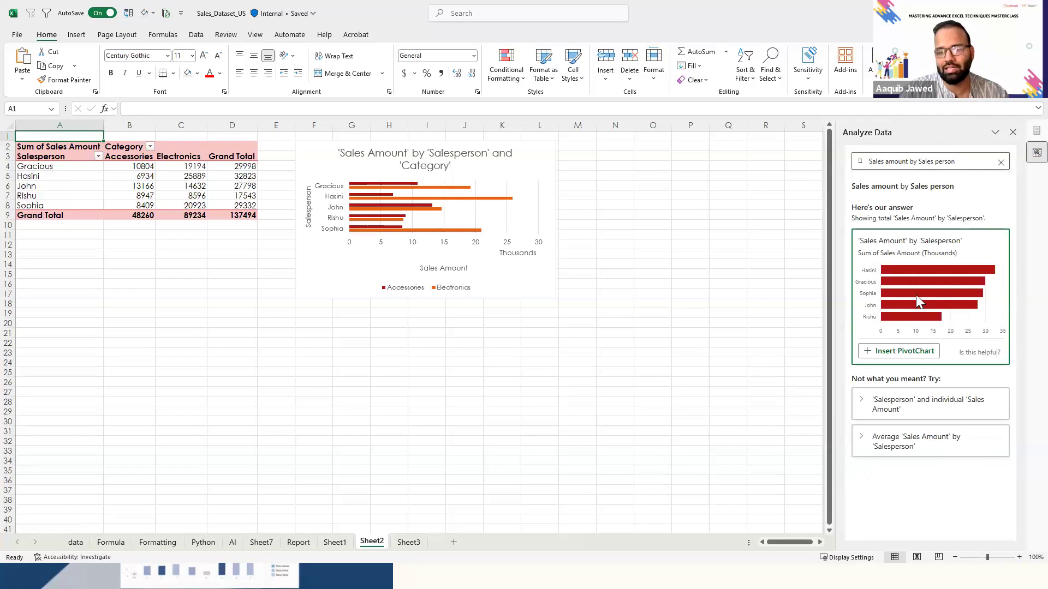
left_click(893, 352)
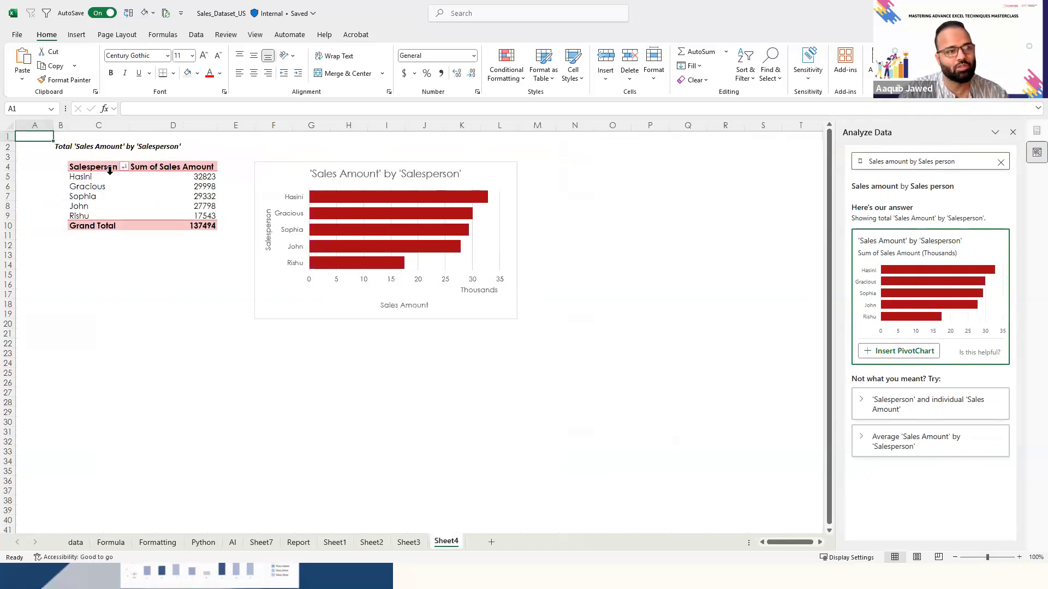
- Inspect the fields of the new Salesperson PivotTable, and clear the Analyze Data question from Sheet3
left_click(110, 171)
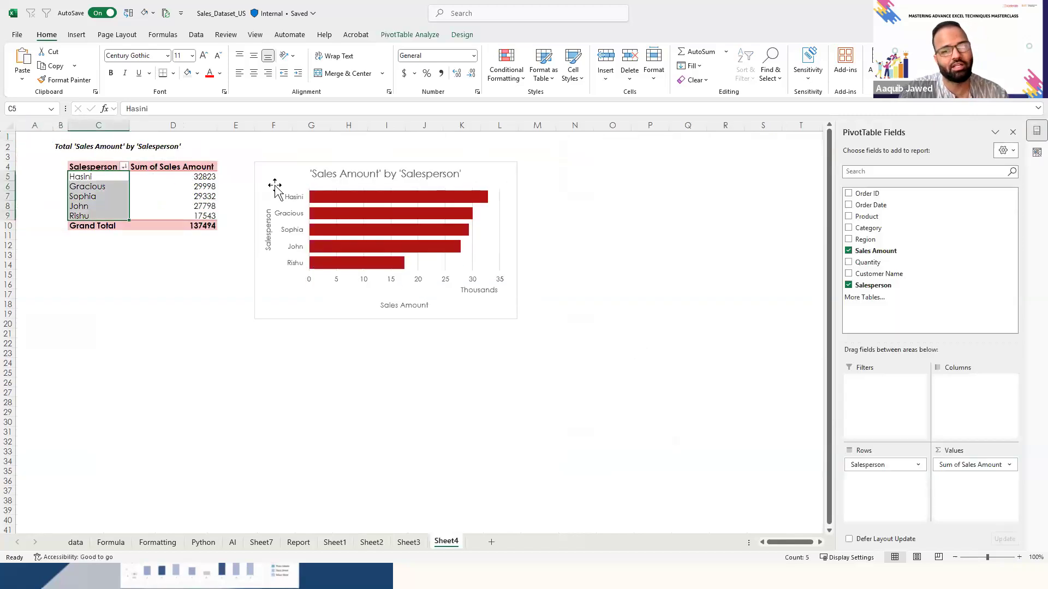
left_click(224, 221)
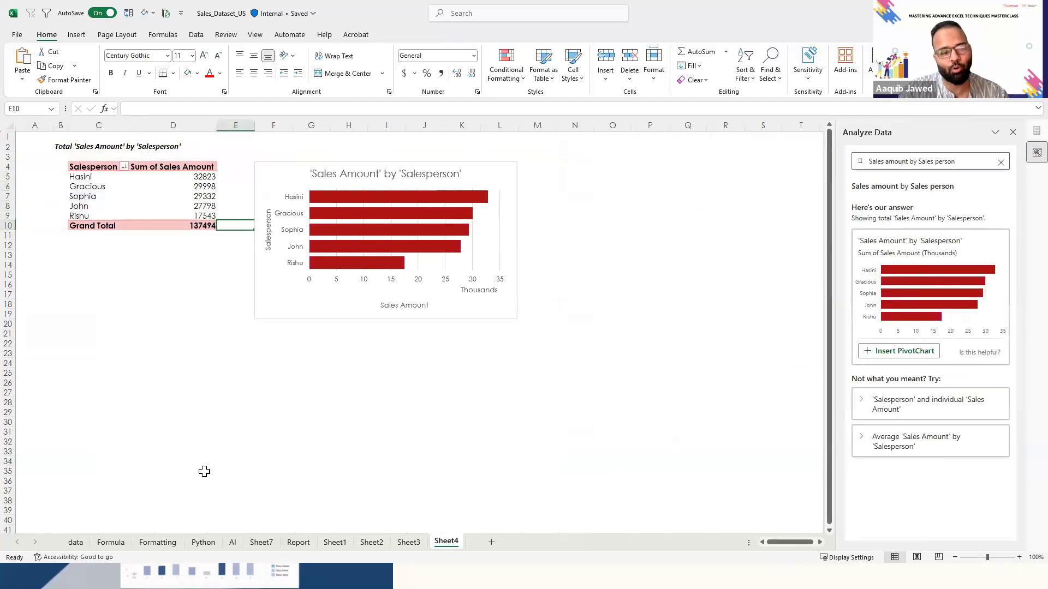
left_click(419, 543)
left_click(1002, 161)
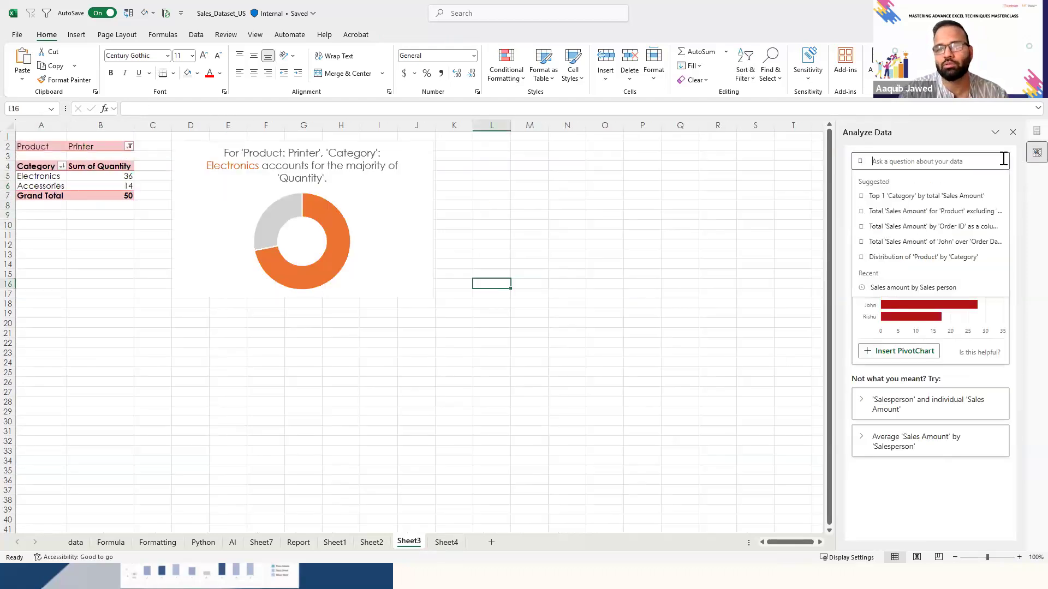
- Go back through the inserted Sheet2 and Sheet1 to the AI sheet with the sales data
left_click(726, 283)
key("Left")
key("Left")
key("Left")
key("Left")
key("Left")
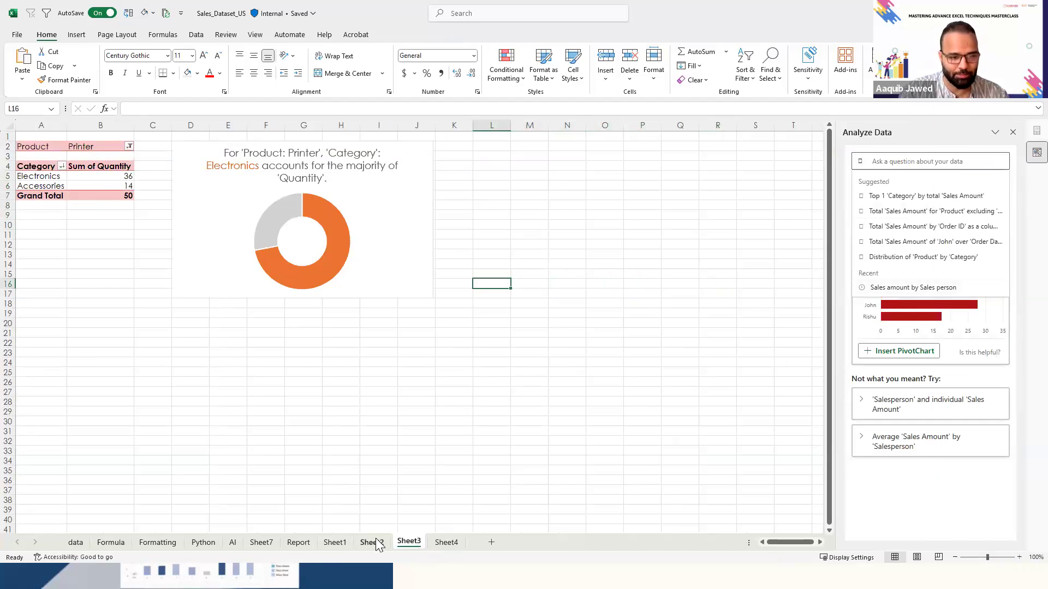
left_click(371, 543)
left_click(335, 542)
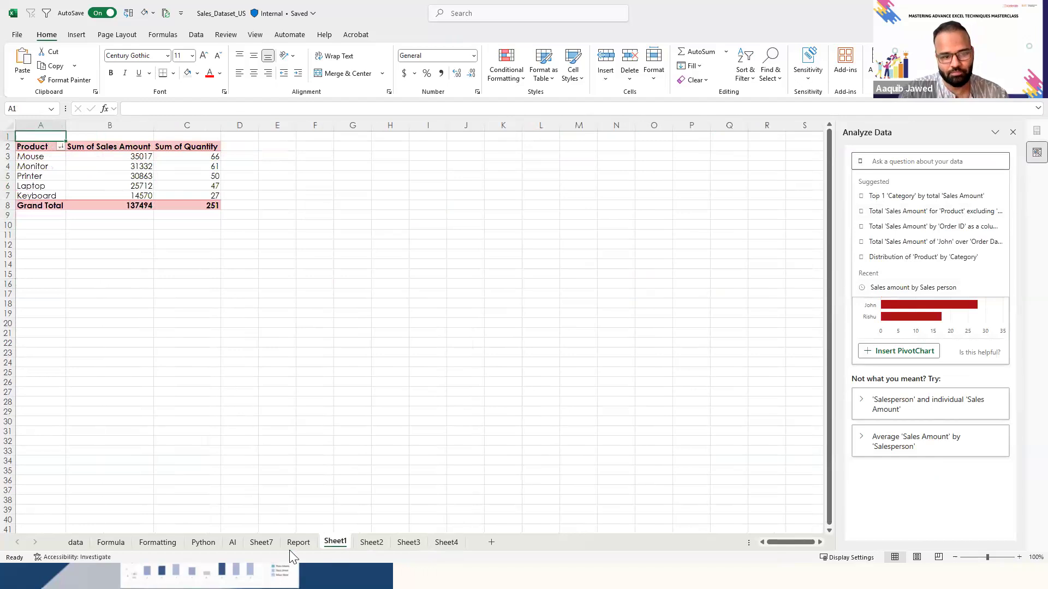
left_click(268, 544)
left_click(232, 543)
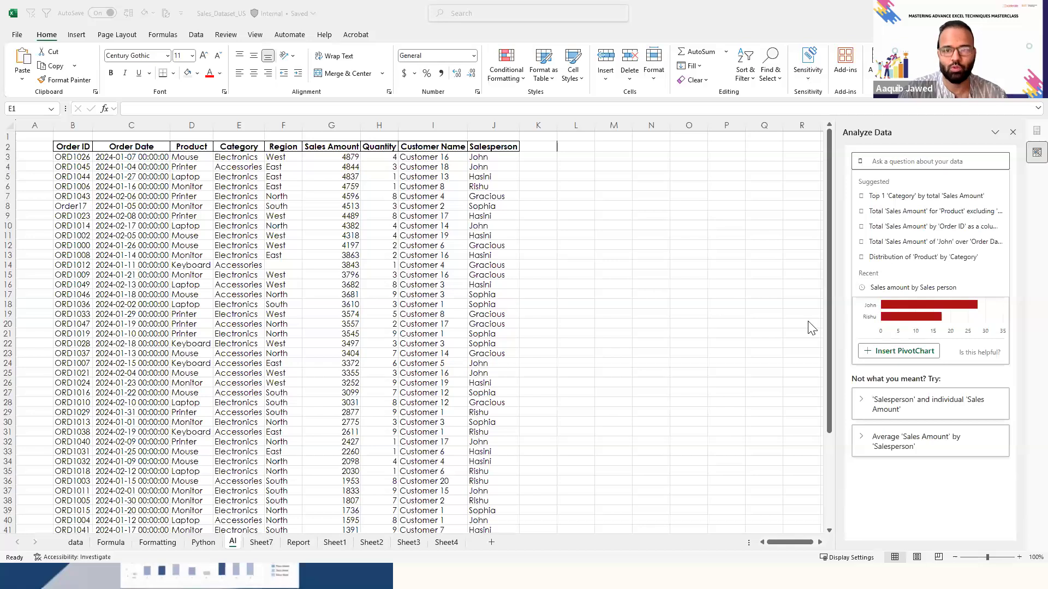
- Enter New york in cell M4, outside the sales table on the AI sheet
left_click(397, 247)
left_click(397, 248)
key("Left")
key("Left")
key("ctrl+Up")
key("Left")
key("Left")
key("Left")
key("Left")
key("Right")
key("Right")
key("Right")
key("Right")
key("Right")
key("Right")
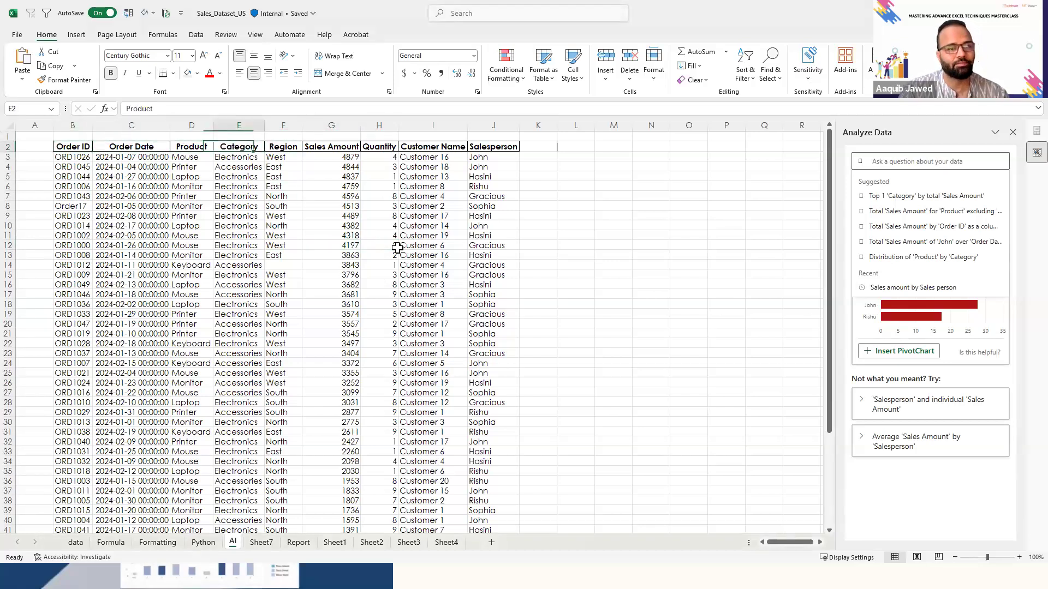
key("Right")
key("Right")
key("Right")
key("Right")
key("Down")
key("Right")
key("Down")
type("New y")
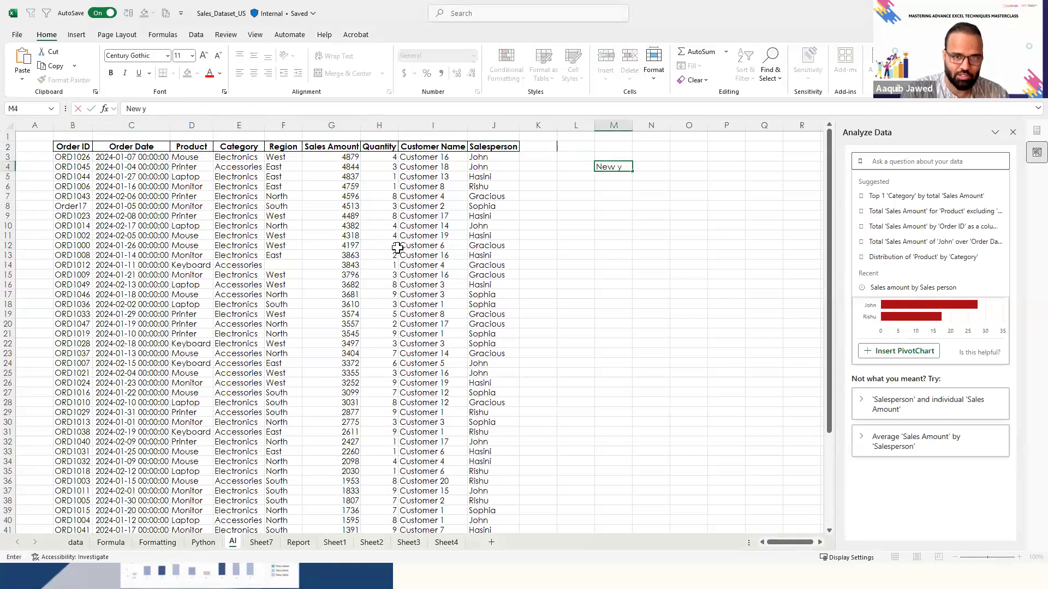
type("our")
key("BackSpace")
key("BackSpace")
type("rk")
key("Return")
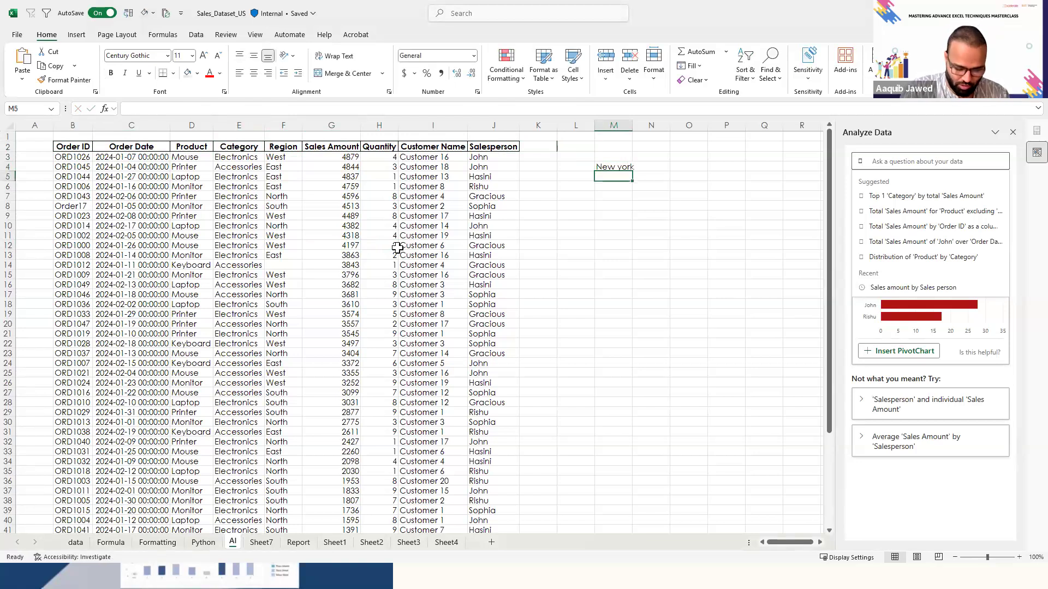
- Add the cities London, Delhi and Kabul in cells M5 to M7
type("London")
key("Return")
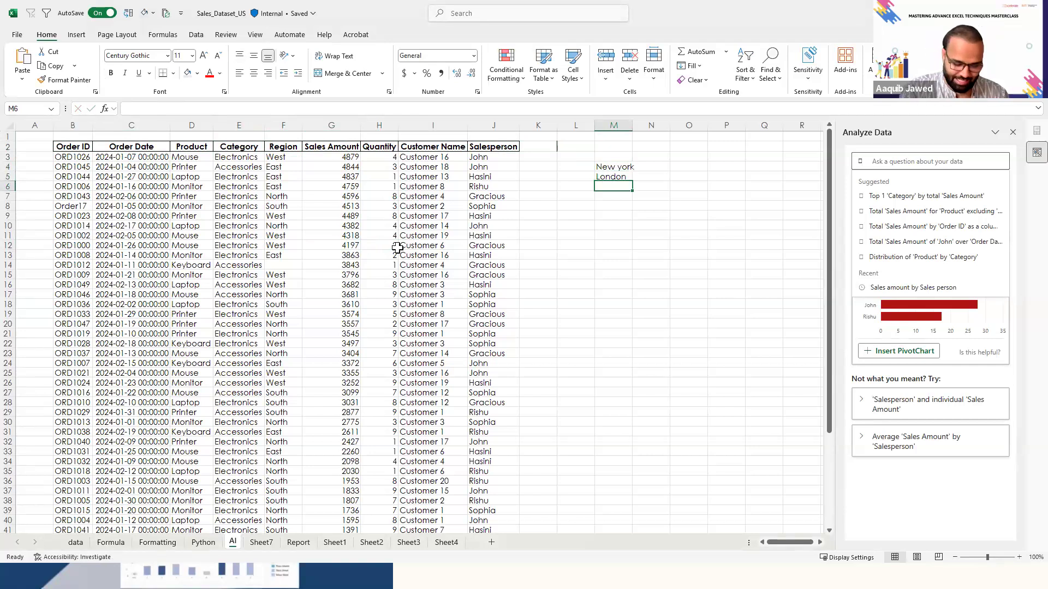
type("Delhi")
key("Return")
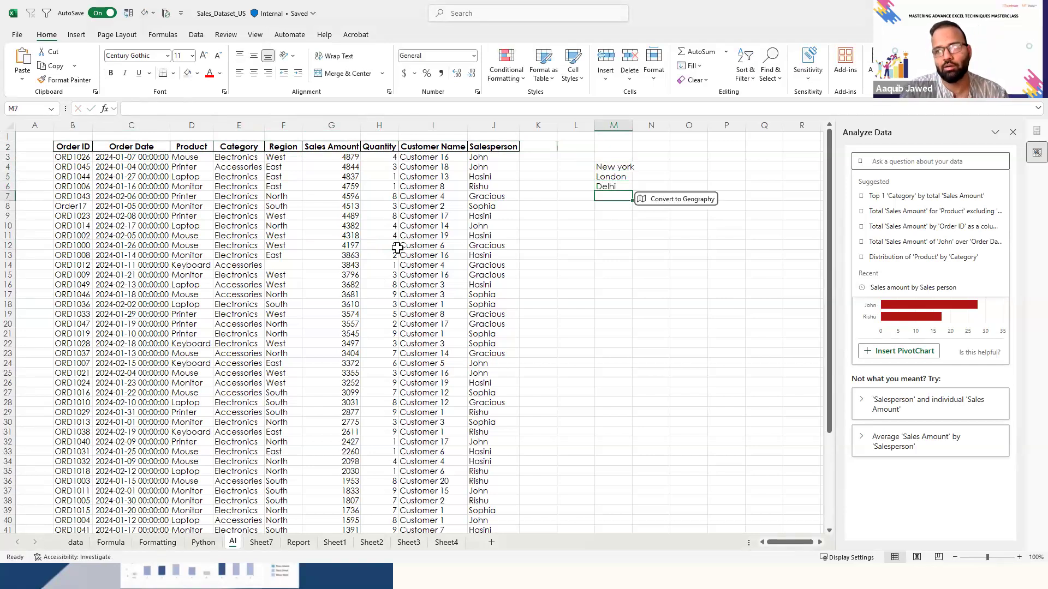
type("Kabul")
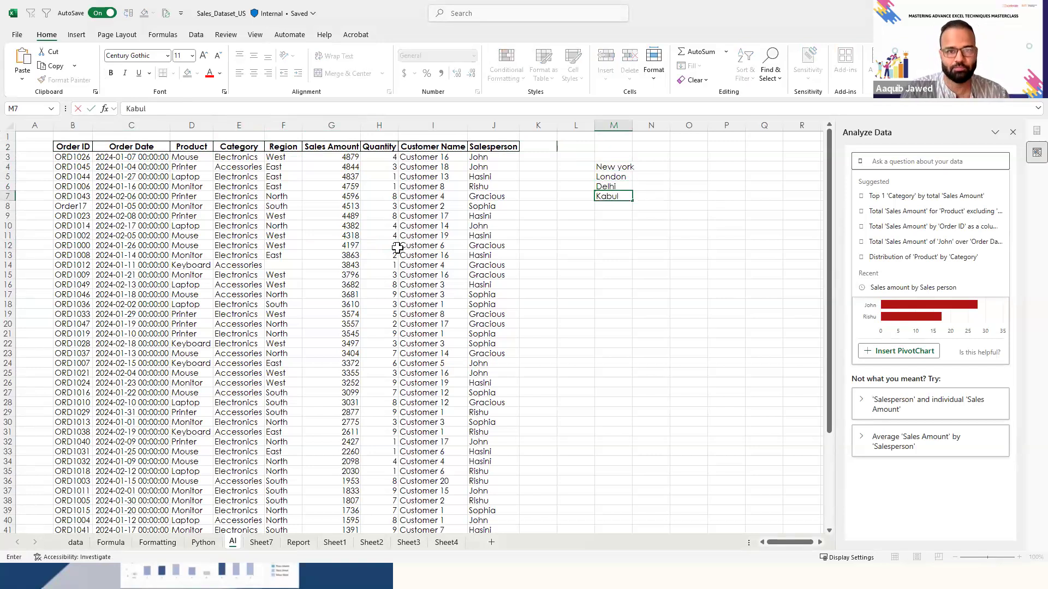
key("Return")
key("Up")
key("Up")
key("Up")
key("Up")
key("shift+Down")
key("shift+Down")
key("shift+Down")
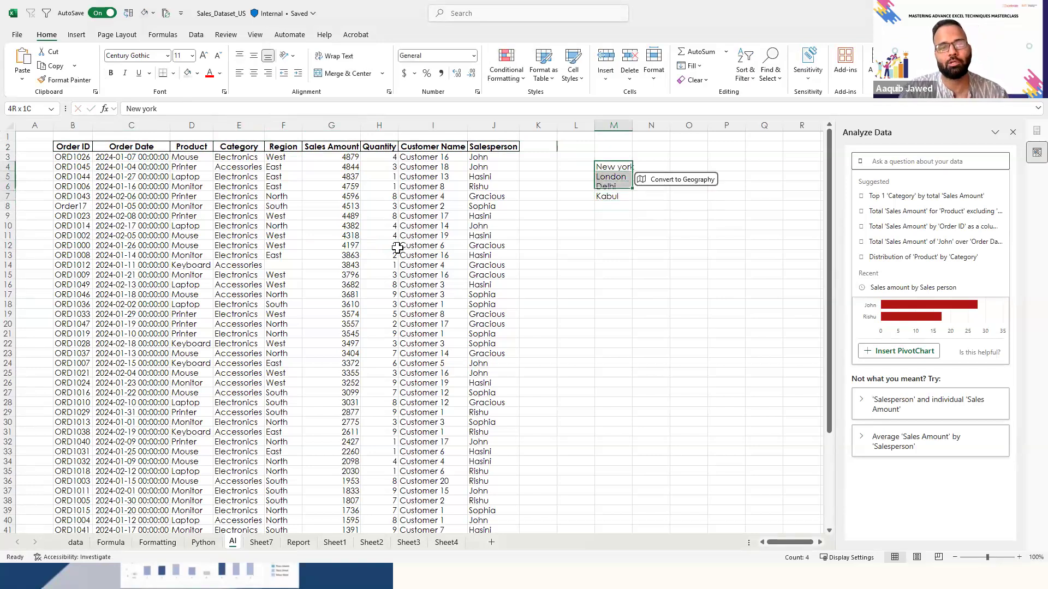
key("Down")
key("Down")
- Convert Kabul in M7 to the Geography data type and decline the data type guide
key("Up")
key("Up")
key("Up")
key("Down")
key("Down")
key("Down")
key("Down")
key("Down")
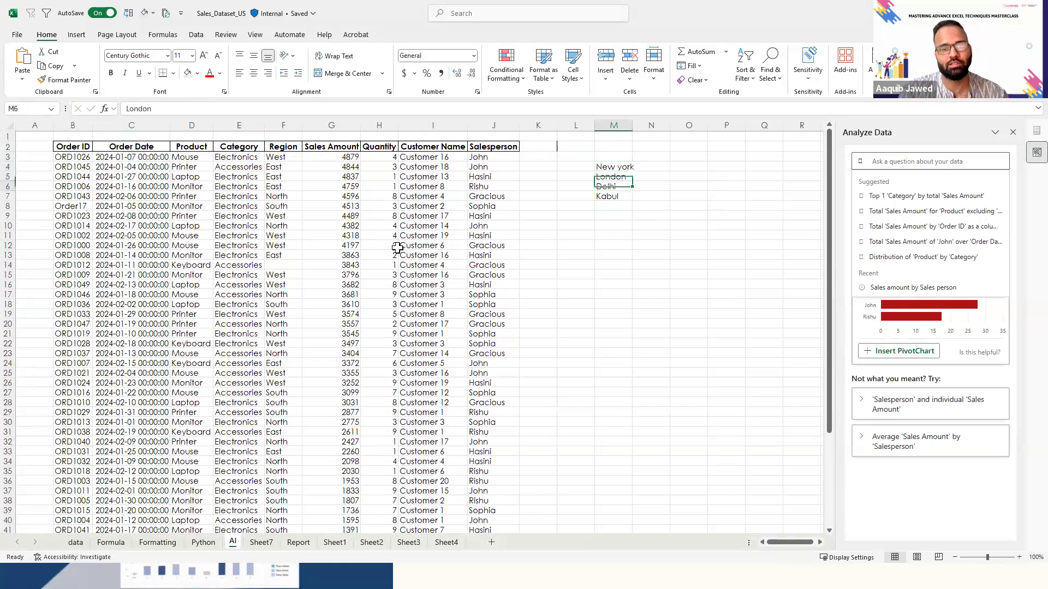
key("Up")
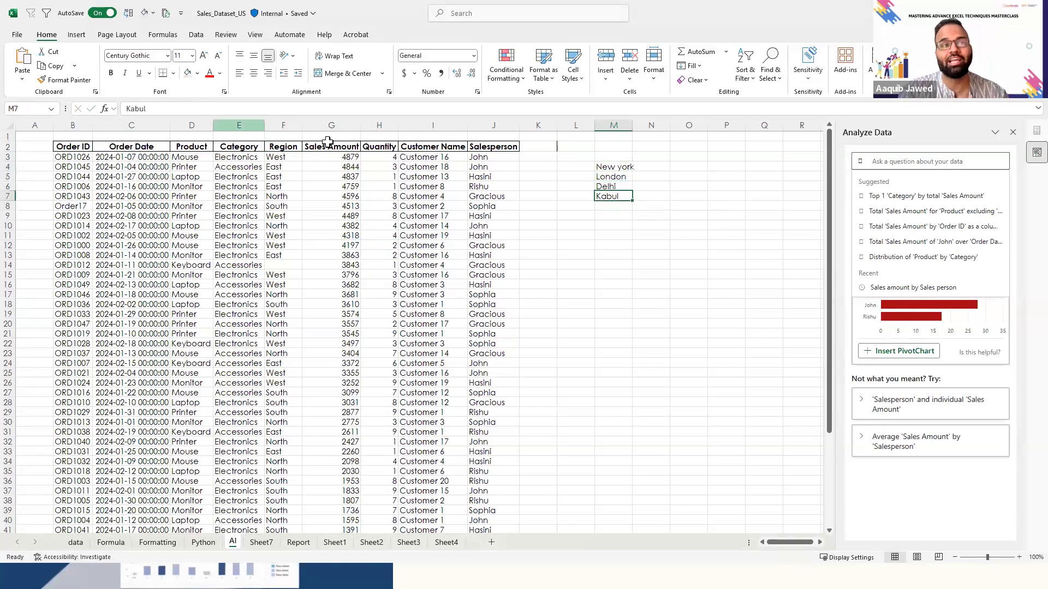
left_click(195, 36)
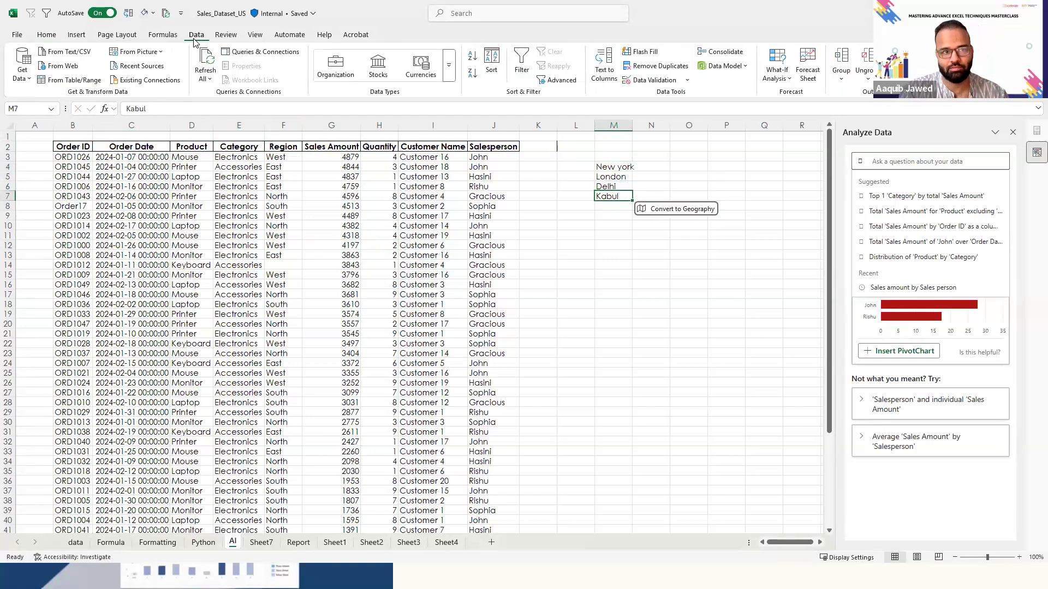
left_click(449, 70)
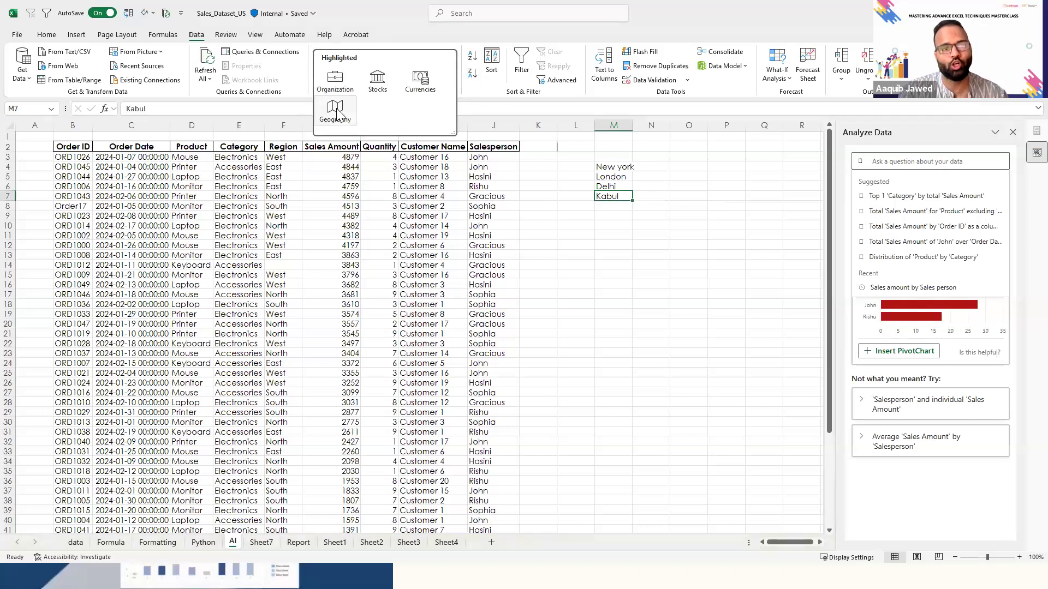
left_click(335, 107)
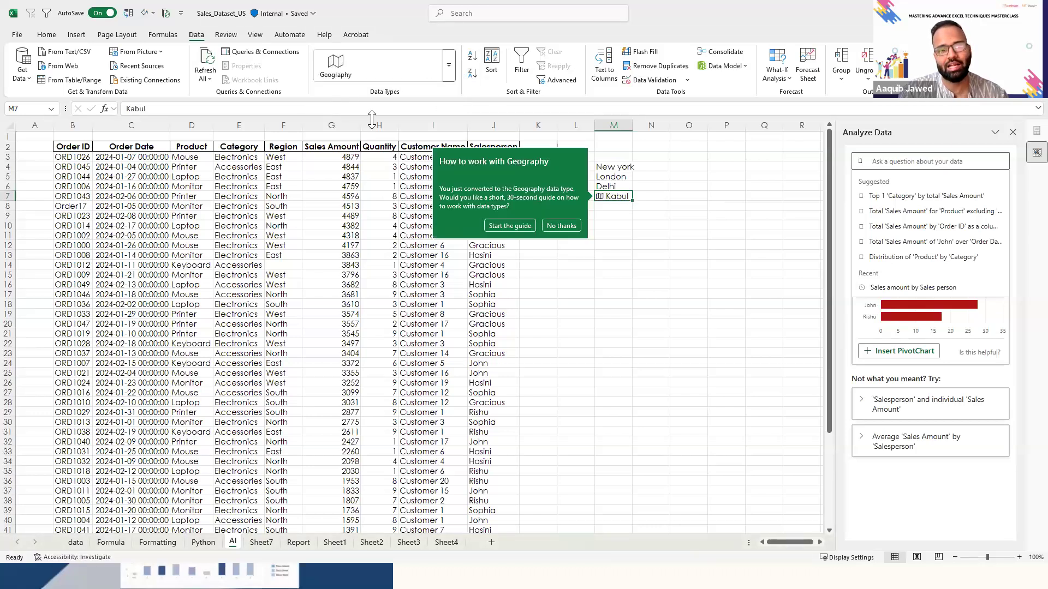
left_click(565, 228)
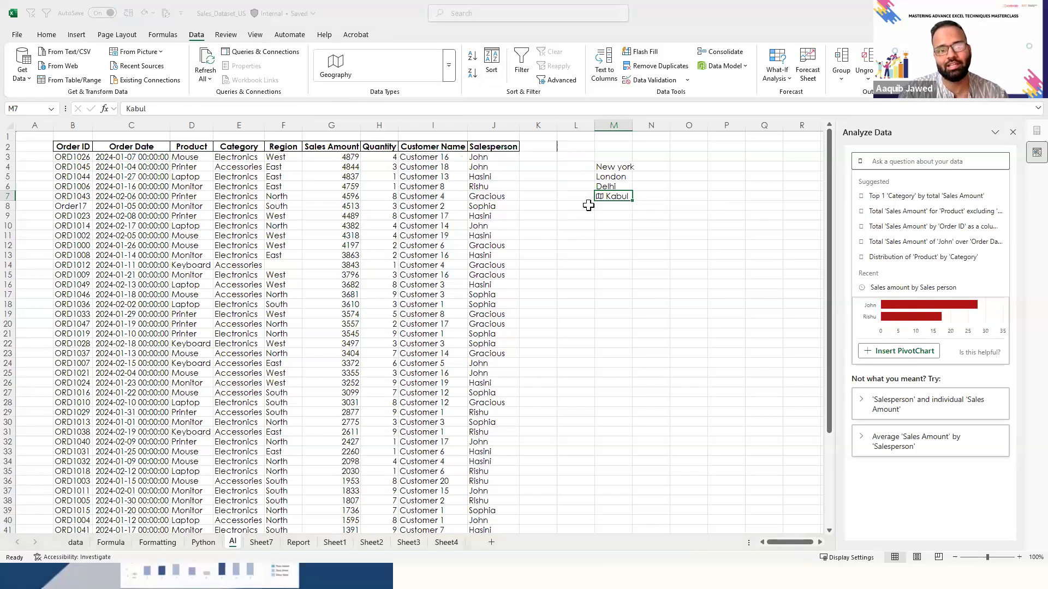
- Extract Kabul's Area, Country/region and Latitude into the cells beside it in row 7, and fit column O to its content
left_click(642, 185)
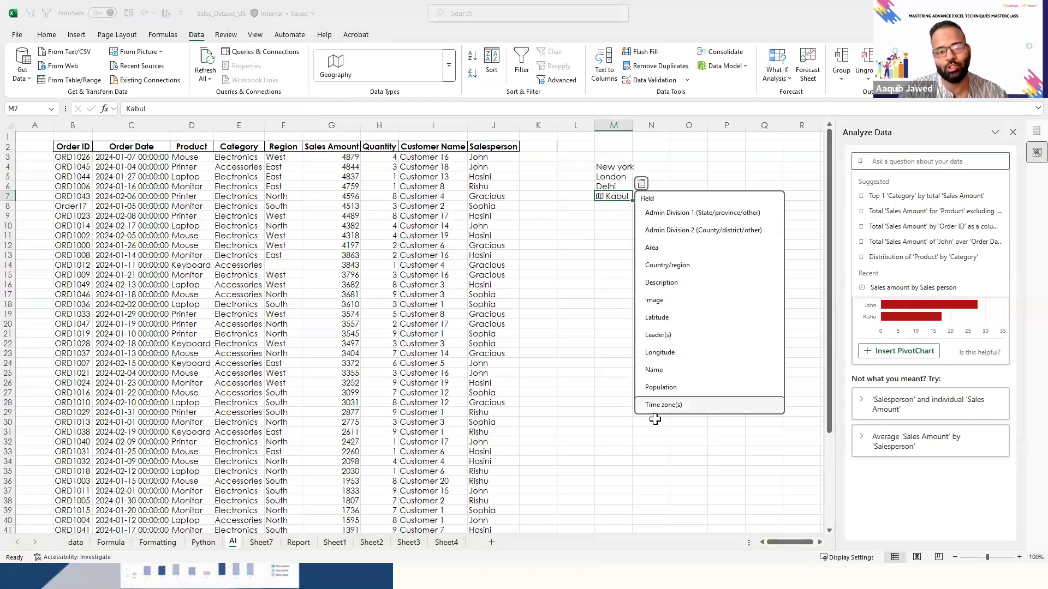
left_click(667, 249)
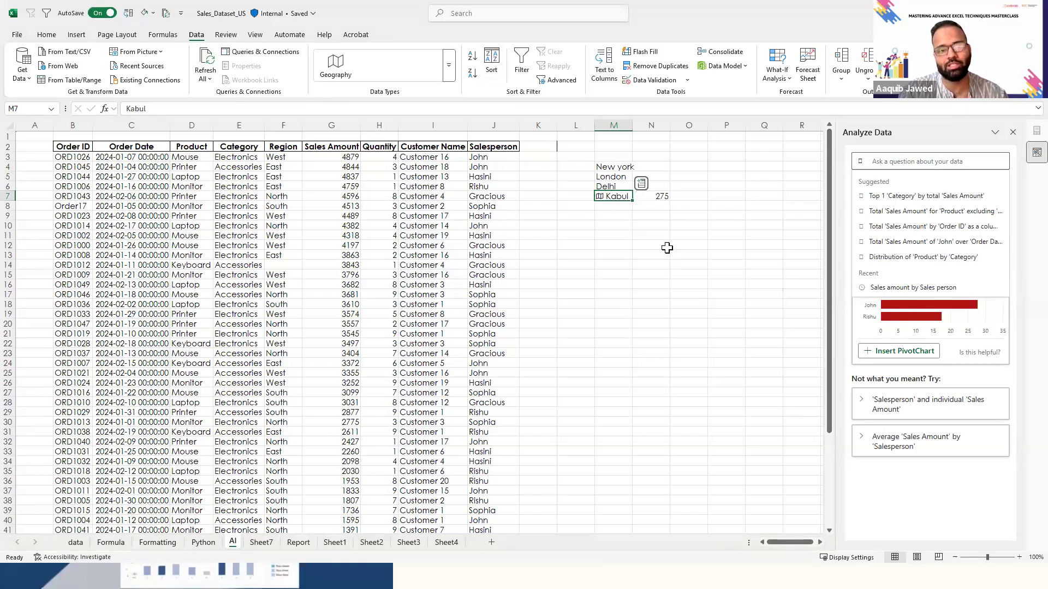
left_click(641, 184)
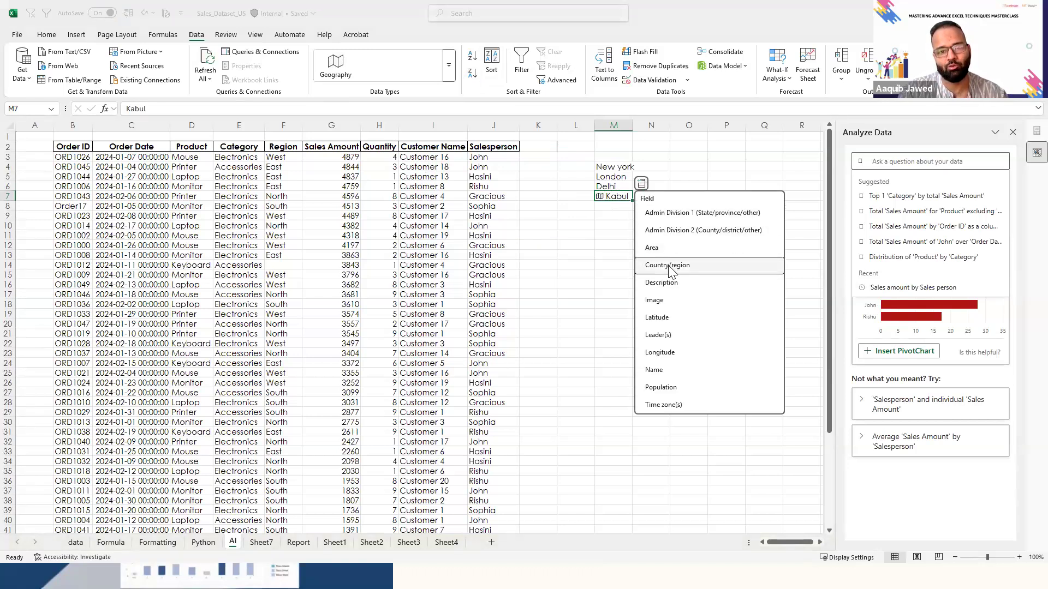
left_click(670, 267)
double_click(708, 126)
left_click(641, 183)
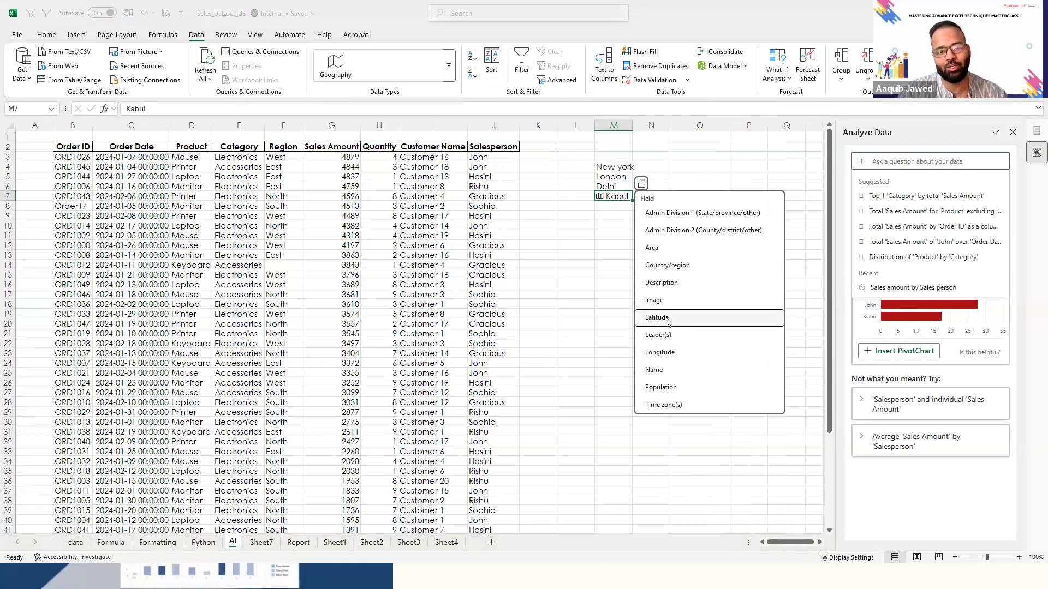
left_click(667, 319)
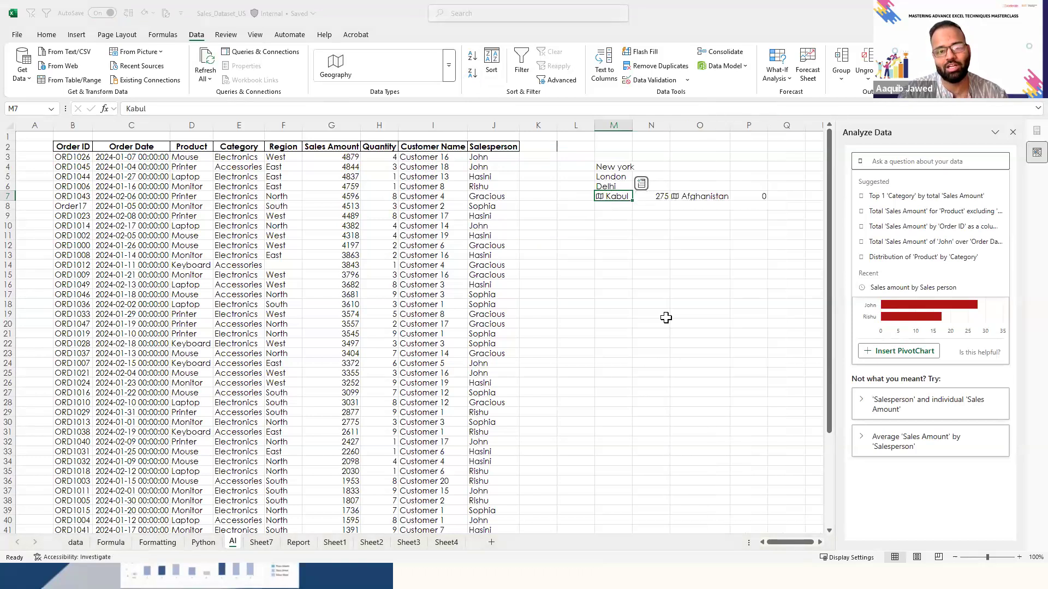
- Extract Kabul's Longitude into Q7 and convert Delhi in M6 to the Geography data type
left_click(642, 184)
left_click(670, 353)
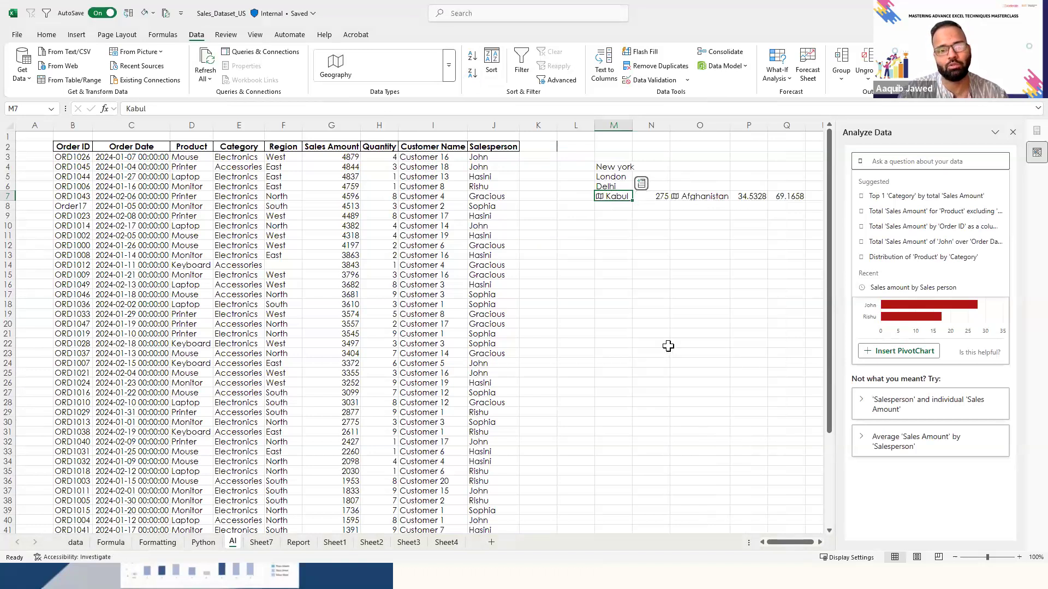
key("Up")
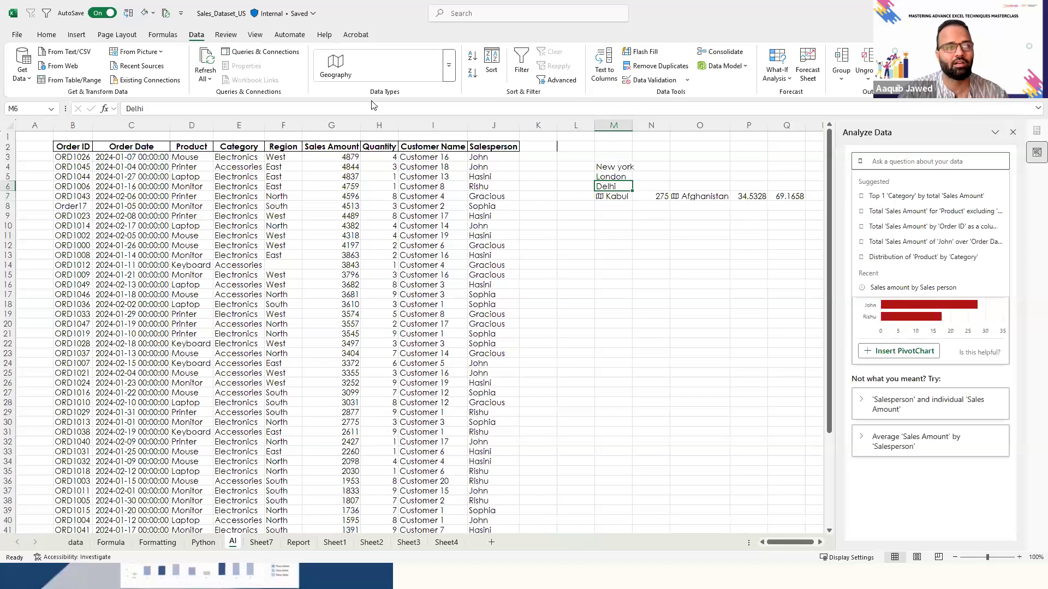
left_click(335, 65)
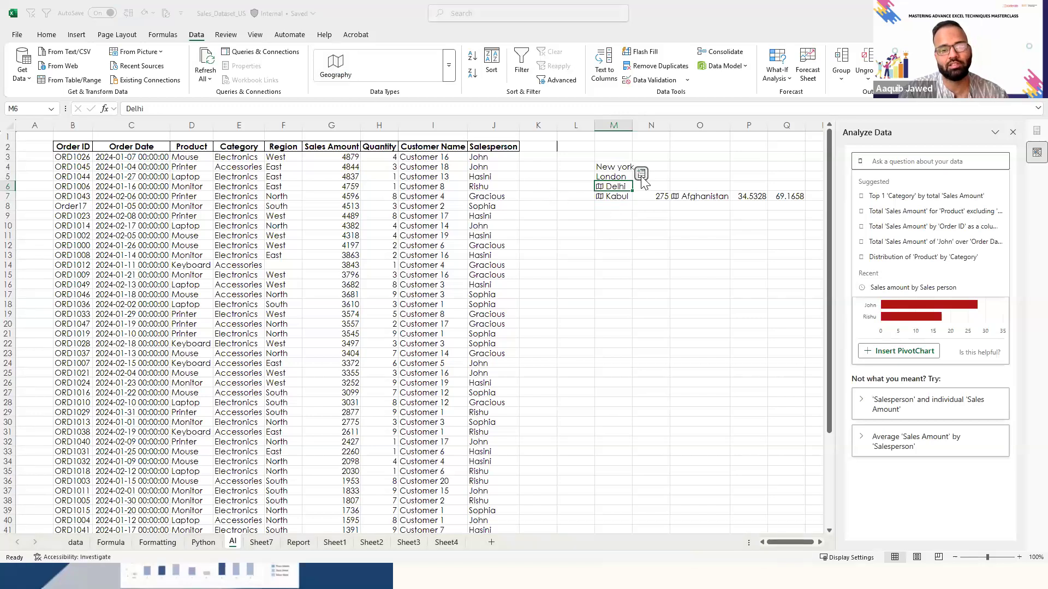
- Extract Delhi's Country/region, Capital/Major City and Leader(s) into the cells beside it in row 6, and slightly narrow column P
left_click(641, 173)
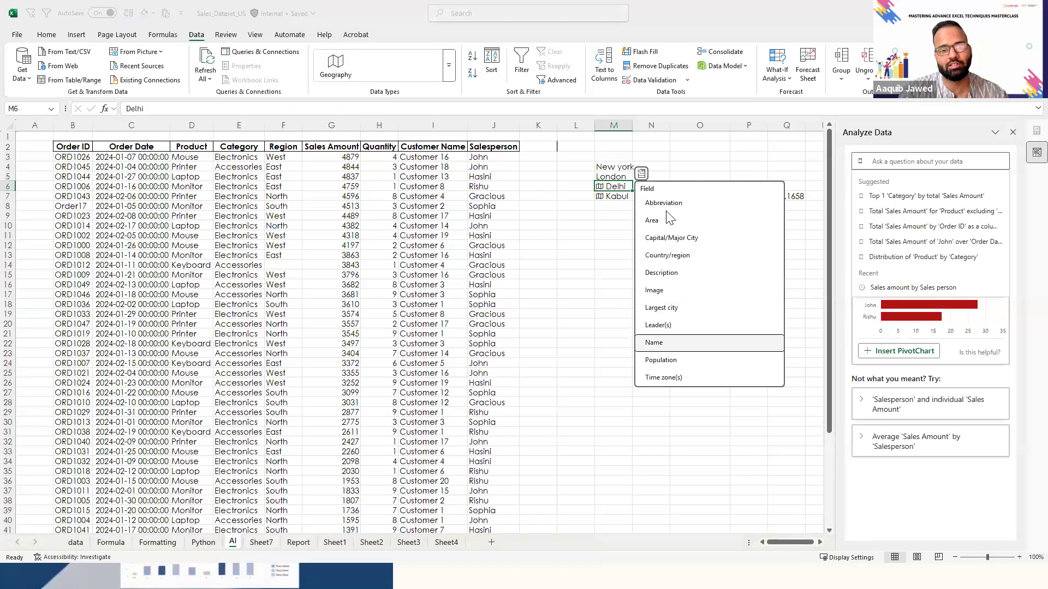
left_click(678, 256)
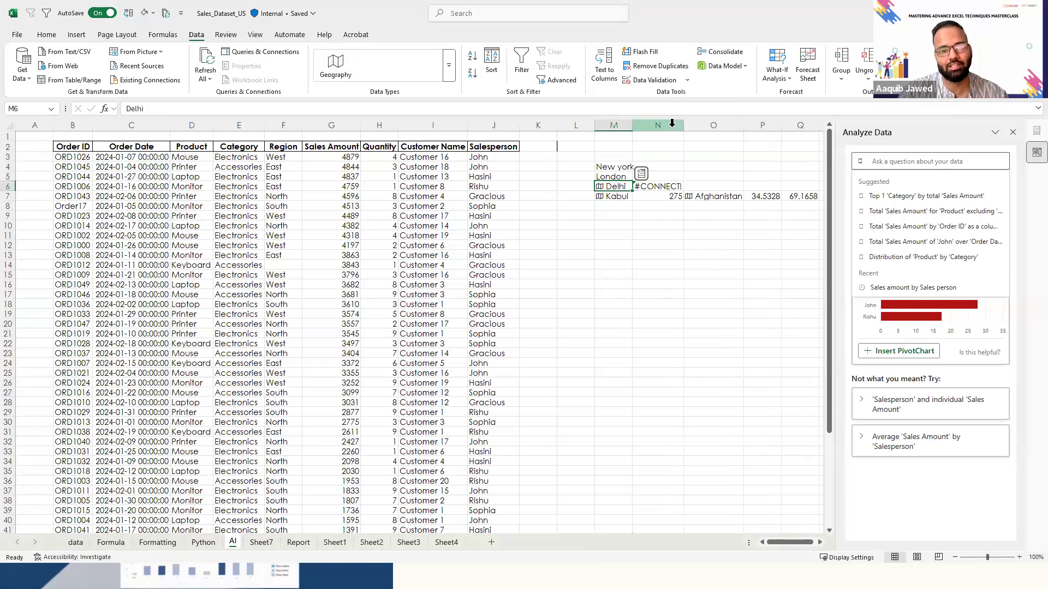
left_click(617, 187)
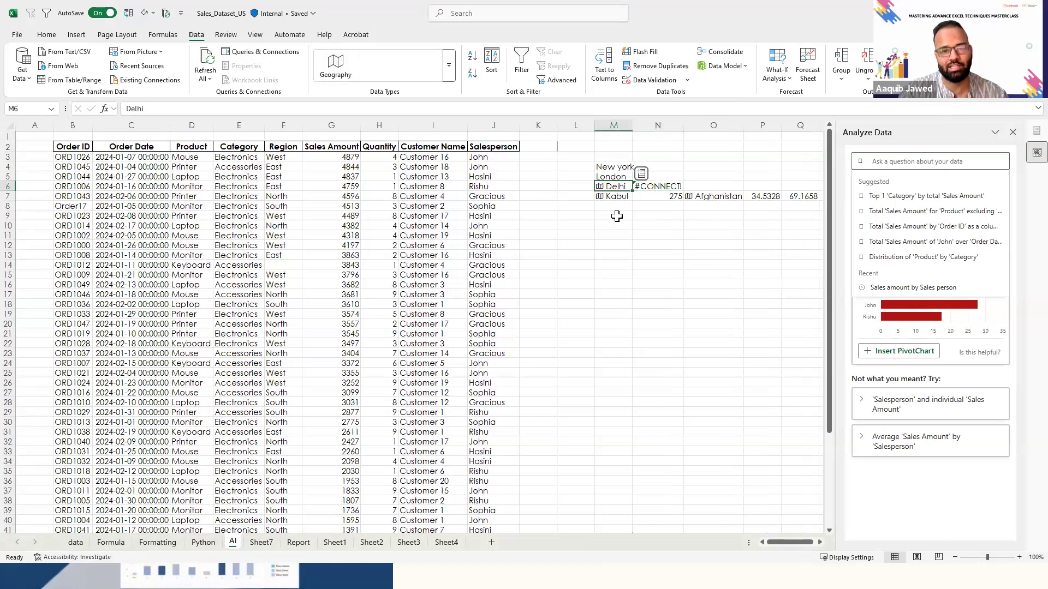
left_click(639, 178)
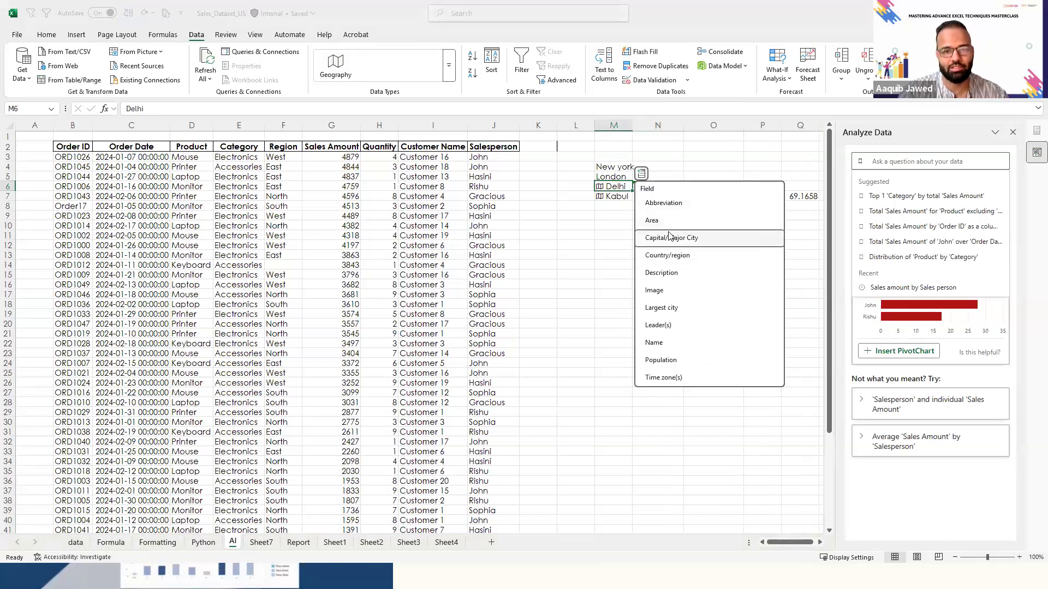
left_click(669, 230)
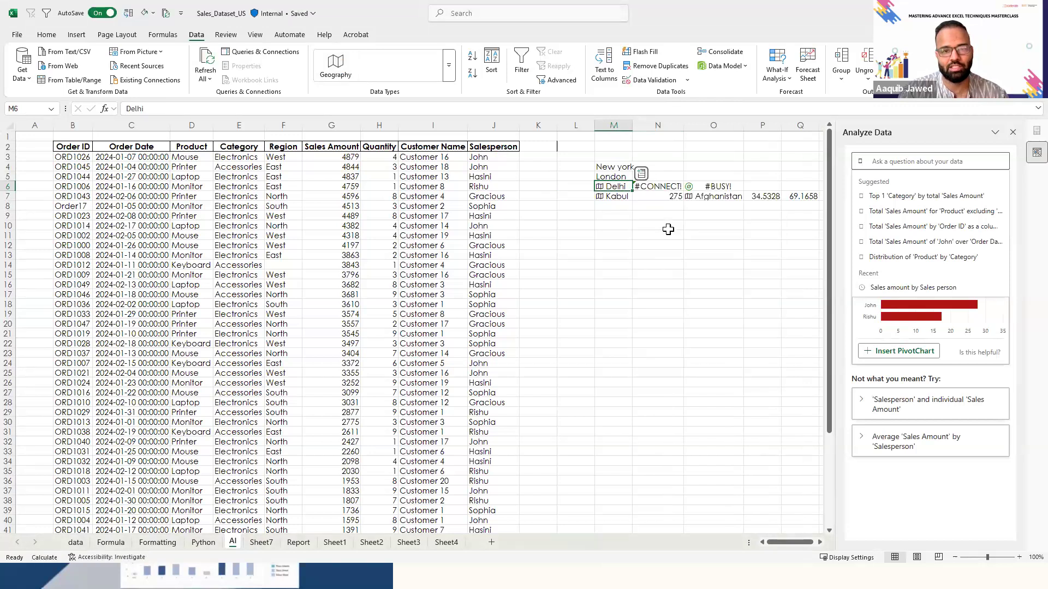
left_click(641, 174)
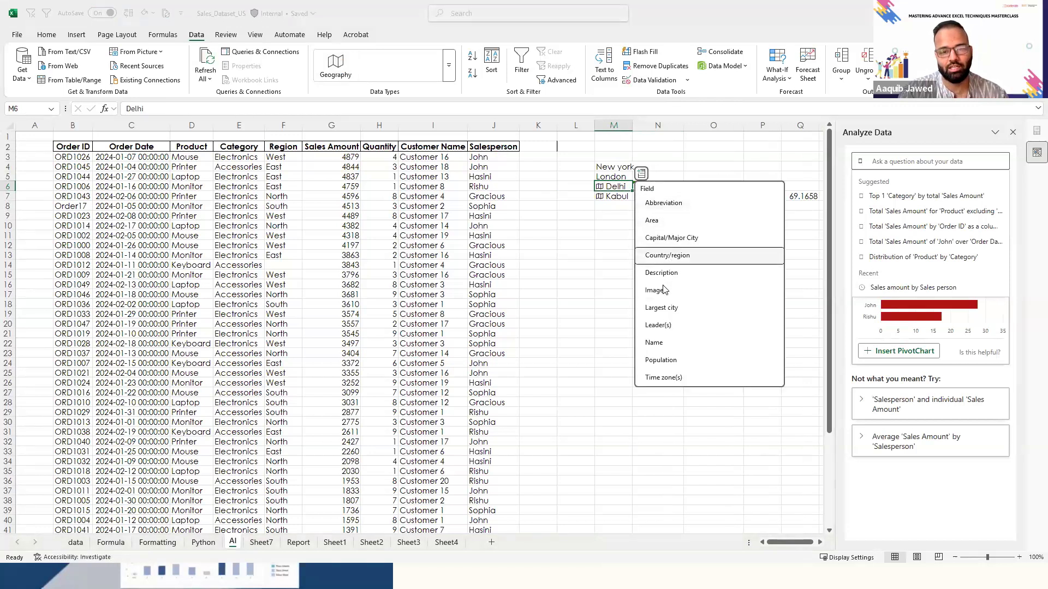
left_click(676, 325)
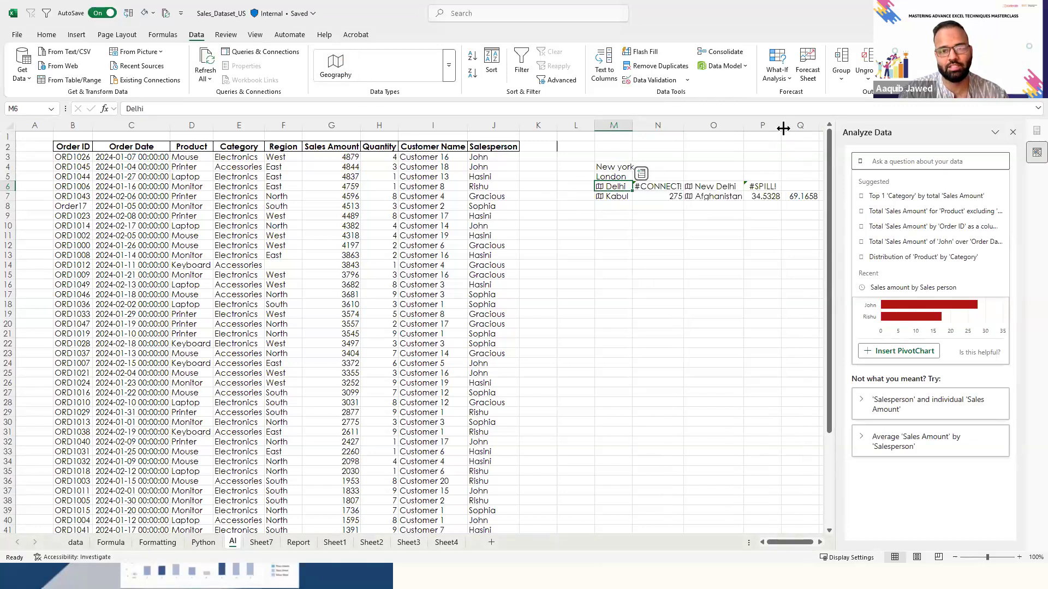
left_click_drag(782, 127, 776, 127)
- Clear Kabul's latitude and longitude from P7:Q7 to make room for Delhi's leader list from P6
left_click(739, 207)
key("Up")
key("Up")
key("Left")
key("Left")
key("Right")
key("Right")
key("Right")
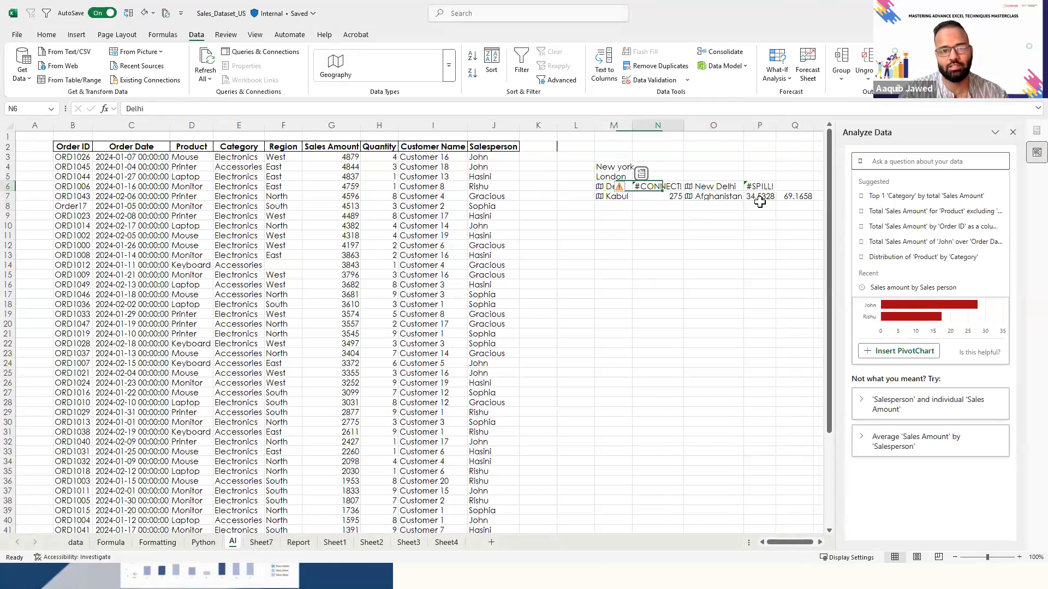
left_click(759, 198)
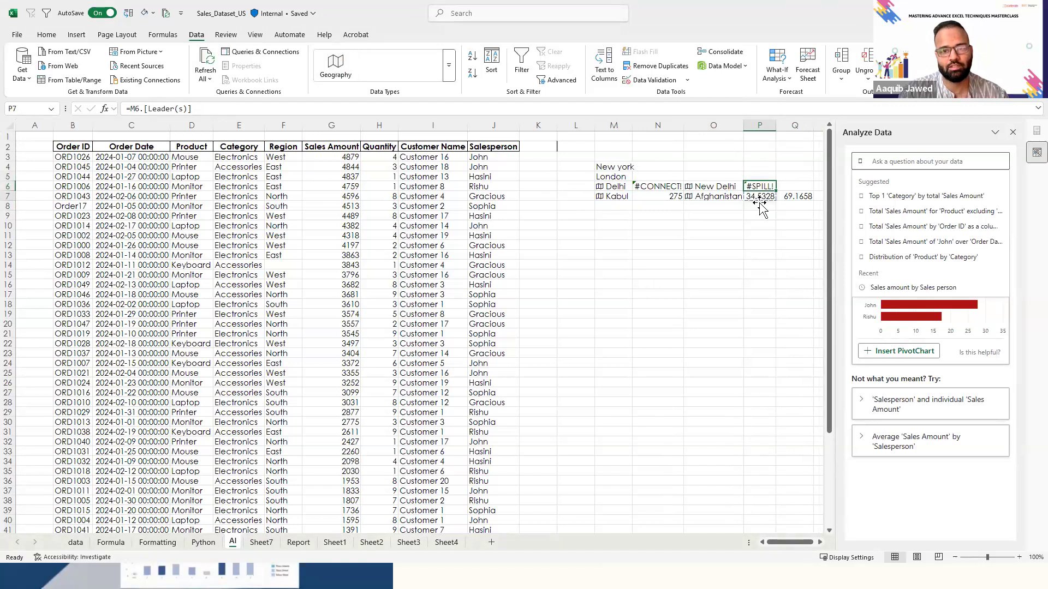
key("shift+Right")
key("Delete")
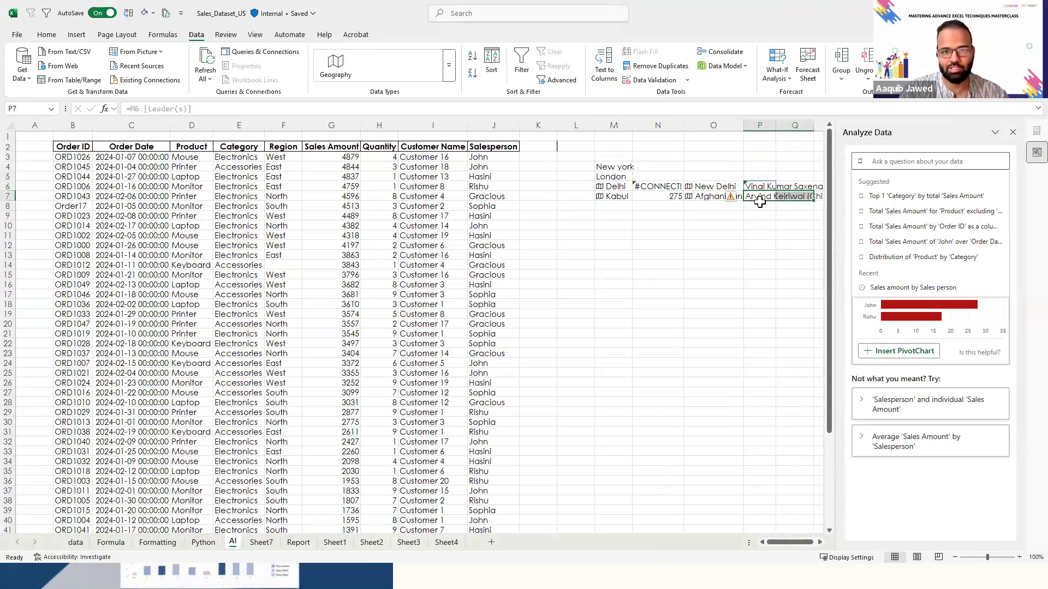
- Examine the leader entries extracted for Delhi in column P, including the text extending across the neighbouring cells
key("Right")
scroll(760, 202, "right", 2)
key("Up")
key("Left")
key("Right")
key("Right")
key("Right")
scroll(759, 203, "right", 1)
key("Left")
key("Left")
key("Down")
key("Down")
key("Left")
key("Up")
key("shift+Up")
key("Left")
key("Left")
key("Left")
key("Left")
key("Up")
key("Right")
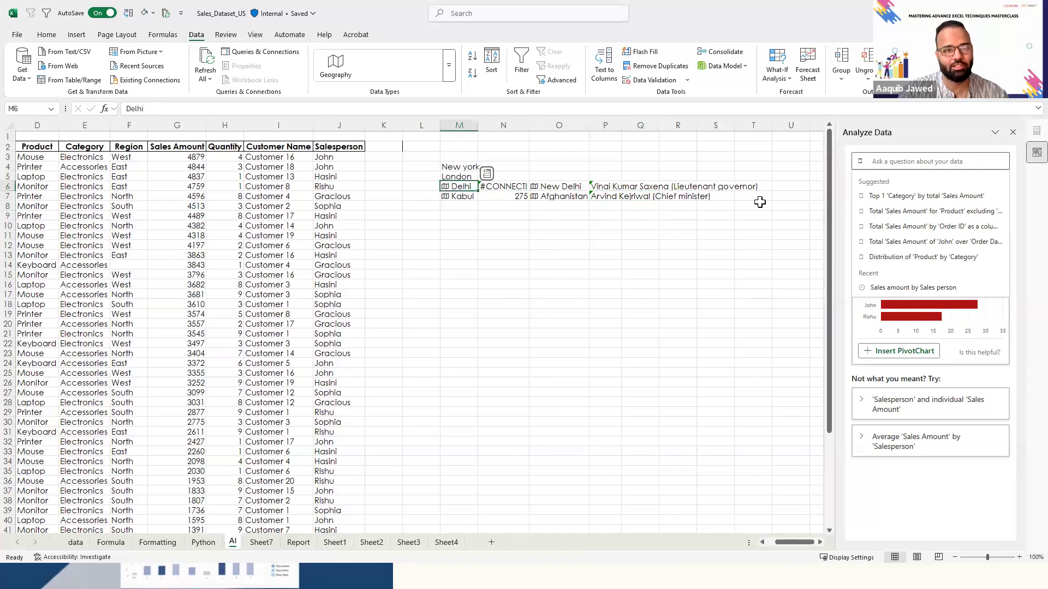
key("Up")
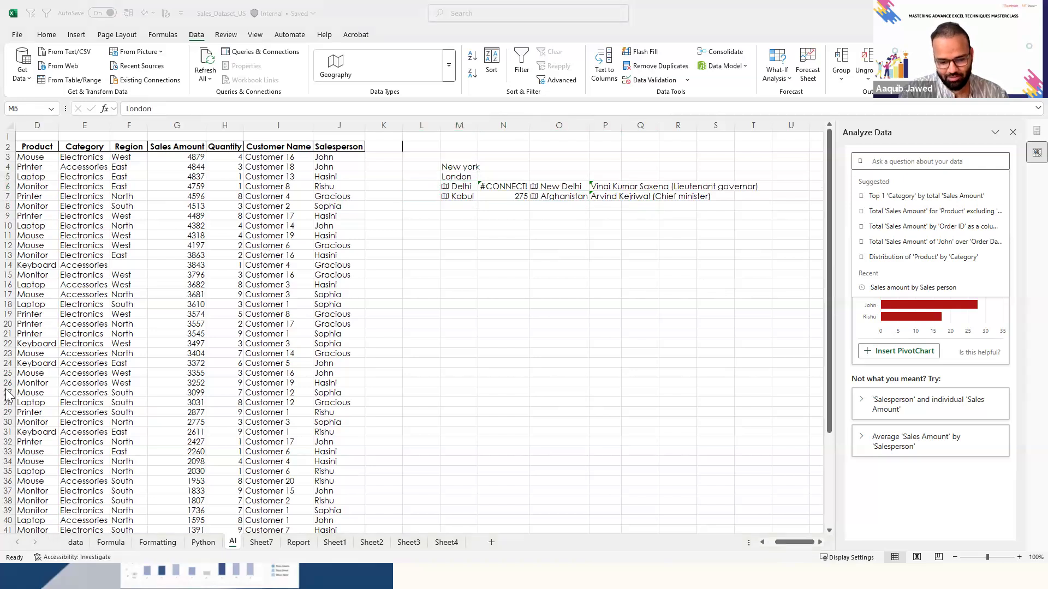
key("ctrl+Left")
key("ctrl+Left")
key("ctrl+Left")
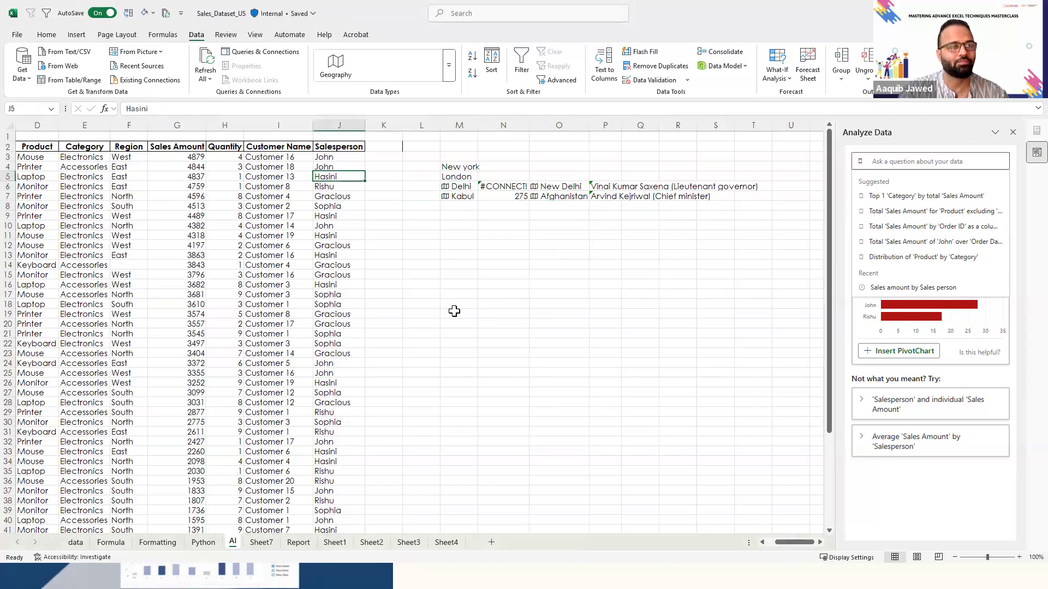
key("Right")
key("Right")
key("ctrl+Up")
key("Left")
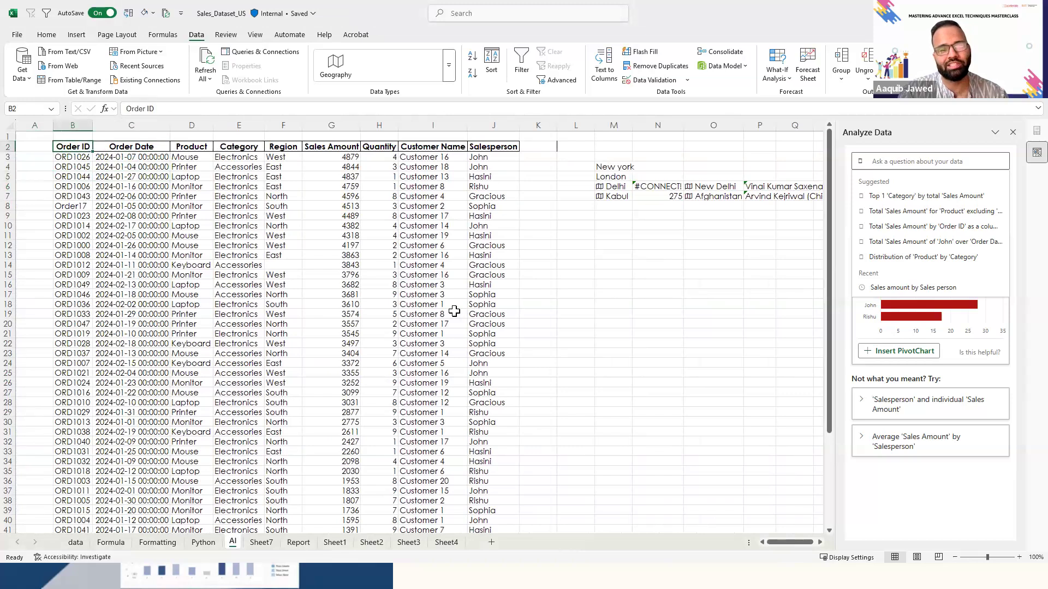
key("ctrl+shift+Right")
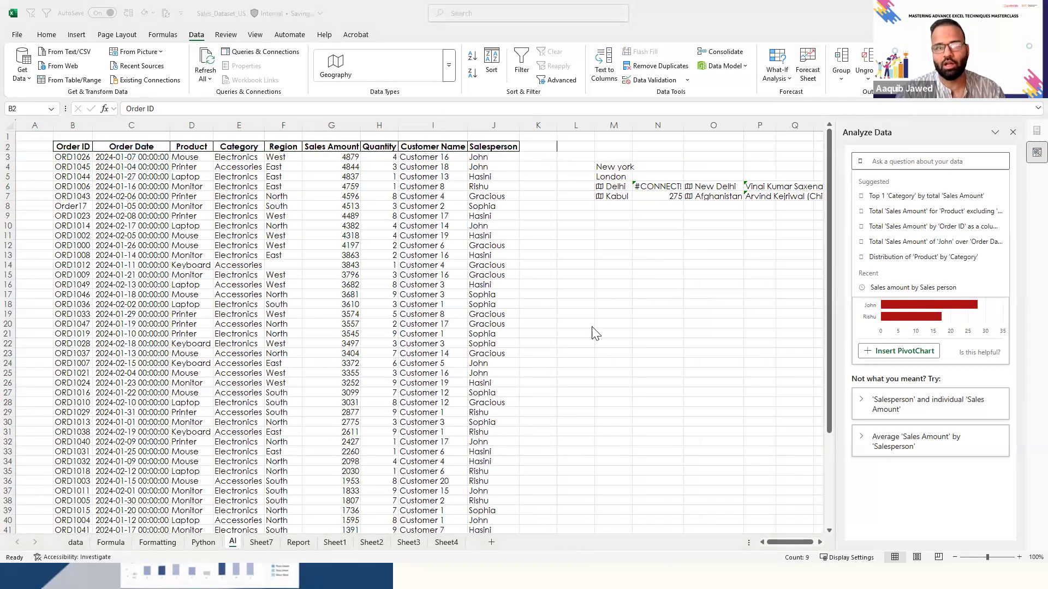
left_click(725, 152)
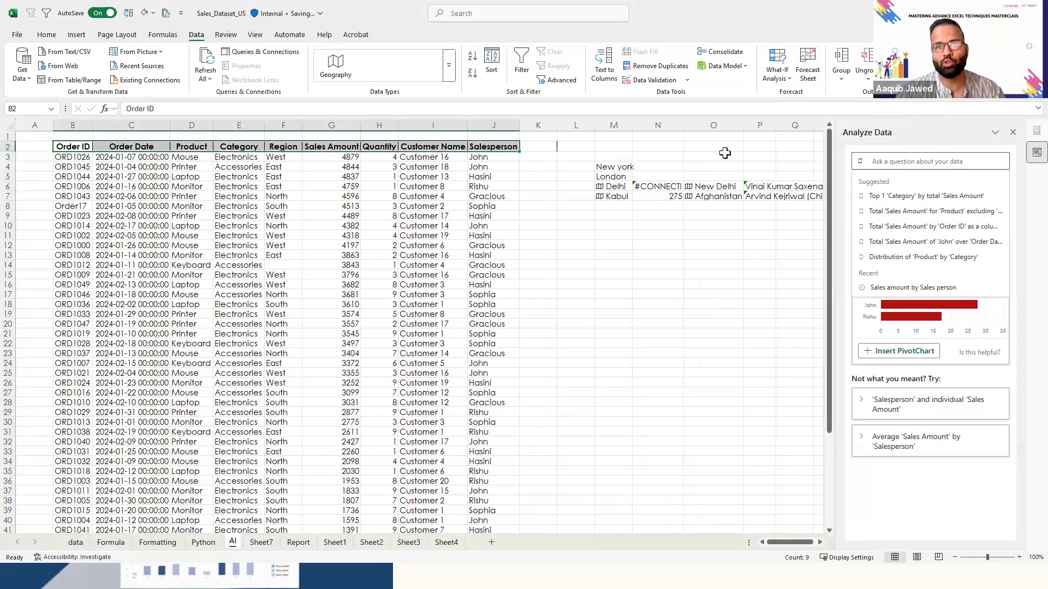
left_click(409, 253)
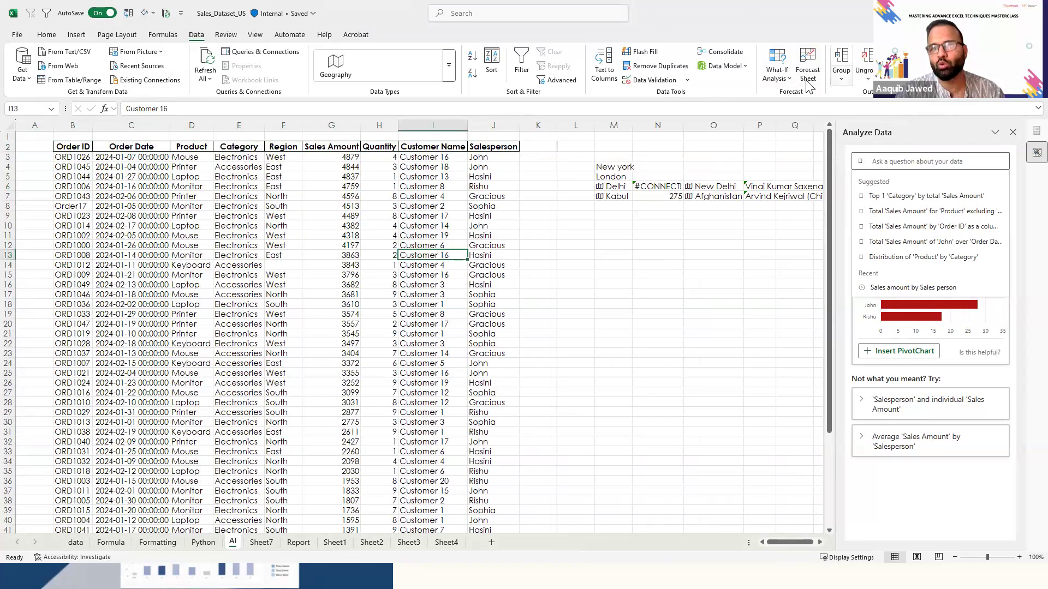
left_click(785, 81)
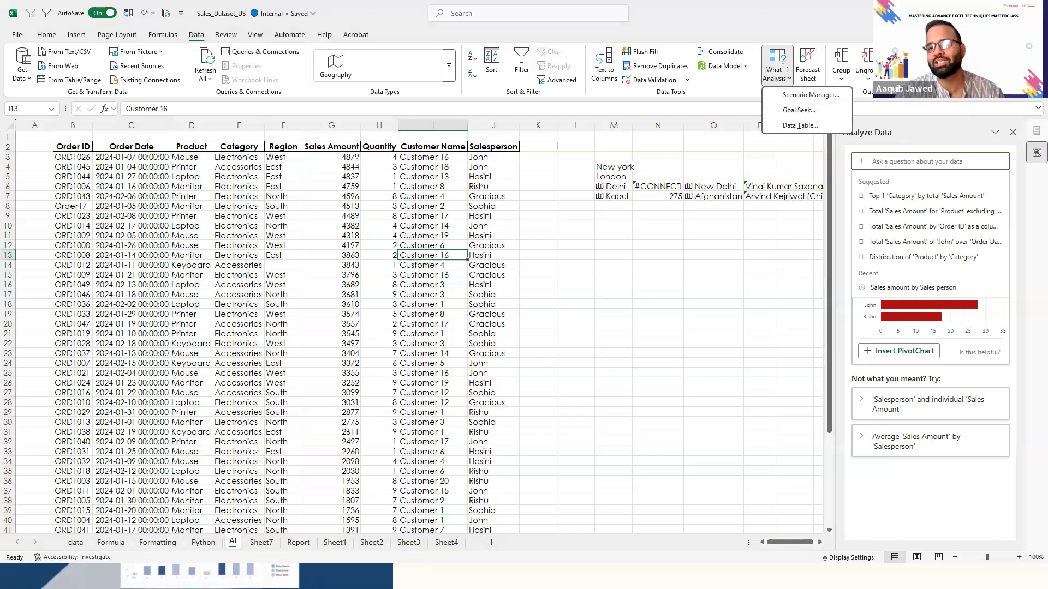
key("Escape")
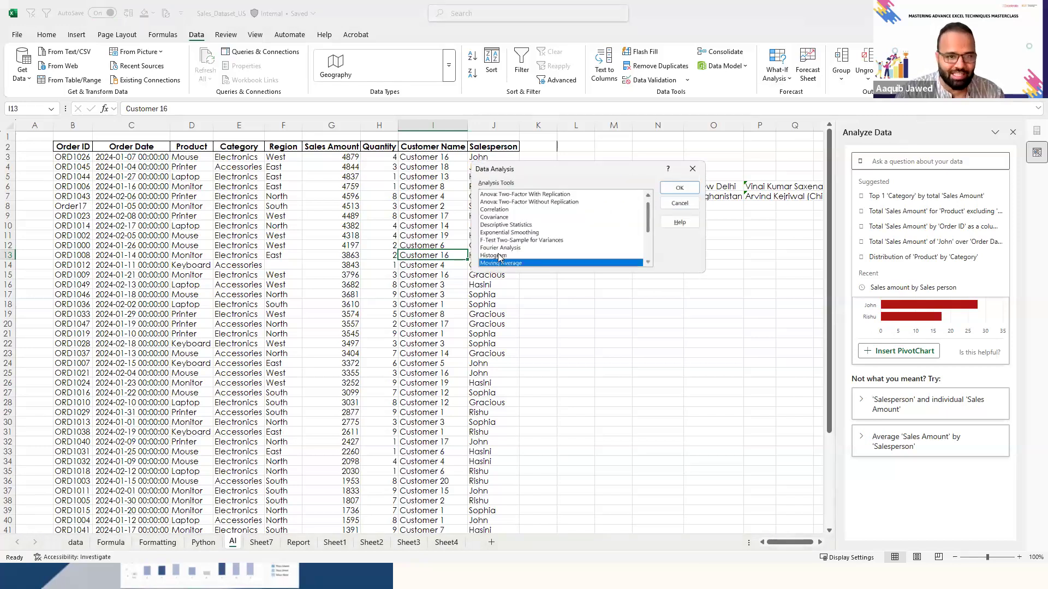
- Examine the tools offered in the Data Analysis list, from Anova: Single Factor to z-Test: Two Sample for Means
left_click(514, 258)
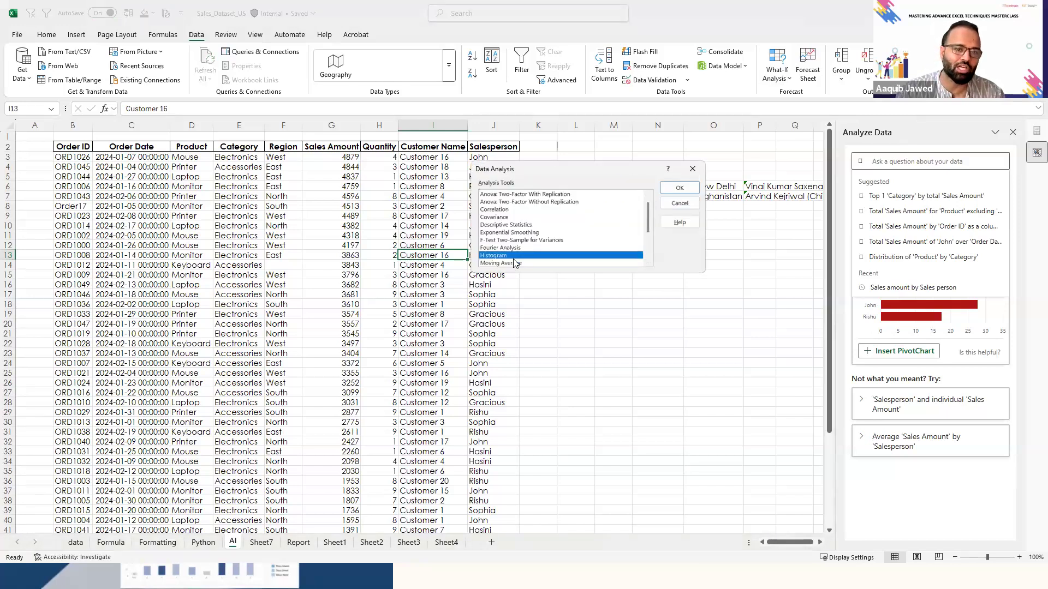
key("Down")
key("Down")
key("Down")
key("Down")
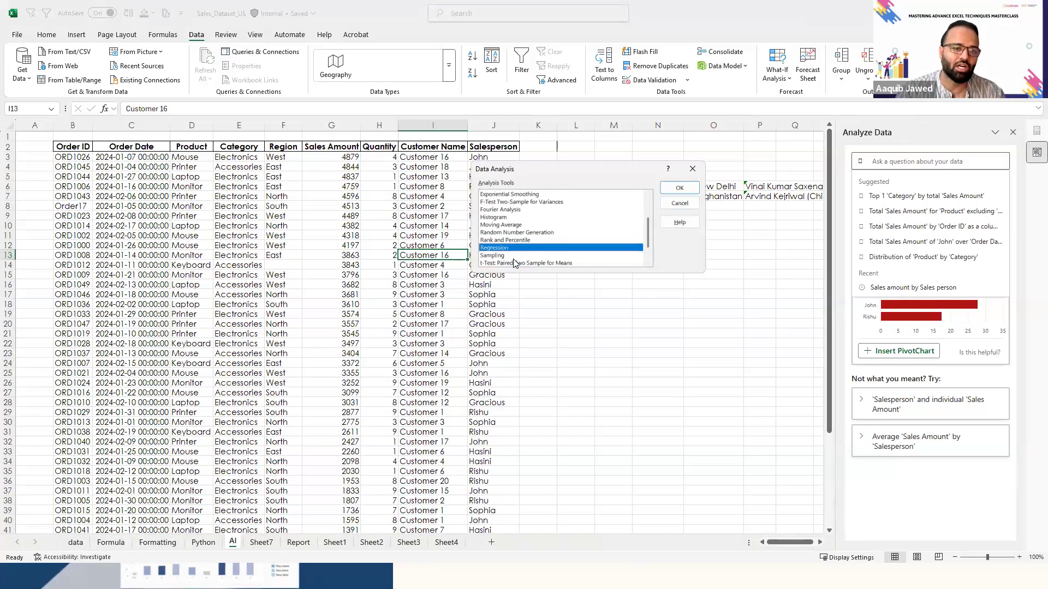
key("Down")
key("Down")
key("Down")
key("Down")
key("Down")
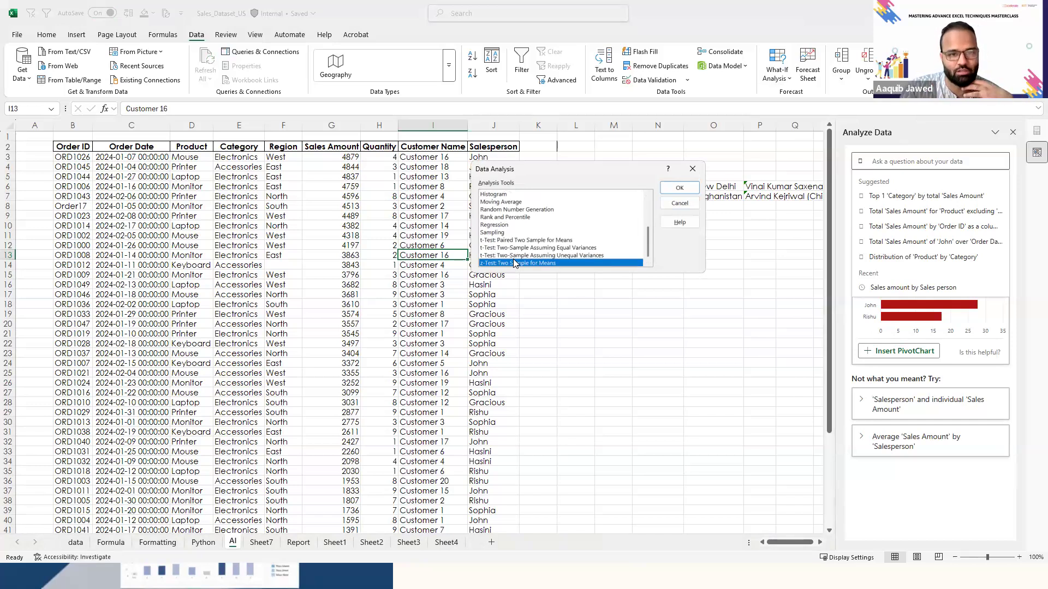
key("Up")
key("Up")
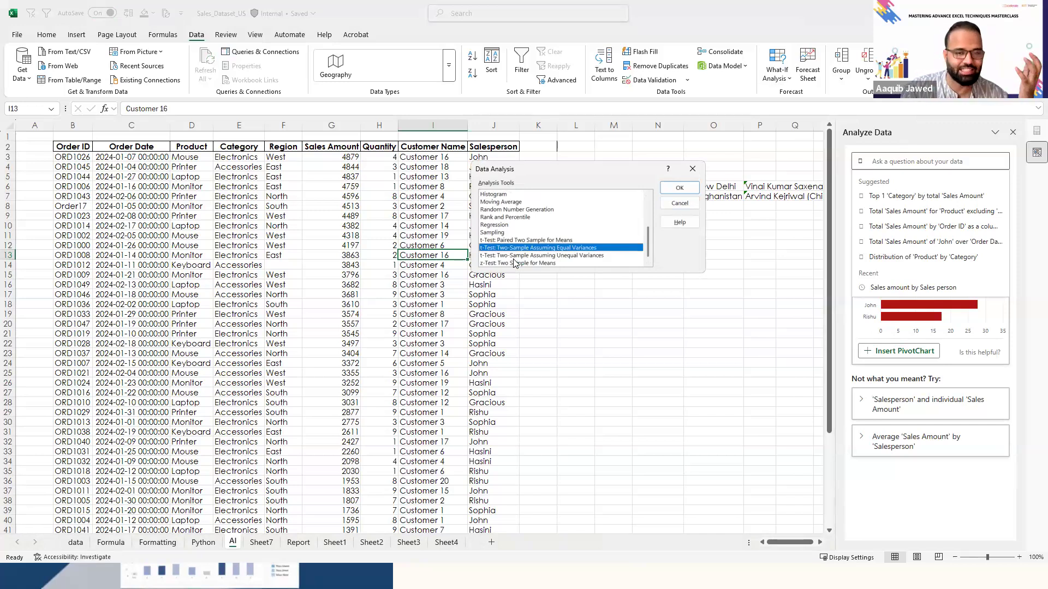
key("Down")
key("Down")
key("Up")
key("Up")
key("Up")
key("Up")
key("Up")
key("Up")
key("Up")
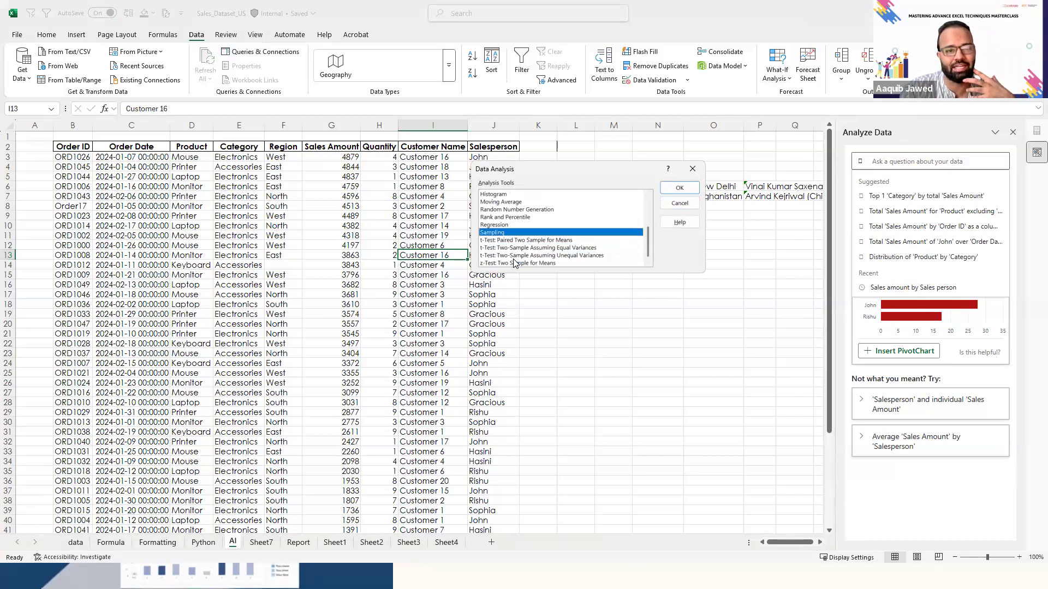
key("Up")
key("Up")
key("Up")
key("Up")
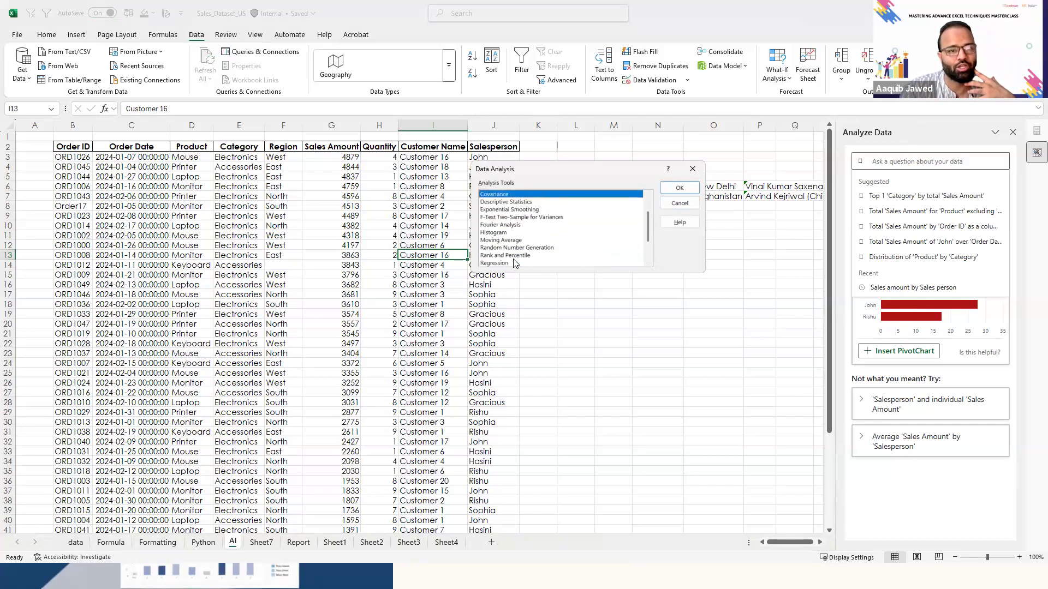
key("Up")
key("Up")
key("Up")
key("Up")
key("Up")
key("Up")
key("Up")
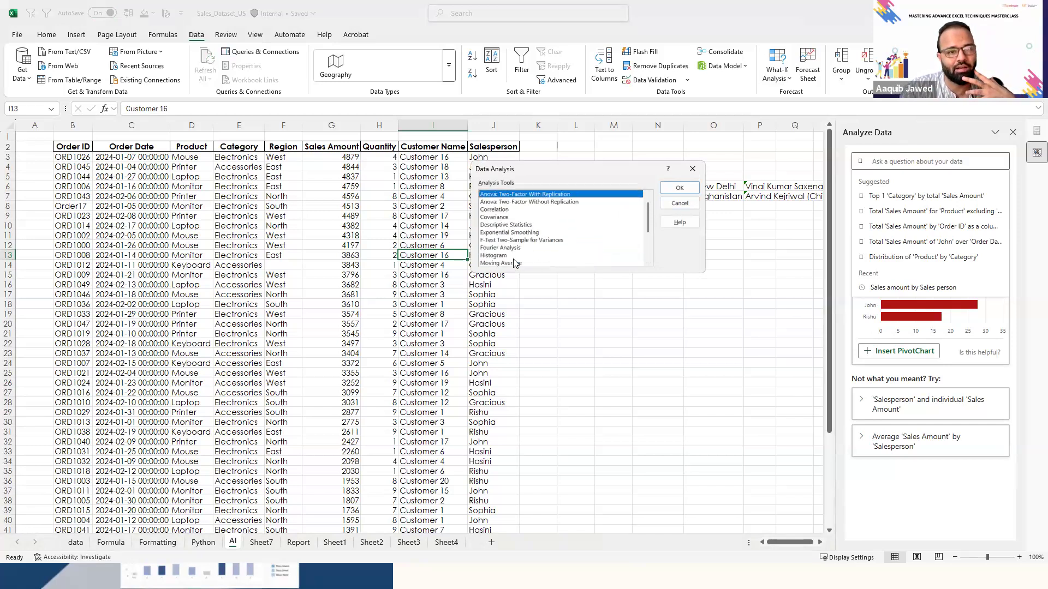
key("Down")
key("Down")
key("Up")
key("Up")
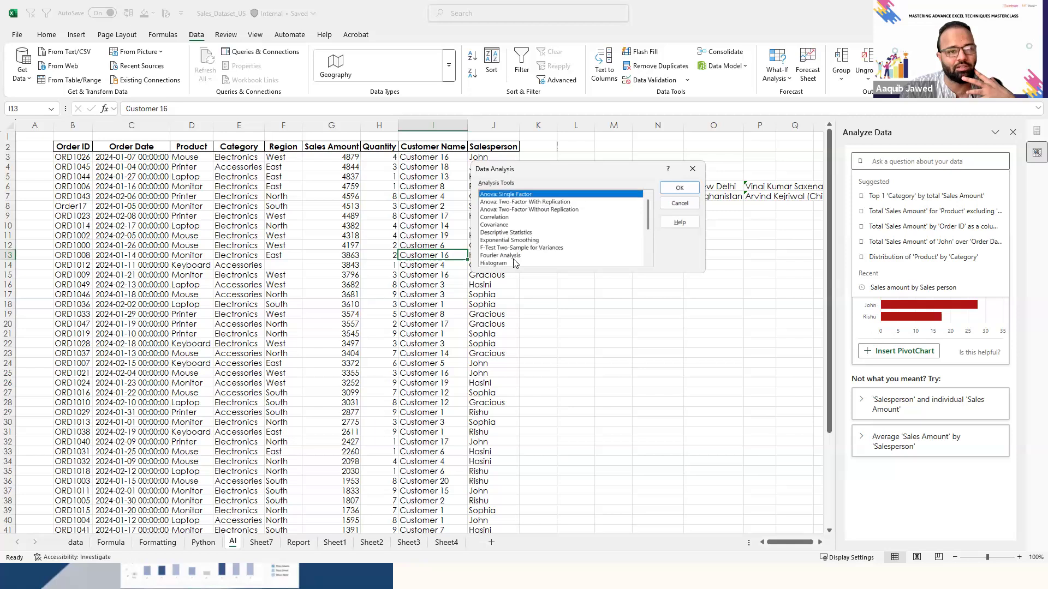
key("Down")
key("Down")
key("Down")
key("Down")
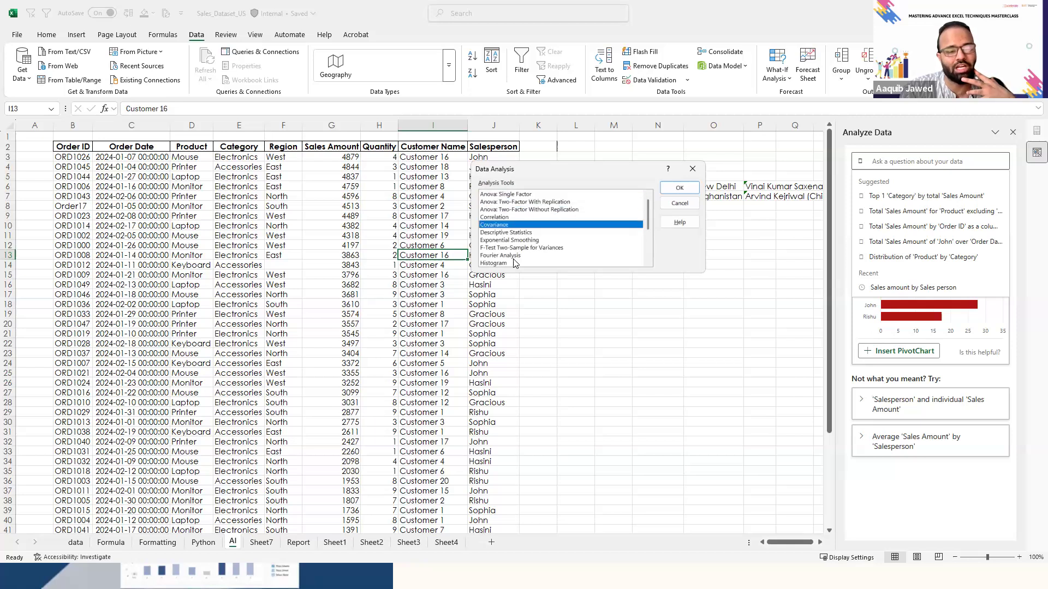
key("Down")
key("Down")
key("Down")
key("Down")
key("Down")
key("Down")
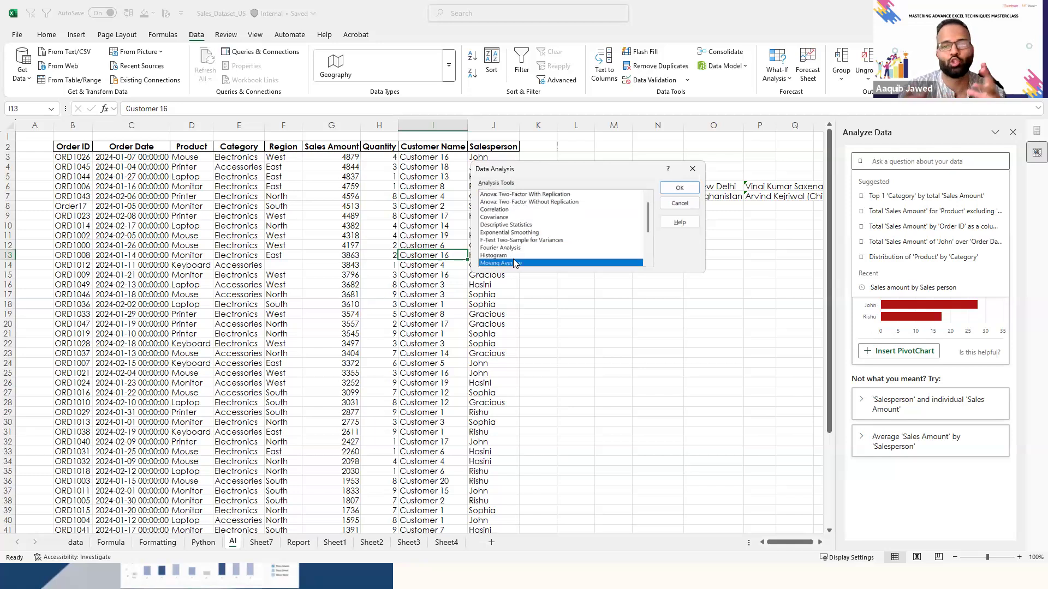
left_click(690, 186)
left_click(352, 226)
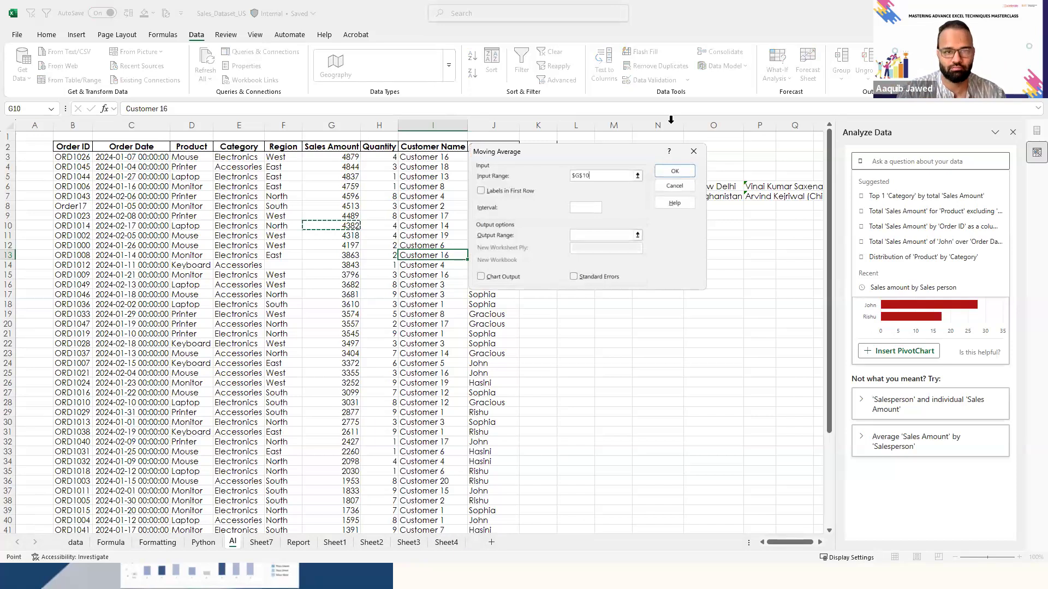
left_click(693, 151)
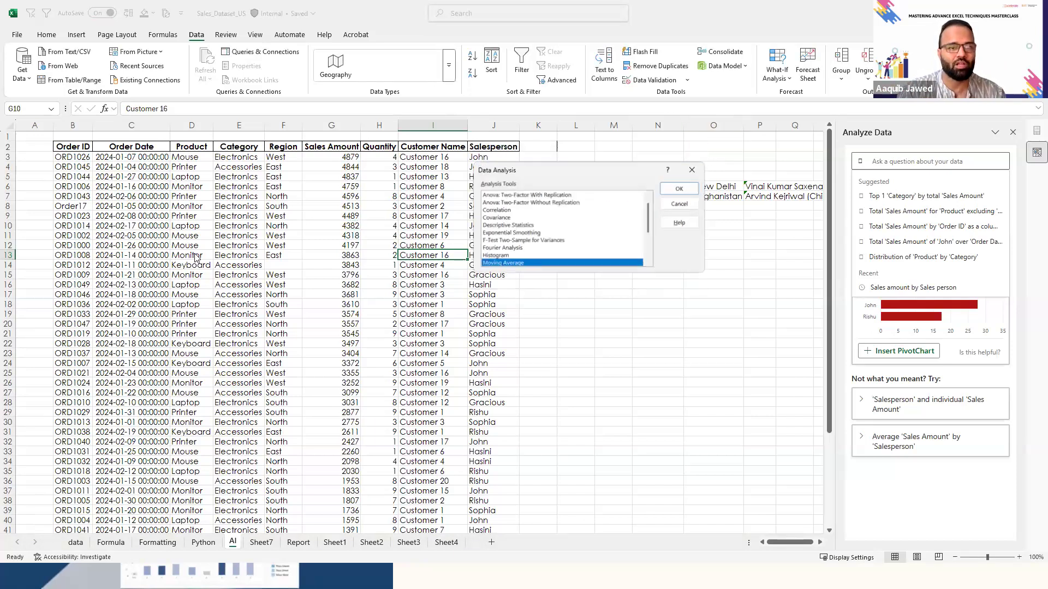
left_click(680, 203)
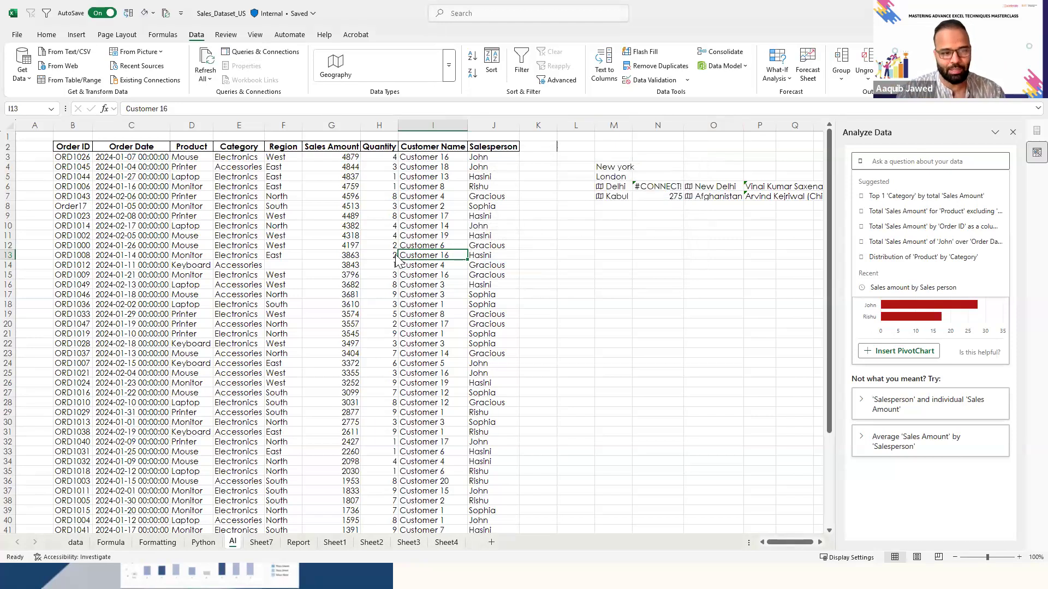
- Switch from the AI sheet to the Report sheet with the Sales Data Summary and close the Analyze Data pane
left_click(410, 312)
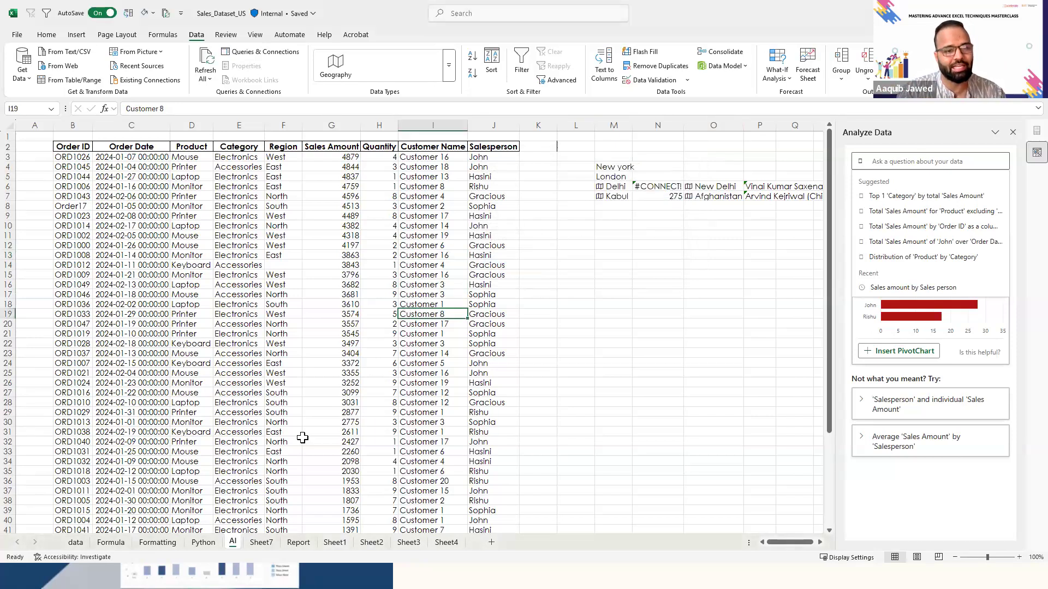
left_click(212, 541)
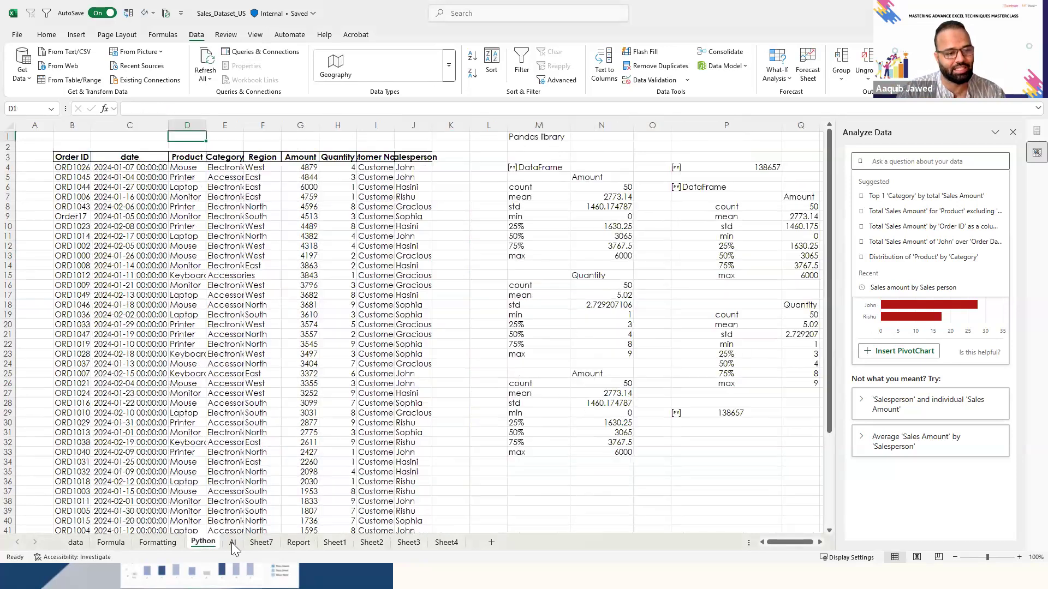
left_click(238, 543)
left_click(262, 543)
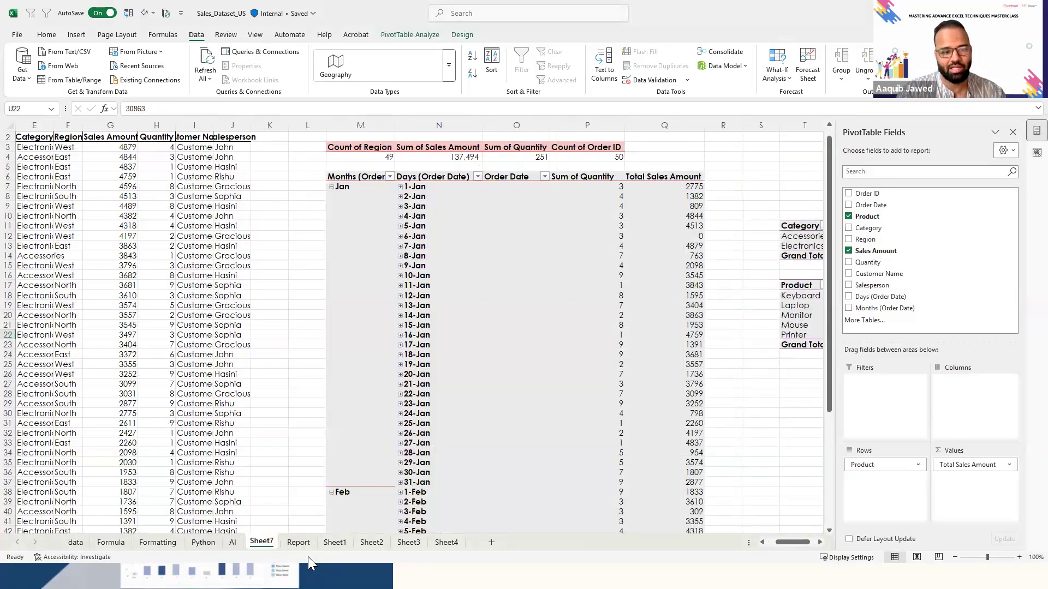
left_click(299, 542)
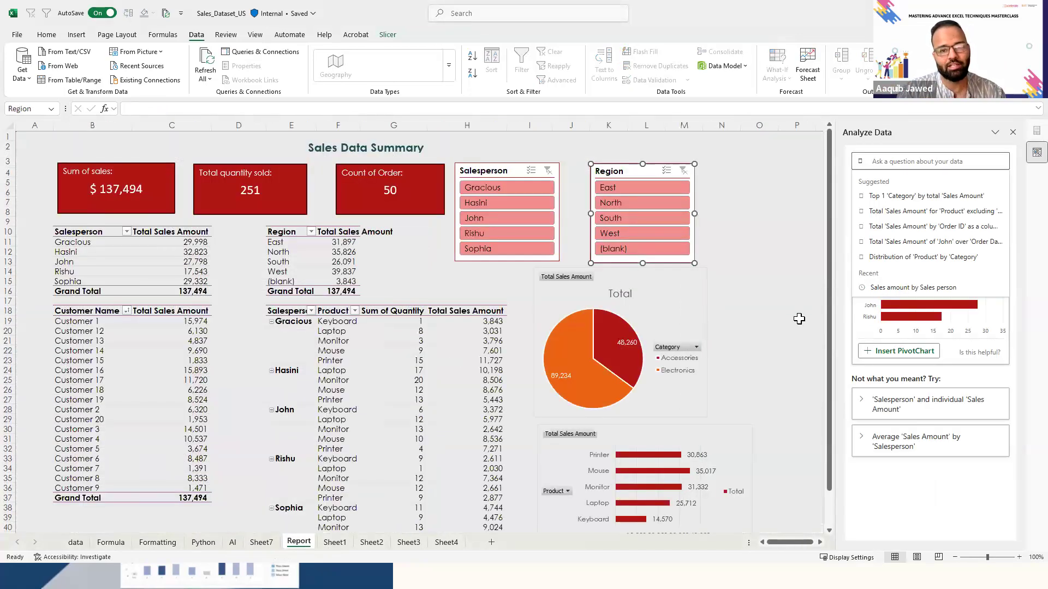
left_click(799, 319)
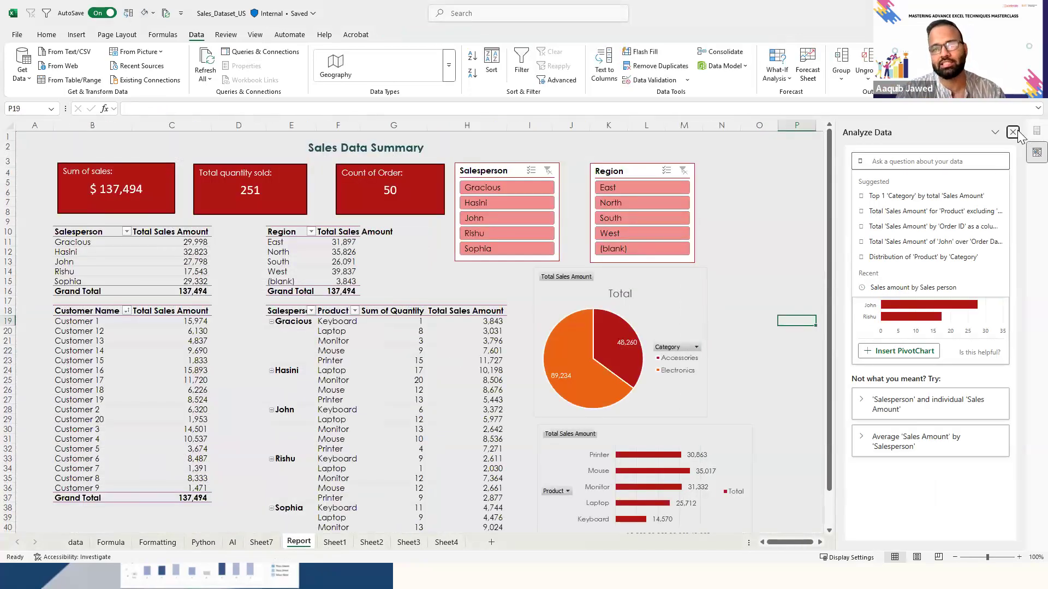
left_click(1013, 132)
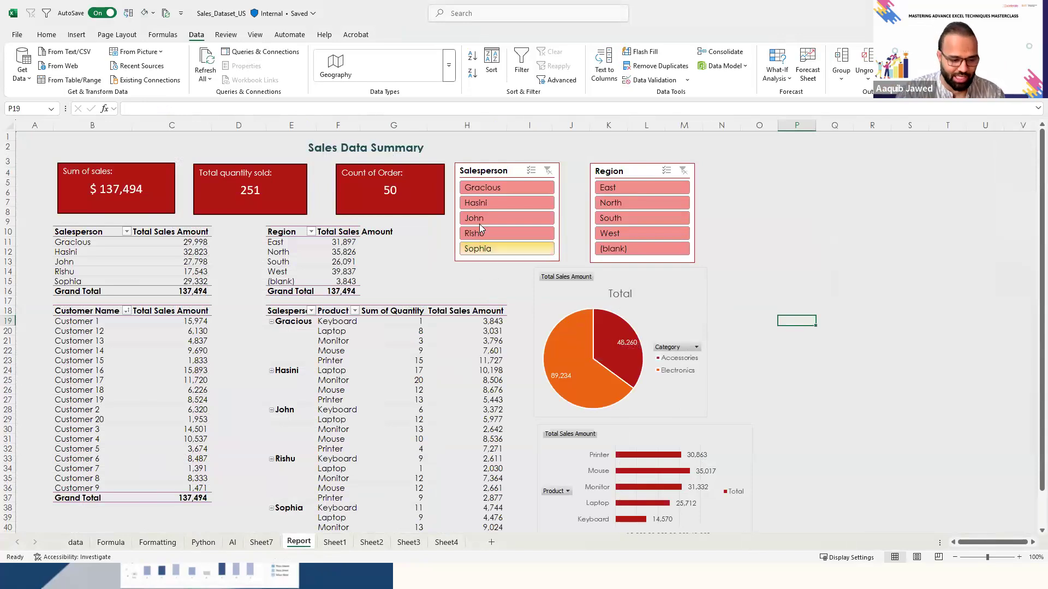
- Filter the sales report to single salespeople with the Salesperson slicer, and clear the filter
left_click(532, 220)
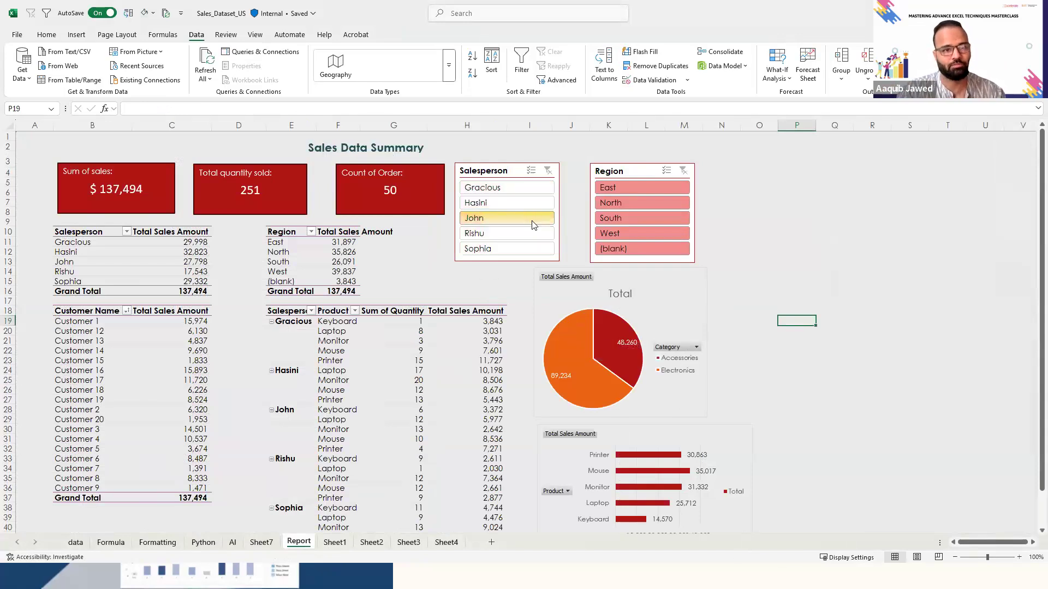
left_click(527, 203)
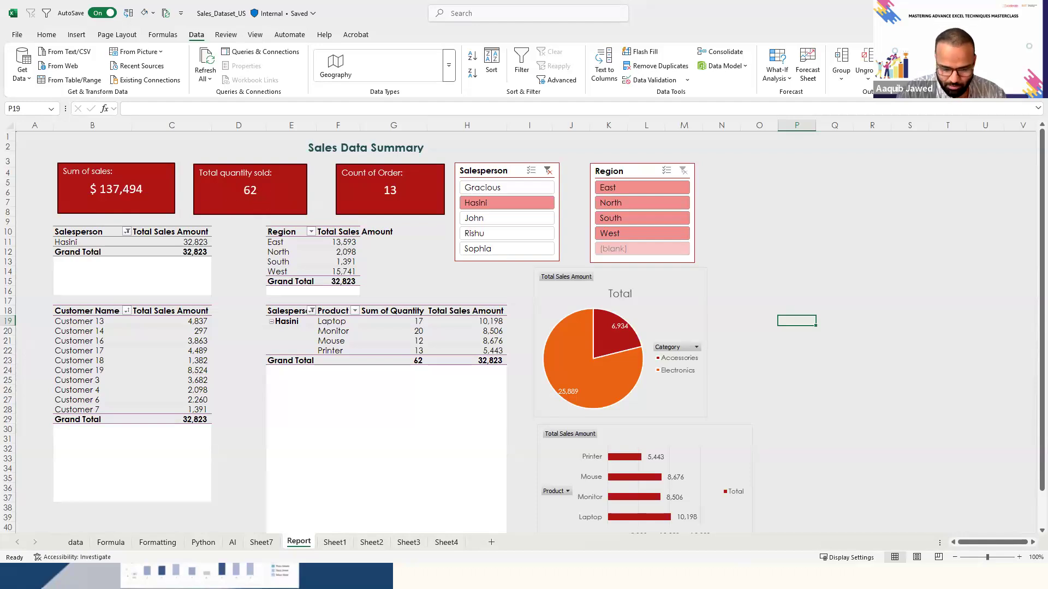
key("alt+Tab")
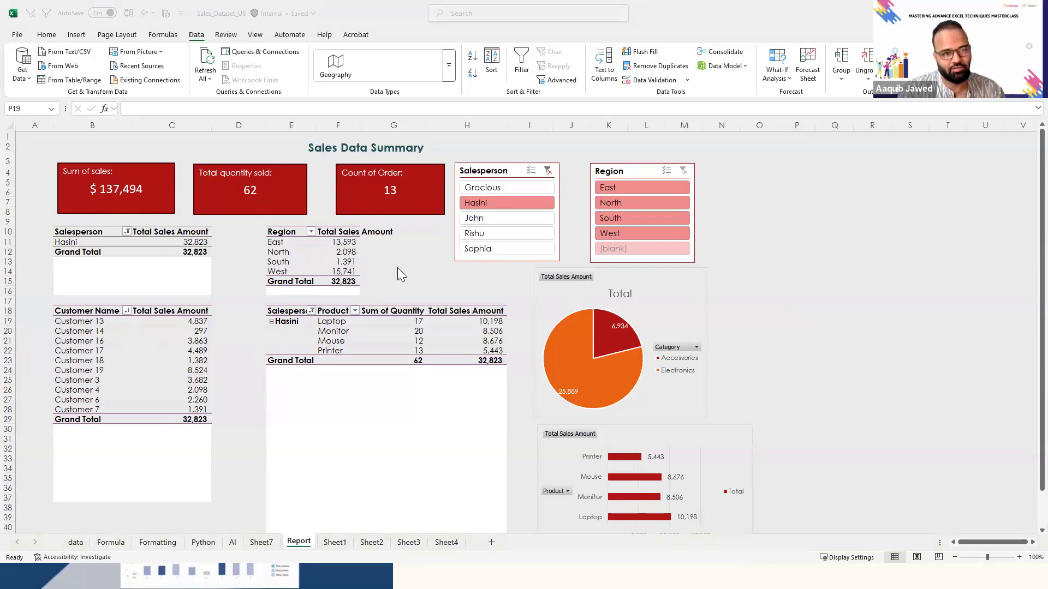
left_click(548, 172)
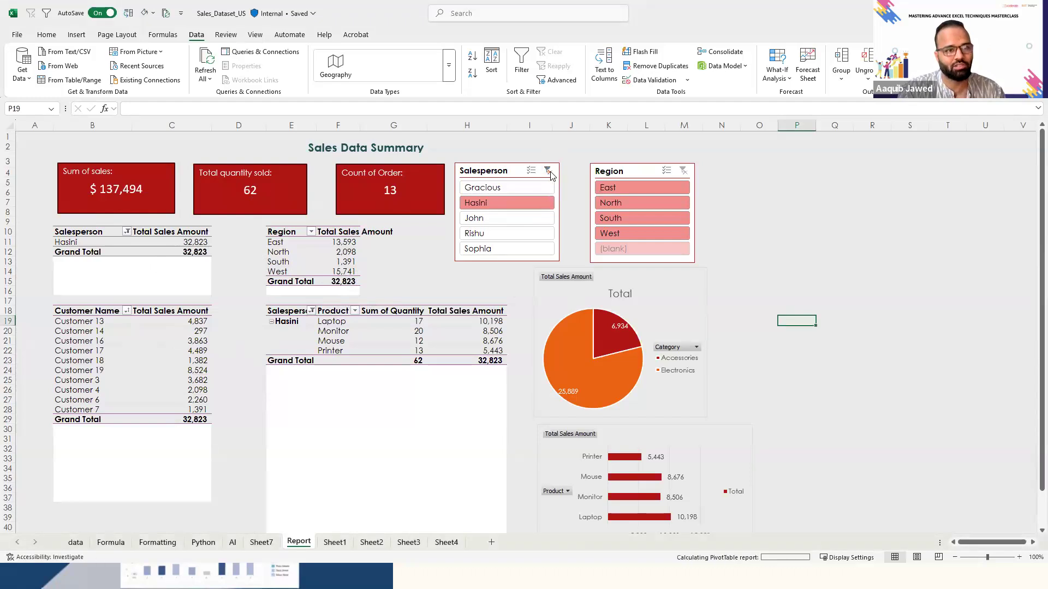
left_click(199, 363)
key("Right")
key("Right")
key("Right")
key("Right")
key("Right")
key("Right")
key("Right")
key("Right")
key("Right")
key("Right")
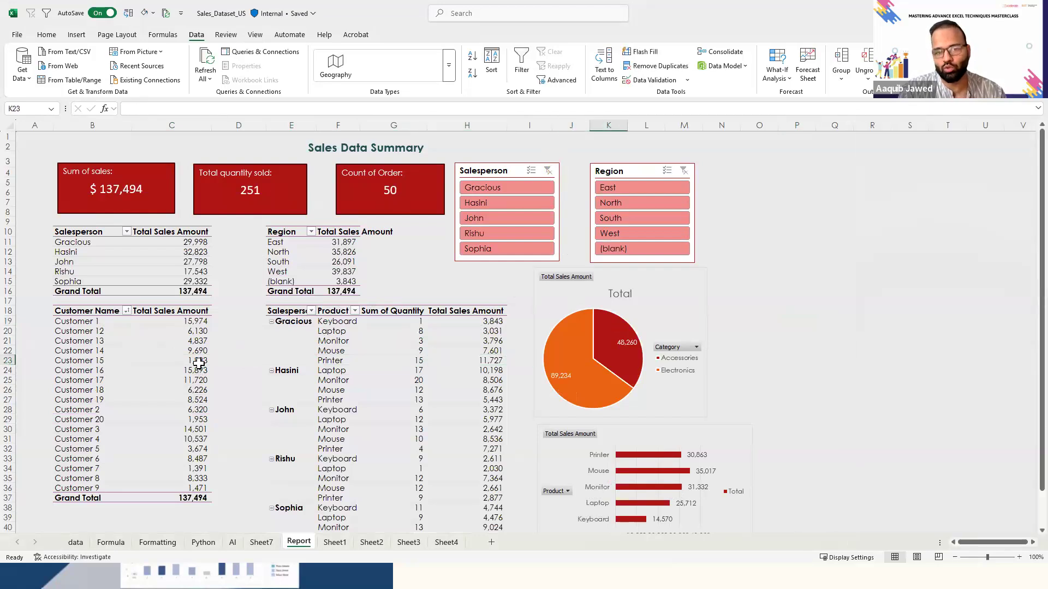
key("Left")
key("Left")
key("Left")
key("Left")
key("Left")
key("Left")
key("Left")
key("Left")
key("Home")
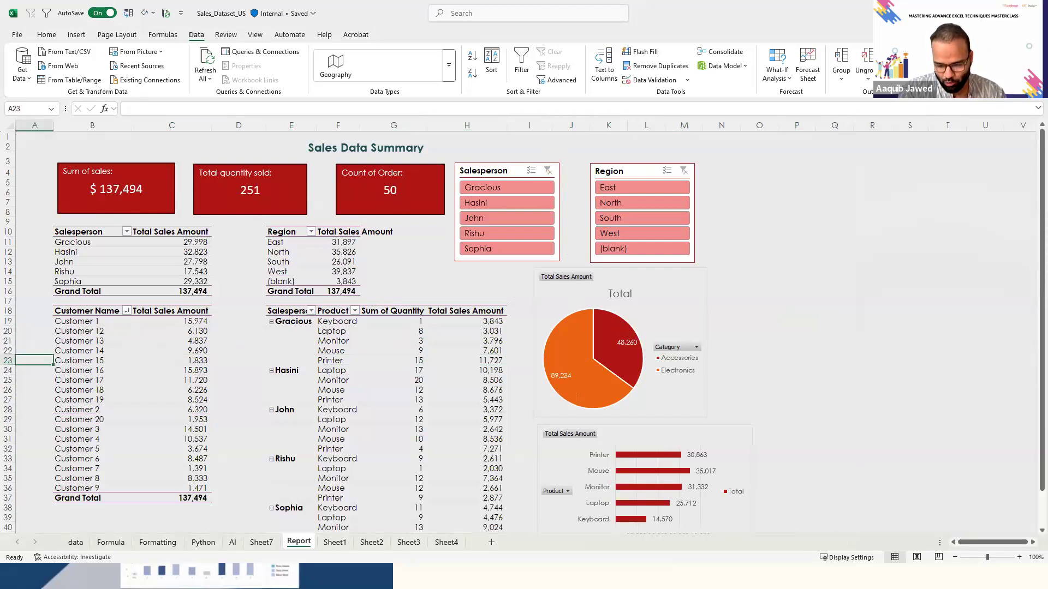
key("alt+Tab")
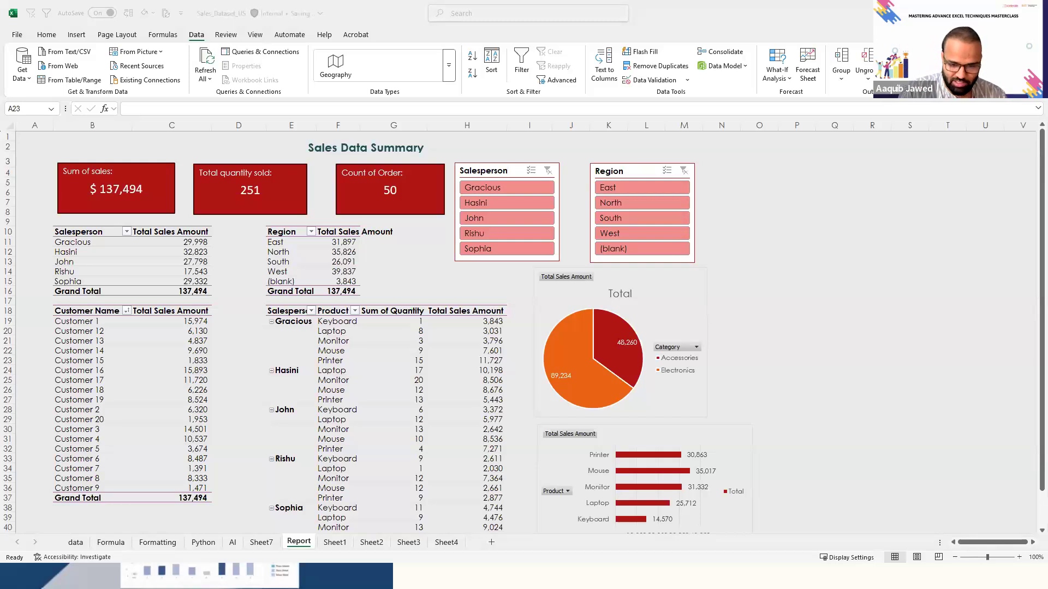
left_click(357, 311)
key("Down")
key("Right")
key("Right")
key("Right")
key("Right")
key("Right")
key("Right")
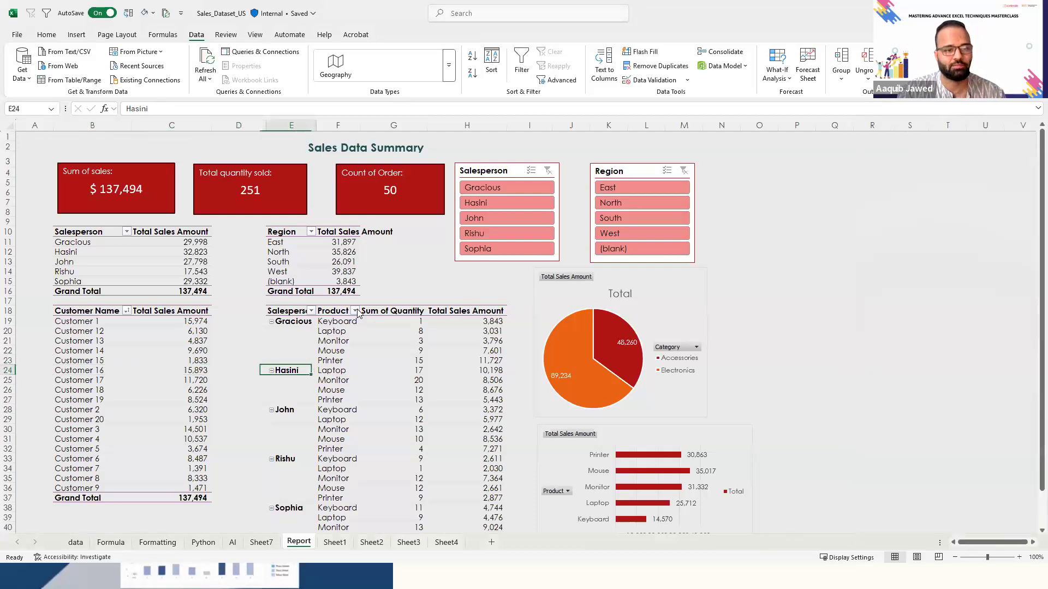
key("ctrl+Down")
key("ctrl+Down")
key("ctrl+Up")
key("Up")
key("Up")
key("Up")
key("Up")
key("ctrl+Up")
key("ctrl+Up")
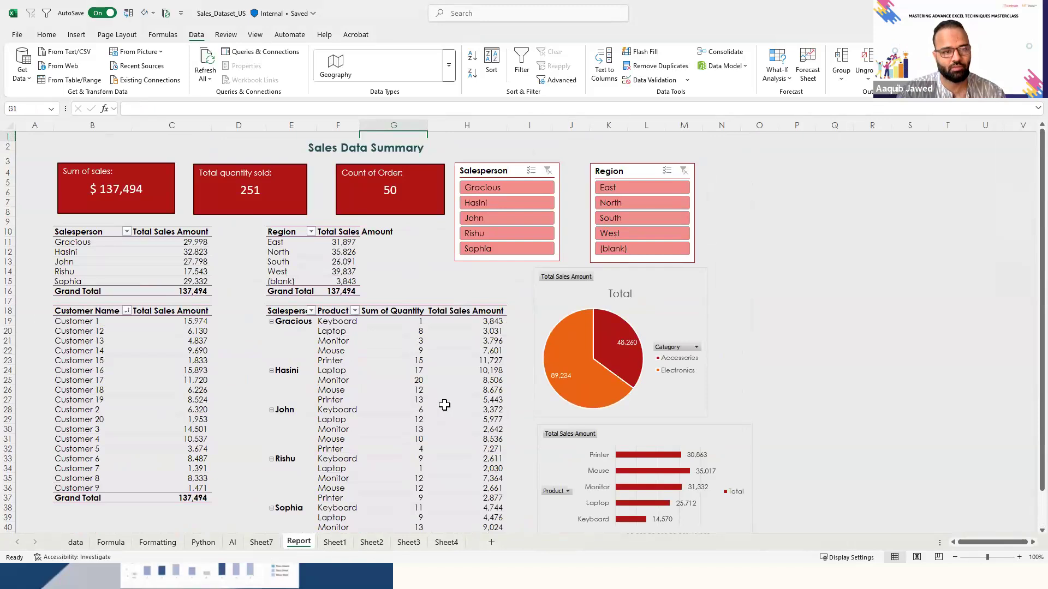
- Create a new blank workbook and make B2 the active cell
key("ctrl+n")
key("Right")
key("Down")
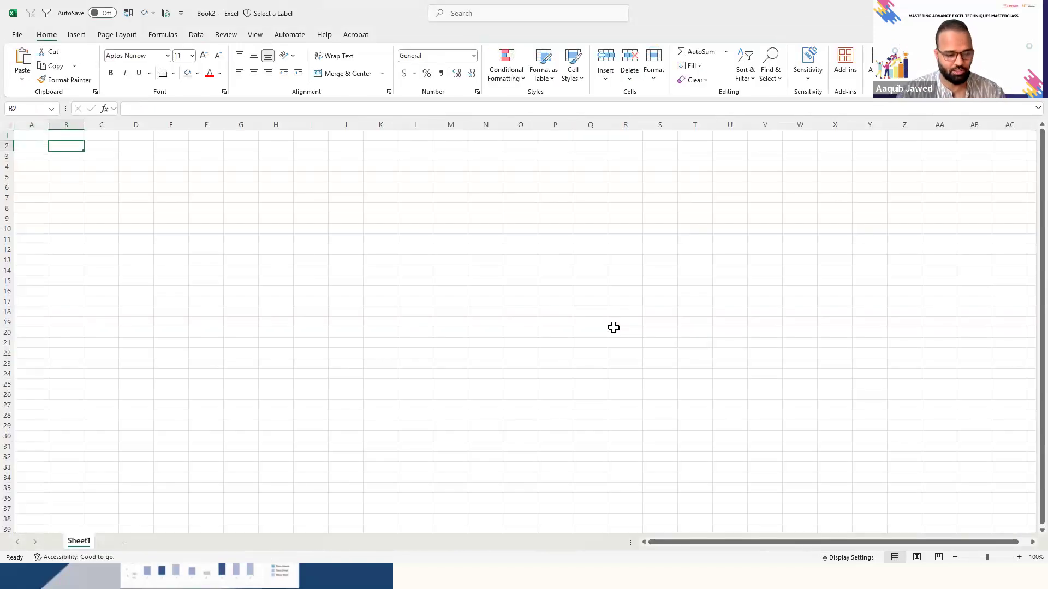
- Copy the whole sales dataset, from Order ID through Salesperson with its headers, from Sheet7 of Sales_Dataset_US
key("alt+Tab")
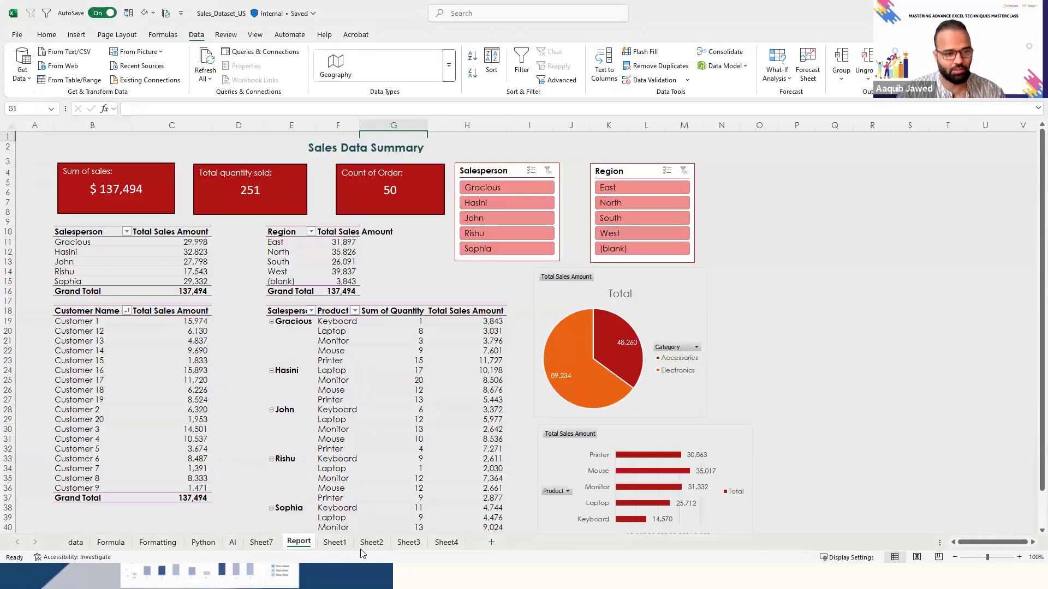
left_click(261, 543)
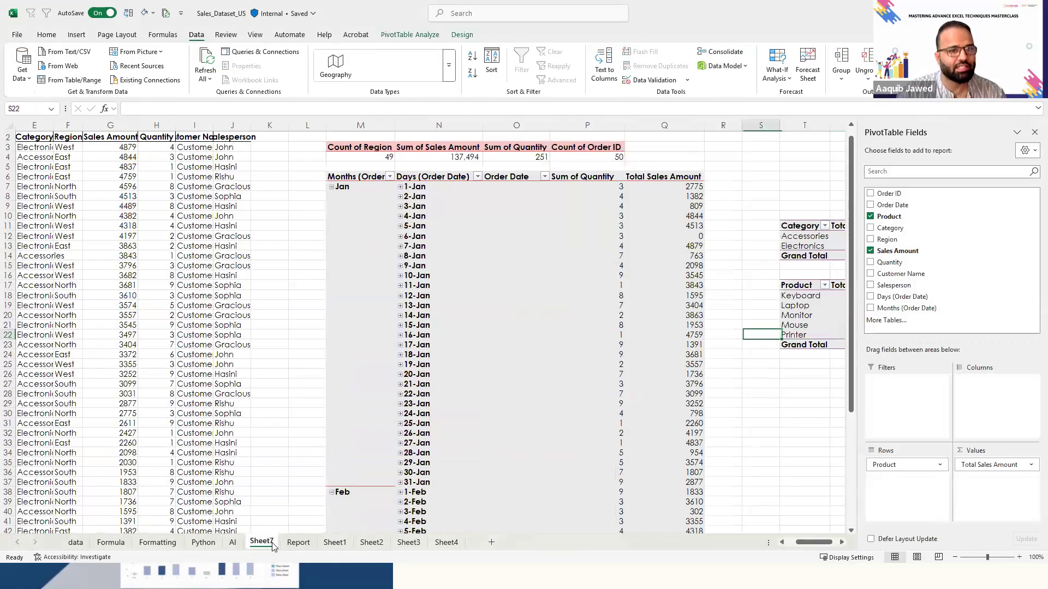
key("ctrl+Left")
key("ctrl+Left")
key("ctrl+Left")
key("ctrl+Left")
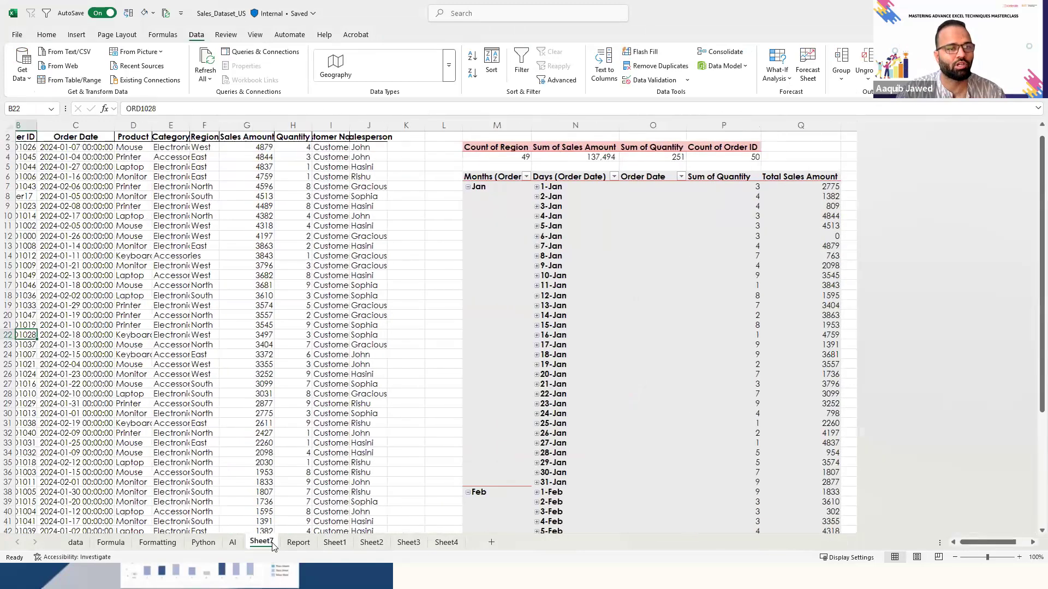
key("ctrl+Up")
key("ctrl+shift+Right")
key("ctrl+shift+Down")
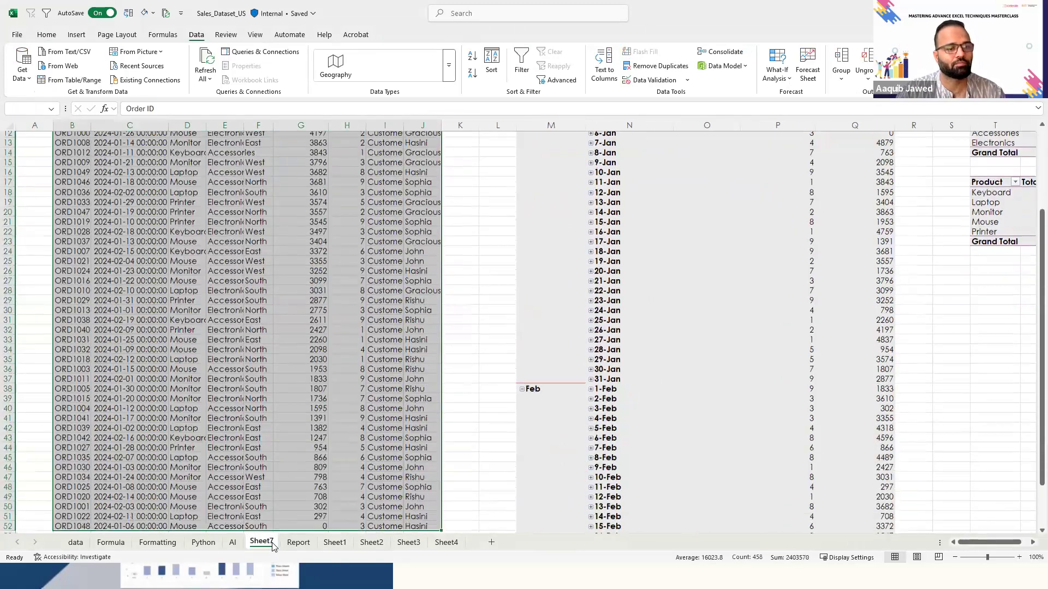
key("ctrl+c")
- Paste the sales dataset at B2 of the new workbook and autofit the Order Date column
key("alt+Tab")
key("Up")
key("Left")
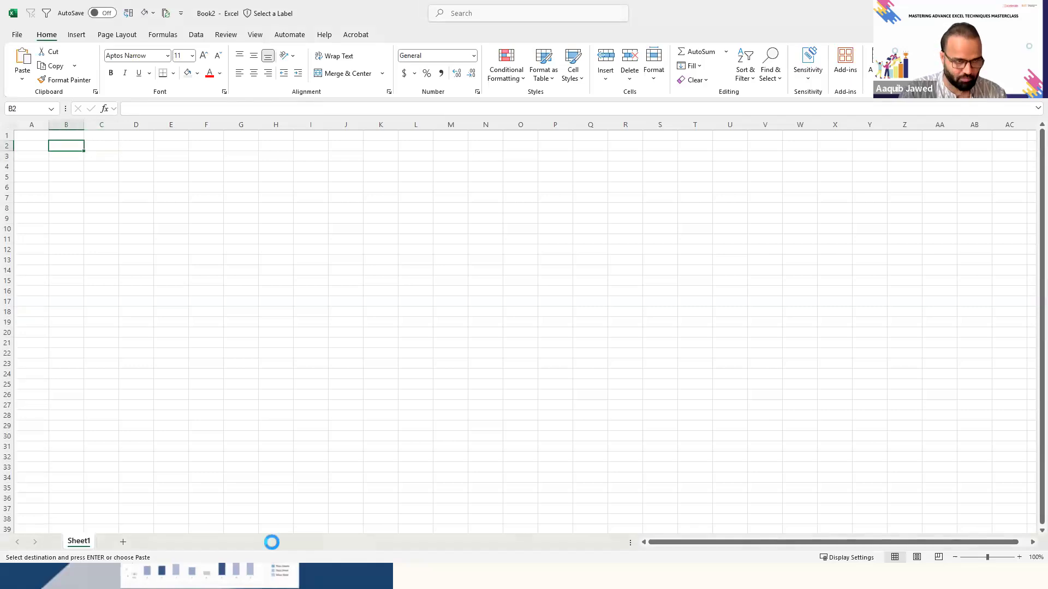
key("ctrl+v")
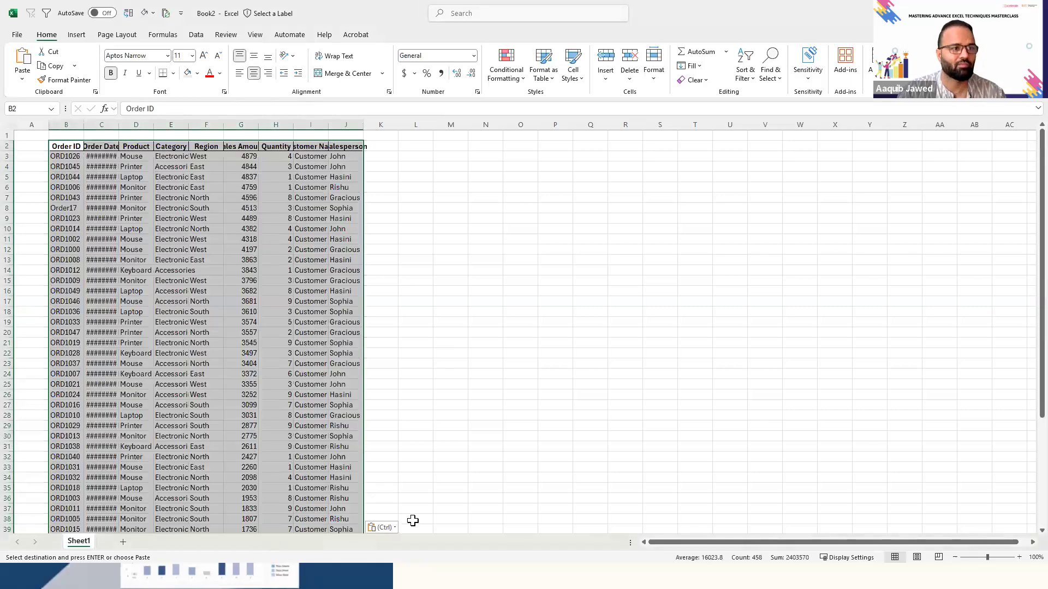
left_click_drag(117, 115, 117, 116)
double_click(117, 122)
- Insert a PivotTable based on Sheet1!B2:J52 into the existing worksheet at cell O3
key("Left")
key("ctrl+shift+Right")
key("Right")
key("ctrl+shift+Right")
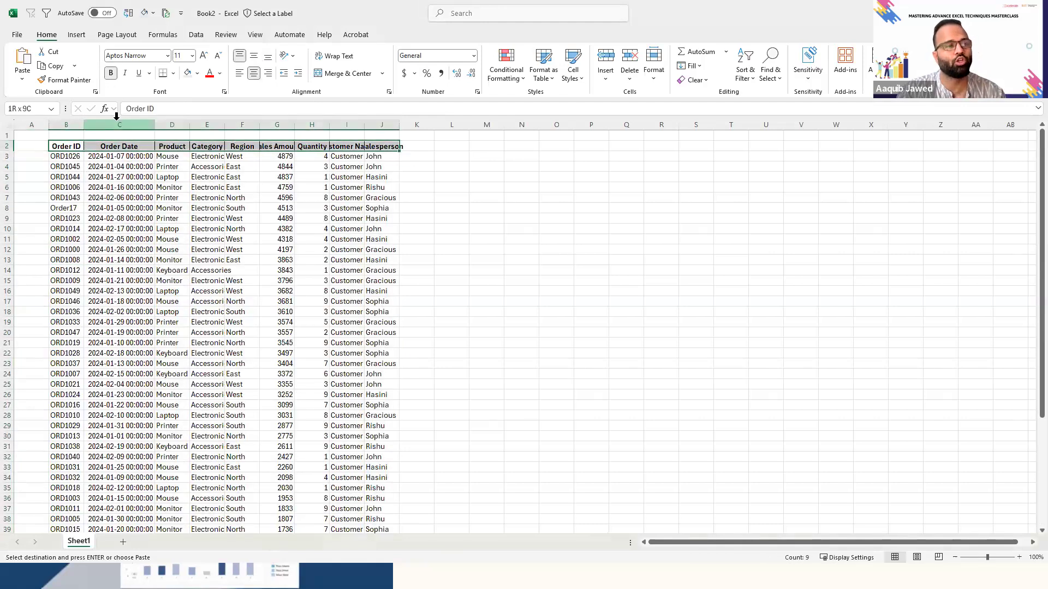
key("ctrl+shift+Down")
left_click(76, 36)
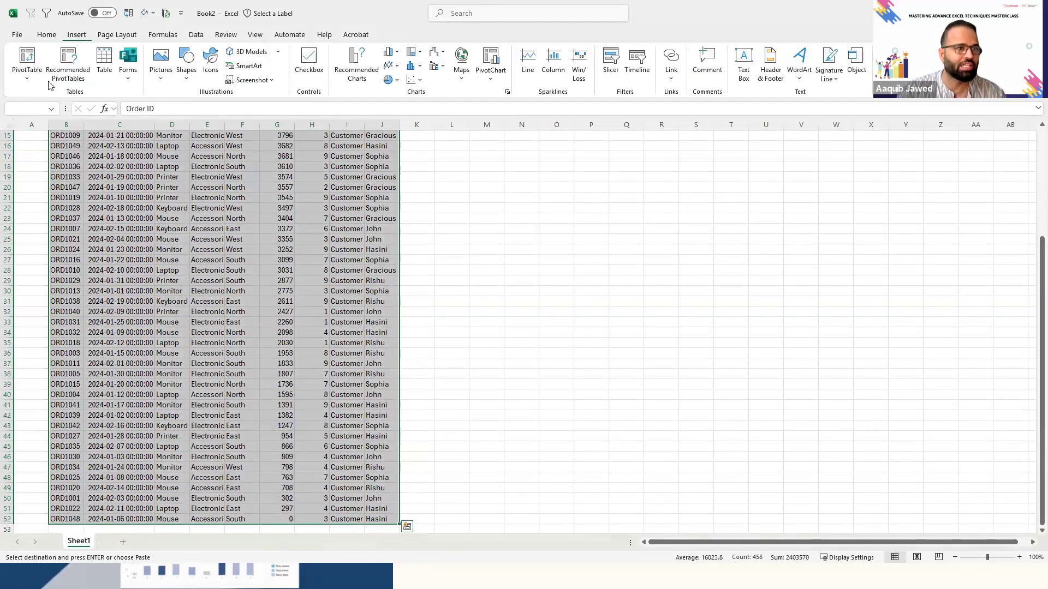
left_click(27, 56)
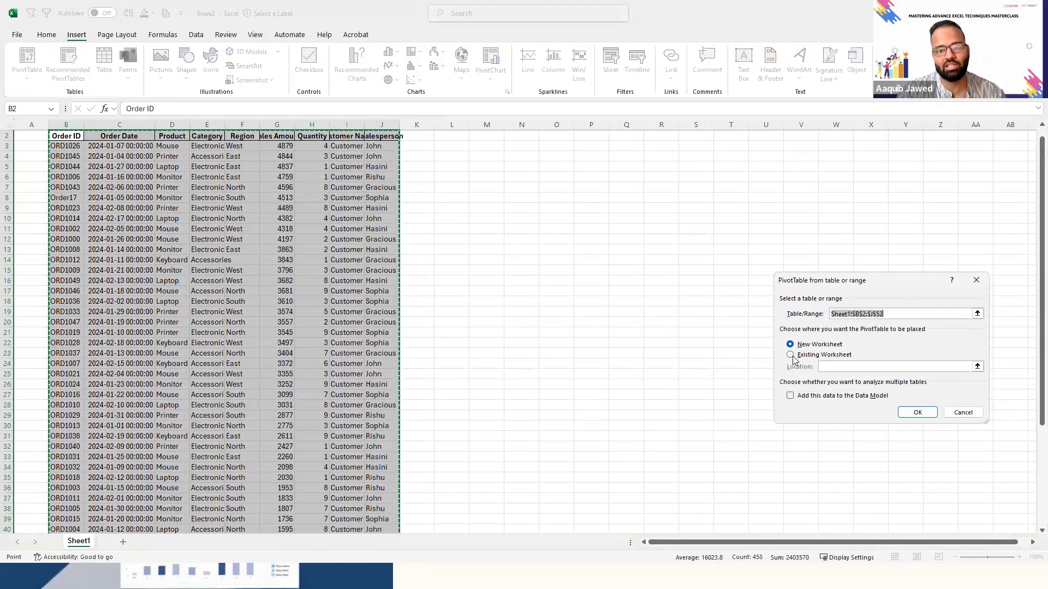
left_click(790, 354)
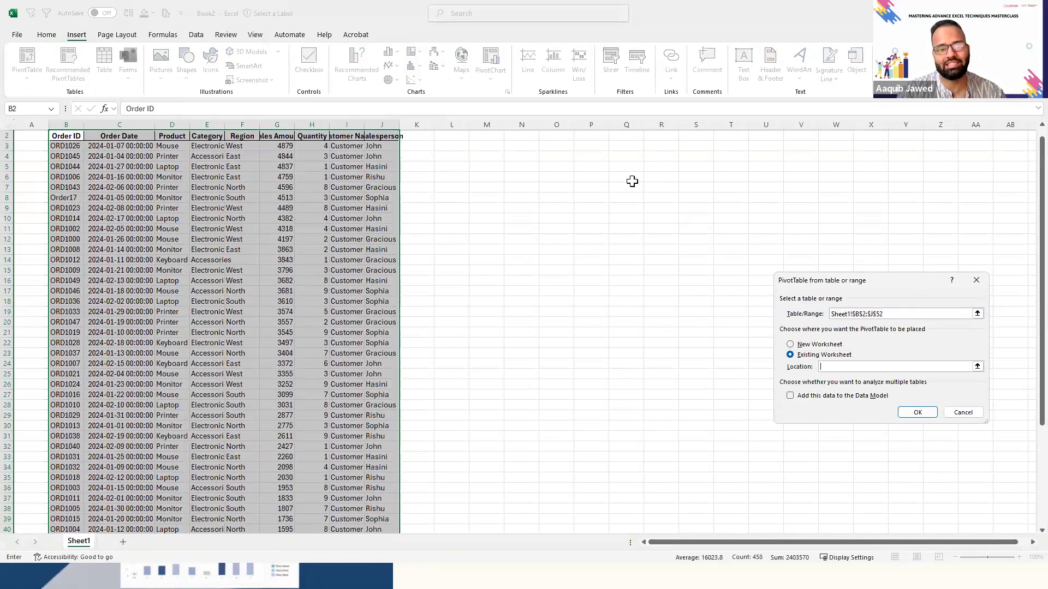
left_click(540, 135)
key("Down")
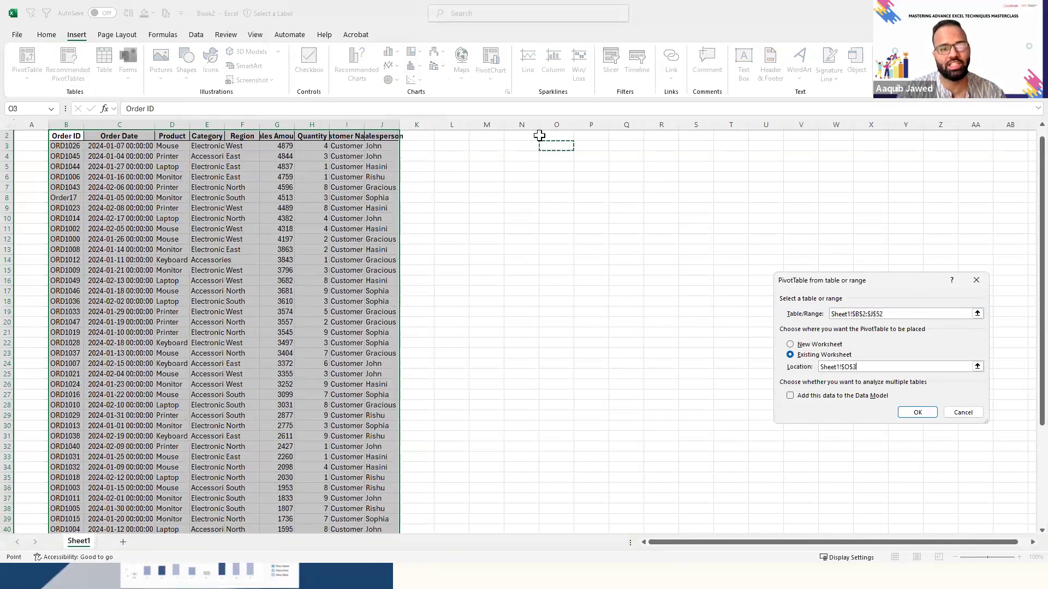
left_click(916, 413)
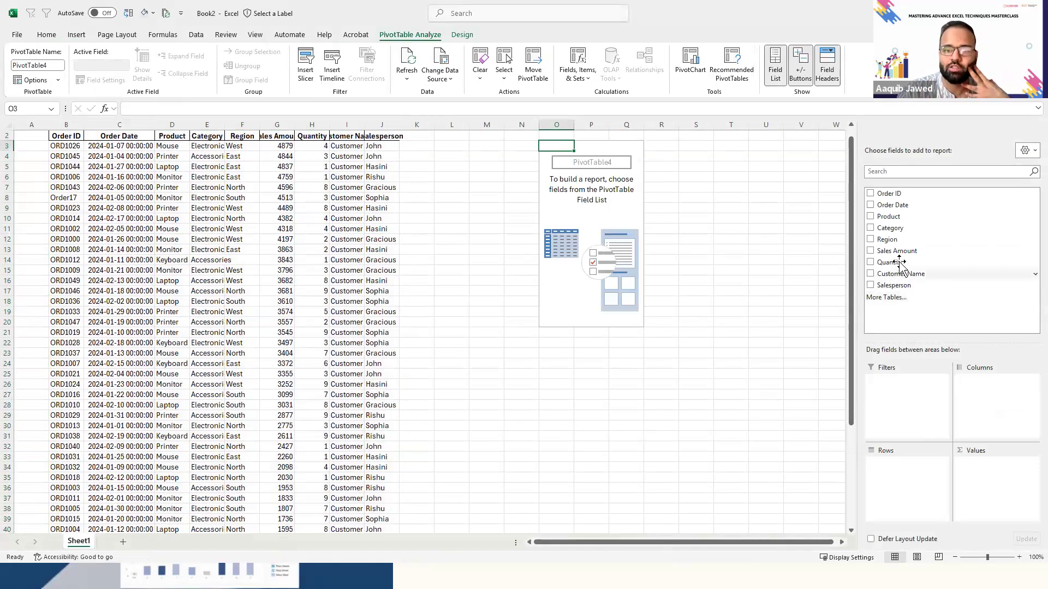
- Add Sum of Sales Amount, Sum of Quantity and Count of Order ID to the PivotTable's values, and select O3:Q4
left_click_drag(897, 252, 975, 469)
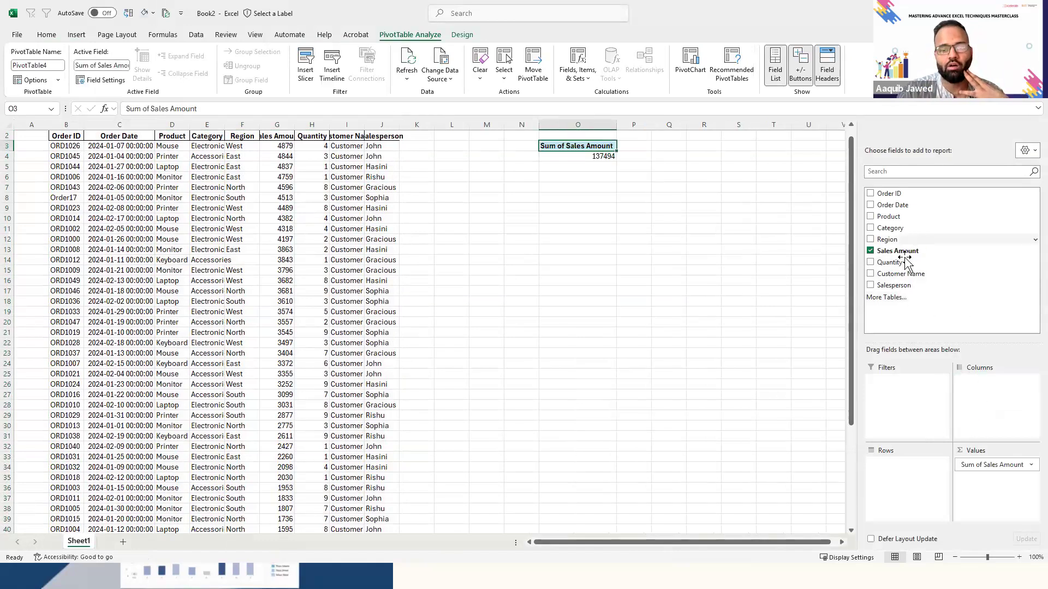
left_click_drag(903, 263, 999, 491)
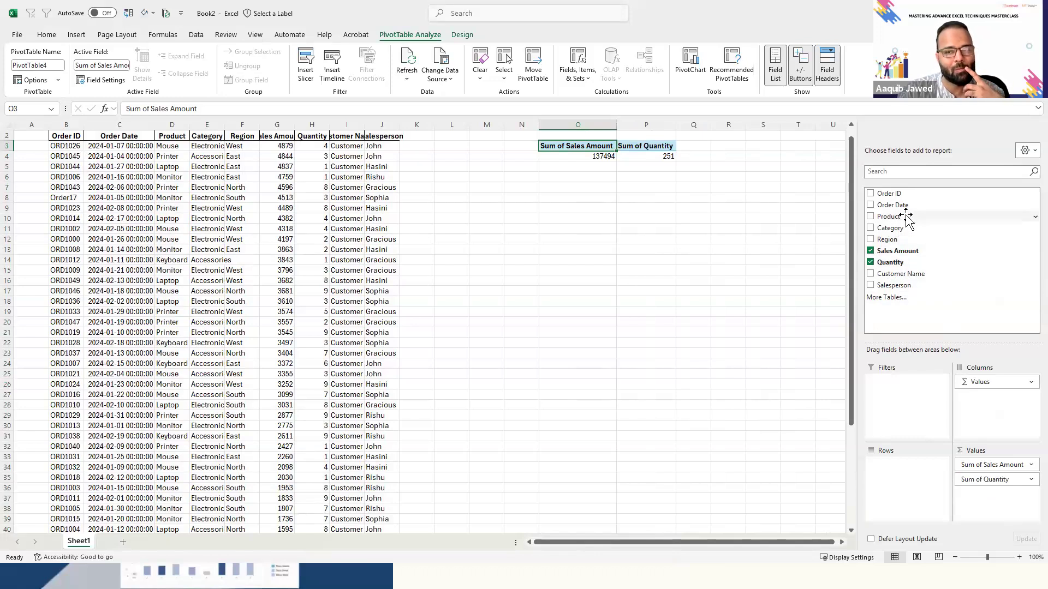
left_click_drag(901, 199, 1018, 499)
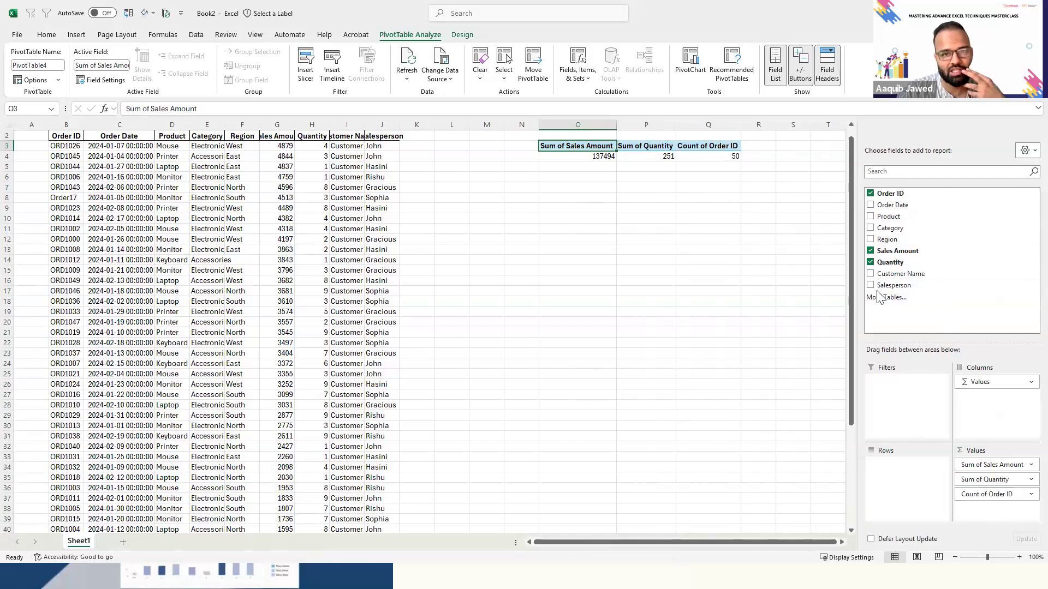
key("Right")
key("Right")
key("ctrl+Left")
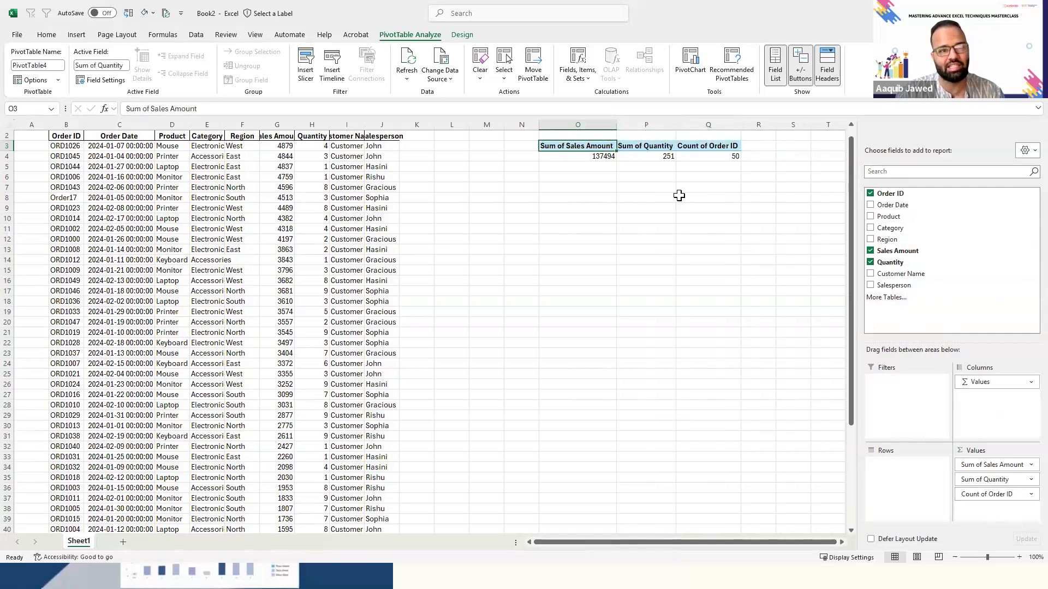
key("ctrl+shift+Right")
key("shift+Down")
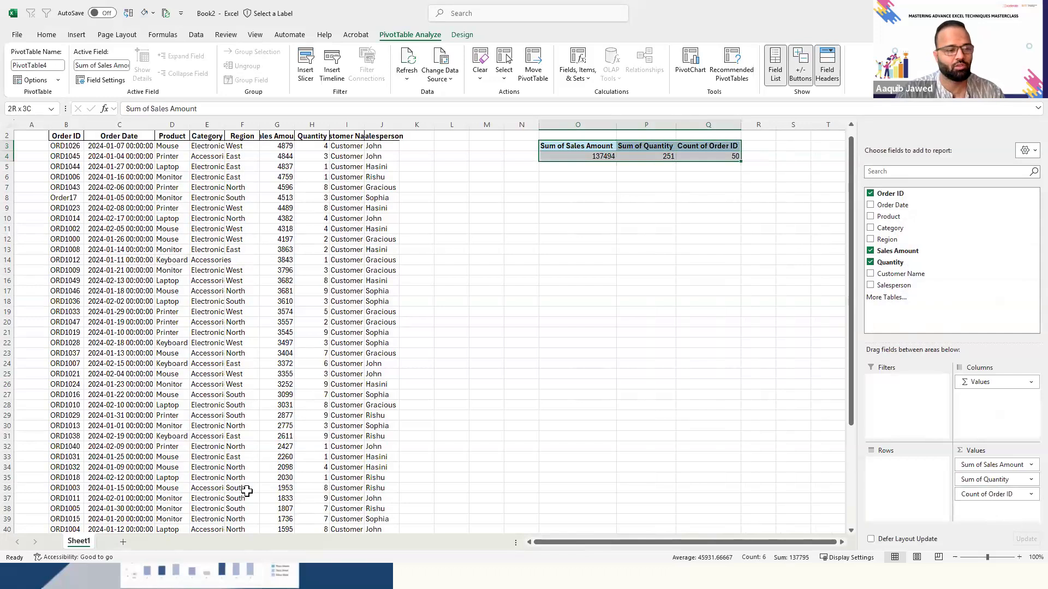
- Add a new worksheet and name it Report
left_click(121, 542)
double_click(121, 542)
type("Report")
key("Return")
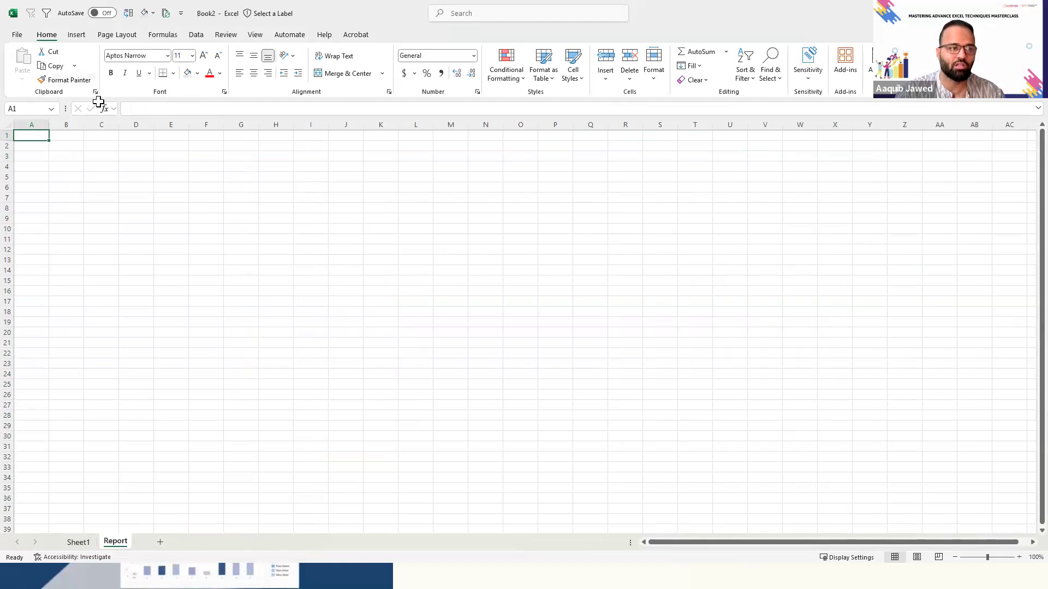
- Fill the whole Report sheet with light gray
key("ctrl+a")
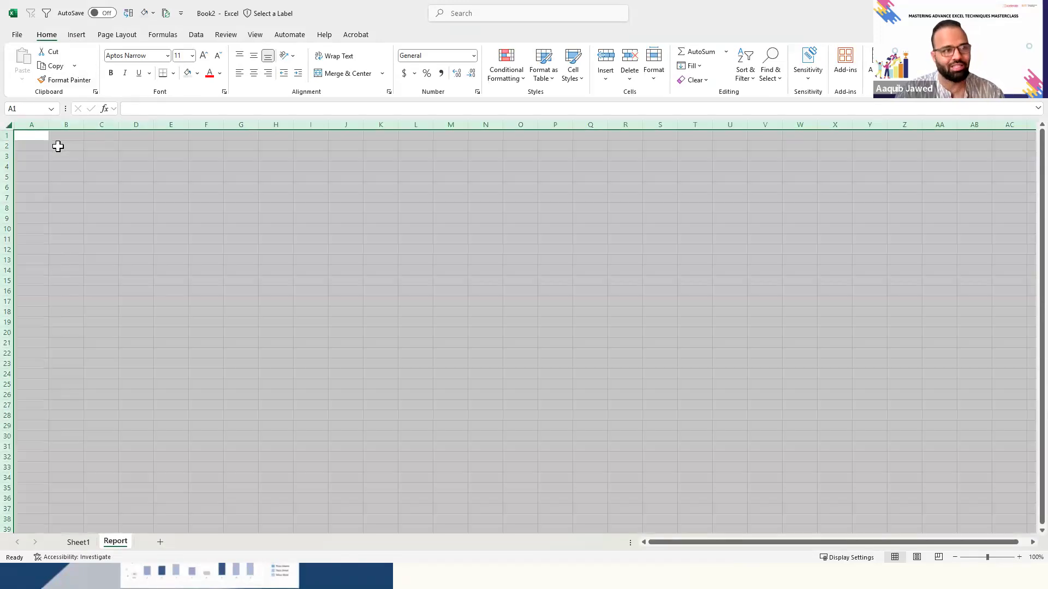
left_click(187, 75)
left_click(171, 176)
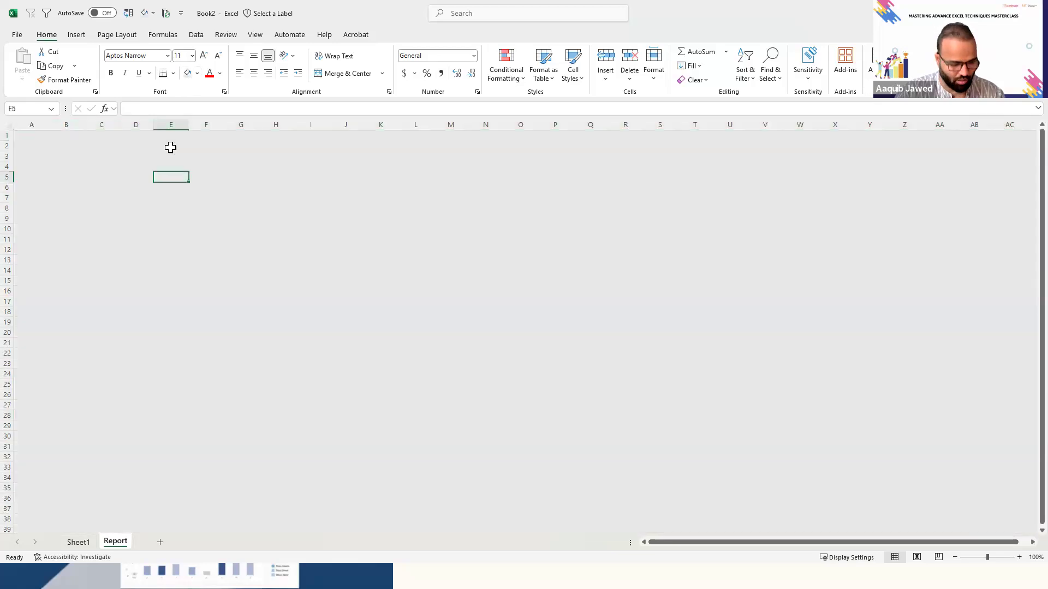
- Apply the Office 2013 - 2022 theme colors with the whole Report sheet selected, and end on cell C1
key("ctrl+a")
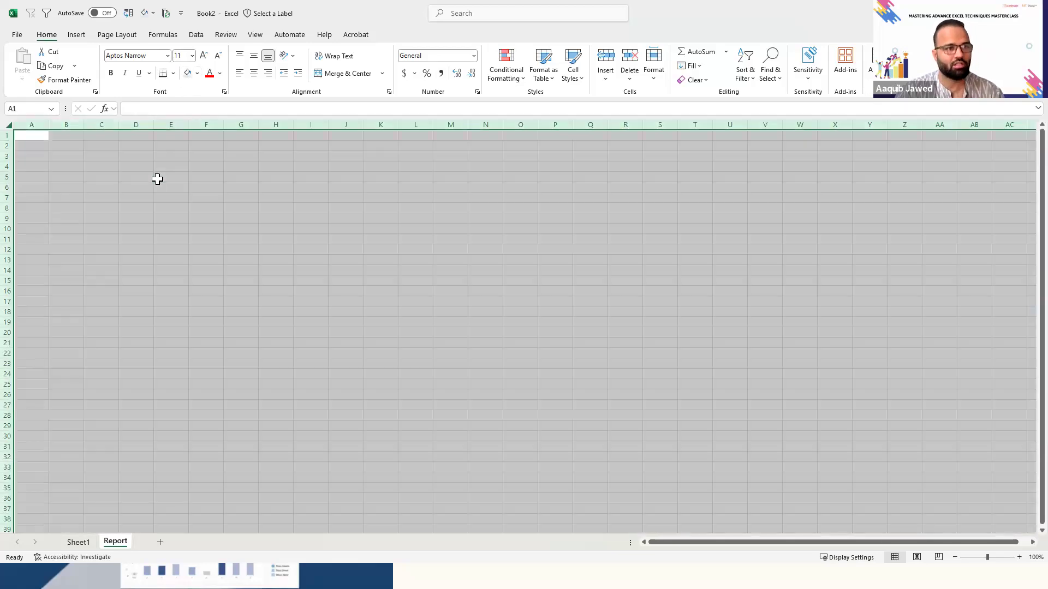
left_click(129, 38)
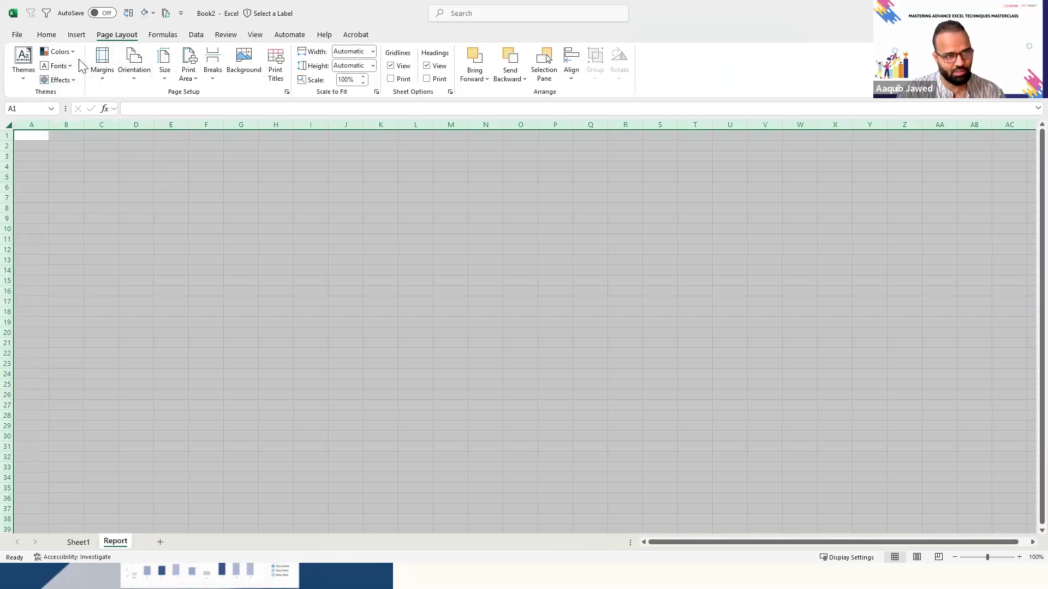
left_click(58, 51)
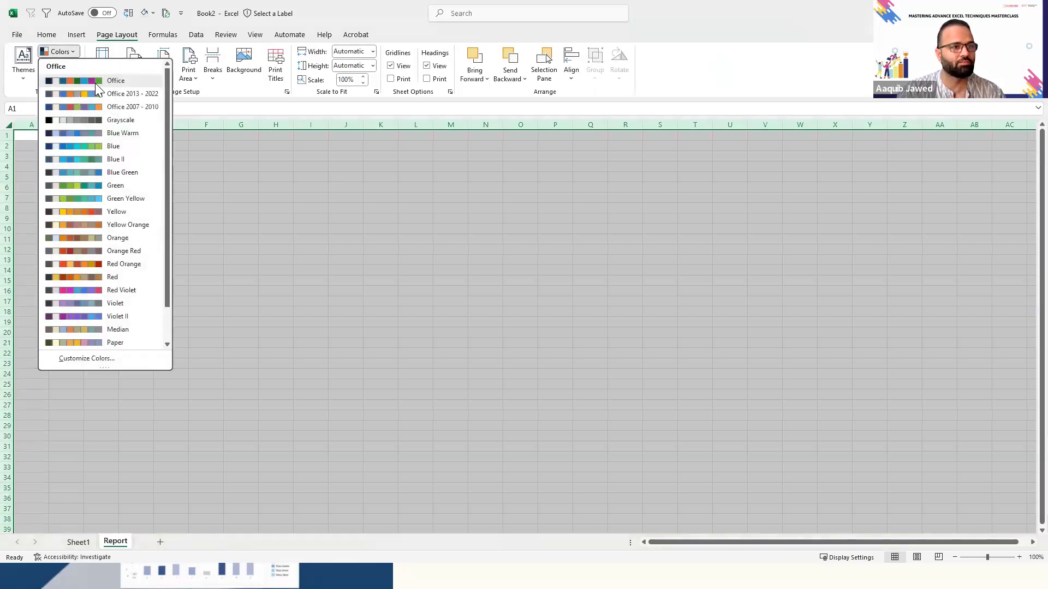
left_click(98, 97)
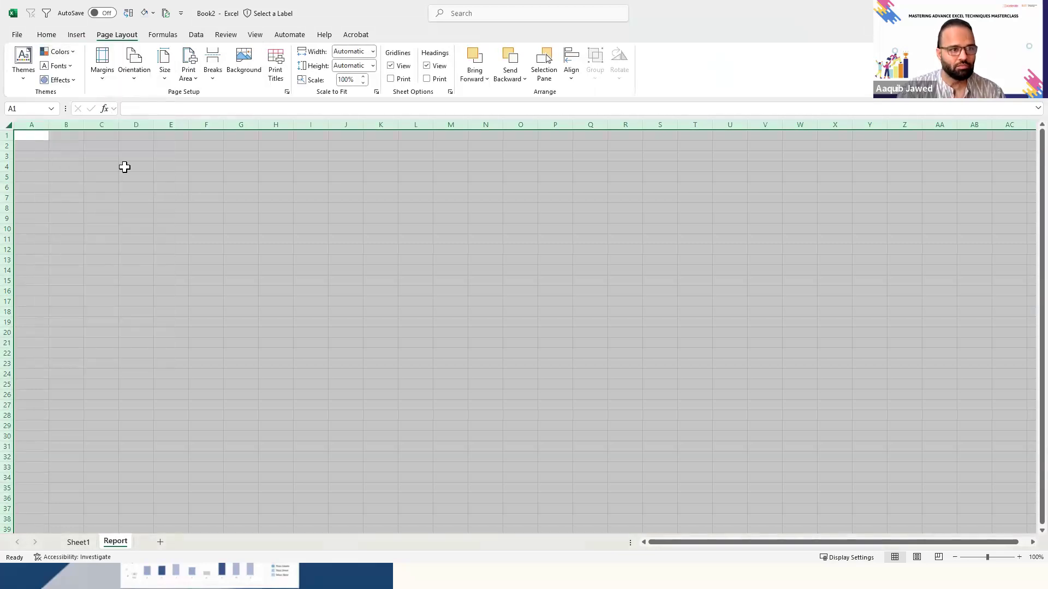
left_click(159, 243)
key("Left")
key("Left")
key("Up")
key("Up")
key("Up")
key("Up")
key("Up")
key("Up")
key("Up")
key("Up")
key("Up")
key("Up")
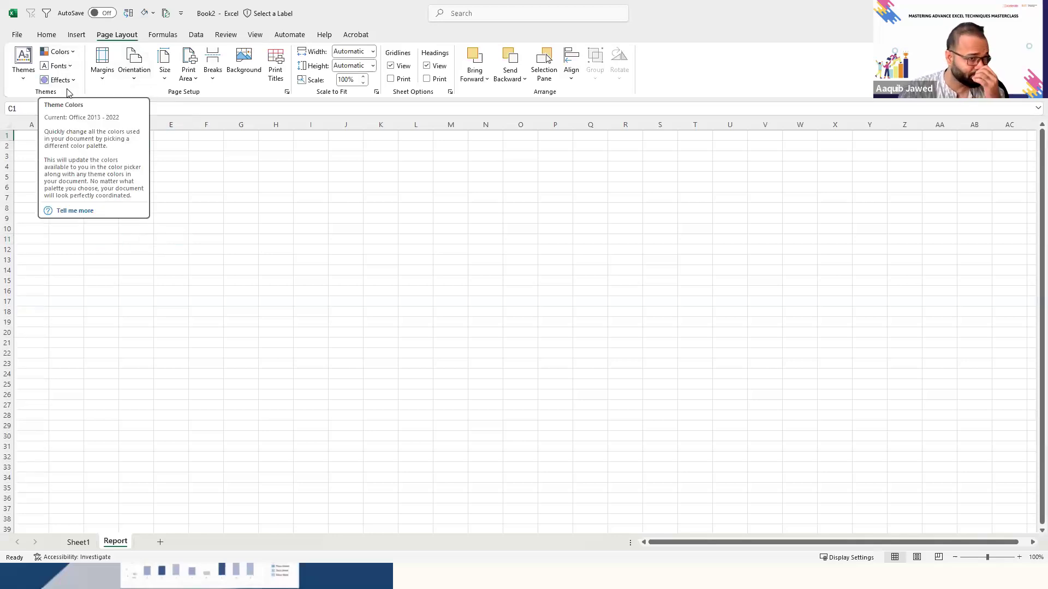
- Look over the theme effects and apply the Office 2013 - 2022 theme to the workbook
left_click(43, 79)
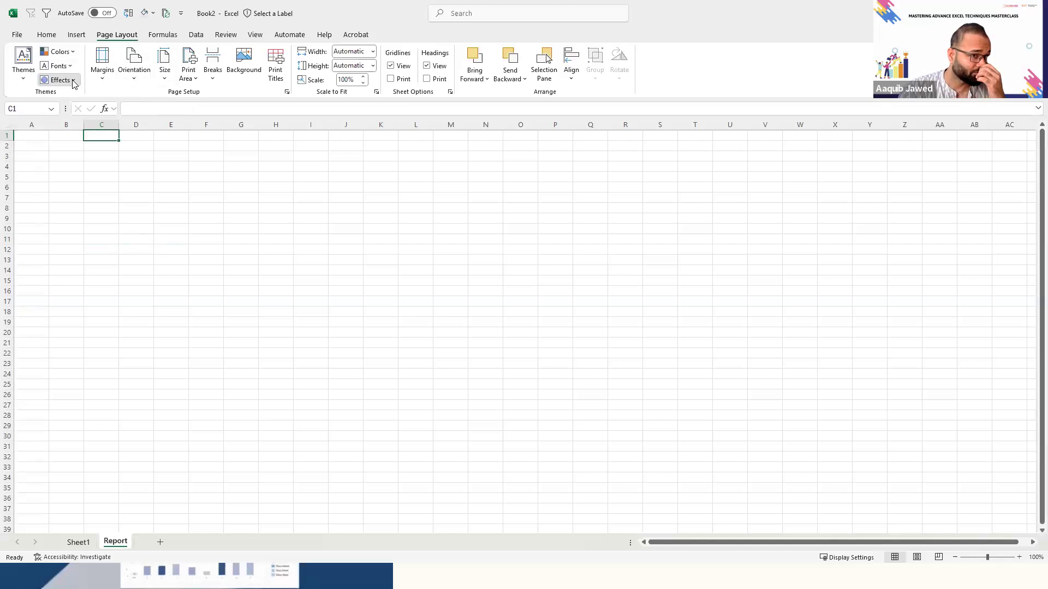
left_click(30, 74)
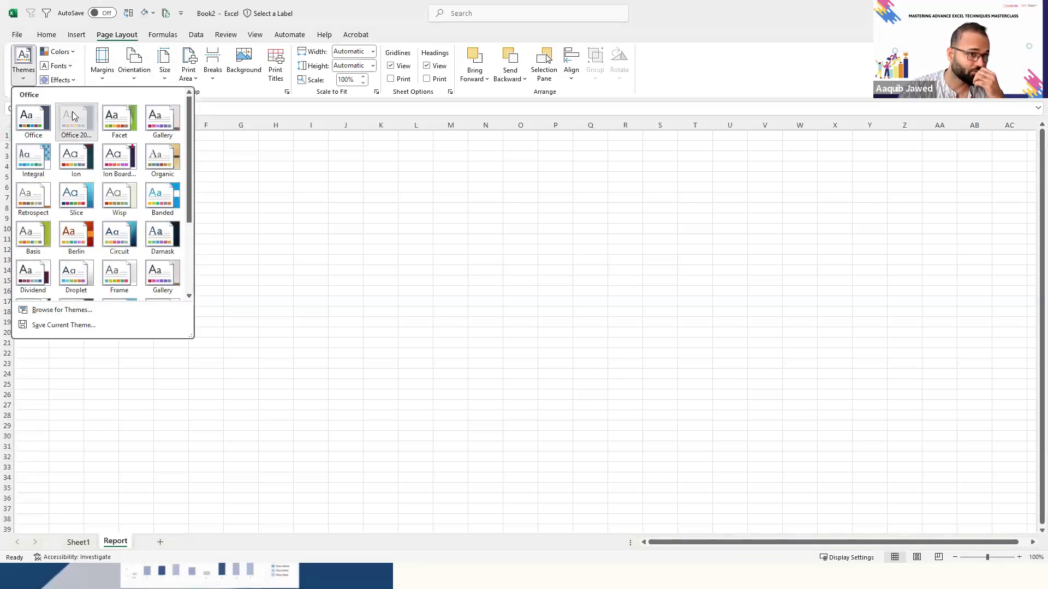
left_click(75, 117)
- Try the Blue Warm theme colors, return to Office, and apply Blue Warm again
left_click(72, 53)
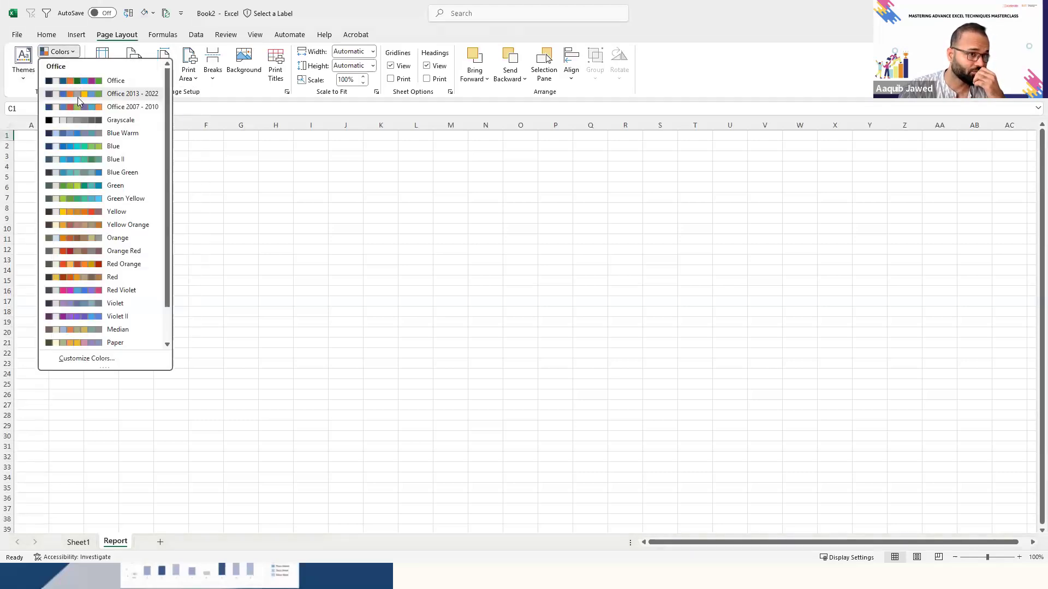
left_click(88, 134)
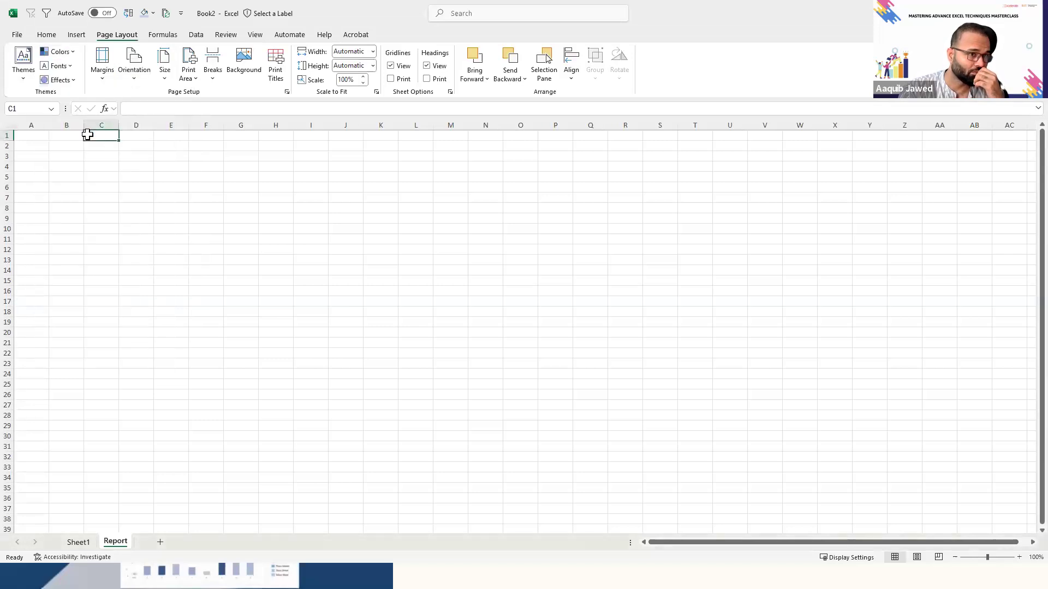
left_click(70, 52)
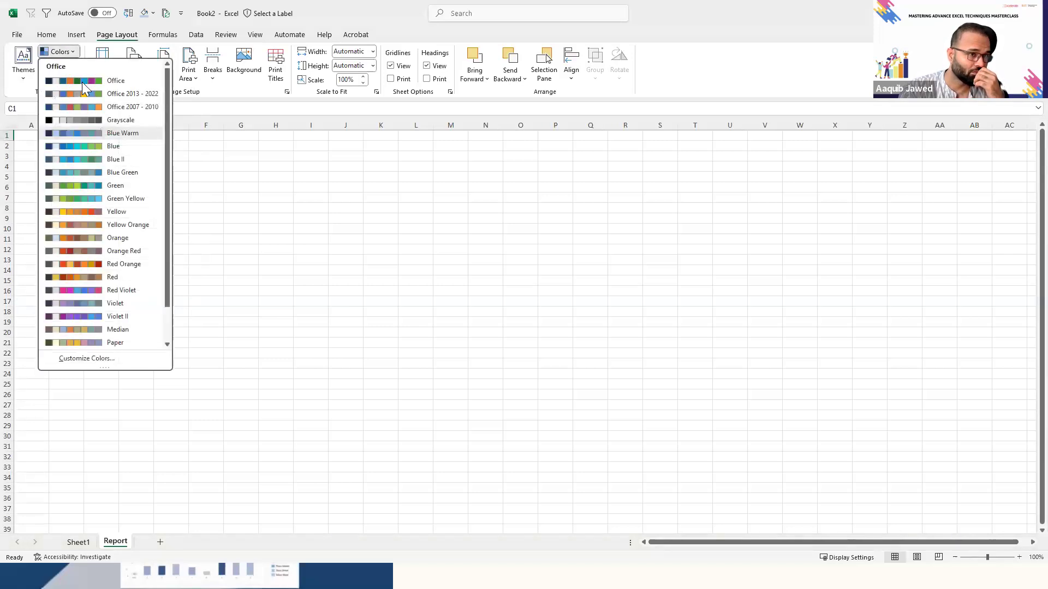
left_click(82, 82)
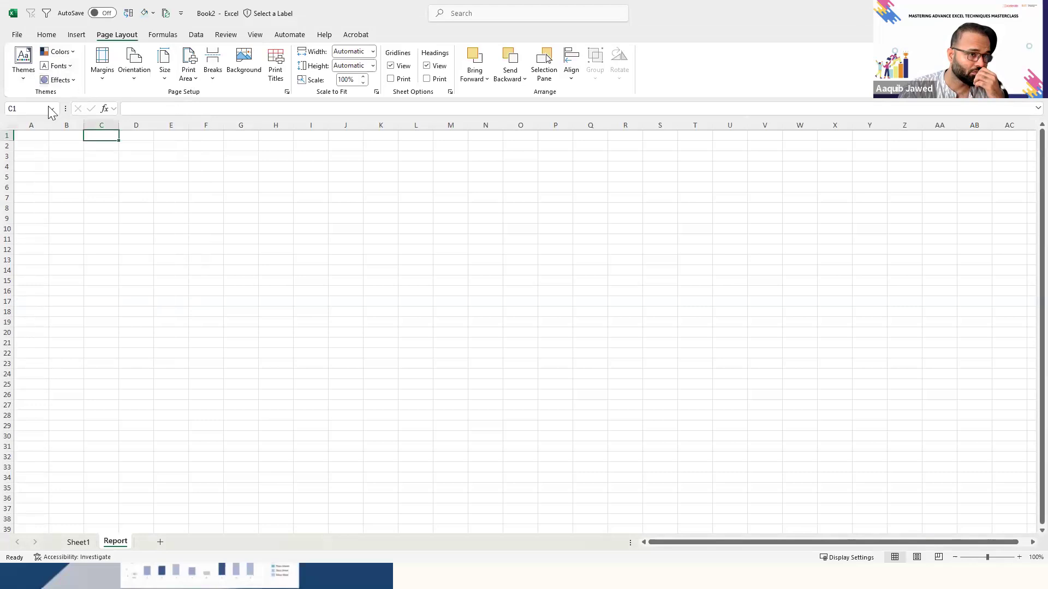
left_click(40, 144)
left_click(60, 52)
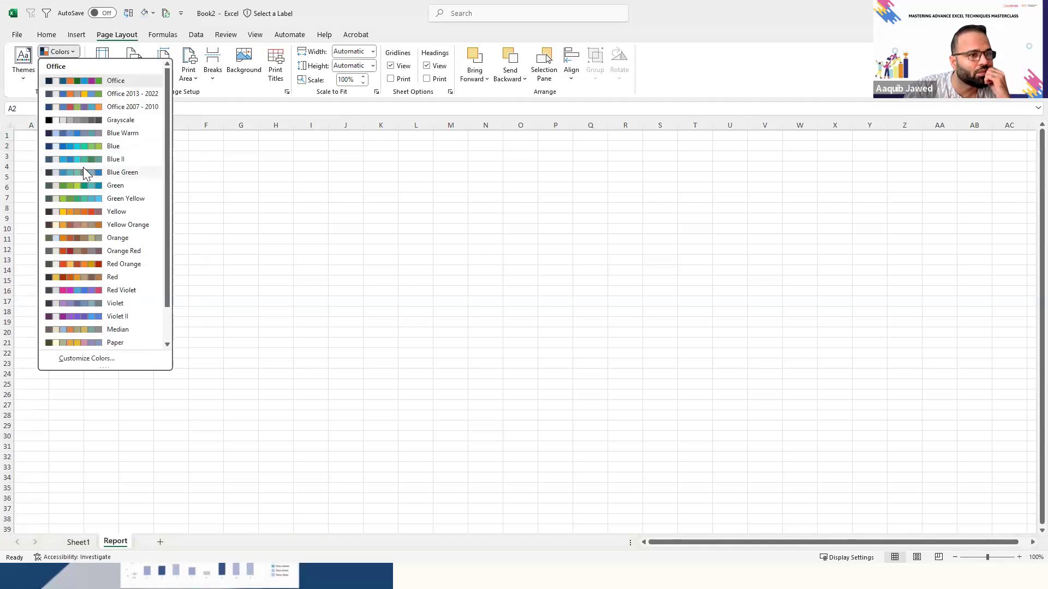
left_click(93, 133)
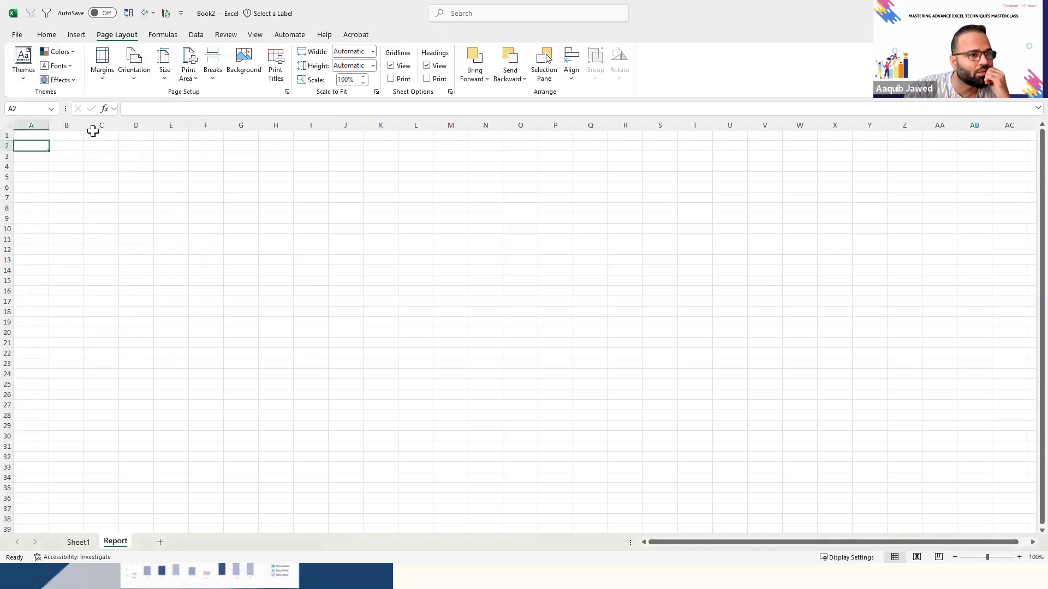
- Set the workbook's theme colors to Office with the whole sheet selected, and return to cell A1
left_click(8, 125)
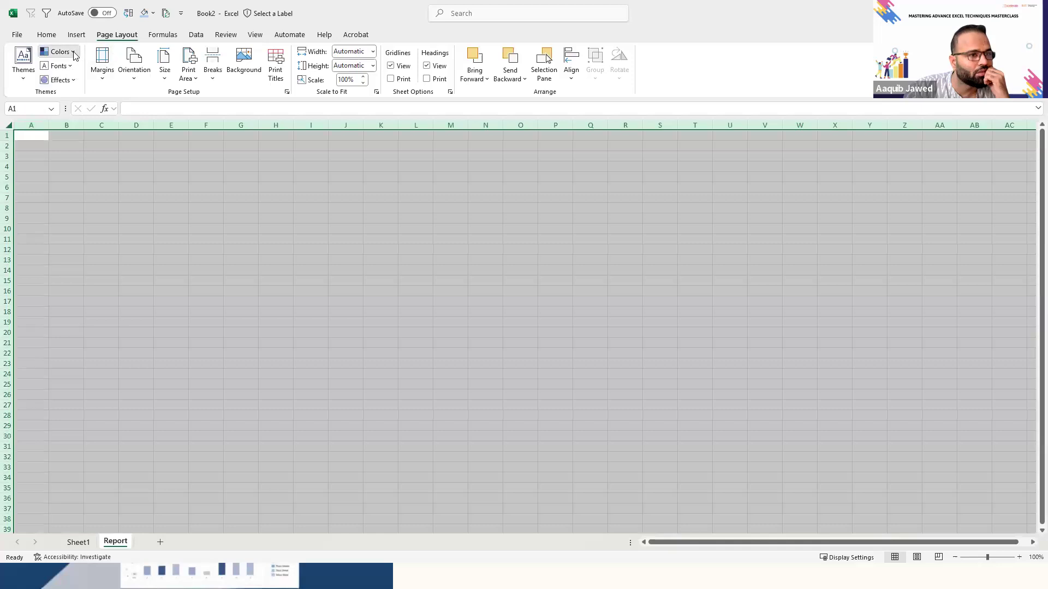
left_click(75, 53)
left_click(81, 83)
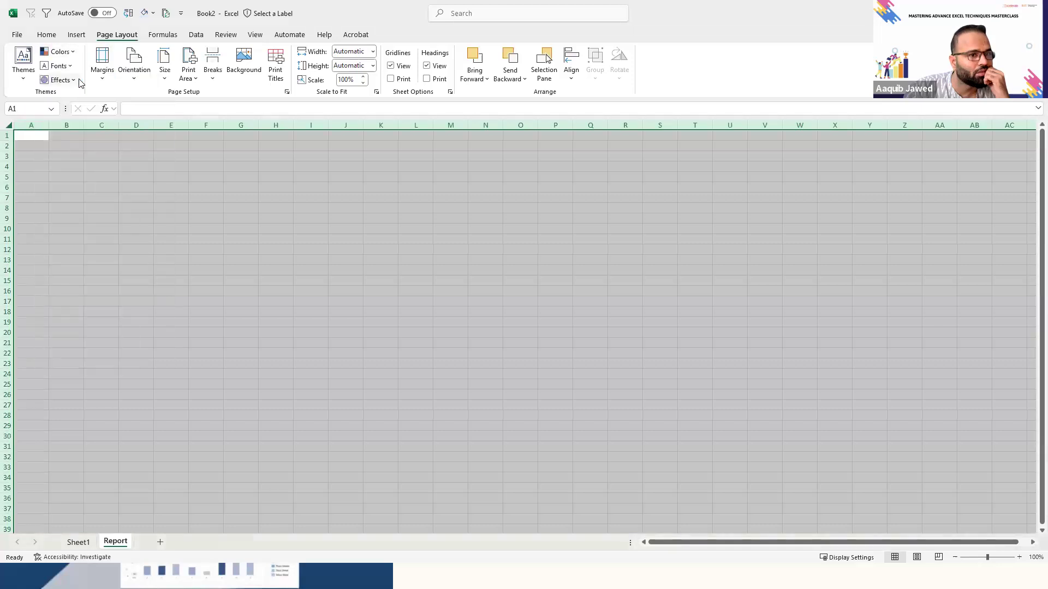
left_click(220, 181)
key("Home")
key("ctrl+Home")
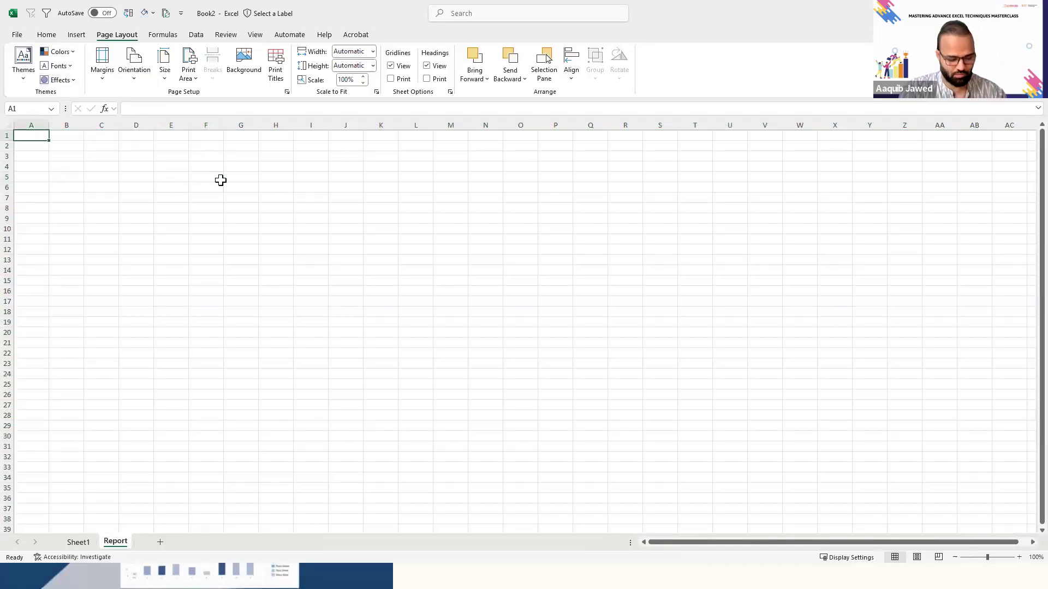
- Give the entire Report sheet a light gray background fill and select cell B4
key("ctrl+a")
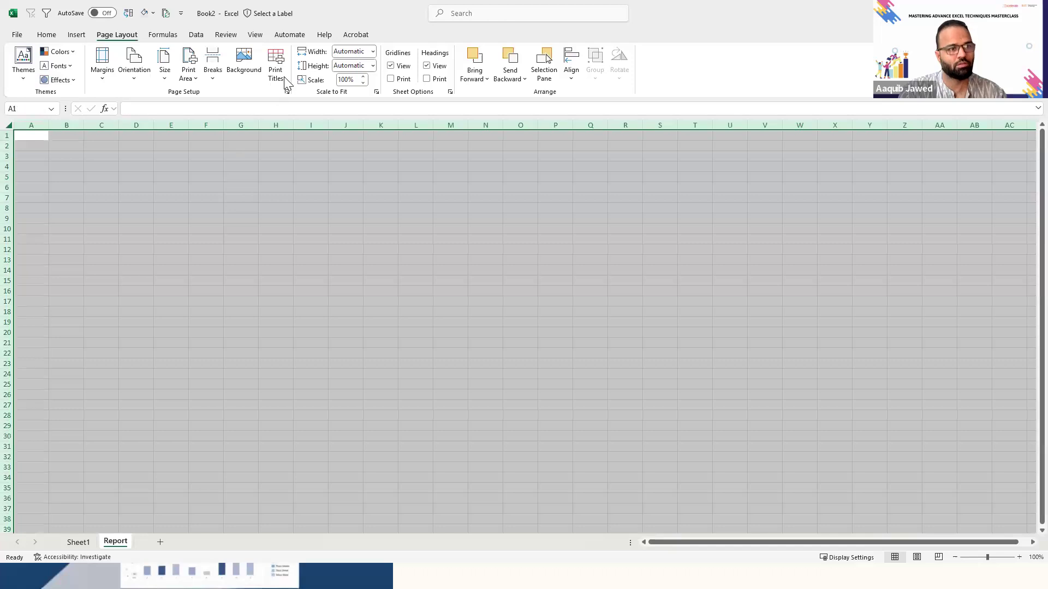
left_click(54, 34)
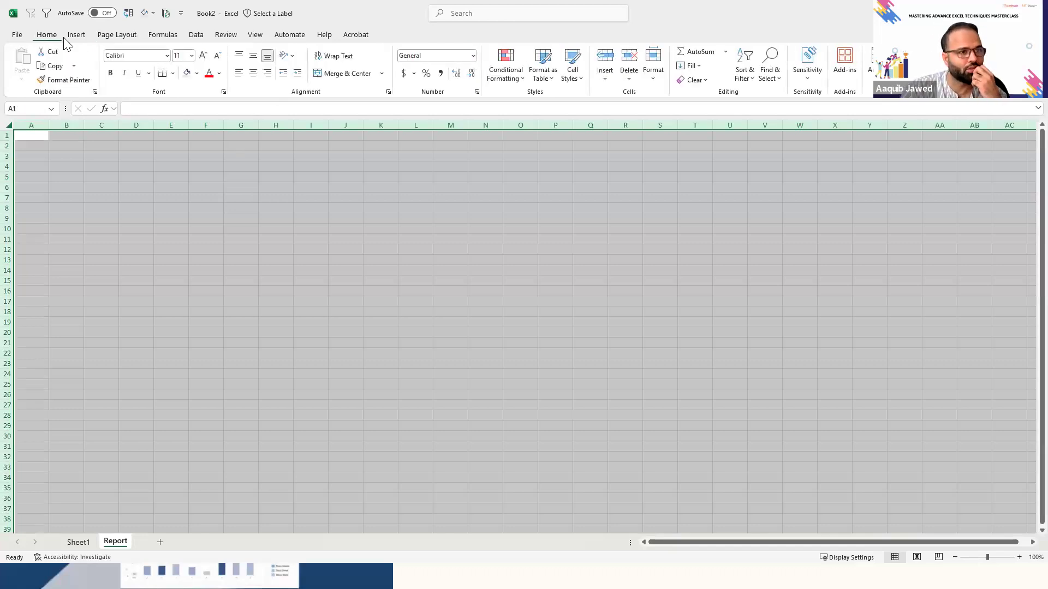
left_click(188, 76)
left_click(257, 34)
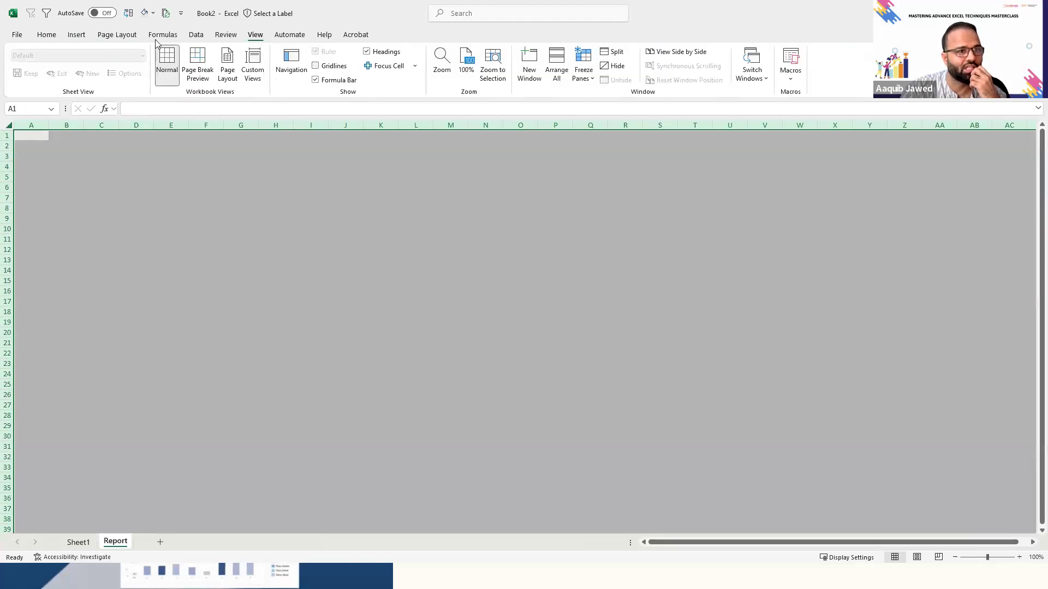
left_click(53, 37)
left_click(117, 191)
key("Left")
key("Left")
key("ctrl+Home")
key("Right")
key("Down")
key("Down")
key("Down")
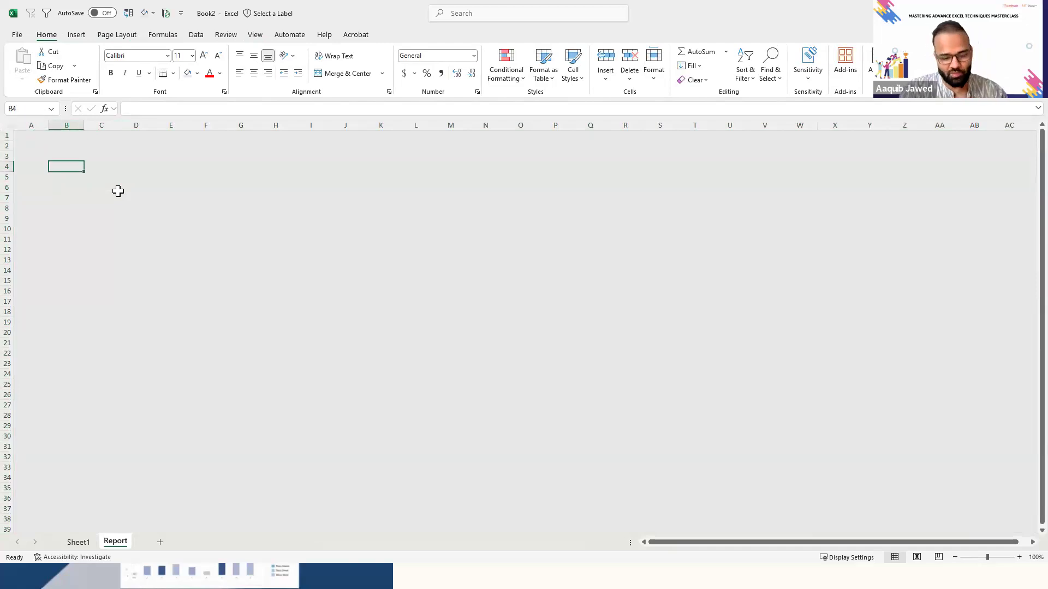
- Check the Sales Data Summary title on the Report sheet of the Sales_Dataset_US workbook, and return to Book2
key("alt+Tab")
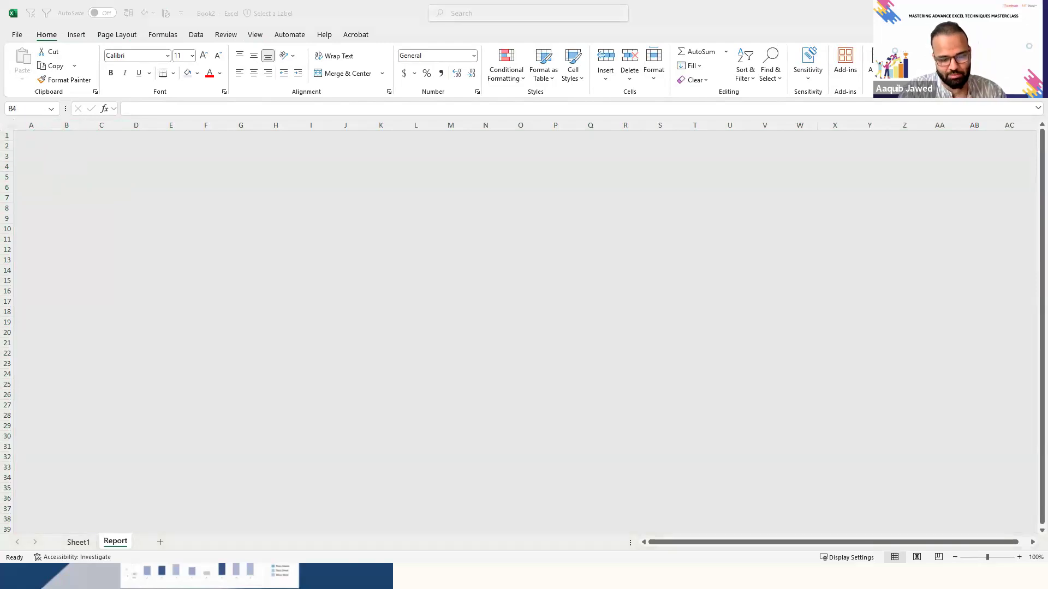
key("alt+Tab")
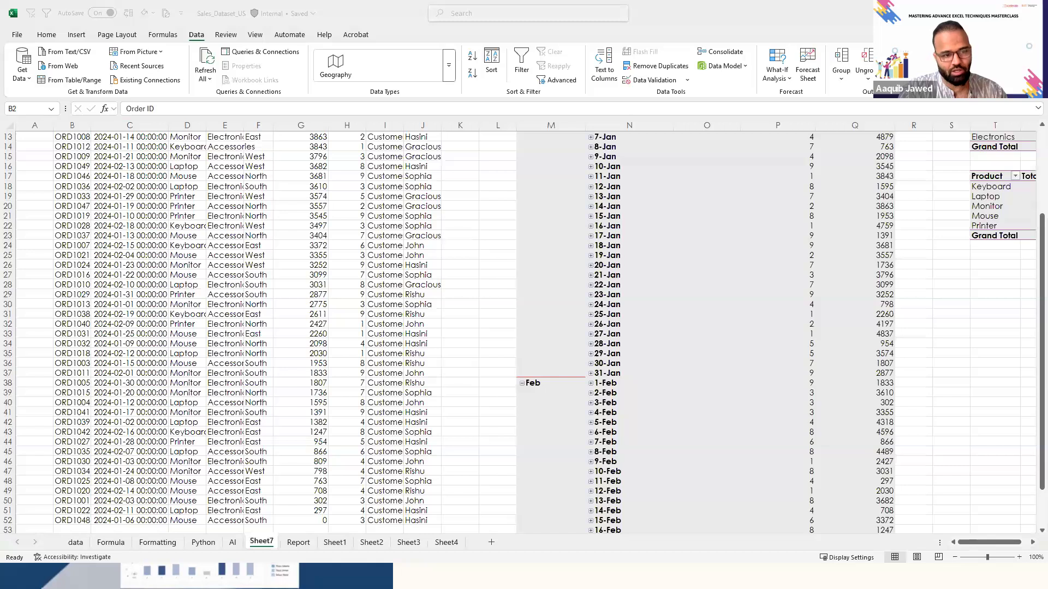
left_click(301, 553)
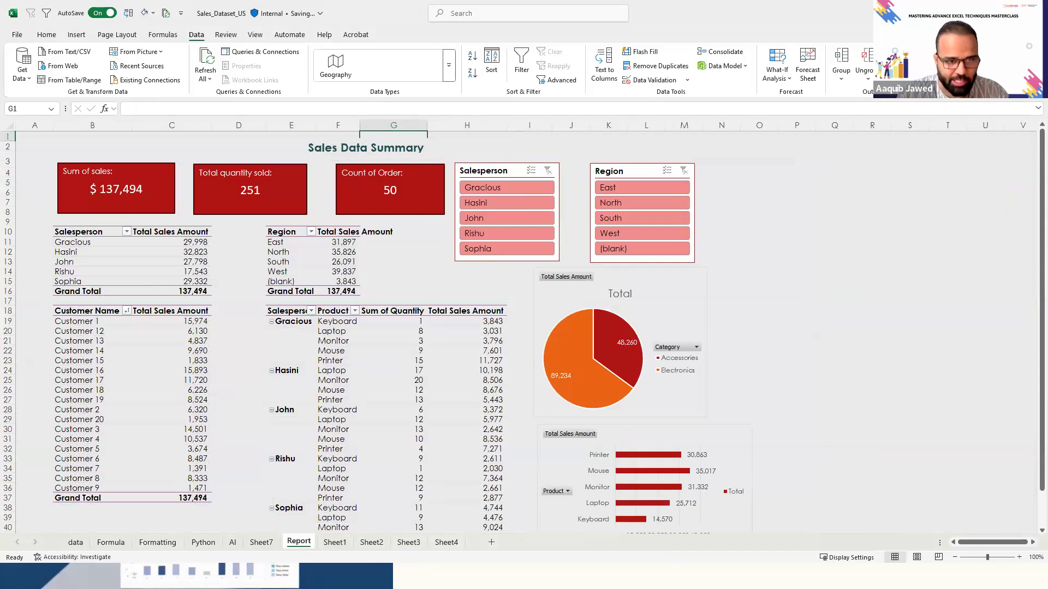
left_click(371, 148)
key("alt+Tab")
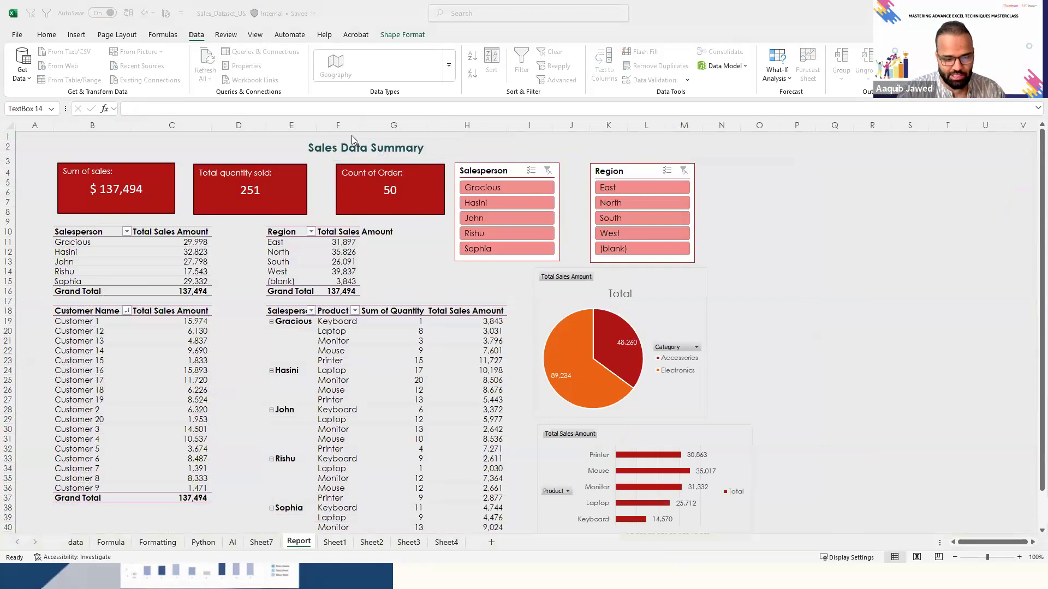
- Insert a text box reading "Sales Data summary" over about C2:G3 of the Report sheet, move it slightly down, and delete it
key("Right")
key("Right")
key("Up")
key("Up")
key("Left")
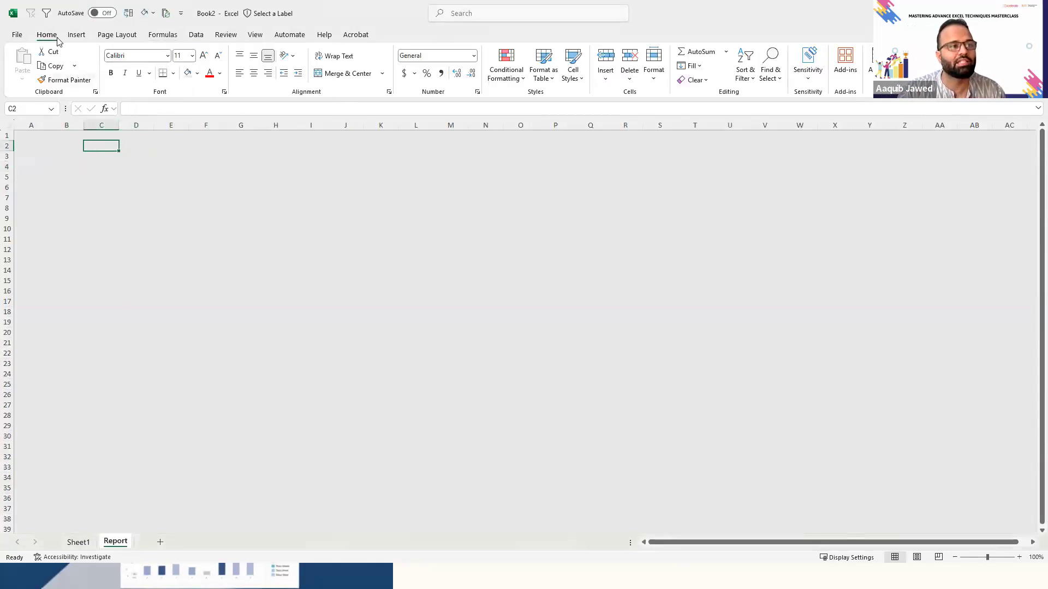
left_click(76, 36)
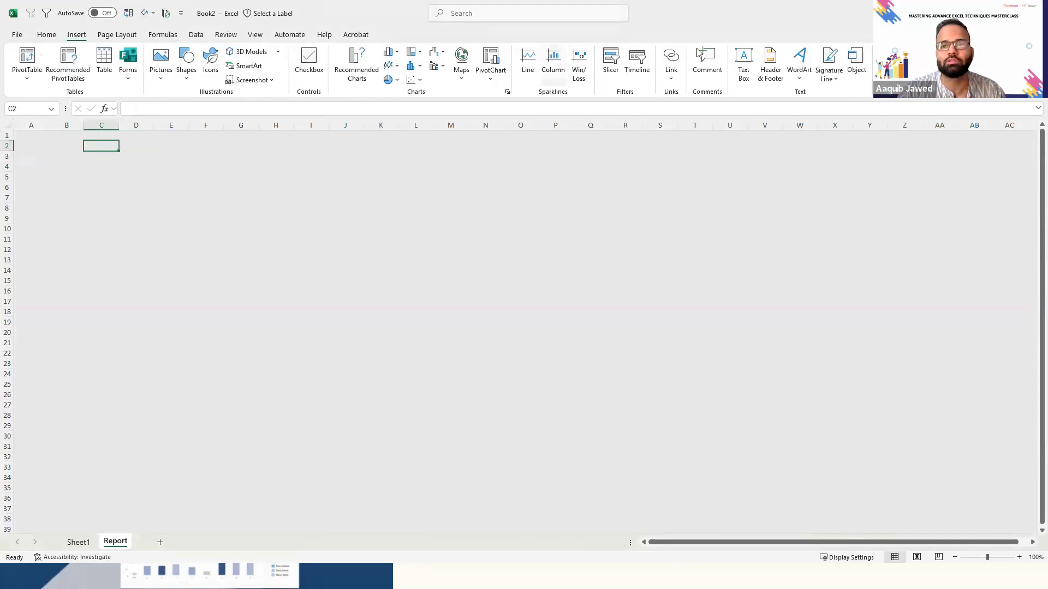
left_click(744, 64)
left_click_drag(80, 141, 263, 161)
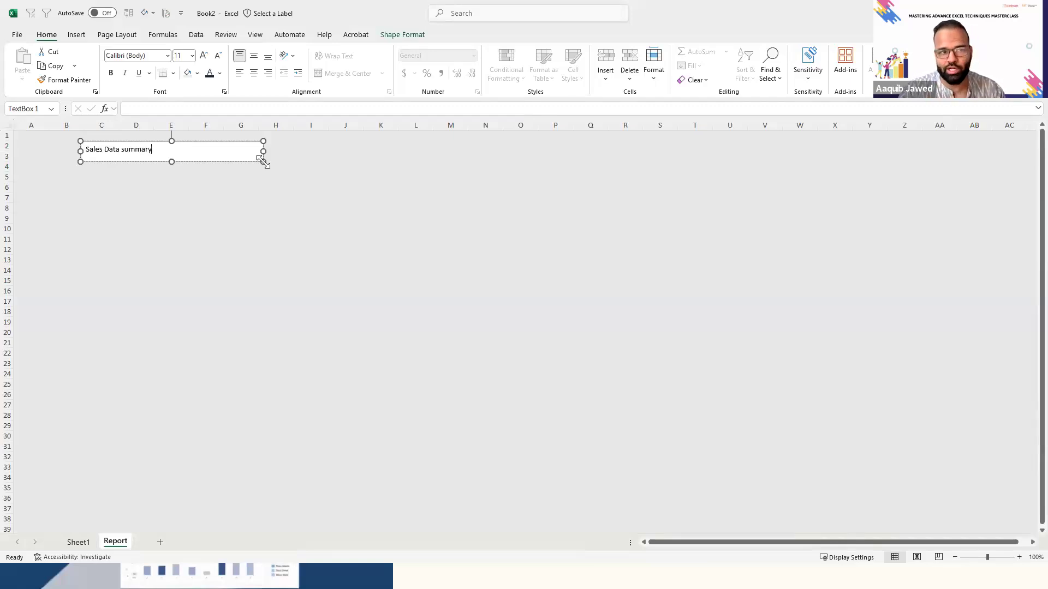
mouse_move(253, 161)
left_mouse_down()
mouse_move(388, 194)
mouse_move(292, 161)
mouse_move(248, 173)
left_mouse_up()
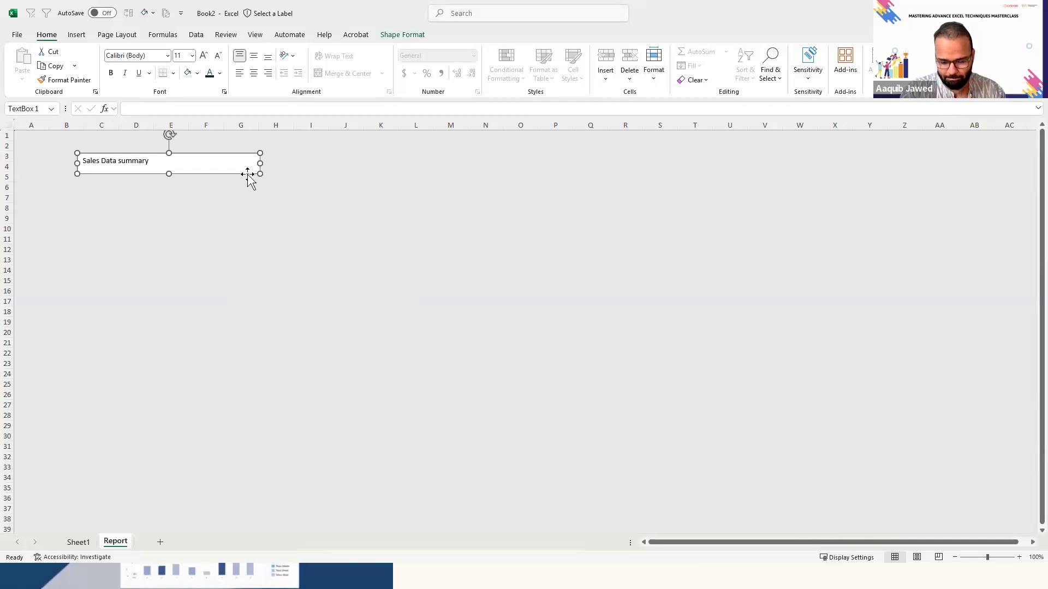
key("Delete")
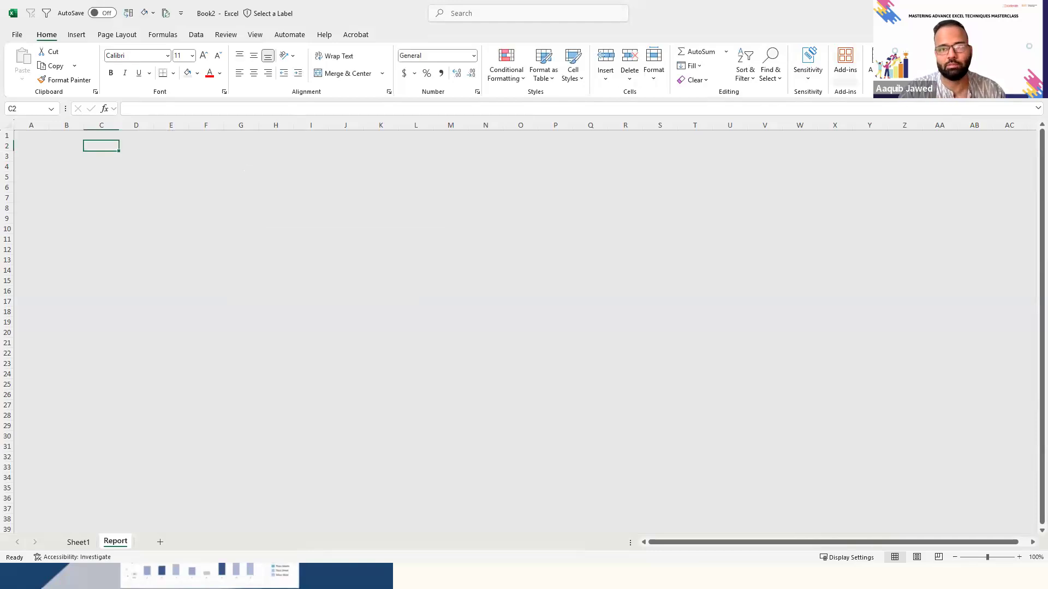
- Draw a text box across about C1:H3 of the Report sheet and enter "Sales" in it
left_click(79, 35)
left_click(741, 62)
left_click_drag(94, 137, 300, 159)
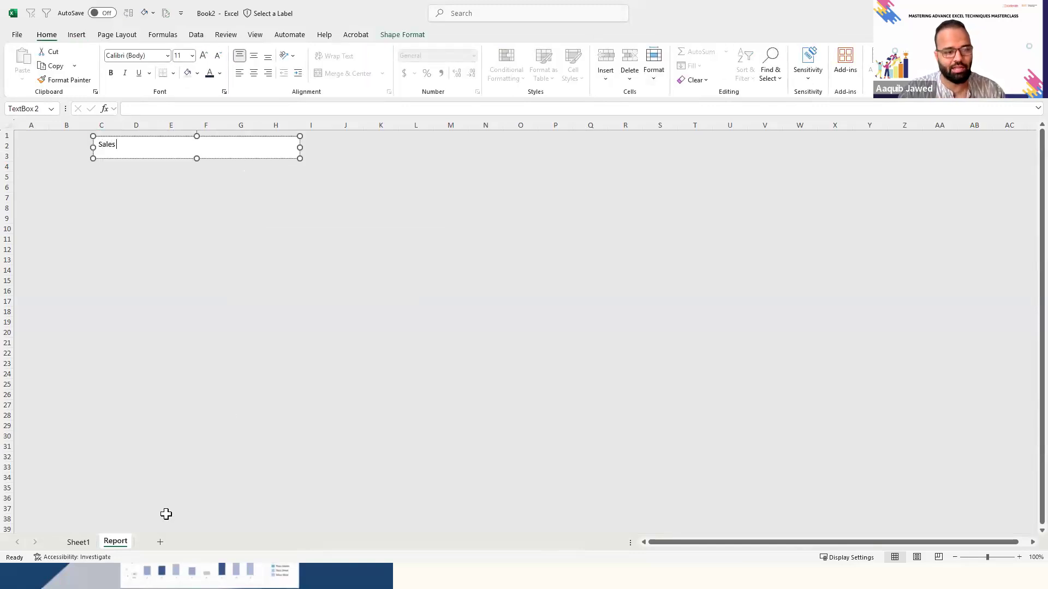
- Add a new worksheet after Report and hide its gridlines
left_click(160, 543)
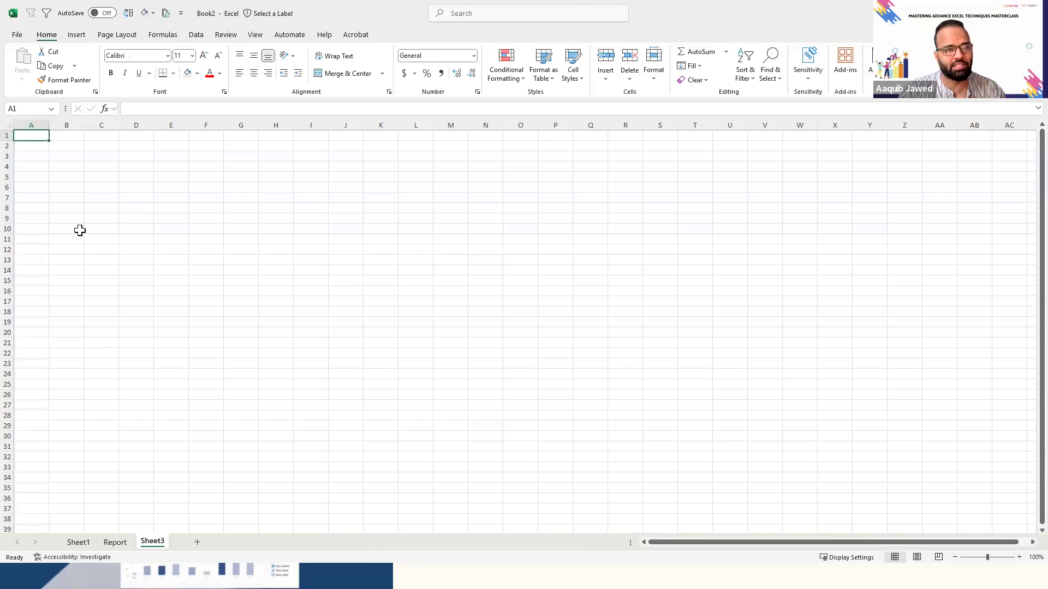
left_click(252, 39)
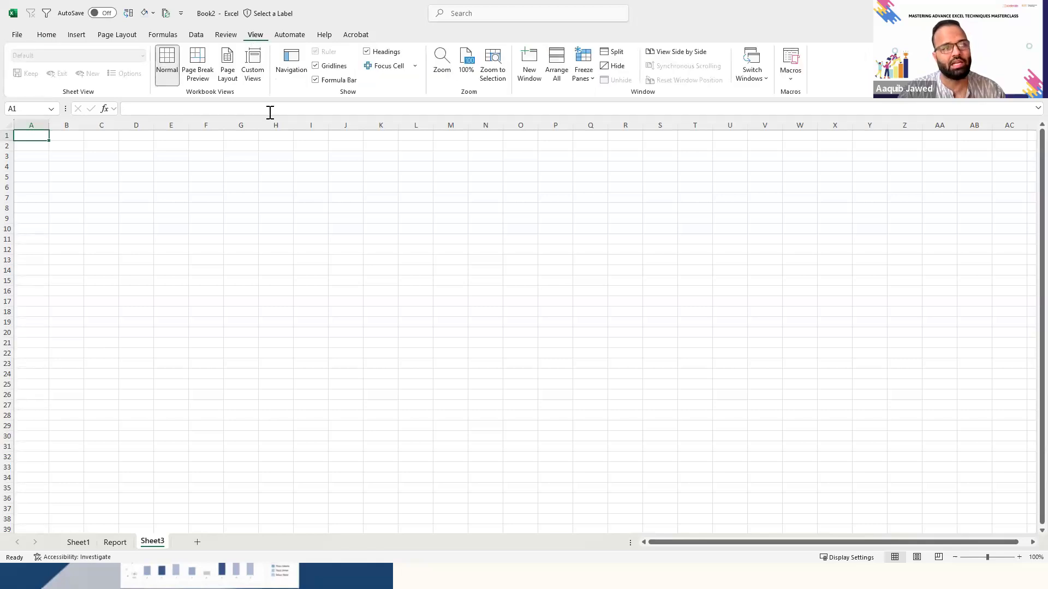
left_click(315, 66)
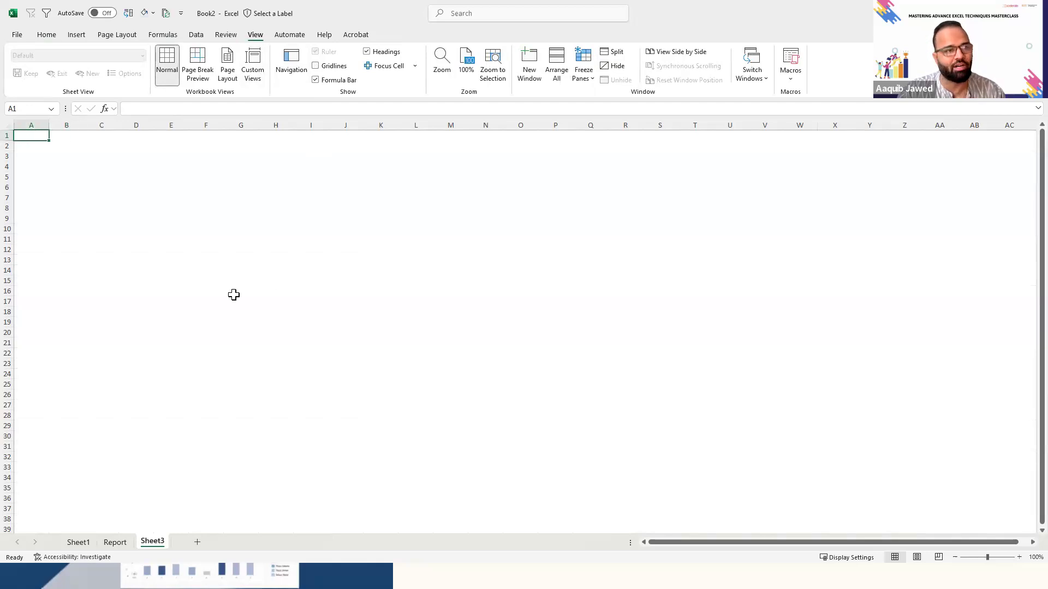
- Fill all the cells of the new Sheet3 with light gray
key("ctrl+a")
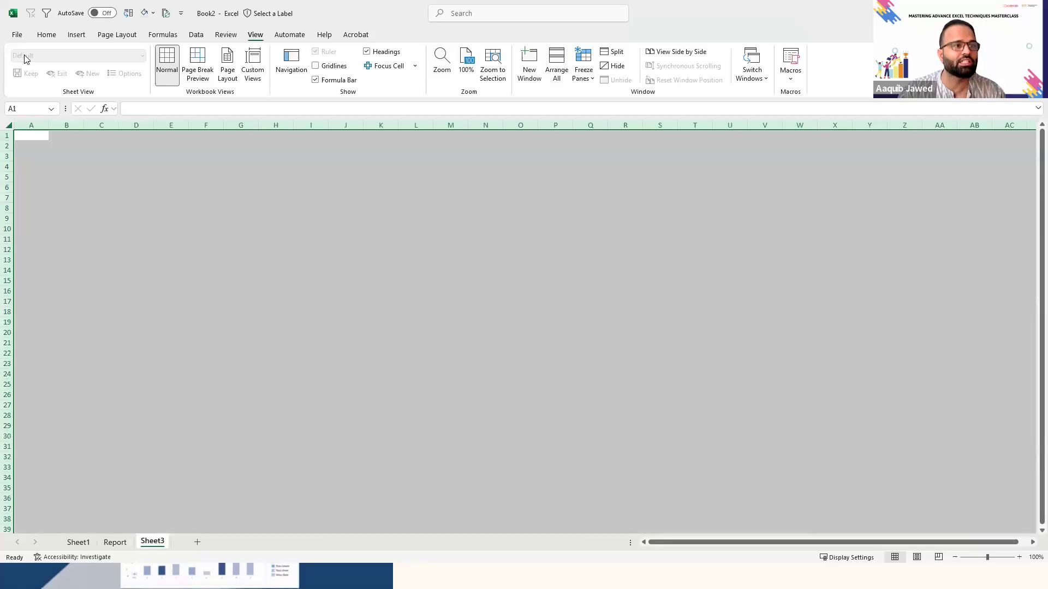
left_click(47, 36)
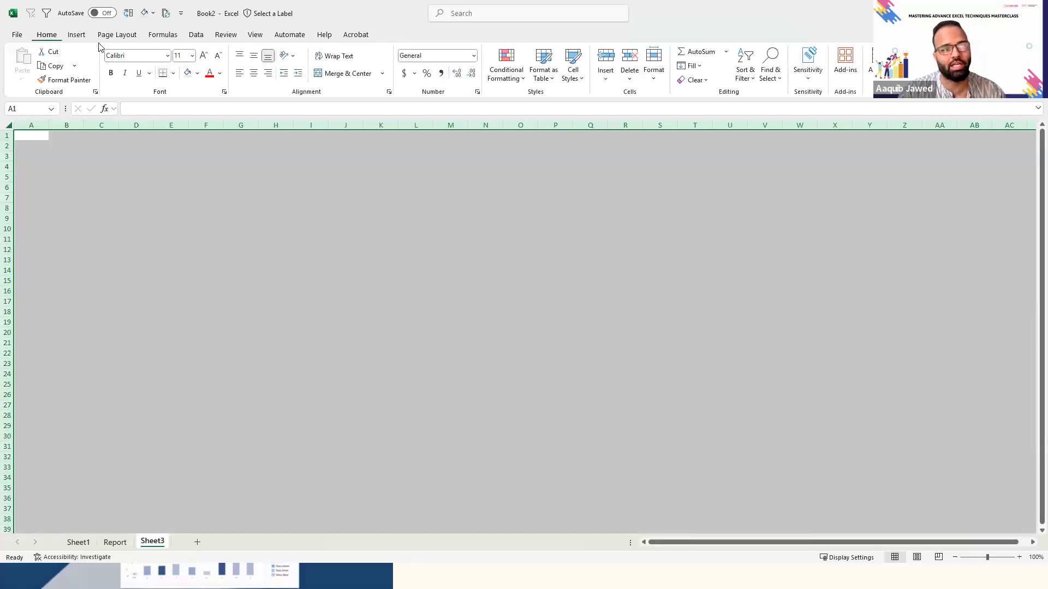
left_click(188, 74)
left_click(95, 215)
key("Up")
key("Up")
key("Up")
key("Up")
key("Up")
key("Up")
key("Up")
key("Up")
key("Down")
key("Down")
key("Left")
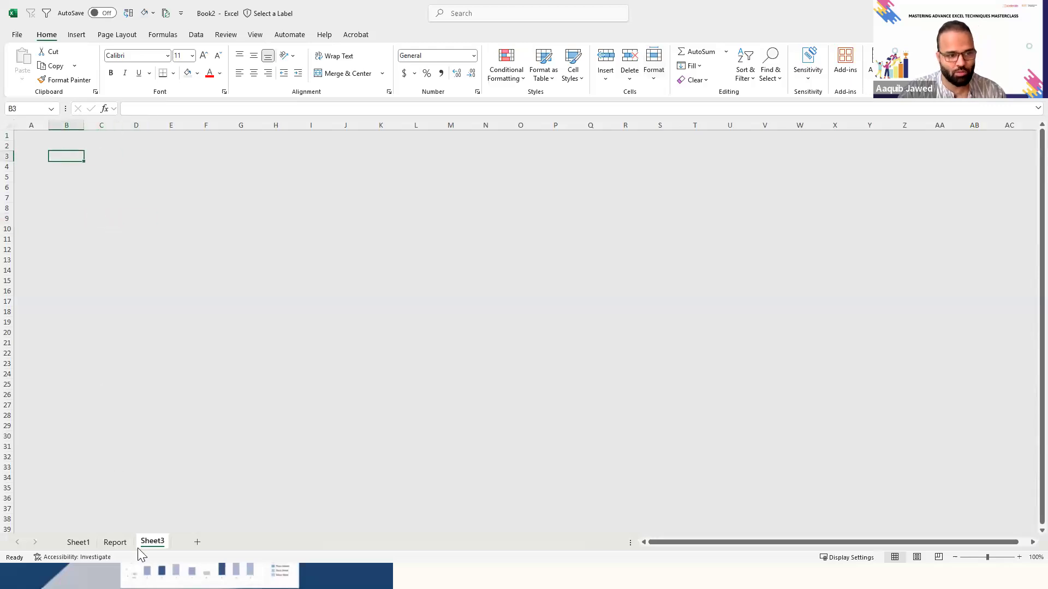
- Correct the text box on the Report sheet so it reads "Sales Data Summary"
left_click(119, 546)
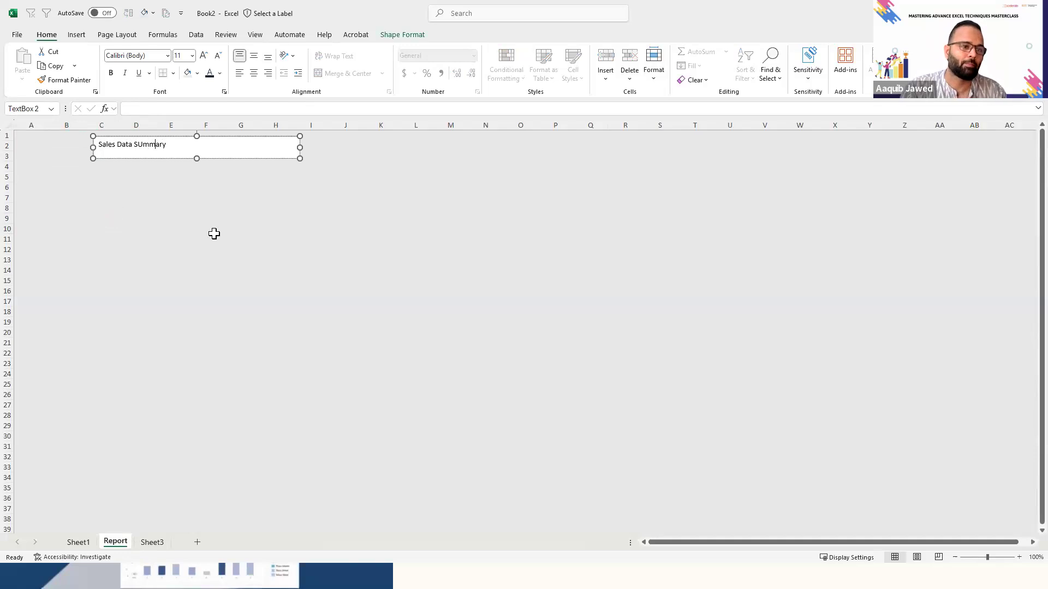
key("BackSpace")
type("u")
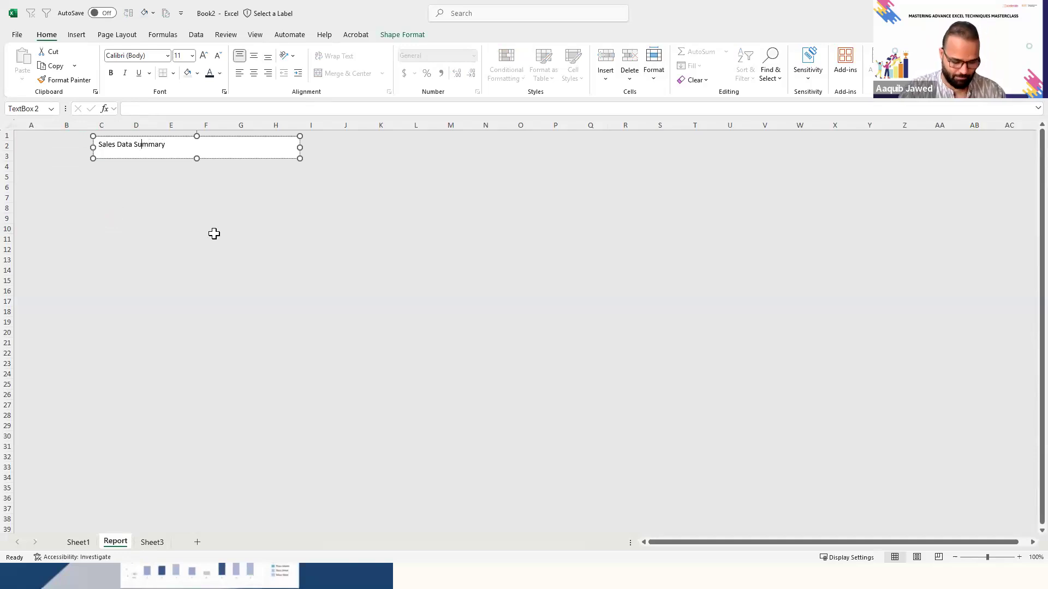
- Format the whole "Sales Data Summary" title as bold at 20 pt
key("ctrl+a")
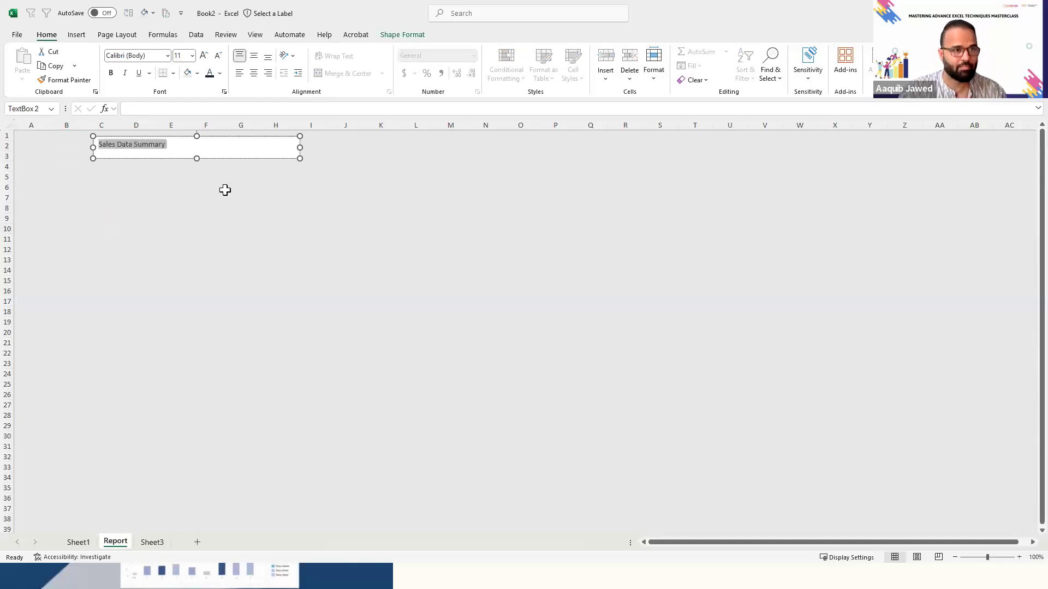
left_click(203, 57)
left_click(203, 57)
left_click(203, 57)
left_click(203, 57)
left_click(203, 56)
left_click(111, 74)
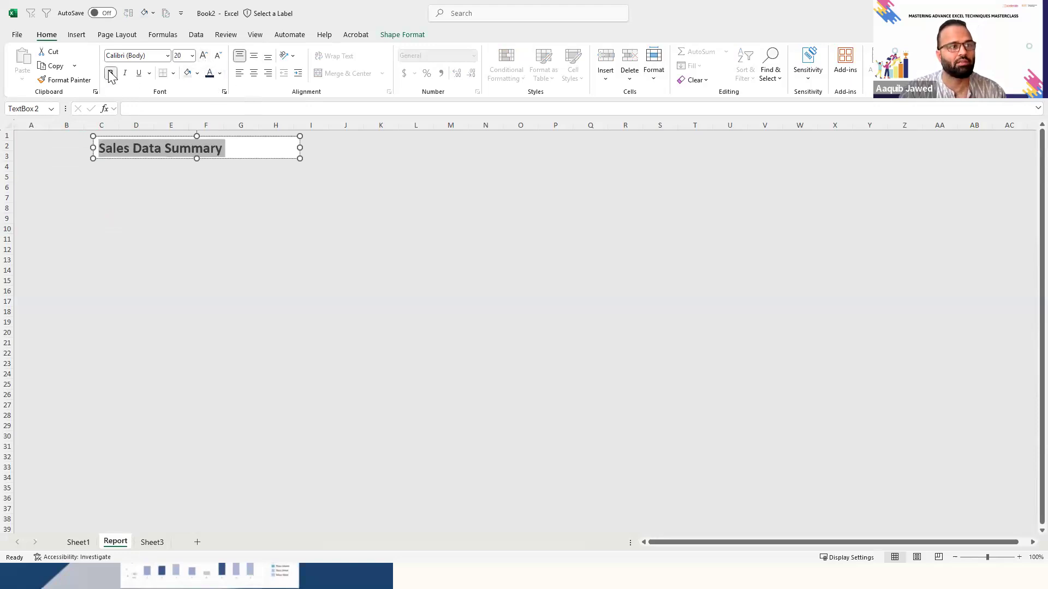
- Fill the title text box with the same light gray as the Report sheet background
left_click(288, 159)
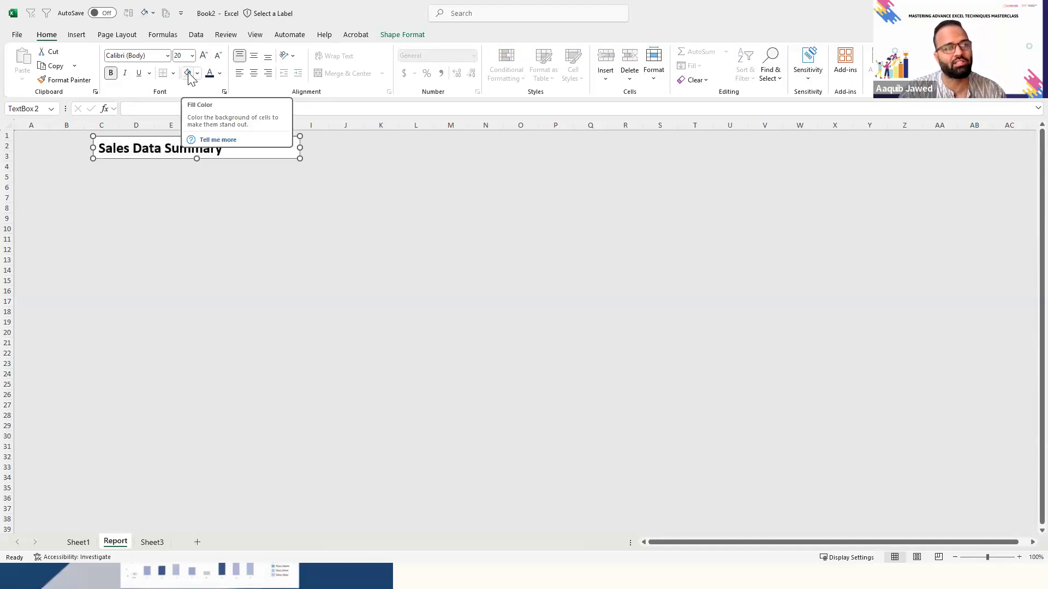
left_click(192, 277)
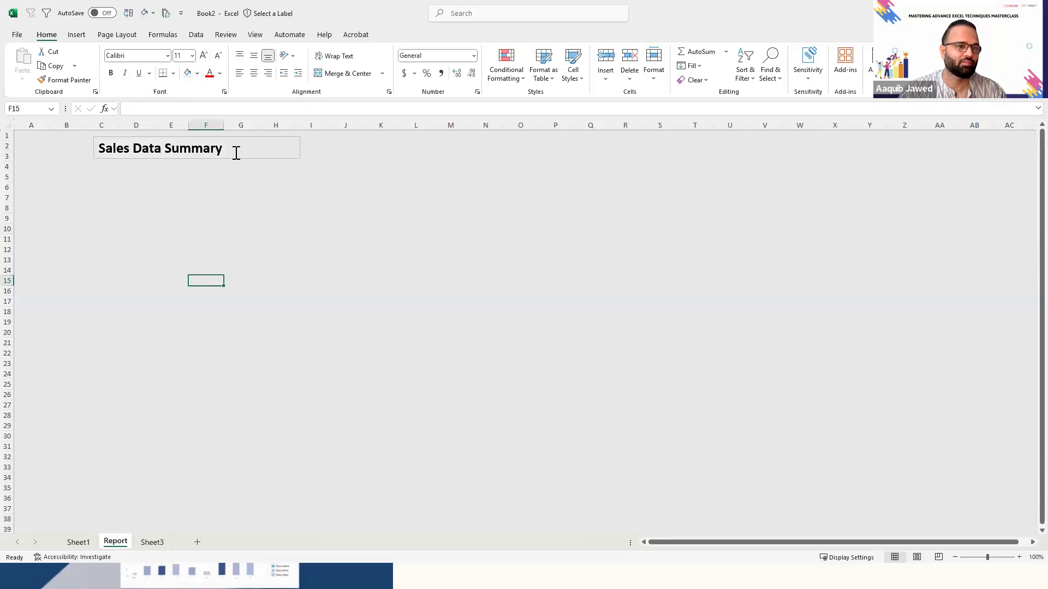
left_click(254, 220)
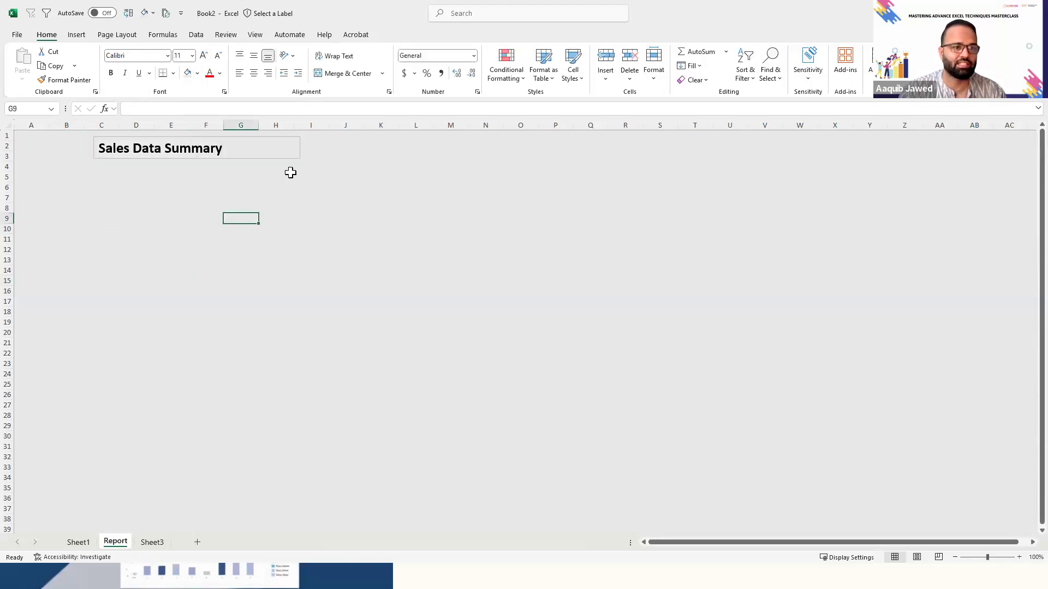
- Remove the outline from the "Sales Data Summary" text box
left_click(265, 138)
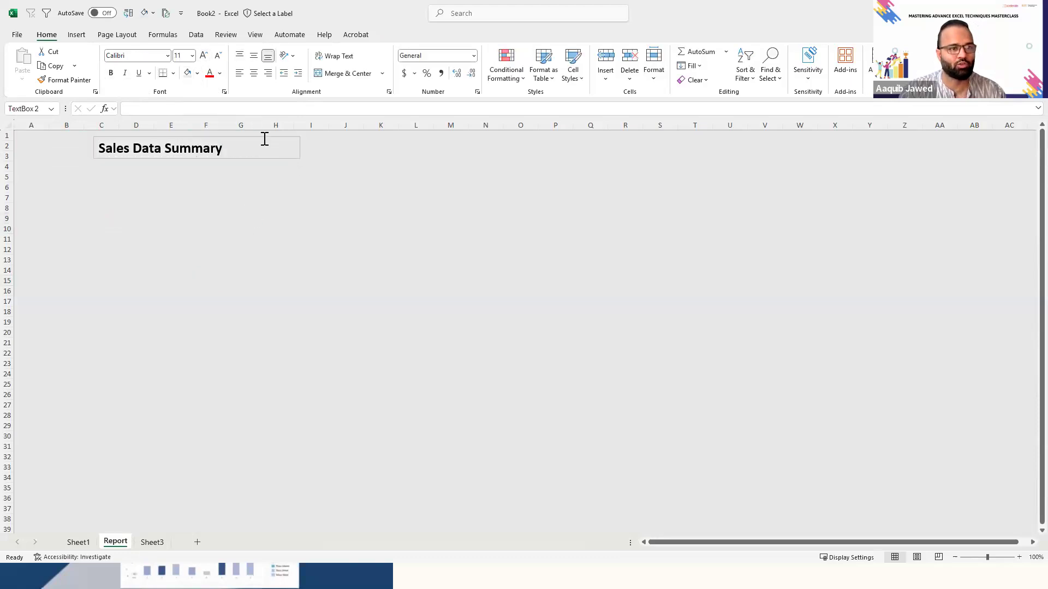
left_click(254, 137)
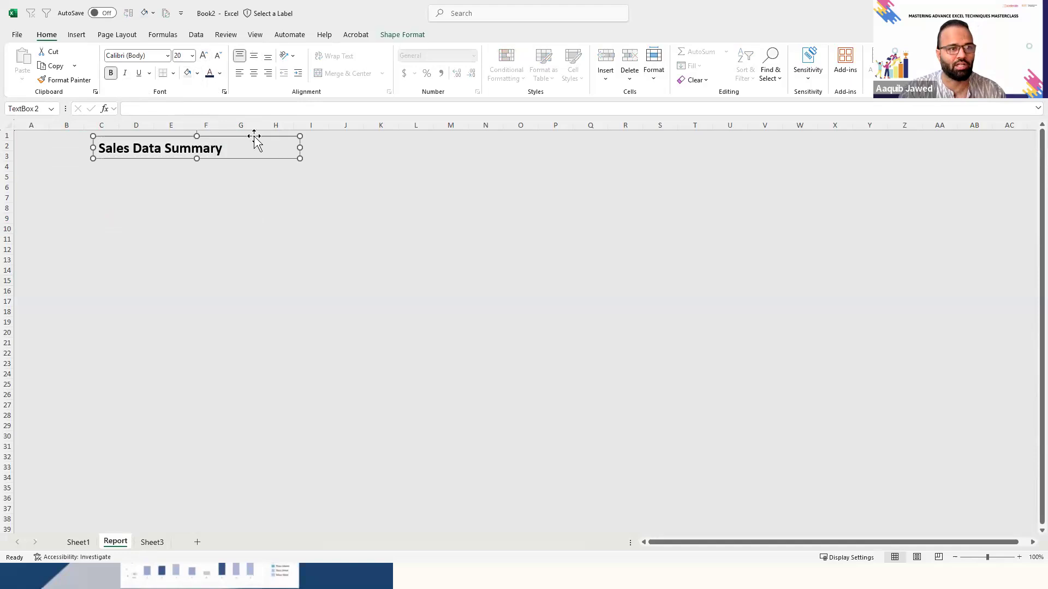
left_click(402, 36)
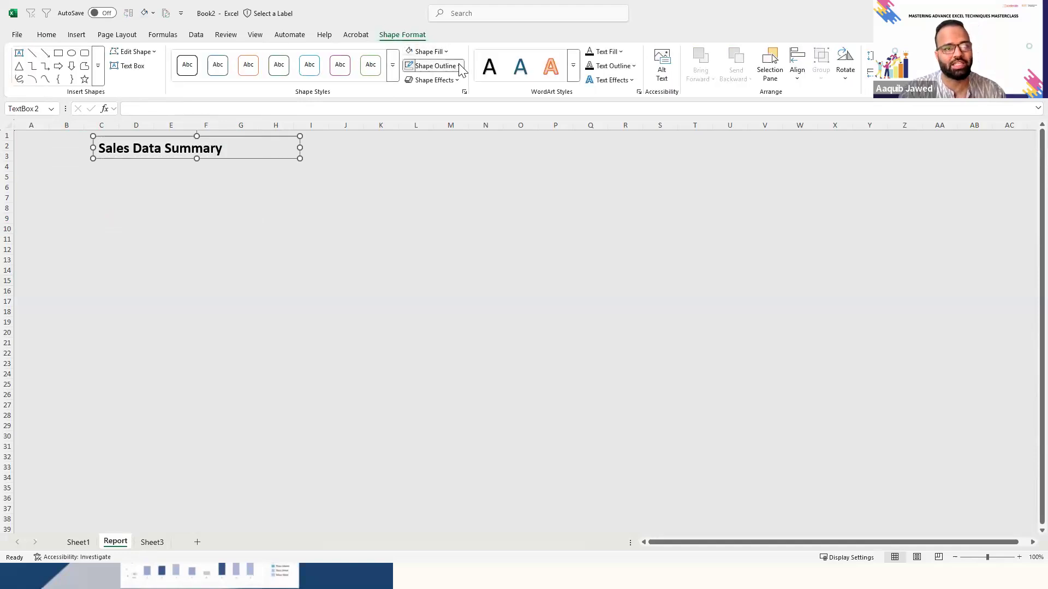
left_click(460, 66)
left_click(427, 267)
key("Escape")
key("Left")
key("Left")
key("Left")
key("Left")
key("Right")
key("Up")
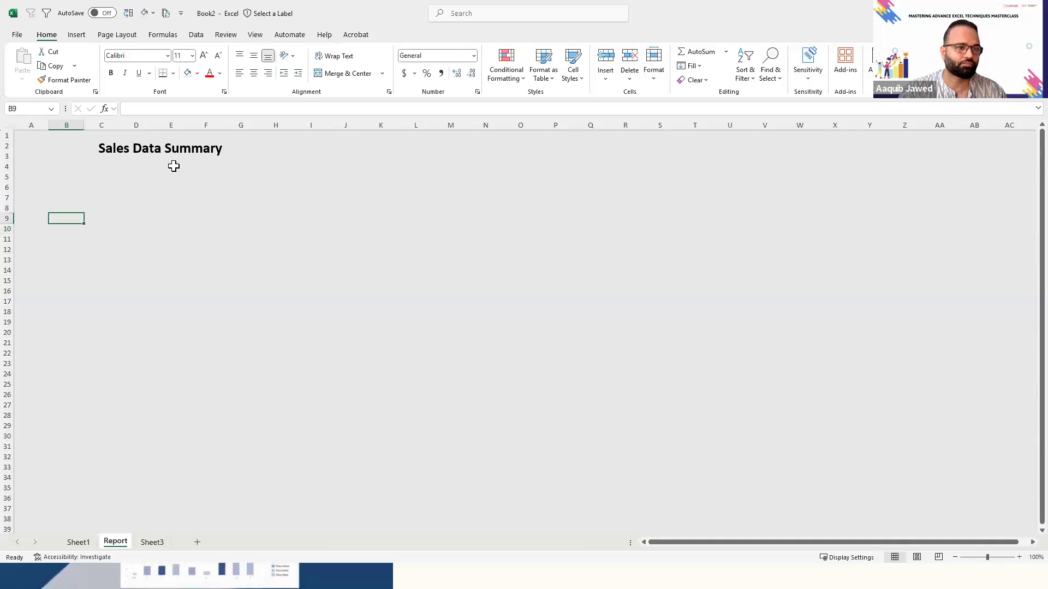
- Move the title text box about one column to the right so its text starts at column D
left_click(198, 151)
left_click_drag(259, 160, 297, 160)
left_click(117, 190)
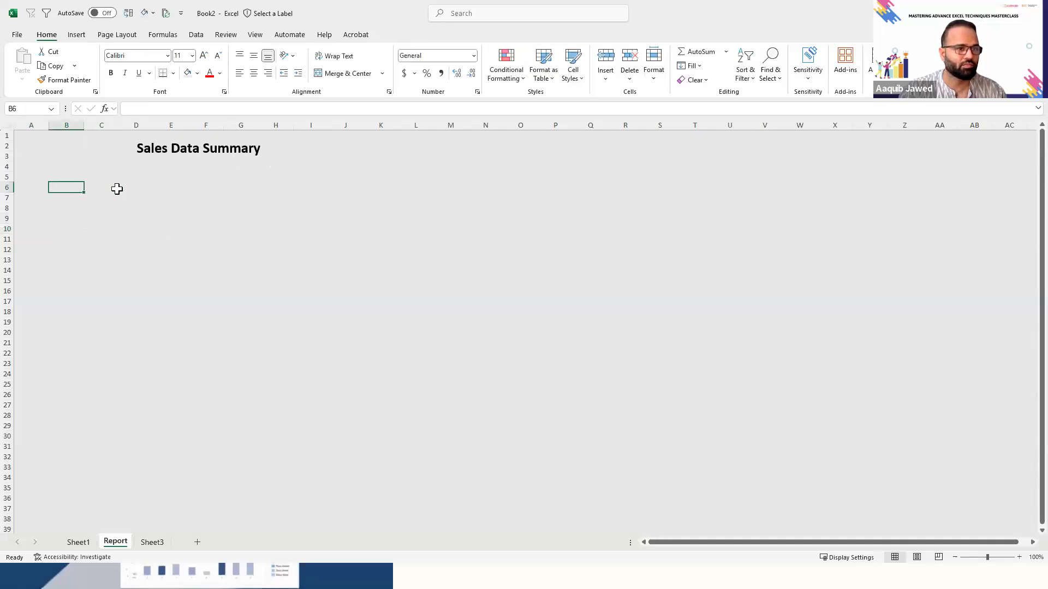
- Check the "Sum of sales" card on the Report sheet of the Sales_Dataset_US workbook, and return to Book2
left_click(137, 505)
left_click(154, 174)
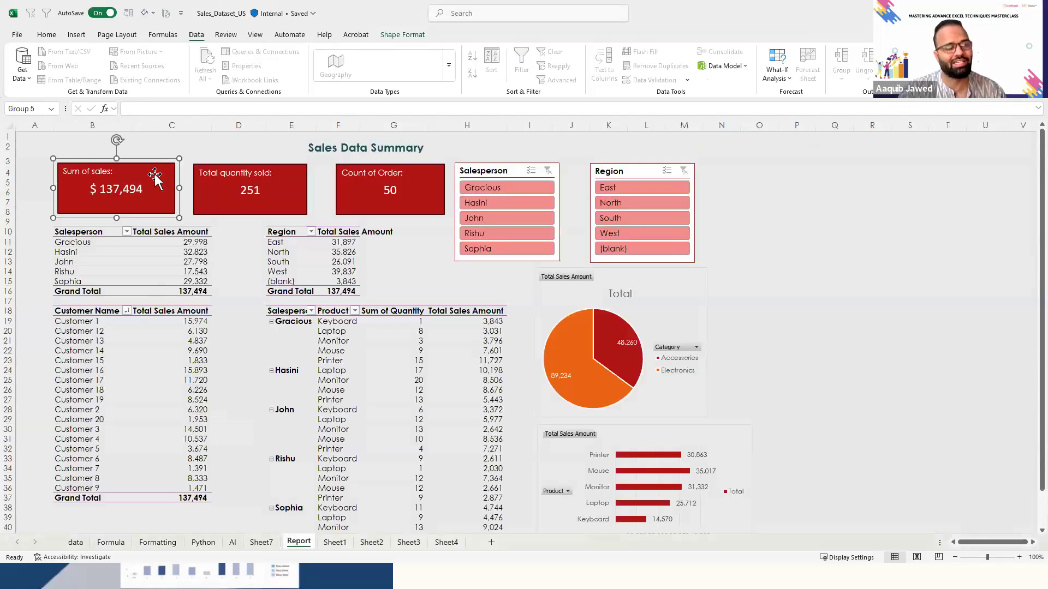
key("alt+Tab")
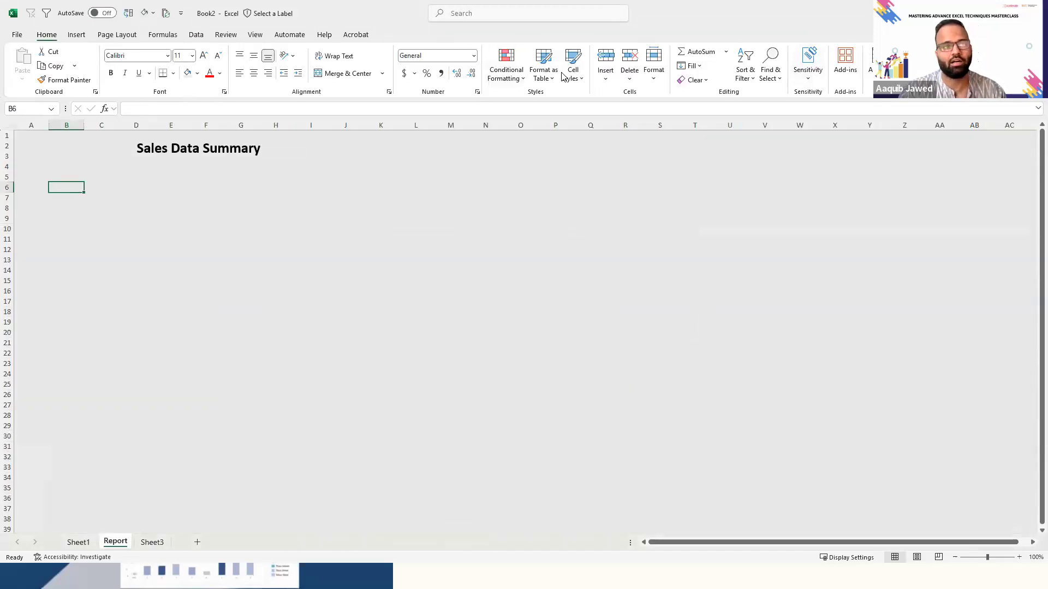
- Draw a rectangle over about B4:C7 of the Report sheet, below the title, and adjust its size and position
left_click(77, 36)
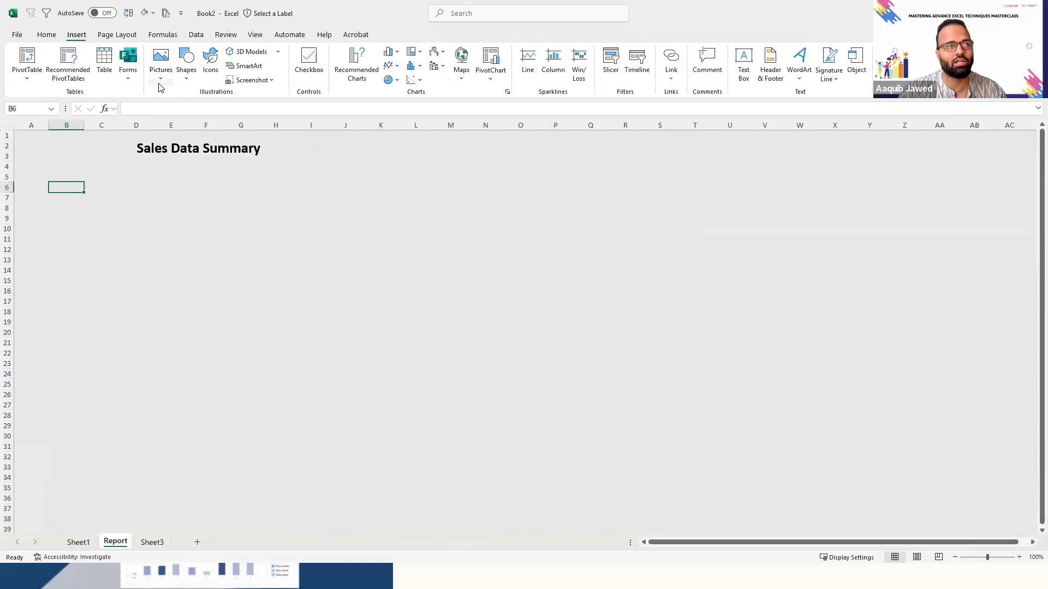
left_click(184, 81)
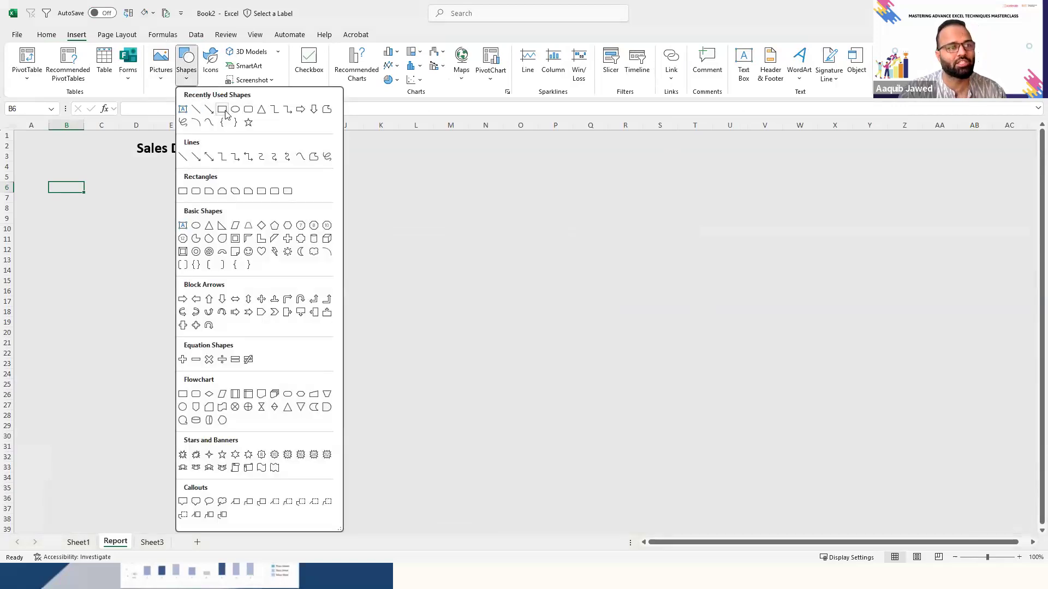
left_click(223, 109)
left_click_drag(54, 163, 136, 197)
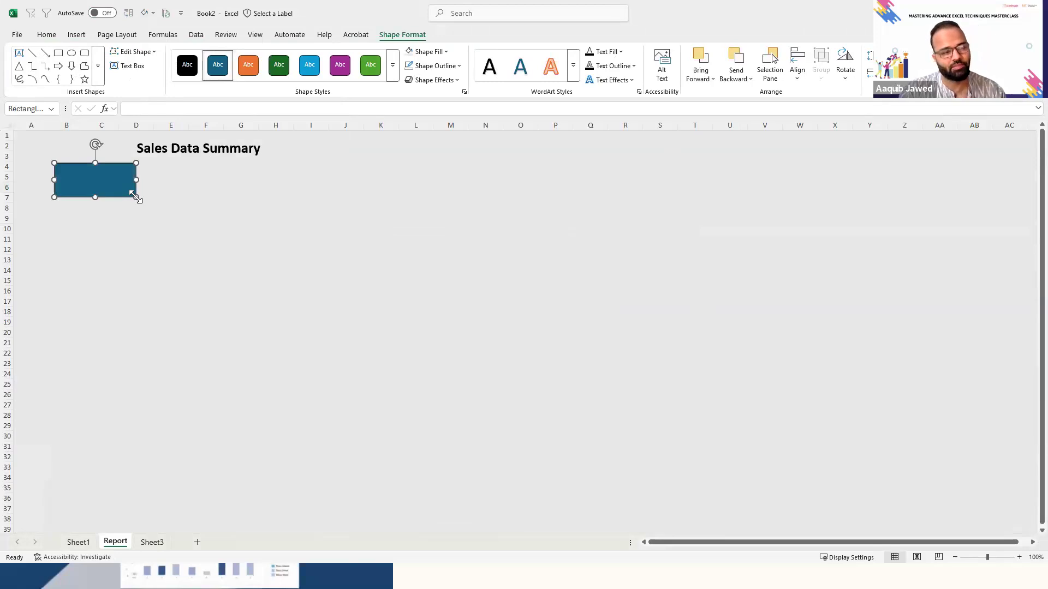
left_click_drag(136, 197, 111, 191)
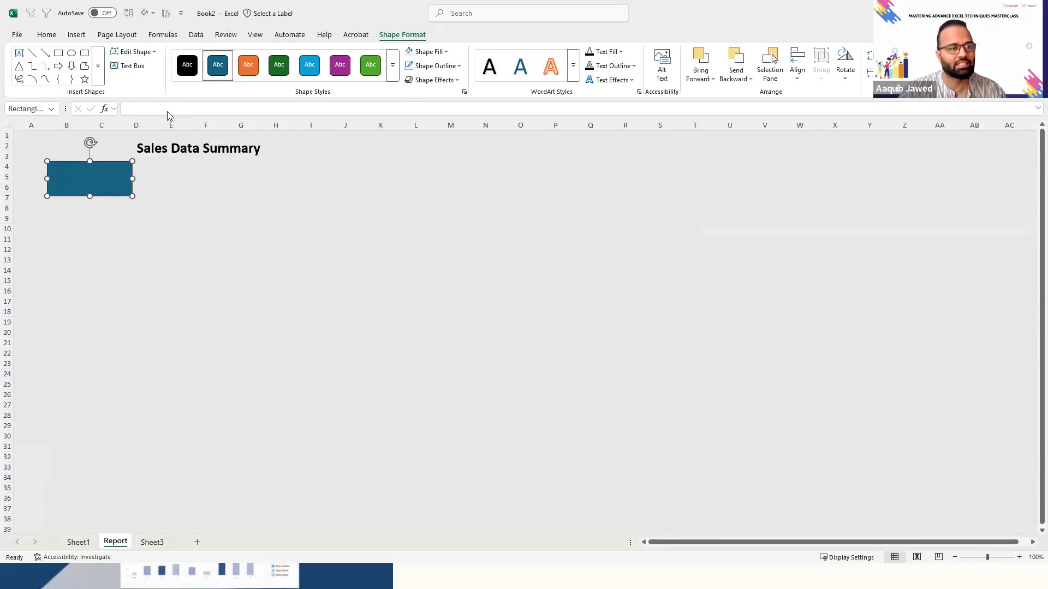
- Try to link the rectangle to the Sum of Sales Amount on Sheet1 by entering "=" as its text, and return to Report
left_click(102, 185)
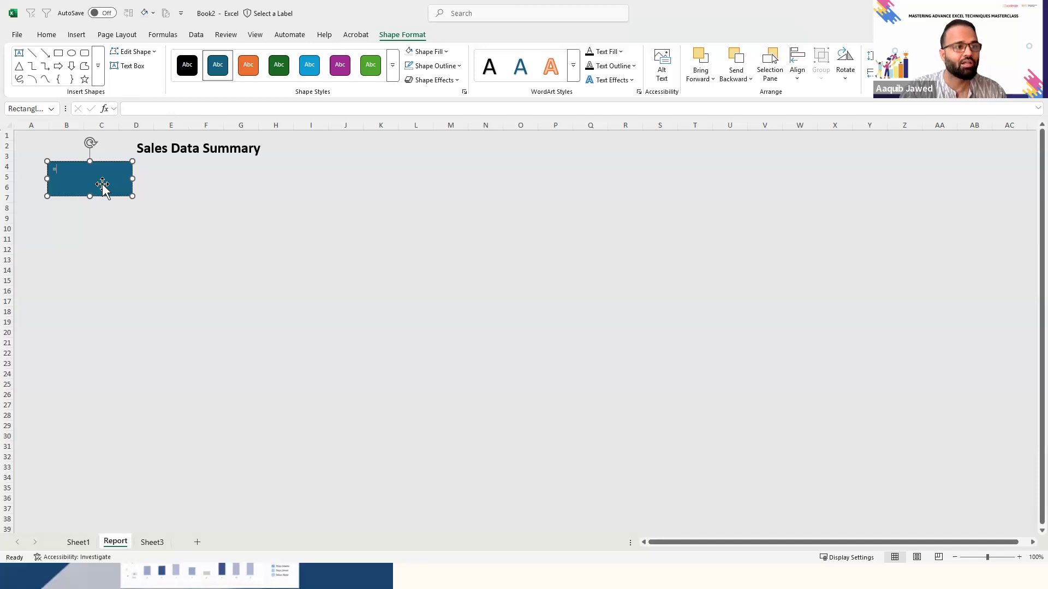
left_click(86, 541)
left_click(600, 157)
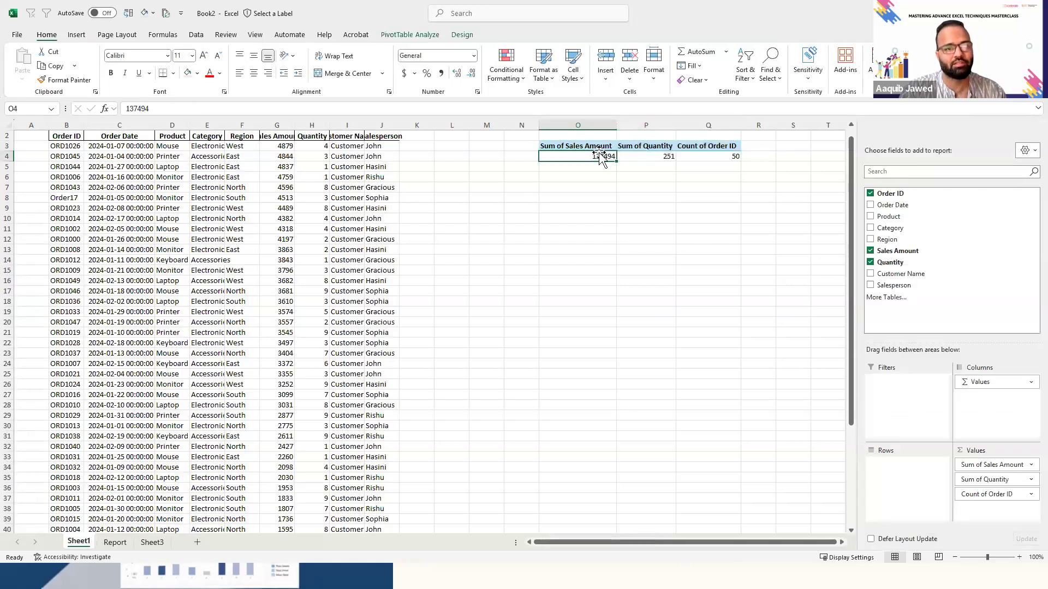
key("Down")
key("Up")
key("Up")
key("Down")
key("Down")
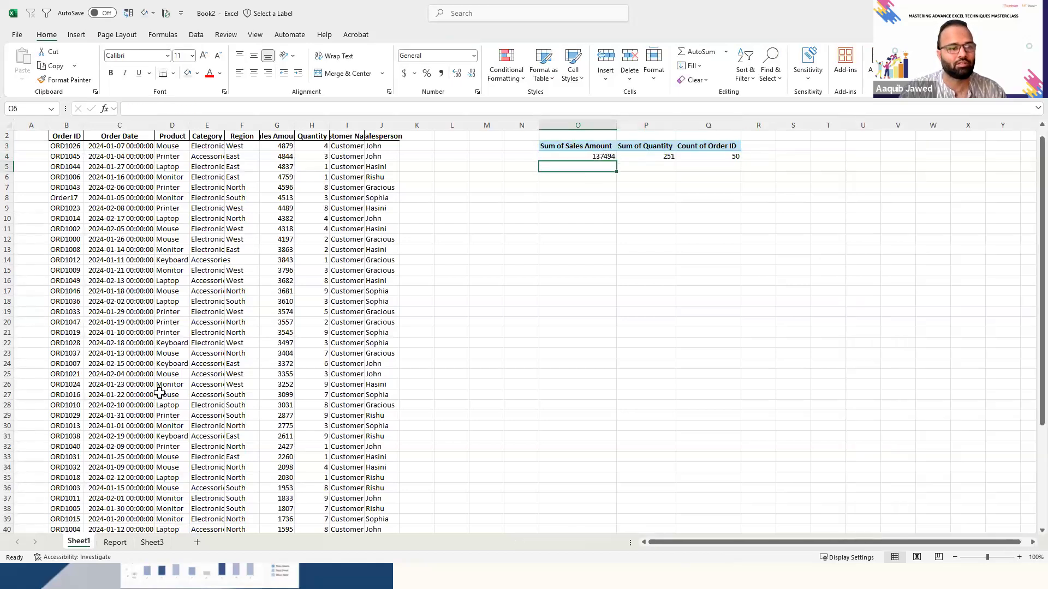
left_click(122, 546)
left_click(148, 542)
left_click(112, 542)
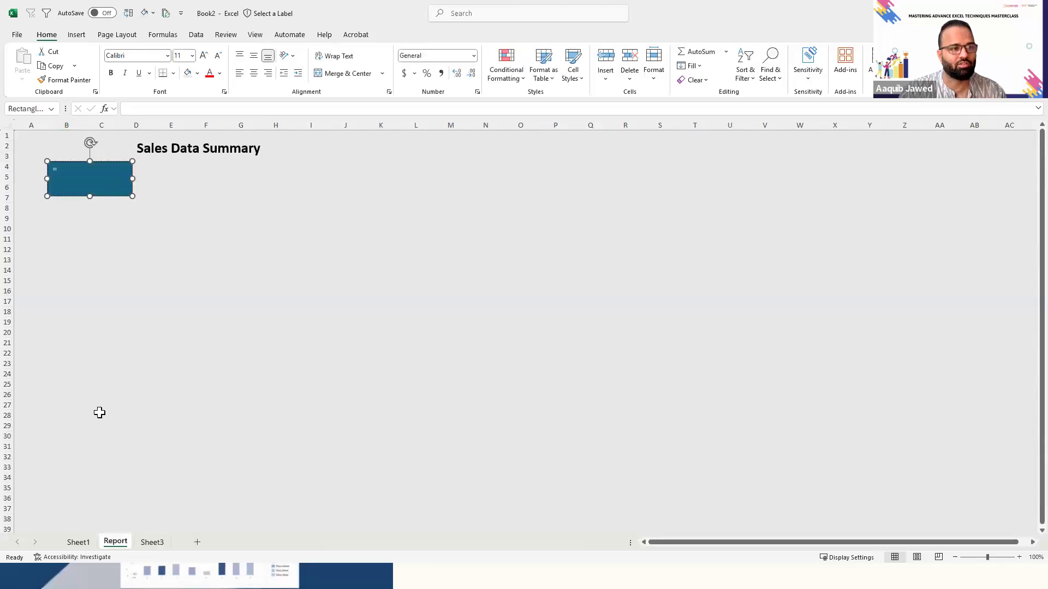
- Link the rectangle to the Sum of Sales Amount value with the formula =Sheet1!O4
left_click(143, 104)
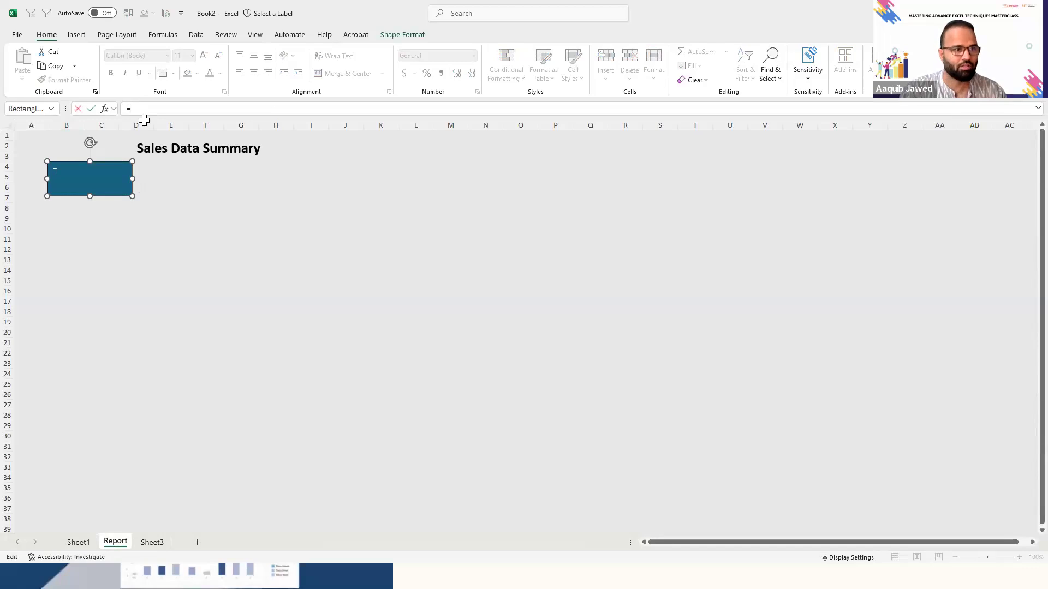
left_click(78, 542)
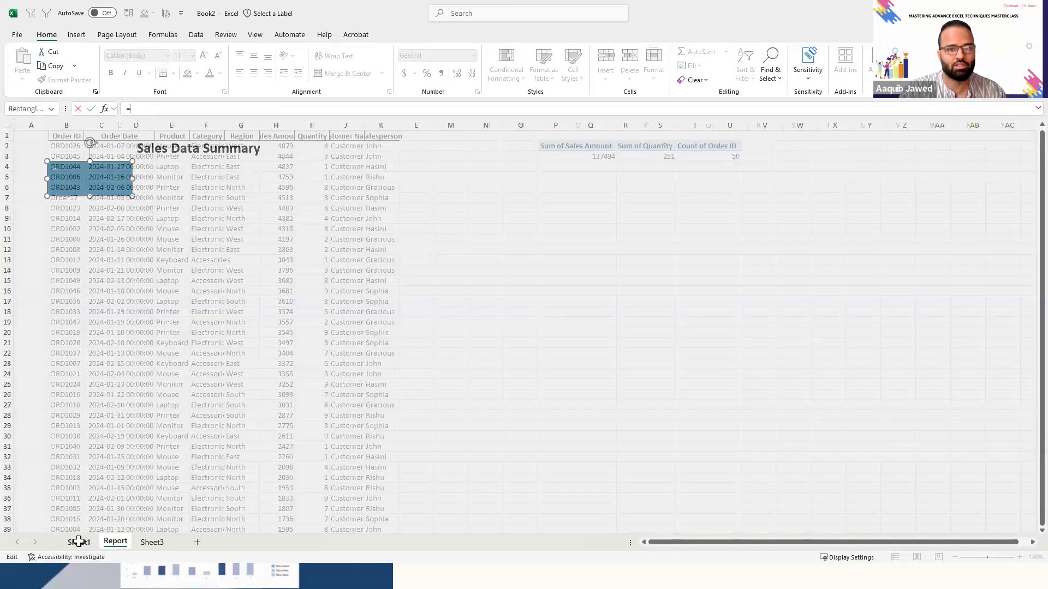
left_click(600, 158)
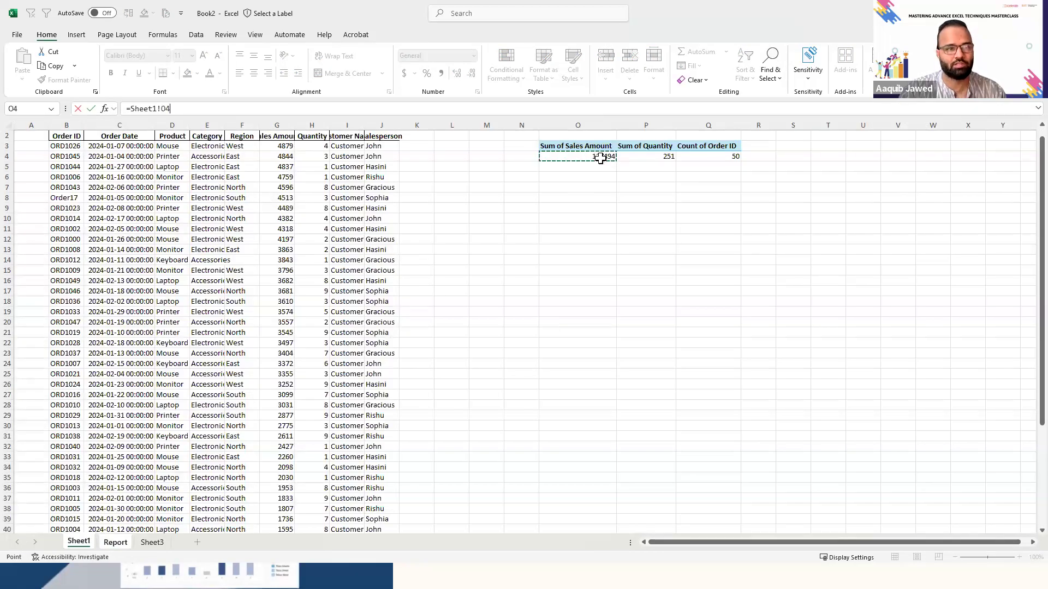
key("Return")
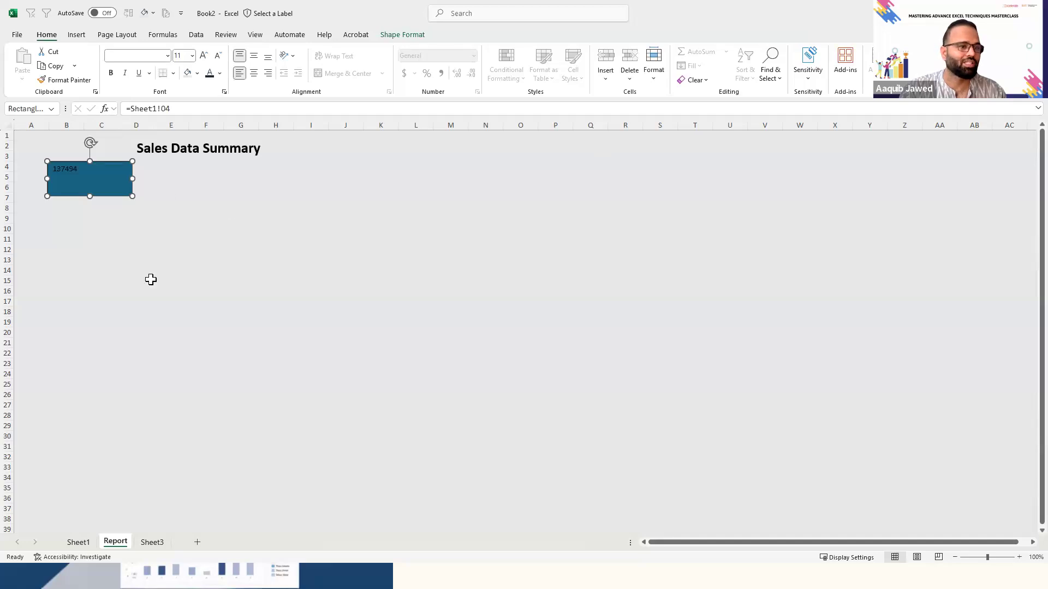
left_click(148, 280)
left_click(82, 174)
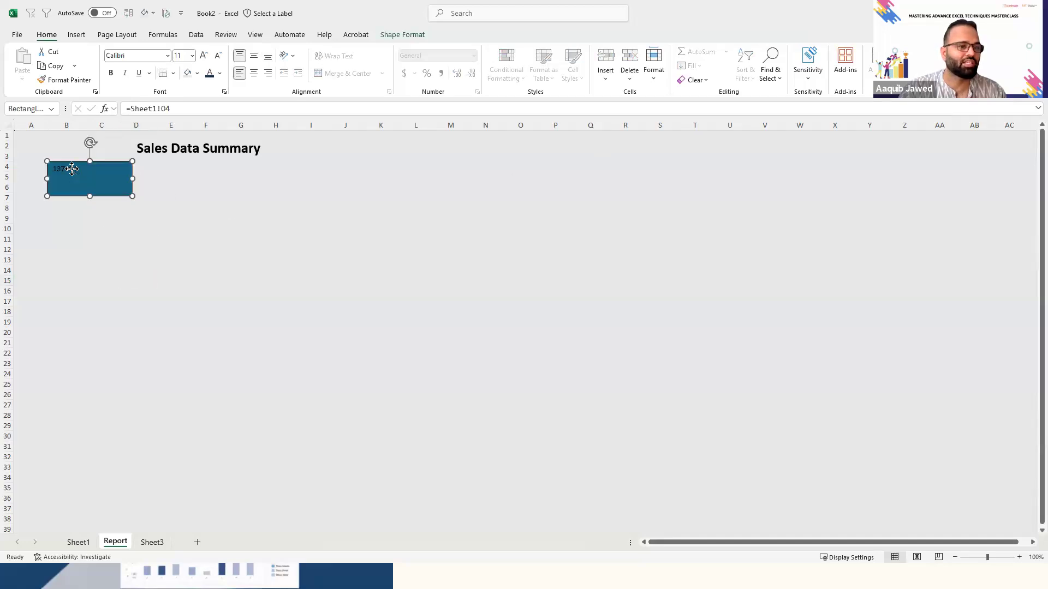
- Increase the font size of the PivotTable values in O4:Q4 on Sheet1 to 20 pt
left_click(78, 541)
key("Up")
key("shift+Right")
key("shift+Right")
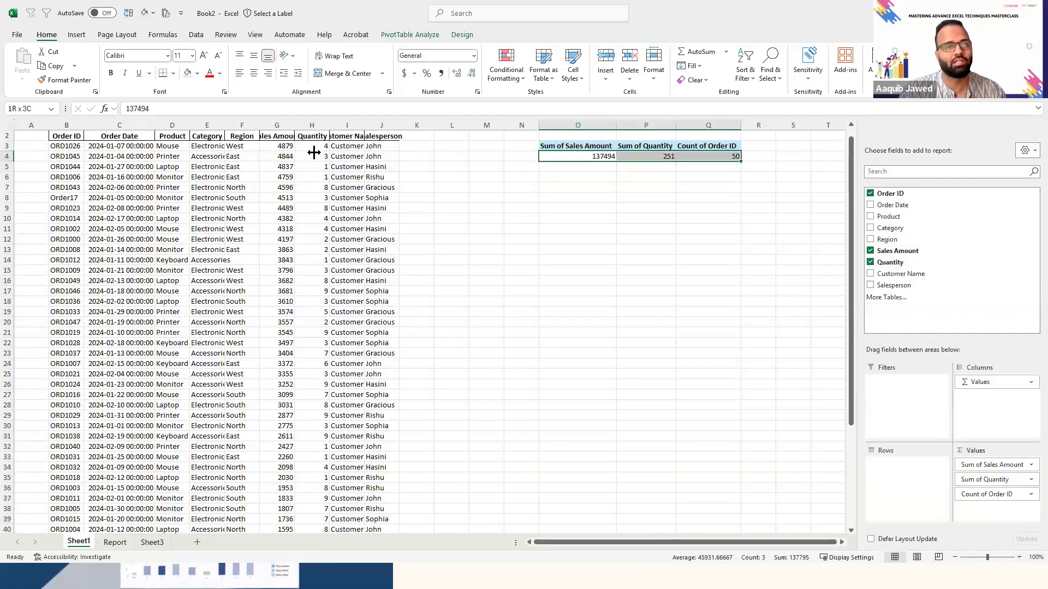
left_click(204, 56)
left_click(204, 56)
left_click(204, 56)
left_click(204, 56)
left_click(204, 56)
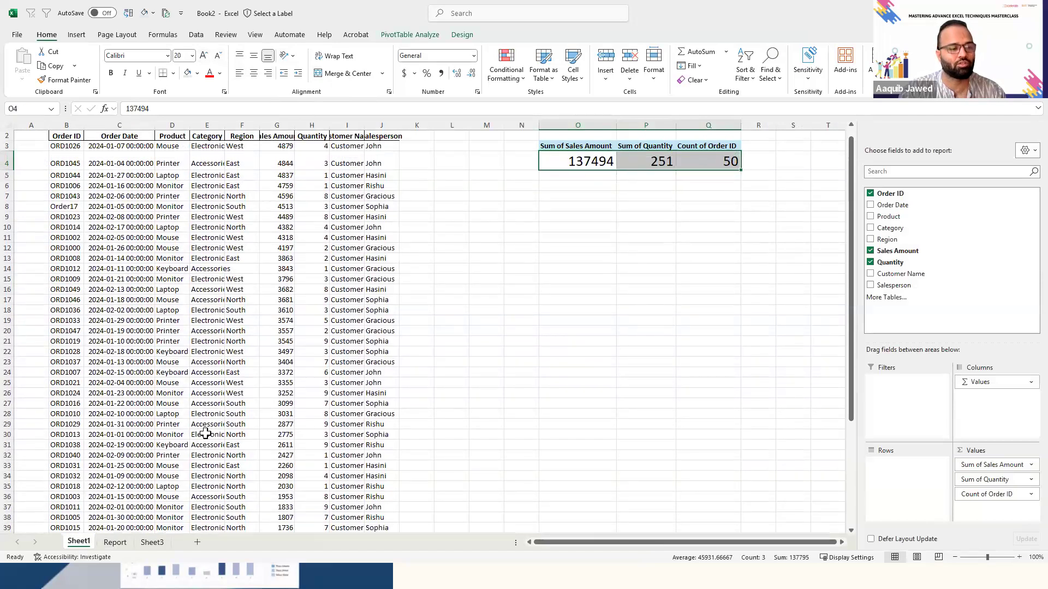
- Set the font size of the linked sales value in the Report sheet's rectangle to 18 pt
left_click(119, 542)
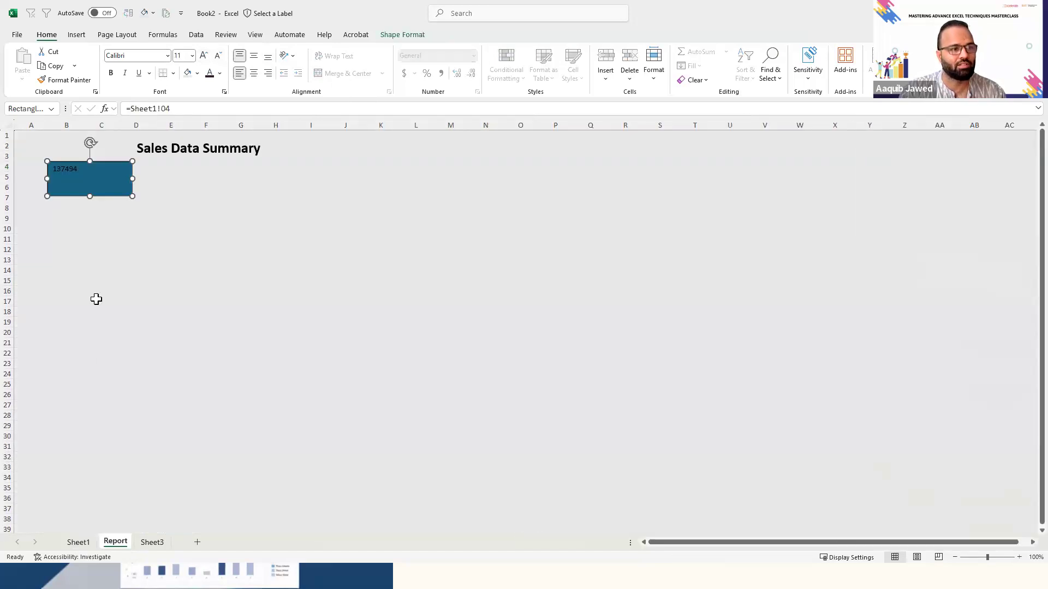
double_click(69, 169)
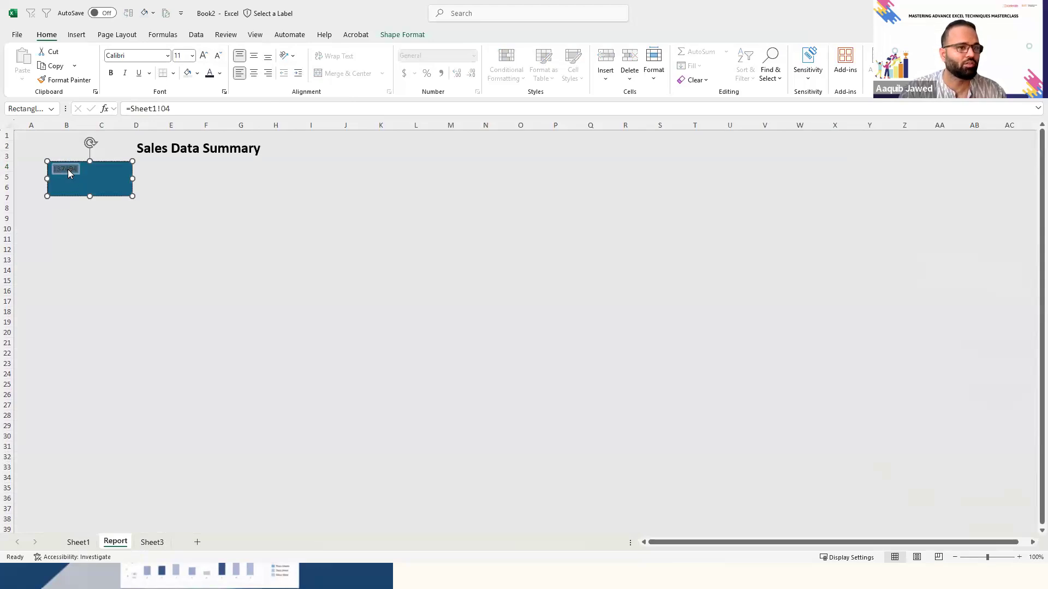
left_click(204, 61)
left_click(205, 61)
left_click(204, 61)
left_click(204, 61)
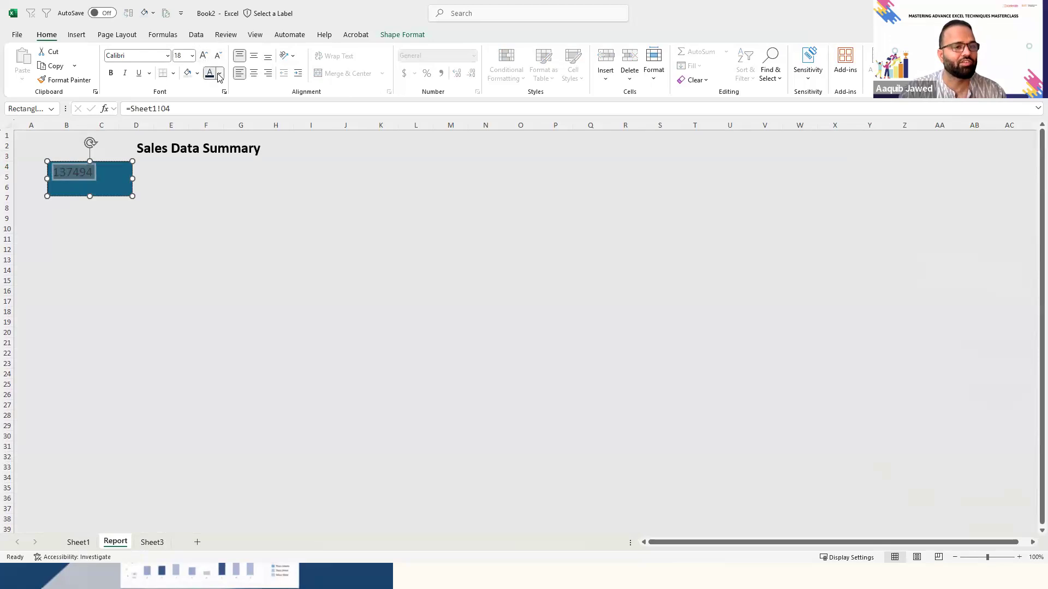
- Make the linked sales value in the rectangle white and centre it horizontally and vertically
left_click(219, 73)
left_click(213, 145)
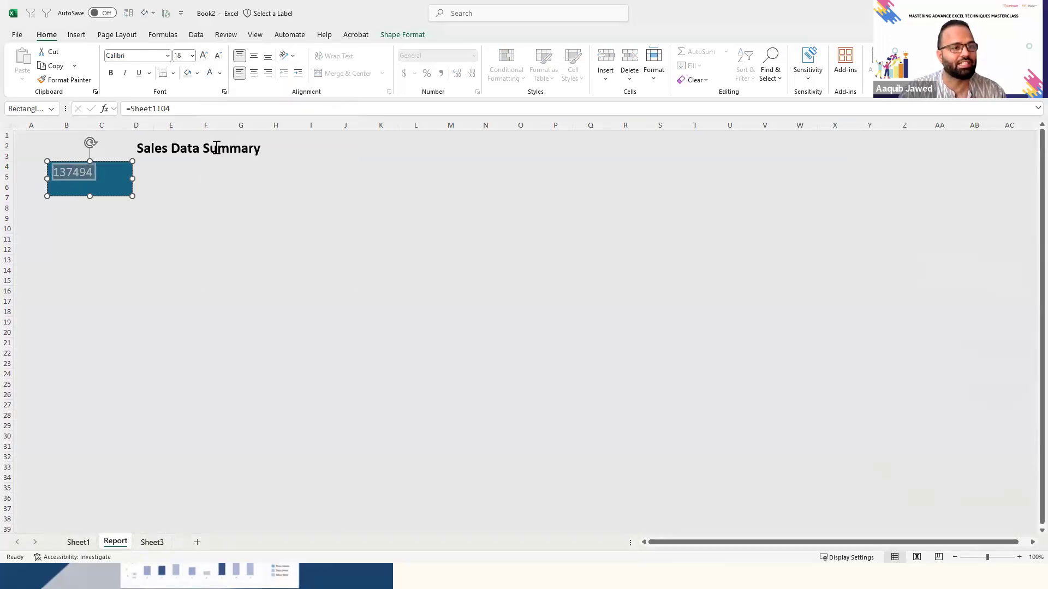
left_click(254, 73)
left_click(254, 56)
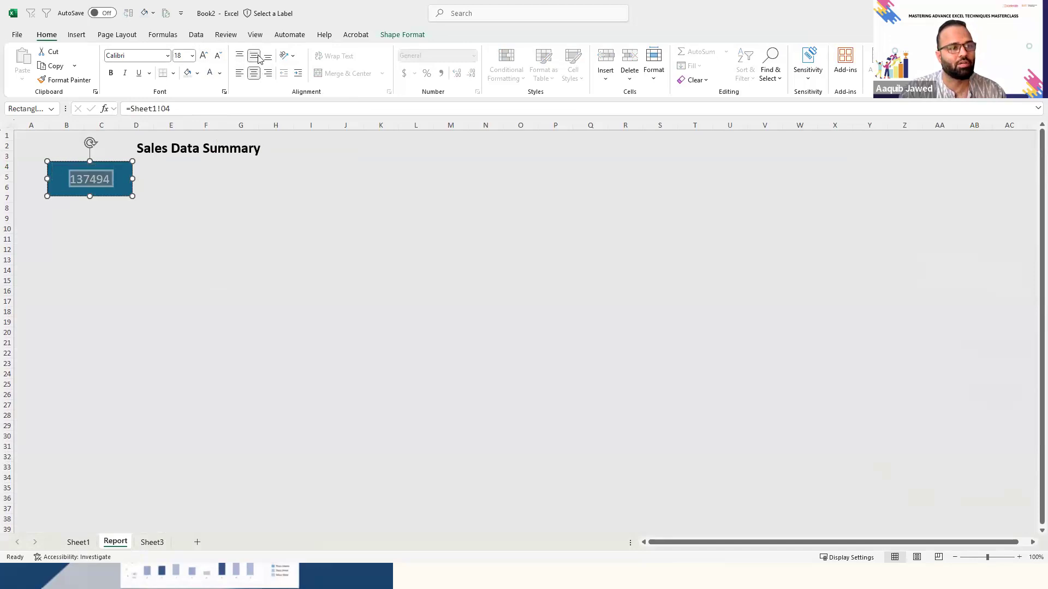
- Increase the rectangle's height so that it extends down to row 8
left_click_drag(133, 196, 133, 207)
left_click(94, 216)
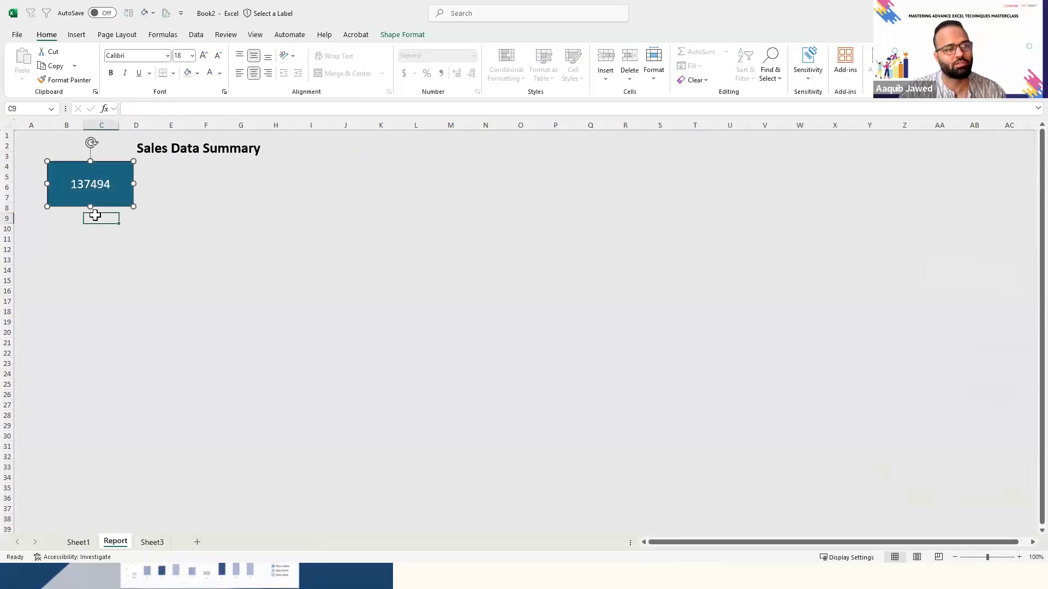
left_click(131, 188)
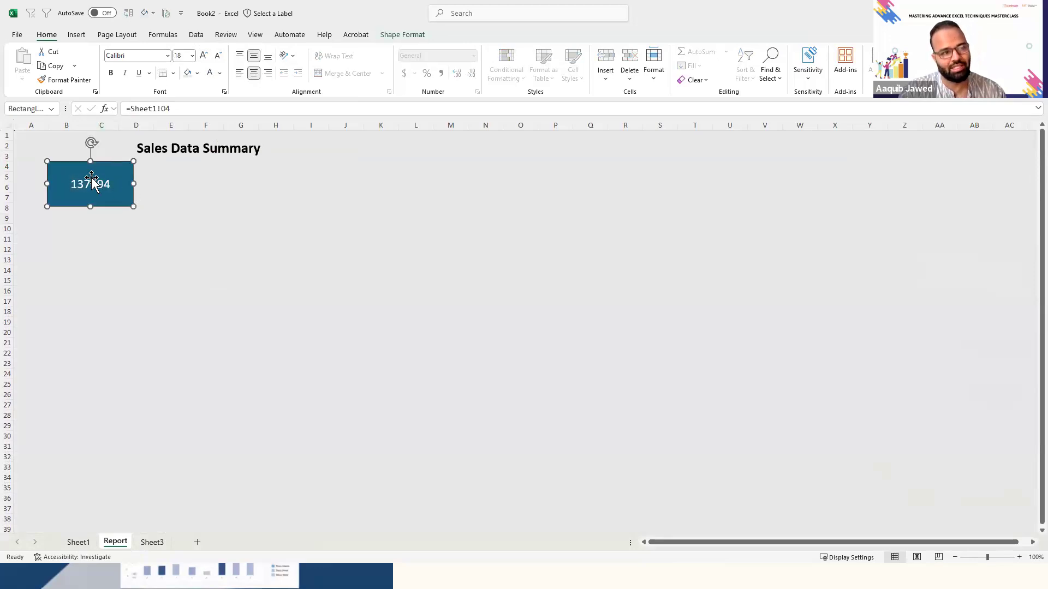
- Format the Sum of Sales Amount in O4 on Sheet1 with a thousands separator and no decimals, and return to Report
left_click(87, 543)
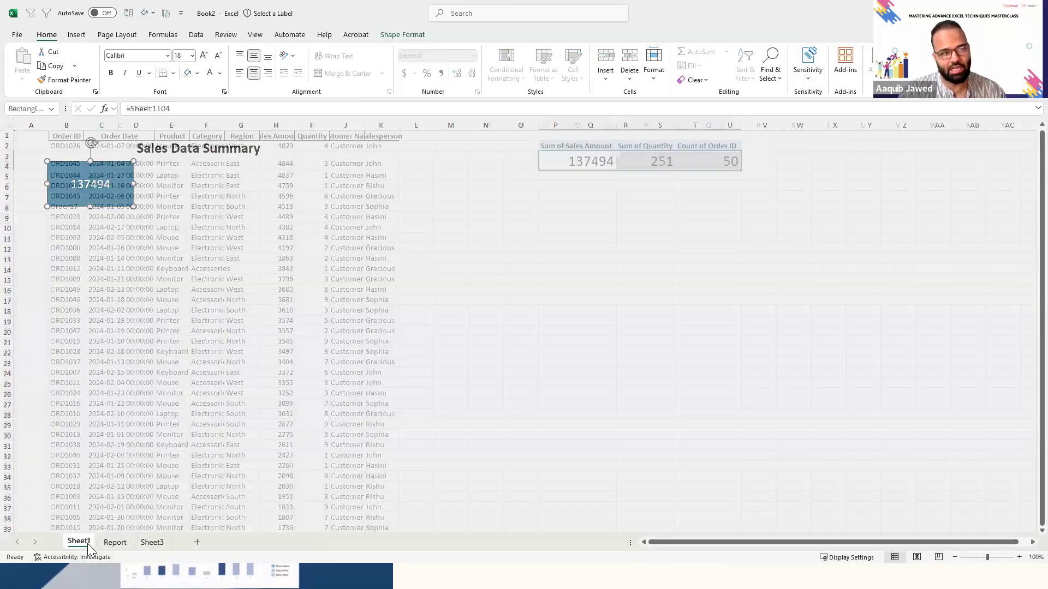
left_click(585, 158)
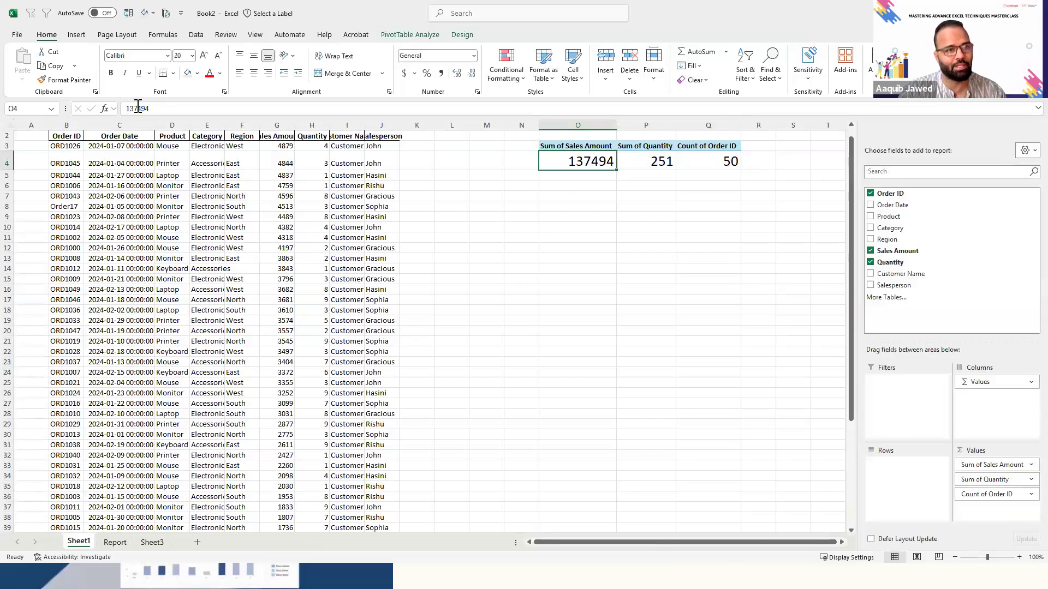
key("shift+Right")
key("shift+Left")
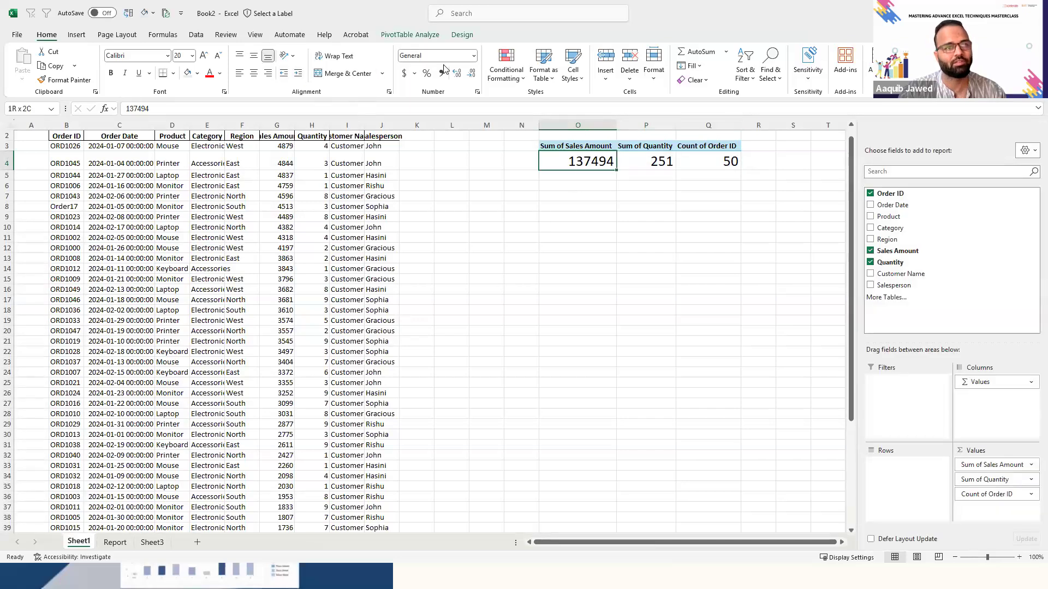
left_click(441, 76)
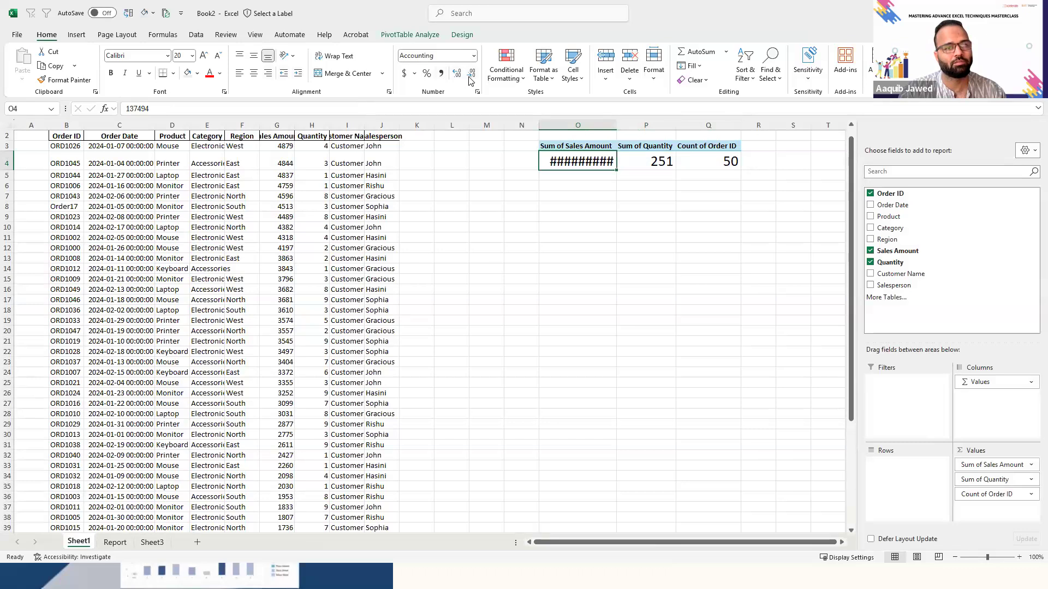
left_click(471, 80)
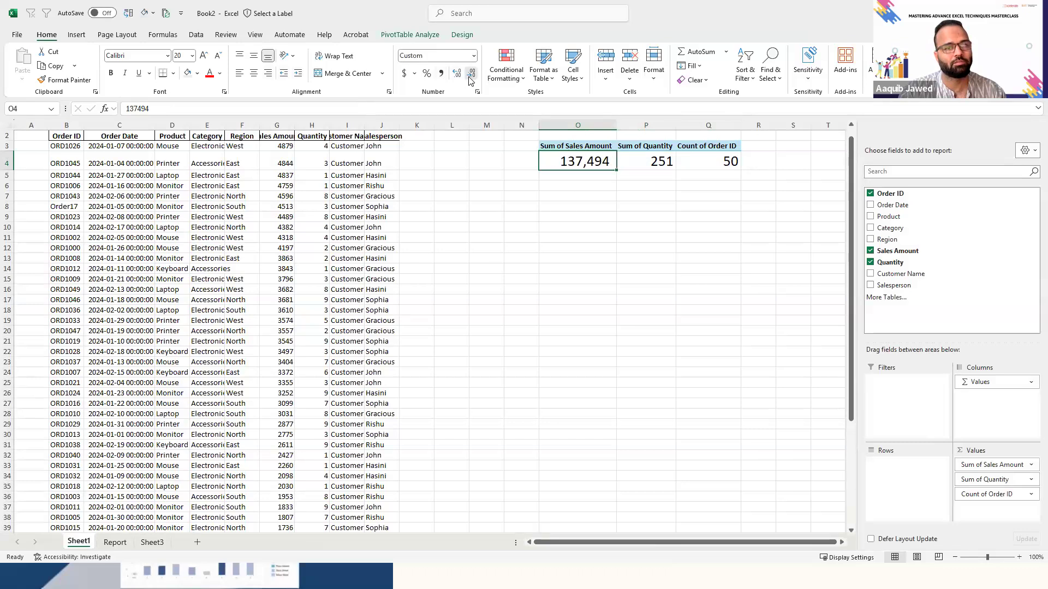
left_click(115, 541)
left_click(175, 287)
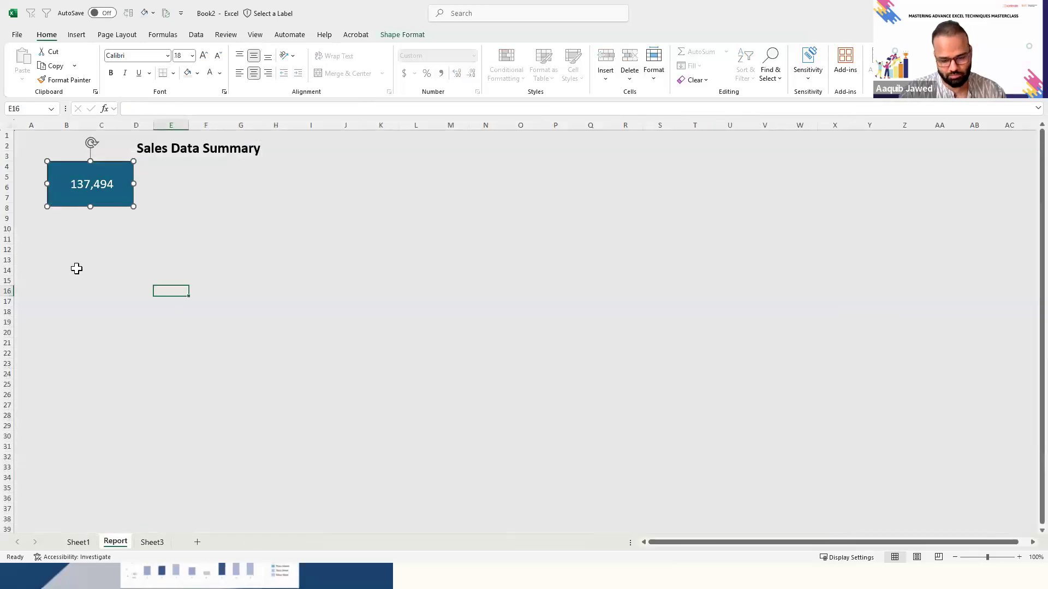
left_click(56, 262)
key("Up")
key("Up")
key("Up")
key("Up")
key("Up")
key("Up")
key("Up")
key("Up")
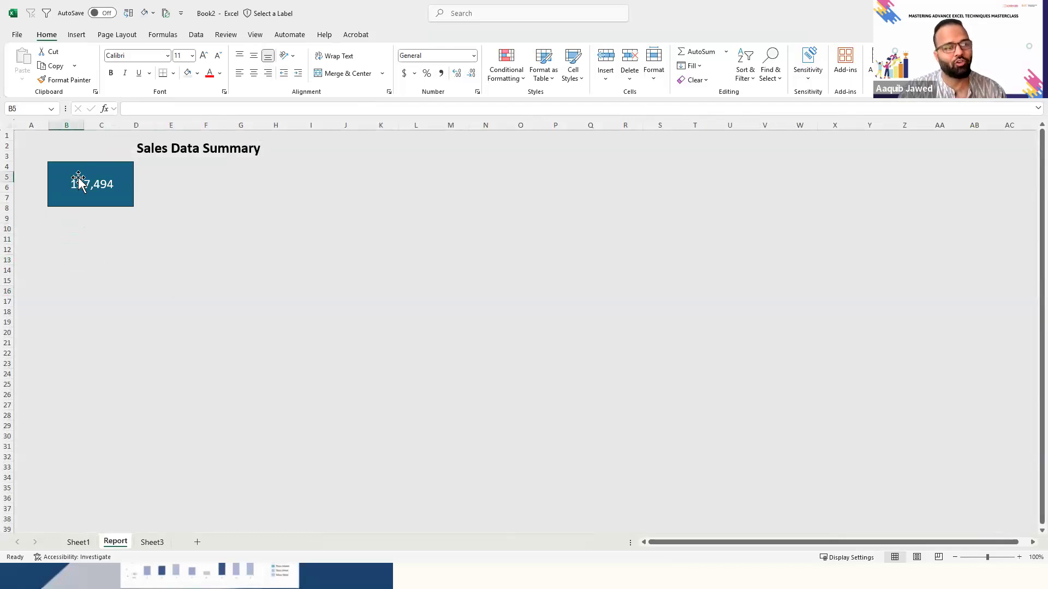
- Add a text box reading "Total Sales amount" over the upper part of the rectangle and make its text white
left_click(78, 180)
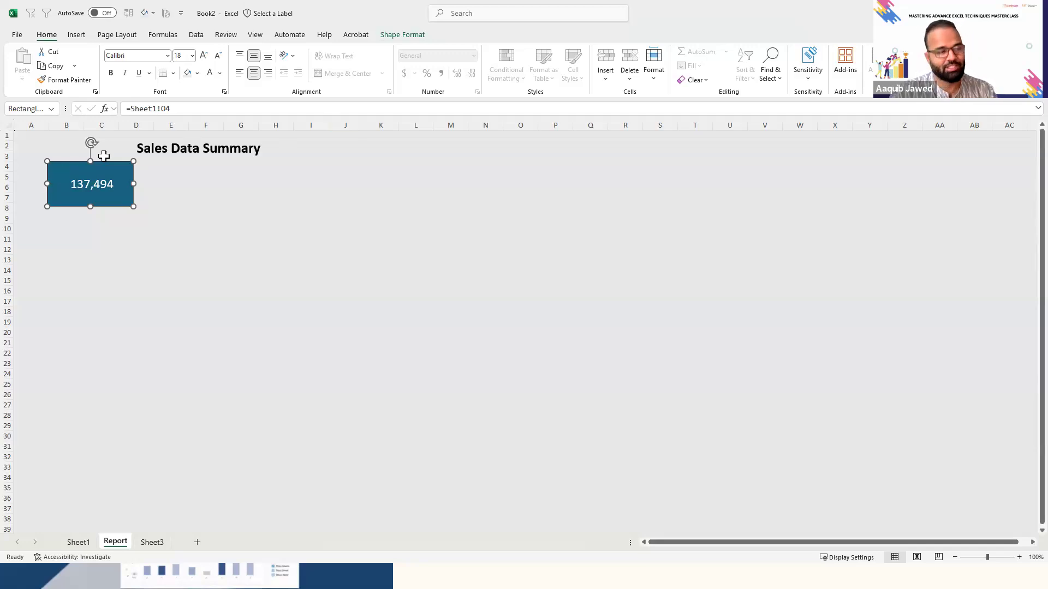
left_click(76, 34)
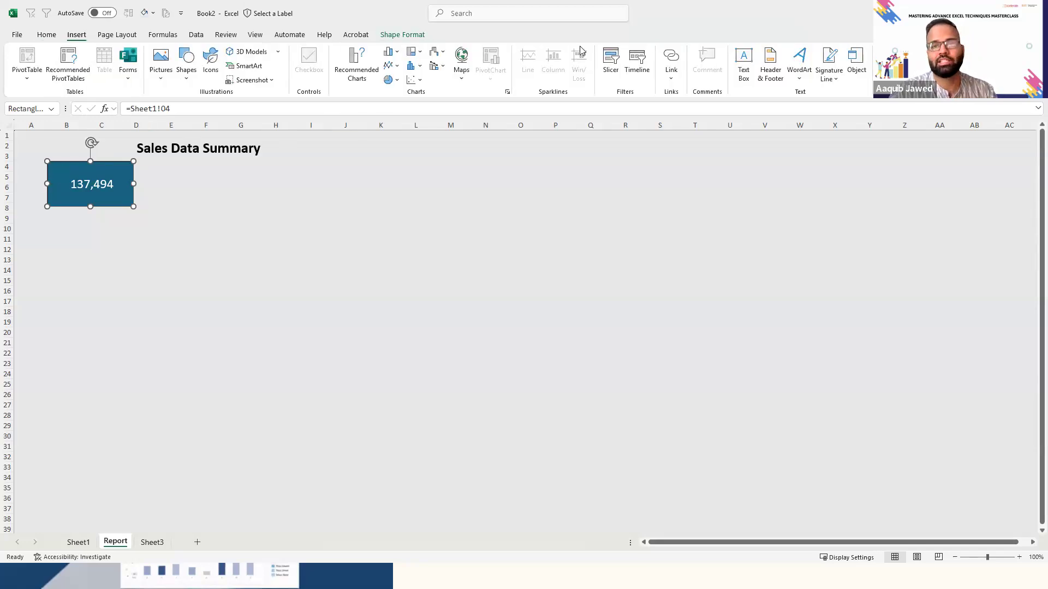
left_click(752, 56)
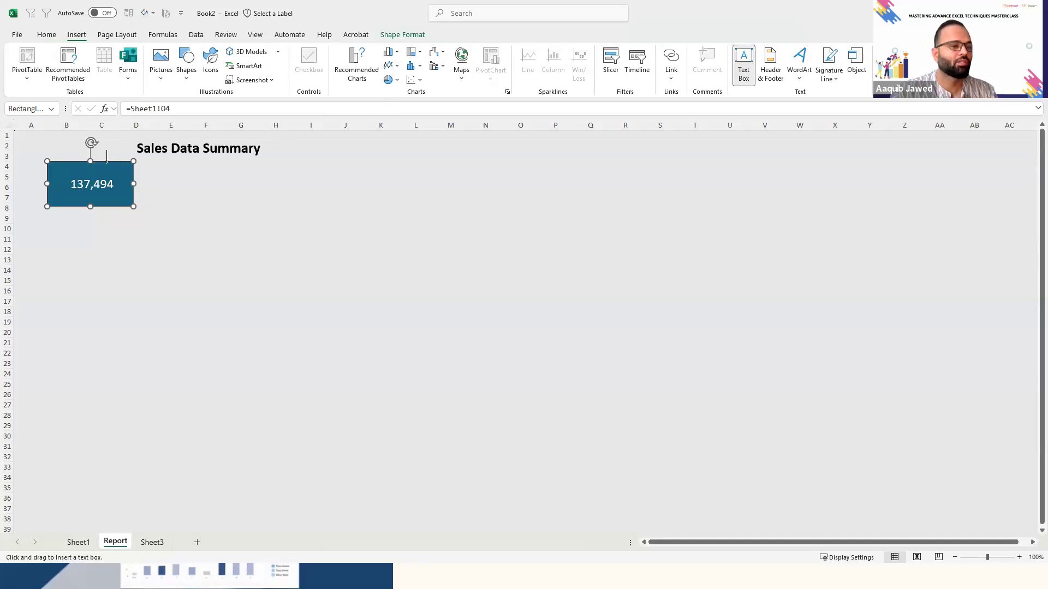
left_click_drag(57, 172, 112, 174)
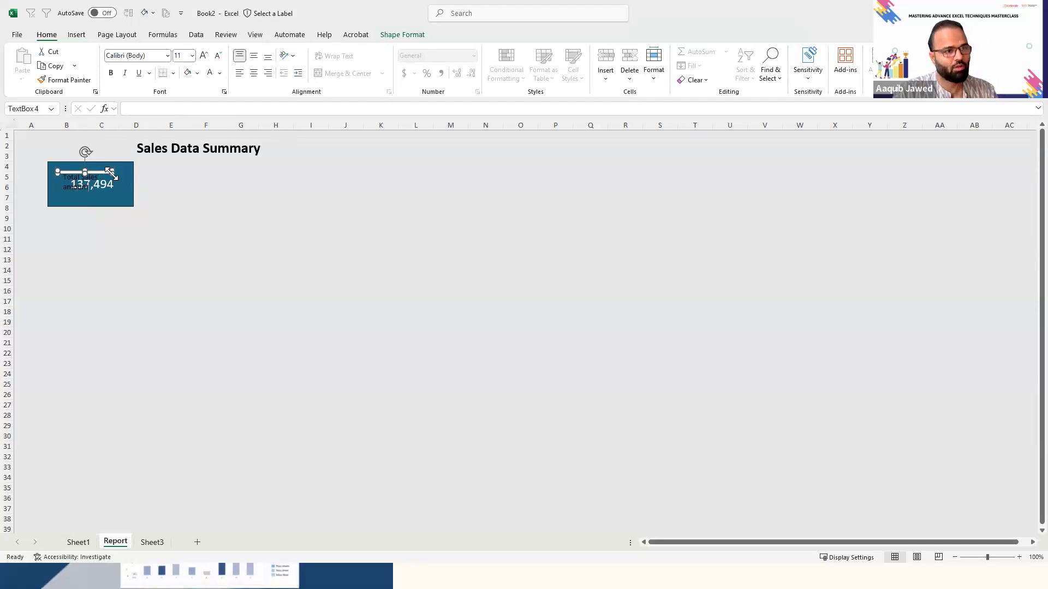
key("ctrl+a")
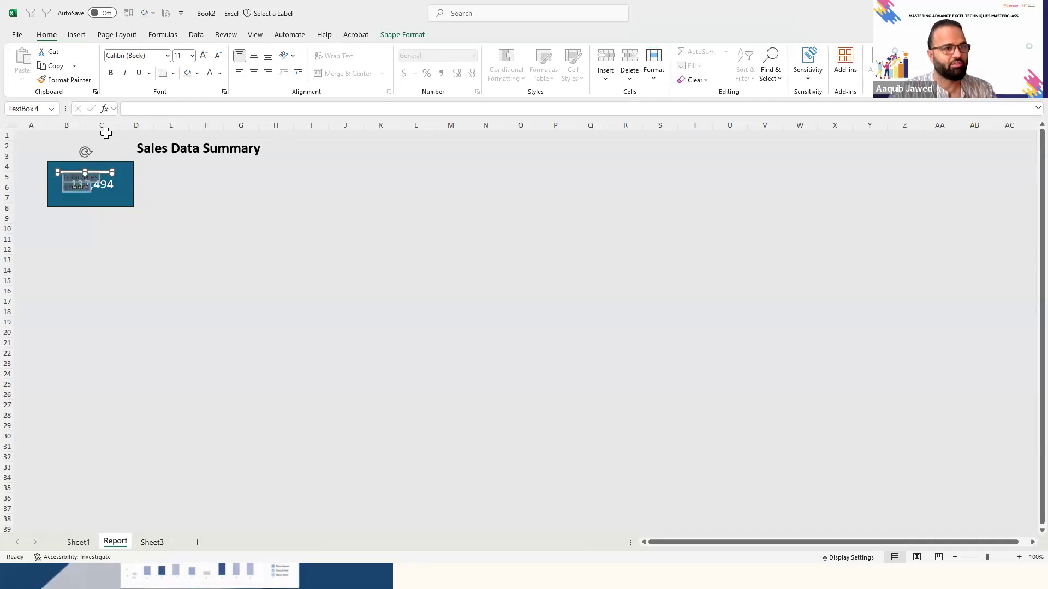
left_click(211, 73)
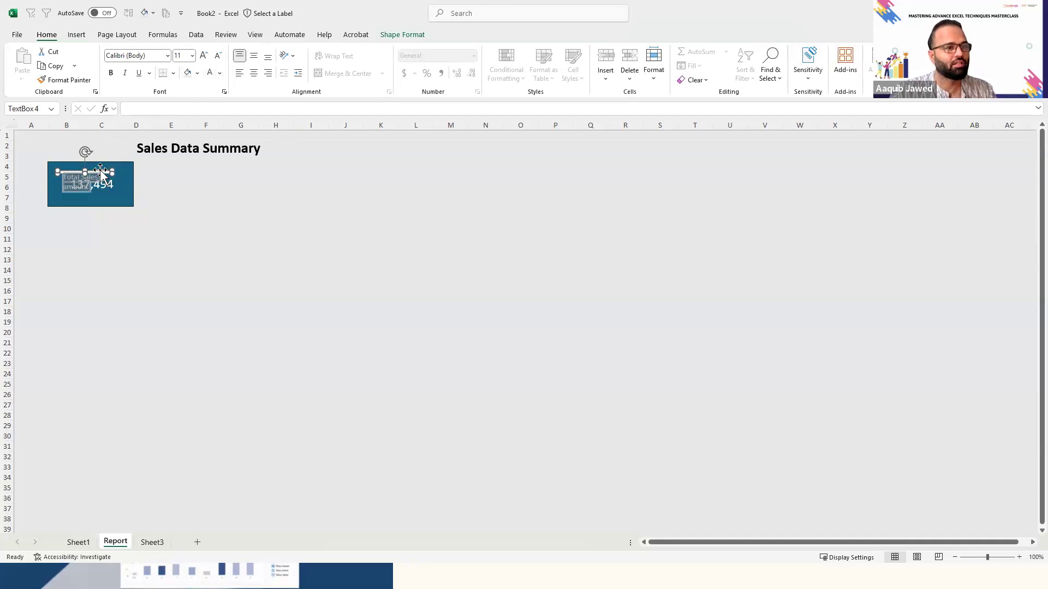
- Enlarge the "Total Sales amount" text box so its label fits on one line, and give it no fill
left_click_drag(100, 170, 121, 179)
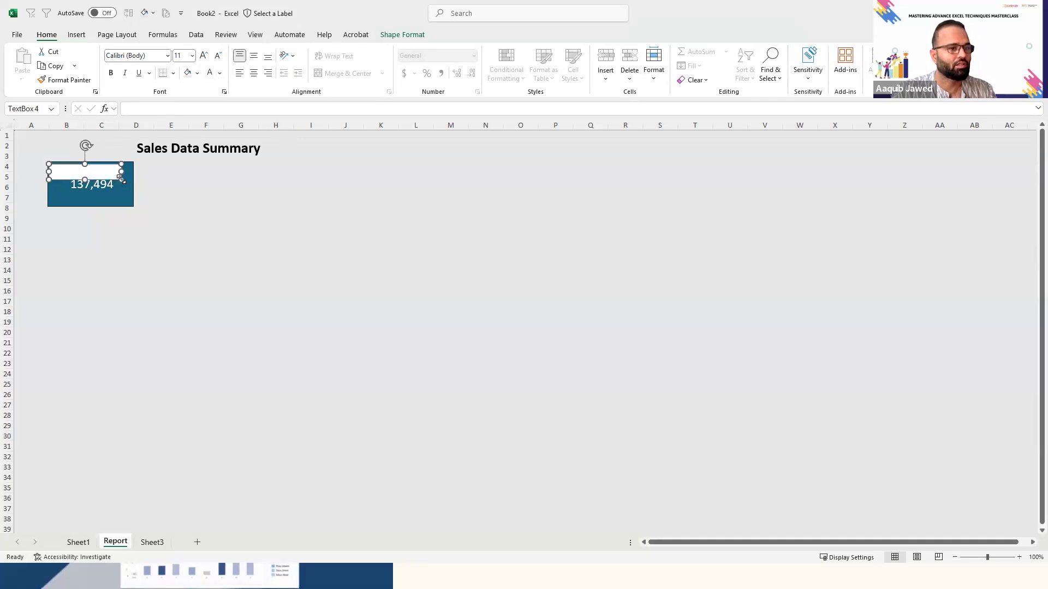
left_click(391, 32)
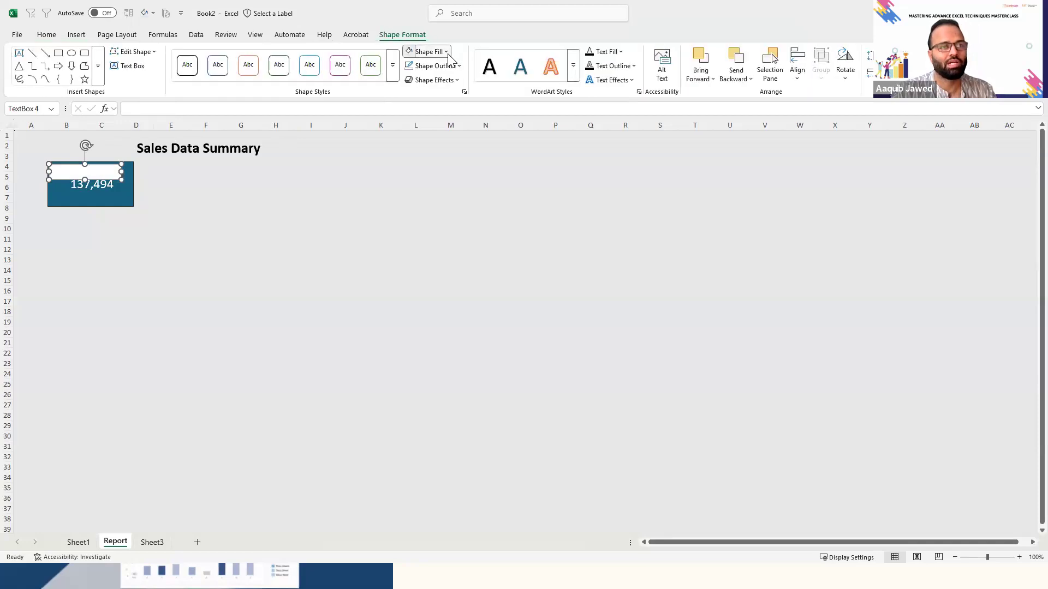
left_click(448, 53)
left_click(440, 256)
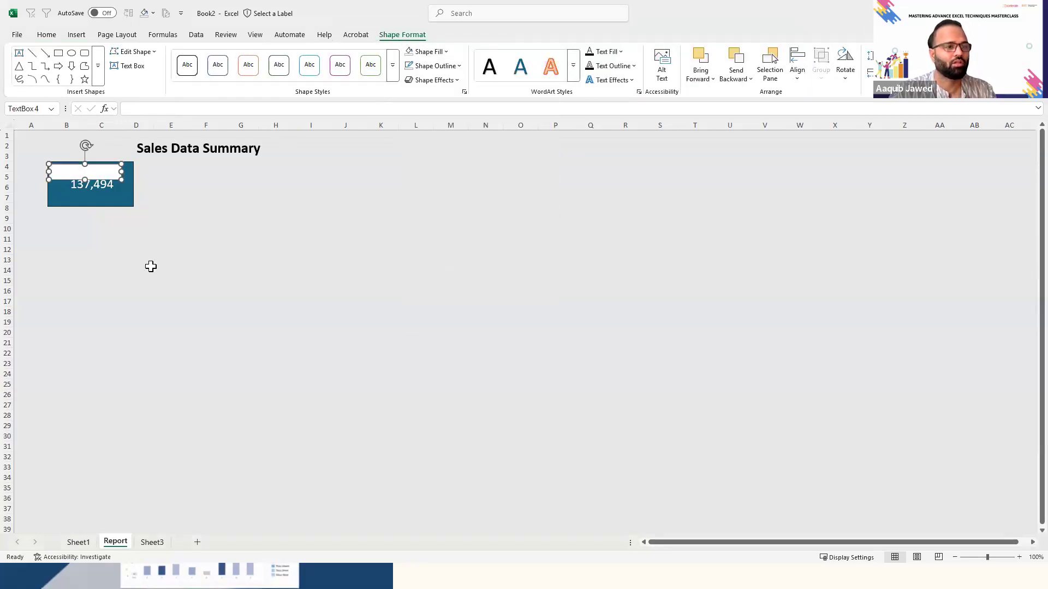
left_click_drag(121, 173, 147, 173)
left_click(138, 248)
left_click(82, 256)
left_click(140, 178)
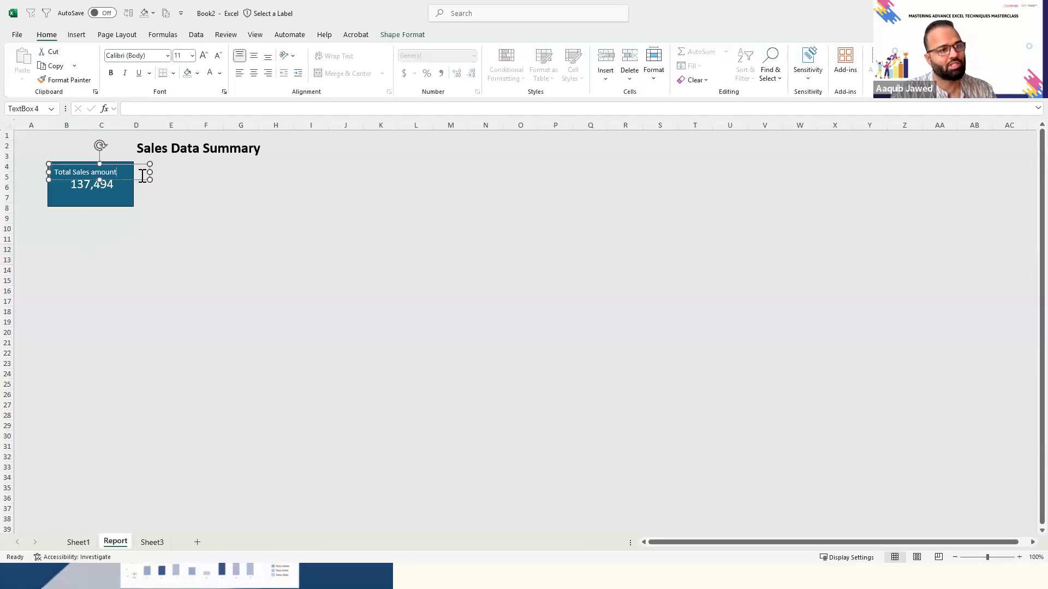
- Remove the outline from the "Total Sales amount" text box
left_click(394, 34)
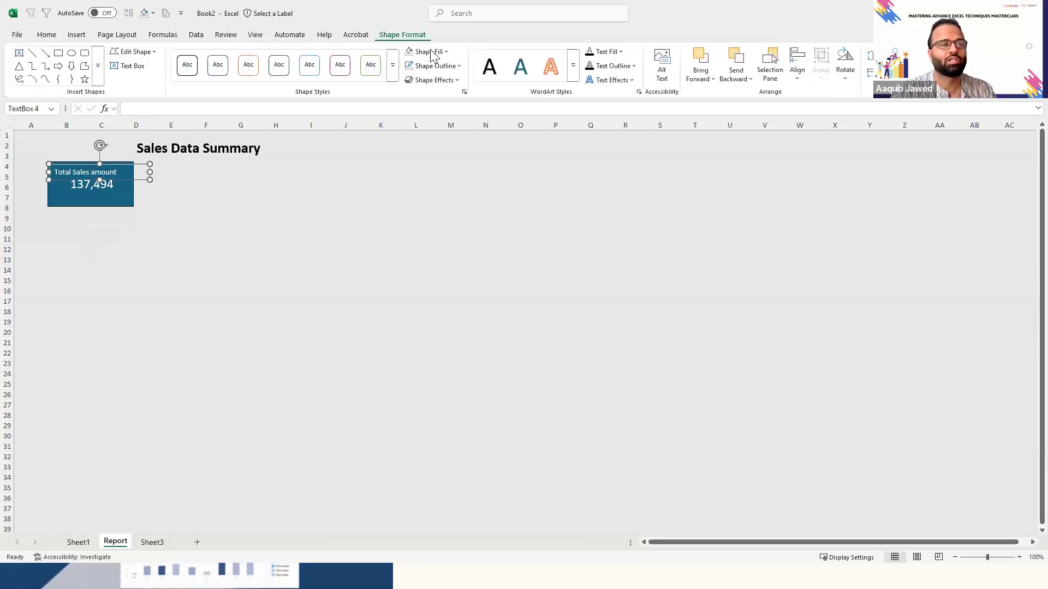
left_click(459, 66)
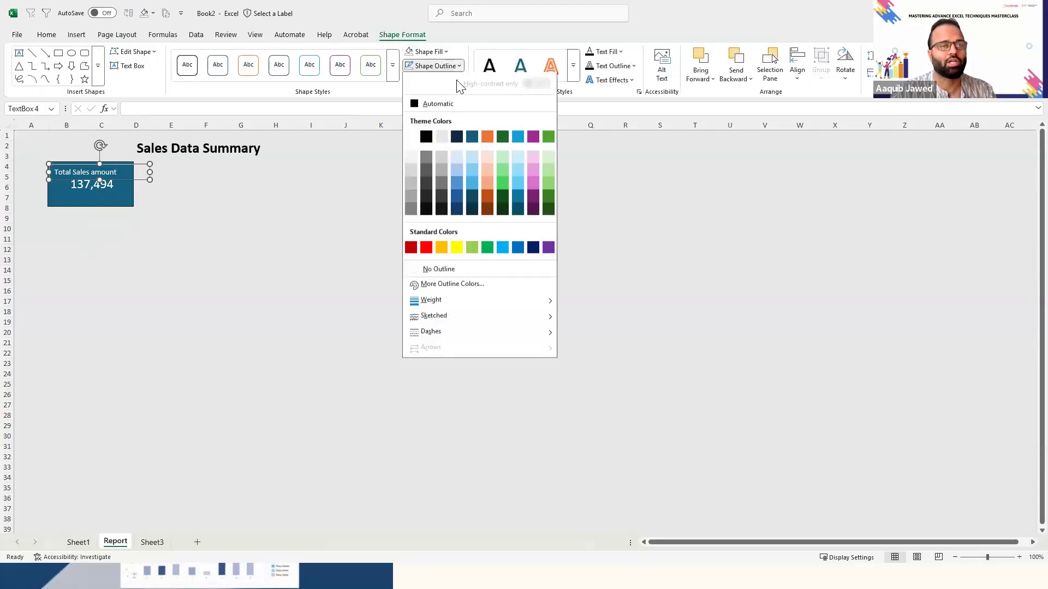
left_click(442, 271)
left_click(208, 289)
- Group the "Total Sales amount" text box with the rectangle
left_click(101, 172)
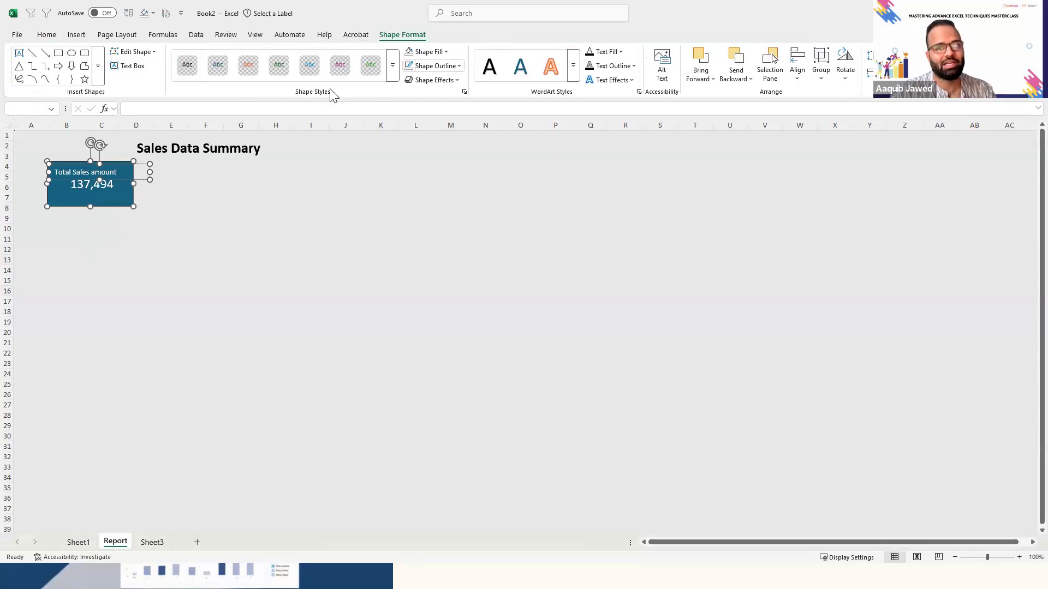
left_click(822, 82)
left_click(840, 95)
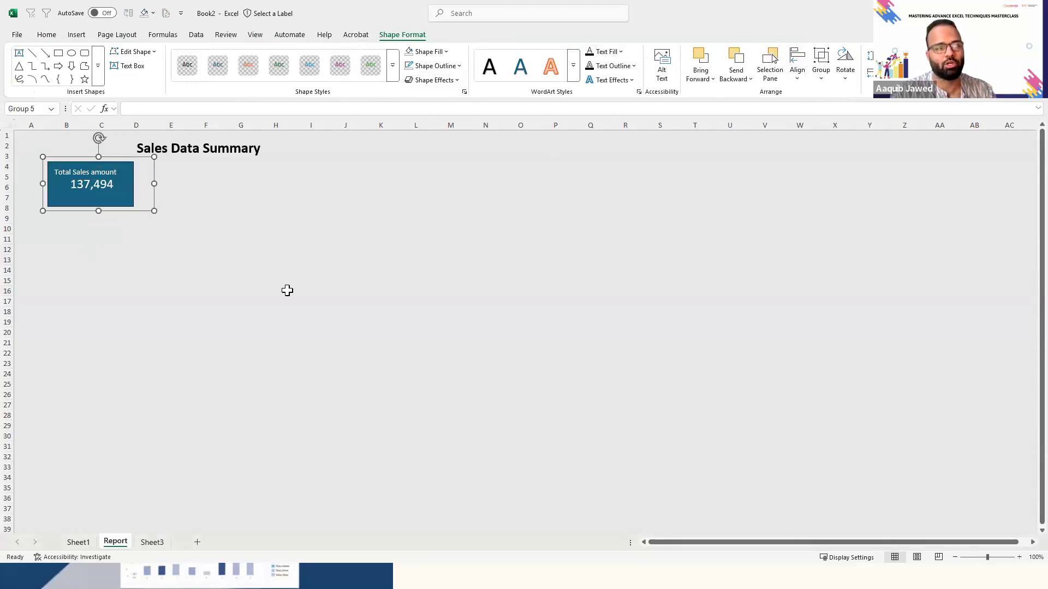
left_click(287, 290)
- Move the "Total Sales amount" label slightly closer to the card's upper-left corner within the group
left_click(130, 197)
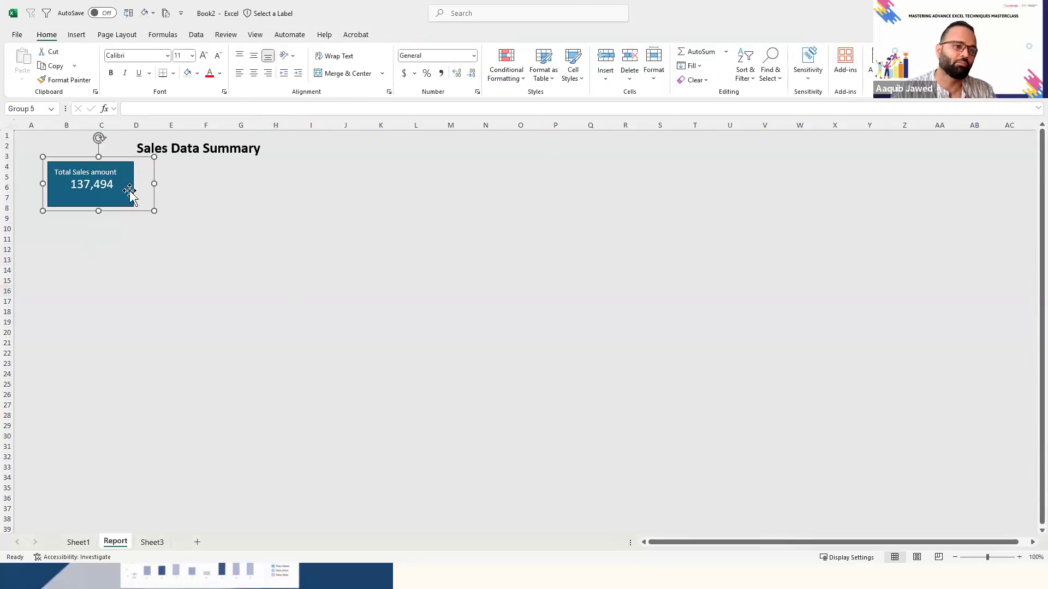
left_click(101, 172)
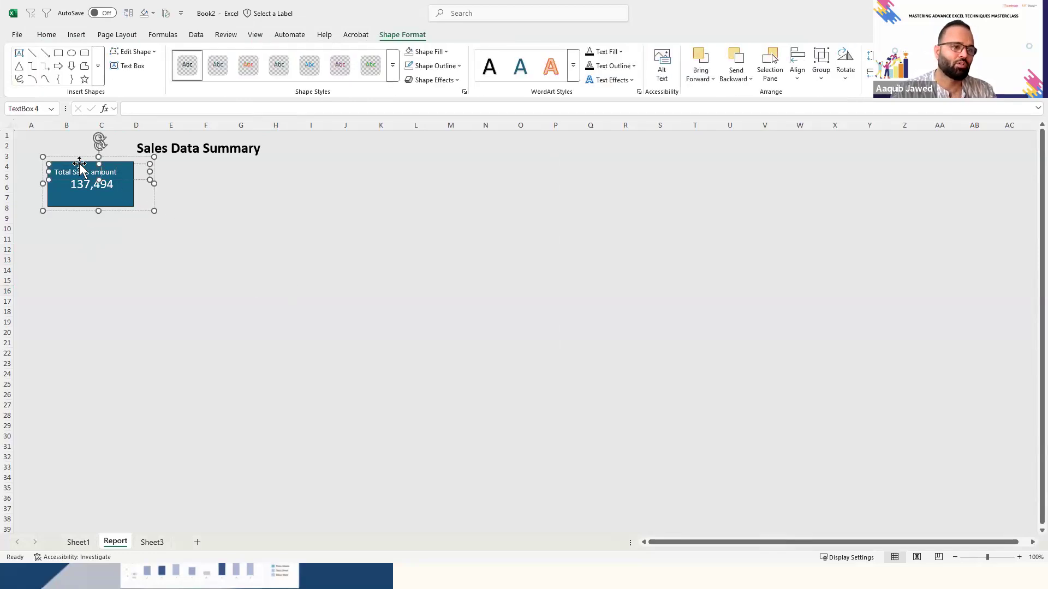
left_click_drag(79, 163, 76, 158)
left_click(182, 268)
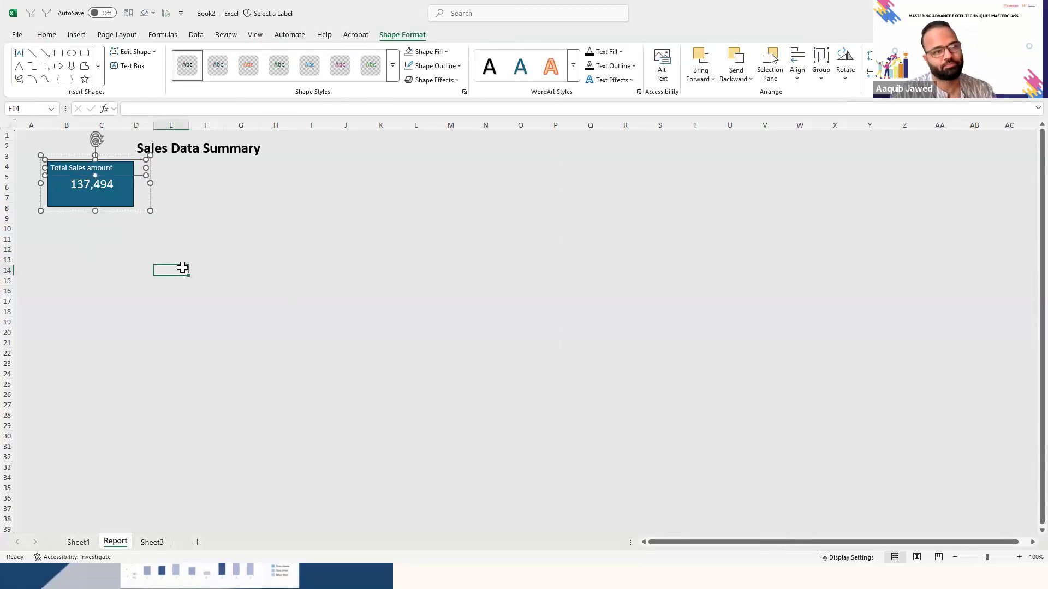
- Make two copies of the grouped Total Sales amount card and place them in a row beside the original
left_click(134, 203)
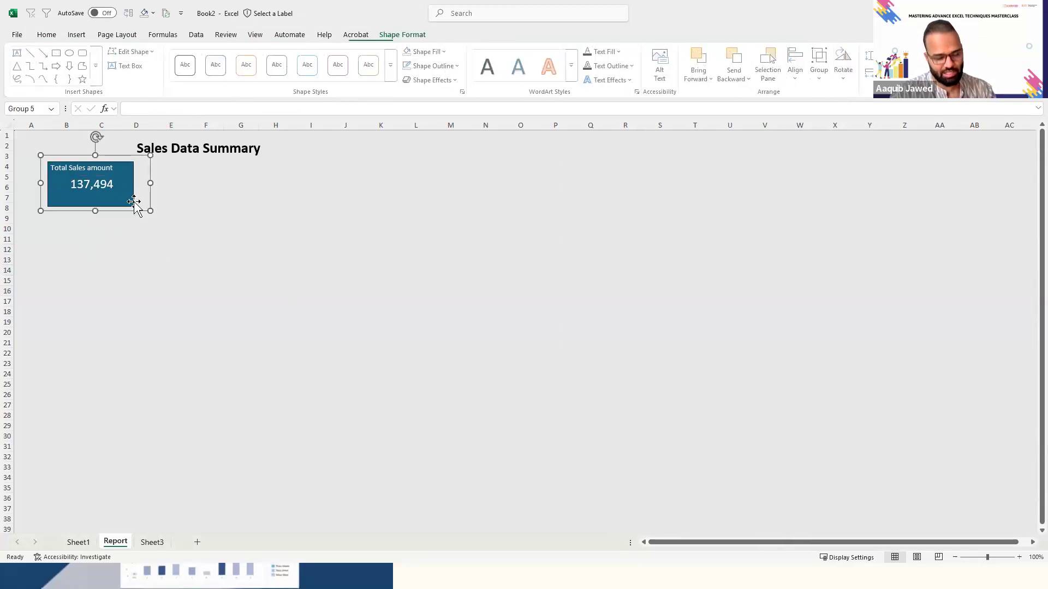
left_click(133, 202, "ctrl")
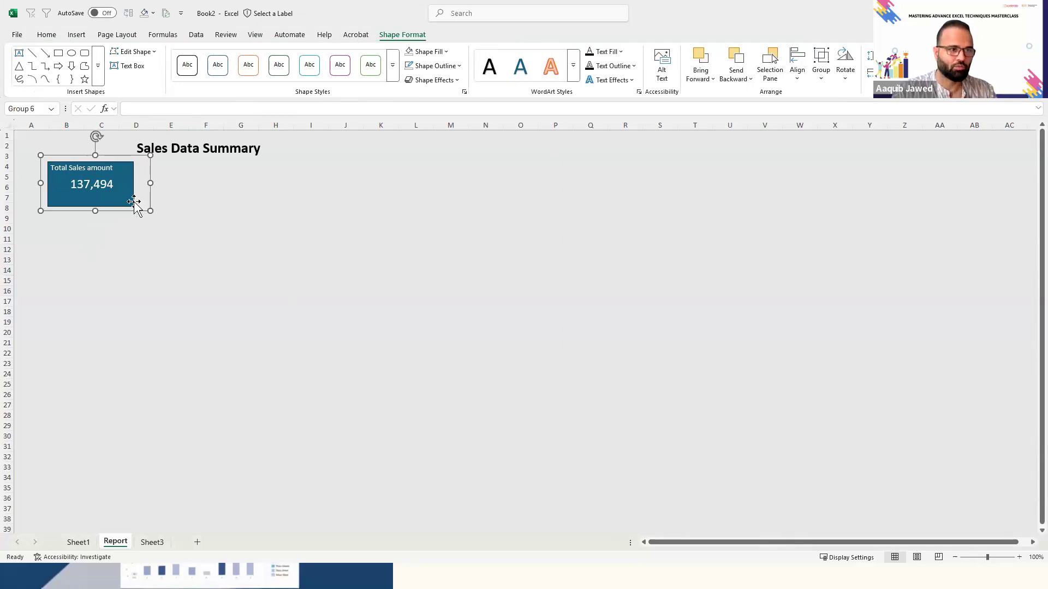
left_click_drag(134, 202, 346, 203)
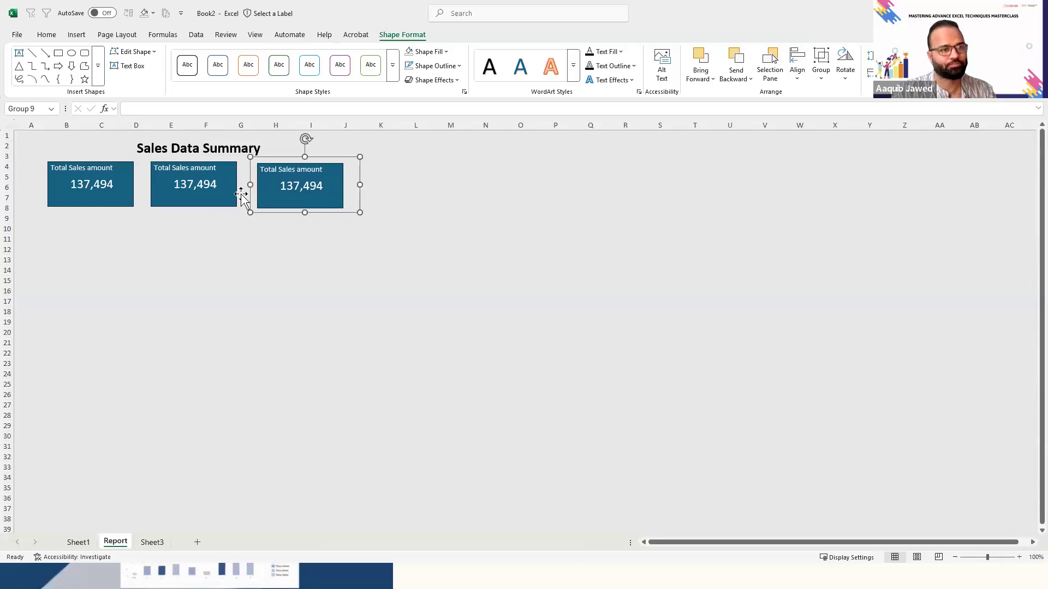
- Check the first card's cell link, and find the Sheet1 cells holding the quantity sum and order count
left_click(206, 193)
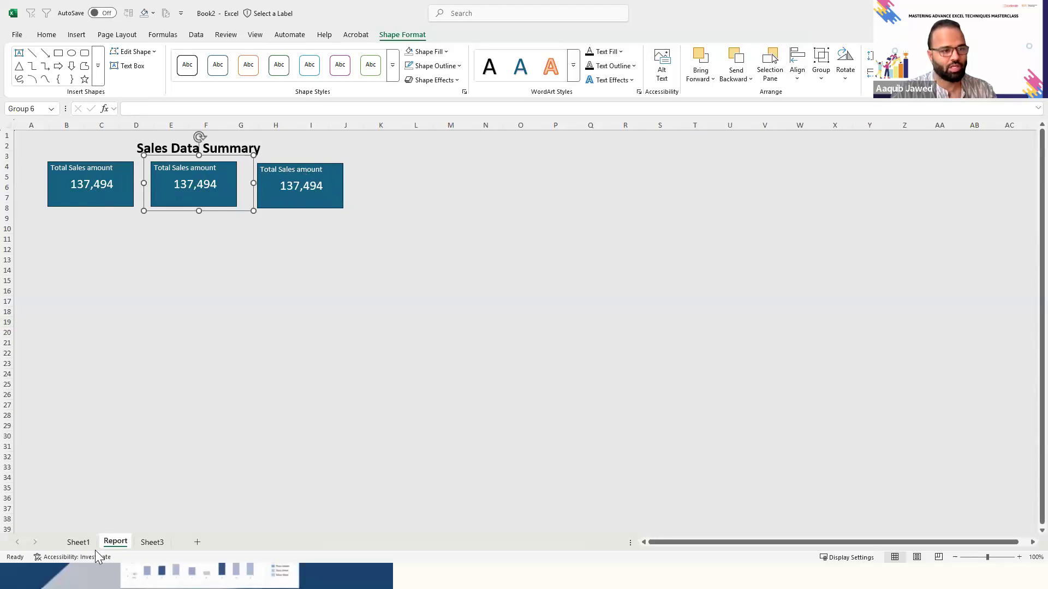
left_click(99, 200)
left_click(93, 186)
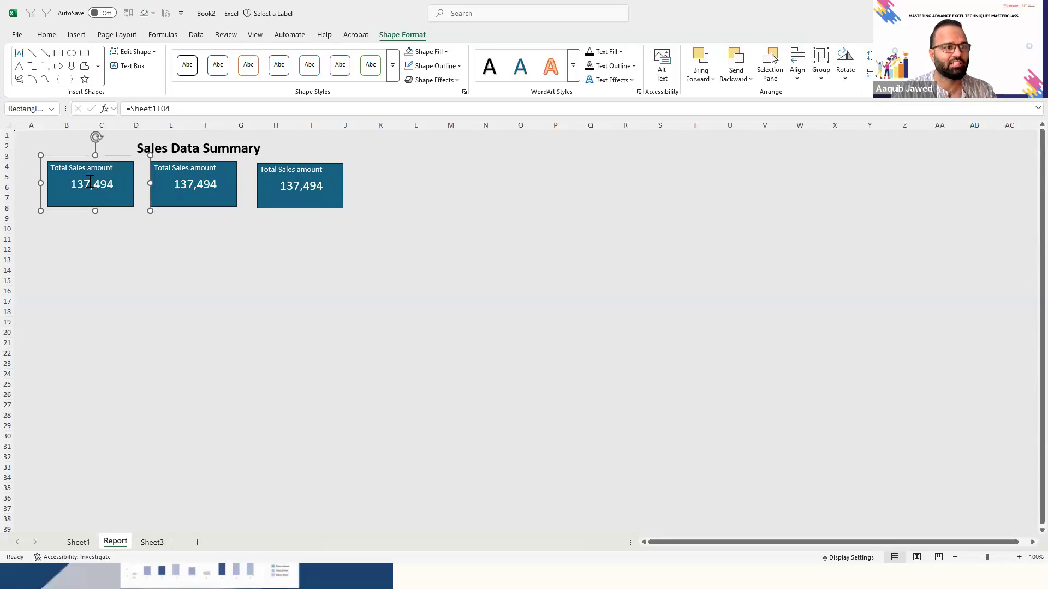
left_click(182, 108)
left_click(80, 543)
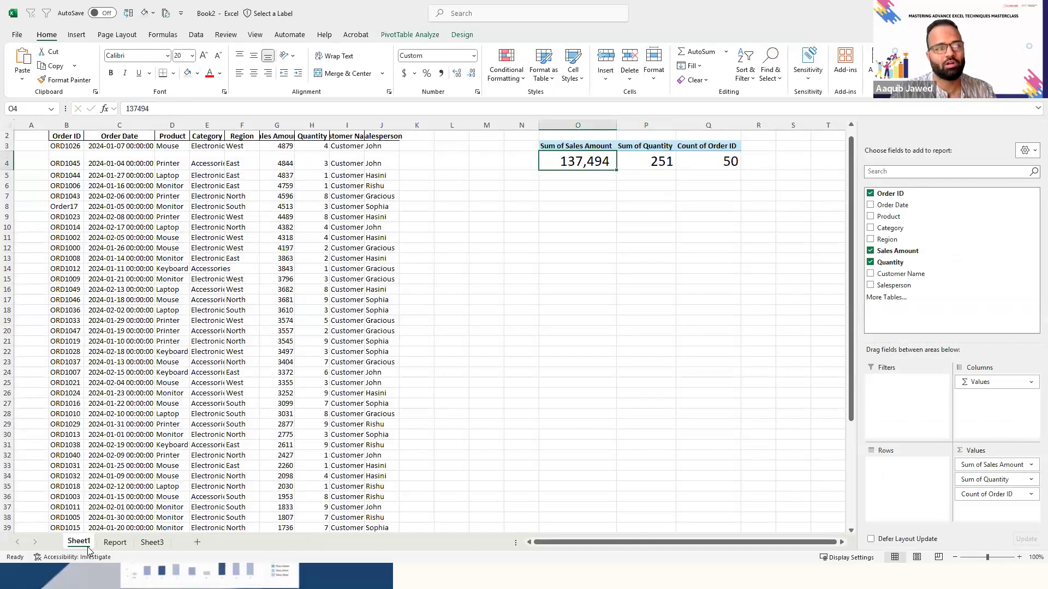
key("Right")
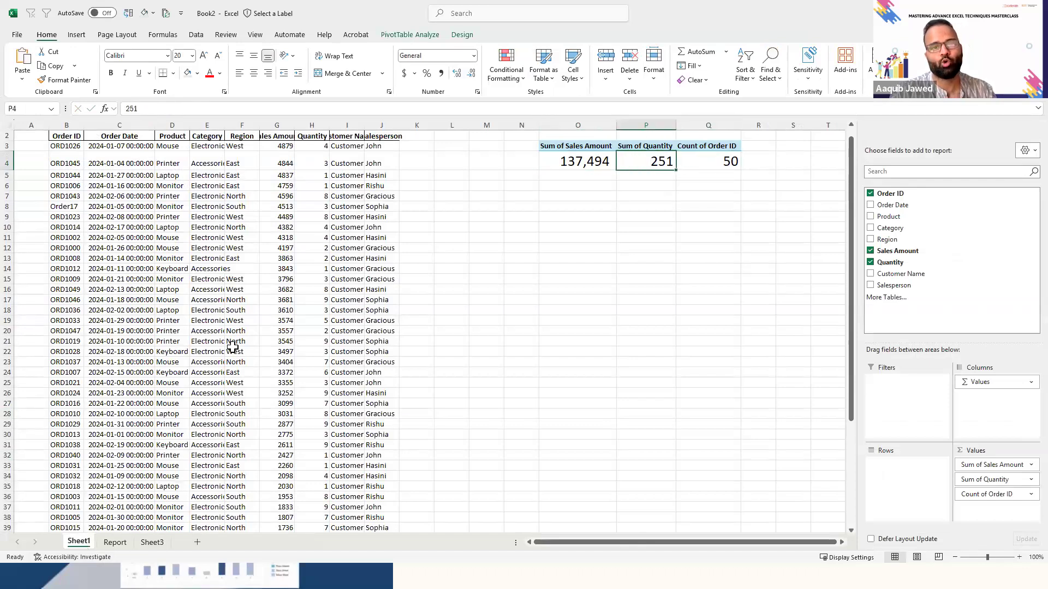
key("Right")
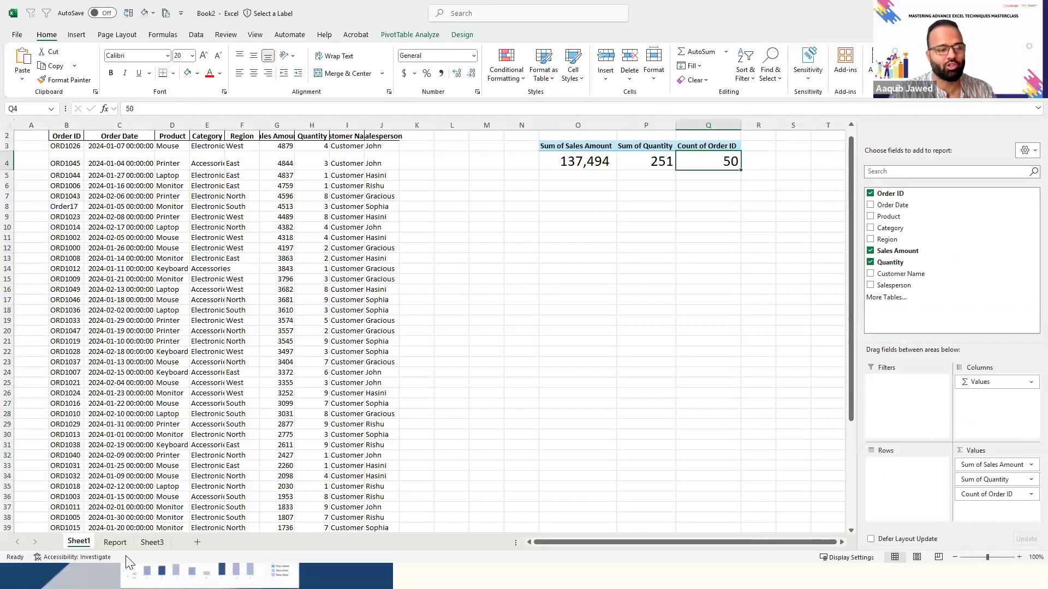
- Delete the unused Sheet3 from the workbook
left_click(148, 546)
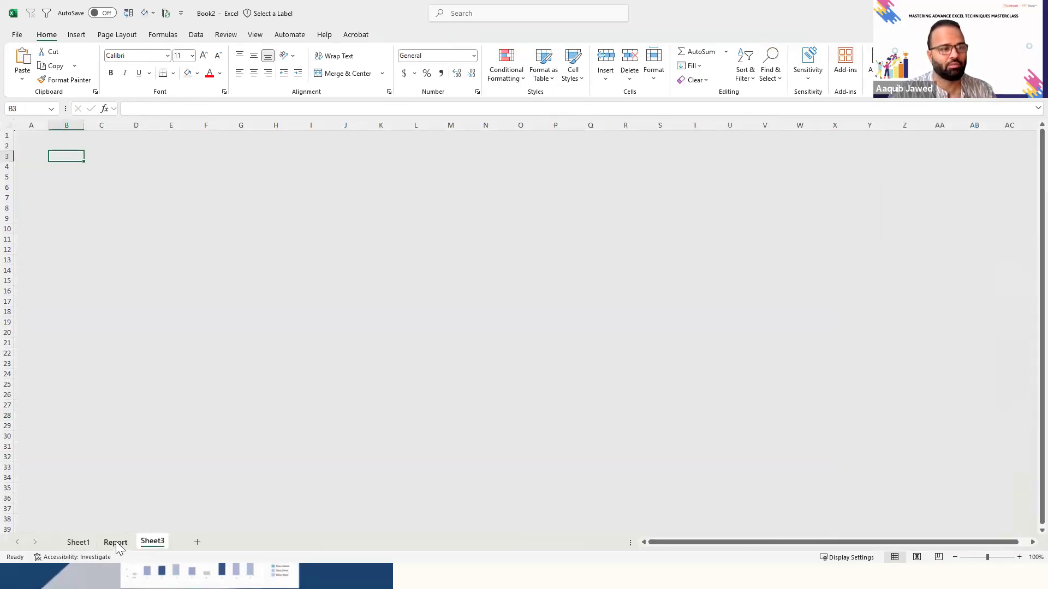
left_click(115, 543)
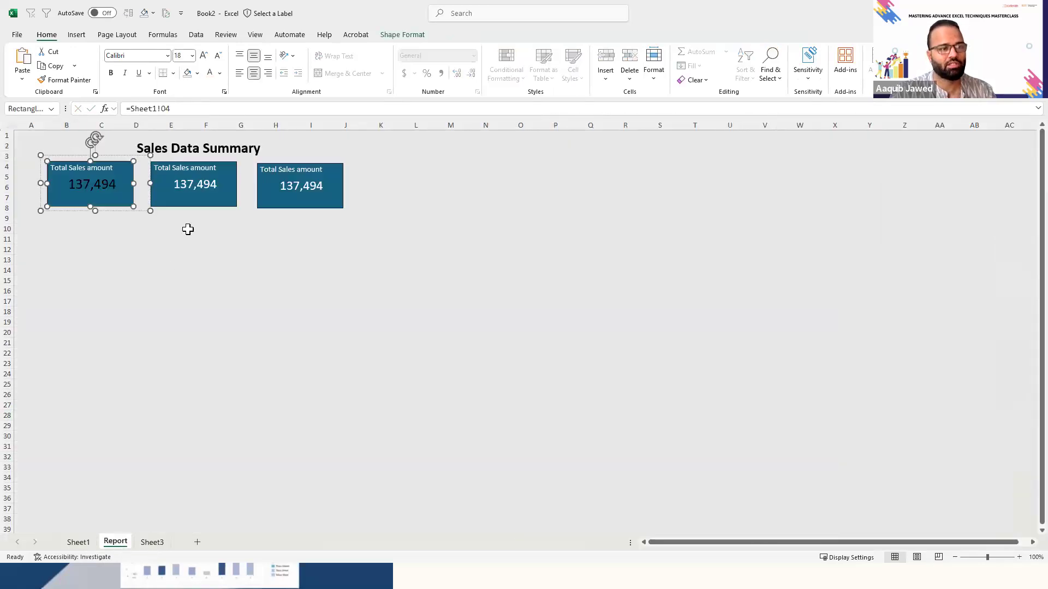
left_click(151, 544)
right_click(151, 543)
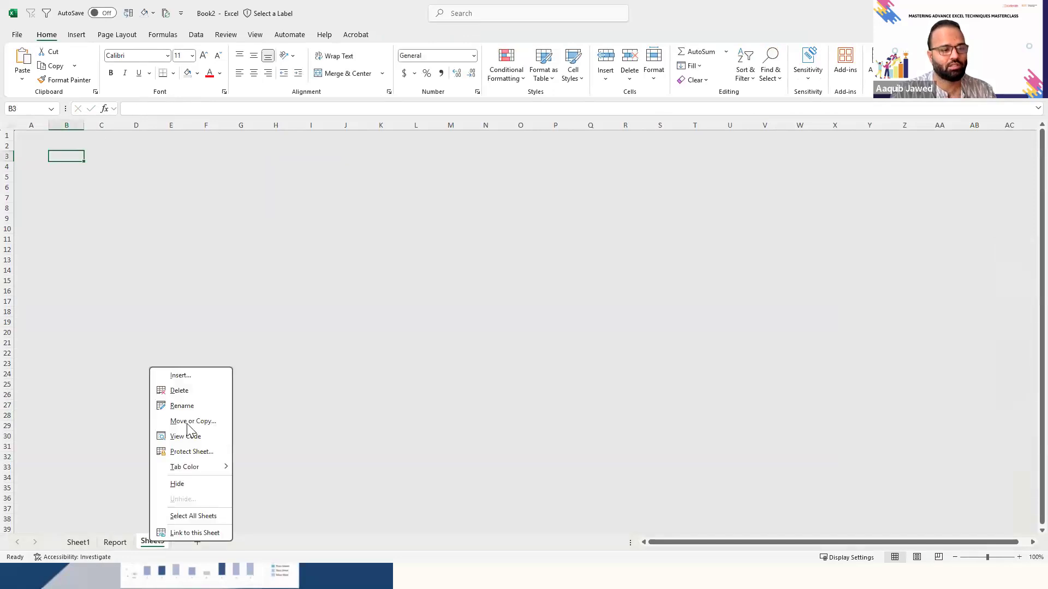
left_click(208, 389)
key("Return")
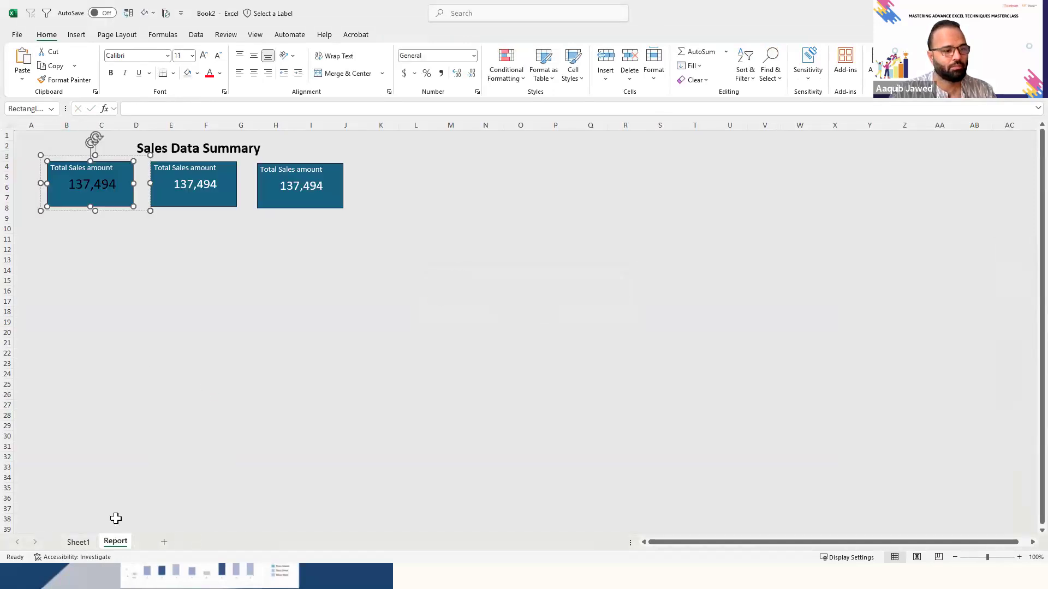
- Set the value text on the first card to white
left_click(199, 192)
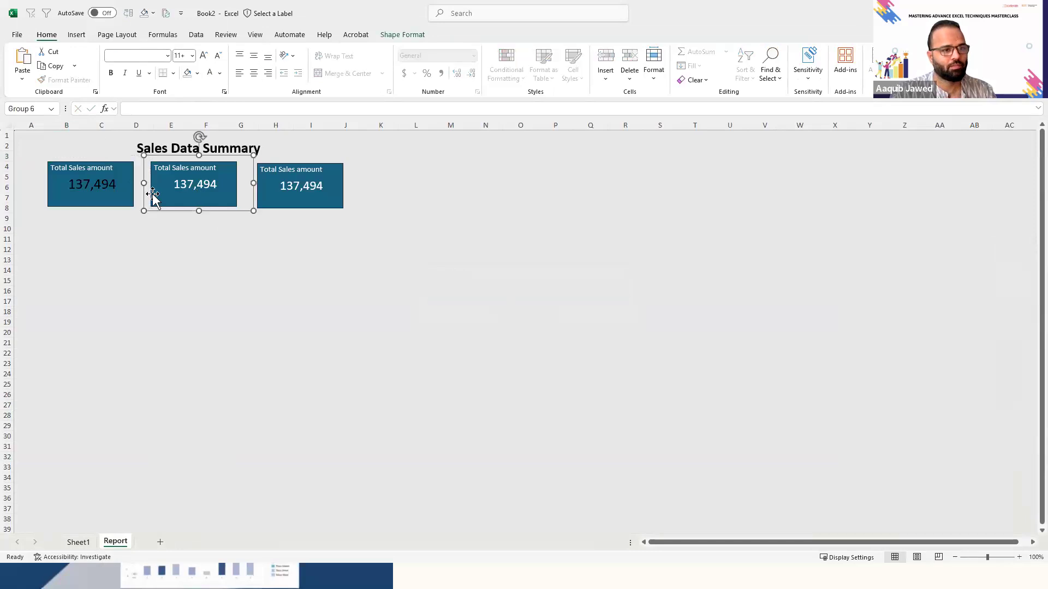
left_click(99, 186)
left_click(87, 178)
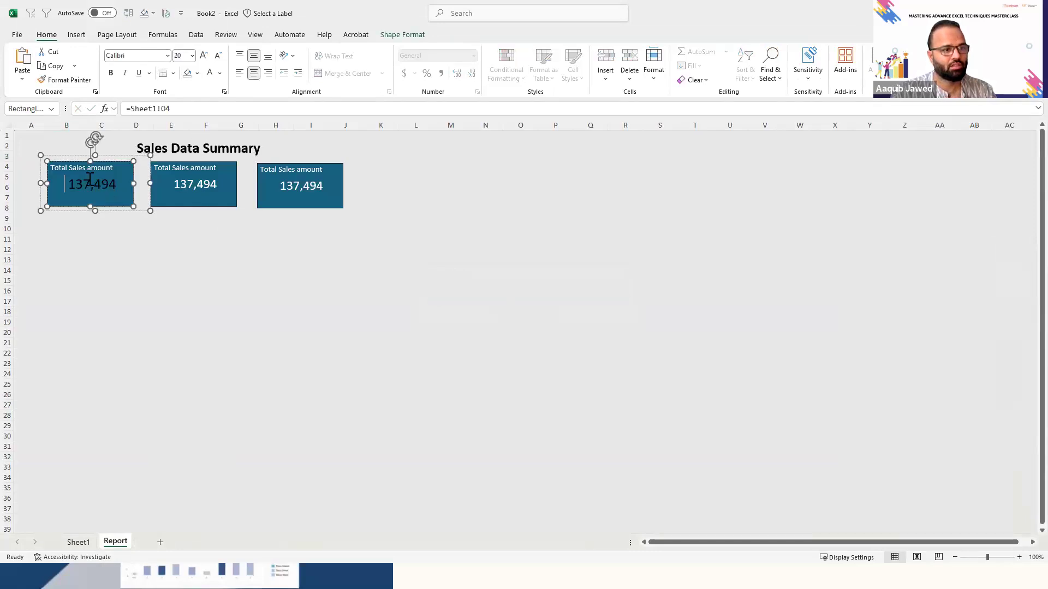
double_click(89, 180)
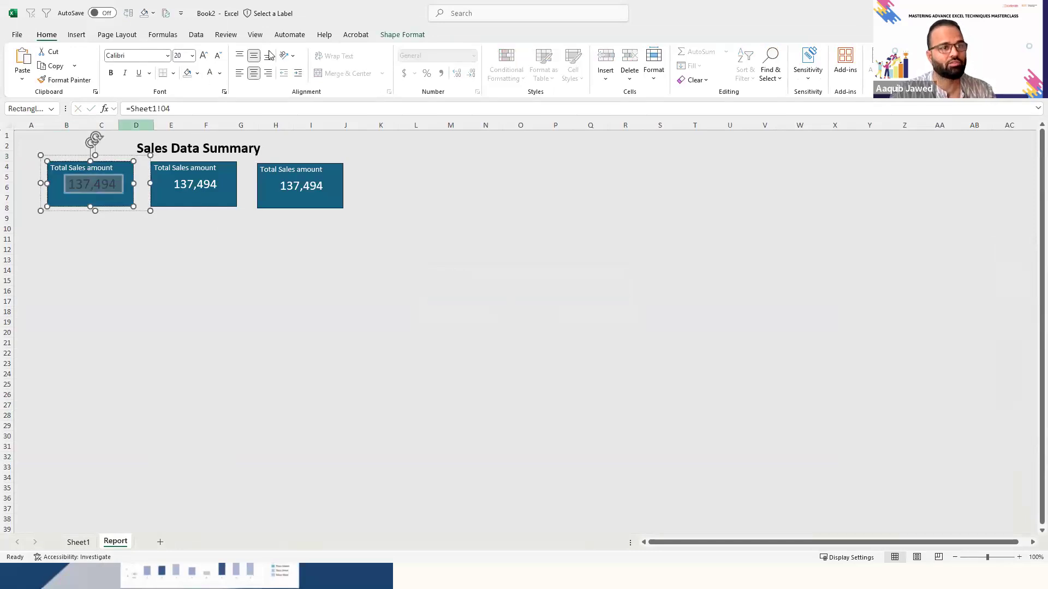
left_click(210, 73)
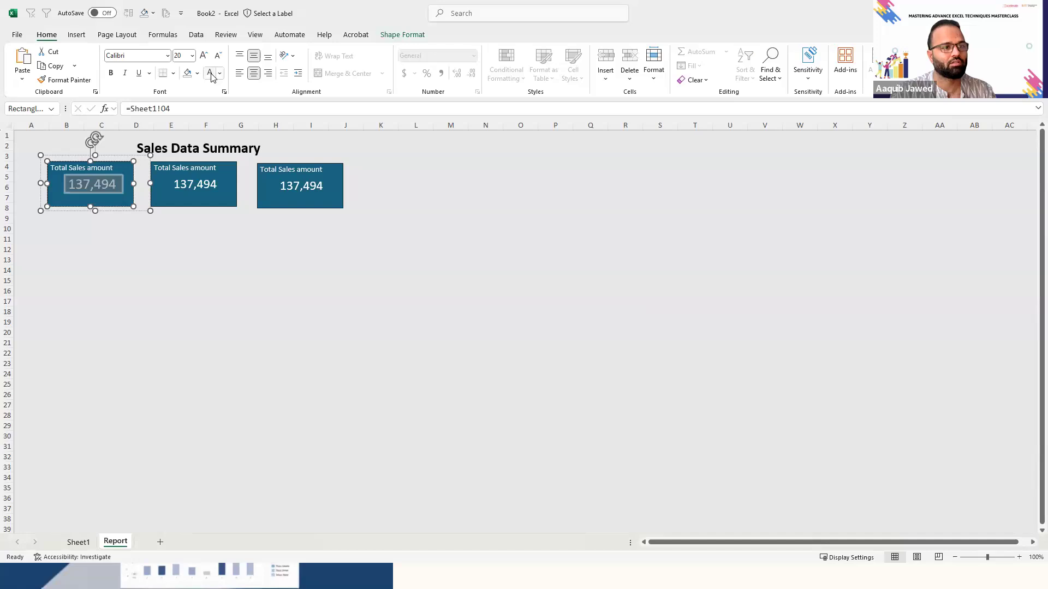
- Link the value on the second card to the quantity sum with =Sheet1!P4
left_click(185, 184)
left_click(184, 182)
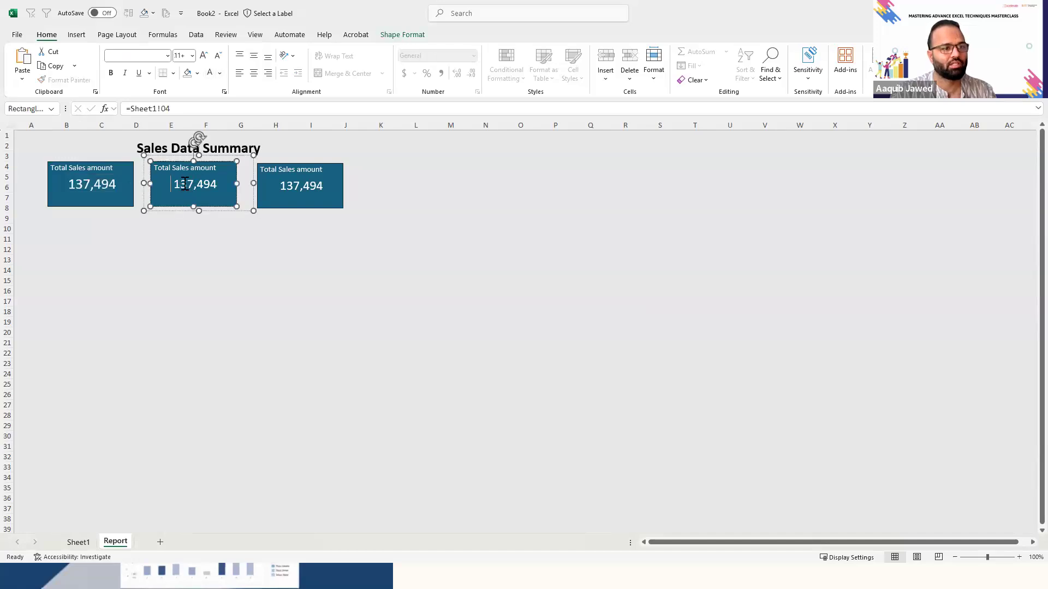
left_click(177, 109)
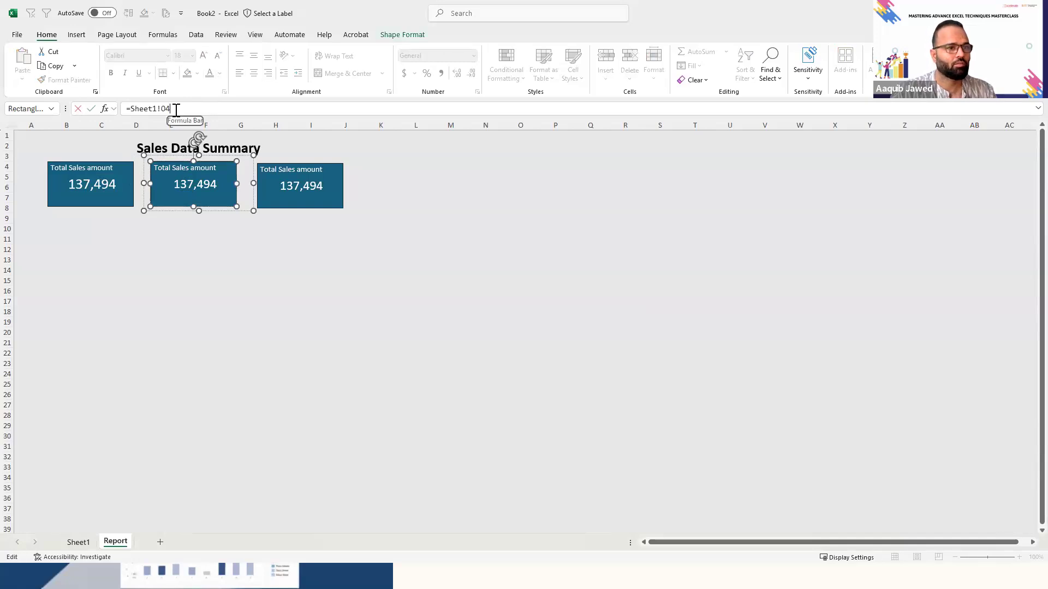
type("P")
key("Return")
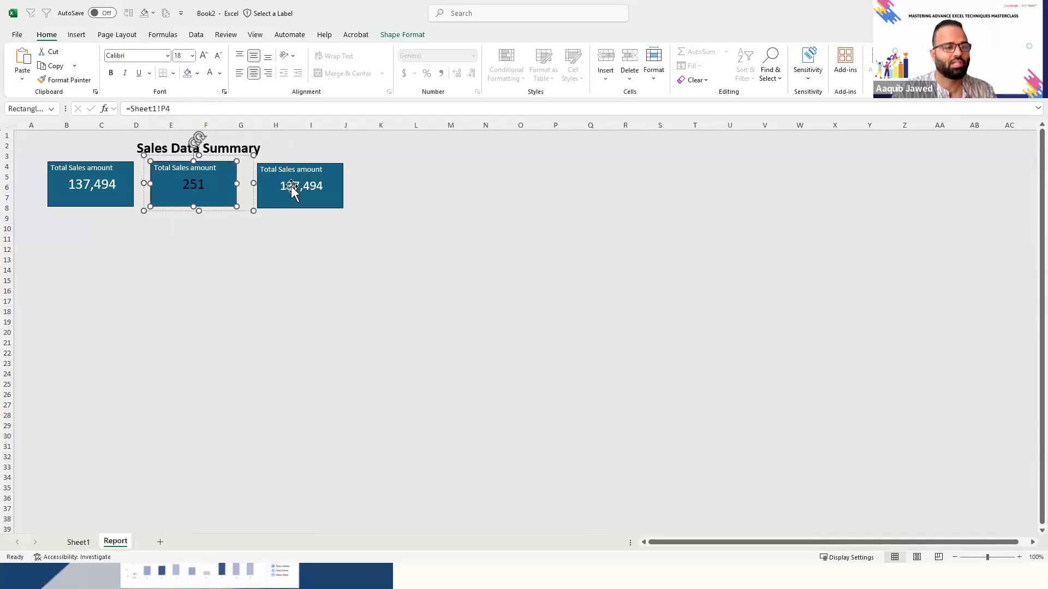
- Link the value on the third card to the order count with =Sheet1!Q4
left_click(292, 187)
left_click(293, 187)
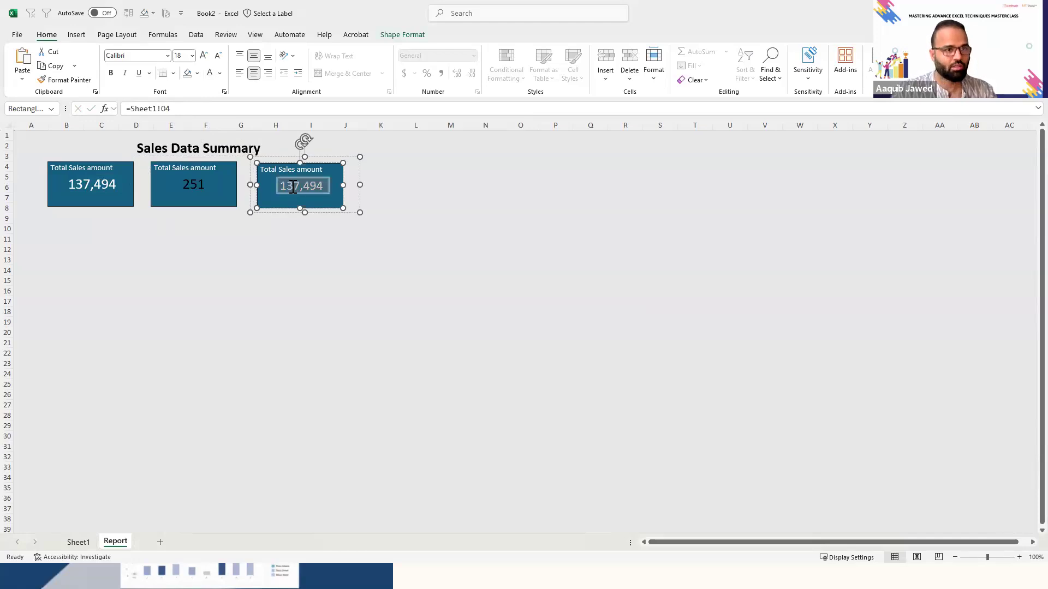
left_click(194, 109)
key("BackSpace")
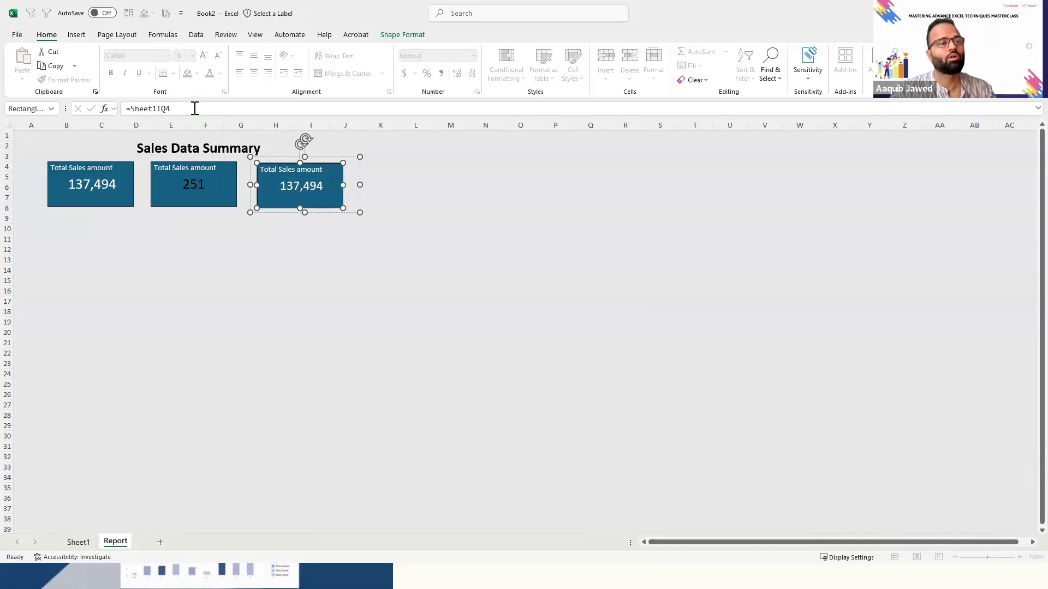
type("Q4")
key("Return")
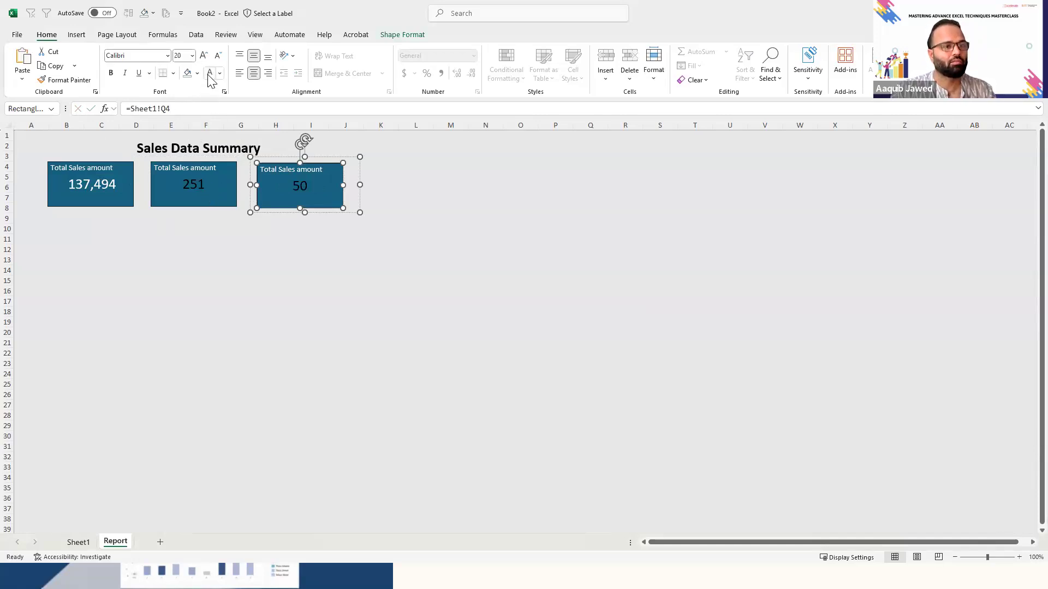
- Set the value text on the second and third cards to white and deselect the cards
left_click(194, 185)
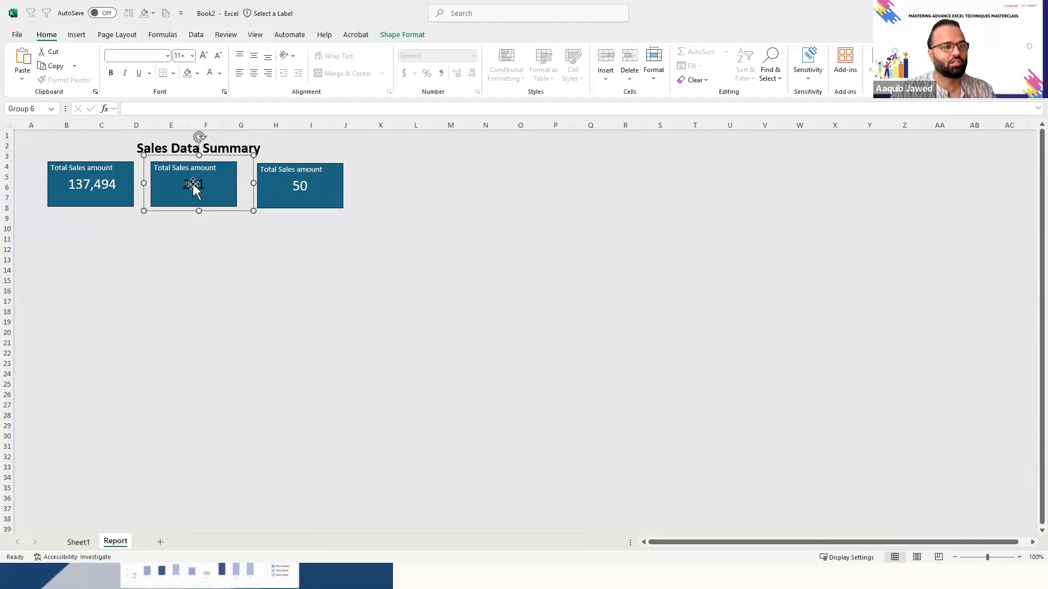
left_click(194, 185)
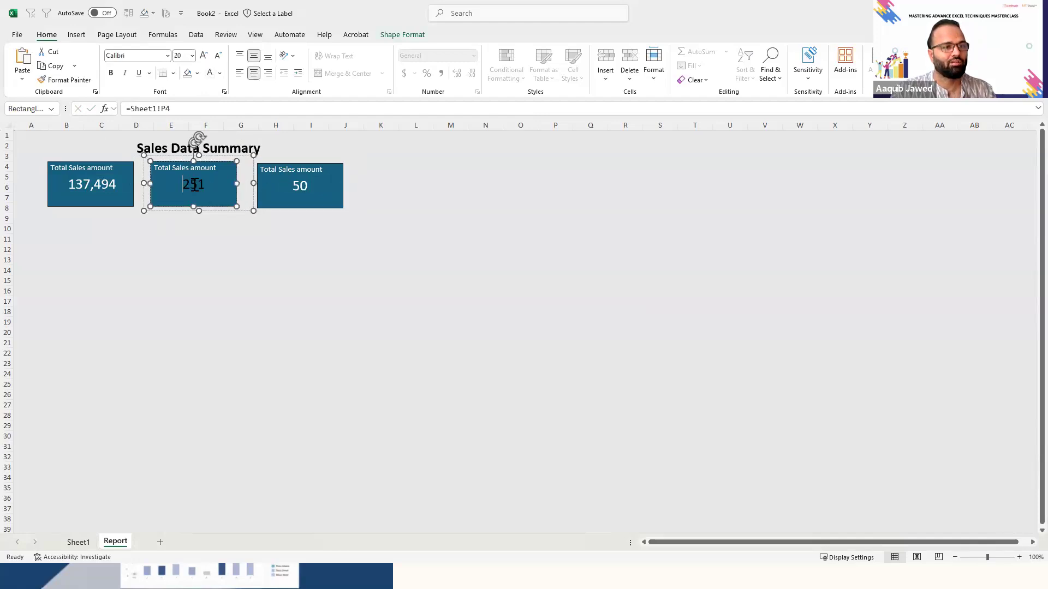
double_click(194, 185)
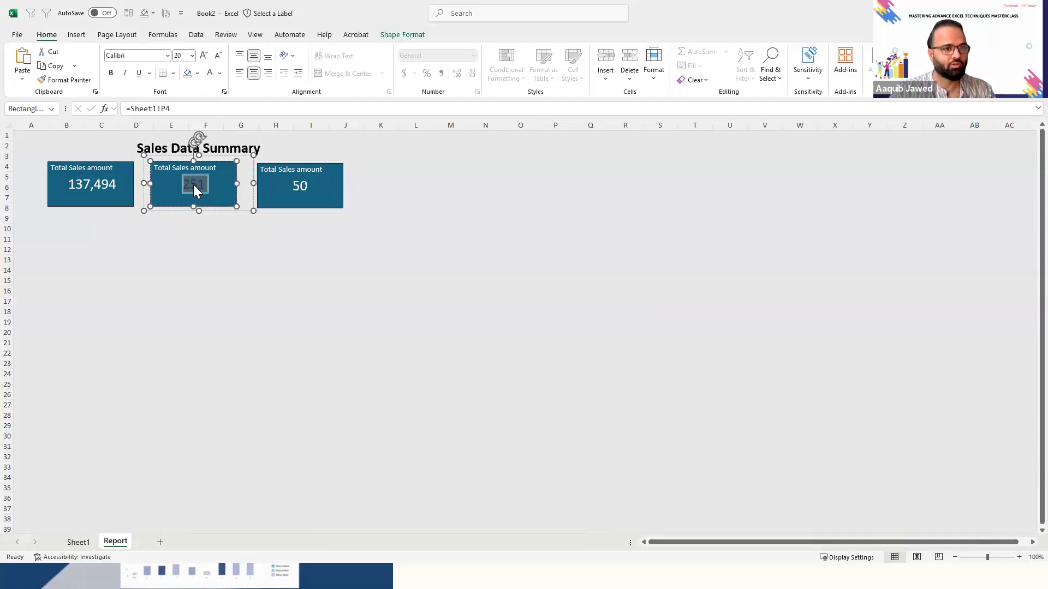
left_click(210, 74)
left_click(183, 343)
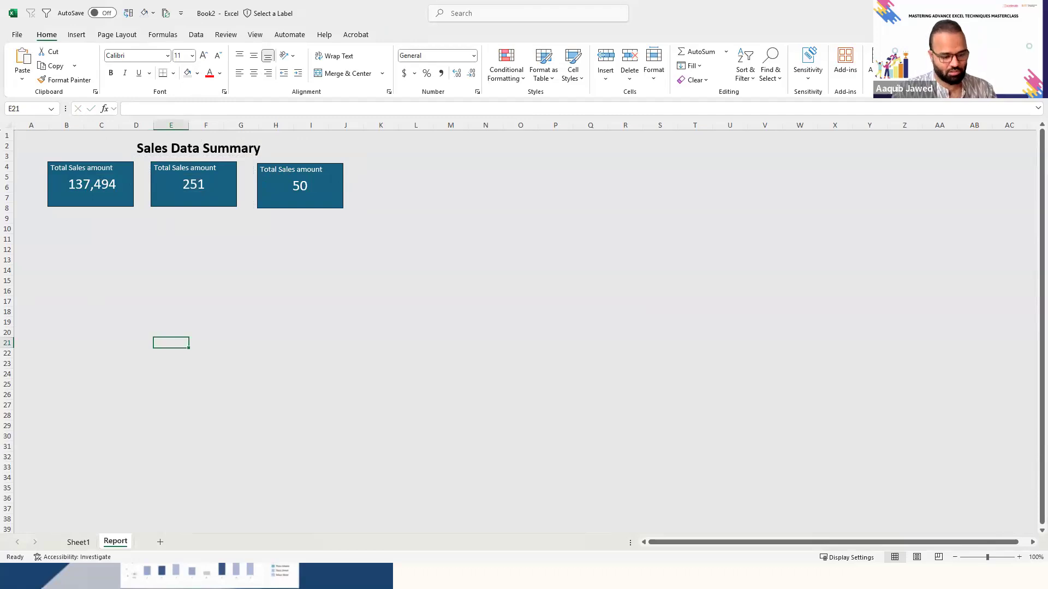
- Switch to the Sales_Dataset_US workbook and examine its PivotTable of sales amount by salesperson on the Report sheet
key("alt+Tab")
key("alt+Tab")
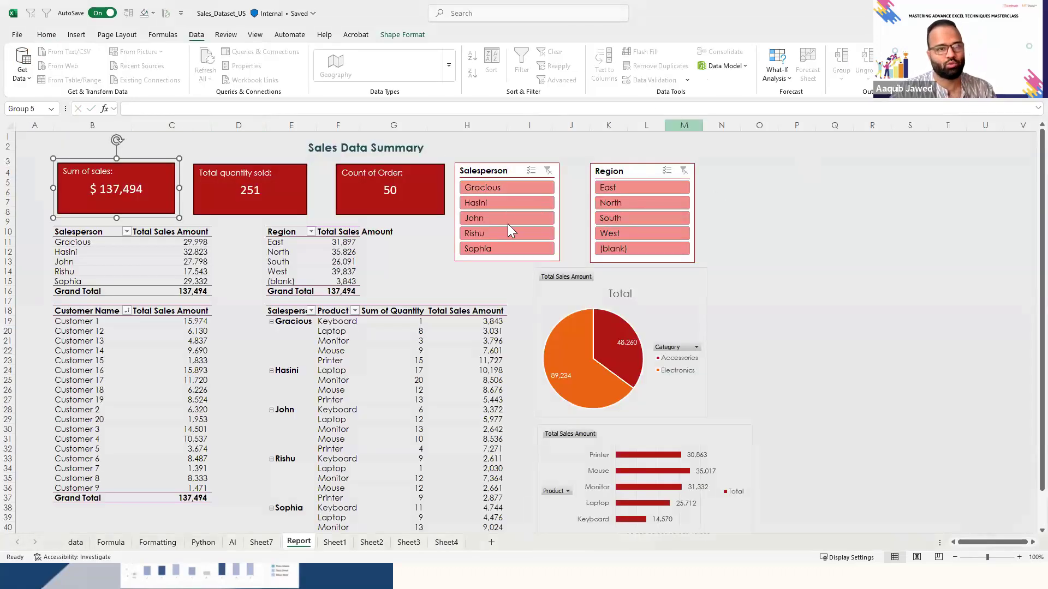
left_click(123, 233)
key("Up")
key("Up")
key("Down")
key("ctrl+shift+Right")
key("ctrl+shift+Down")
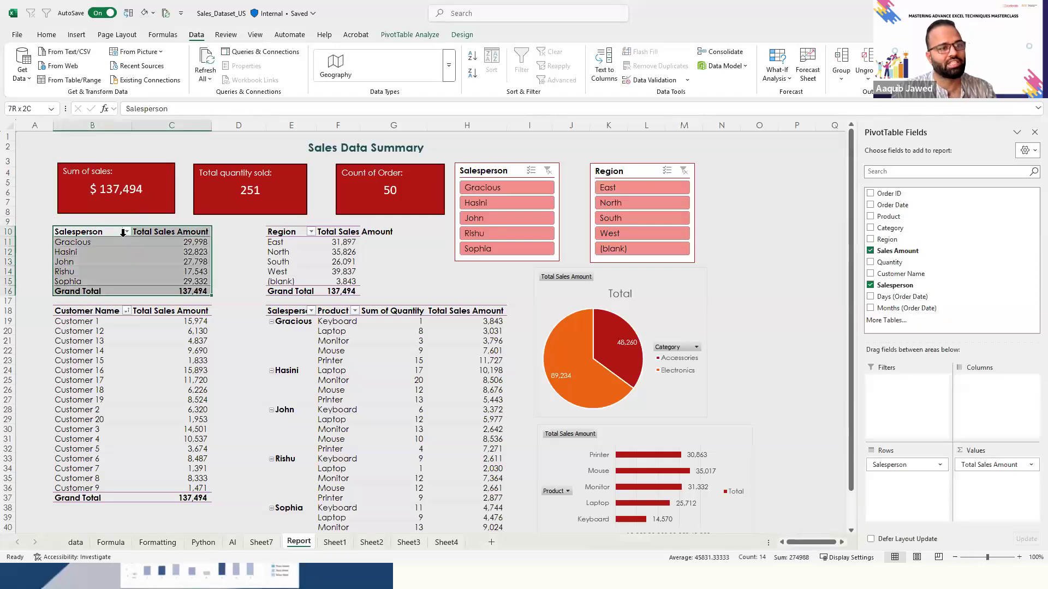
- Switch back to Book2 and select the whole sales data range on Sheet1
key("alt+Tab")
left_click(78, 542)
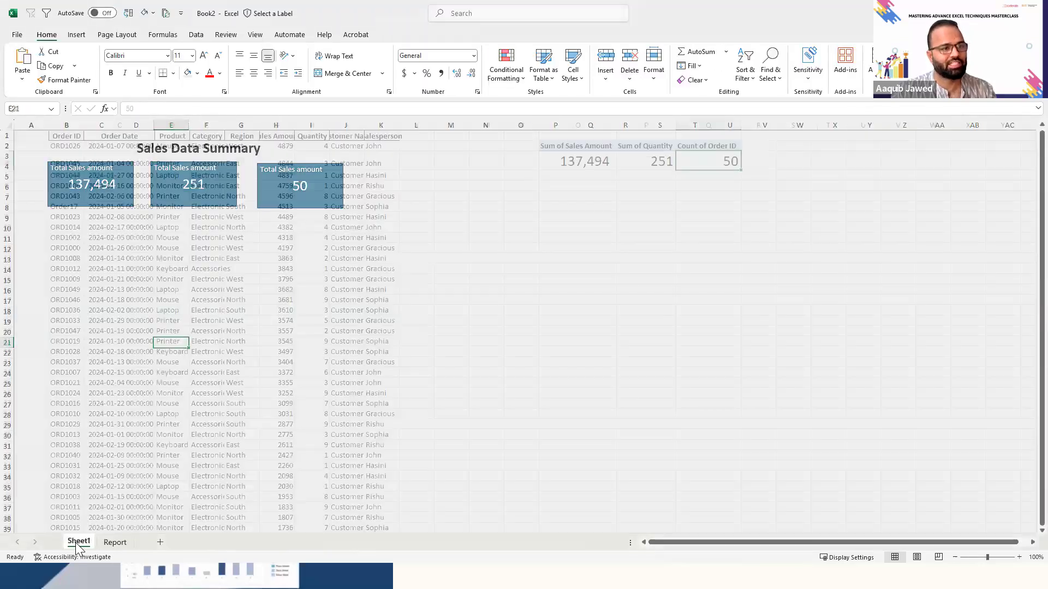
key("Left")
key("Left")
key("Left")
key("Left")
key("Left")
key("Left")
key("Left")
key("Left")
key("Left")
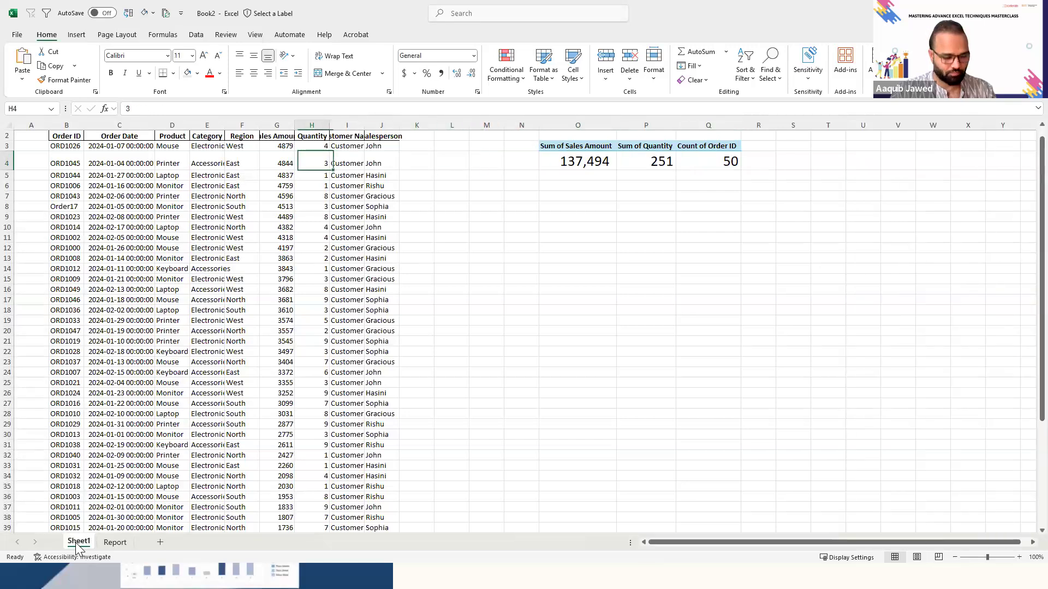
key("ctrl+a")
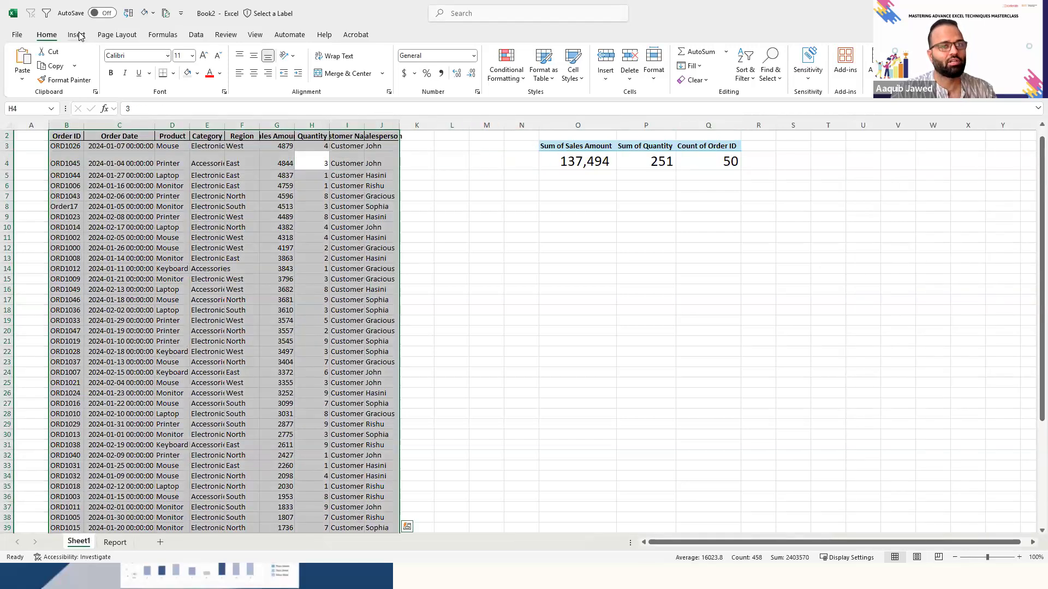
- Copy the whole summary PivotTable on Sheet1 holding sales amount, quantity and order count
left_click(514, 199)
key("Right")
key("Up")
key("Up")
key("Up")
key("Up")
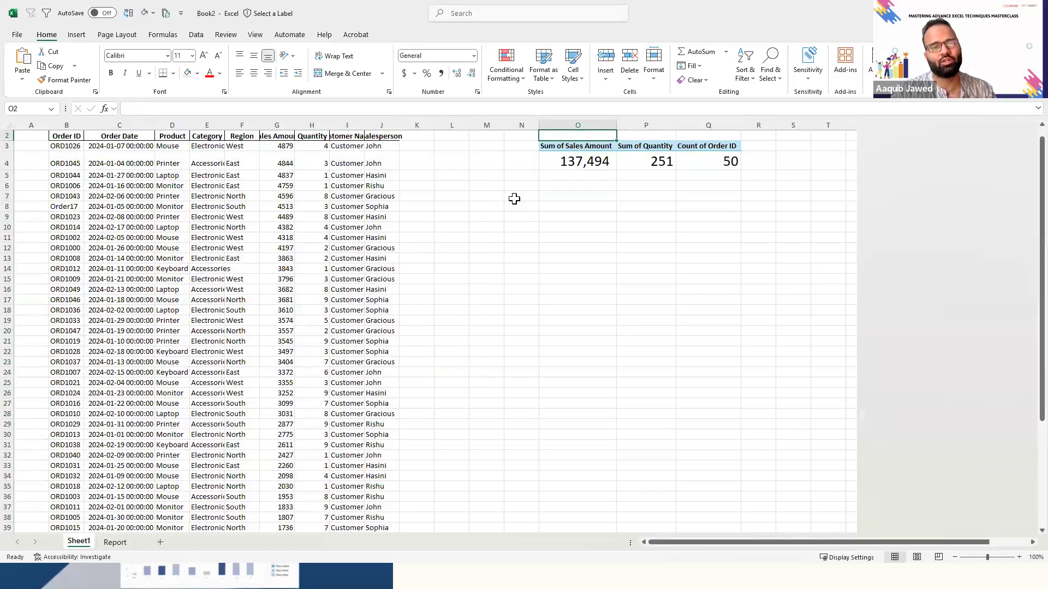
key("ctrl+a")
key("ctrl+c")
- Try pasting a second copy of the PivotTable below the original on Sheet1, at cell O8
key("Down")
key("Down")
key("Down")
key("Down")
key("Down")
key("ctrl+v")
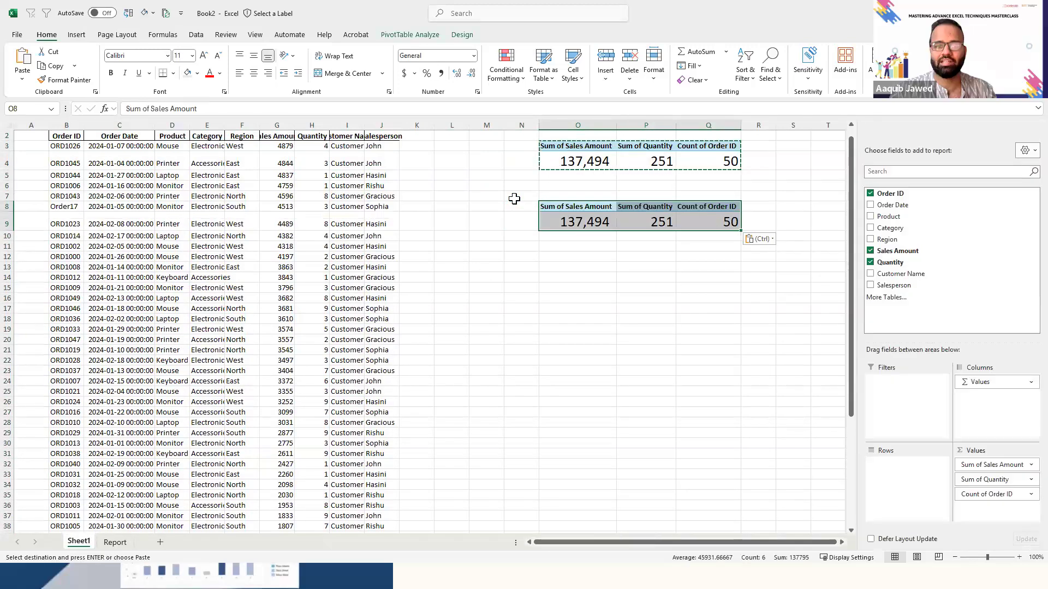
key("Escape")
key("ctrl+z")
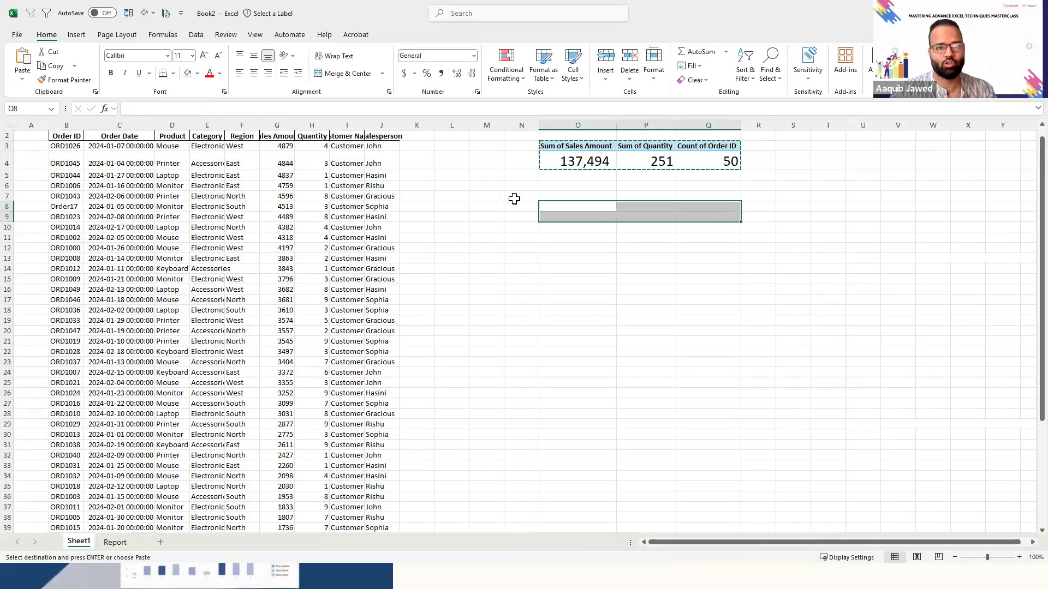
key("Up")
key("Up")
key("Up")
key("Up")
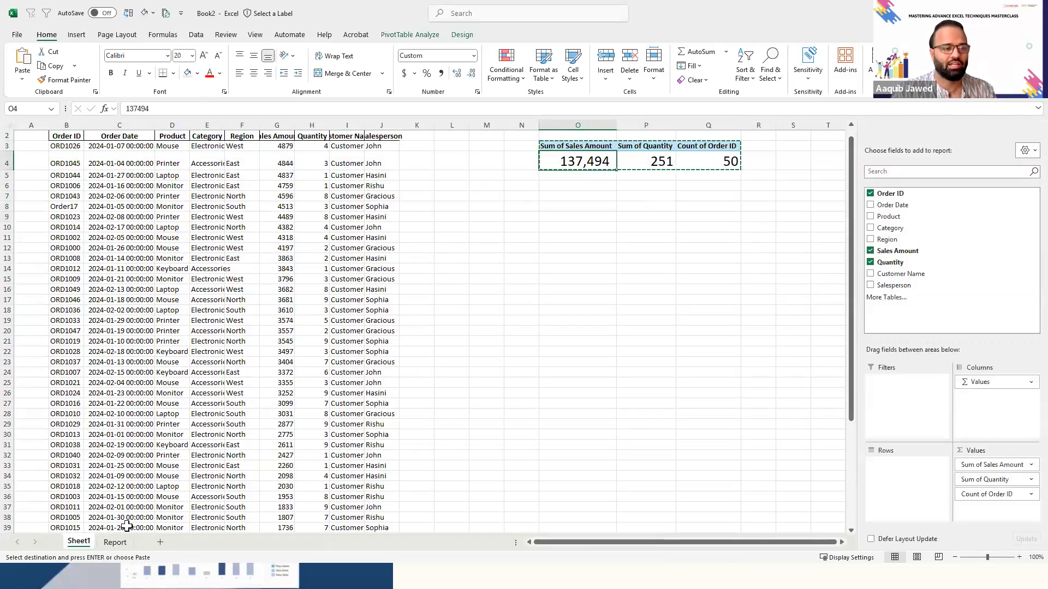
- Paste the copied PivotTable on the Report sheet at cell B10 and autofit the width of column B
left_click(115, 542)
key("Left")
key("Left")
key("ctrl+Up")
key("Down")
key("Down")
key("Down")
key("Down")
key("Down")
key("Down")
key("Down")
key("Down")
key("Down")
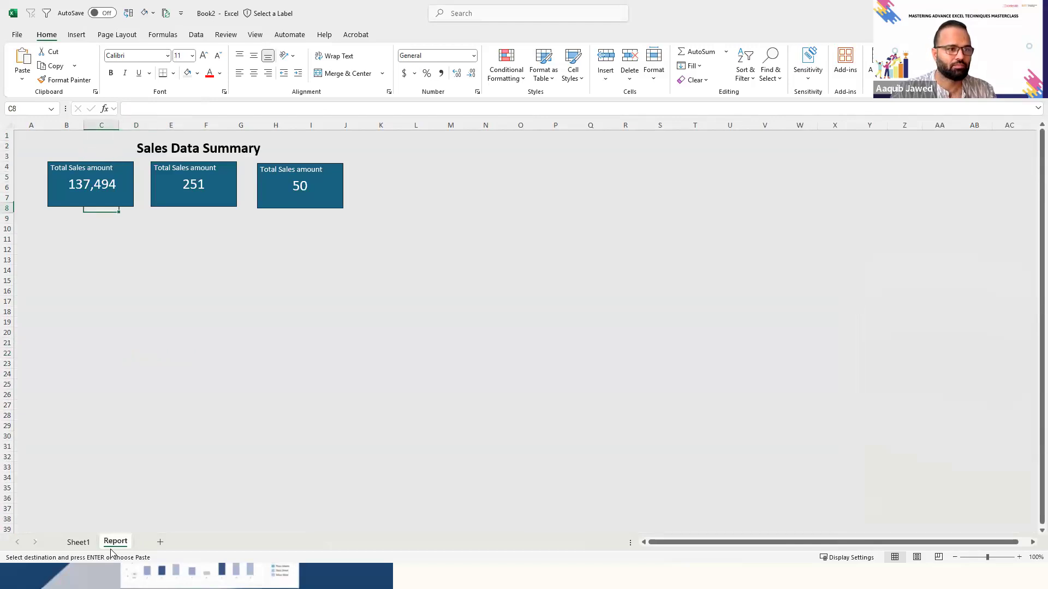
key("Left")
key("ctrl+v")
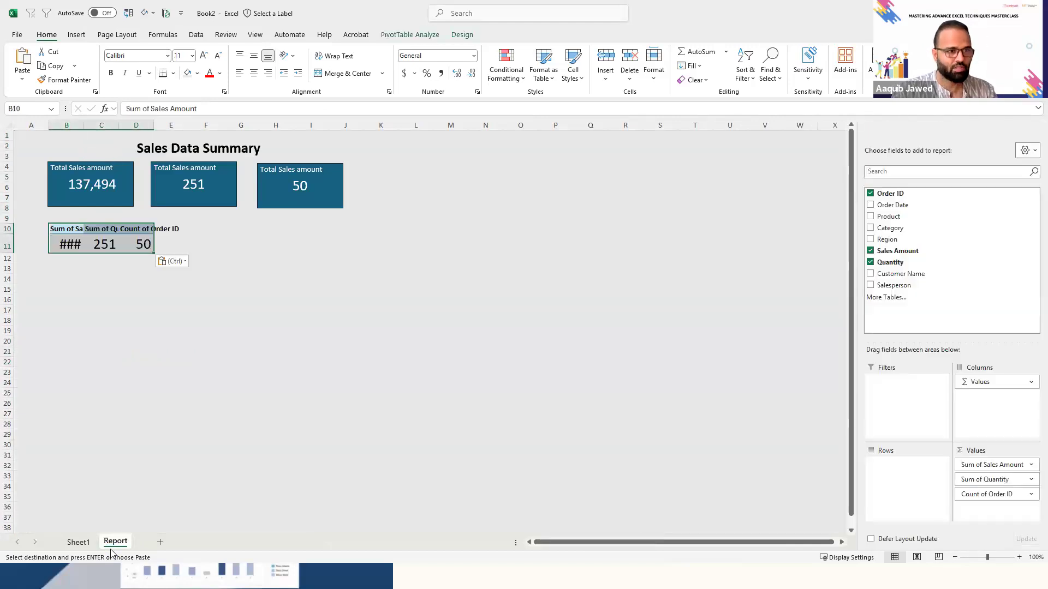
double_click(79, 125)
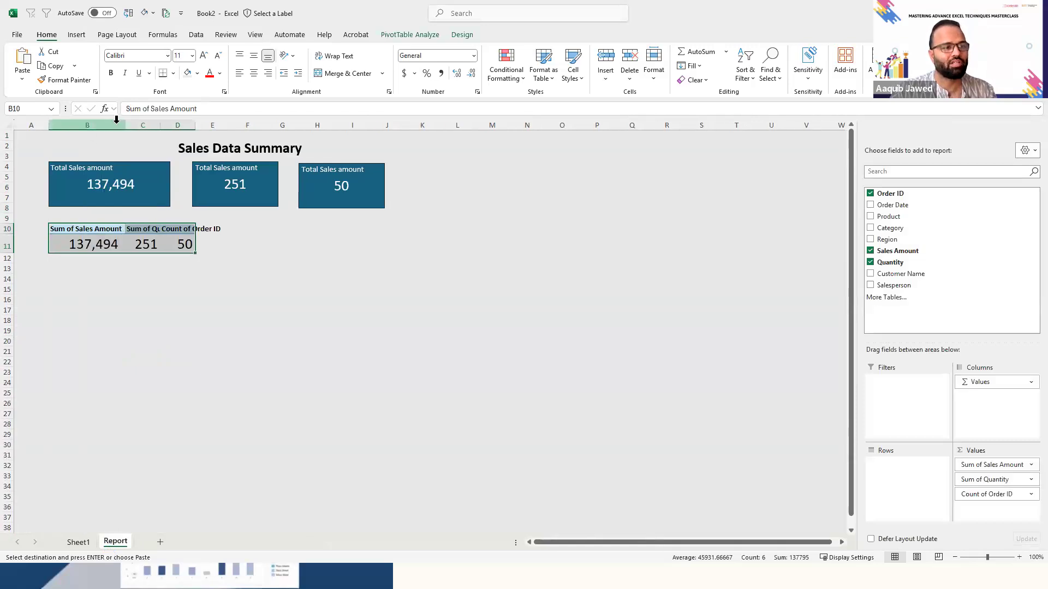
- Undo the column autofit, then reduce the pasted PivotTable to Sales Amount with Salesperson as its row field
key("ctrl+z")
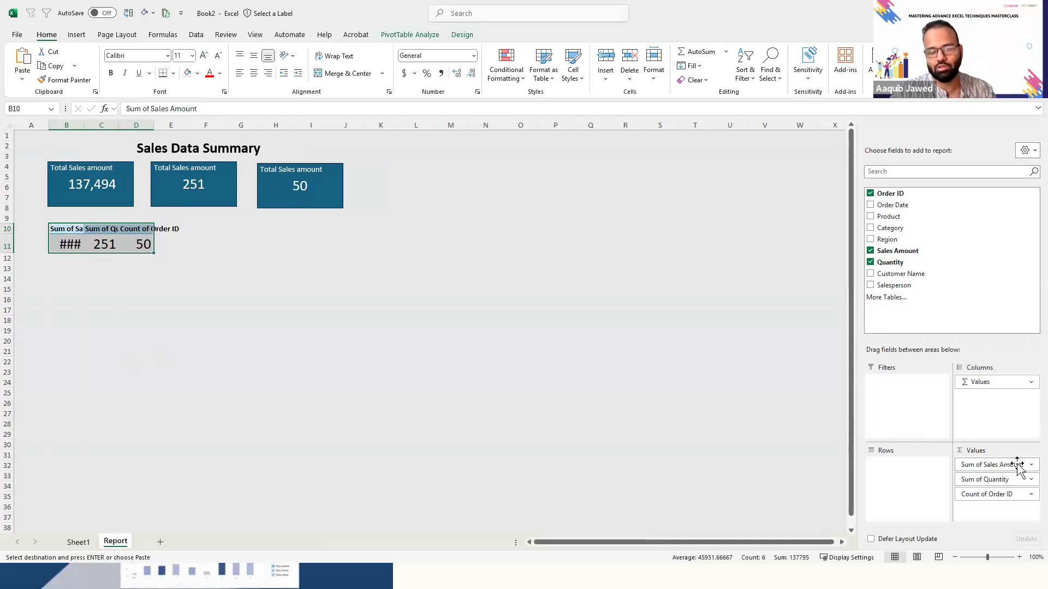
left_click_drag(726, 451, 727, 450)
left_click_drag(993, 492, 730, 449)
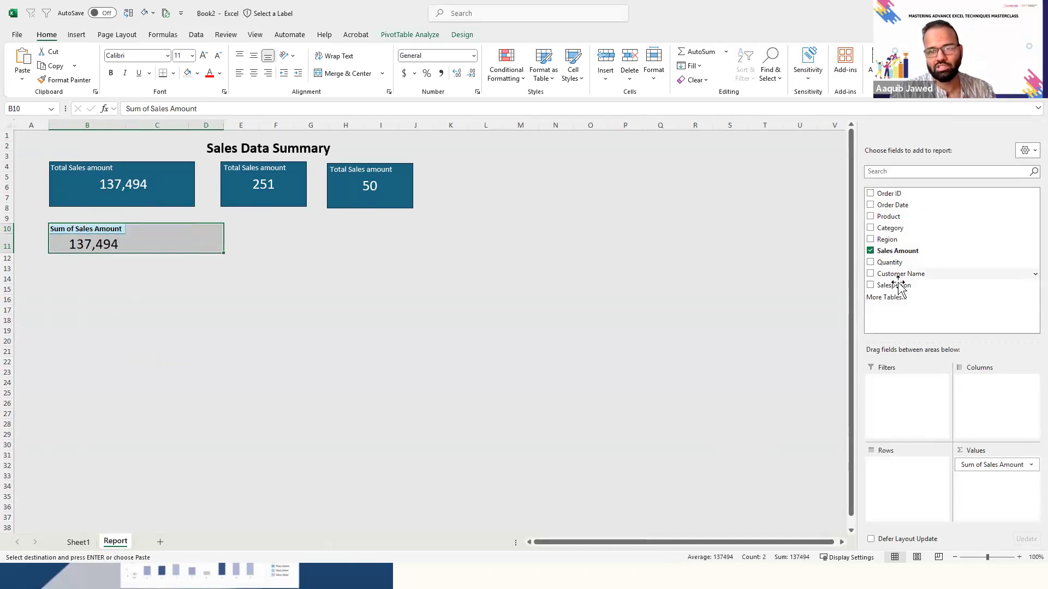
left_click_drag(897, 285, 900, 479)
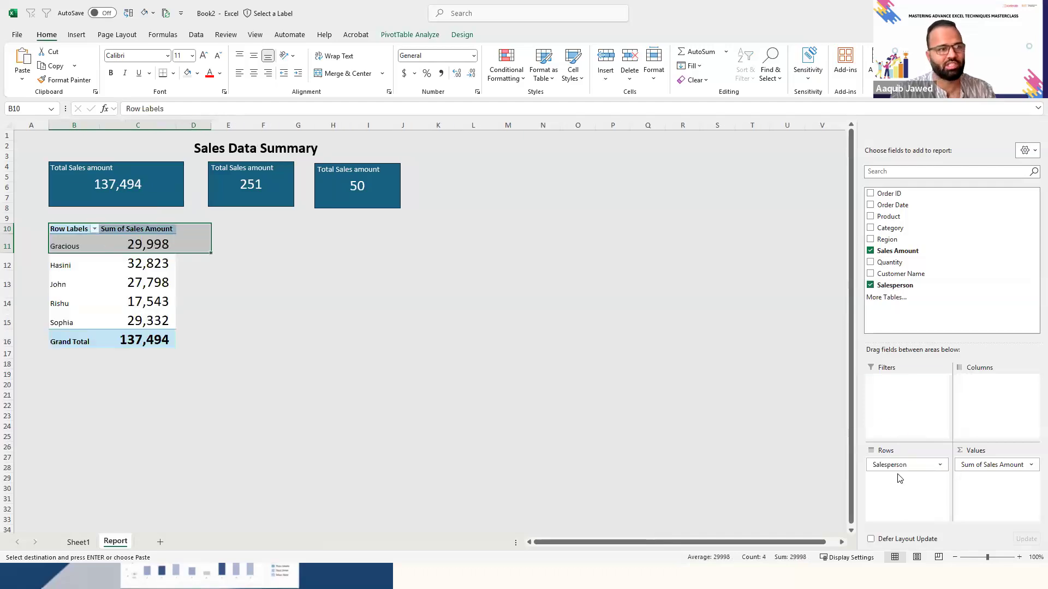
- Look over the salesperson PivotTable's range and check the sort and filter options of its row label header
left_click(82, 262)
key("Up")
key("Up")
key("Right")
key("Left")
key("shift+Right")
key("ctrl+shift+Down")
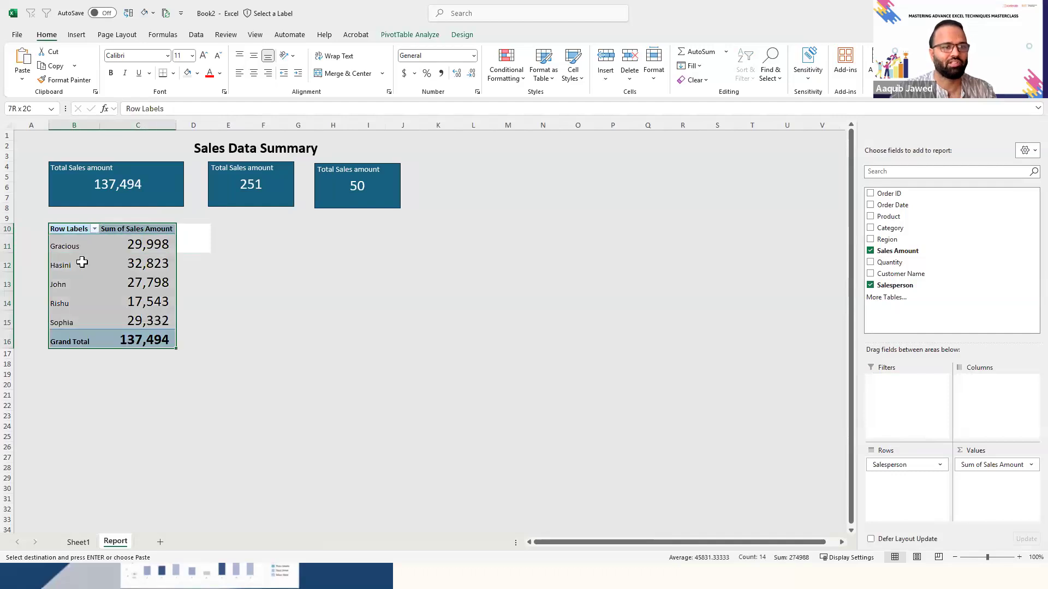
left_click(79, 264)
key("Up")
key("Up")
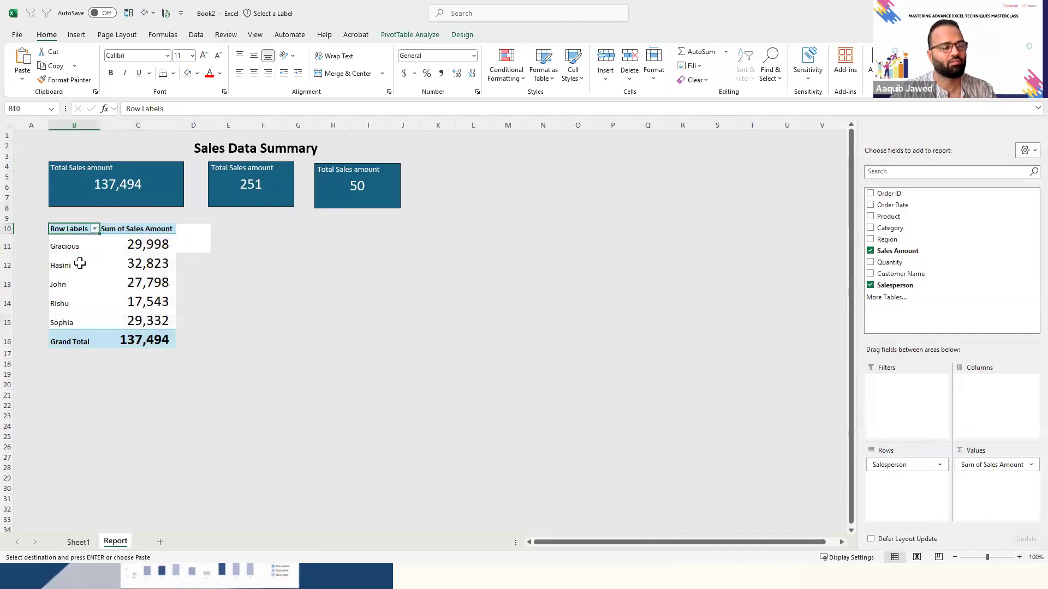
left_click(95, 229)
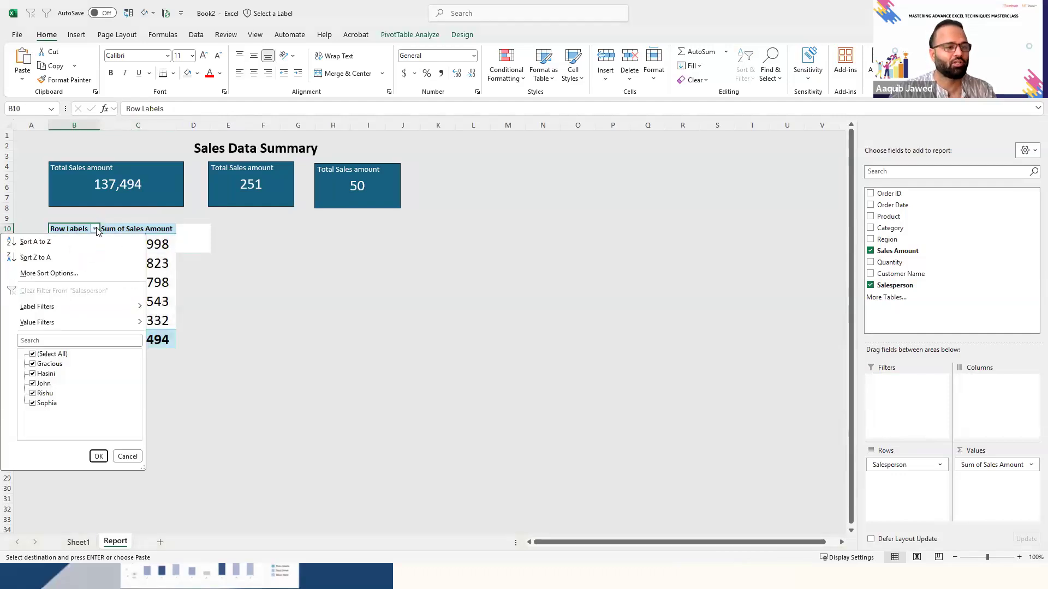
key("Escape")
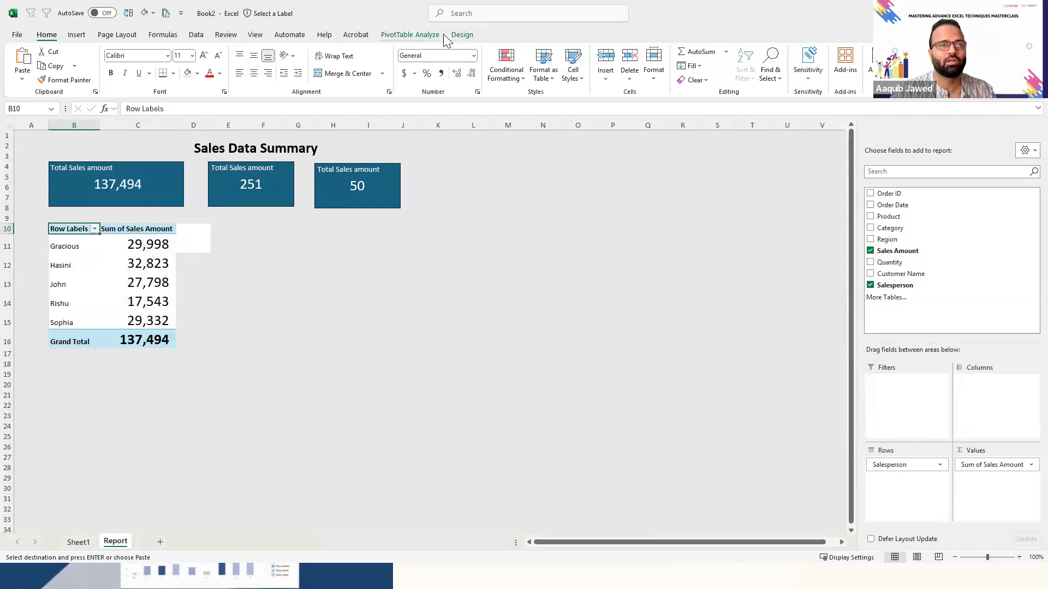
- Show the salesperson PivotTable in tabular form so its header carries the field name
left_click(420, 34)
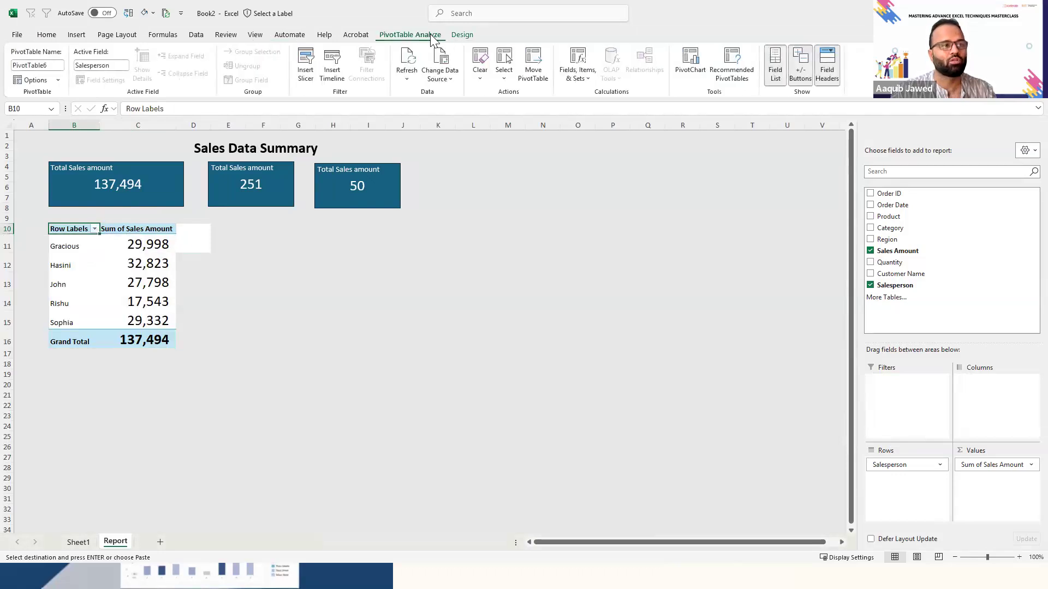
left_click(461, 35)
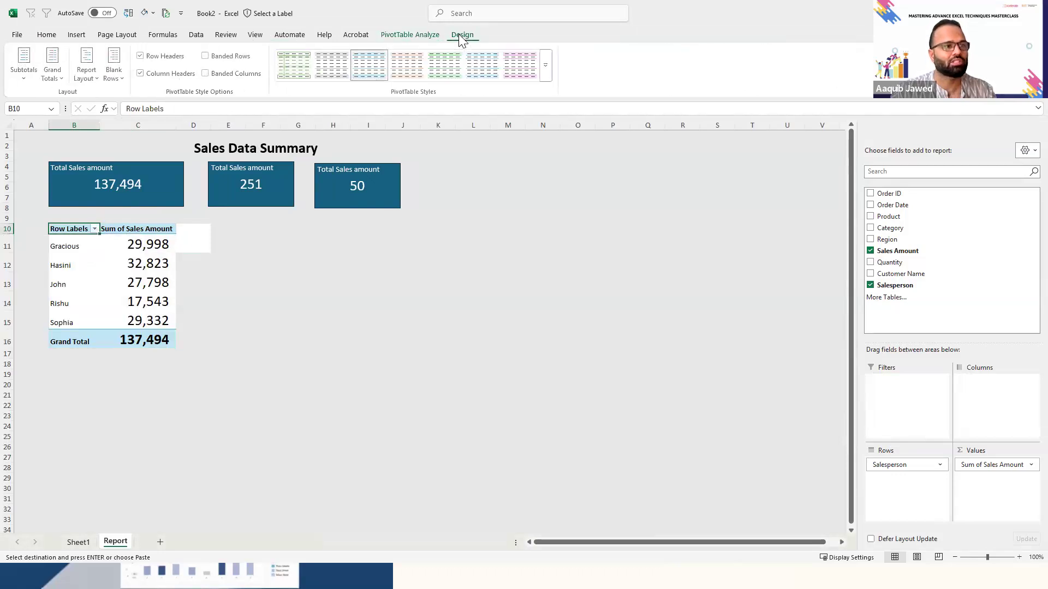
left_click(27, 79)
left_click(75, 100)
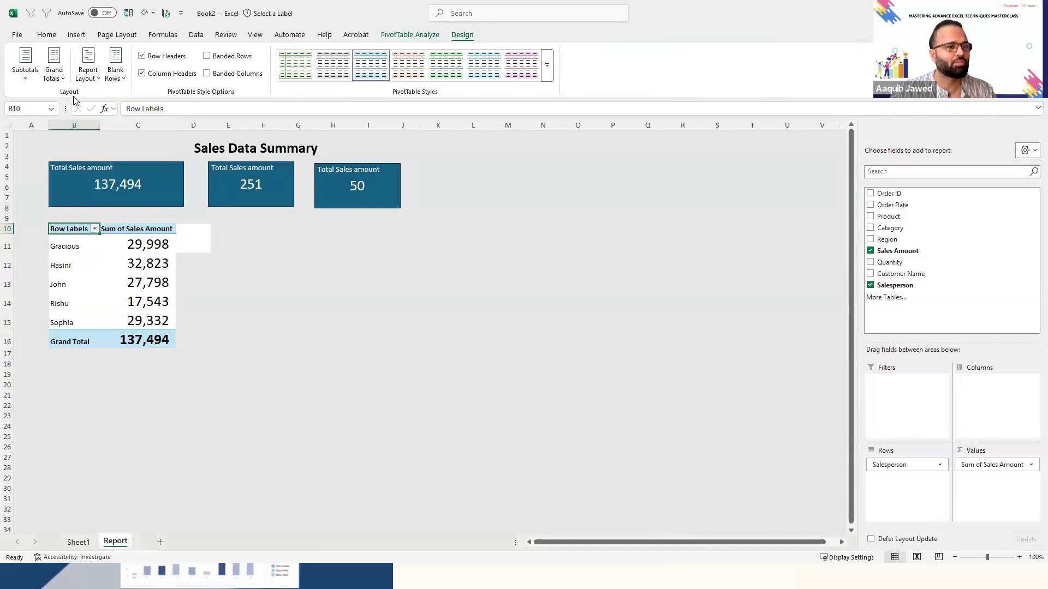
left_click(60, 81)
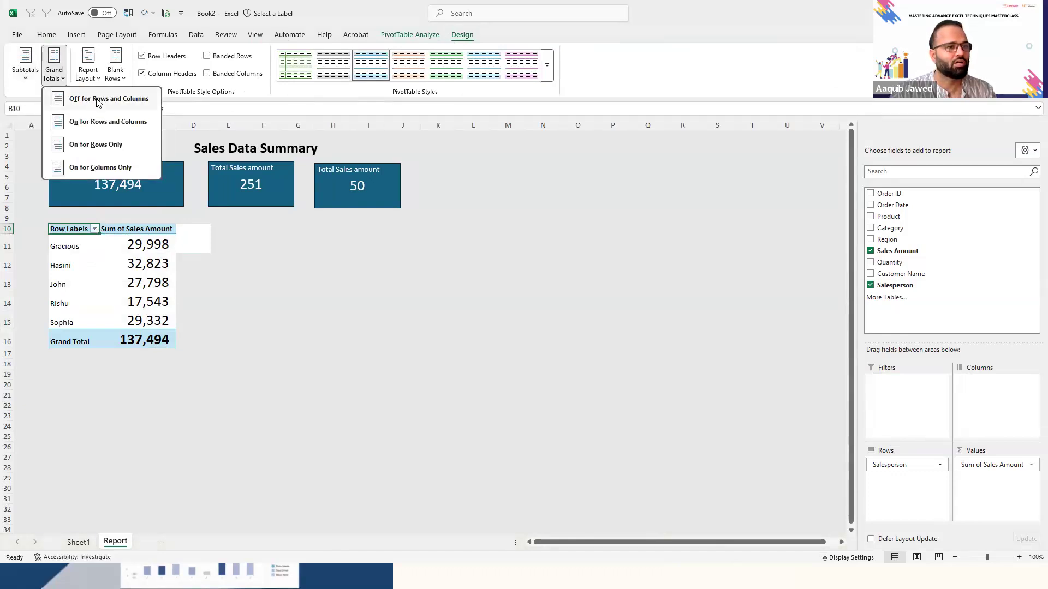
left_click(88, 74)
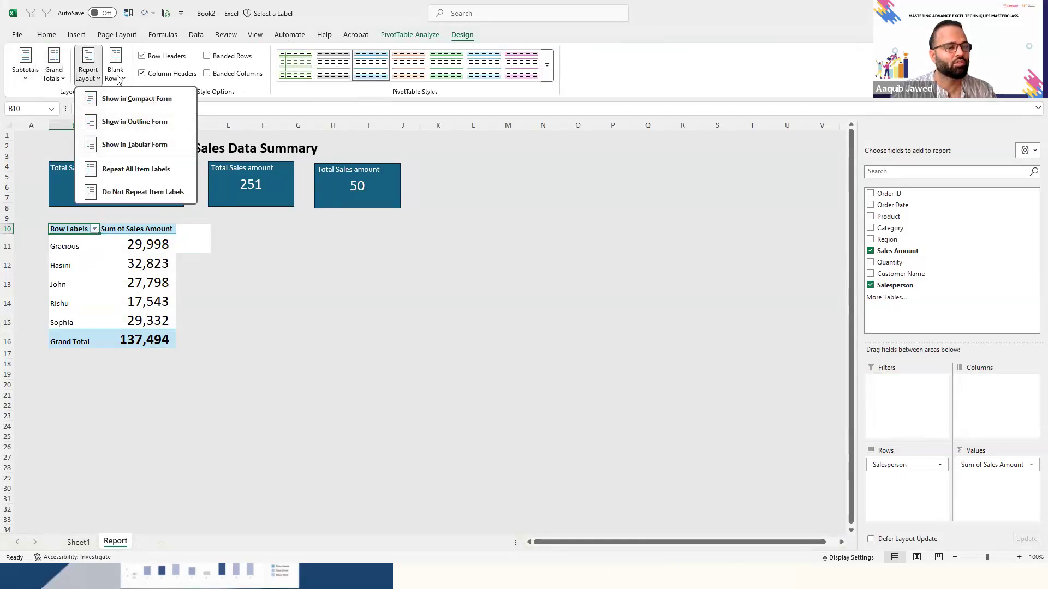
left_click(132, 141)
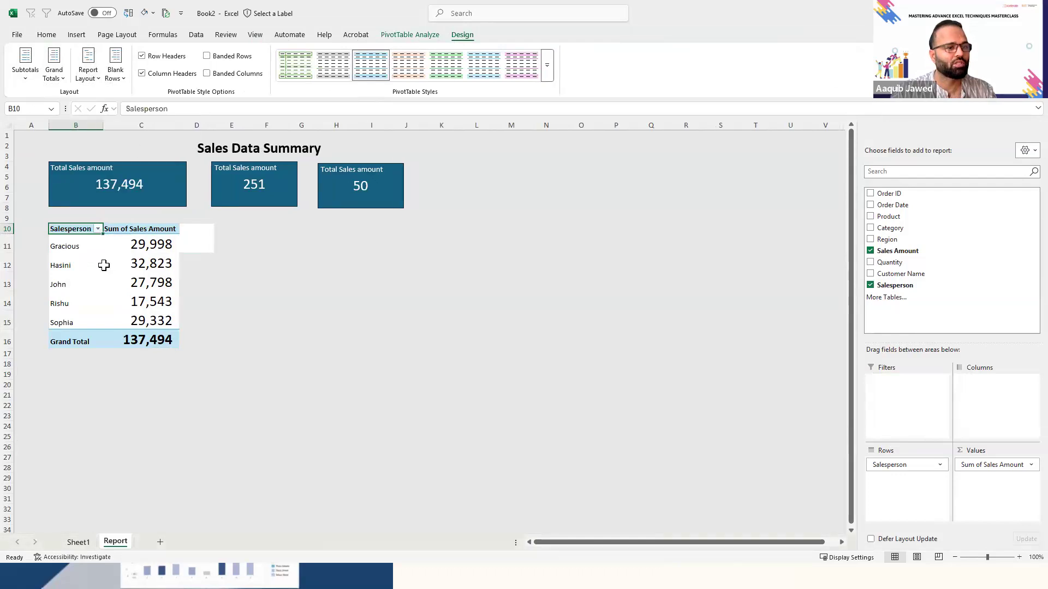
key("Right")
key("Right")
key("Left")
key("Left")
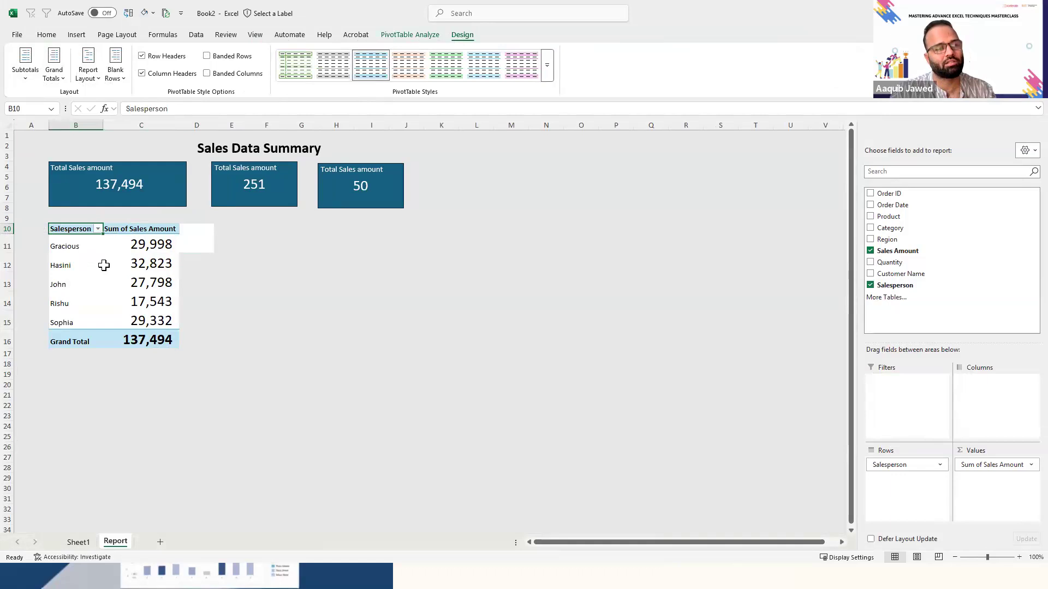
- Set the font size of the whole salesperson PivotTable, including headers and grand total, to 11
key("ctrl+shift+Right")
key("ctrl+shift+Down")
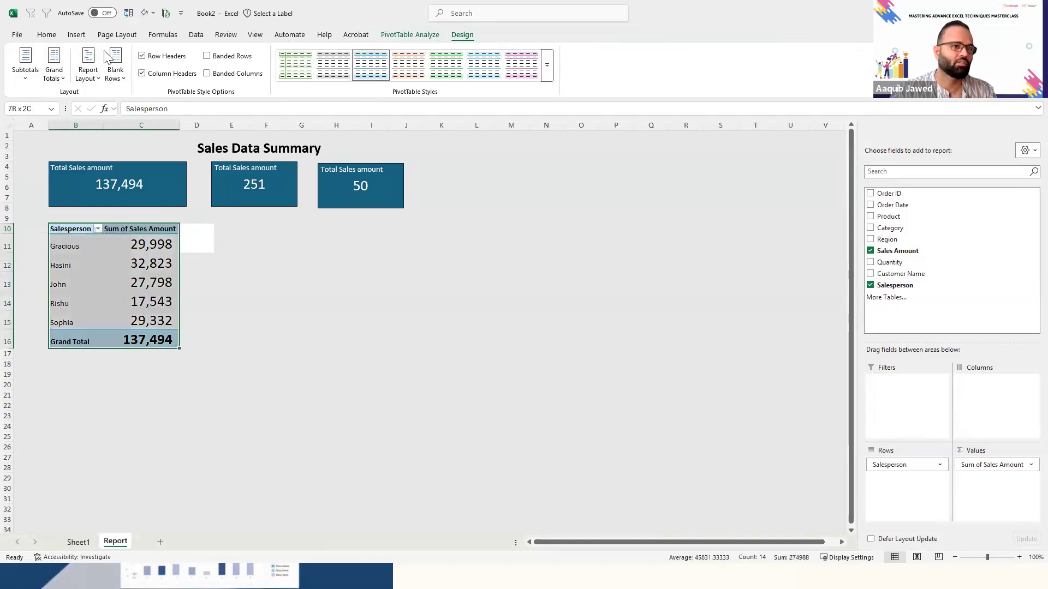
left_click(47, 36)
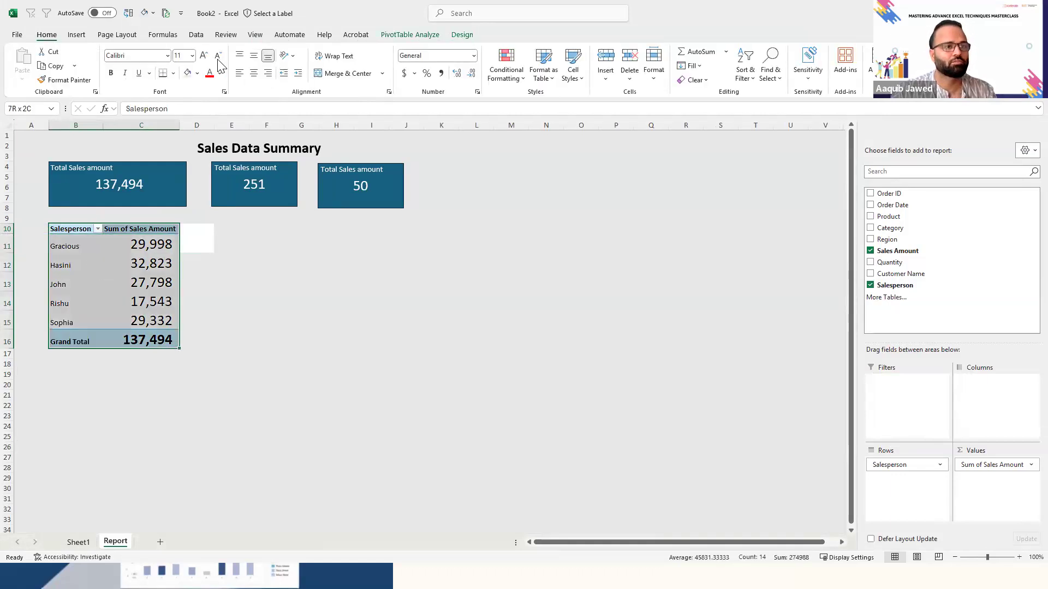
left_click(184, 58)
type("11")
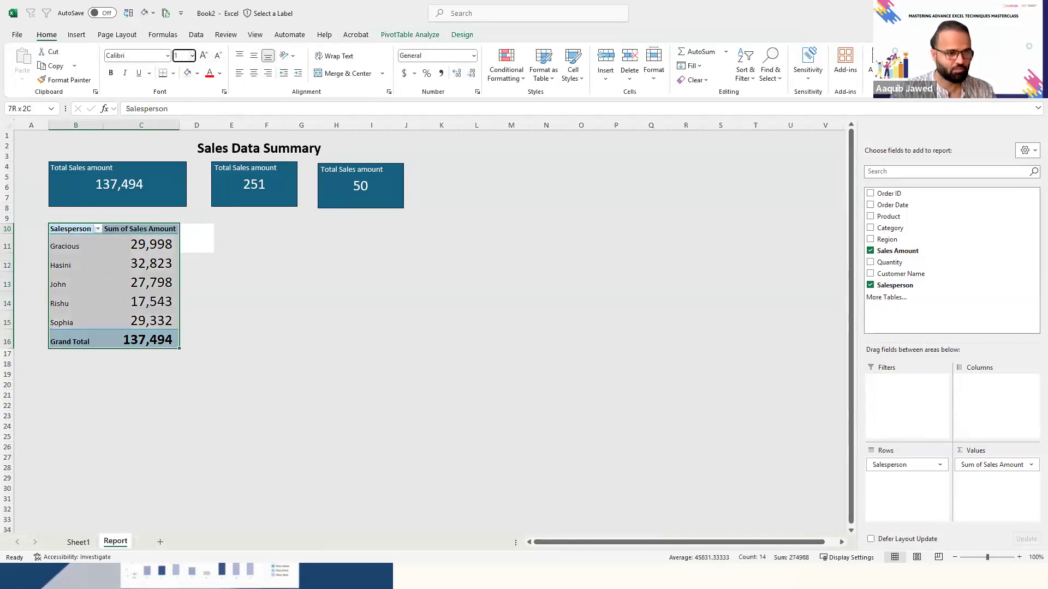
key("Return")
left_click(192, 315)
key("Left")
key("Left")
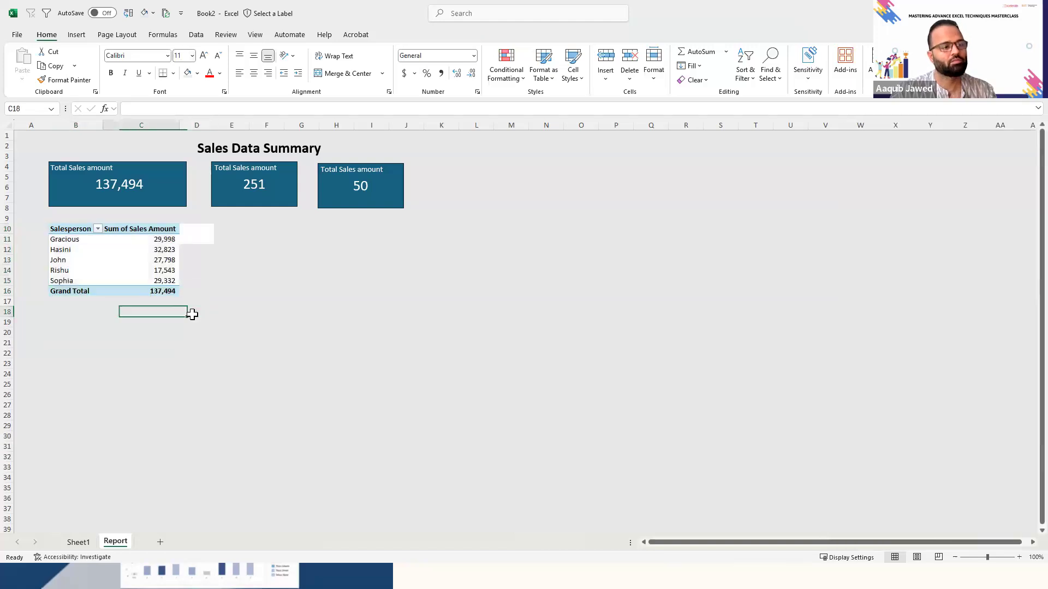
key("Up")
key("Up")
key("Up")
key("Up")
key("Up")
key("Up")
key("Up")
key("Up")
key("shift+Right")
key("shift+Down")
key("shift+Down")
key("shift+Down")
key("shift+Down")
key("shift+Down")
key("shift+Down")
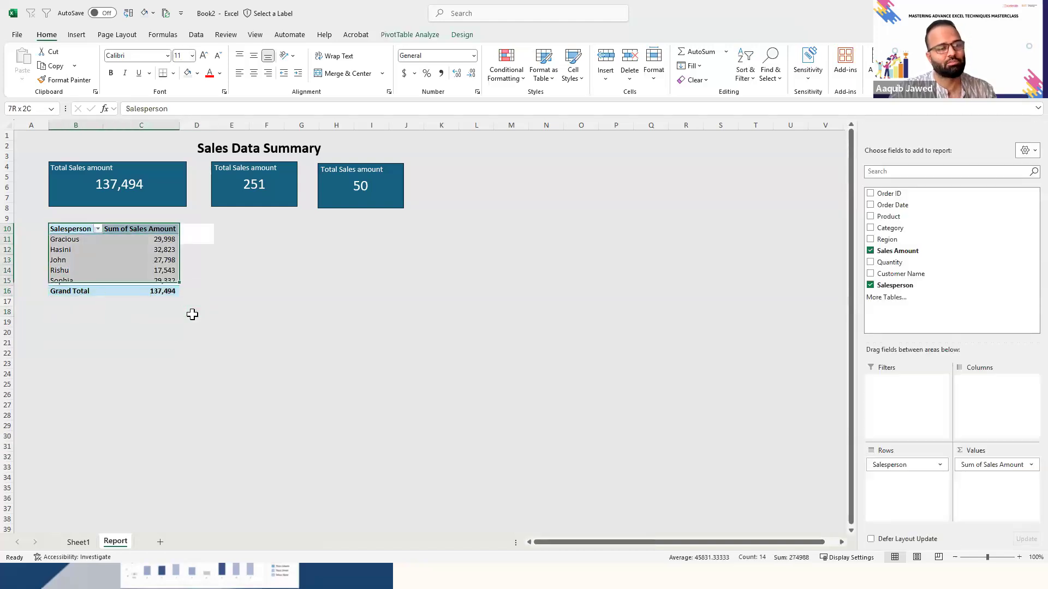
key("alt+Tab")
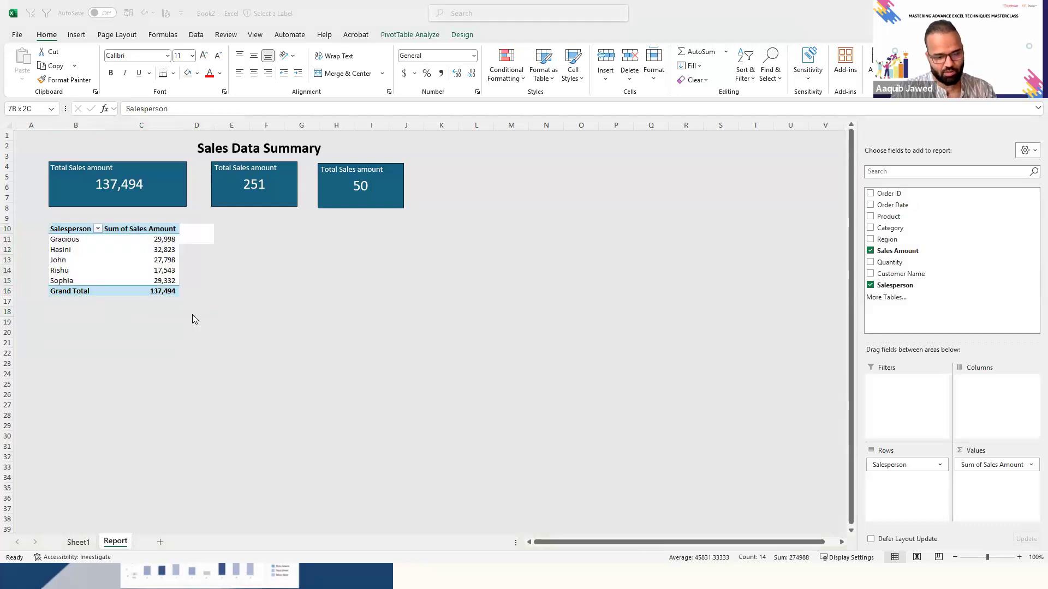
key("alt+Tab")
left_click(302, 291)
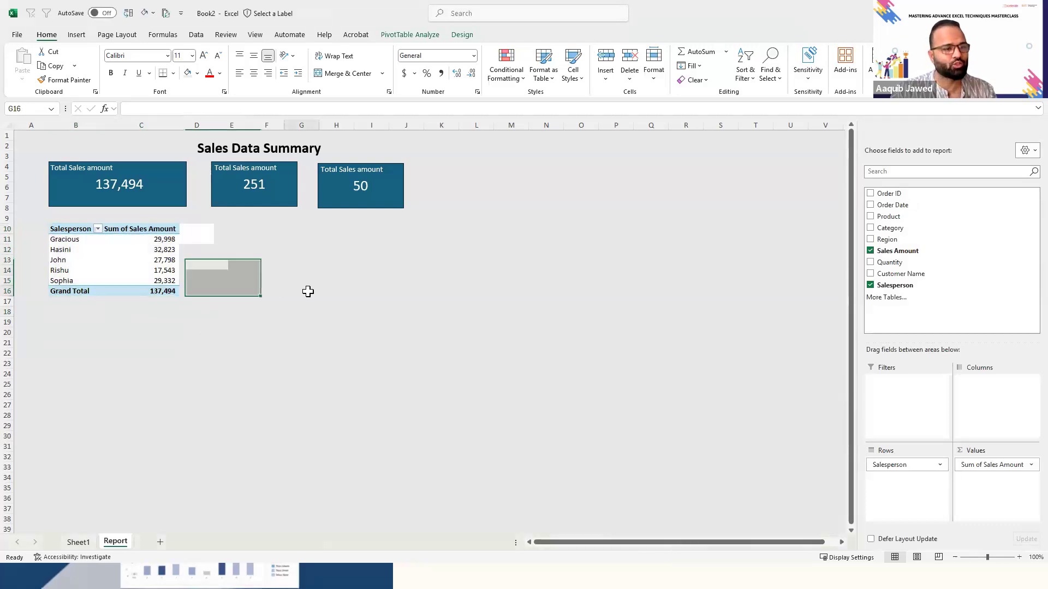
- Open the options of the Sum of Sales Amount value field in the salesperson PivotTable
left_click(129, 228)
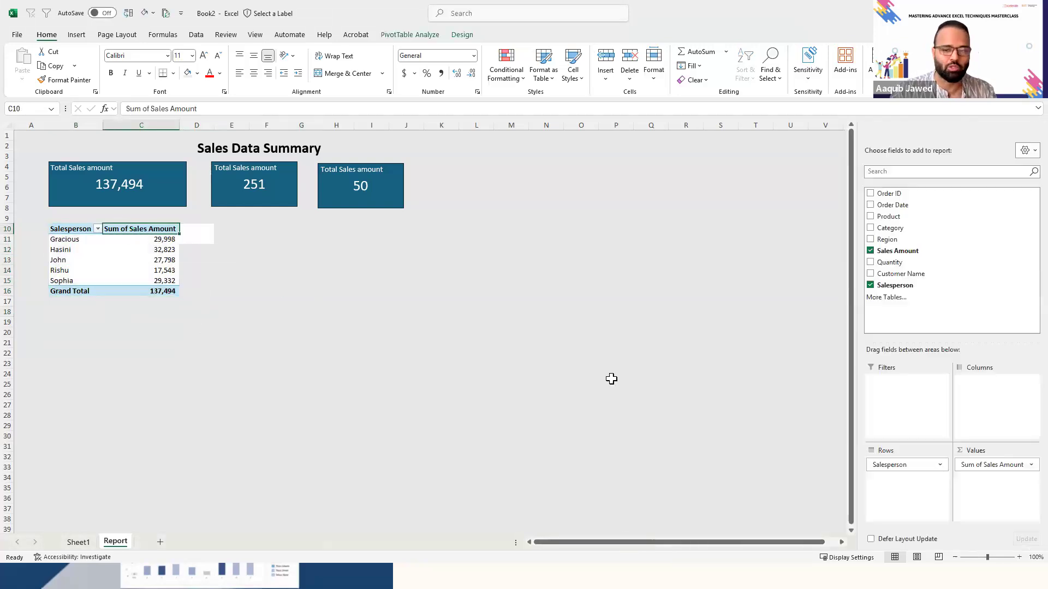
left_click(1031, 467)
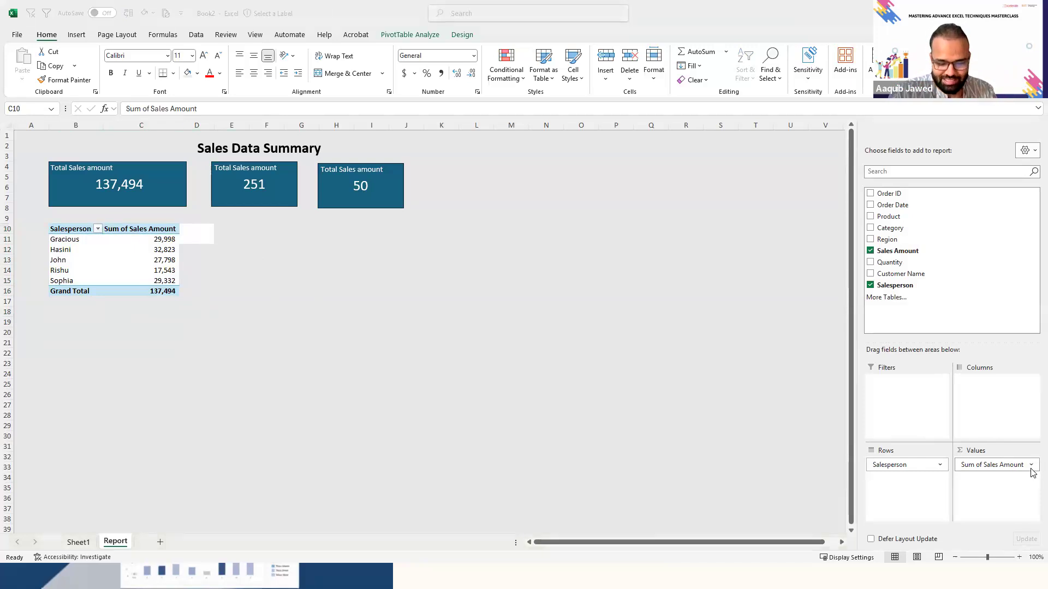
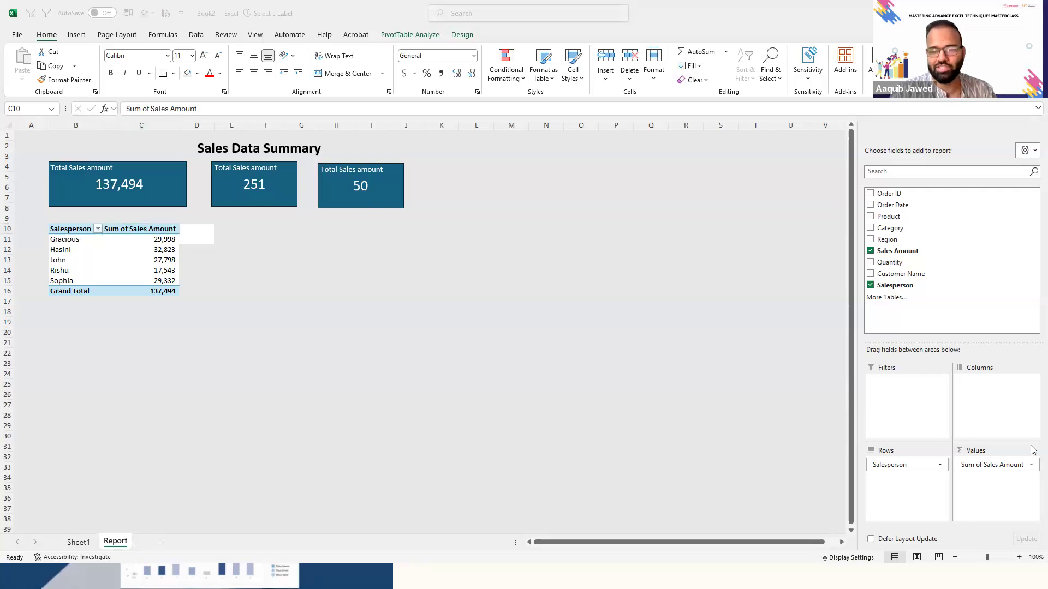
- Rename the Sum of Sales Amount value field in the salesperson PivotTable to Total Sales
left_click(1030, 465)
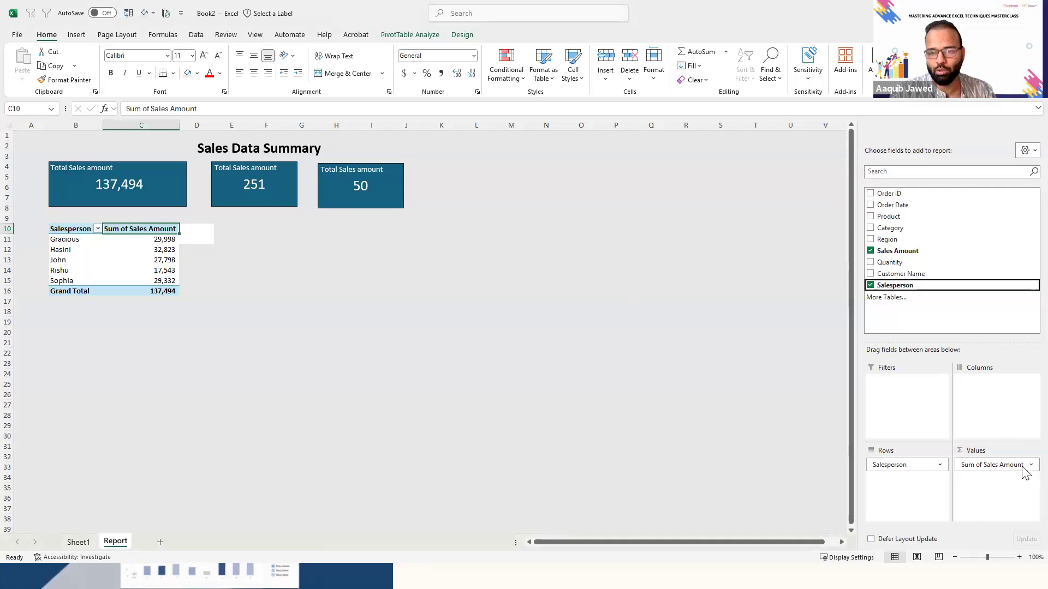
left_click(1022, 466)
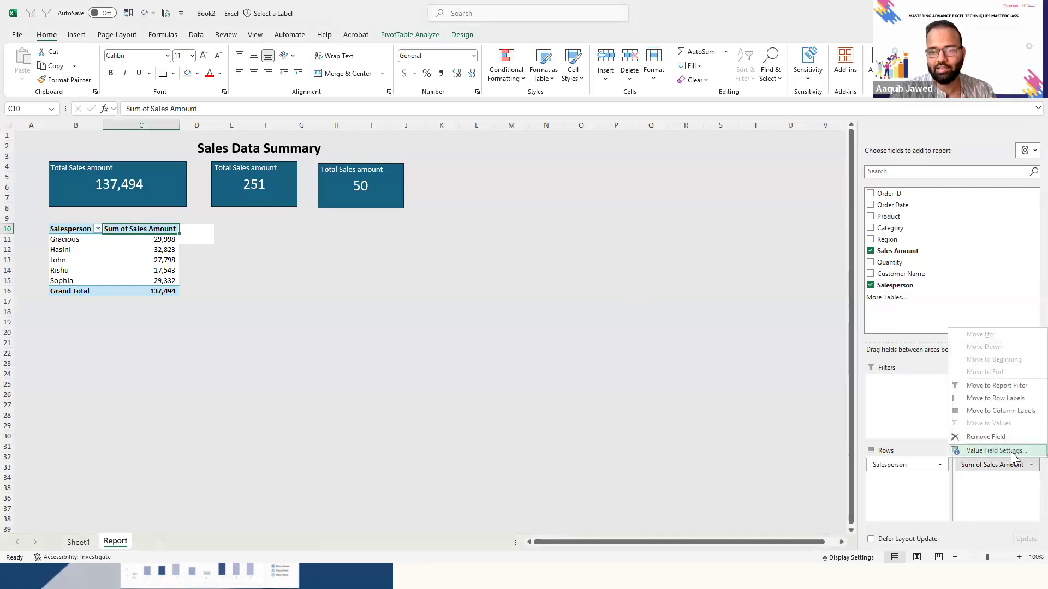
left_click(1011, 452)
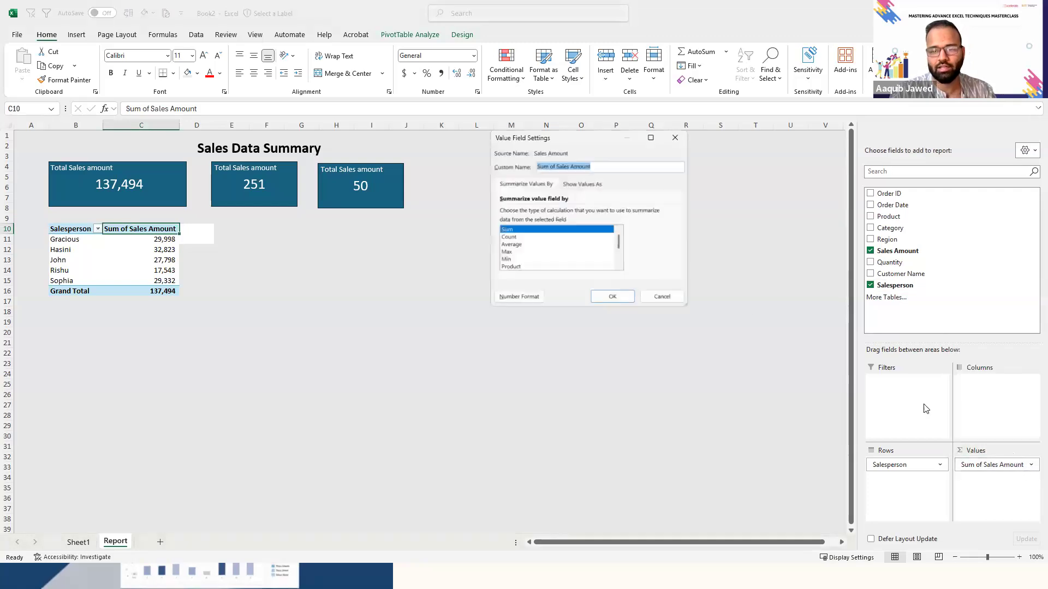
left_click(563, 165)
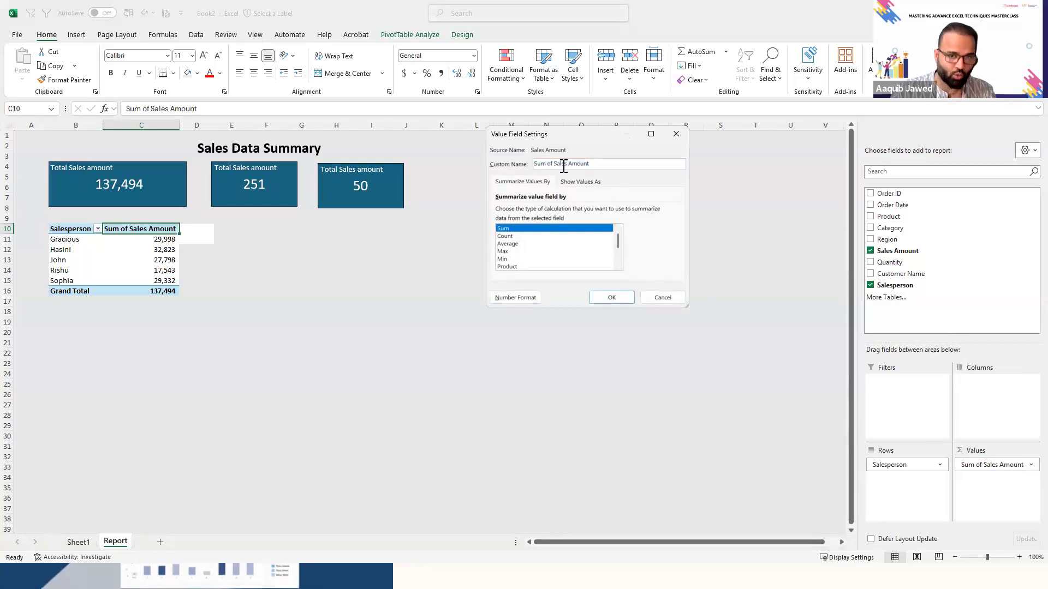
key("BackSpace")
key("BackSpace")
key("BackSpace")
key("BackSpace")
key("BackSpace")
key("BackSpace")
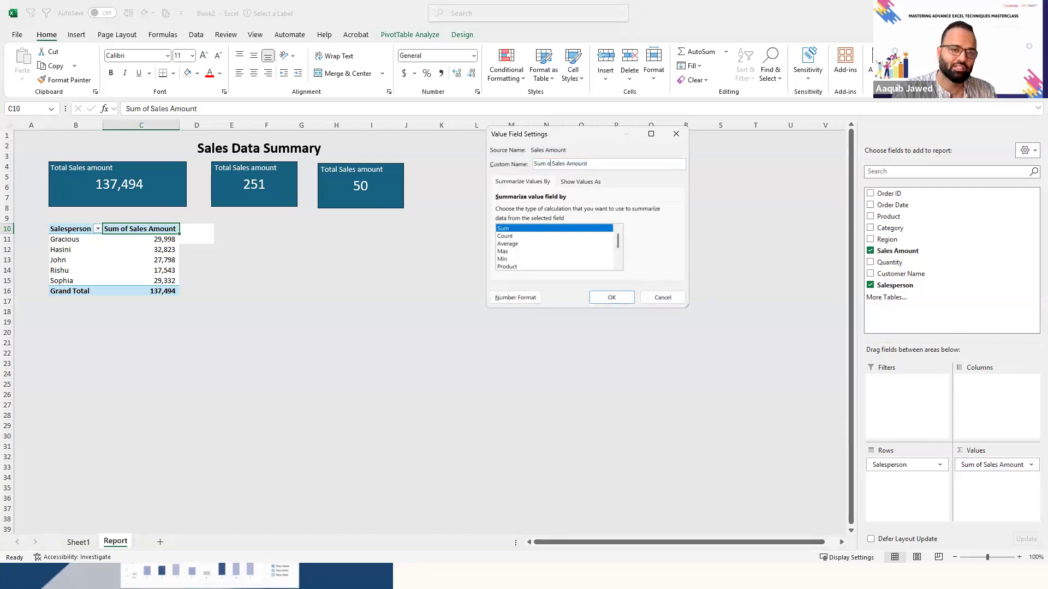
type("Total")
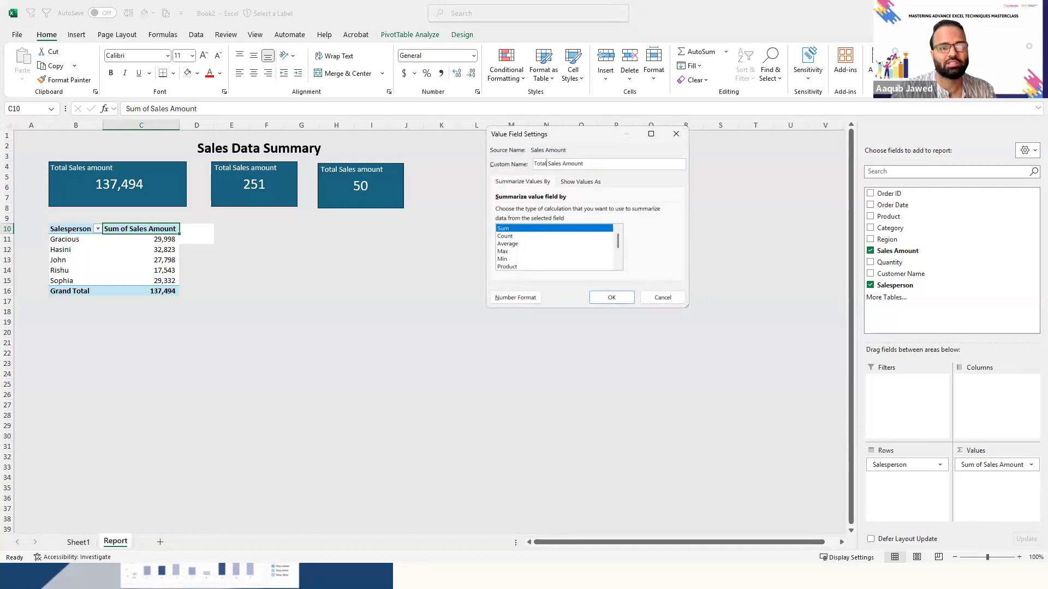
key("shift+End")
key("BackSpace")
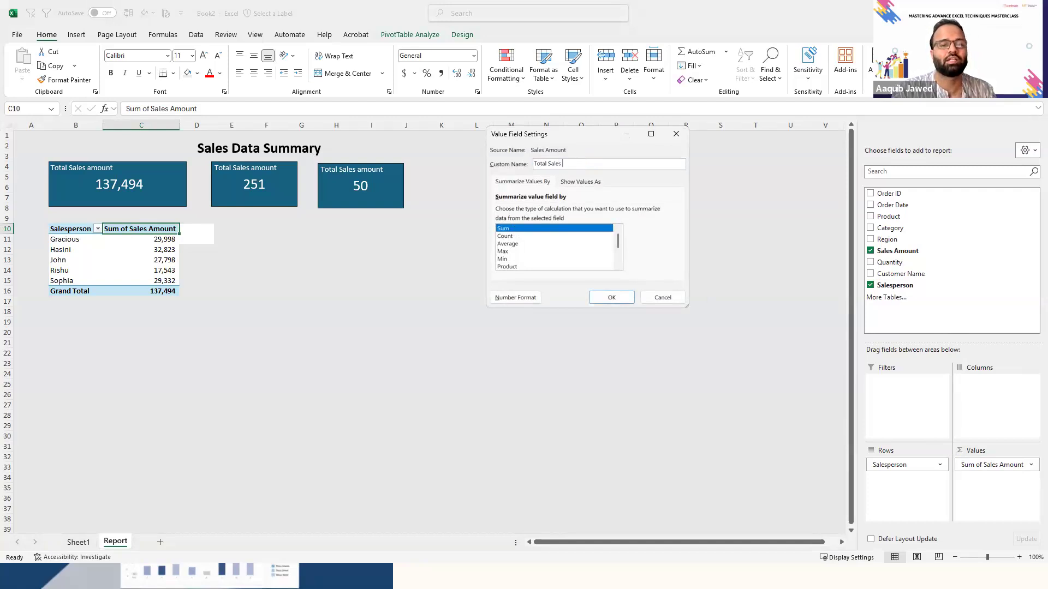
left_click(611, 297)
left_click(141, 273)
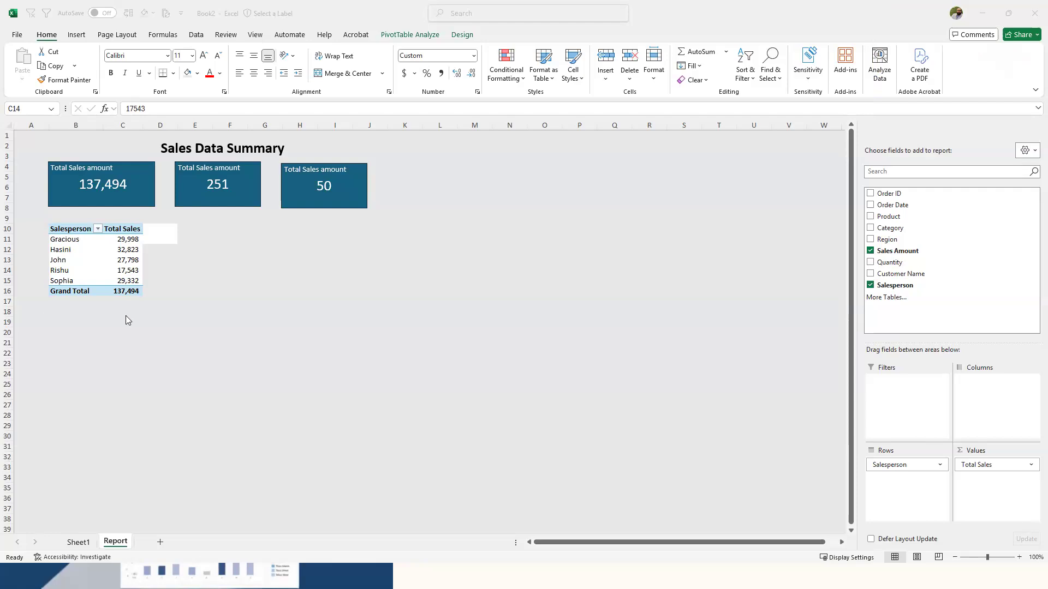
left_click(101, 186)
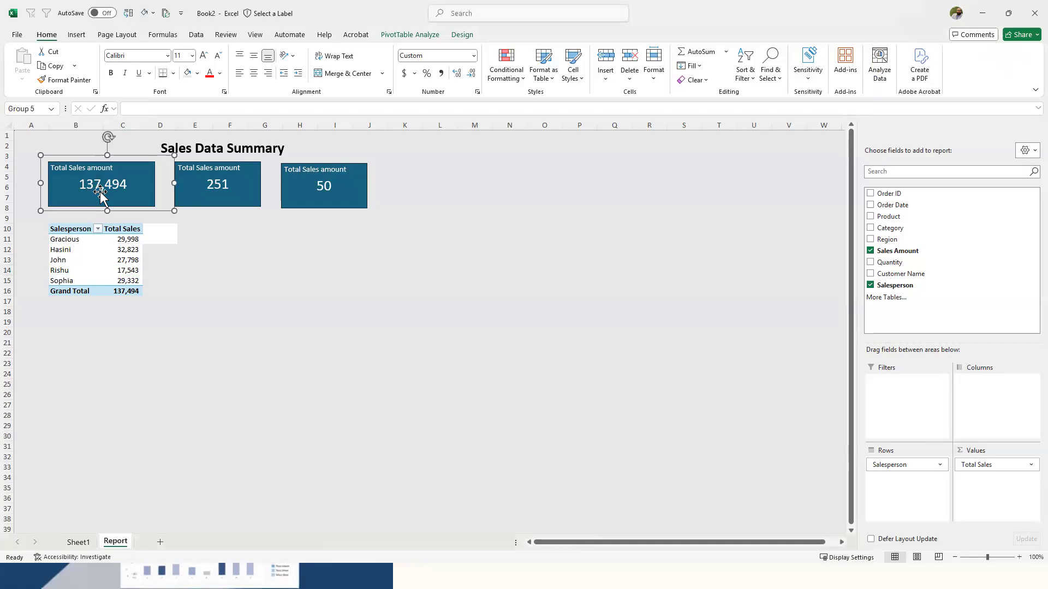
left_click(101, 187)
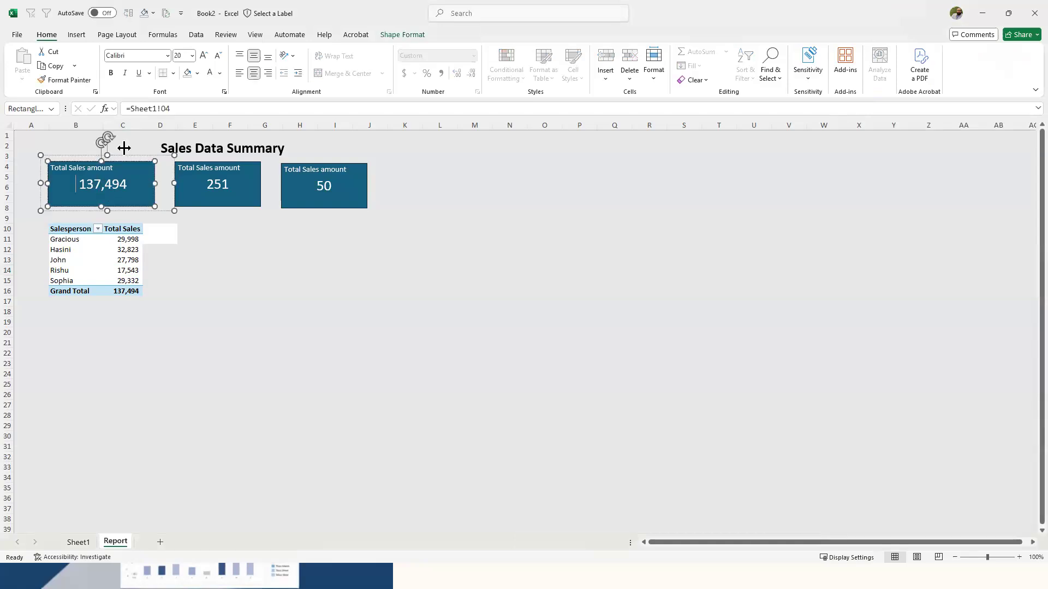
left_click(182, 104)
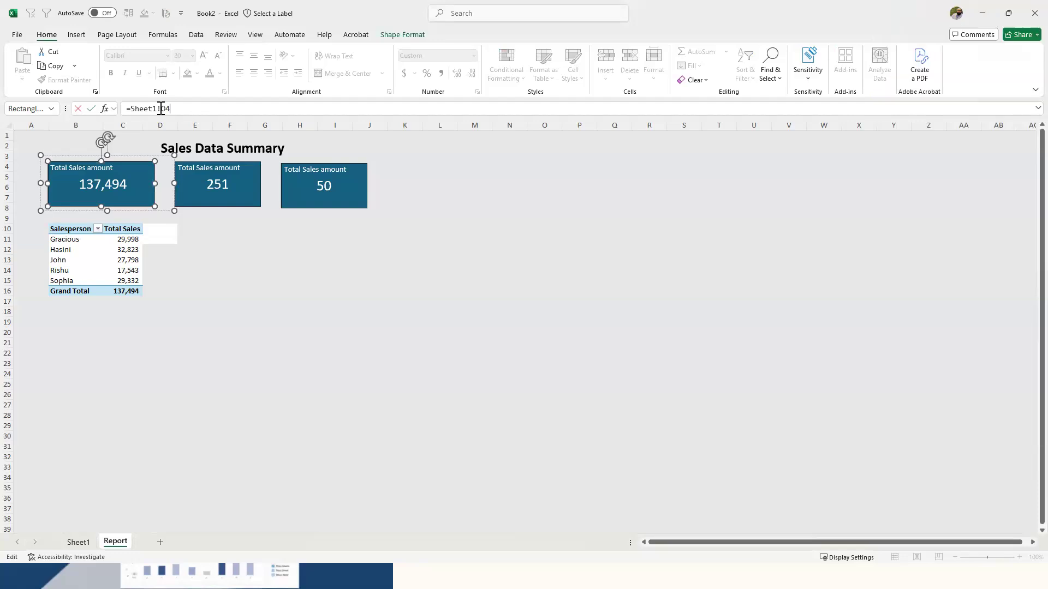
left_click_drag(190, 108, 122, 107)
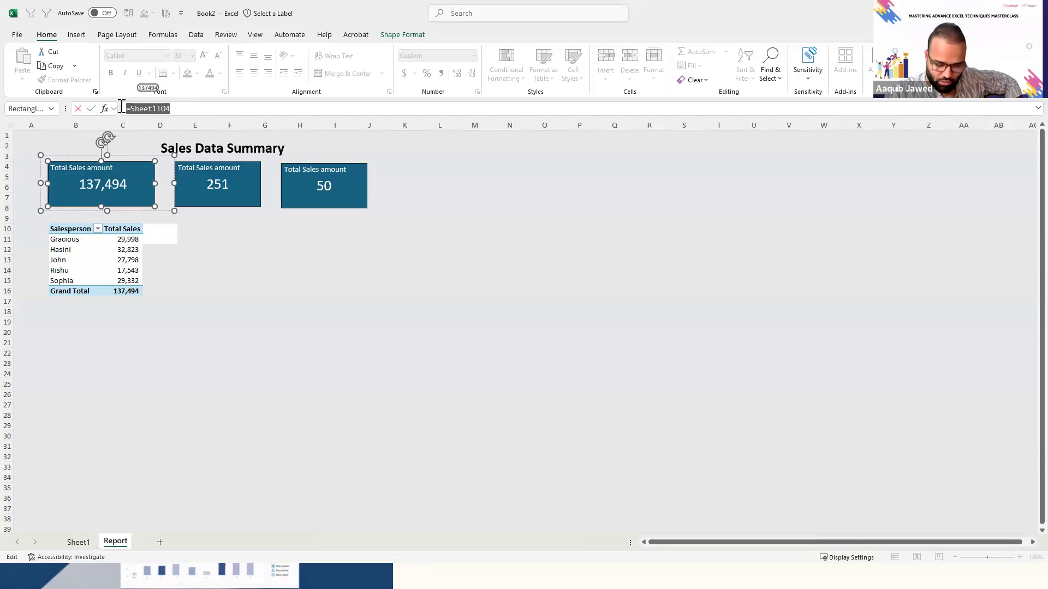
type("=")
key("BackSpace")
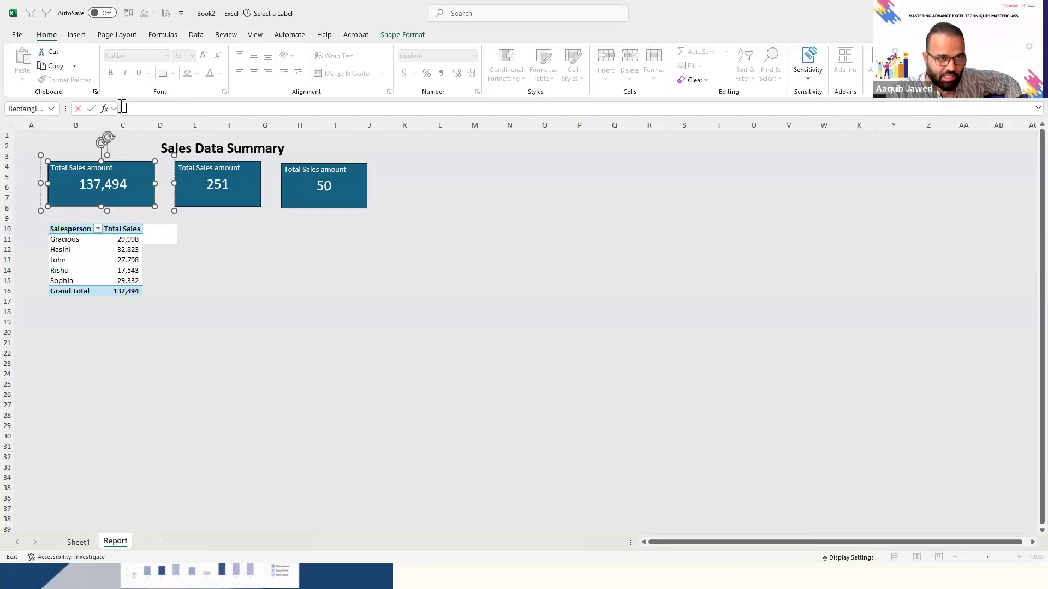
type("=")
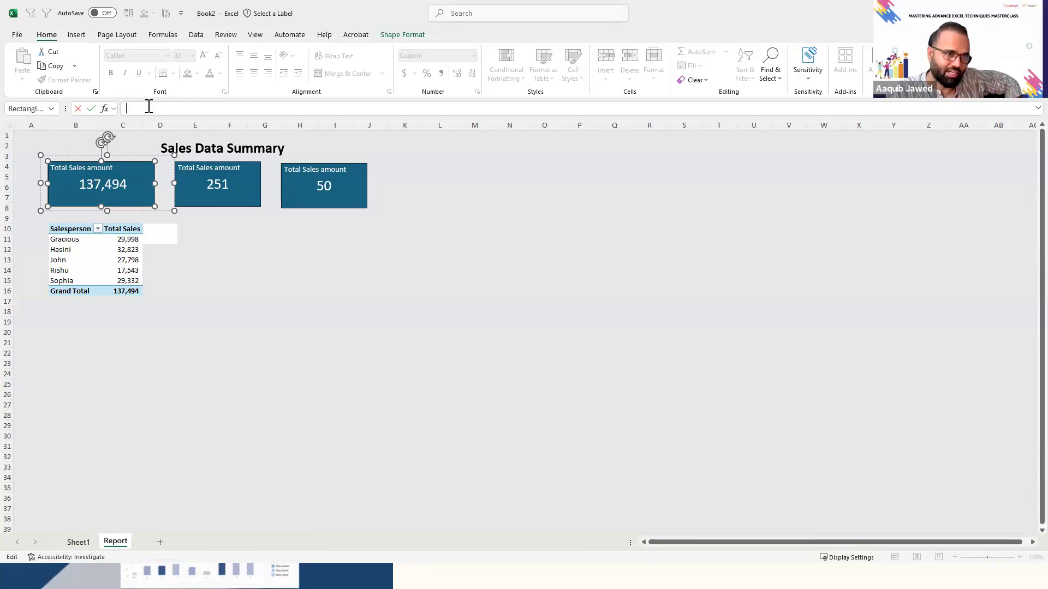
left_click(239, 306)
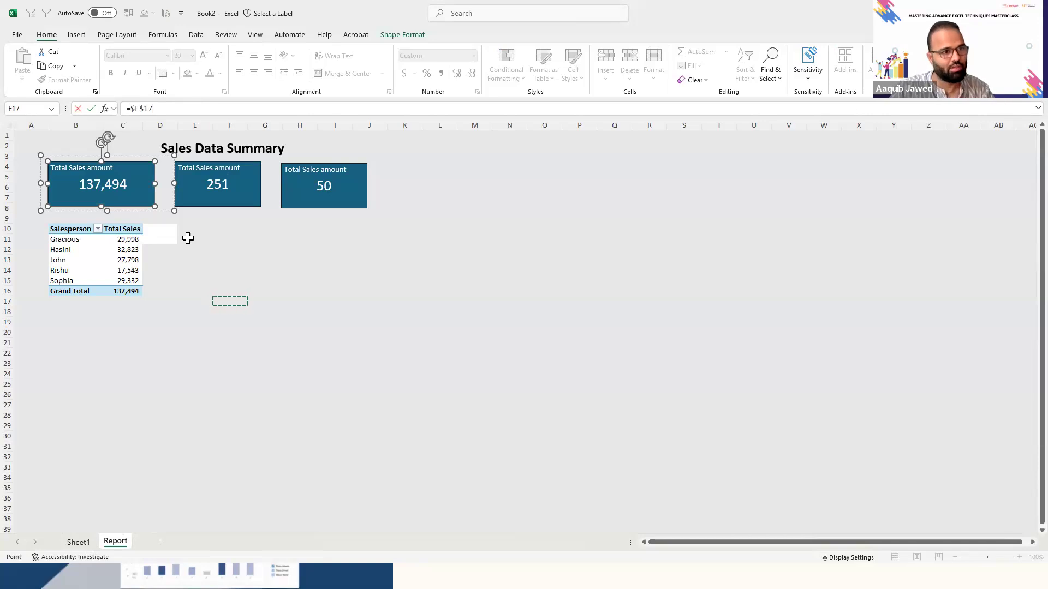
key("Escape")
key("Escape")
- Duplicate the third KPI card and place the copy over columns Q to S, level with the other cards
left_click(329, 165)
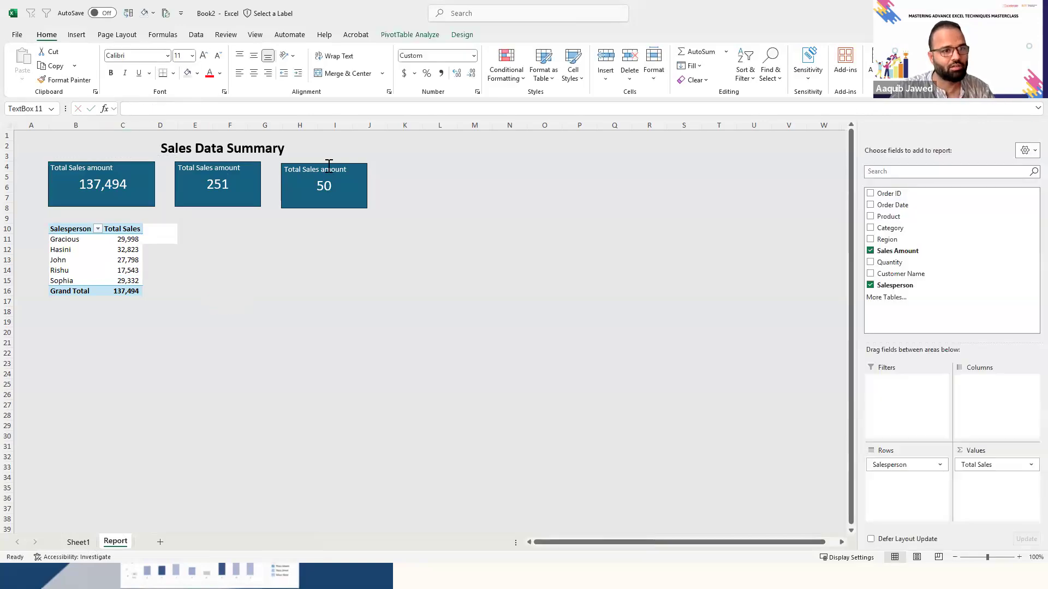
key("ctrl+c")
key("ctrl+v")
left_click_drag(311, 159, 627, 168)
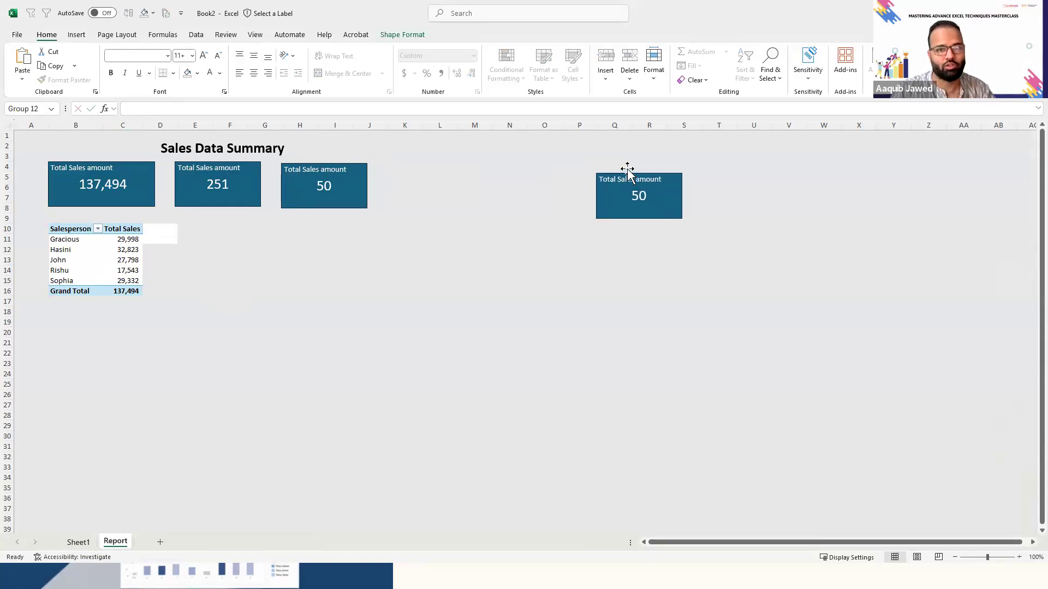
- Remove the cell link from the copied KPI card's number box and delete its remaining number
left_click(635, 197)
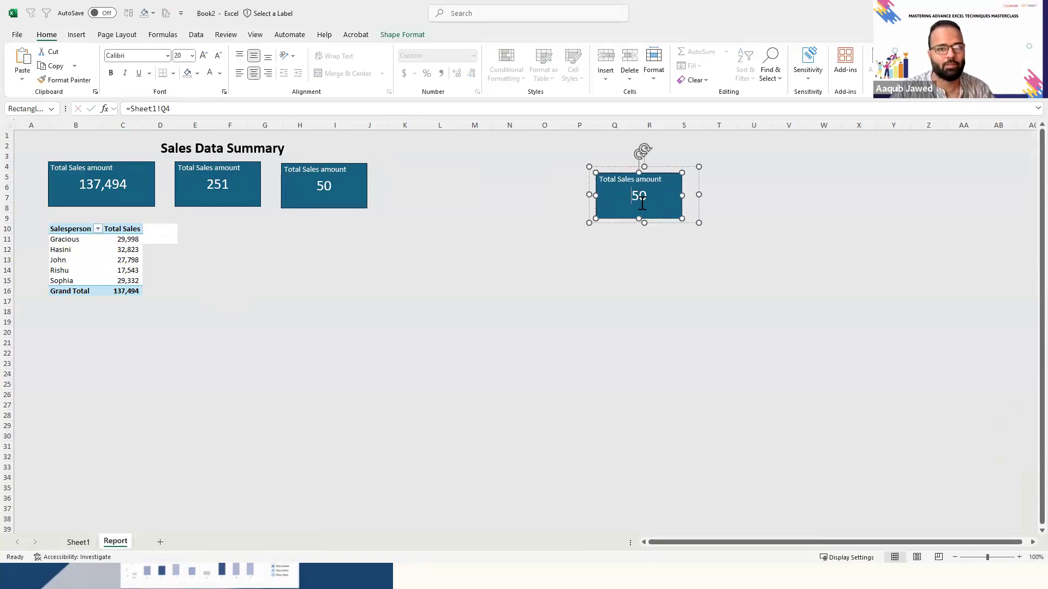
left_click(189, 109)
key("BackSpace")
key("BackSpace")
key("BackSpace")
key("BackSpace")
key("BackSpace")
key("BackSpace")
key("BackSpace")
key("BackSpace")
key("BackSpace")
key("BackSpace")
key("Return")
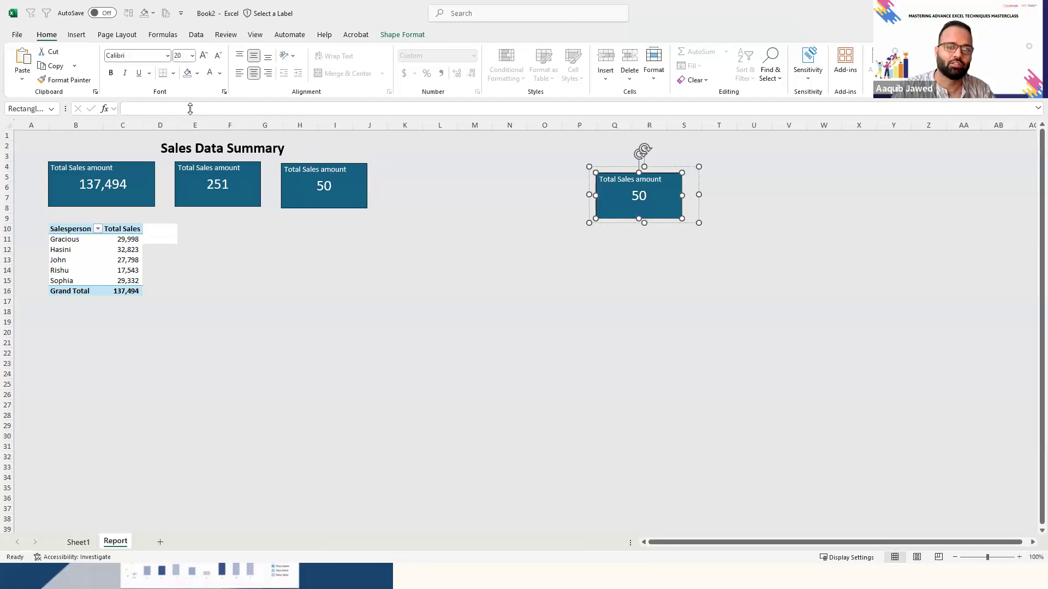
left_click(540, 403)
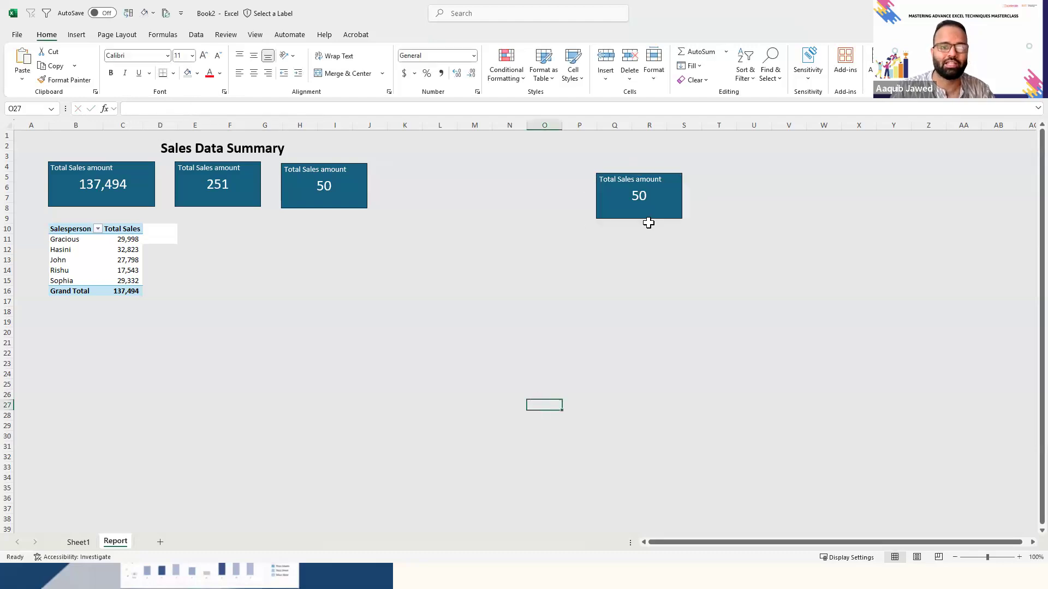
left_click(639, 195)
double_click(640, 196)
key("Delete")
left_click(644, 301)
- Link the copied card's empty number box to the Sum of Quantity value with =Sheet1!P4
left_click(644, 201)
left_click(634, 198)
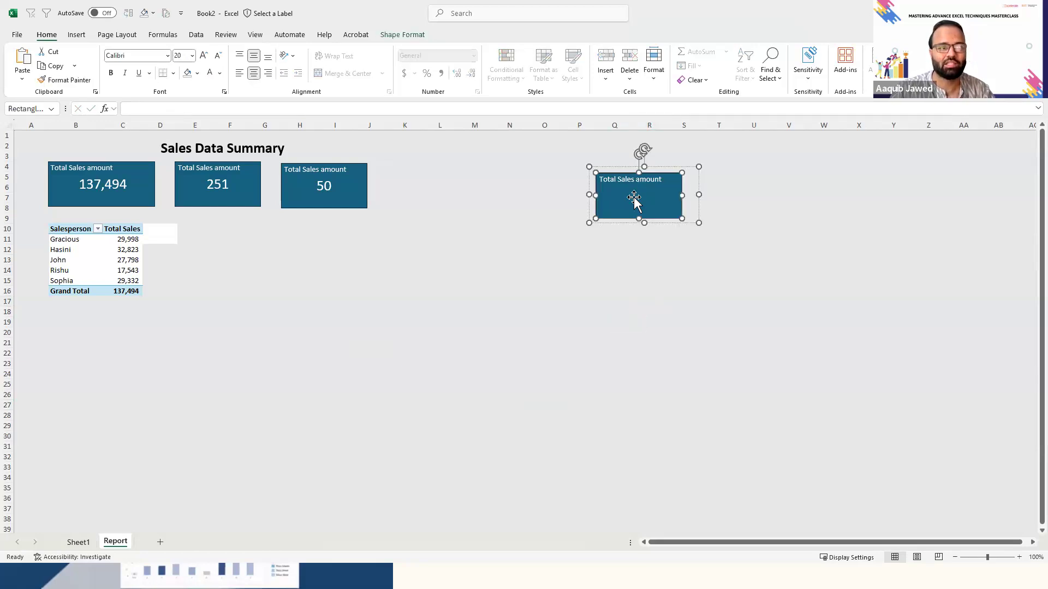
left_click(165, 109)
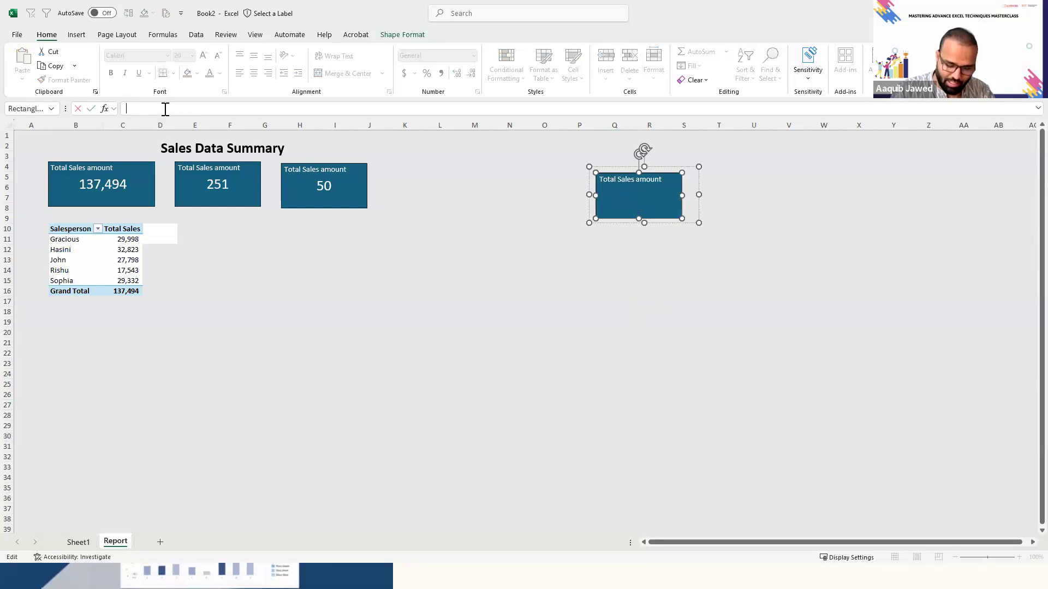
type("=")
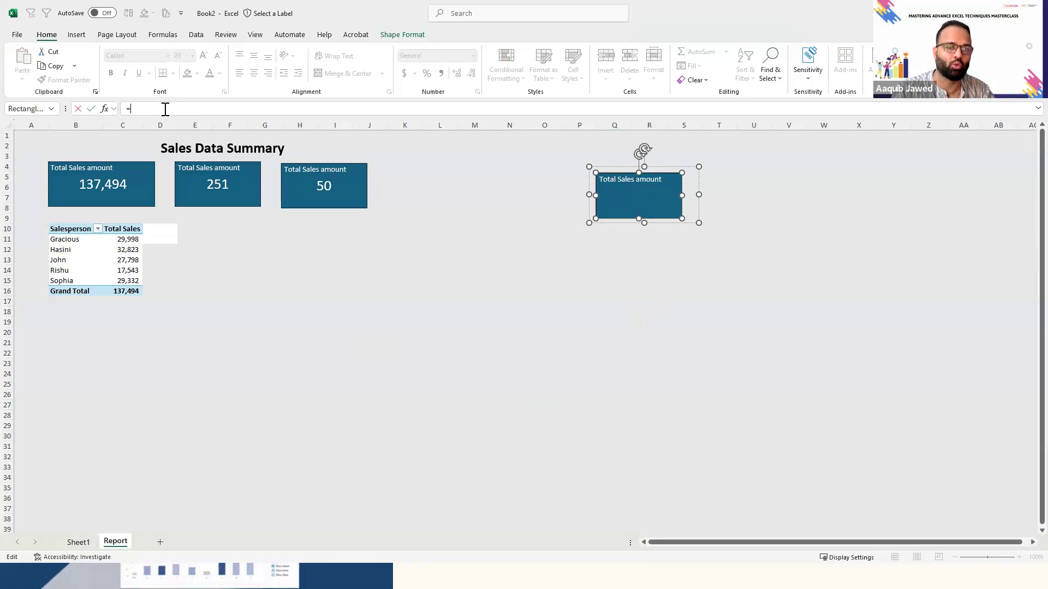
left_click(78, 542)
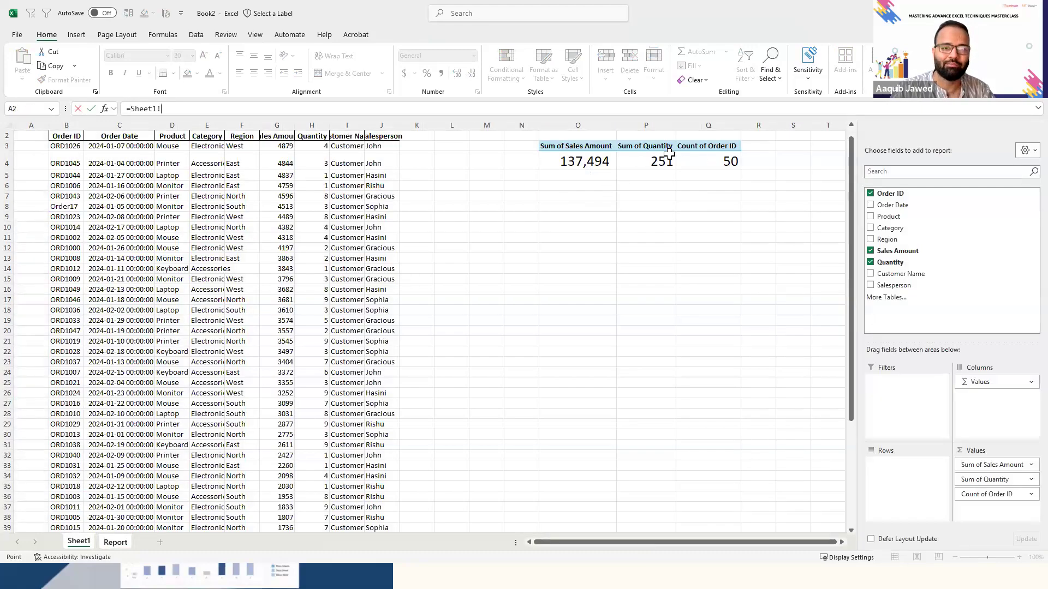
left_click(653, 161)
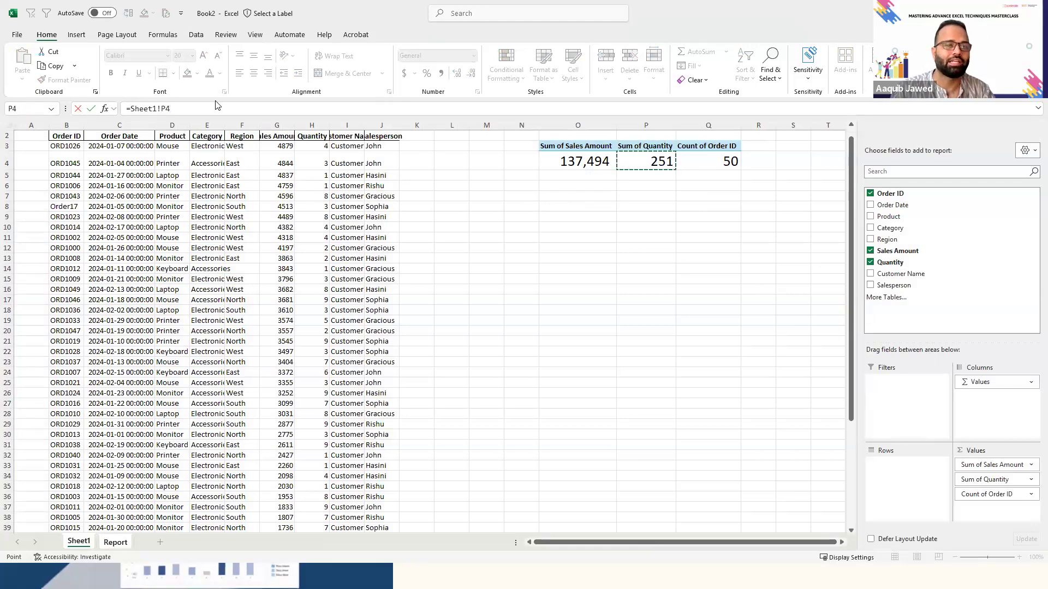
key("Return")
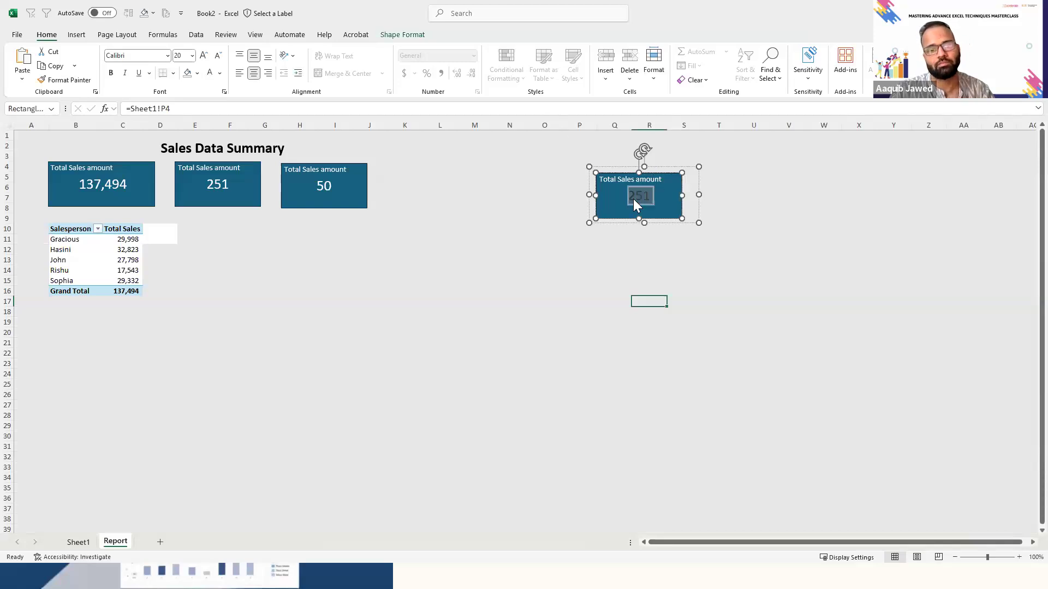
- Set the font colour of the copied KPI card's linked number to white
left_click(211, 73)
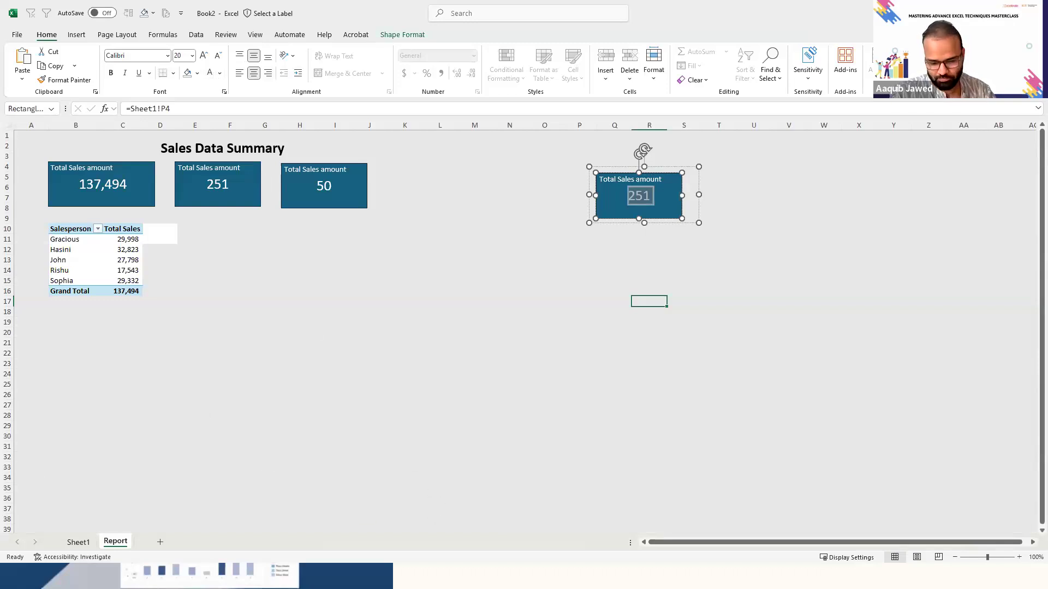
key("alt+Tab")
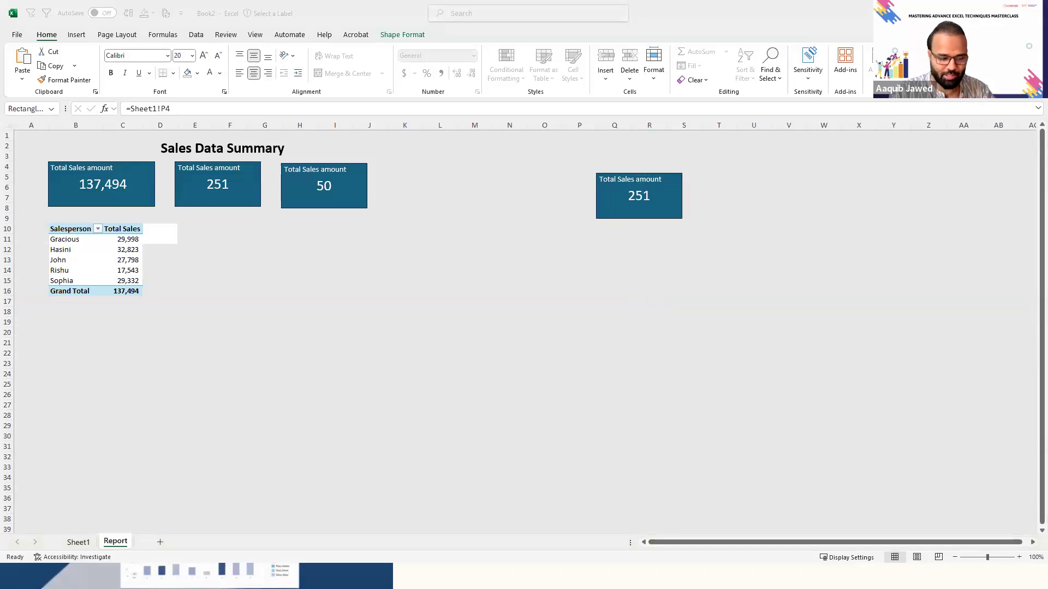
left_click(635, 197)
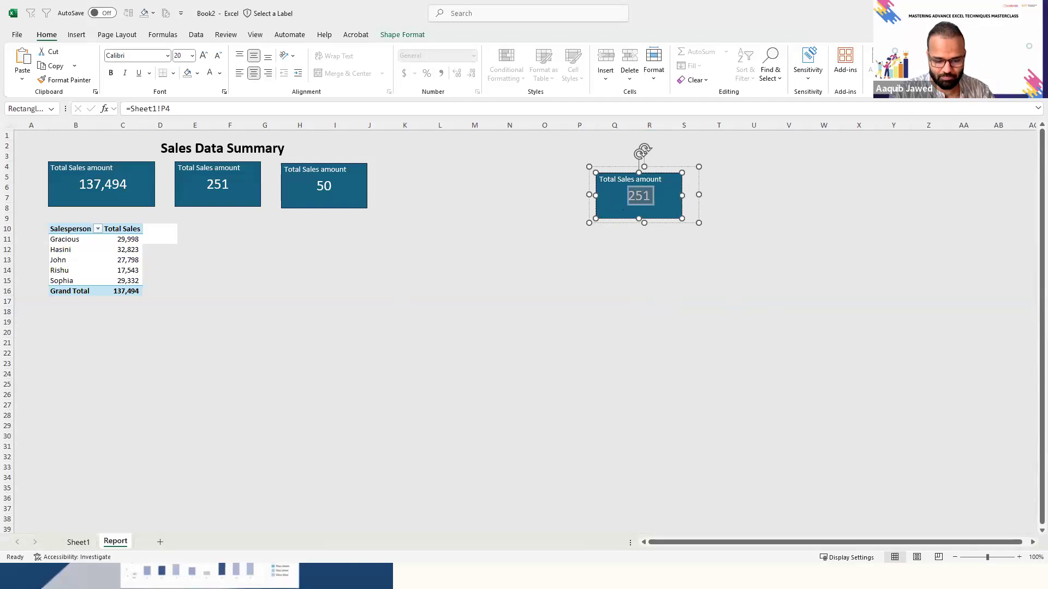
- Change the third KPI card's label to "Count of order" and the second card's label to "Total quantity sold"
left_click(352, 179)
left_click(329, 174)
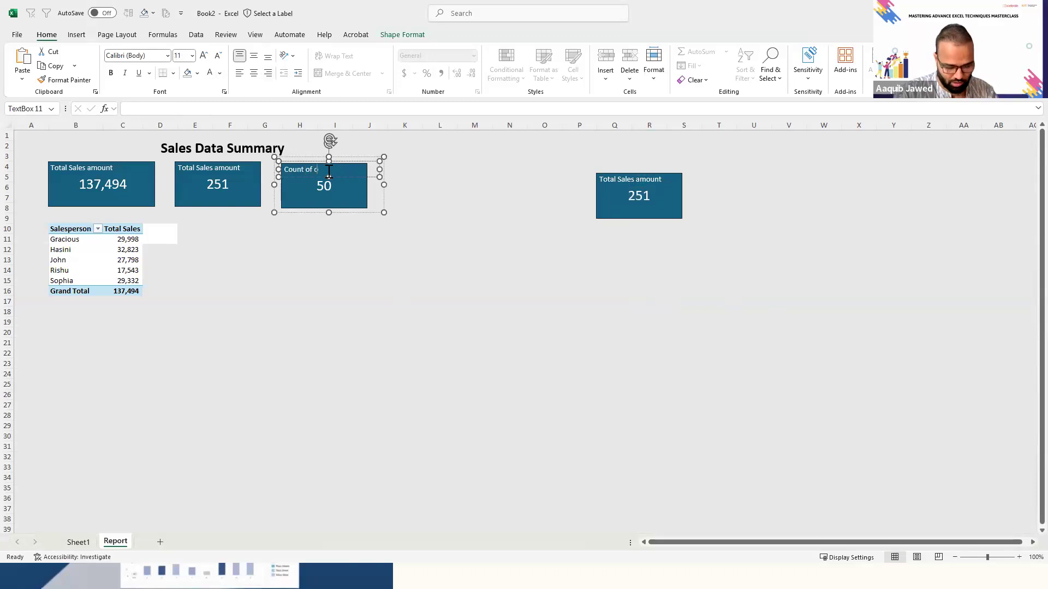
left_click(209, 171)
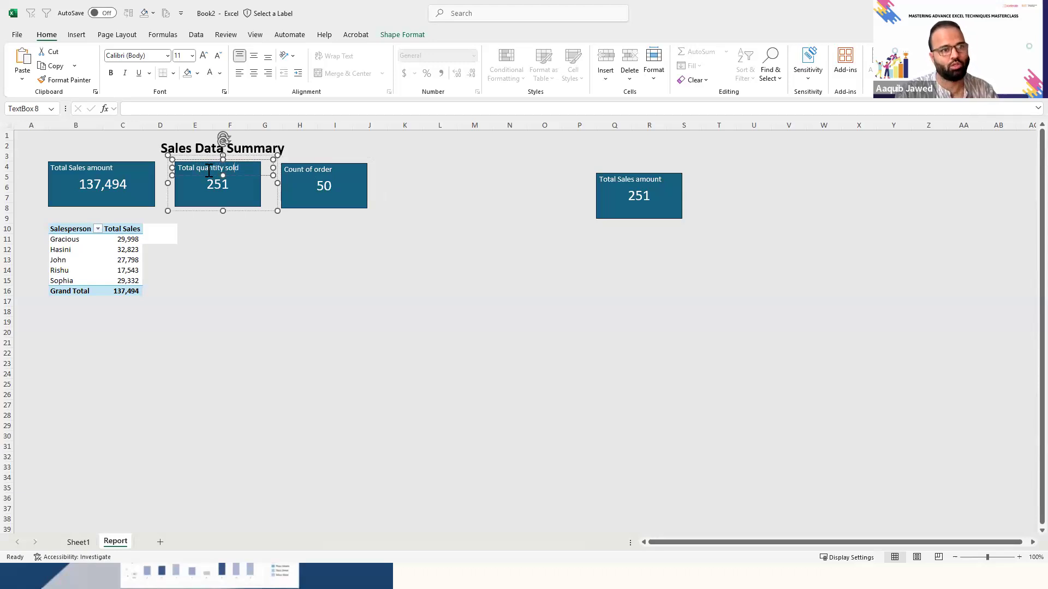
left_click(199, 312)
left_click(102, 242)
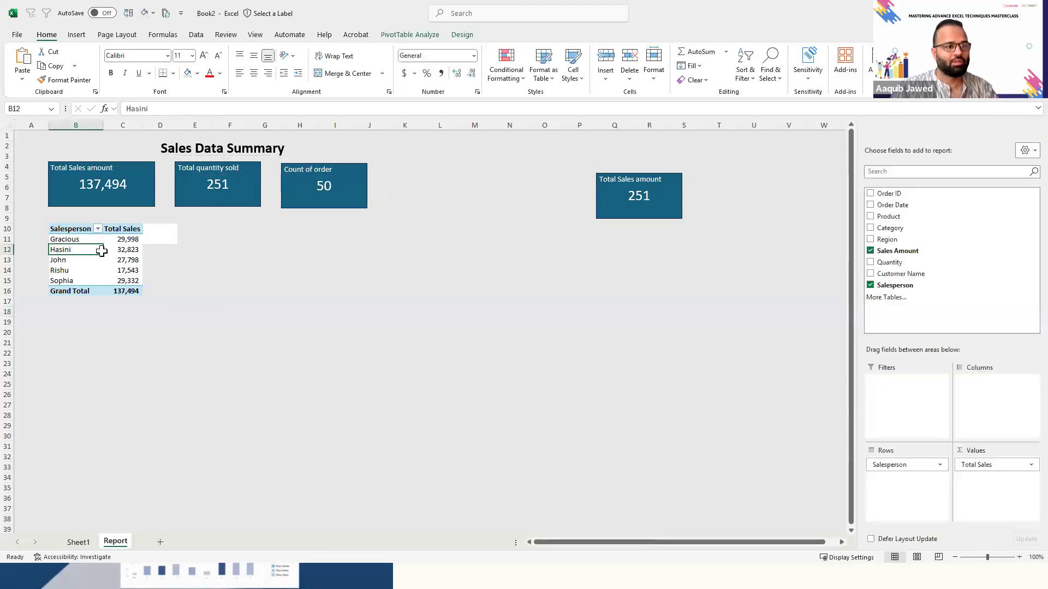
key("Up")
key("ctrl+shift+Right")
key("ctrl+shift+Down")
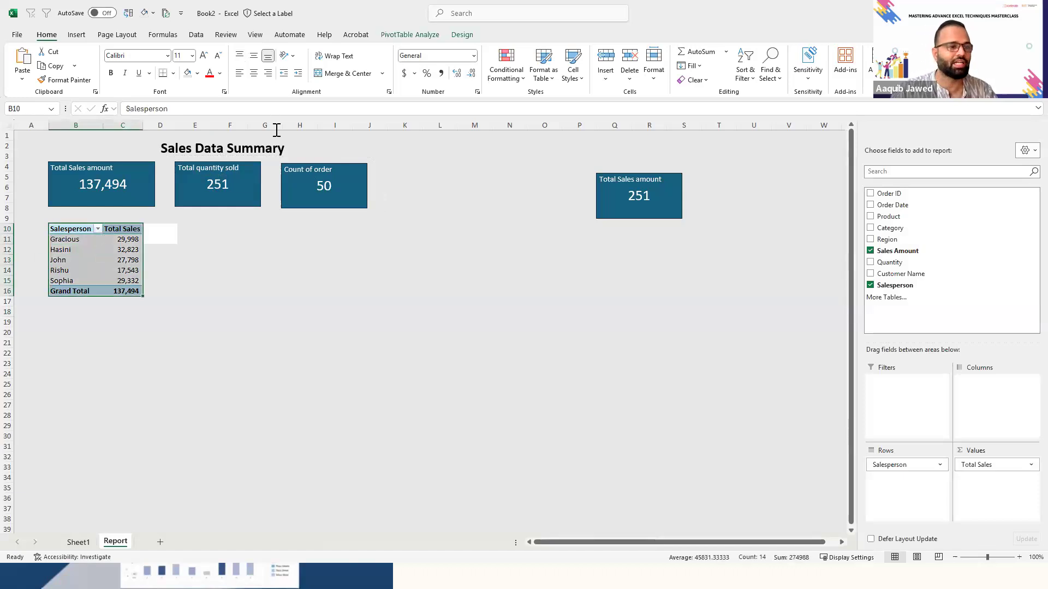
- Copy the whole Salesperson PivotTable at B10 and paste the copy at E10 beside it
left_click(123, 250)
key("Up")
key("Up")
key("Left")
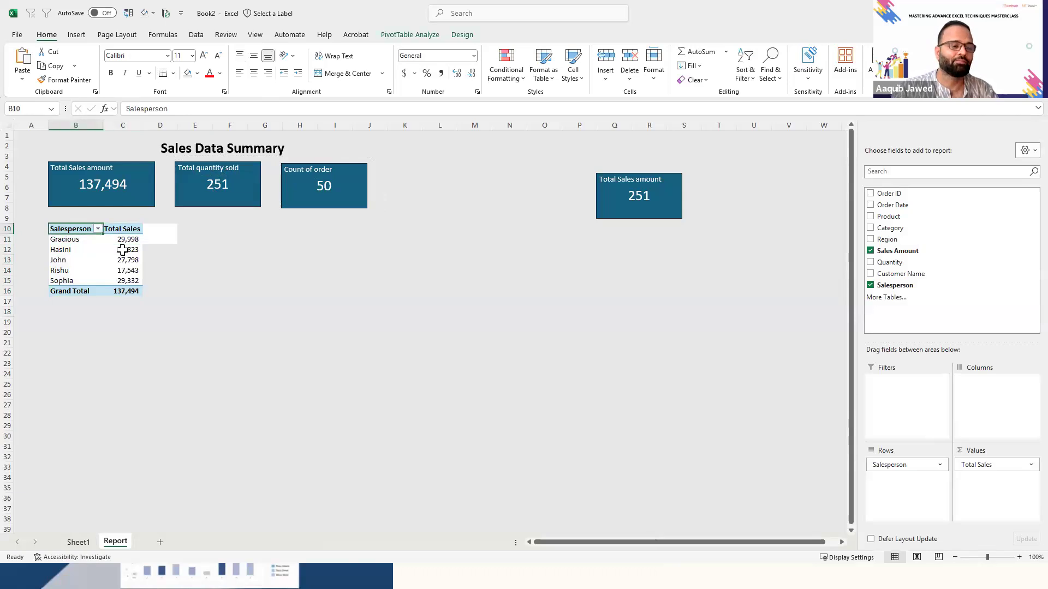
key("ctrl+shift+Right")
key("ctrl+shift+Down")
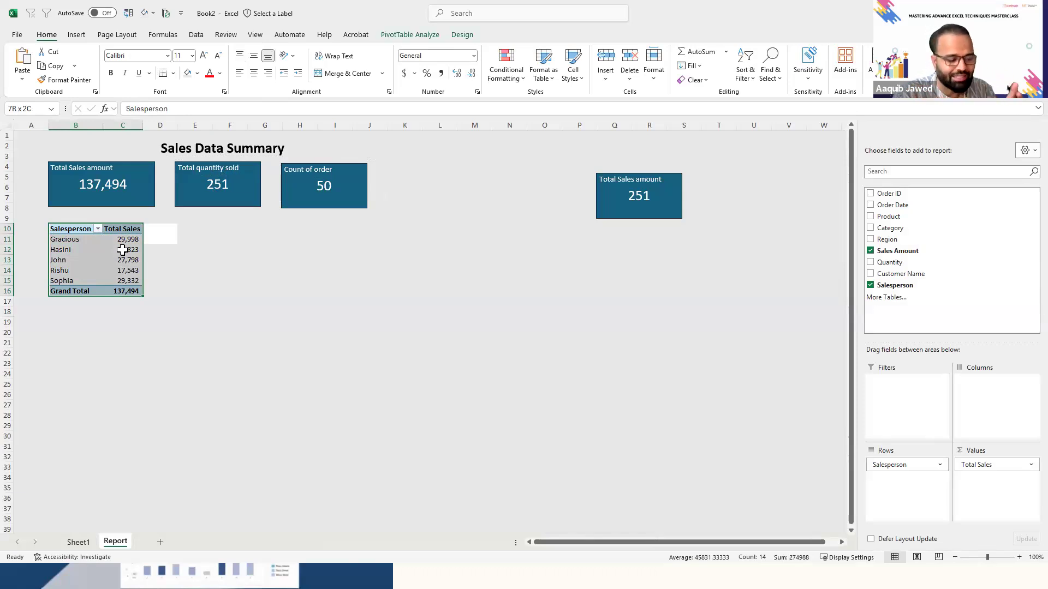
key("ctrl+c")
key("Right")
key("Right")
key("Right")
key("ctrl+v")
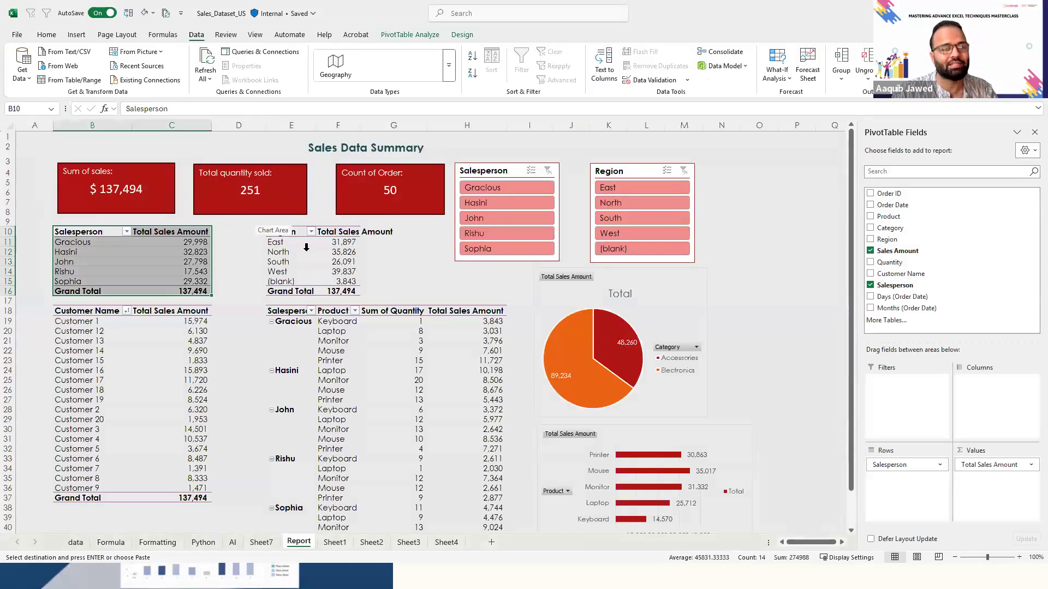
left_click(316, 245)
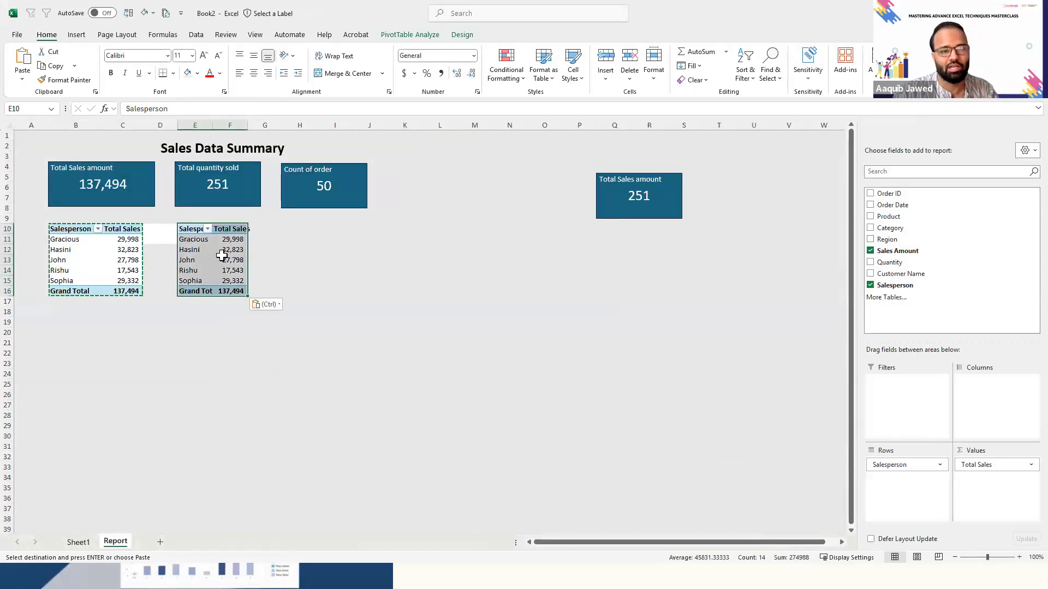
- Replace Salesperson with Region in the rows of the copied PivotTable at E10
left_click(221, 257)
key("Escape")
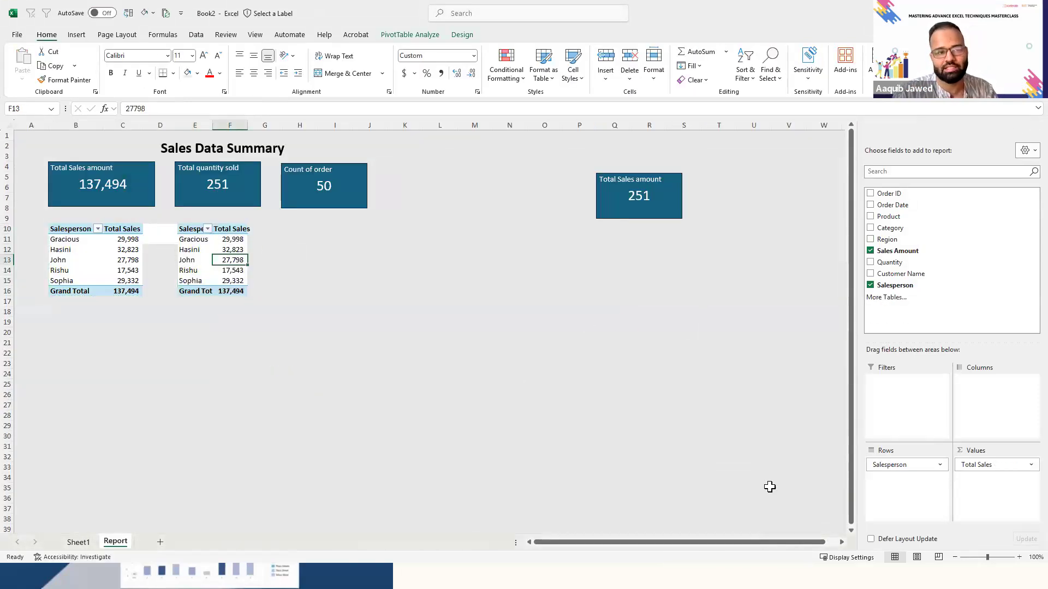
left_click_drag(927, 466, 709, 438)
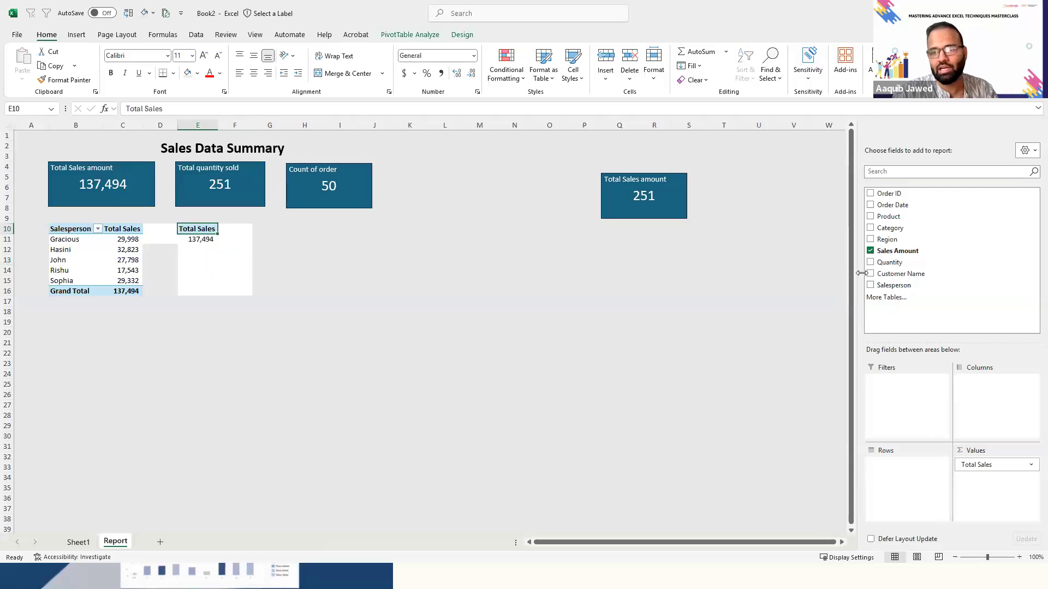
left_click_drag(903, 241, 909, 475)
left_click(213, 290)
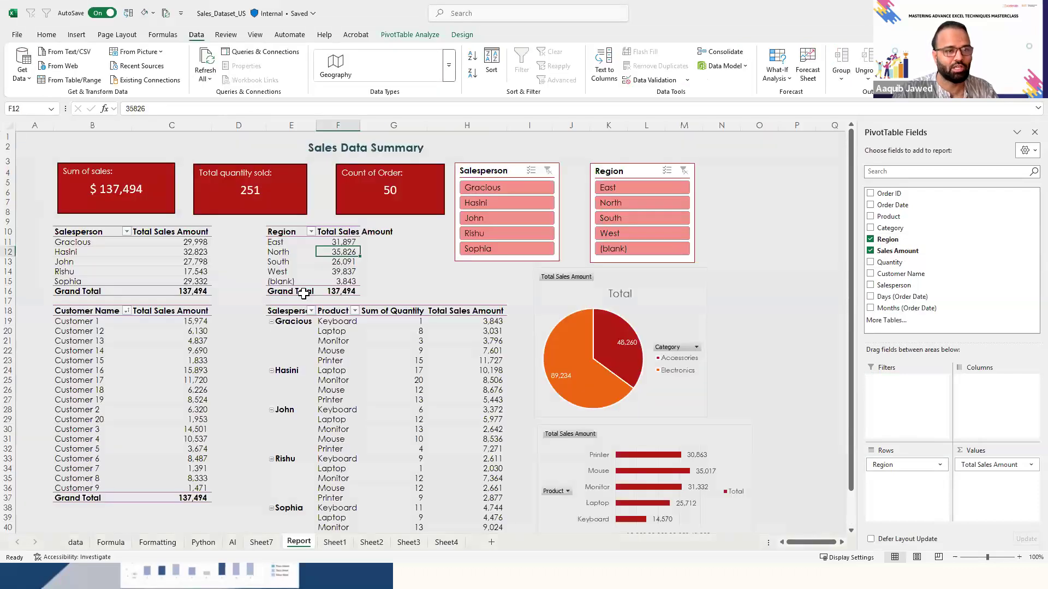
- Check the extent of the Customer Name PivotTable on the Report sheet of the Sales_Dataset_US workbook
left_click(88, 314)
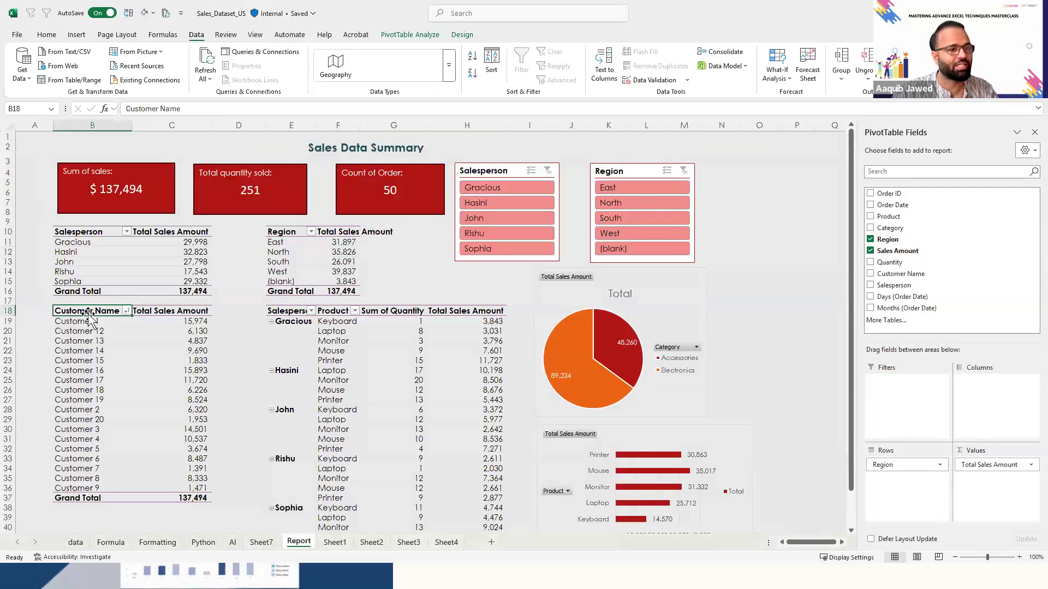
key("ctrl+shift+Right")
key("ctrl+shift+Down")
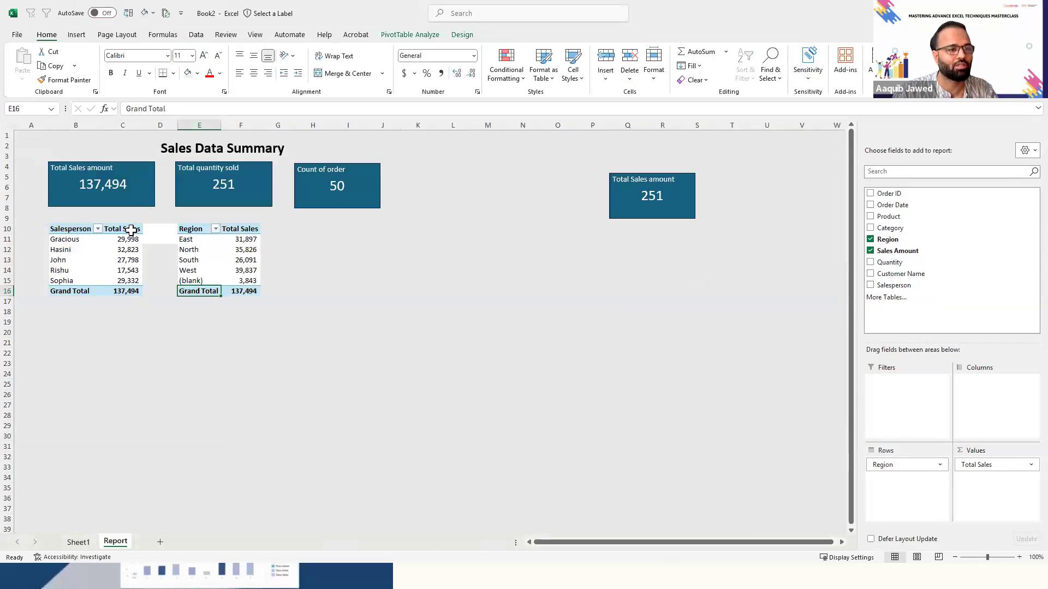
- In the Book2 workbook, copy the Salesperson PivotTable and paste it at B18 below the original
left_click(131, 229)
key("Left")
key("ctrl+shift+Right")
key("ctrl+shift+Down")
key("ctrl+c")
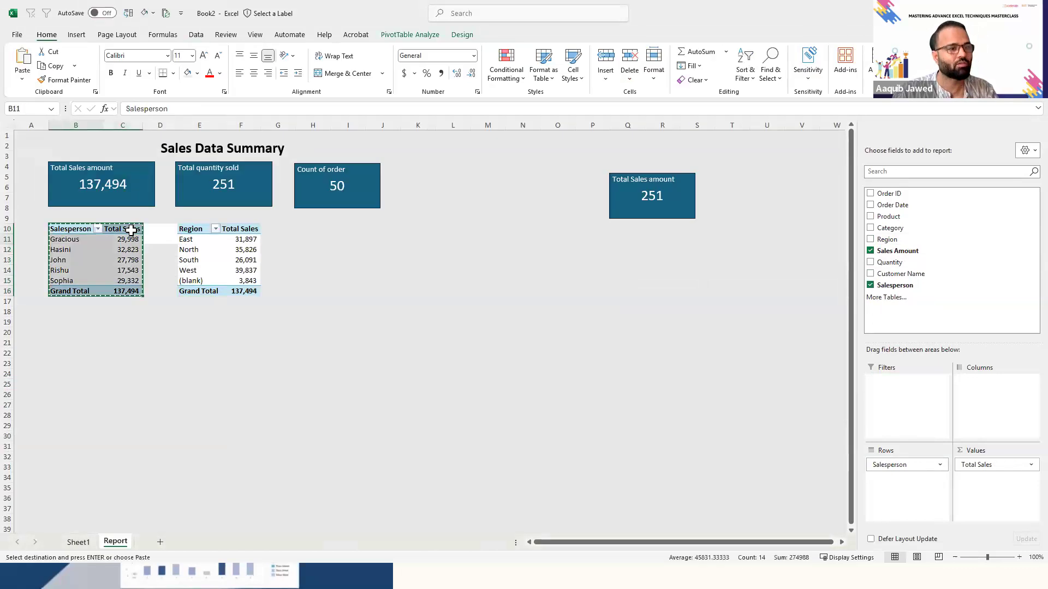
key("Down")
key("Down")
key("Down")
key("Down")
key("Down")
key("Down")
key("Down")
key("Down")
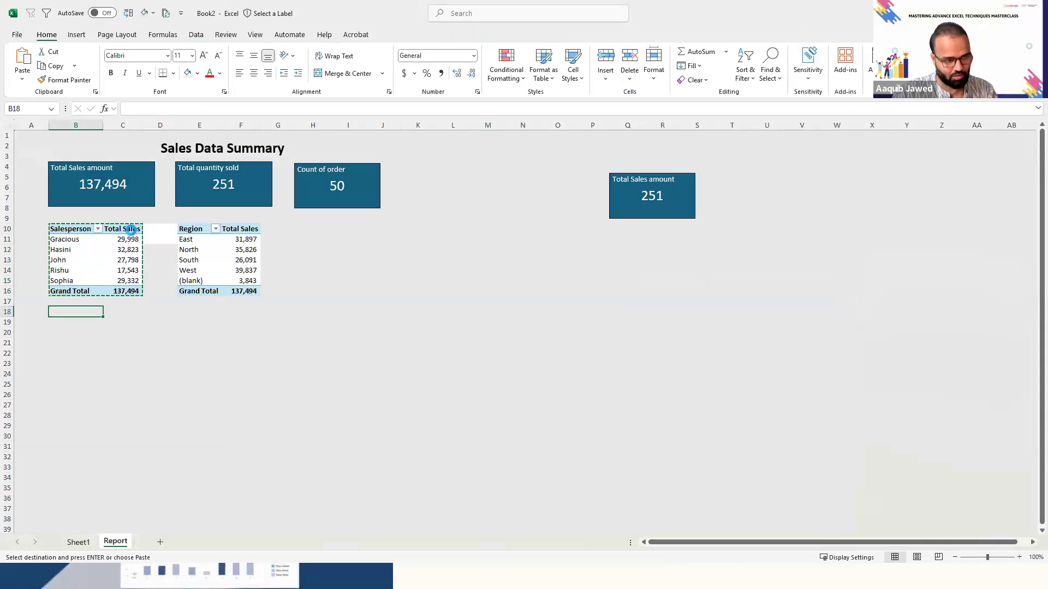
key("ctrl+v")
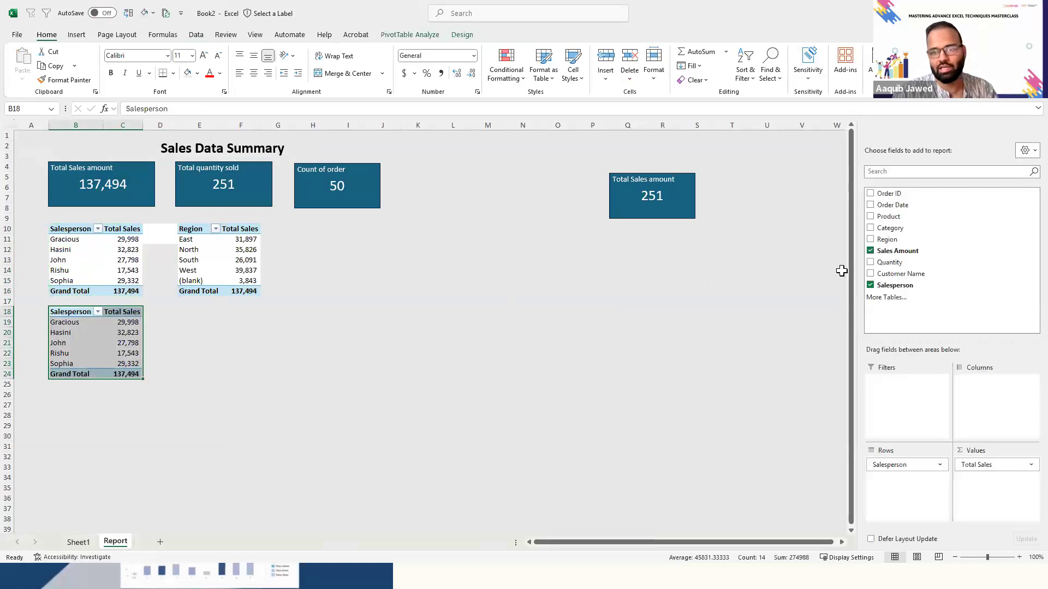
- Replace Salesperson with Customer Name in the rows of the PivotTable at B18
left_click(870, 285)
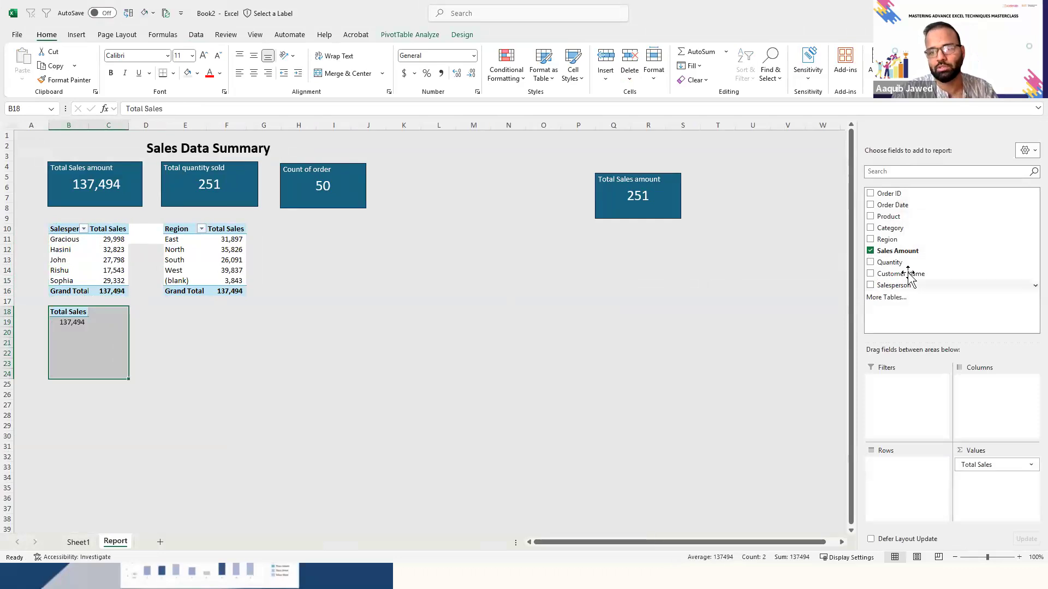
left_click_drag(902, 273, 888, 480)
key("alt+Tab")
key("alt+Tab")
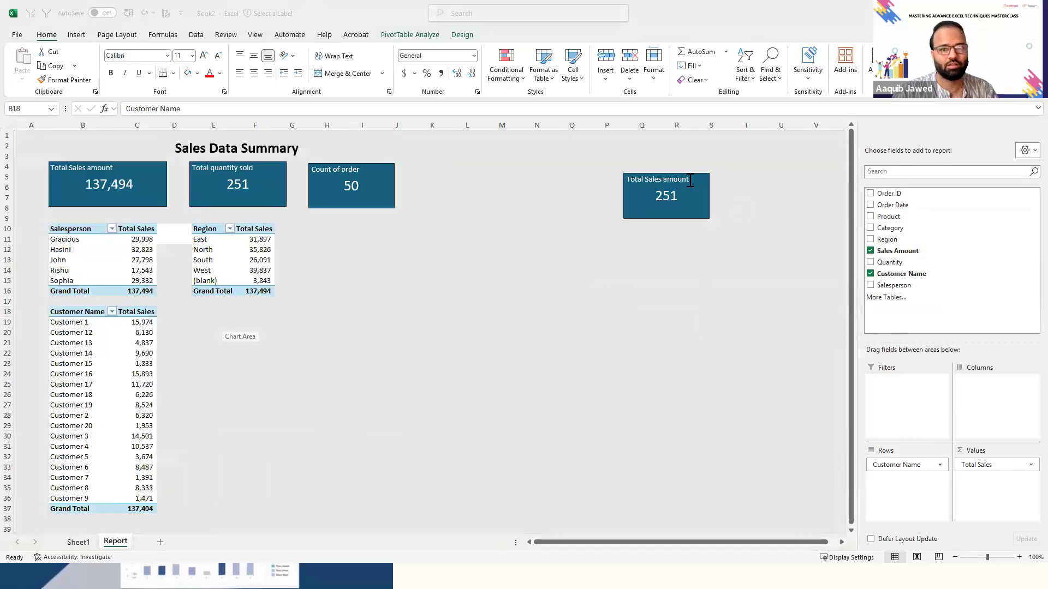
- Delete the spare "Total Sales amount" KPI card standing apart from the other three cards
left_click(669, 174)
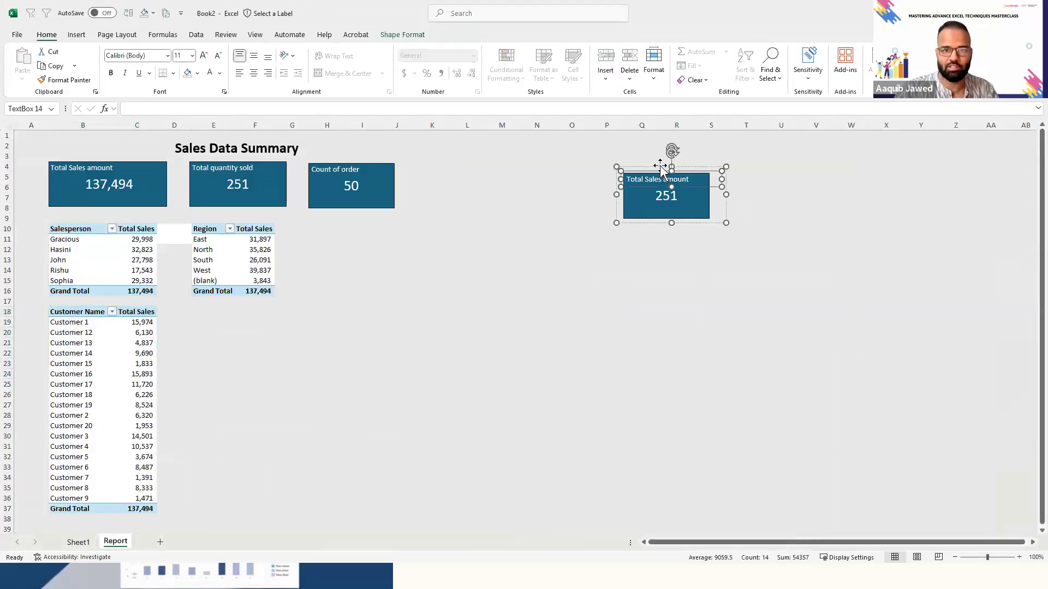
left_click(660, 165)
key("Delete")
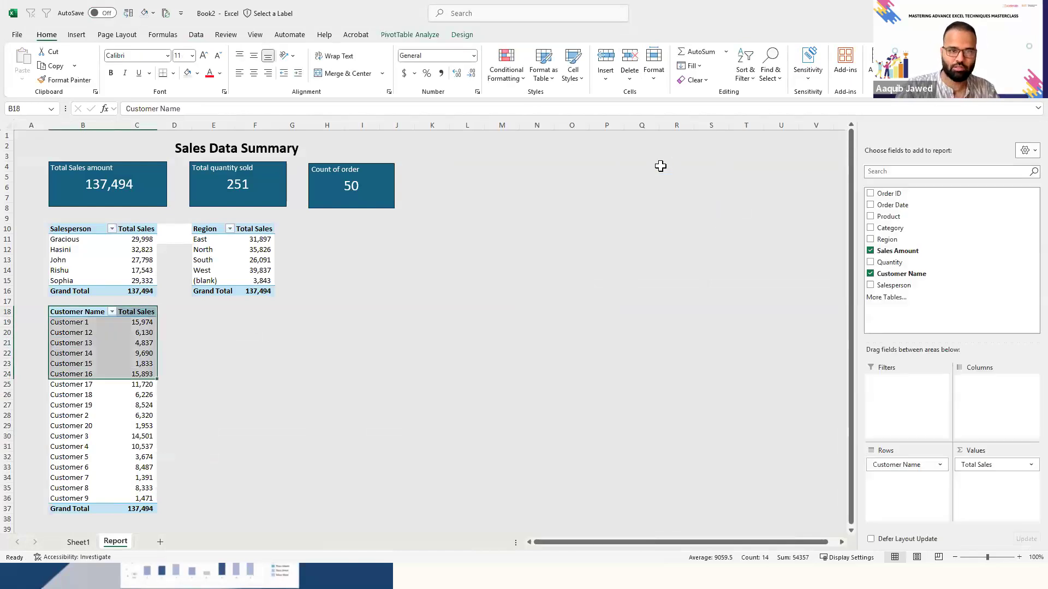
left_click(117, 385)
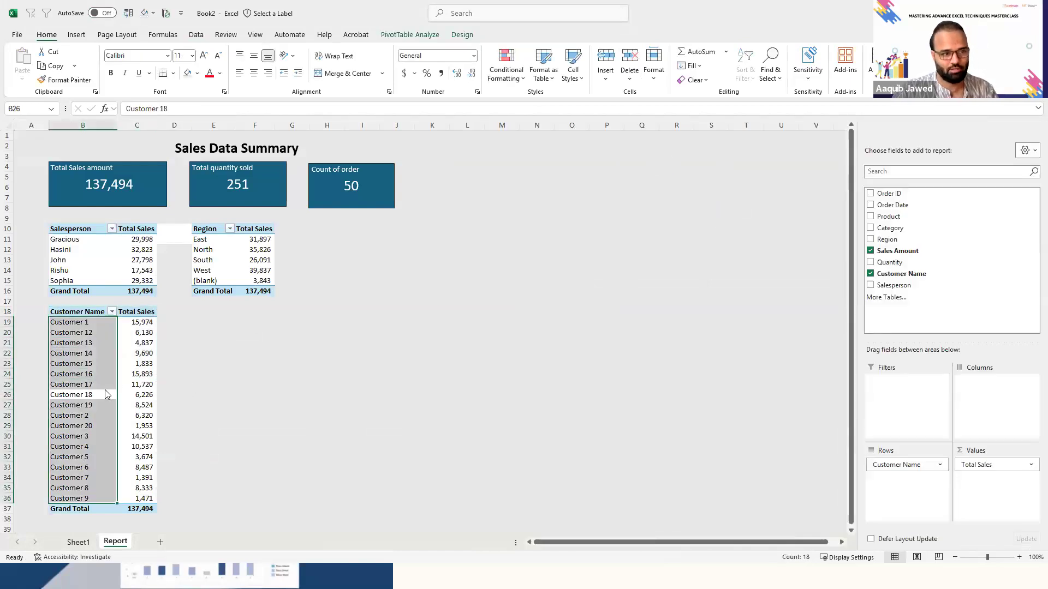
- Examine the fields and layout of the Salesperson and Product PivotTable in the Sales_Dataset_US report
key("alt+Tab")
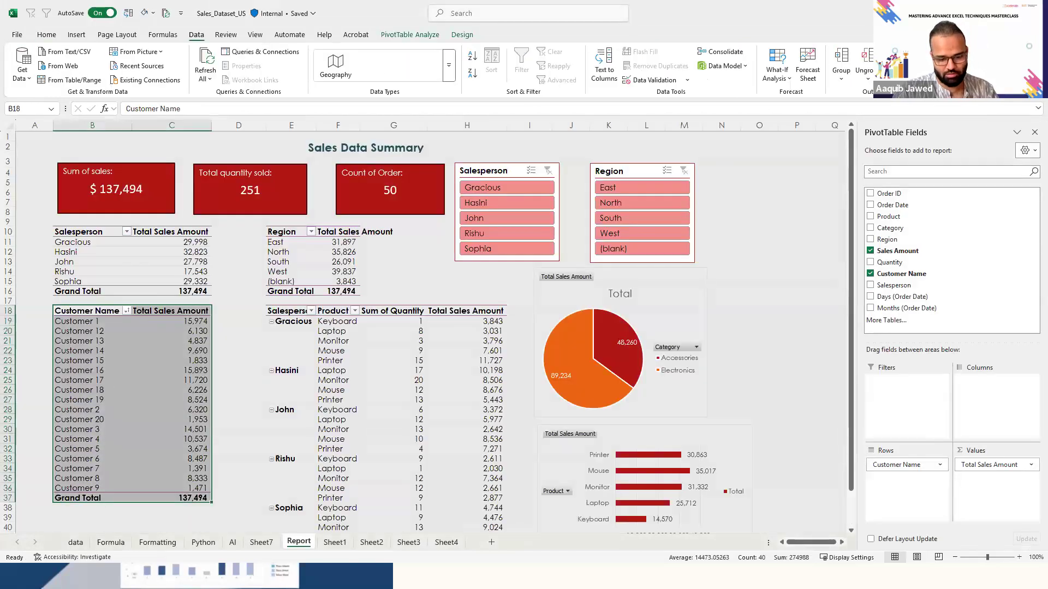
left_click(335, 331)
key("Left")
key("Up")
key("Up")
key("ctrl+shift+Right")
key("ctrl+shift+Down")
key("shift+Down")
key("shift+Down")
key("shift+Down")
key("shift+Down")
key("shift+Down")
key("shift+Down")
key("shift+Down")
key("shift+Down")
key("shift+Down")
key("shift+Down")
key("shift+Down")
key("shift+Down")
key("Down")
key("Down")
key("Down")
key("Down")
key("Right")
key("Up")
key("Up")
key("Up")
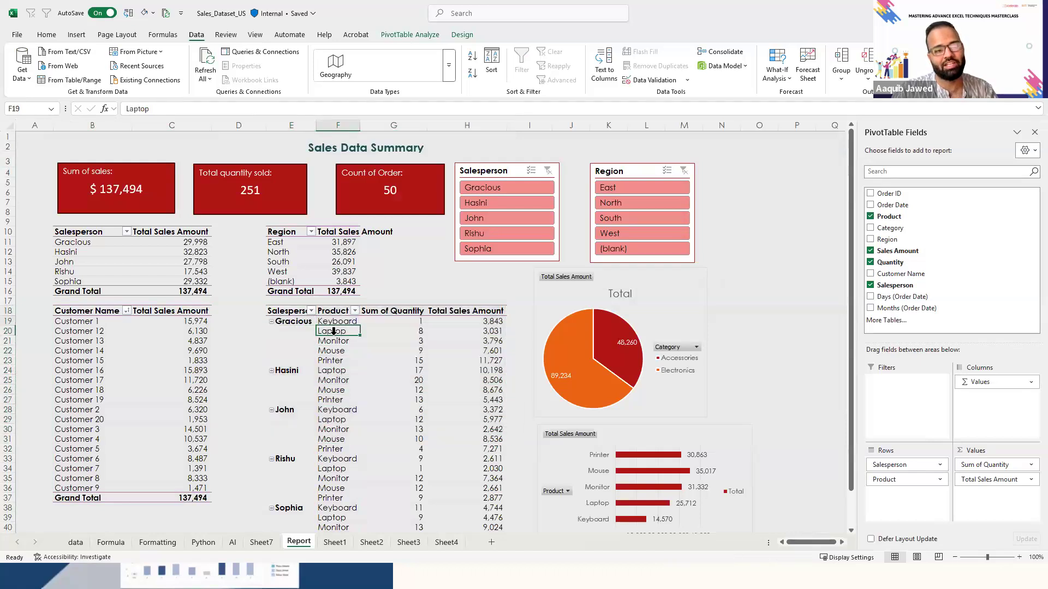
key("Left")
key("Up")
key("Right")
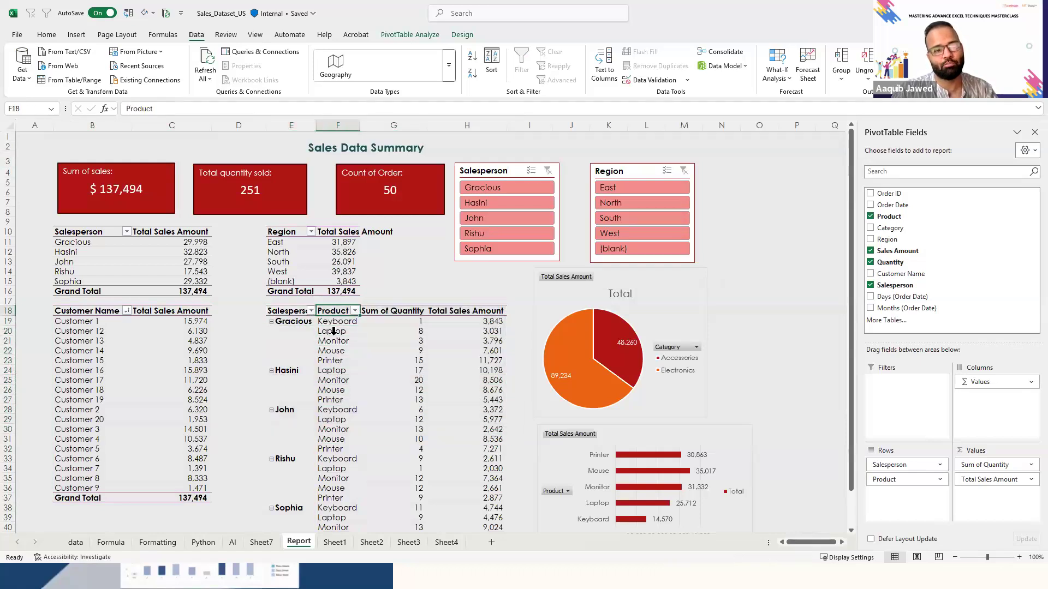
- Back in the Book2 workbook, copy the Customer Name PivotTable and paste it at E18
key("alt+Tab")
left_click(96, 317)
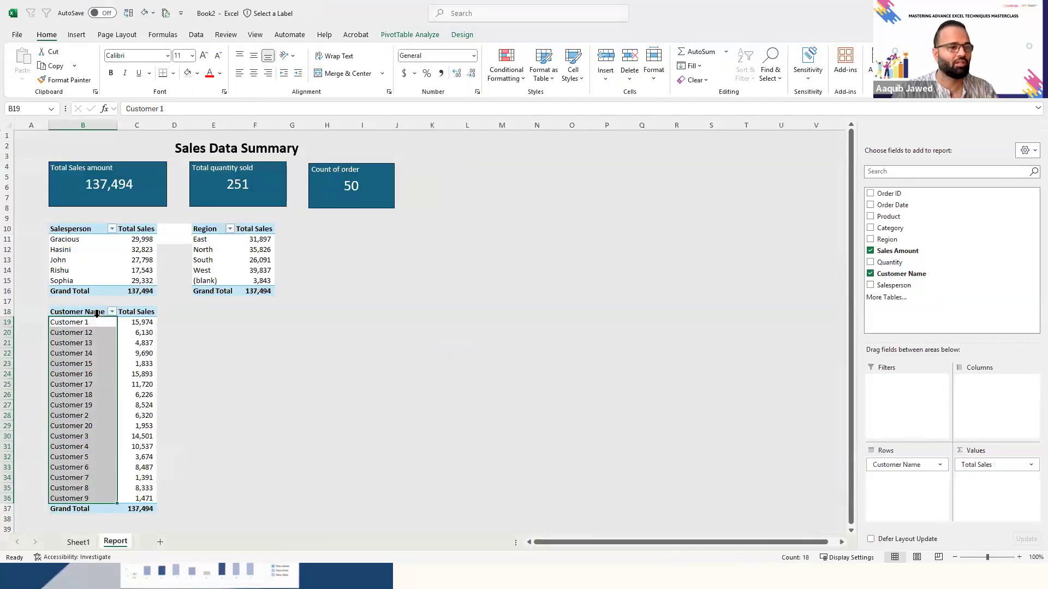
key("Up")
key("ctrl+a")
key("ctrl+c")
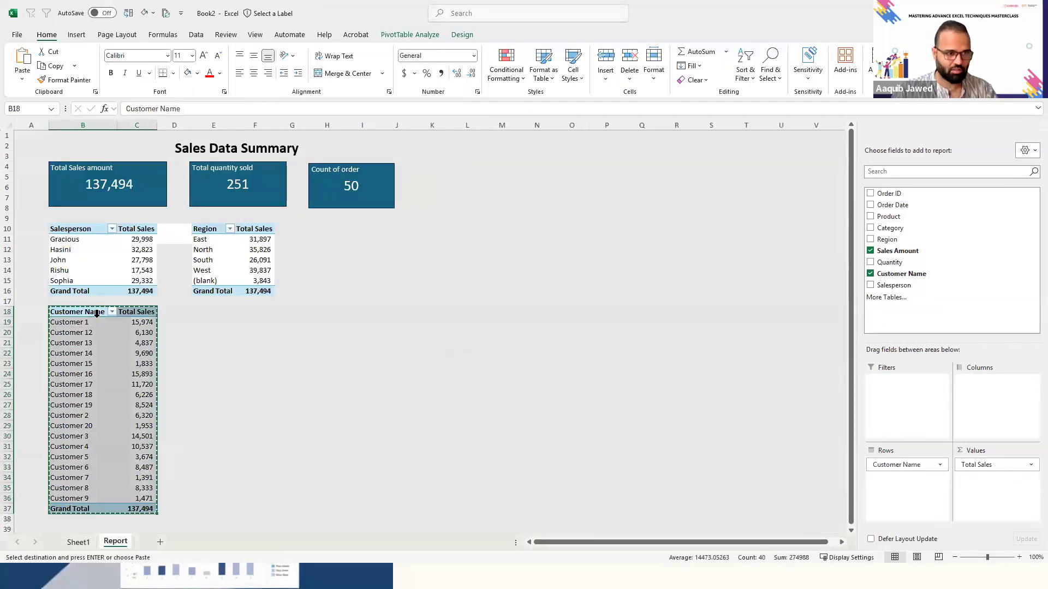
key("Right")
key("Right")
key("Right")
key("ctrl+v")
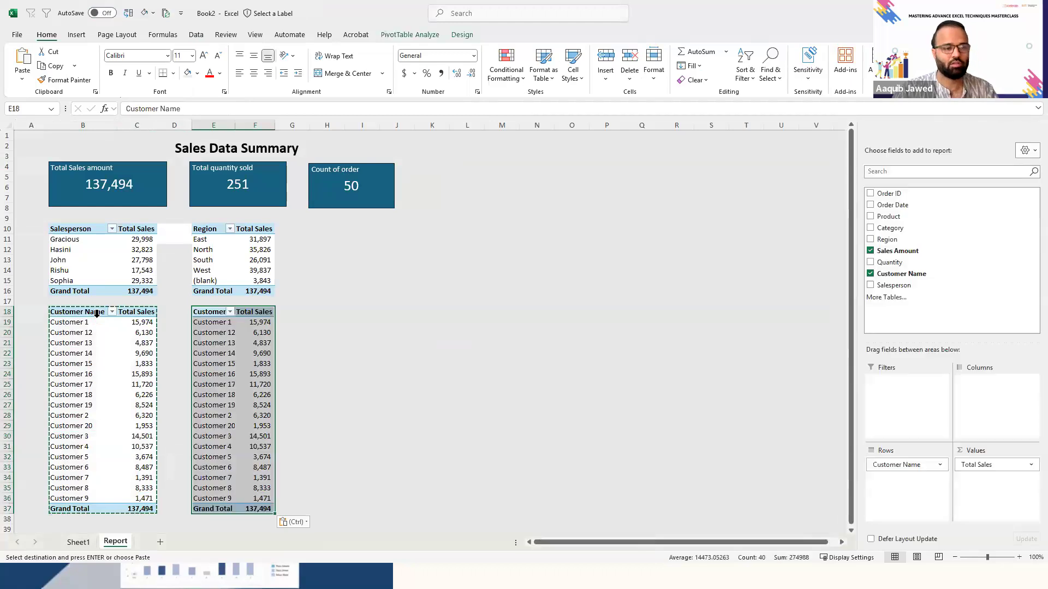
key("Escape")
- In the PivotTable at E18, replace Customer Name with Salesperson and Product rows, and add Sum of Quantity before Total Sales
key("Right")
key("Left")
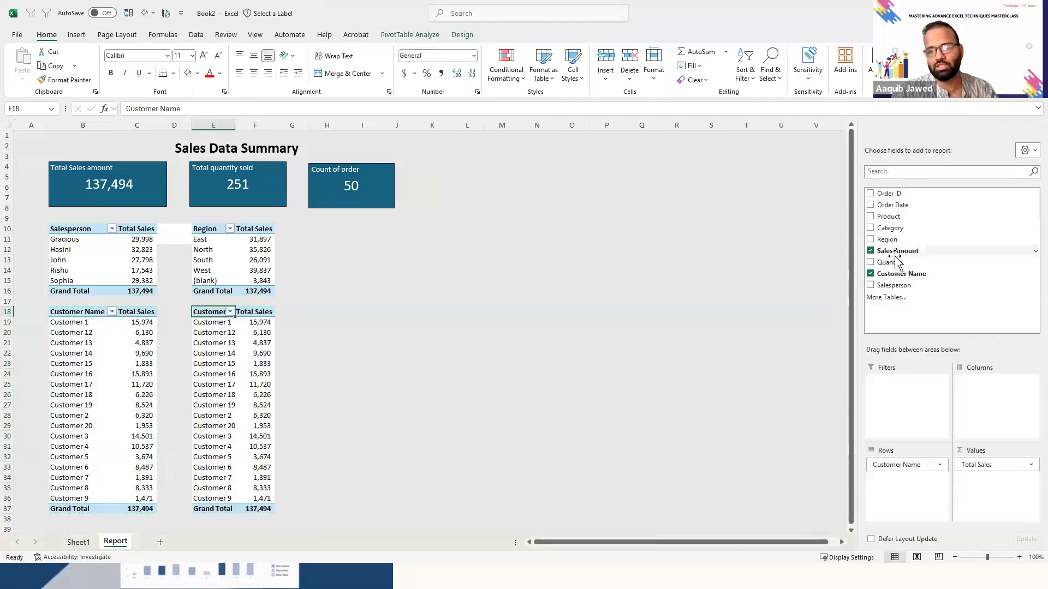
left_click_drag(904, 462, 738, 410)
left_click_drag(911, 285, 907, 496)
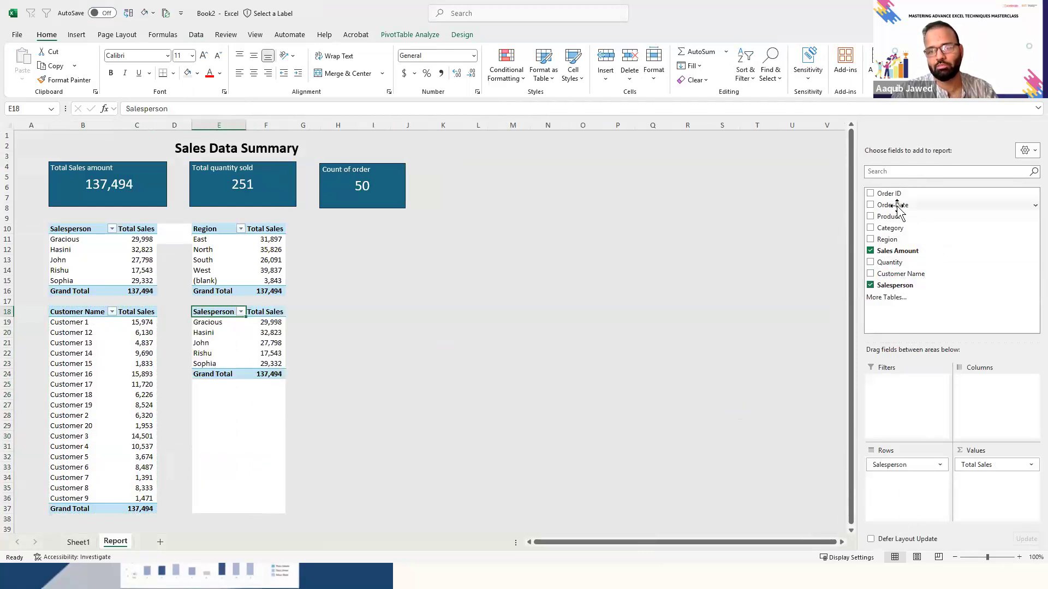
left_click_drag(891, 215, 901, 486)
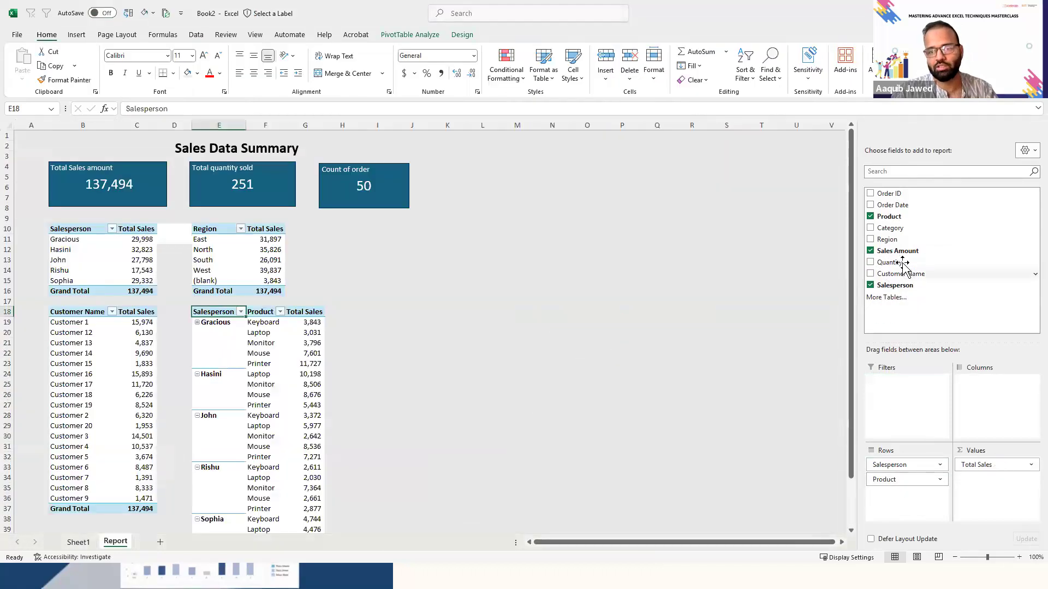
left_click_drag(901, 261, 987, 465)
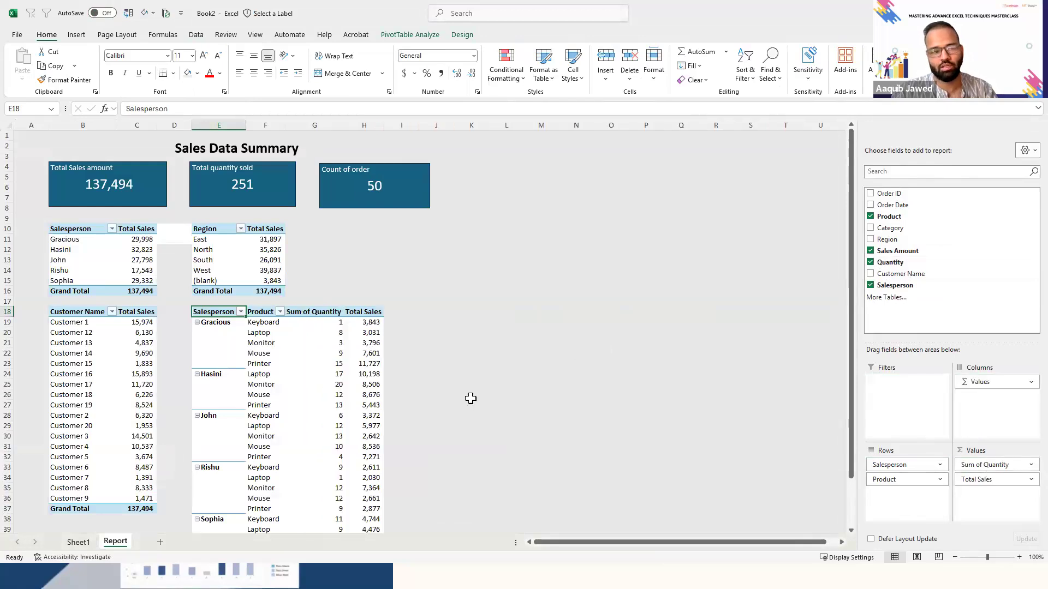
- Look through the rebuilt Salesperson and Product PivotTable down to its grand total row
left_click(218, 357)
key("Down")
key("Down")
key("Right")
key("Left")
key("Right")
key("Right")
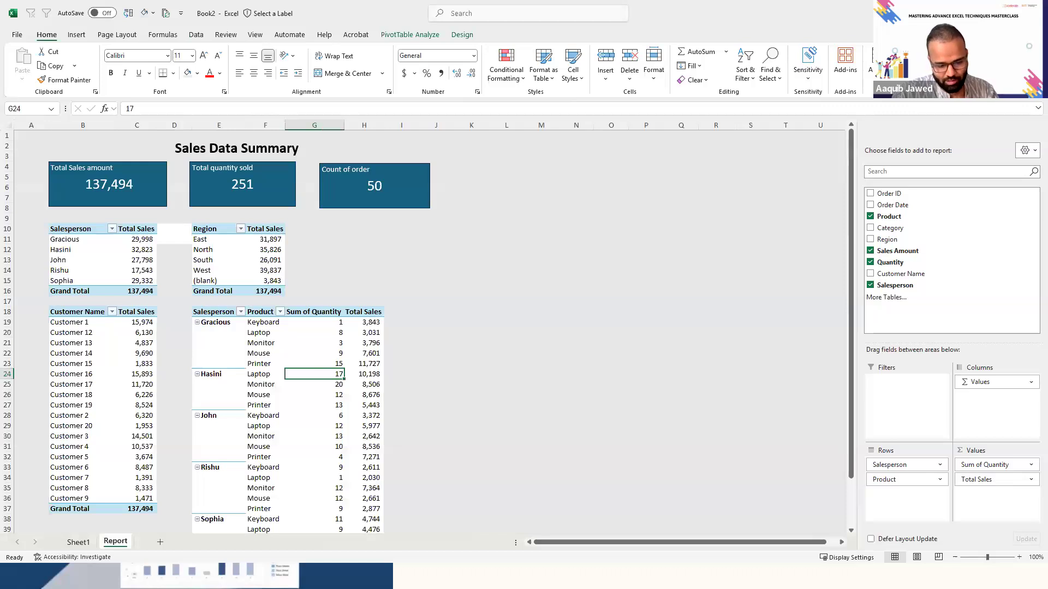
left_click(305, 414)
key("Down")
key("Down")
key("ctrl+Down")
key("ctrl+Up")
key("Up")
key("Up")
key("Up")
key("Up")
key("Up")
key("Up")
key("Up")
key("Up")
key("Up")
key("Up")
key("Up")
key("Up")
key("Up")
key("Up")
key("Up")
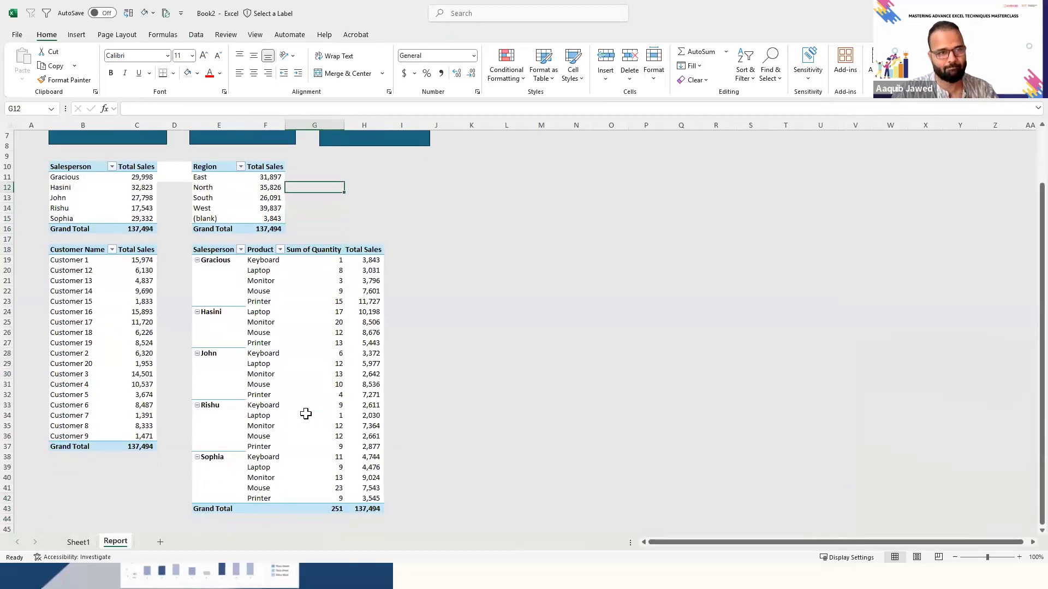
scroll(306, 415, "up", 1)
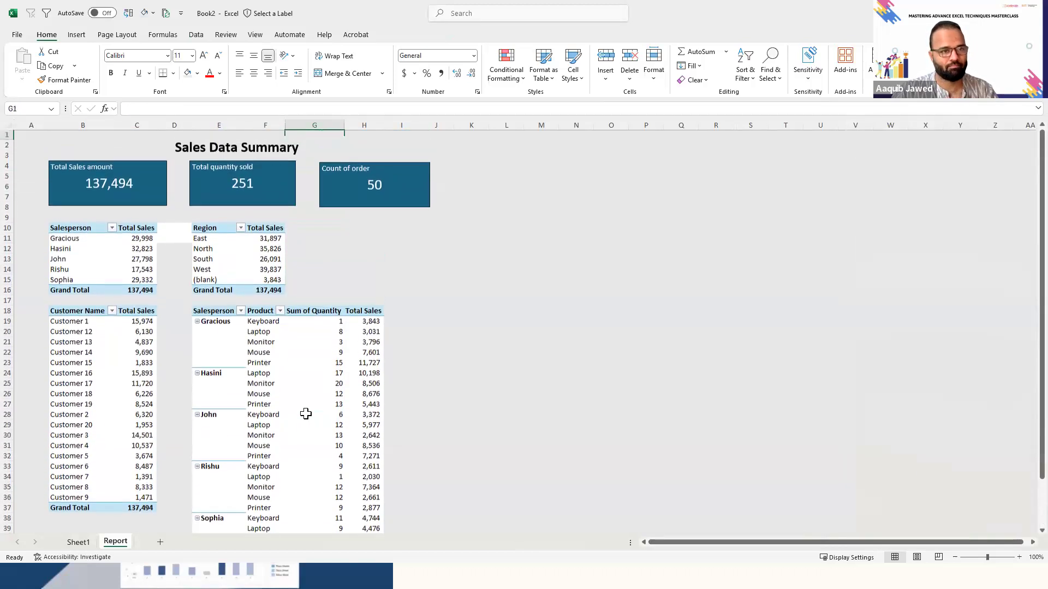
- Nudge the "Count of order" KPI card slightly towards the "Total quantity sold" card
left_click(397, 192)
left_click(398, 192)
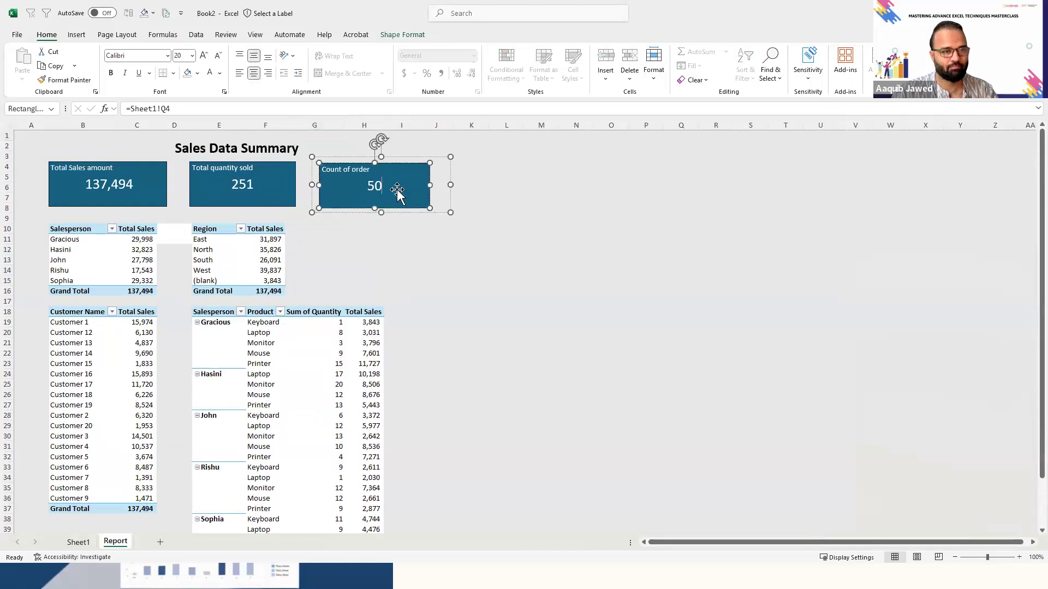
left_click_drag(404, 157, 402, 157)
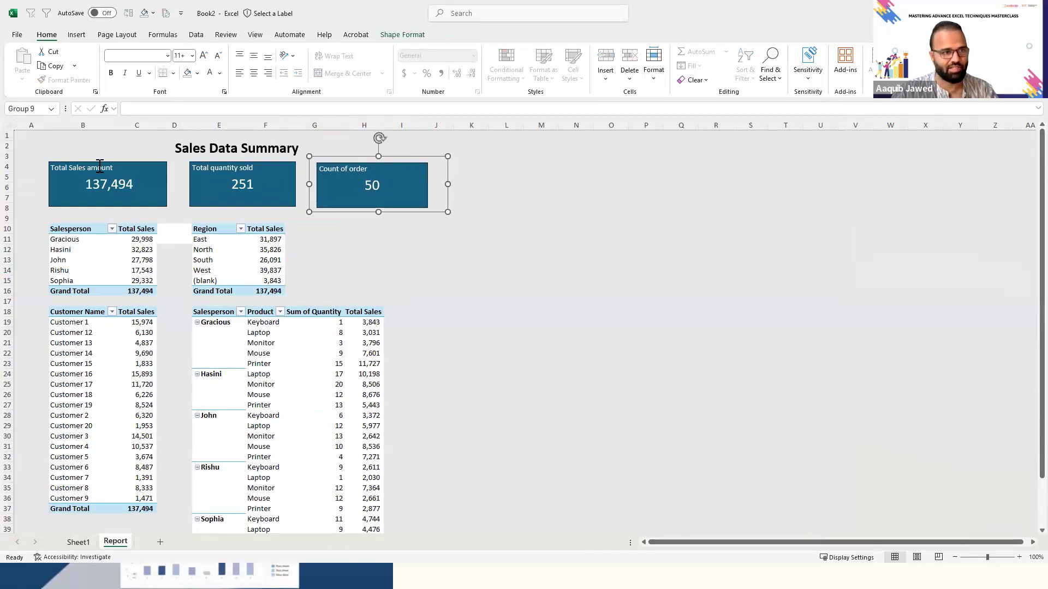
left_click(341, 320)
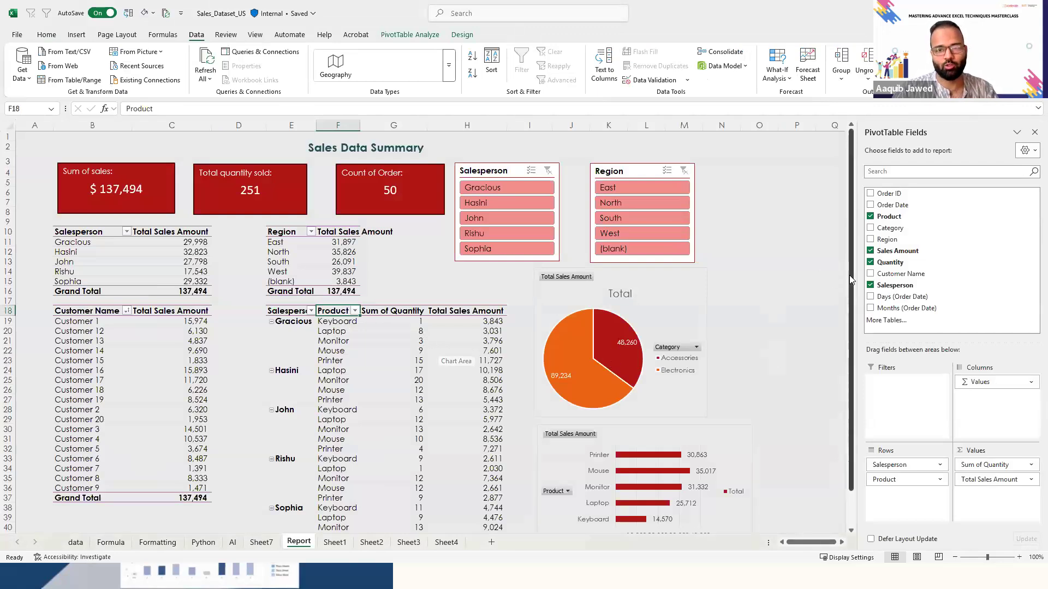
- Examine the reference report's slicers, category pie chart, product bar chart and order date line chart, including their source fields
scroll(849, 275, "down", 1)
left_click(760, 369)
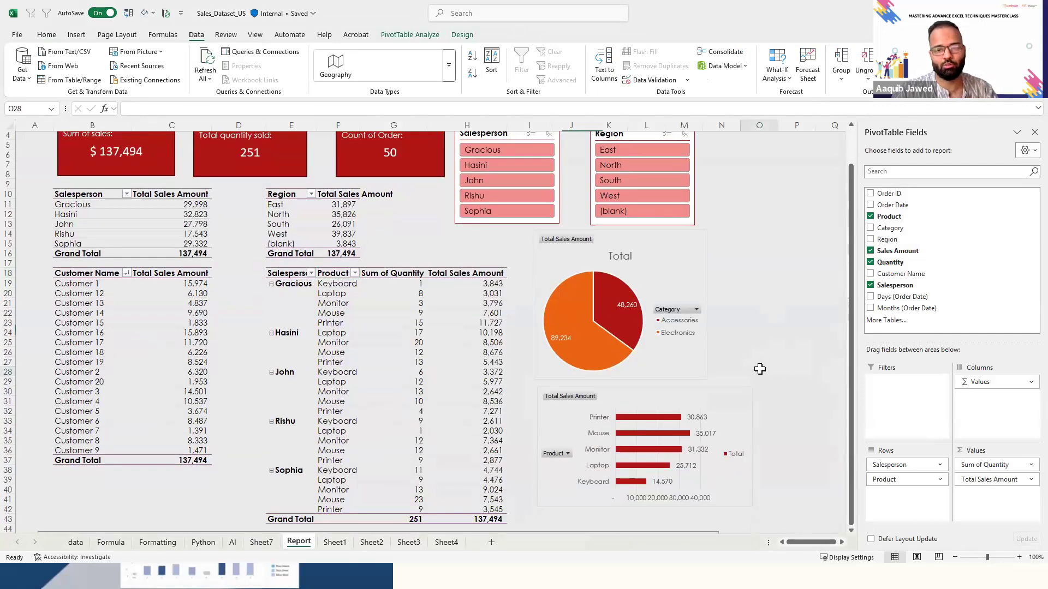
key("Down")
key("Down")
key("Down")
key("Down")
key("Down")
key("Down")
key("Down")
key("Down")
key("Down")
key("Down")
key("Down")
key("Down")
key("Down")
key("Down")
key("Down")
key("Down")
key("Down")
key("Down")
key("Down")
key("Down")
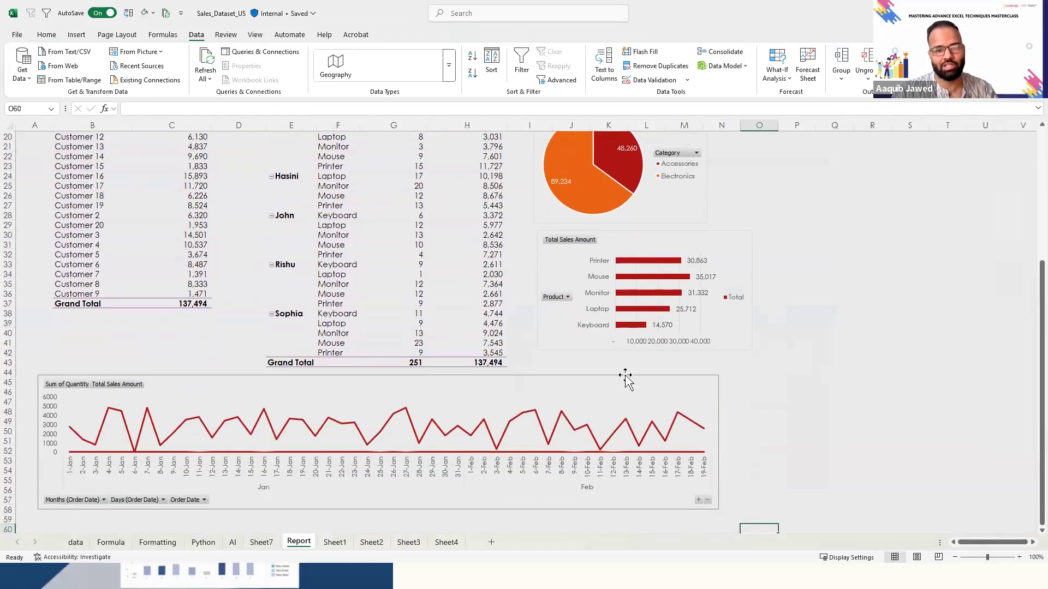
left_click(625, 376)
left_click(756, 270)
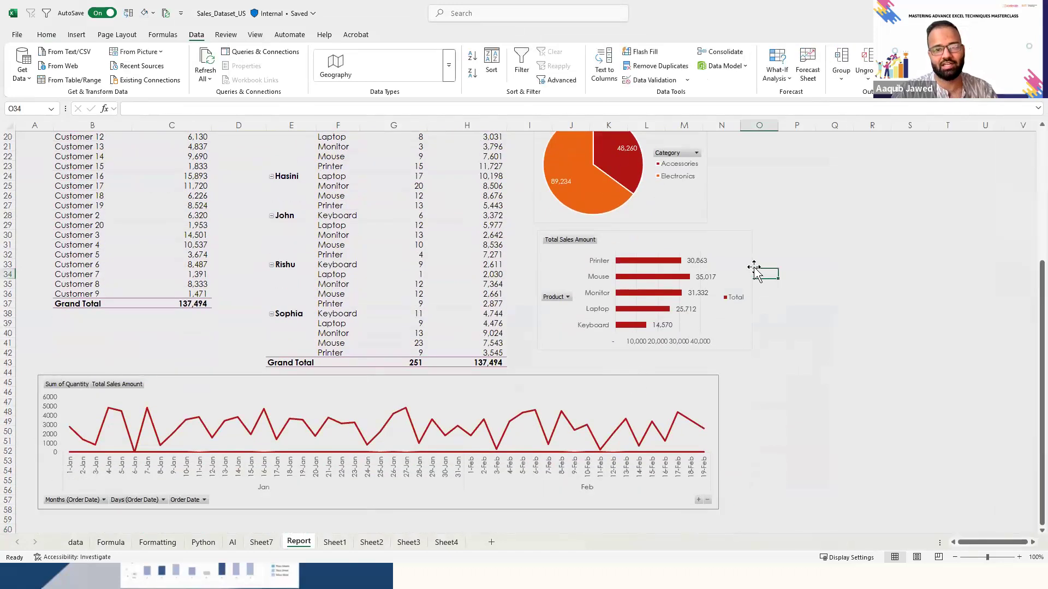
left_click(745, 240)
left_click(702, 218)
left_click_drag(851, 269, 849, 180)
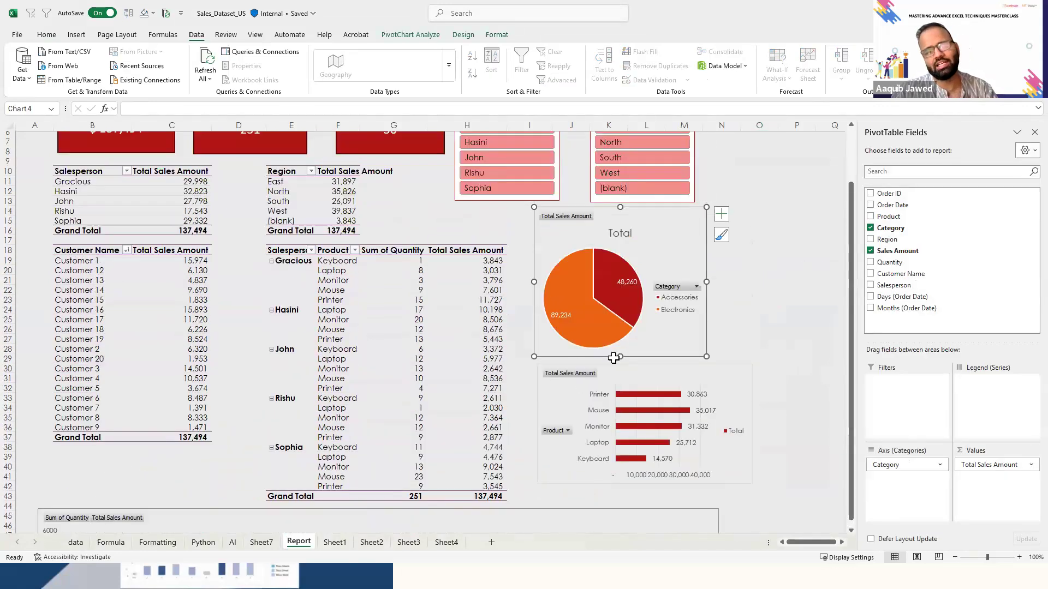
left_click_drag(852, 308, 851, 254)
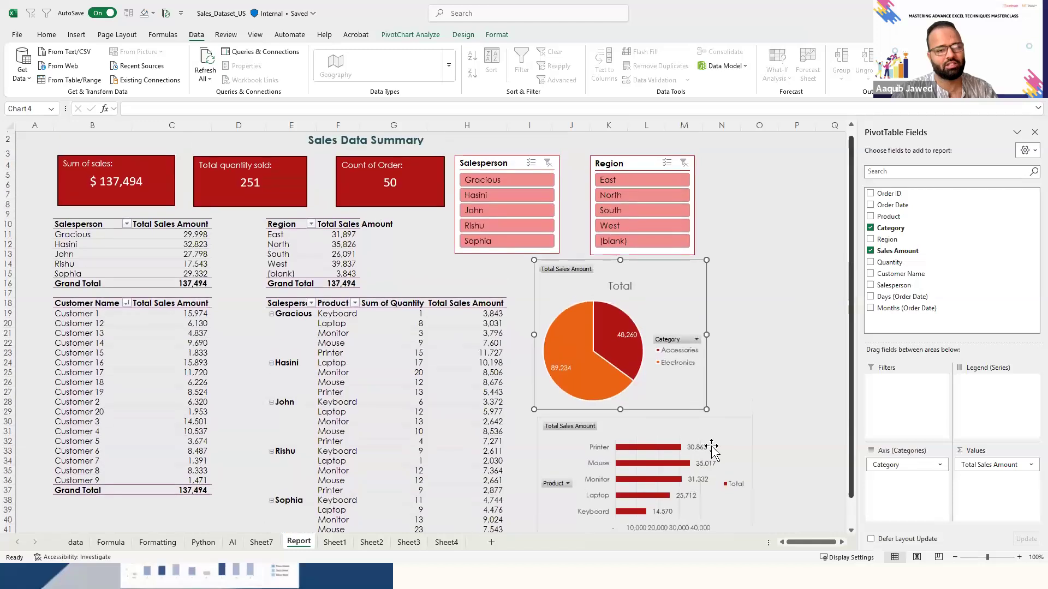
left_click(750, 434)
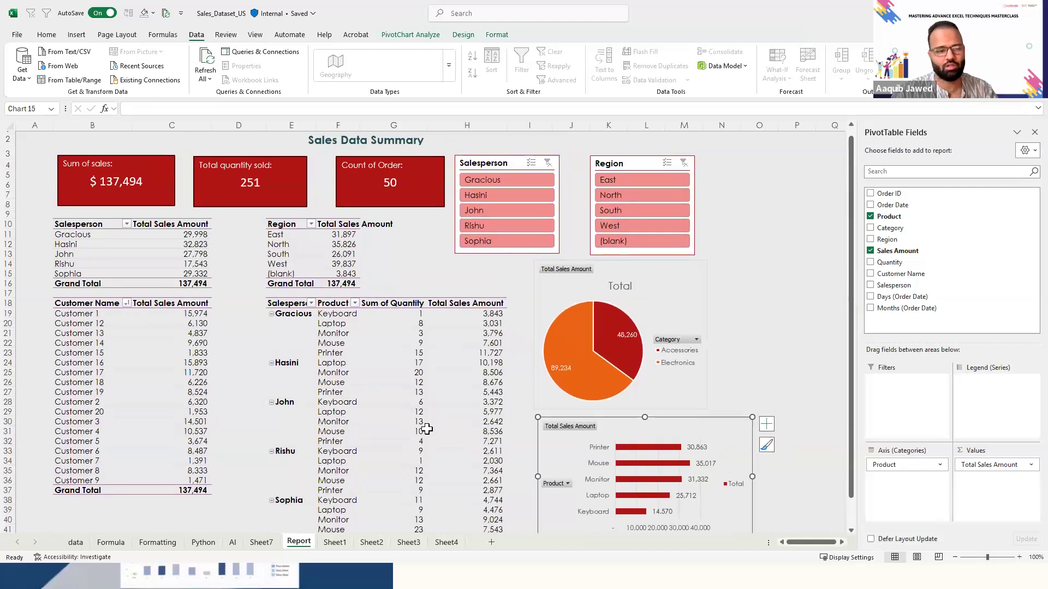
- Switch back to the Book2 workbook and copy the totals PivotTable with sales amount, quantity and order count on Sheet1
left_click(259, 528)
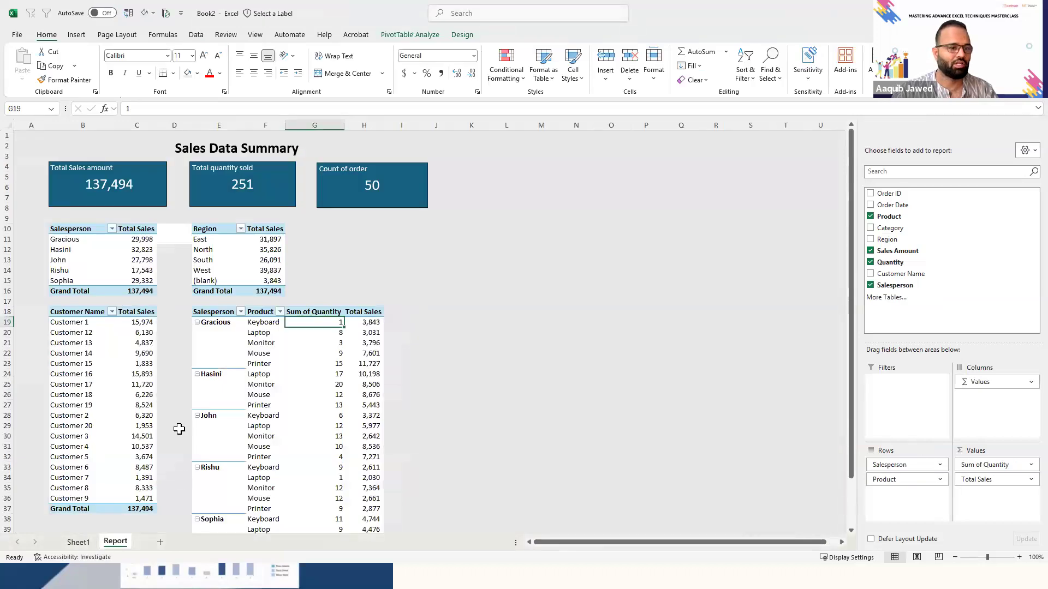
left_click(79, 543)
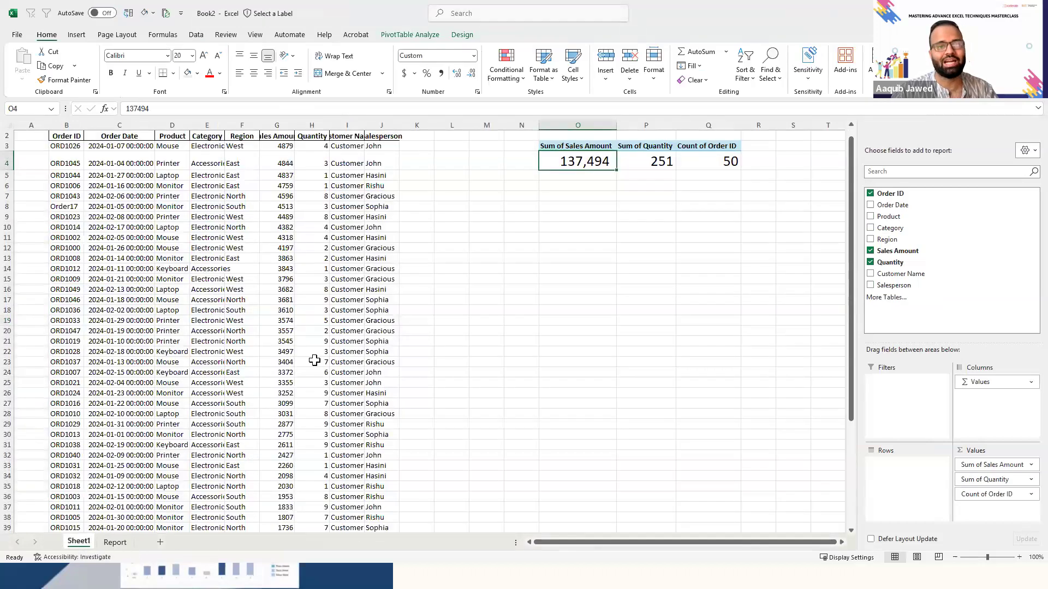
left_click(315, 360)
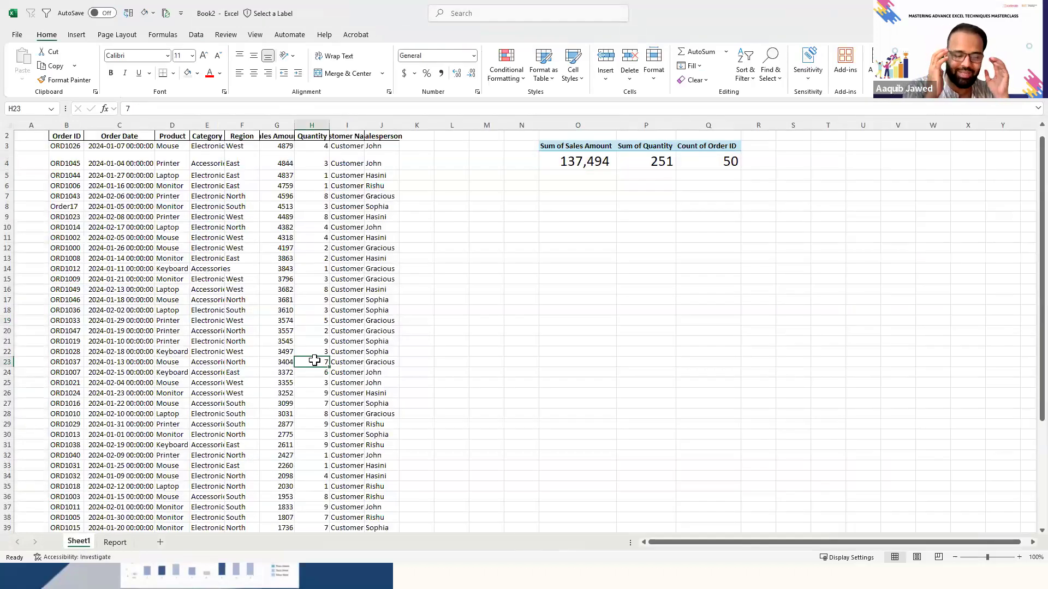
key("Right")
key("Right")
key("Right")
key("Right")
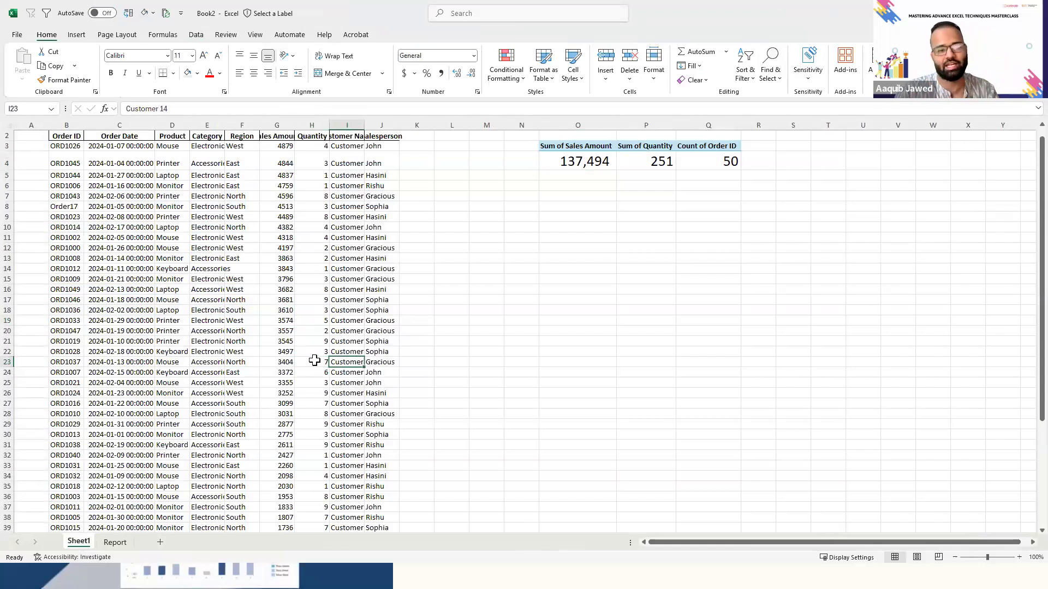
key("Right")
key("Right")
key("ctrl+Up")
key("Right")
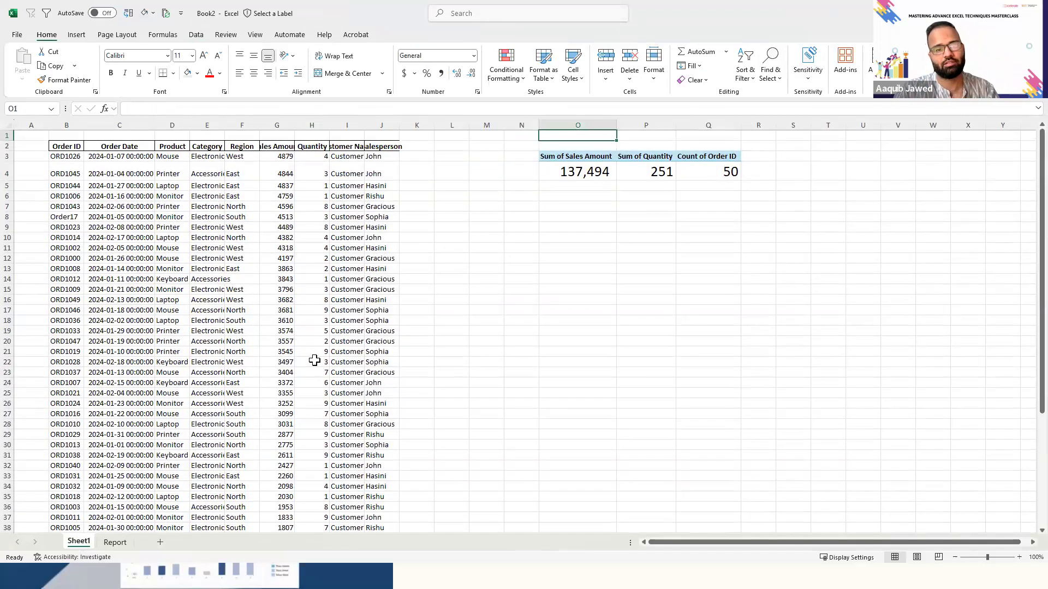
key("Down")
key("Down")
key("ctrl+shift+Right")
key("ctrl+shift+Down")
key("ctrl+c")
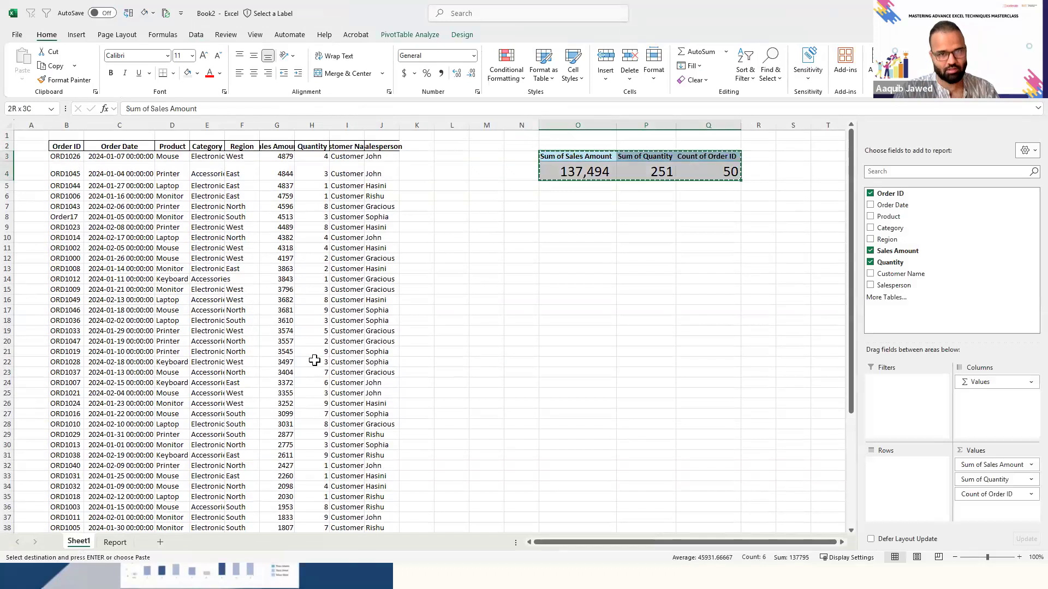
- Paste the copied totals PivotTable at O7, beneath the original
key("Down")
key("Down")
key("Down")
key("Down")
key("ctrl+v")
key("Escape")
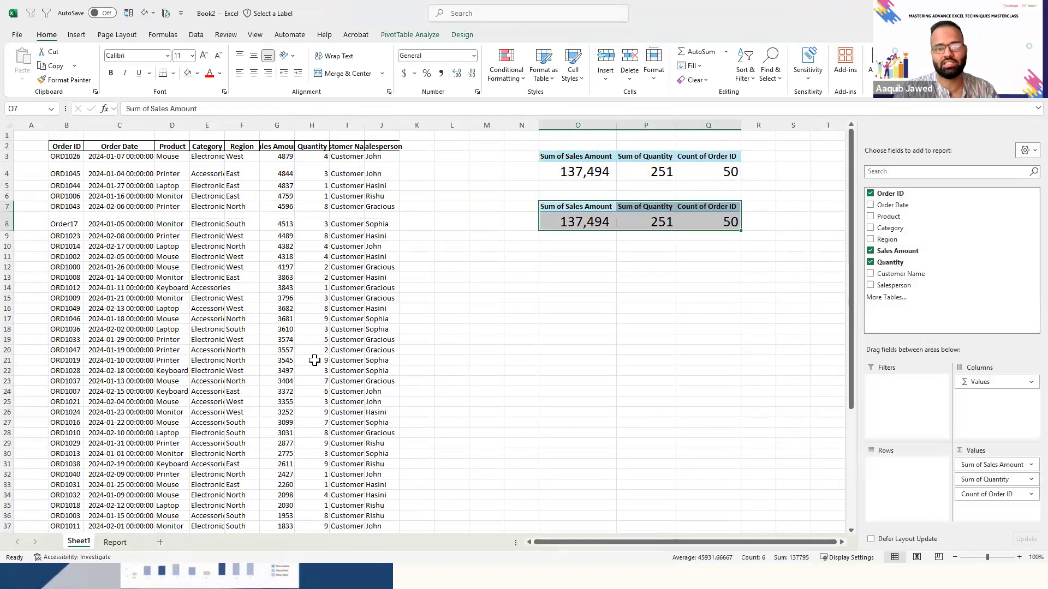
- In the PivotTable at O7, remove Count of Order ID and Sum of Quantity and add Category to the rows
left_click_drag(998, 494, 920, 491)
left_click_drag(988, 480, 739, 463)
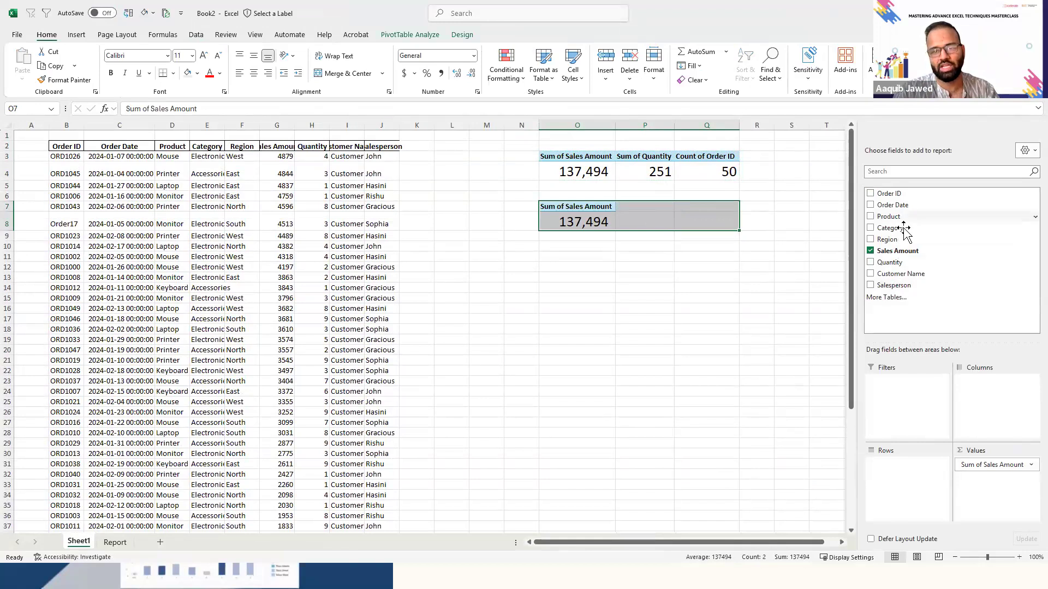
left_click_drag(890, 228, 903, 487)
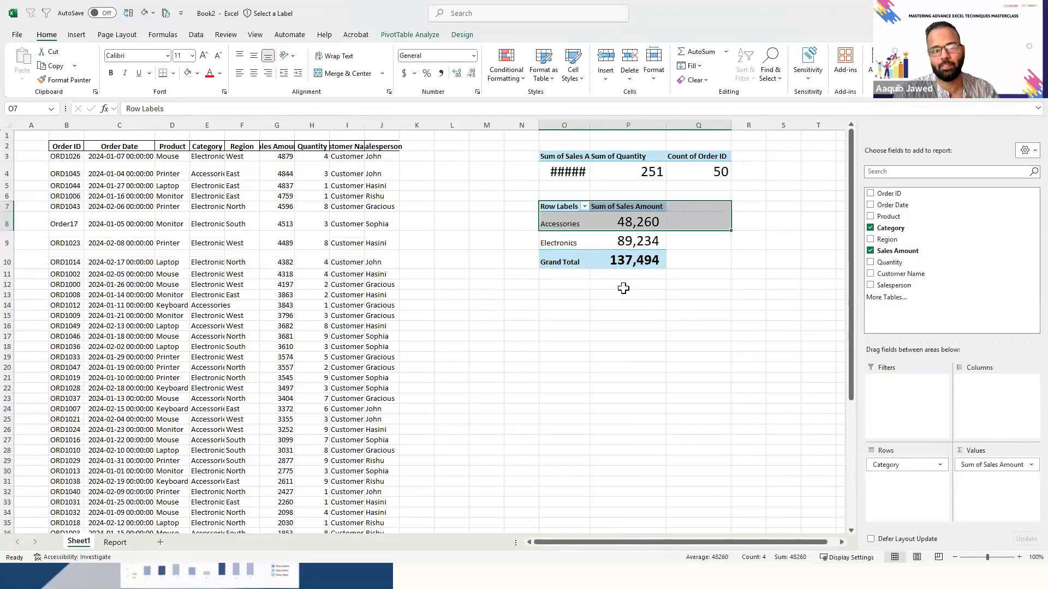
- Insert a pie PivotChart based on the Category PivotTable and place it in the empty area beneath that table
left_click(566, 246)
key("Right")
key("Up")
key("Up")
key("Left")
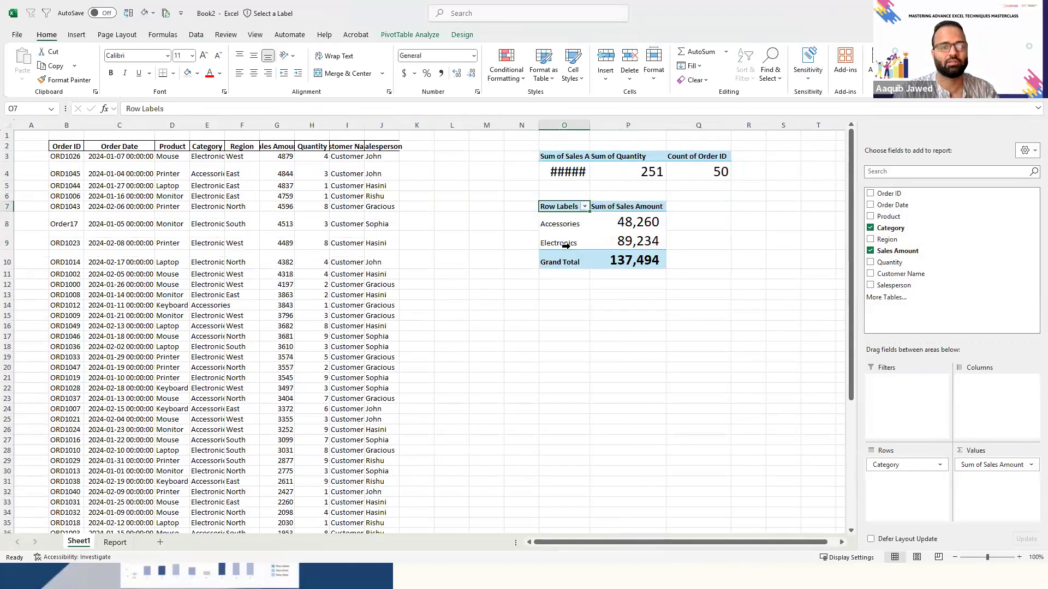
key("ctrl+shift+Right")
key("ctrl+shift+Down")
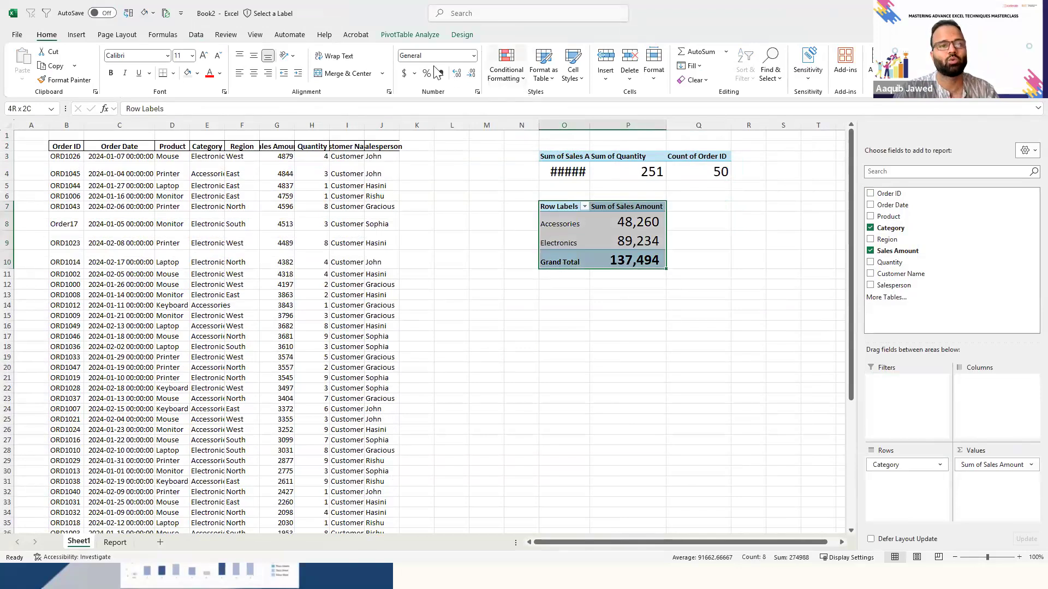
left_click(418, 36)
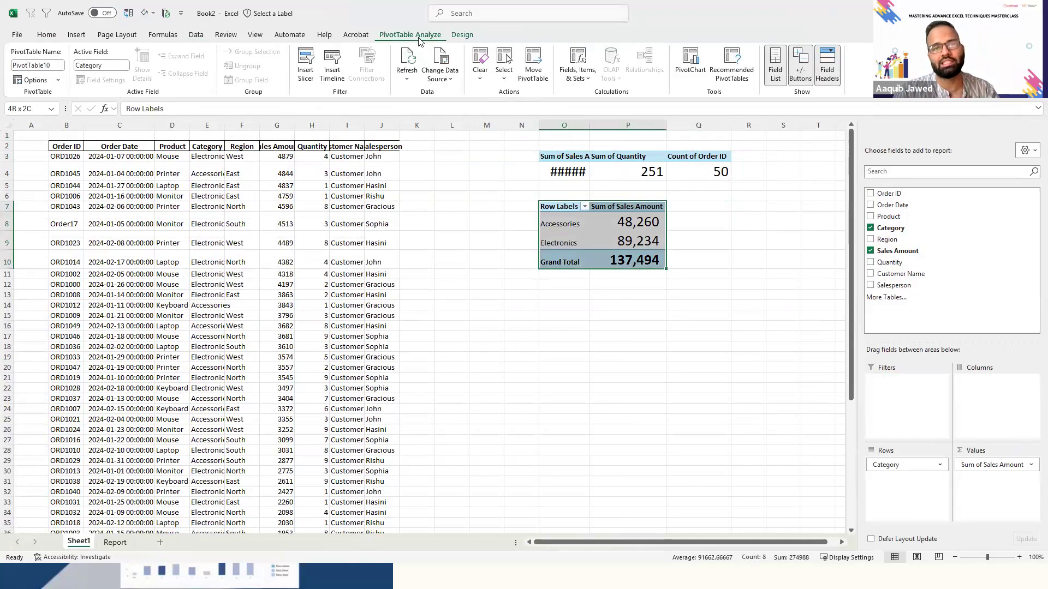
left_click(691, 65)
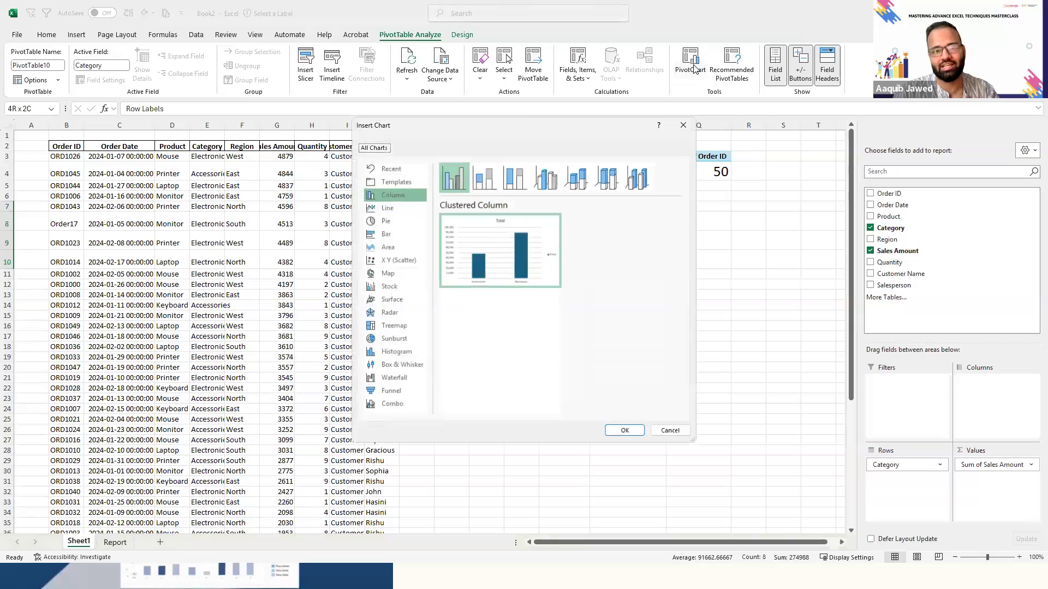
left_click(387, 229)
left_click(625, 431)
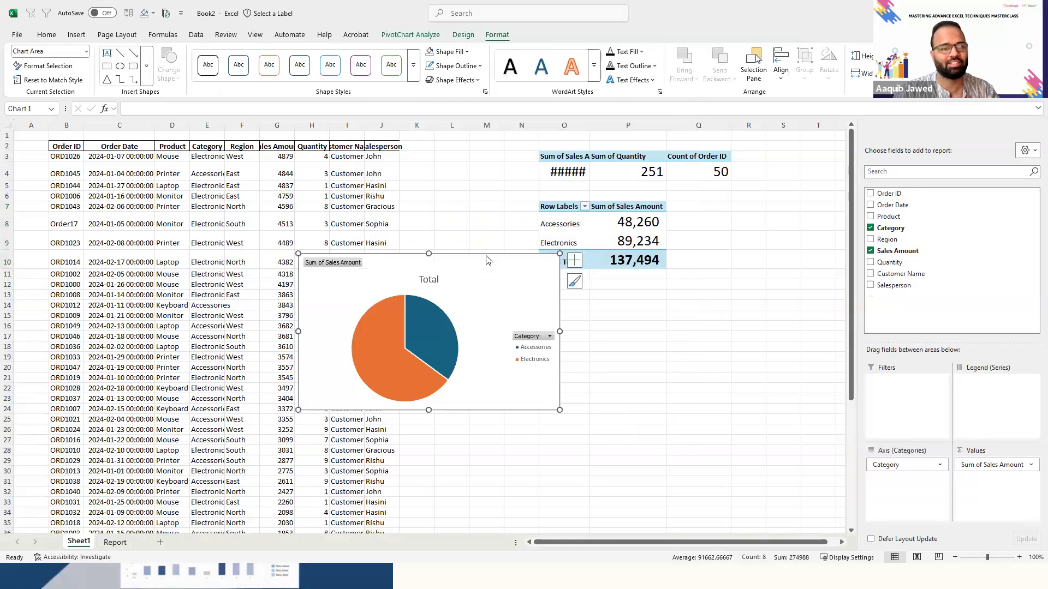
left_click_drag(697, 327, 706, 333)
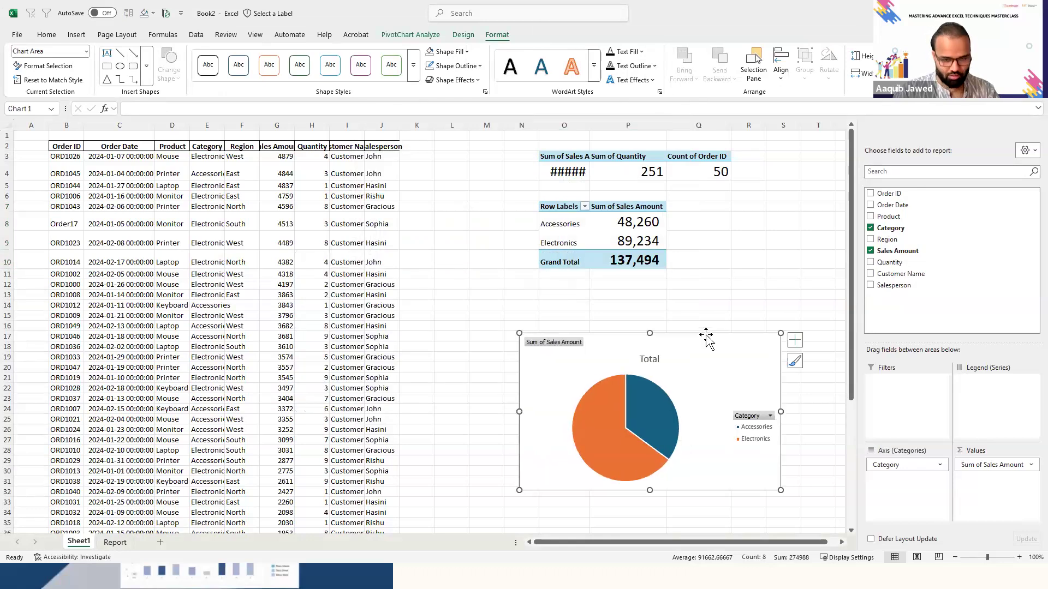
- Cut the category pie chart from Sheet1 and paste it onto the Report sheet
key("Delete")
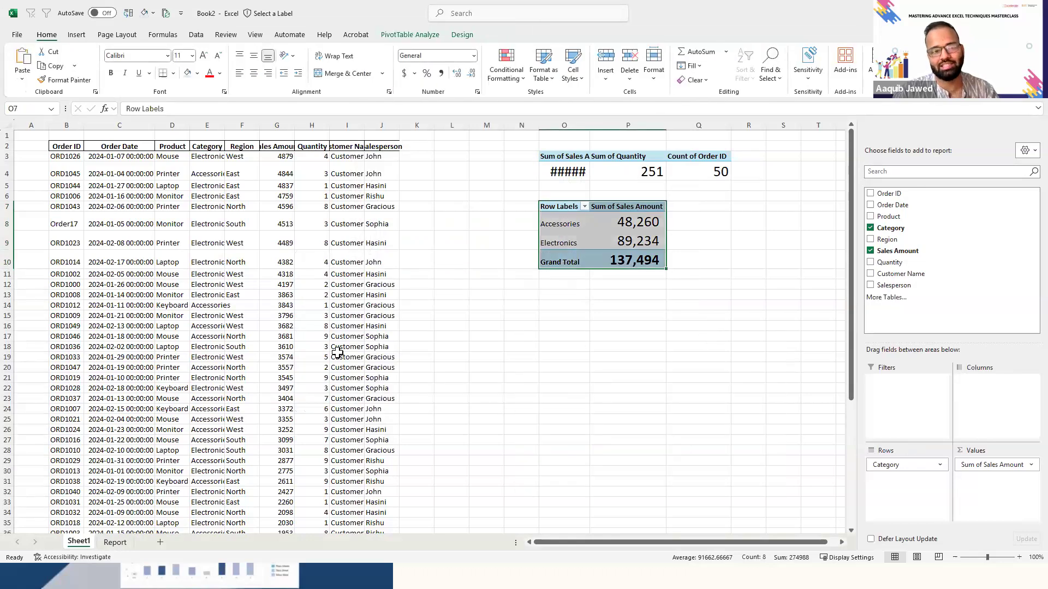
left_click(108, 543)
left_click(517, 312)
key("ctrl+v")
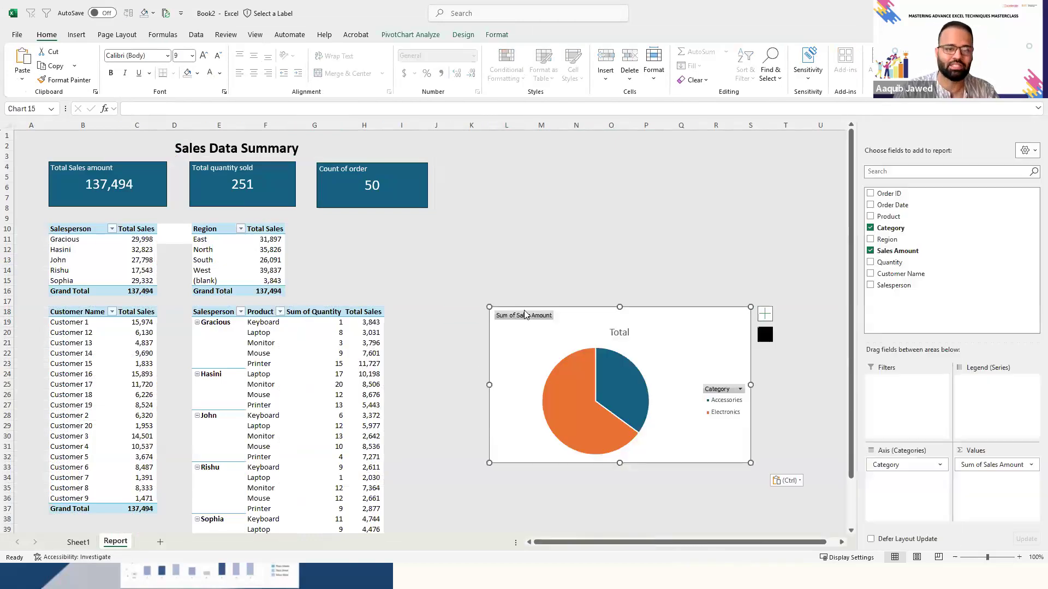
- Move the pie chart next to the Salesperson and Product PivotTable and shrink its width and height
left_click_drag(528, 305, 410, 270)
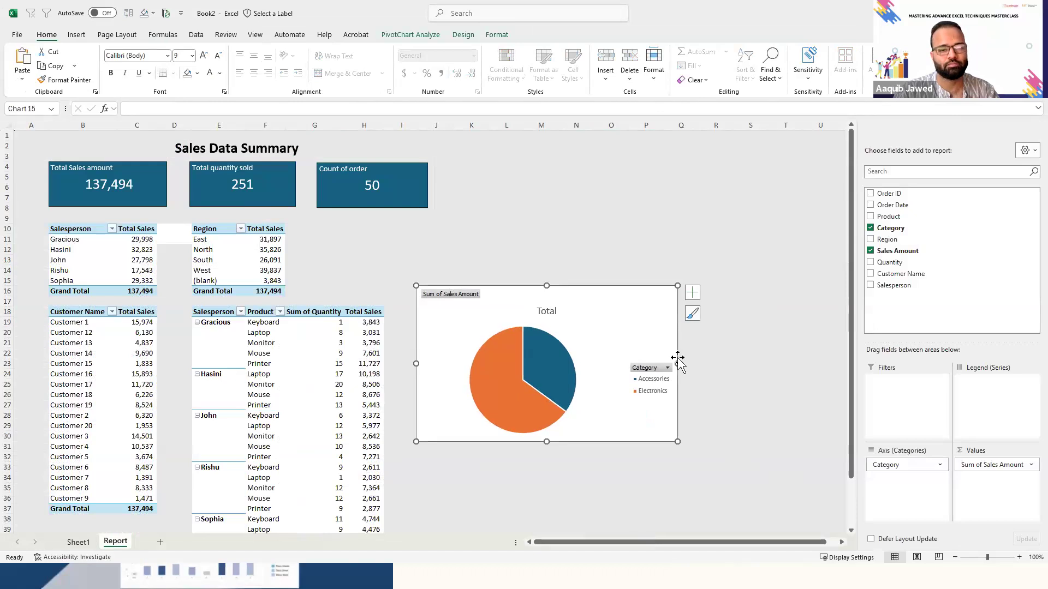
left_click_drag(678, 366, 620, 366)
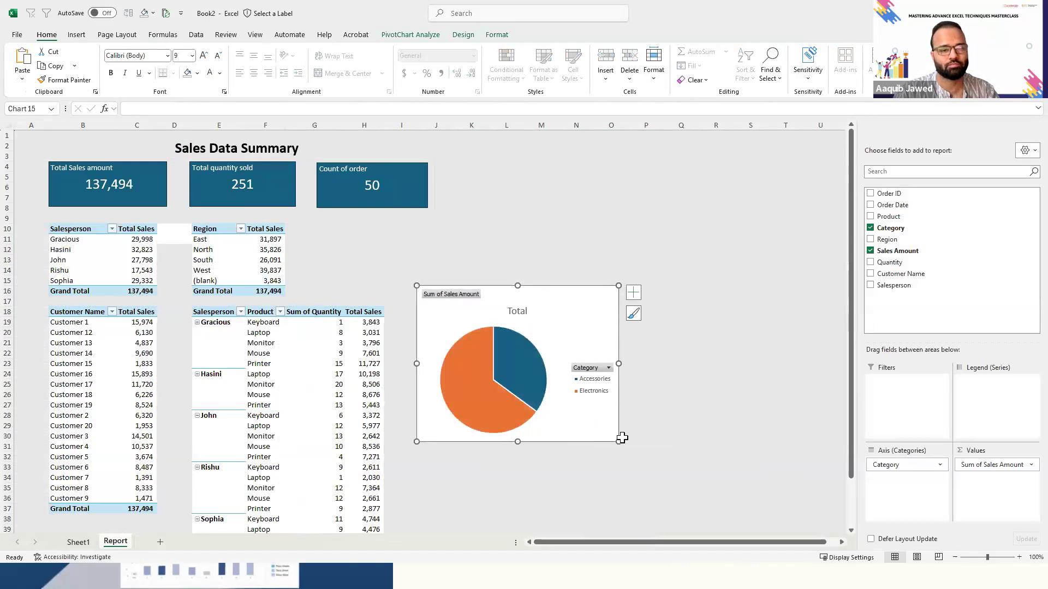
left_click(620, 446)
left_click(599, 431)
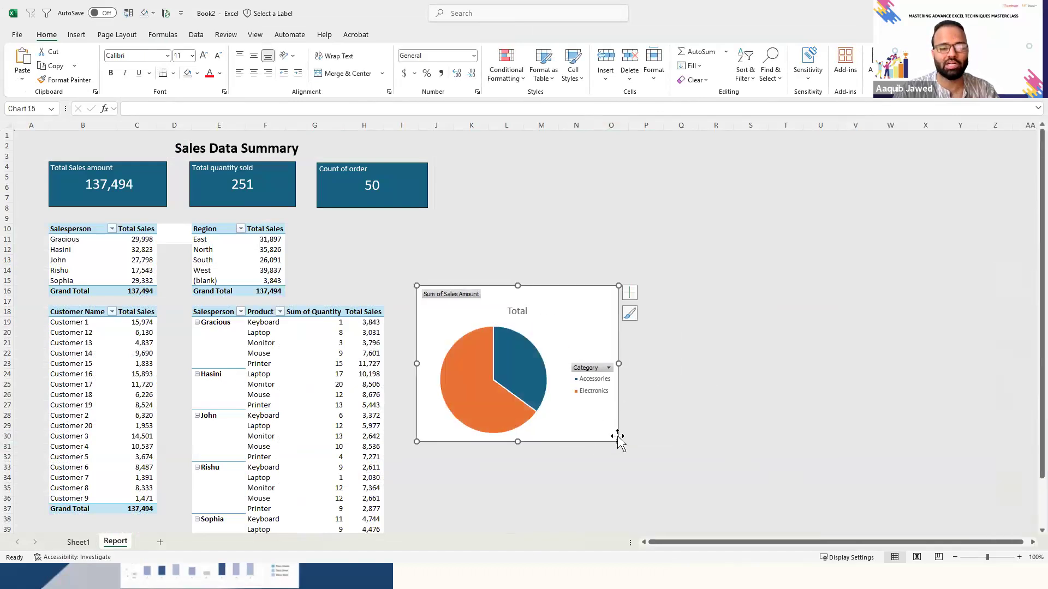
left_click_drag(617, 442, 596, 423)
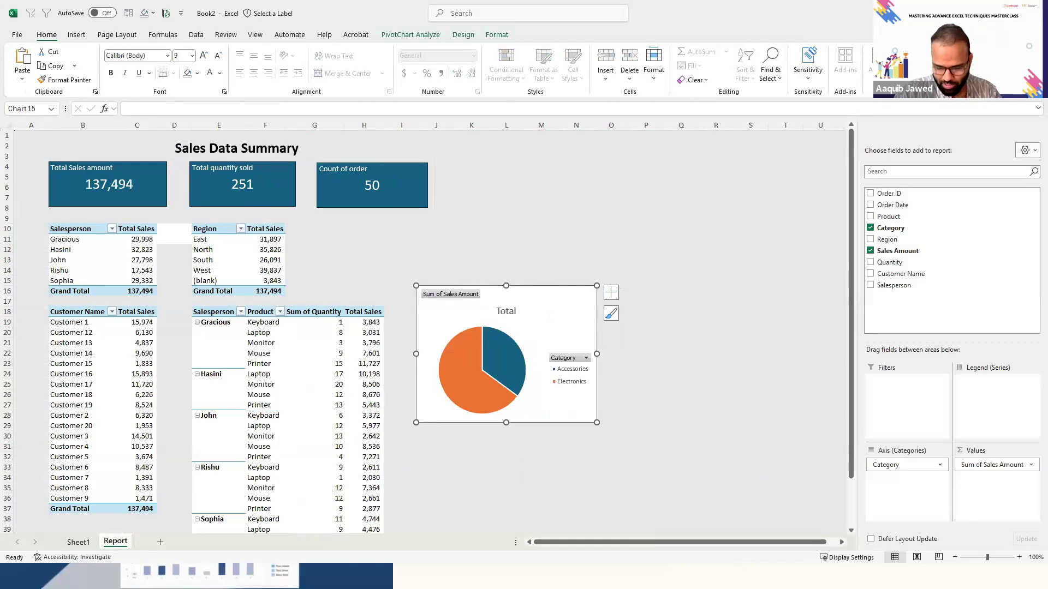
left_click(496, 518)
key("Up")
key("Up")
key("Up")
key("Up")
key("Left")
key("Left")
key("Left")
key("Left")
key("Left")
key("Left")
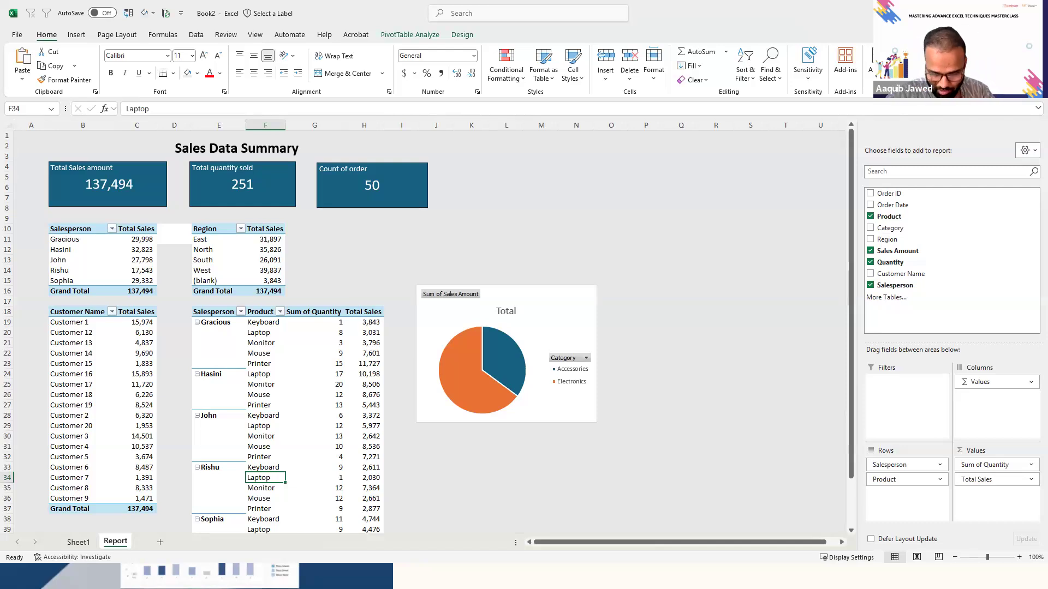
key("alt+Tab")
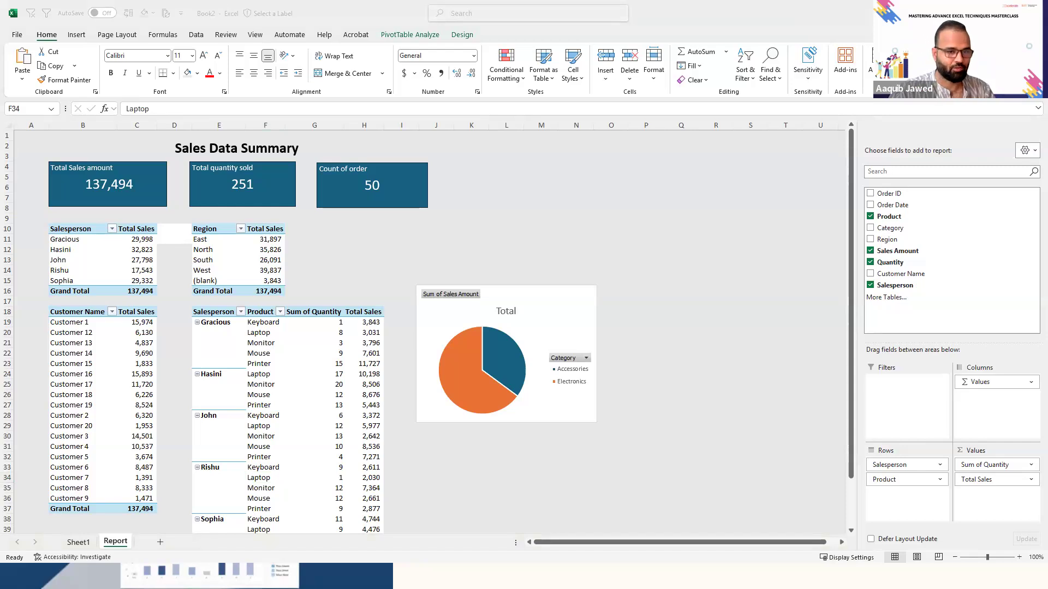
left_click(535, 297)
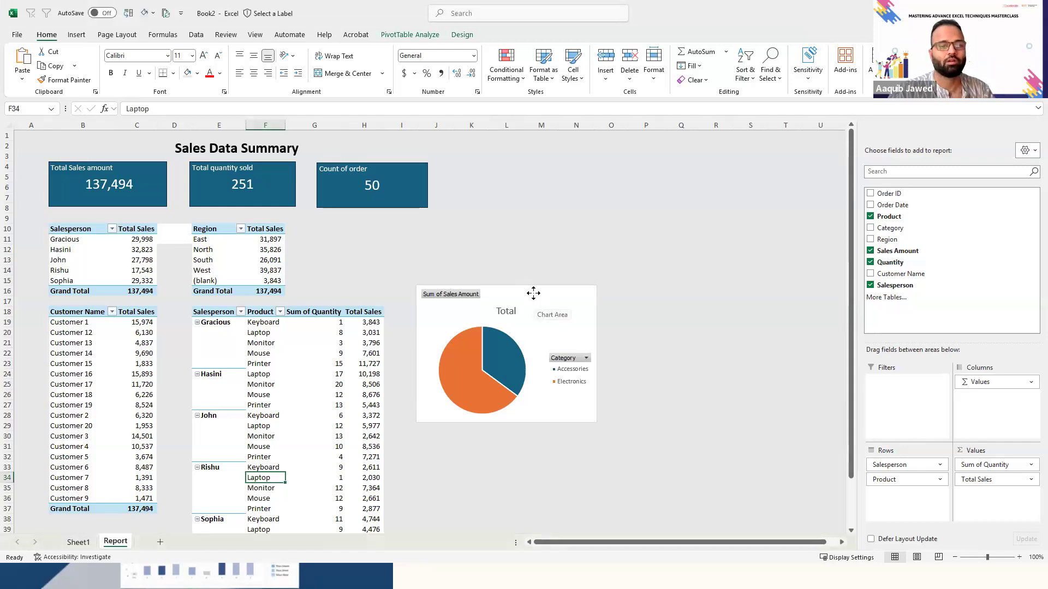
- Check the product bar chart in the Sales_Dataset_US report and return to the Book2 workbook
key("alt+Tab")
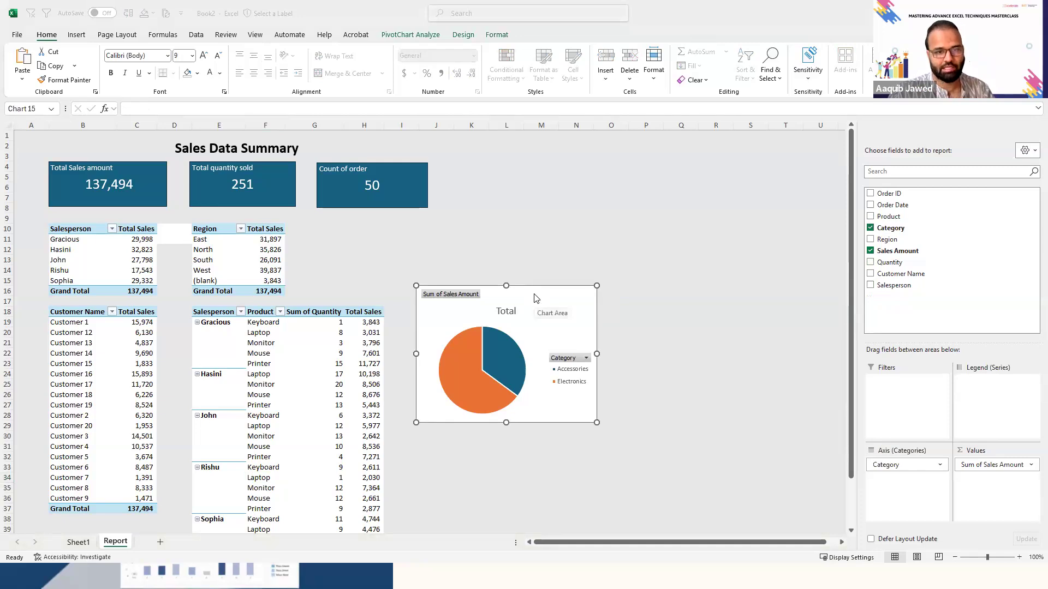
key("alt+Tab")
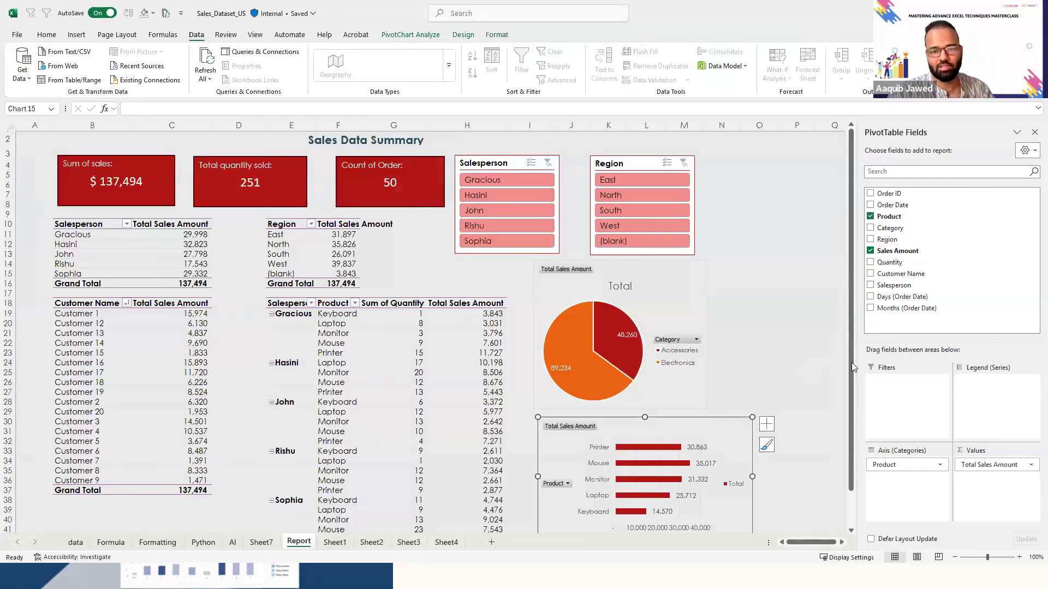
scroll(611, 437, "down", 1)
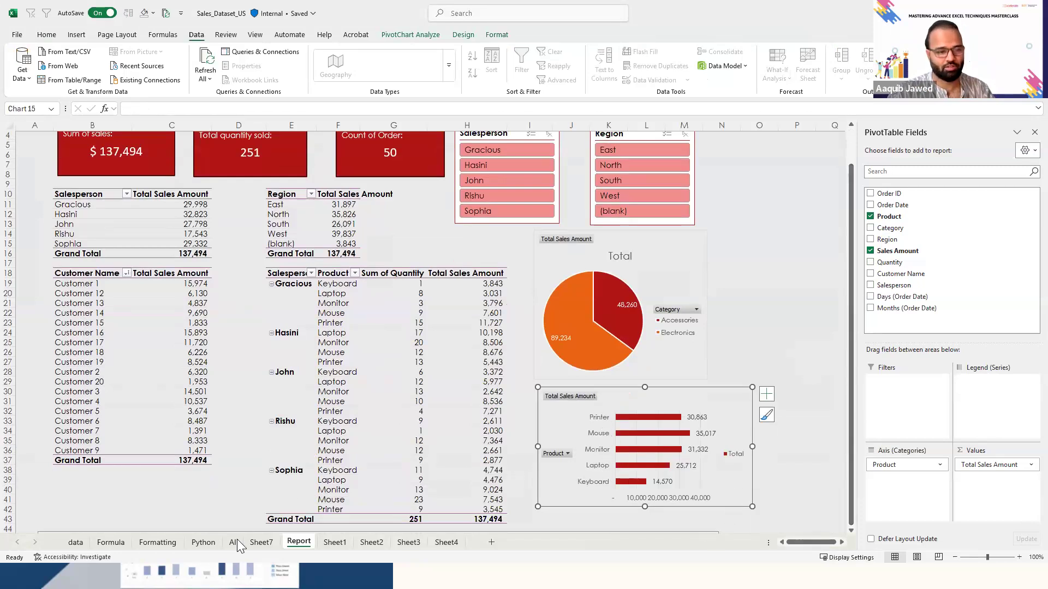
key("alt+Tab")
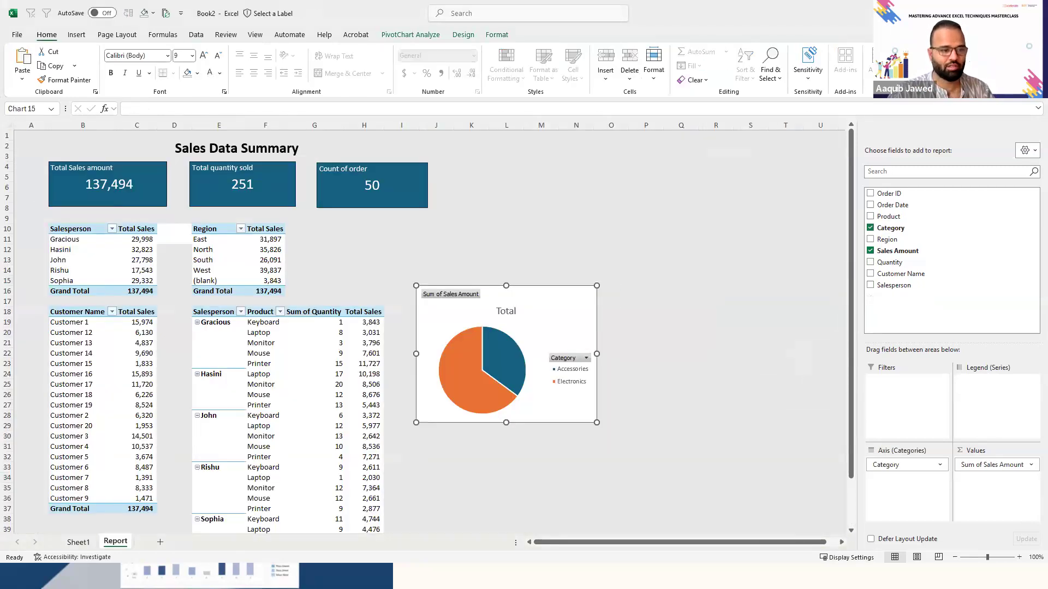
- Duplicate the Category PivotTable on Sheet1 to cell O13 and replace Category with Product in the copy's rows
left_click(82, 542)
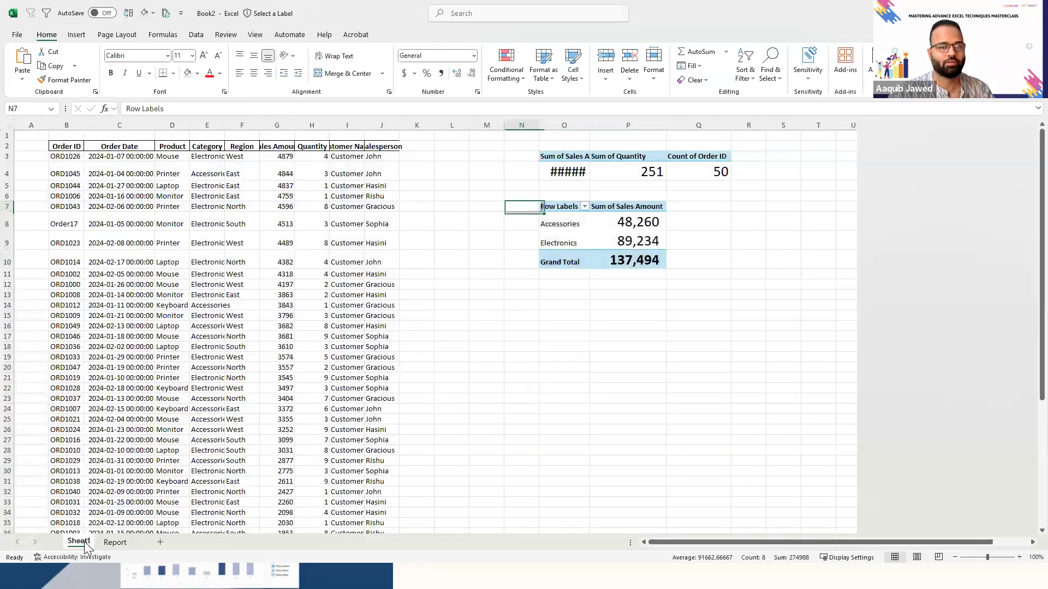
key("ctrl+c")
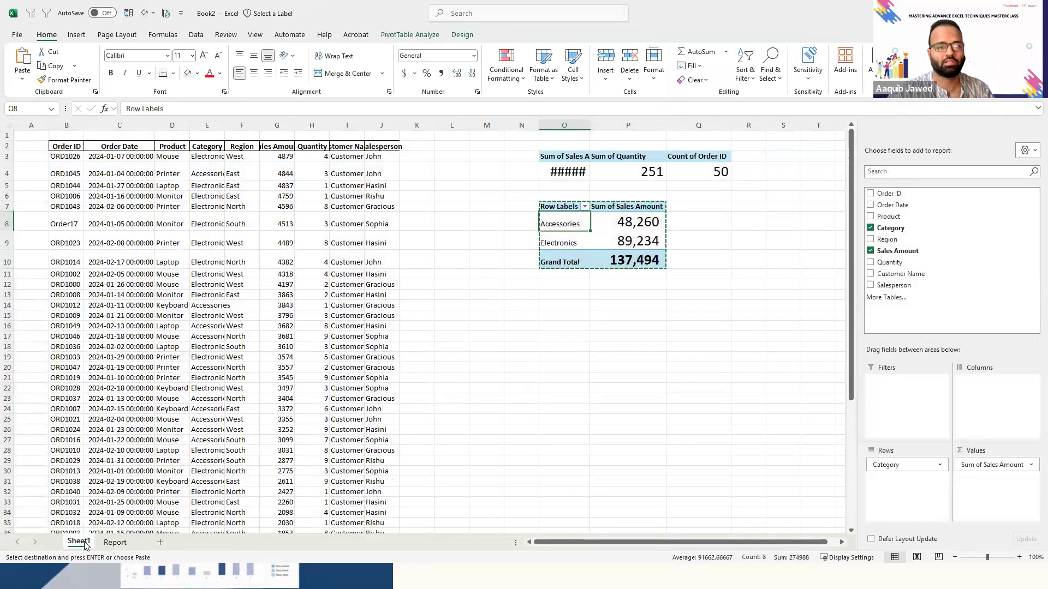
key("Down")
key("Down")
key("Down")
key("Down")
key("Down")
key("Down")
key("Return")
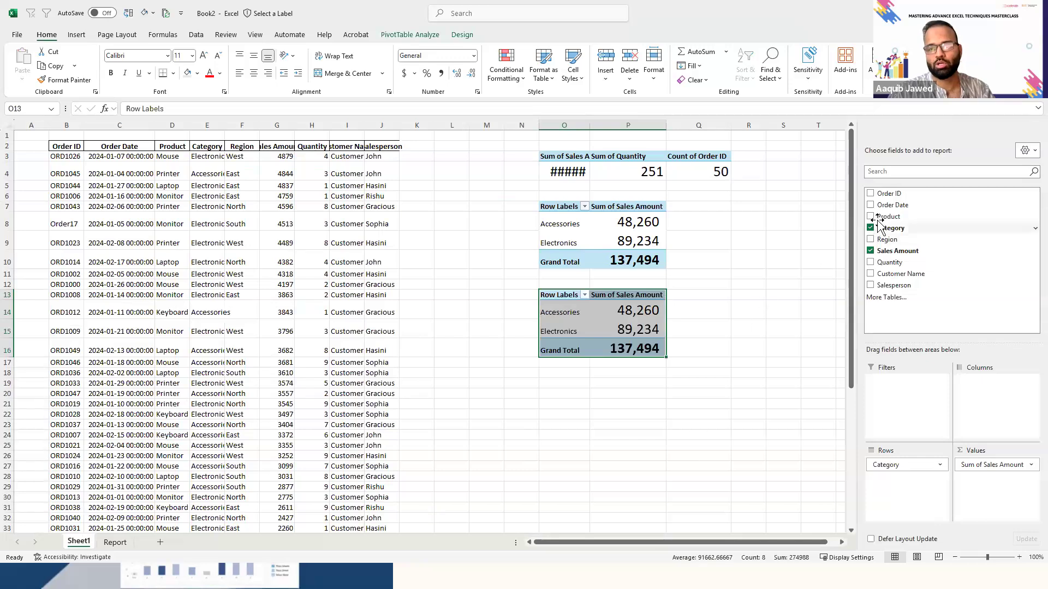
left_click_drag(887, 216, 706, 423)
- Insert a Clustered Bar PivotChart based on the Product PivotTable
left_click(567, 304)
key("Up")
key("ctrl+shift+Right")
key("ctrl+shift+Down")
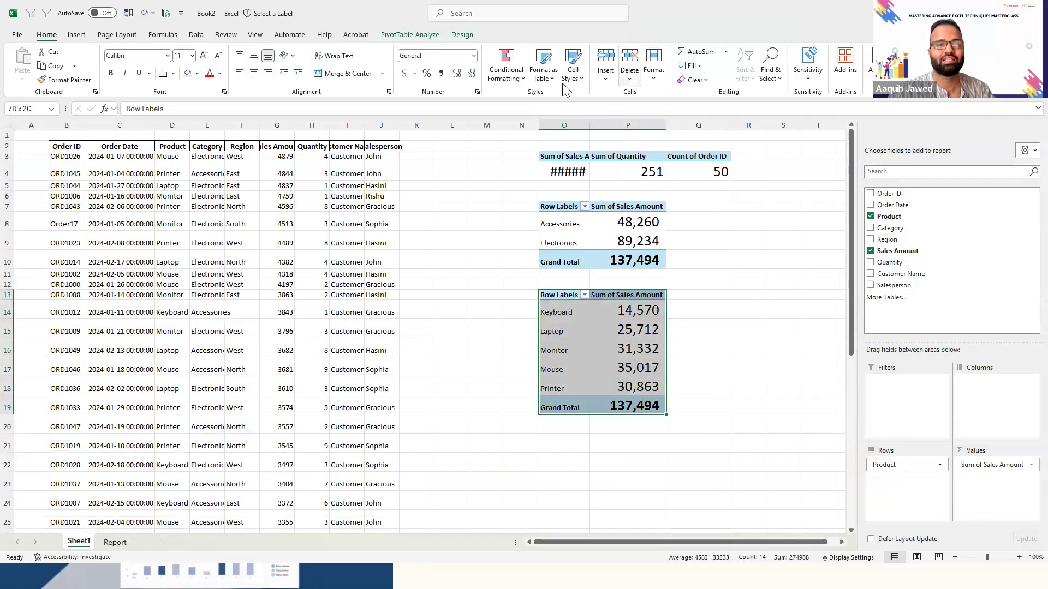
left_click(419, 34)
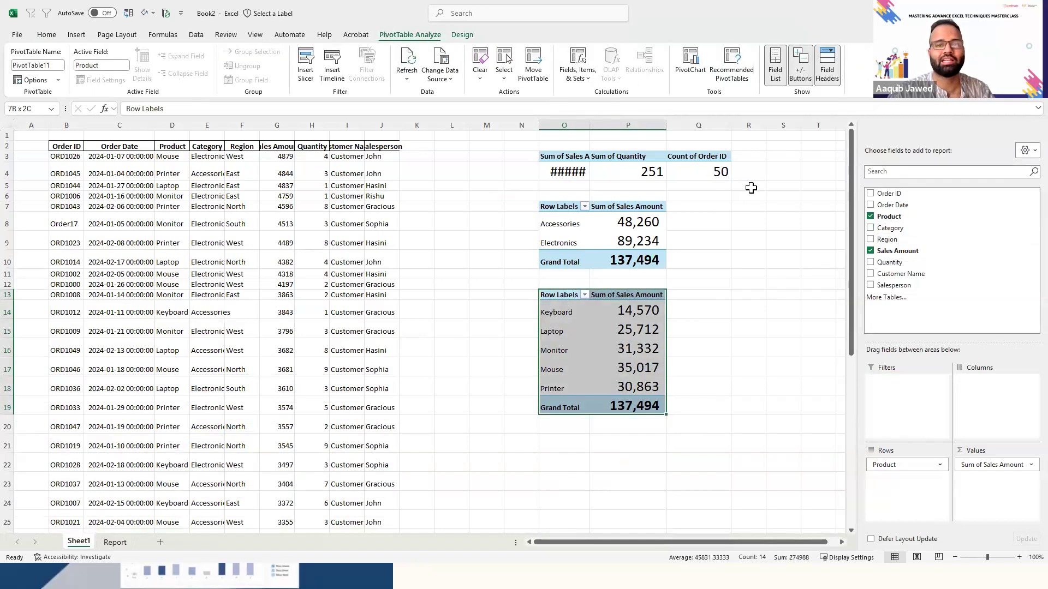
left_click(703, 71)
mouse_move(567, 292)
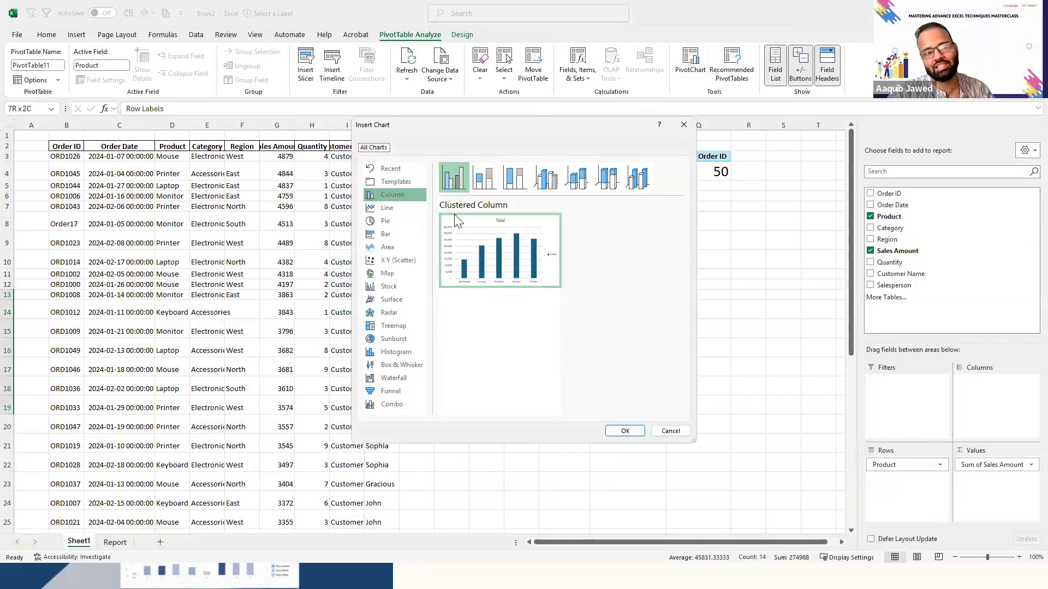
left_click(386, 236)
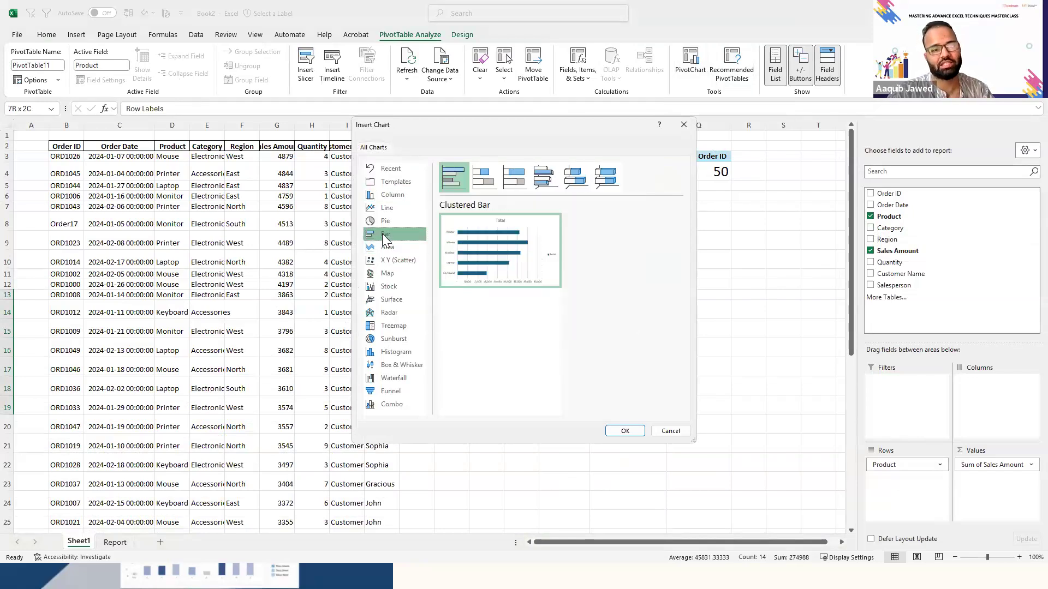
left_click(625, 431)
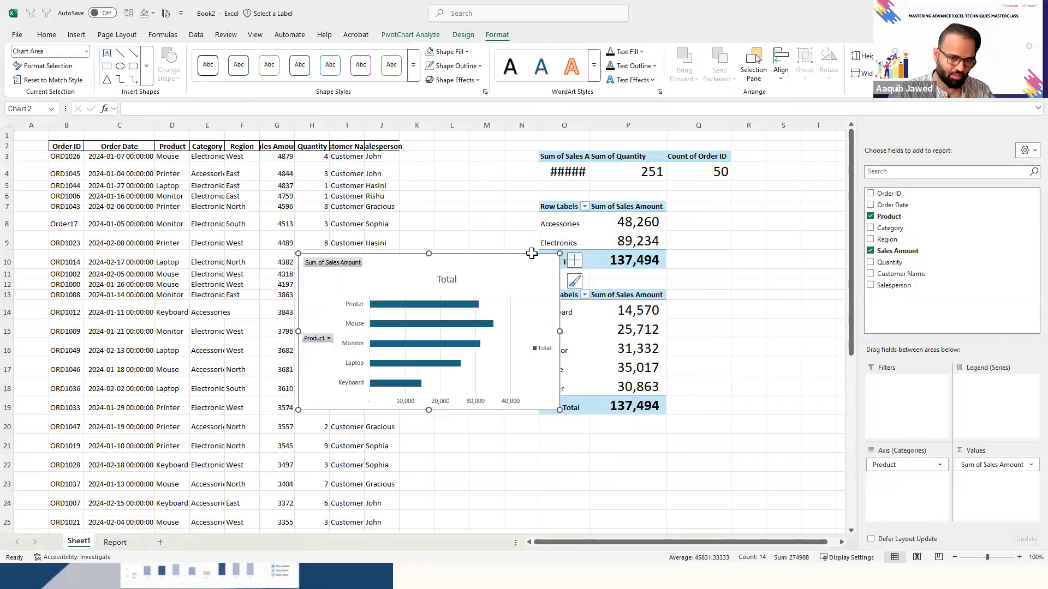
- Cut the product bar chart, paste it onto the Report sheet, and position it directly beneath the pie chart
key("Delete")
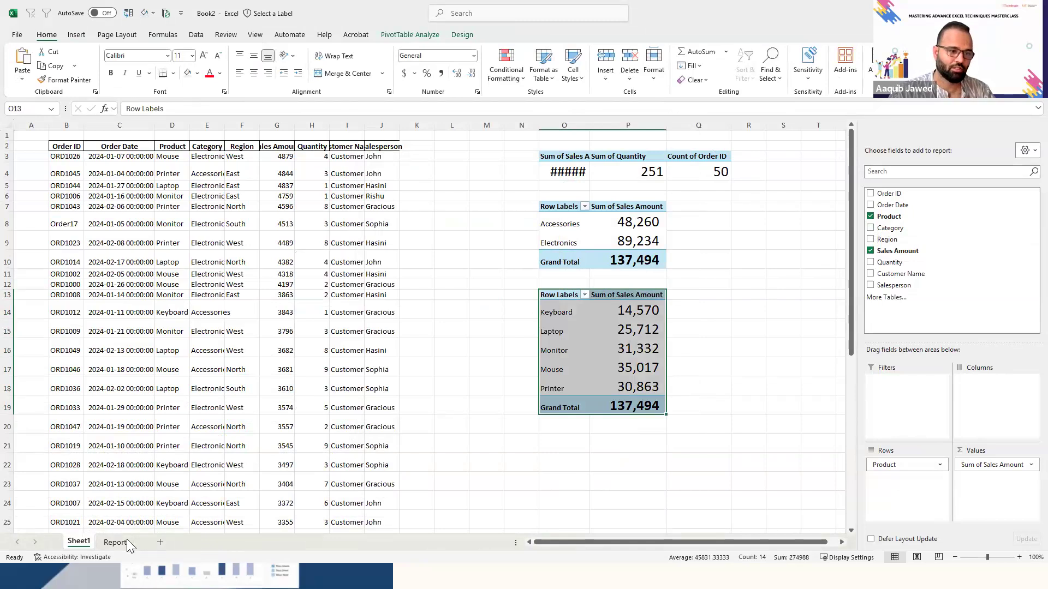
left_click(115, 542)
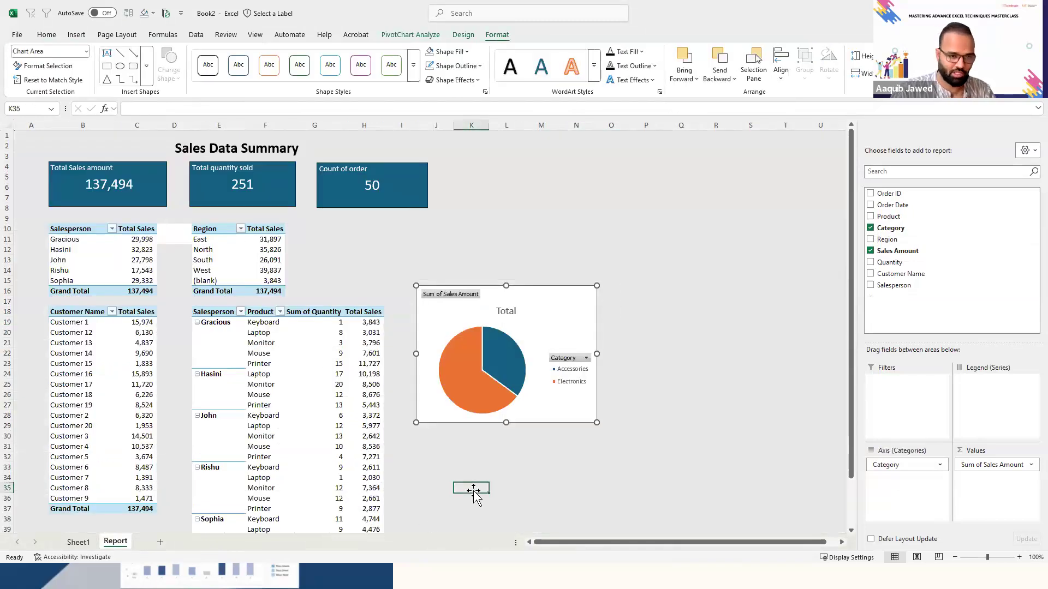
left_click(473, 489)
key("ctrl+v")
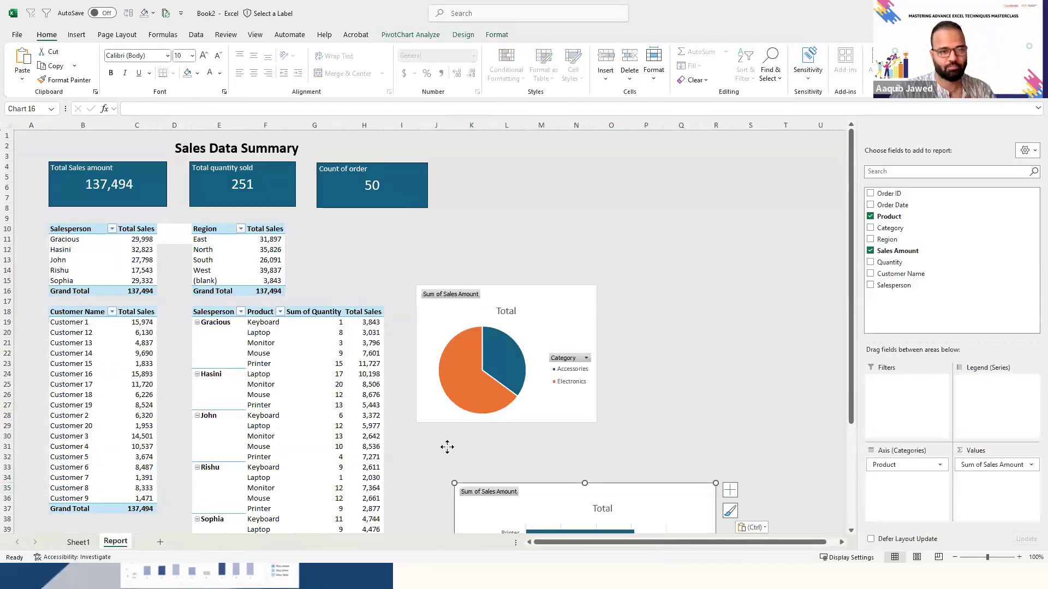
left_click_drag(447, 447, 450, 436)
left_click_drag(853, 382, 836, 562)
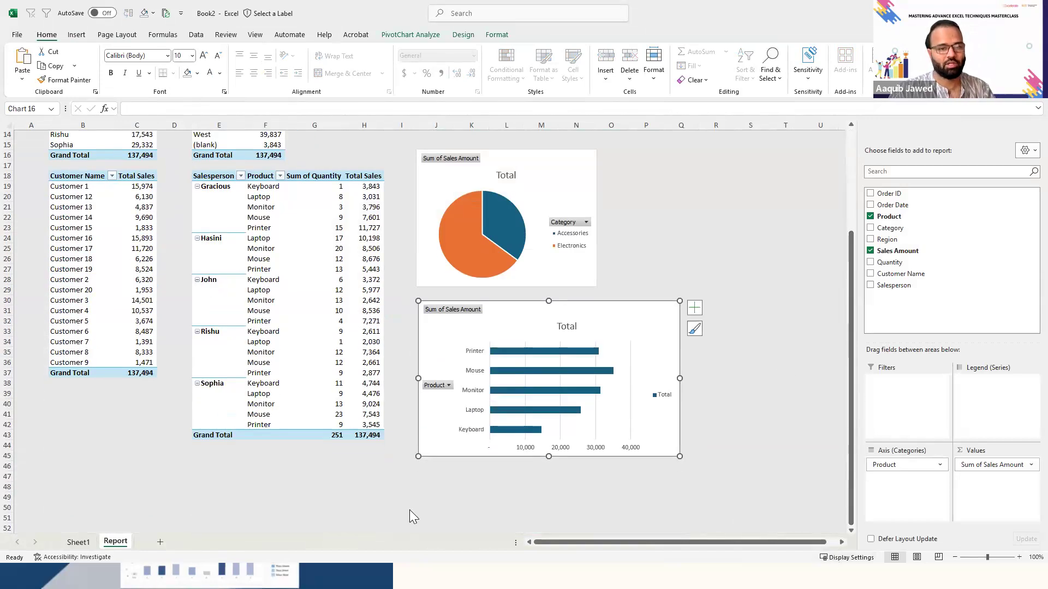
- Remove Sum of Quantity from the order date line chart in the Sales_Dataset_US report and return to the Book2 workbook
key("alt+Tab")
left_click(401, 459)
key("Down")
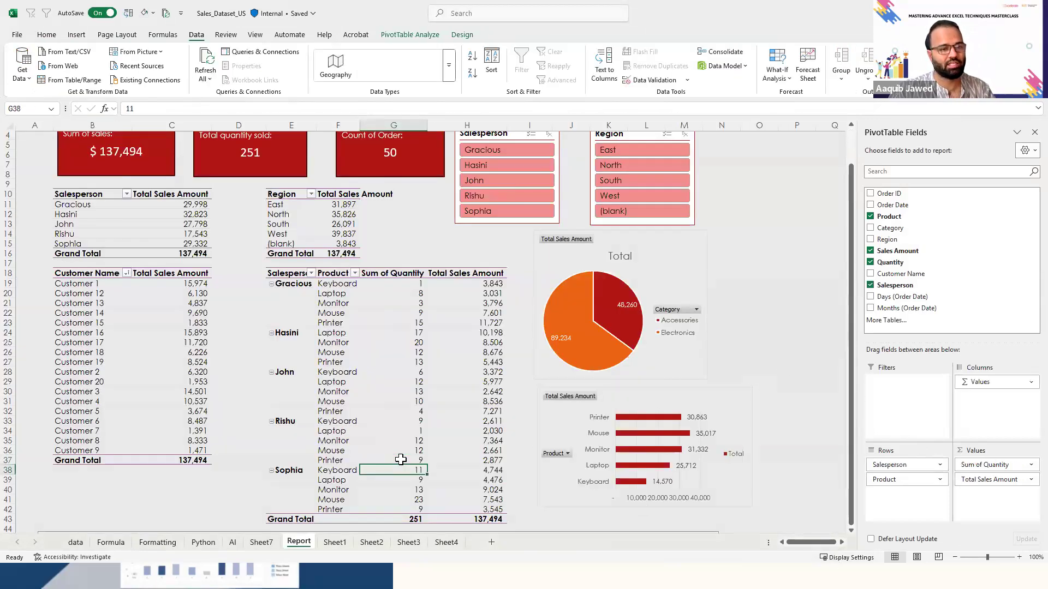
key("Down")
key("Down")
key("Down")
key("Down")
key("Down")
key("Down")
key("Down")
key("Down")
key("Down")
key("Down")
key("Down")
key("Down")
key("Down")
key("Down")
key("Down")
key("Down")
key("Down")
key("Down")
key("Down")
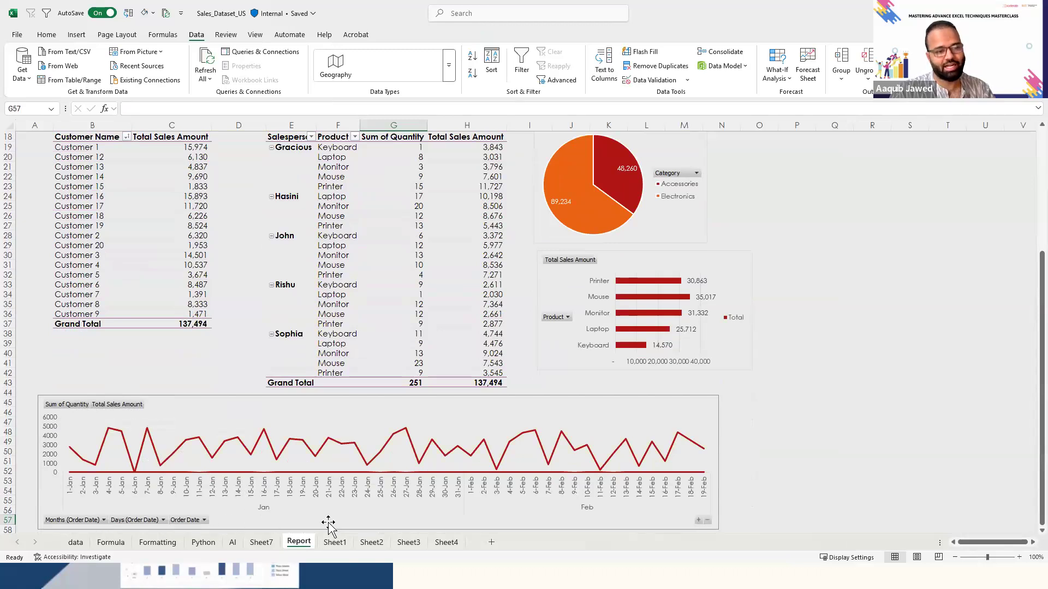
left_click(430, 516)
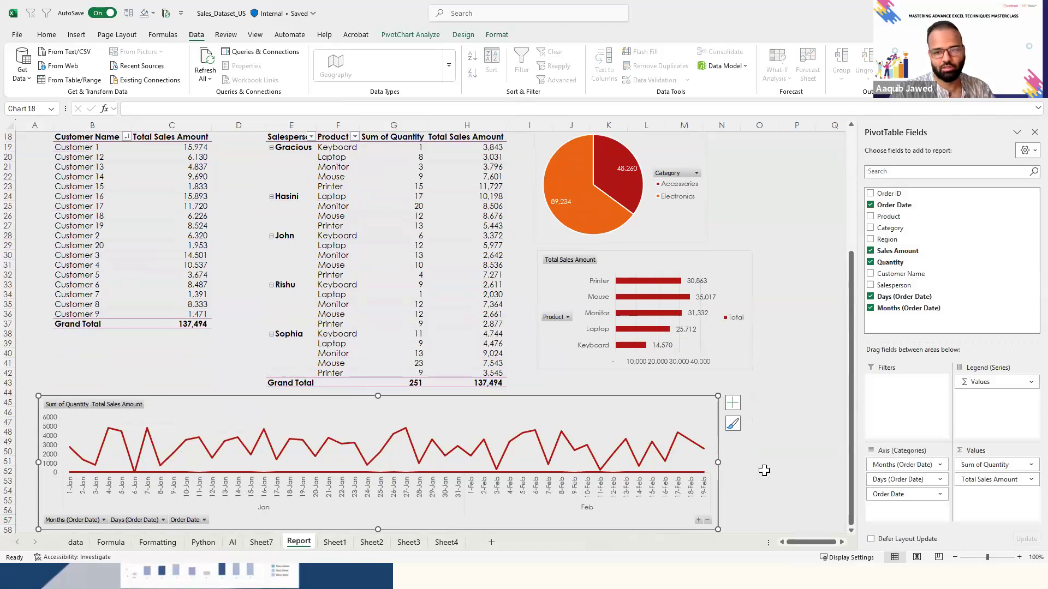
left_click_drag(994, 466, 791, 409)
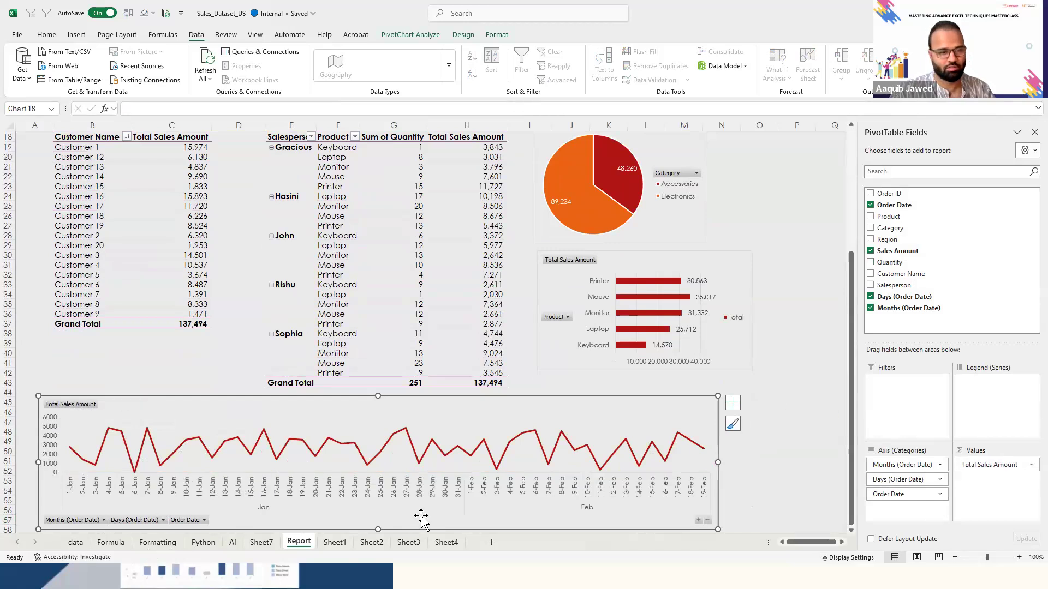
left_click(186, 493)
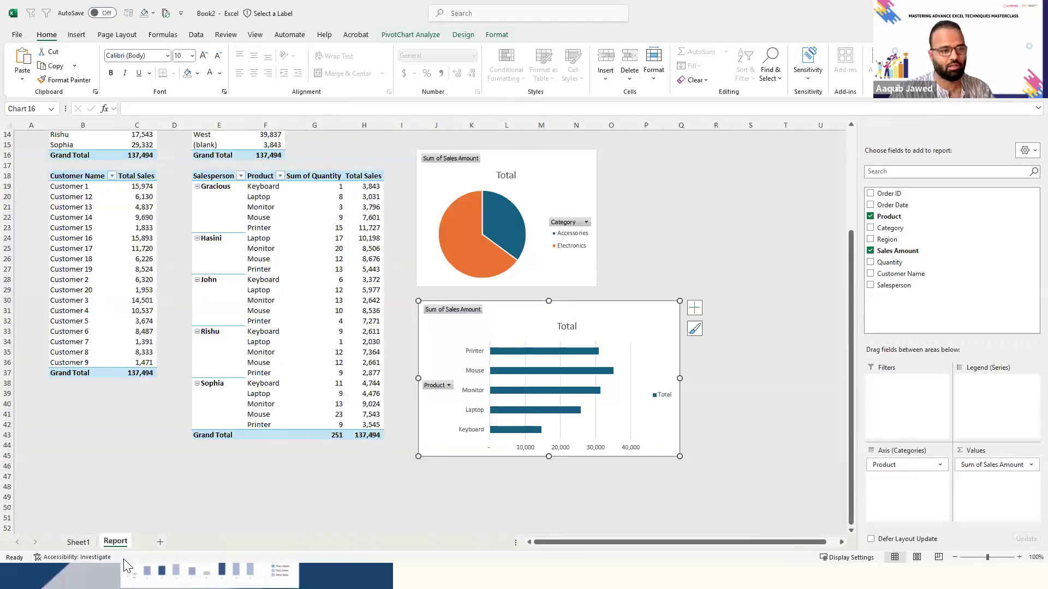
- Copy the Product PivotTable on Sheet1 and paste it at cell S13
left_click(77, 543)
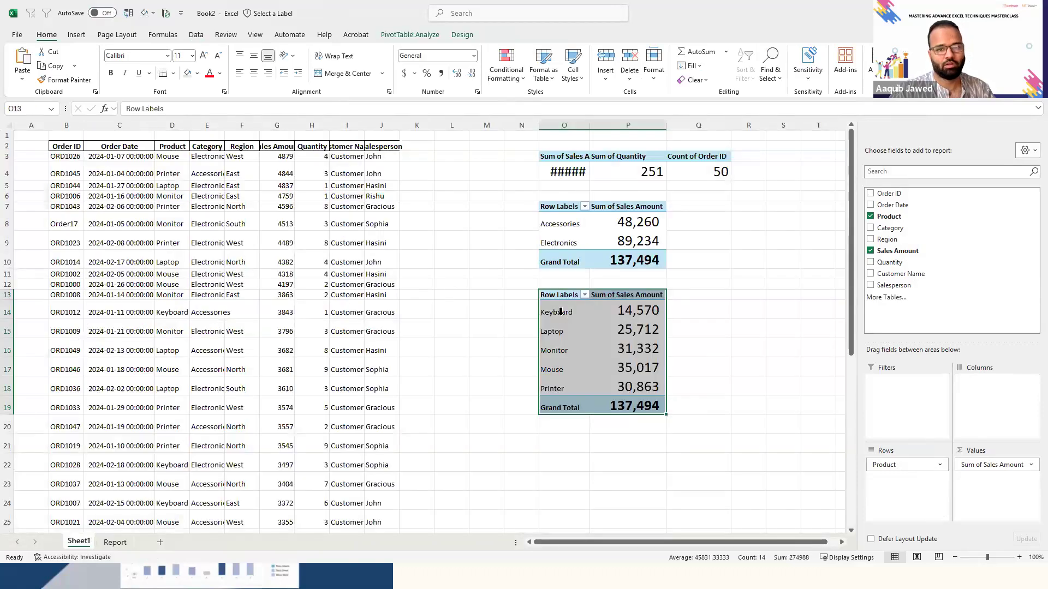
key("ctrl+c")
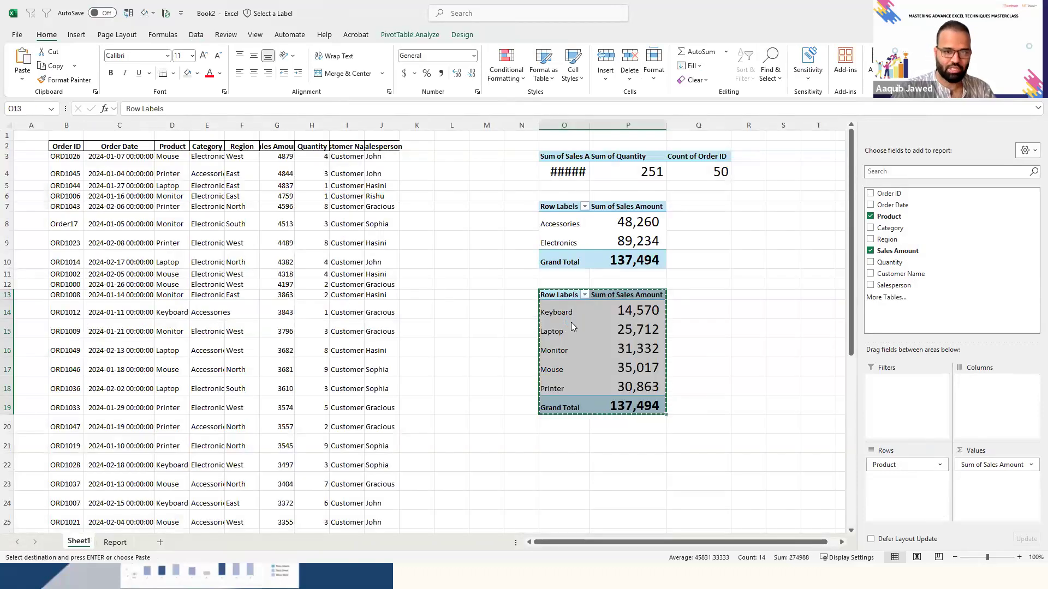
key("ctrl+v")
left_click(516, 319)
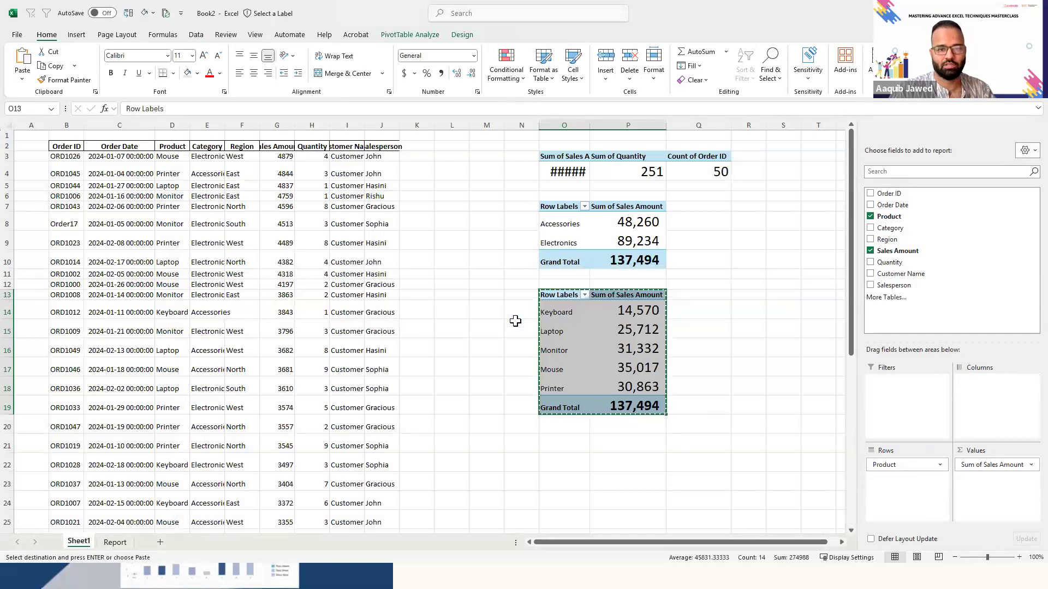
key("Right")
key("Right")
key("ctrl+v")
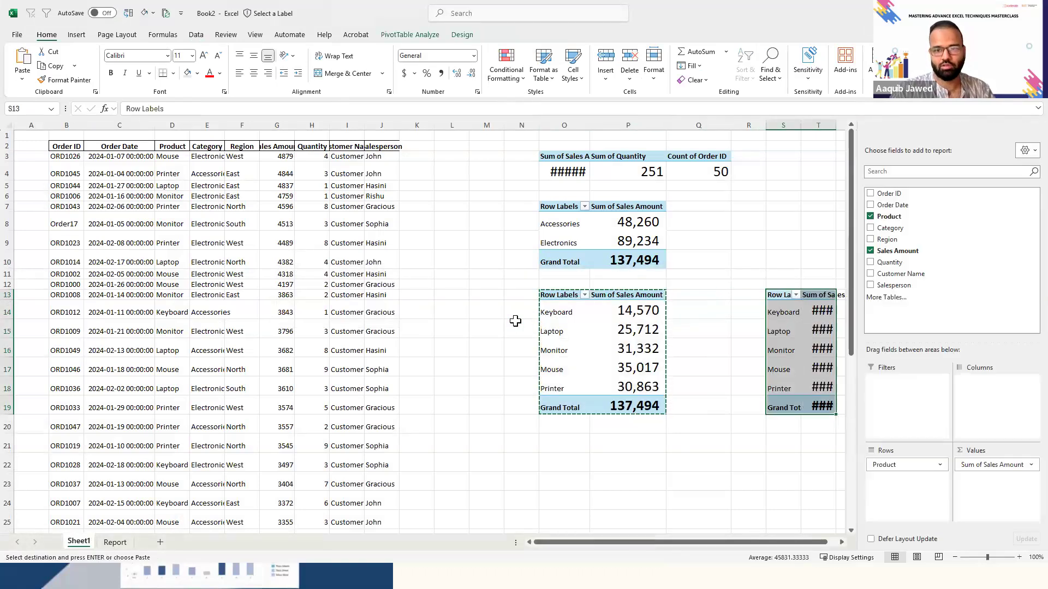
key("Escape")
- Auto-fit column T to the sales amounts of the pasted PivotTable
key("Right")
key("Right")
key("Left")
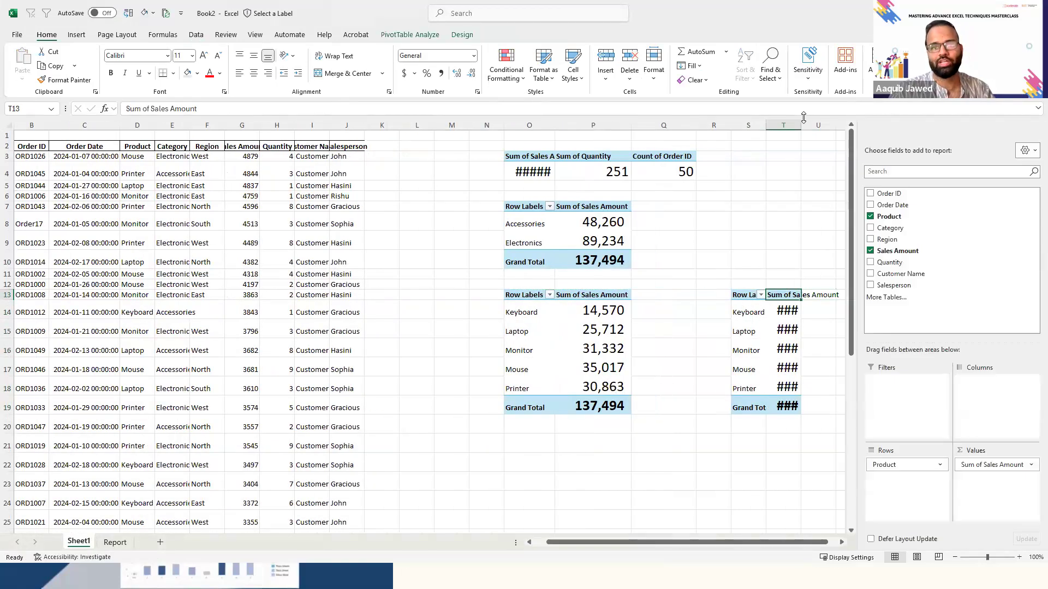
double_click(799, 126)
- Replace Product with Order Date in the rows of the PivotTable at S13
left_click(776, 339)
scroll(776, 339, "right", 1)
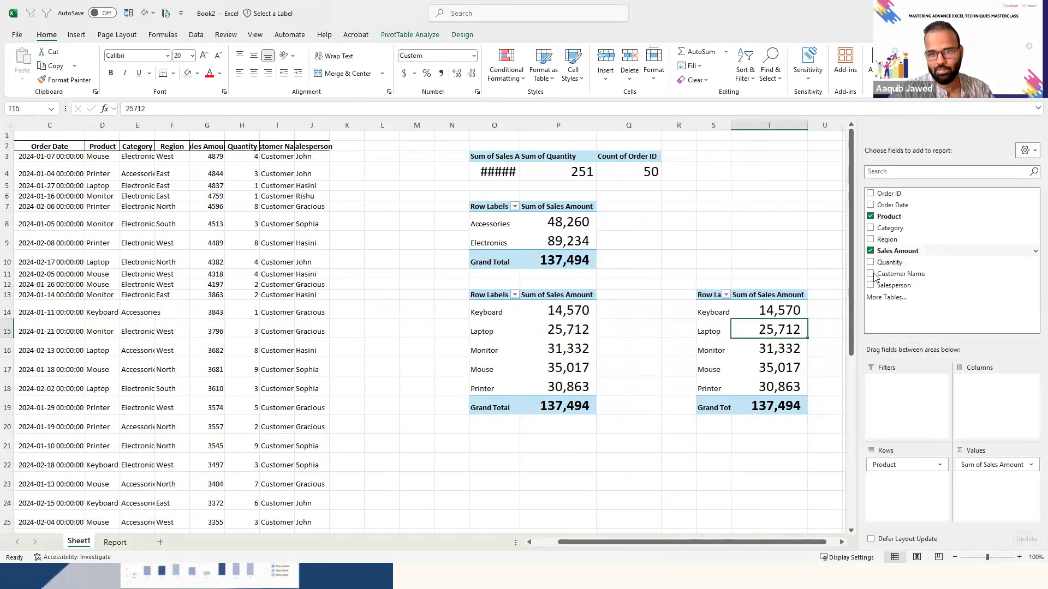
left_click_drag(917, 469, 709, 475)
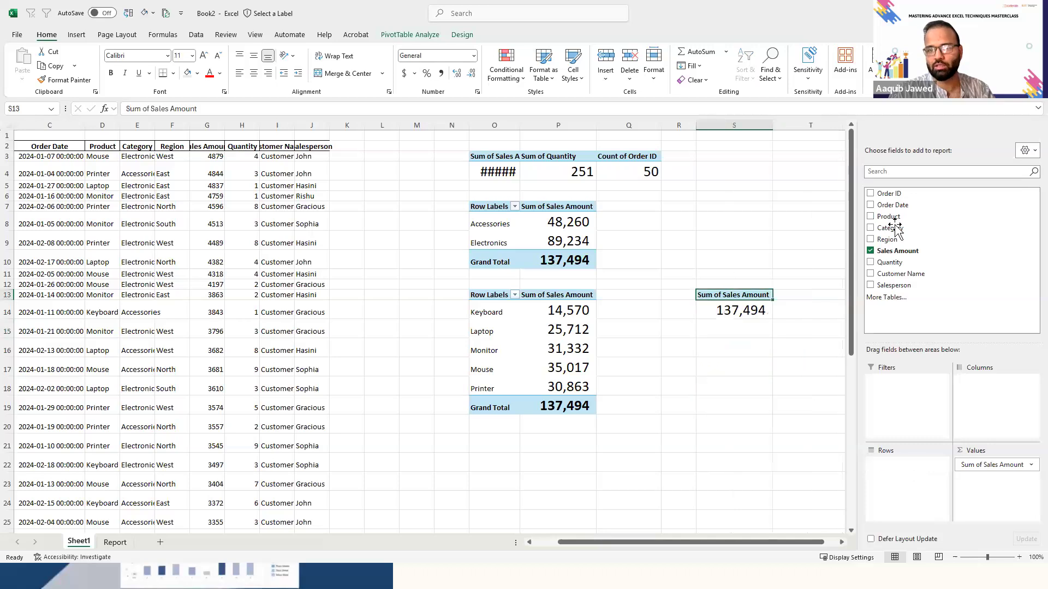
left_click_drag(903, 206, 903, 480)
left_click(791, 340)
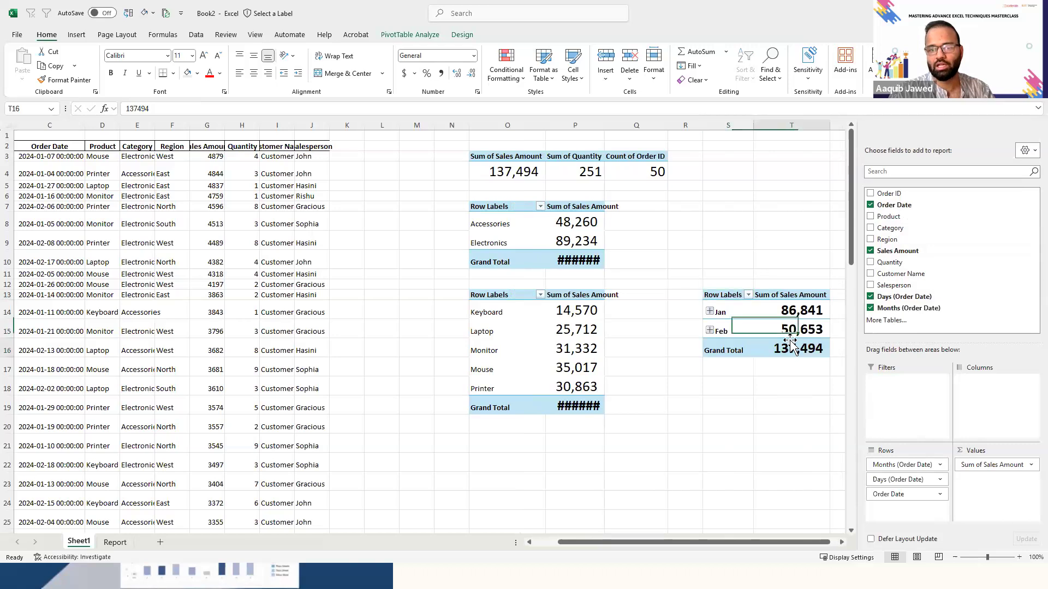
key("Up")
key("Up")
key("Up")
key("Down")
key("Down")
key("Down")
key("Down")
key("Up")
key("Up")
key("Up")
key("Up")
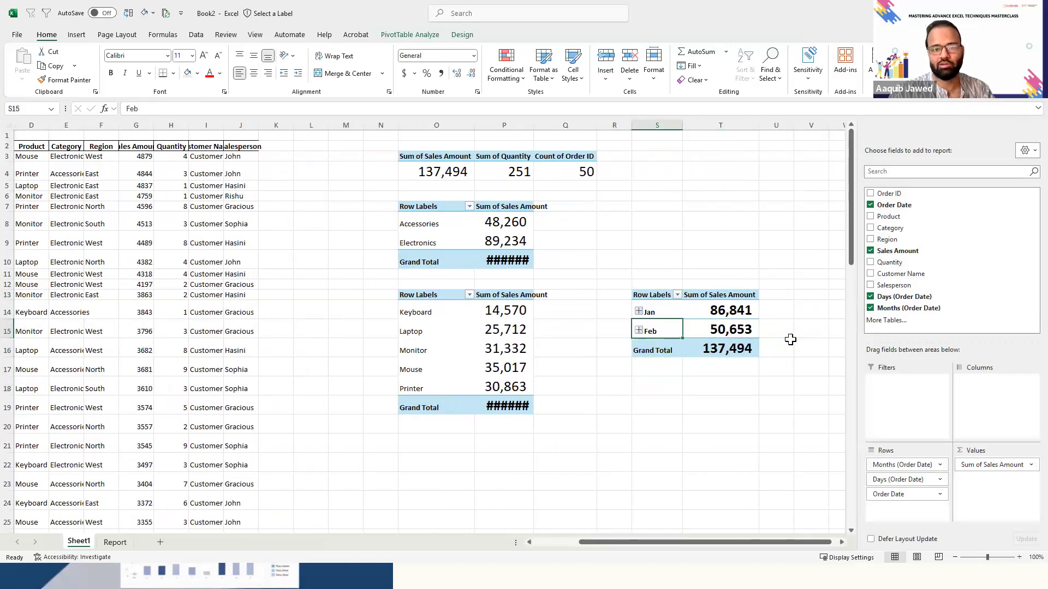
- Insert a Line PivotChart based on the whole Order Date PivotTable
key("ctrl+a")
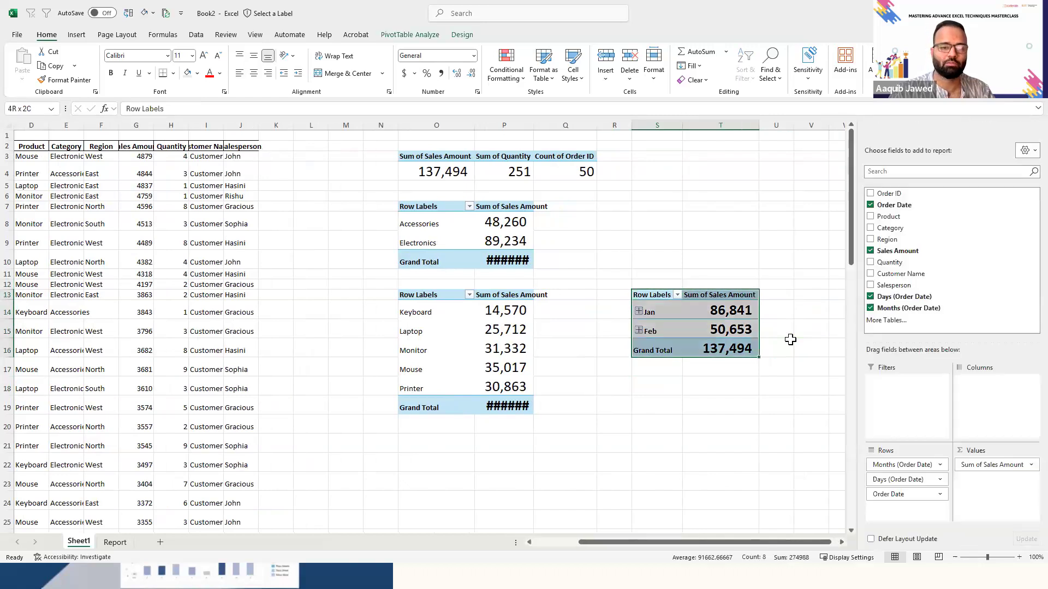
key("Down")
key("Up")
key("shift+Right")
key("shift+Down")
key("shift+Down")
key("shift+Down")
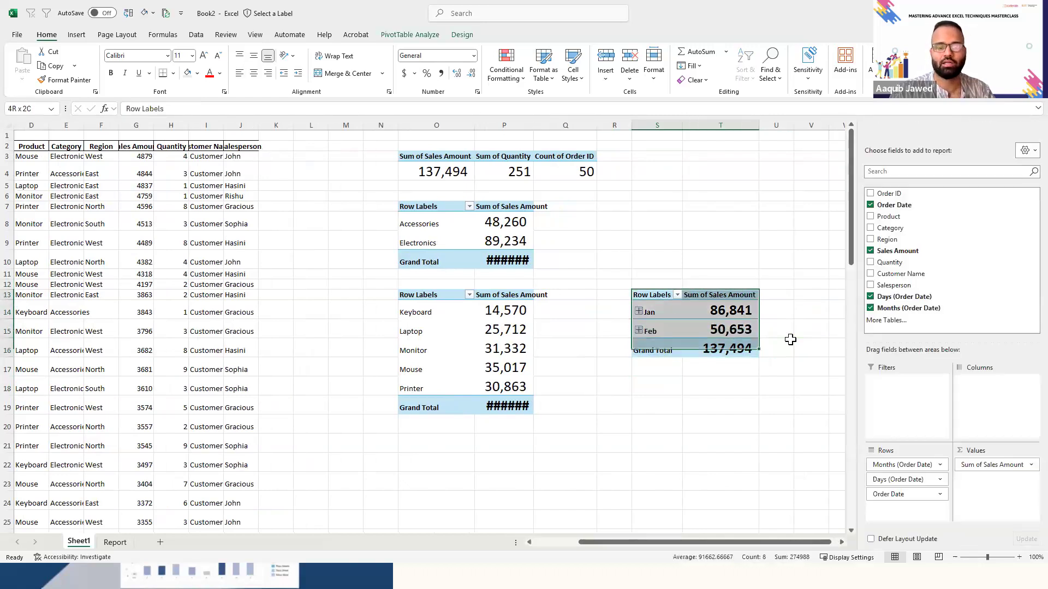
left_click(401, 34)
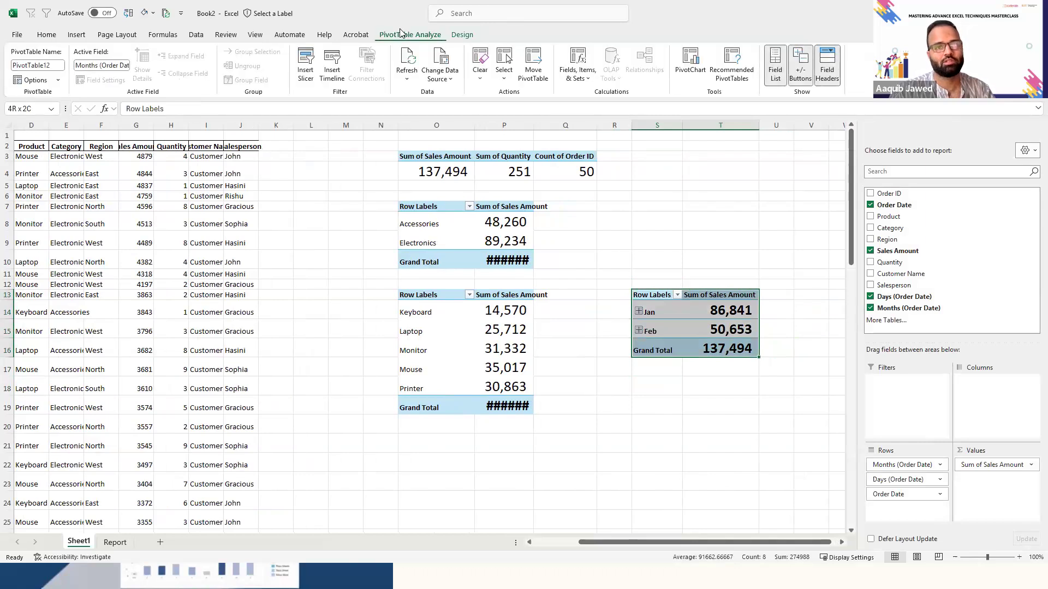
left_click(691, 68)
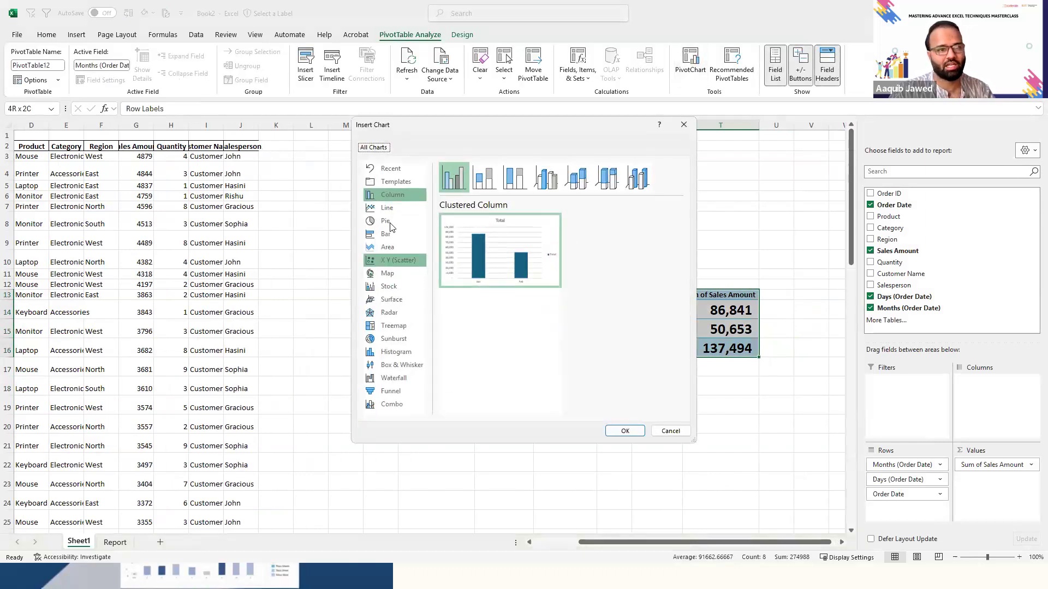
left_click(387, 213)
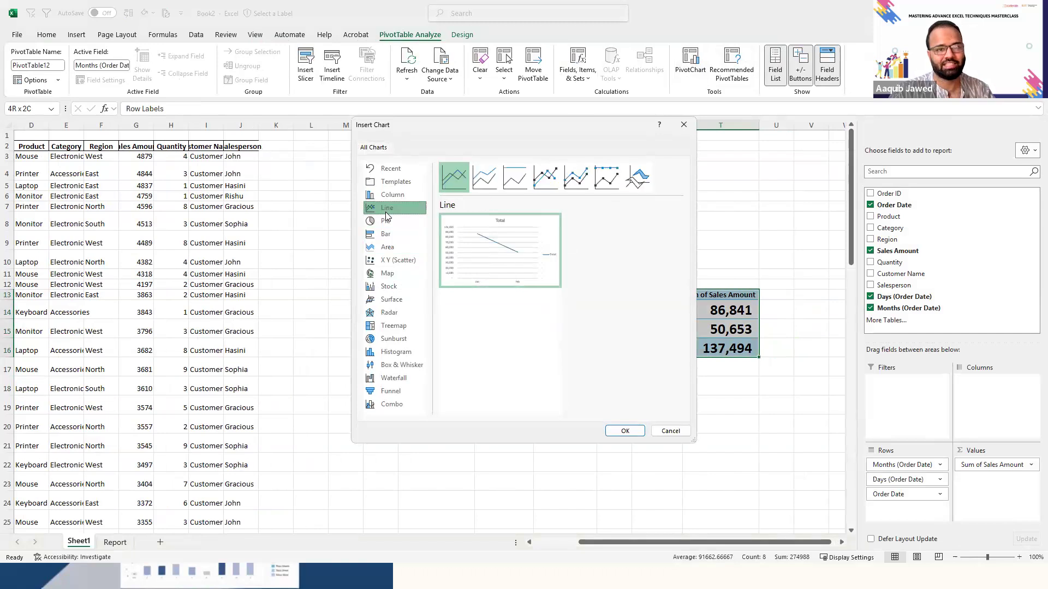
left_click(624, 431)
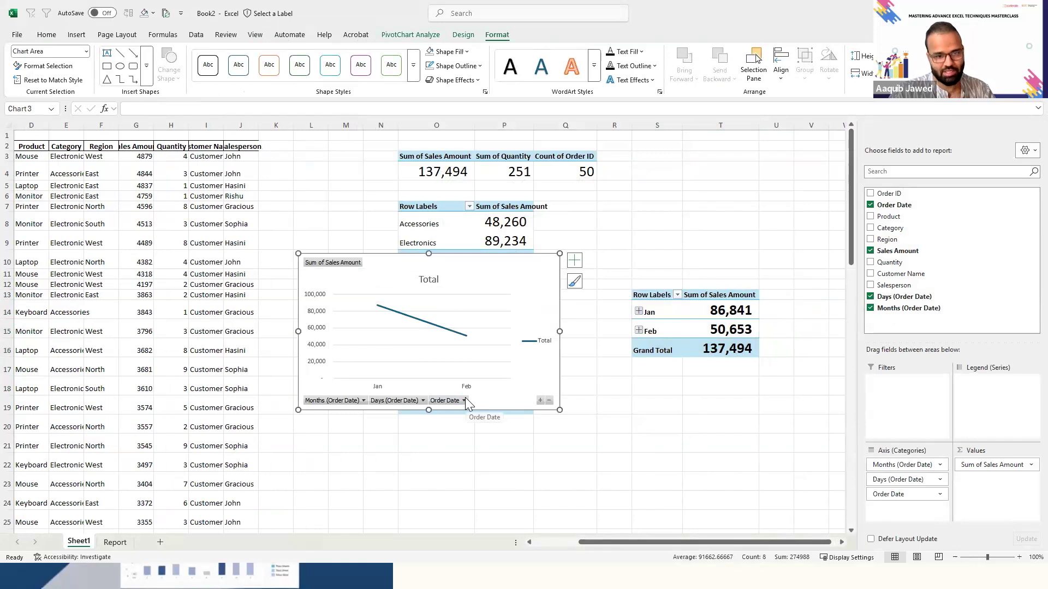
- Transfer the order date line chart from Sheet1 to cell B47 on the Report sheet
left_click(123, 543)
left_click(134, 468)
key("Down")
key("Left")
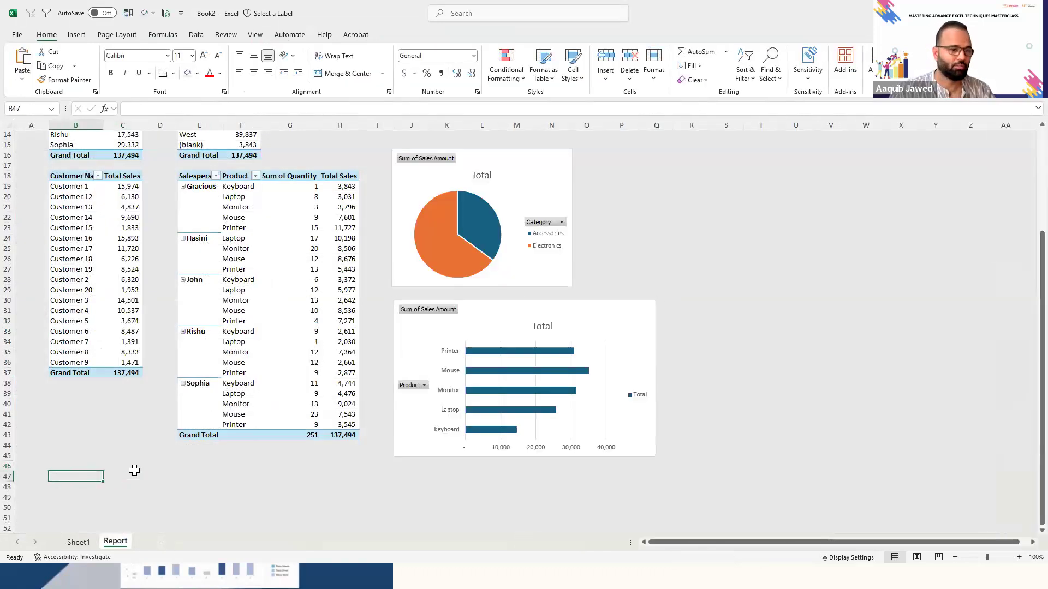
key("ctrl+v")
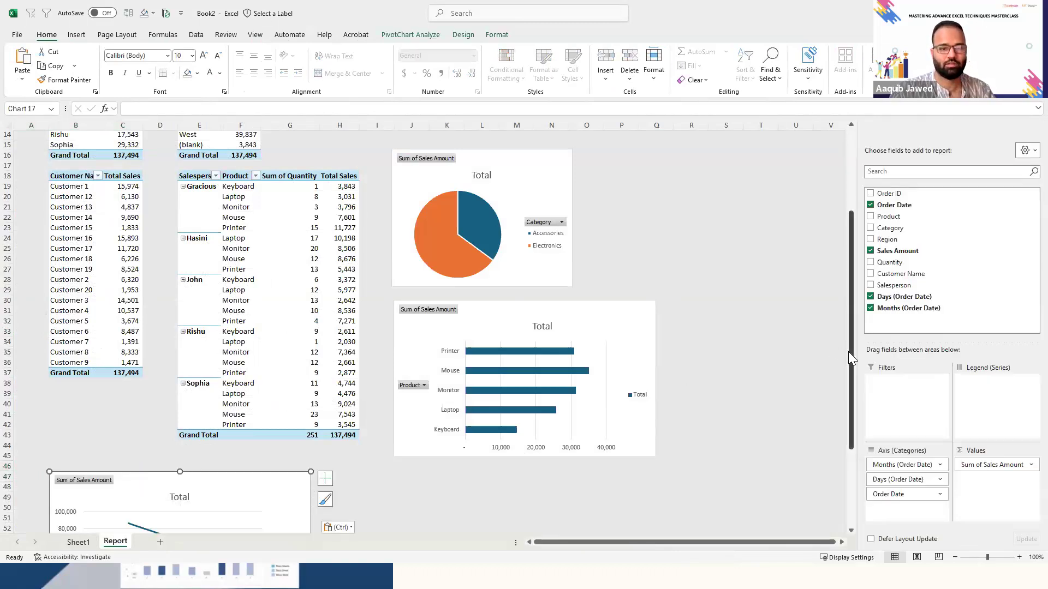
- Widen the order date line chart to the edge of column Q and delete its legend
scroll(852, 359, "down", 4)
left_click_drag(310, 425, 658, 413)
left_click(633, 437)
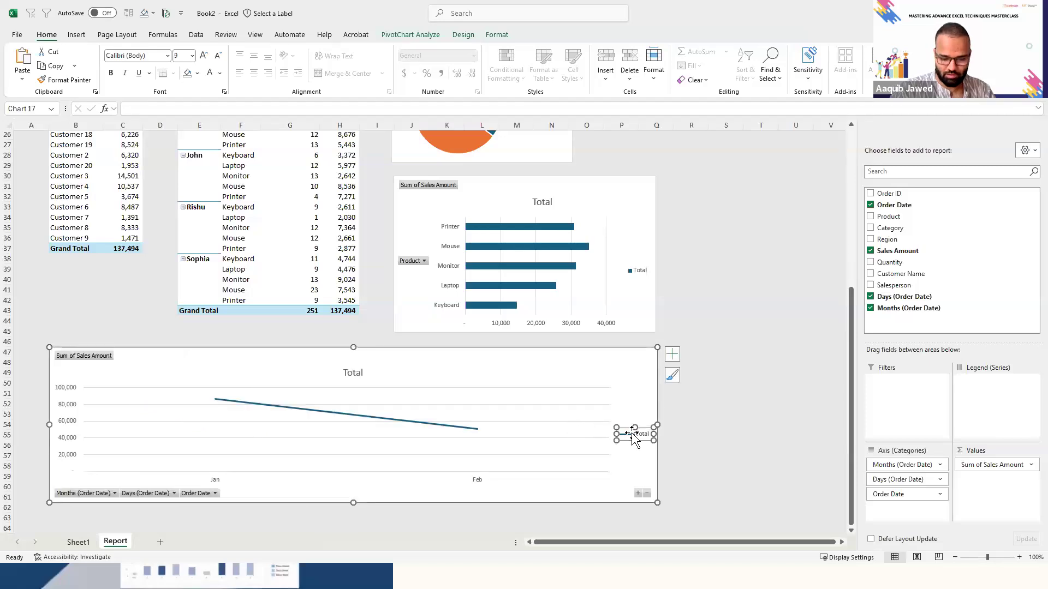
key("Delete")
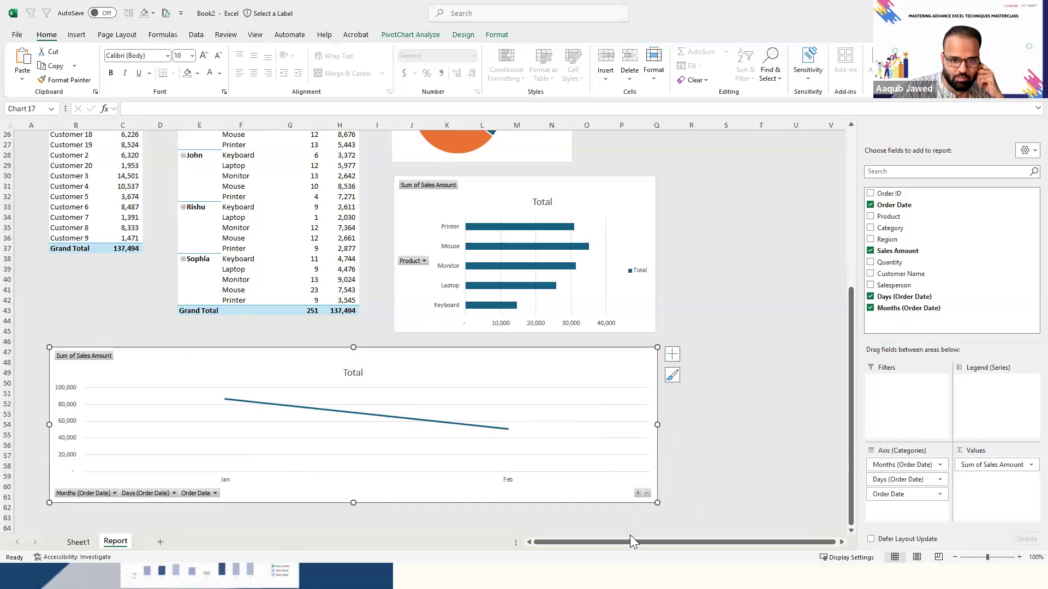
- Expand the line chart's date axis from months to individual days
left_click(638, 493)
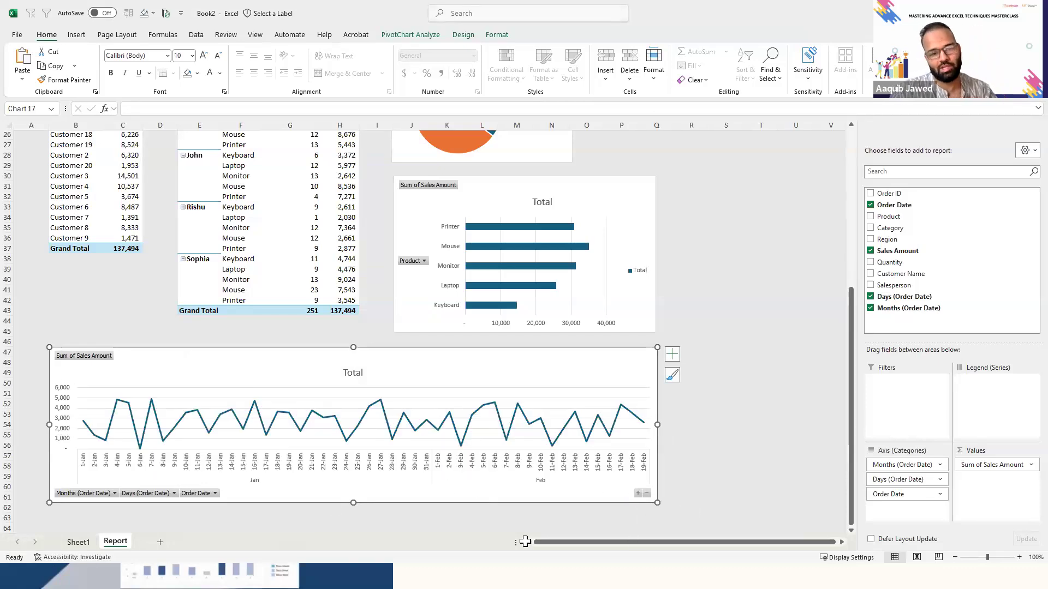
left_click(647, 493)
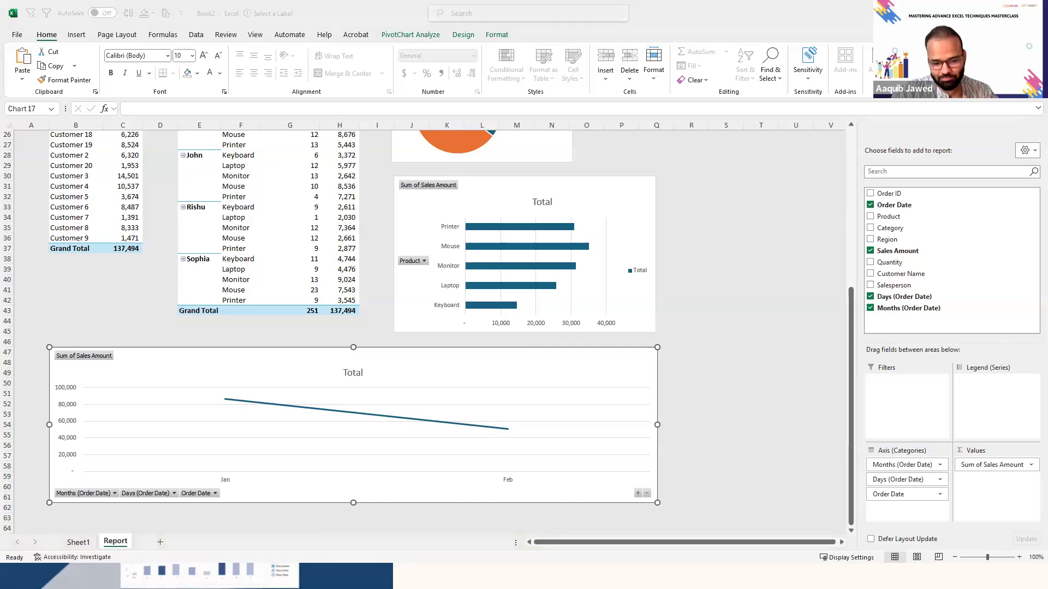
left_click(637, 491)
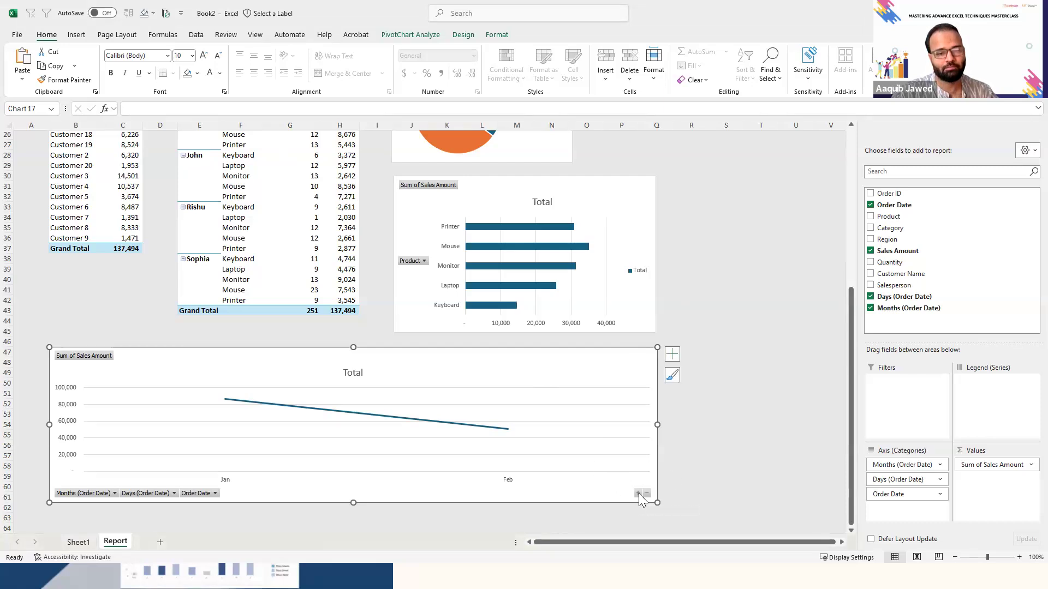
left_click(638, 494)
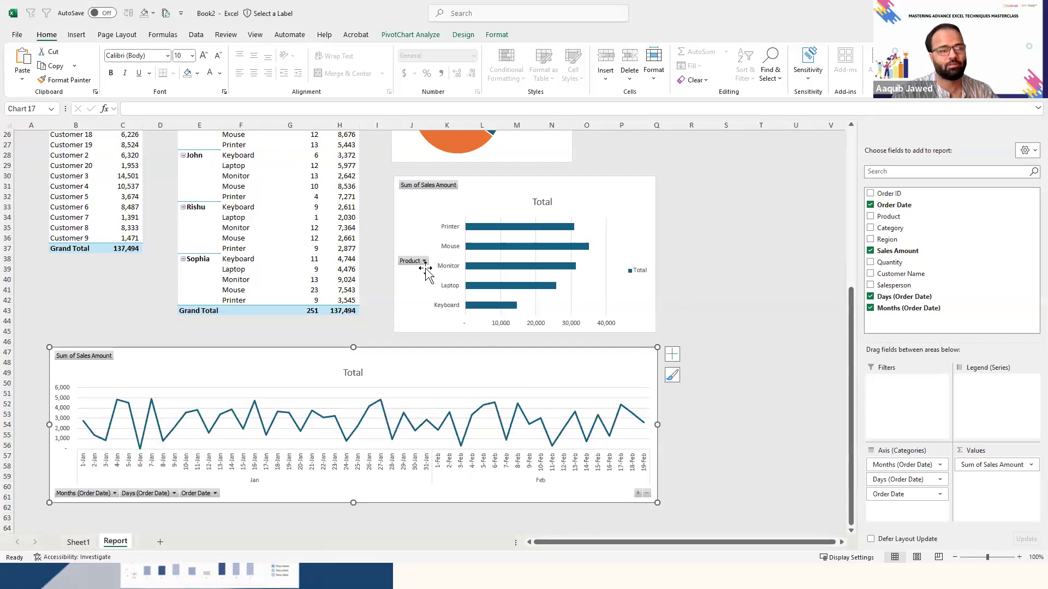
- Review the report layout, from the salesperson and product PivotTable down to the order date line chart
left_click(699, 296)
key("Up")
key("ctrl+Up")
key("Left")
key("Left")
left_click(305, 312)
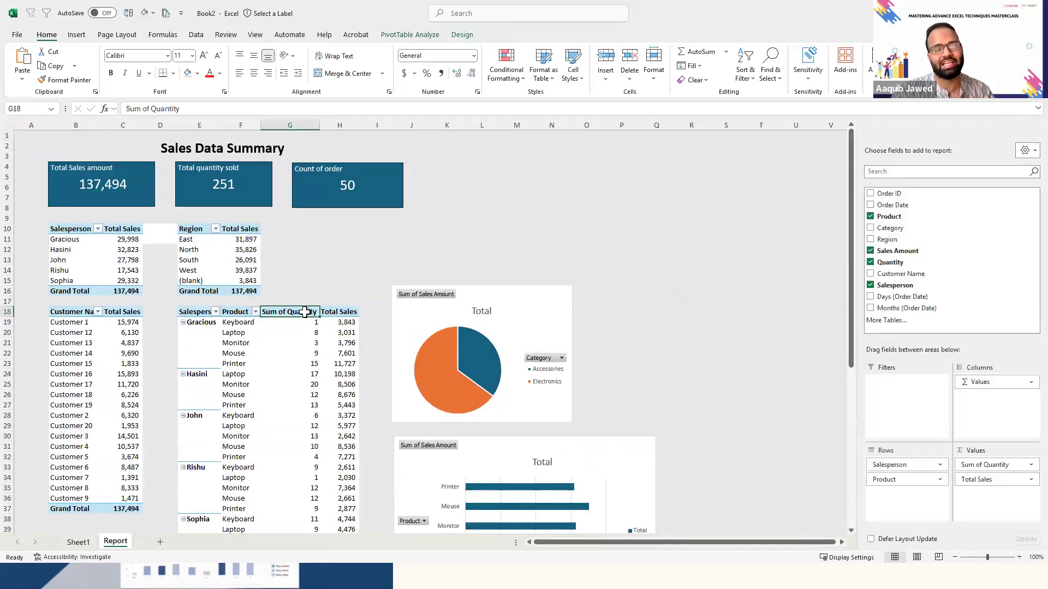
left_click(253, 313)
key("Right")
key("Right")
key("Left")
key("Left")
key("ctrl+shift+Right")
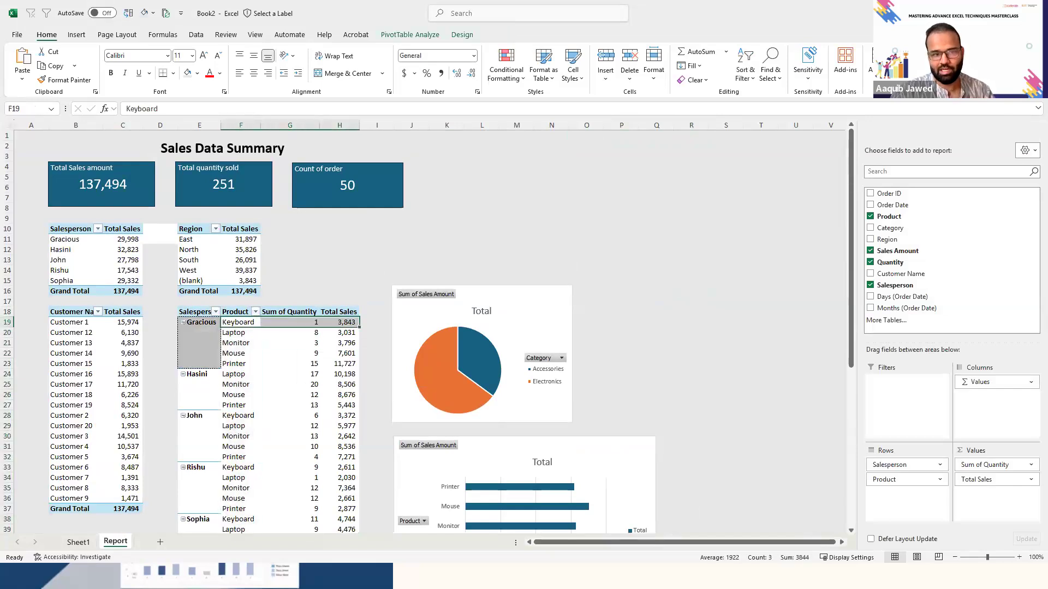
left_click(683, 401)
key("Down")
key("Down")
key("Down")
key("Down")
key("Down")
key("Down")
key("Down")
key("Down")
key("Down")
key("Down")
key("Down")
key("Down")
key("Down")
key("Down")
key("Down")
key("Down")
key("Down")
key("Down")
key("Down")
key("Down")
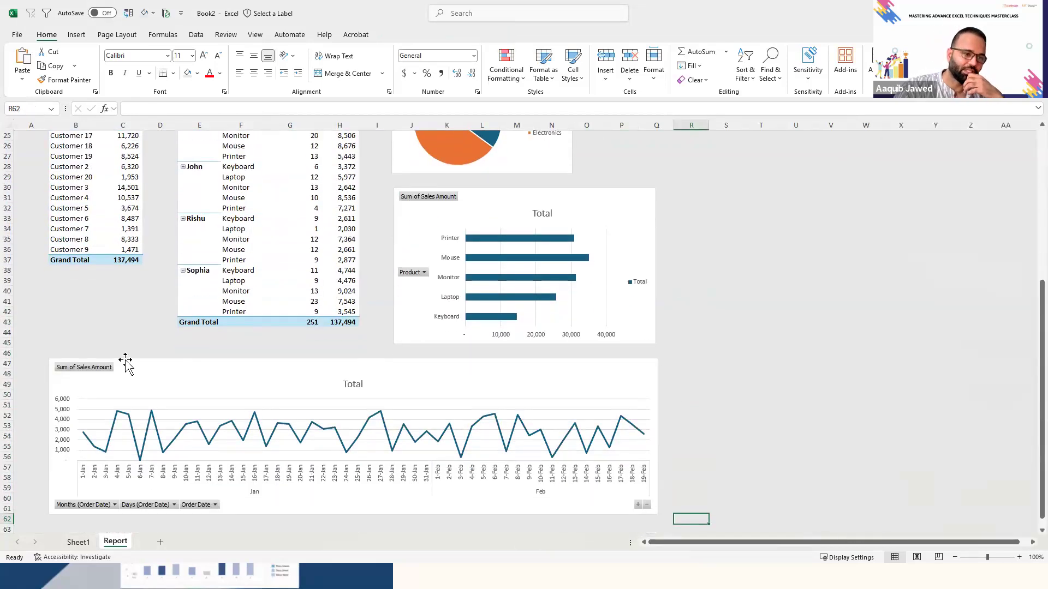
- Nudge the order date line chart slightly to the left below the PivotTables
left_click(136, 364)
left_click_drag(134, 363, 131, 364)
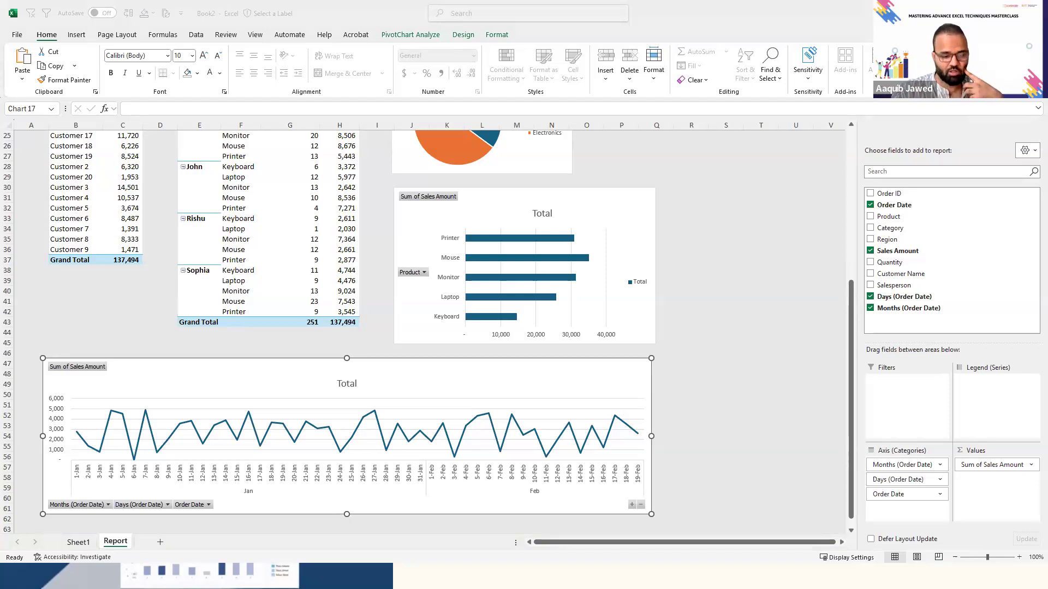
left_click(750, 287)
left_click(657, 280)
- Add a Salesperson slicer for the salesperson and product PivotTable and place it beside the Count of order card
key("Up")
scroll(681, 232, "up", 8)
left_click(273, 312)
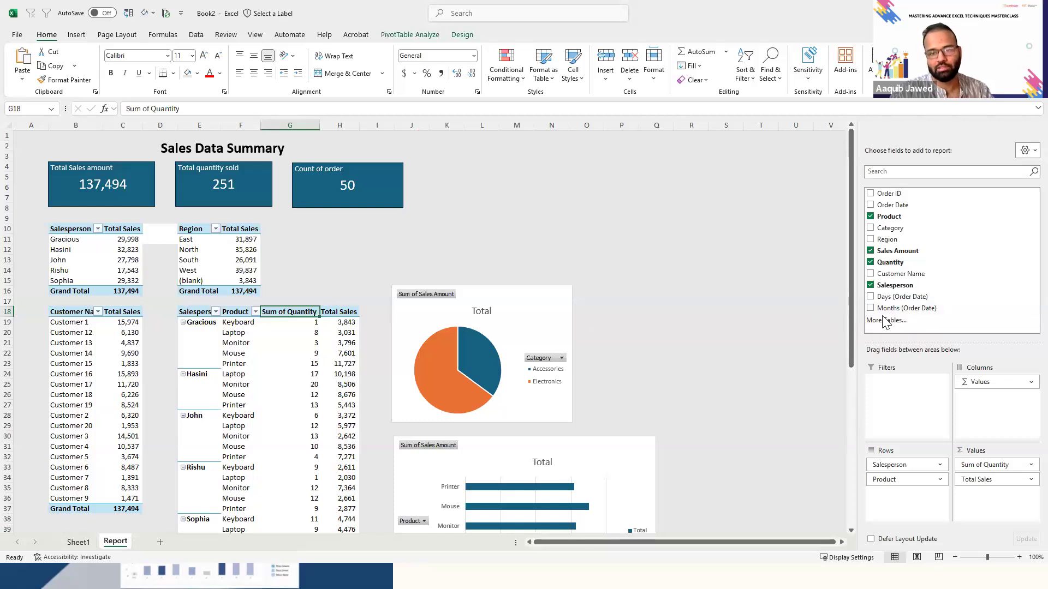
right_click(900, 286)
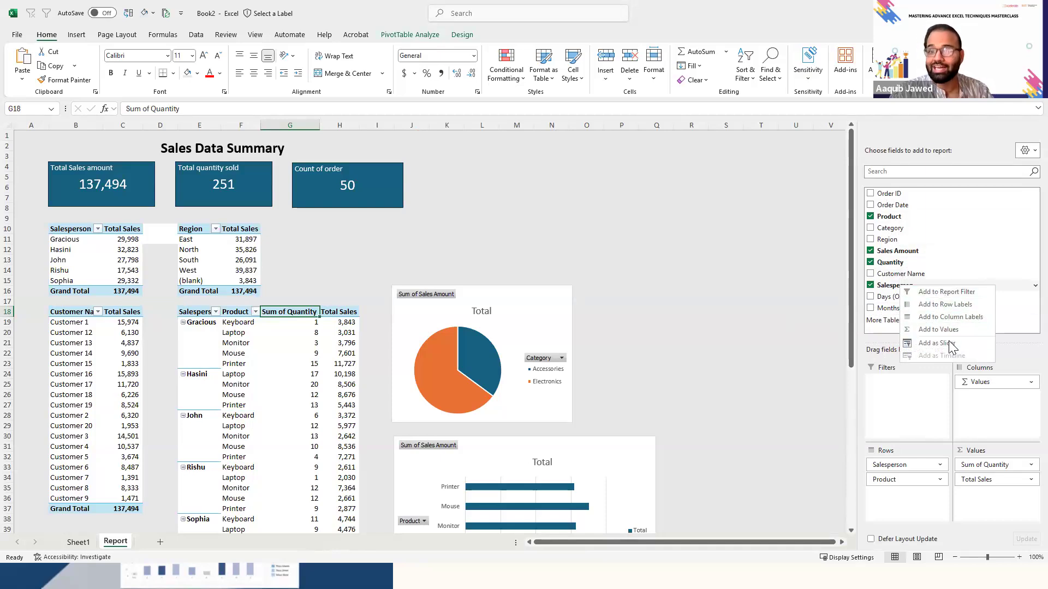
left_click(949, 343)
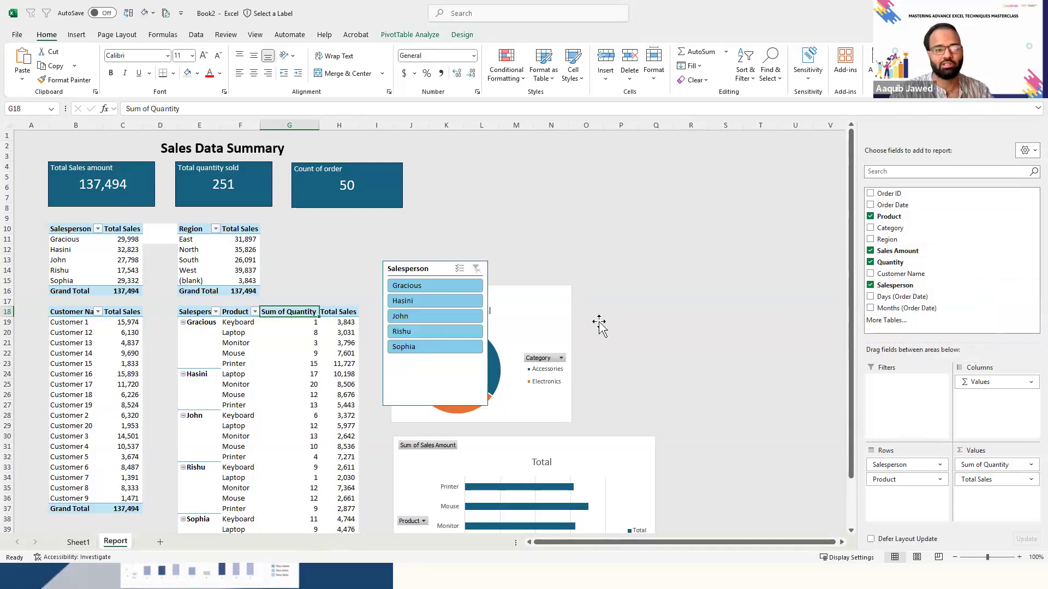
left_click_drag(444, 397, 462, 263)
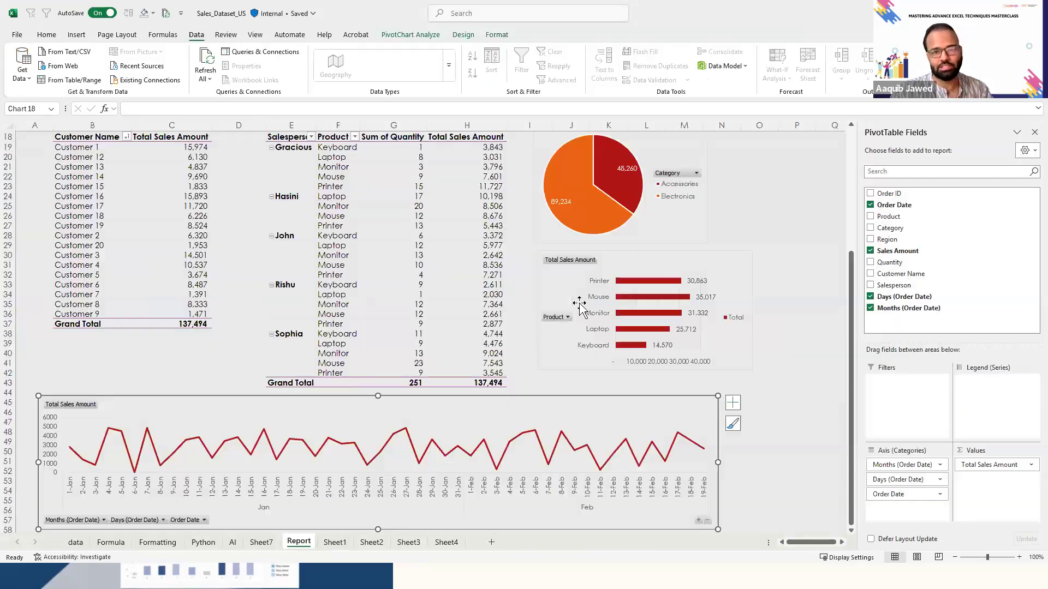
- Add a Region slicer for the salesperson and product PivotTable, following the reference report, and place it to the right of the Salesperson slicer
scroll(856, 311, "up", 6)
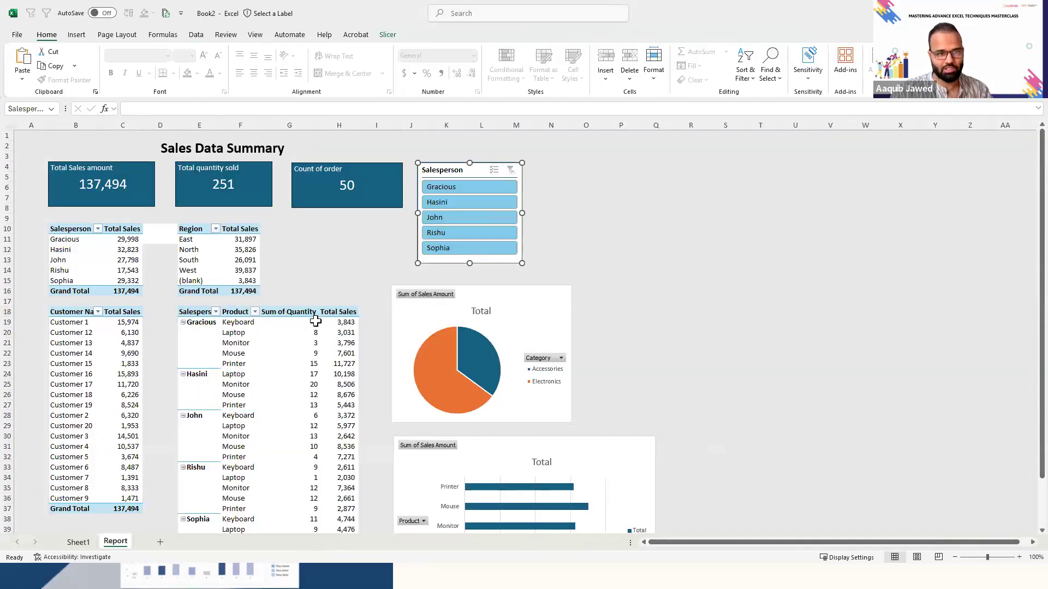
left_click(315, 322)
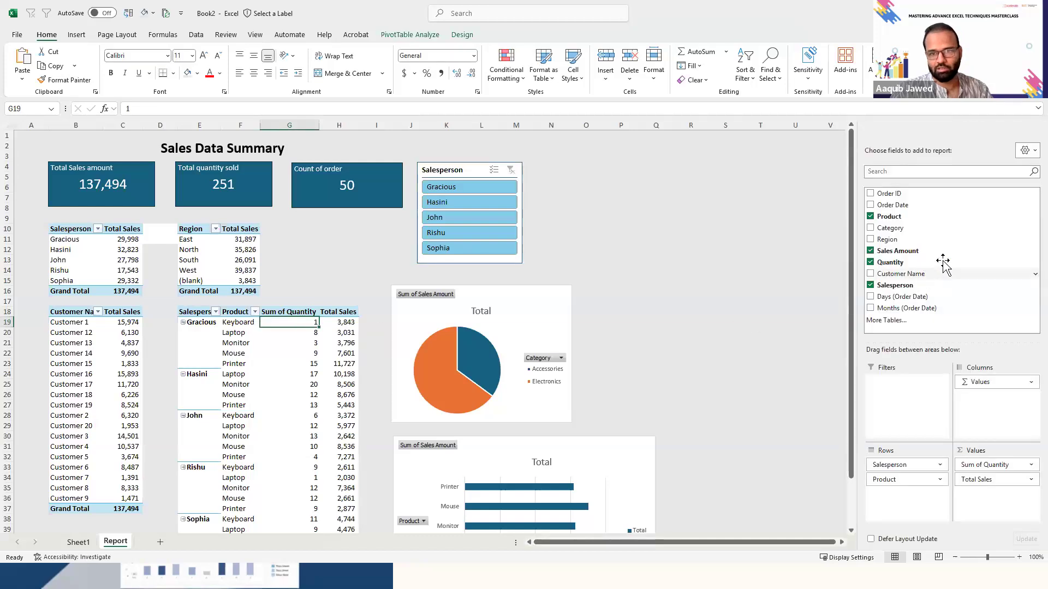
right_click(899, 243)
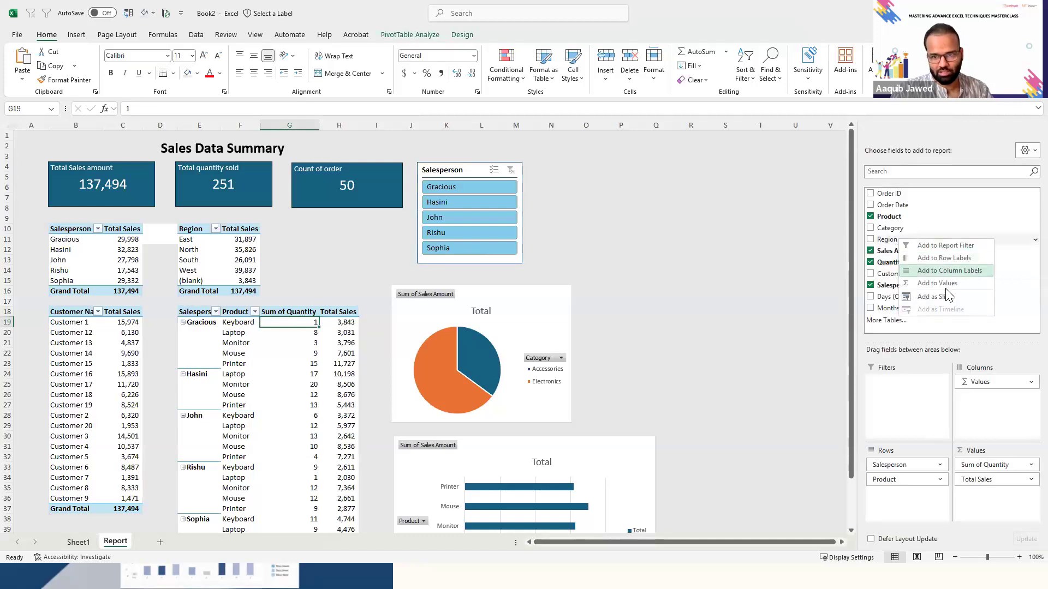
left_click(693, 327)
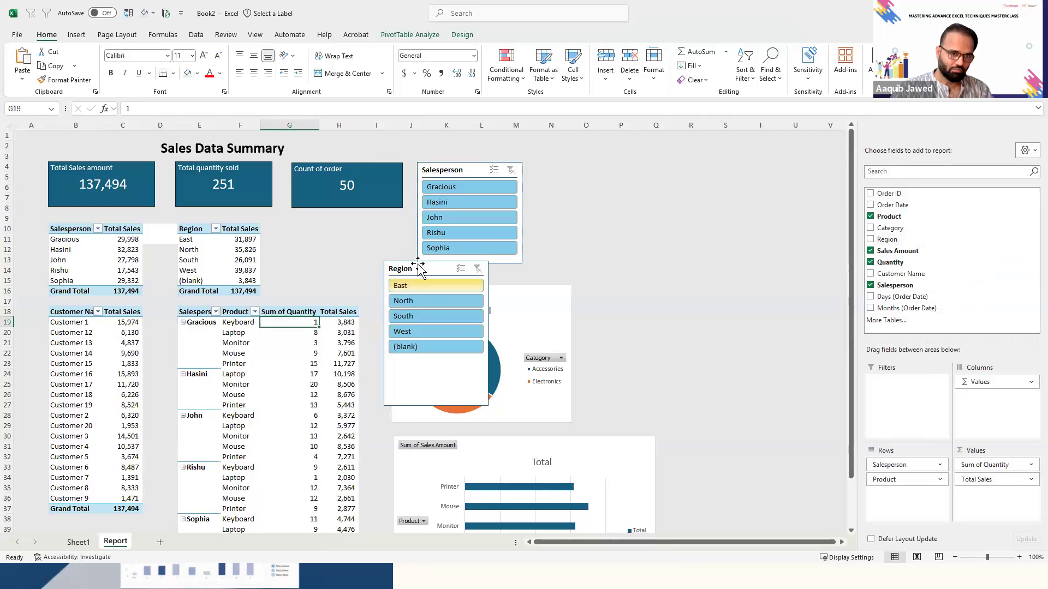
left_click_drag(411, 262, 573, 158)
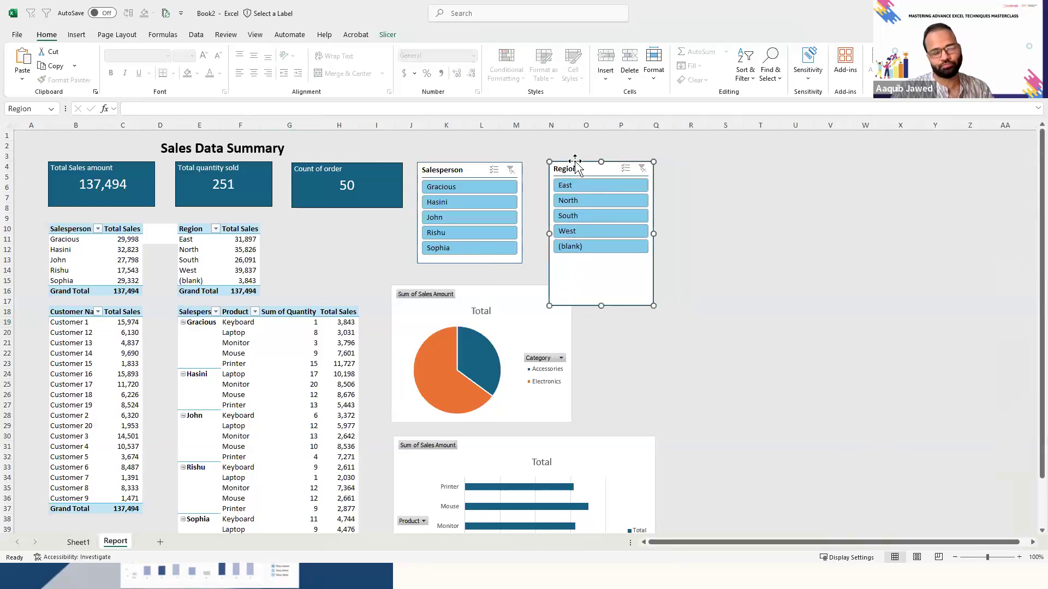
- Shorten the Region slicer to match the height of the Salesperson slicer
left_click(716, 338)
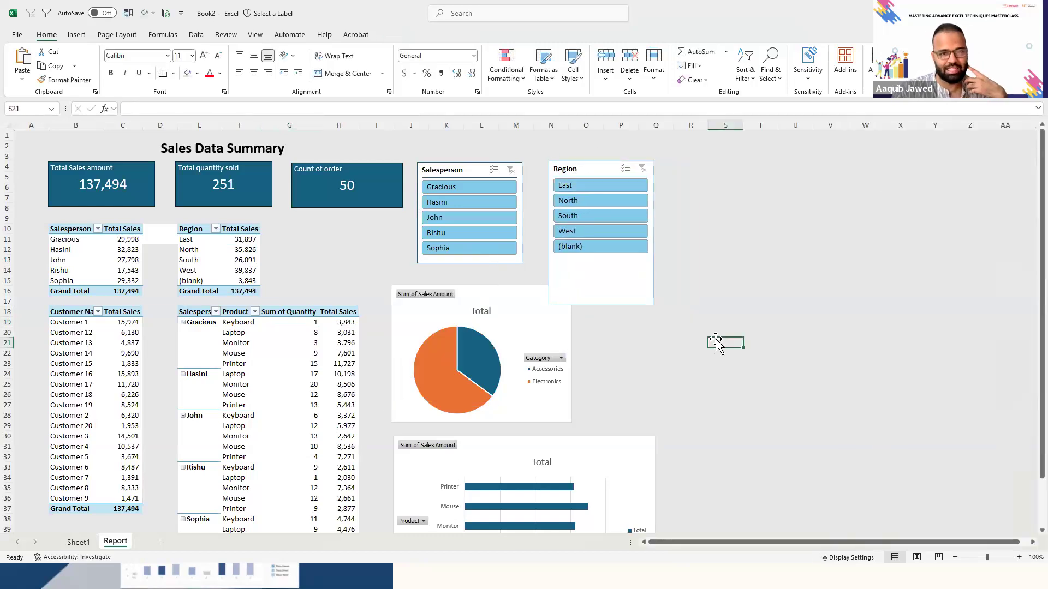
left_click(625, 291)
left_click_drag(601, 305, 592, 263)
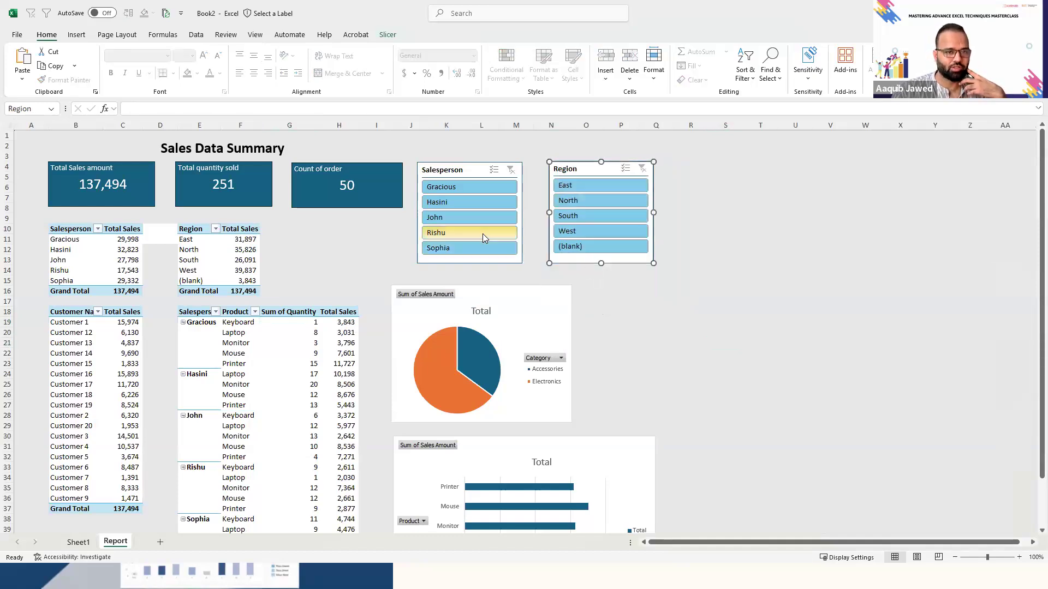
- Test the slicers by filtering to the first salesperson and the West region, and clear both filters
left_click(465, 192)
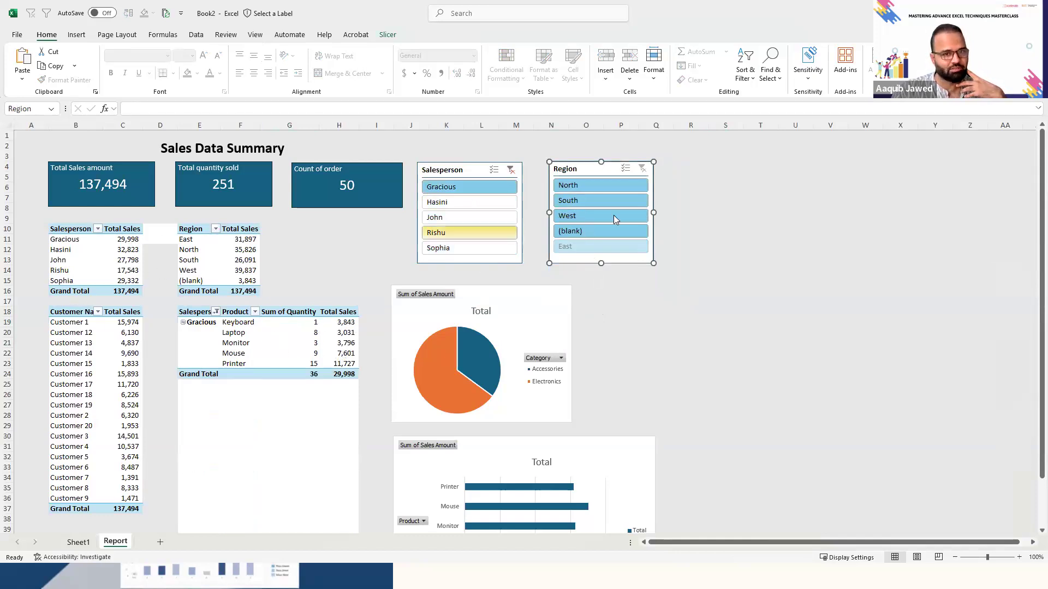
left_click(581, 216)
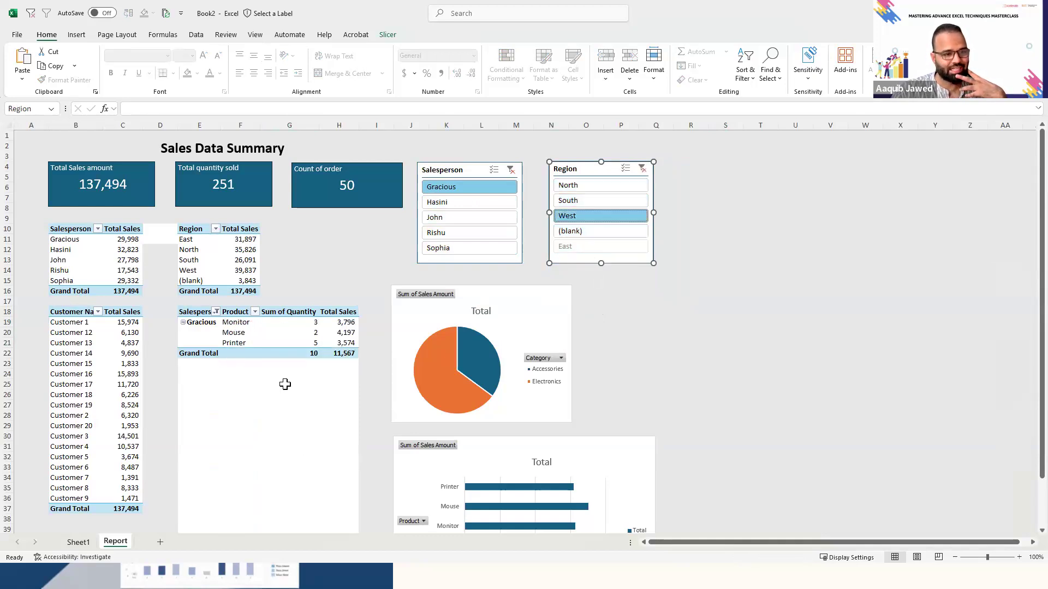
left_click(642, 169)
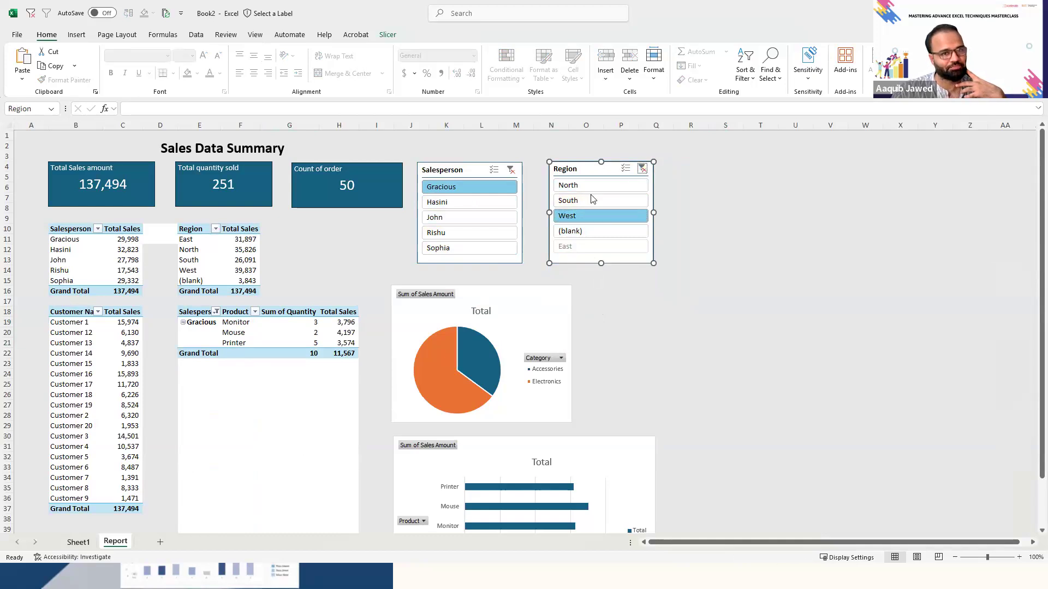
left_click(510, 170)
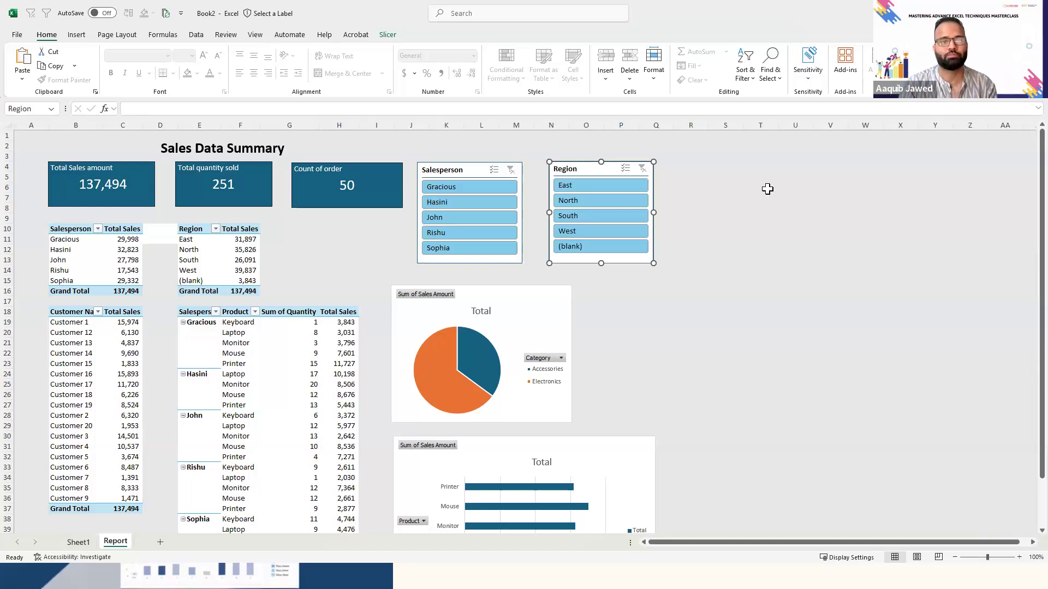
- Filter by the second salesperson, switch to the first with the West region, and clear both slicer filters
left_click(450, 203)
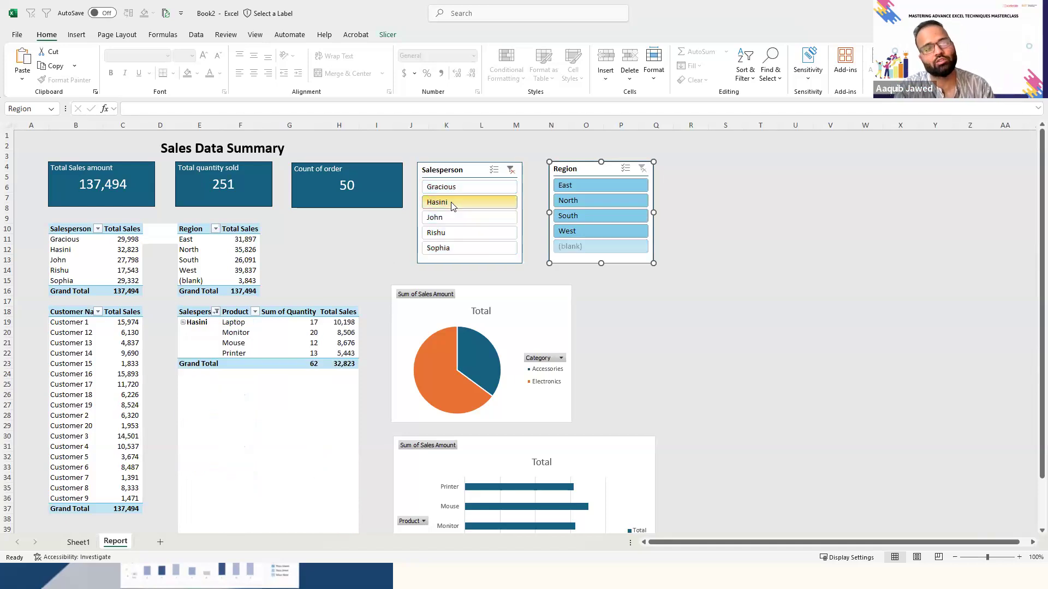
left_click(464, 187)
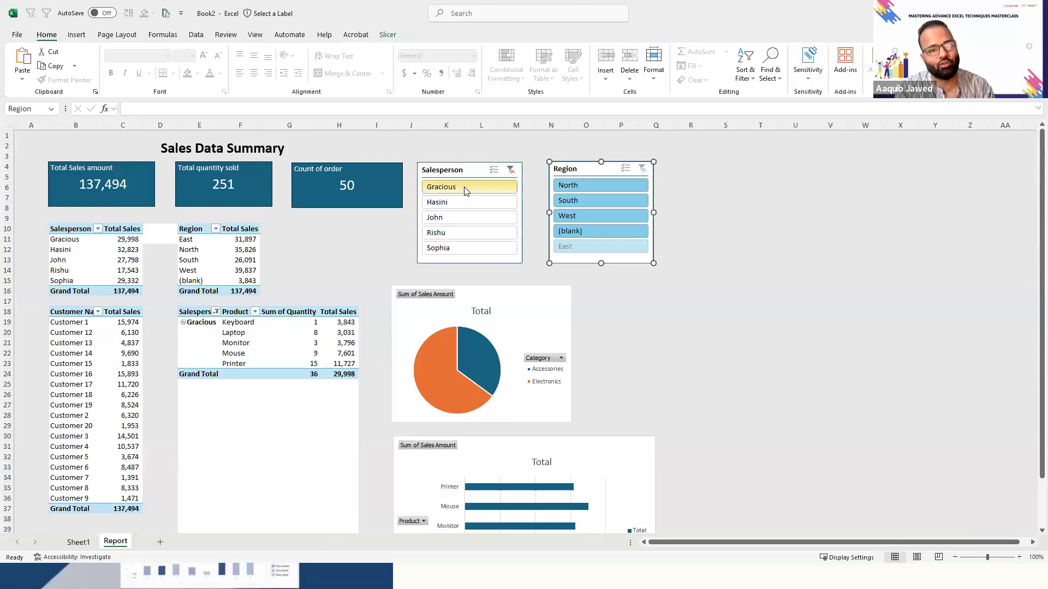
left_click(574, 217)
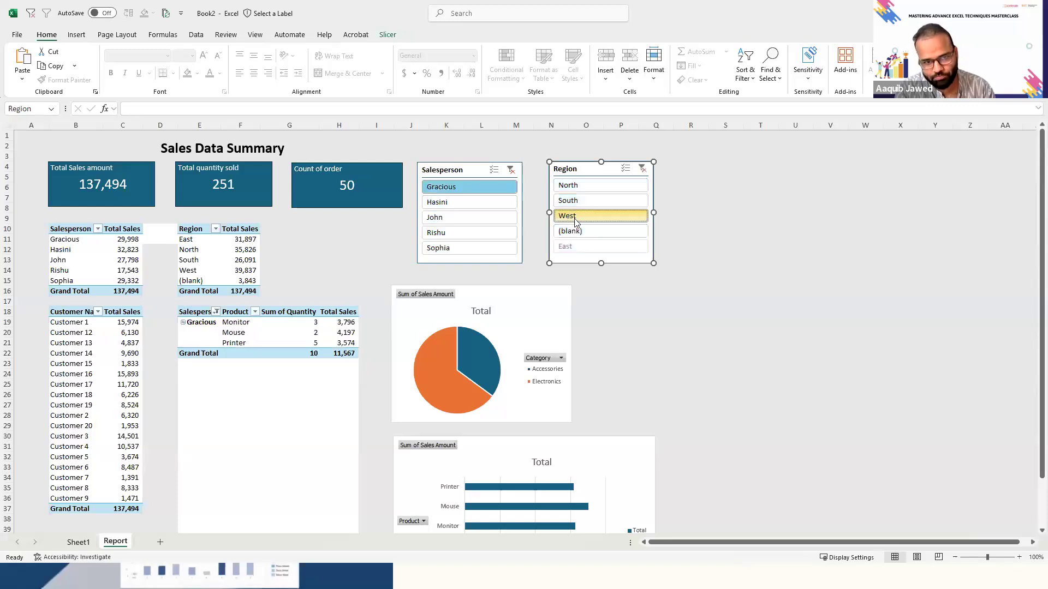
left_click(642, 169)
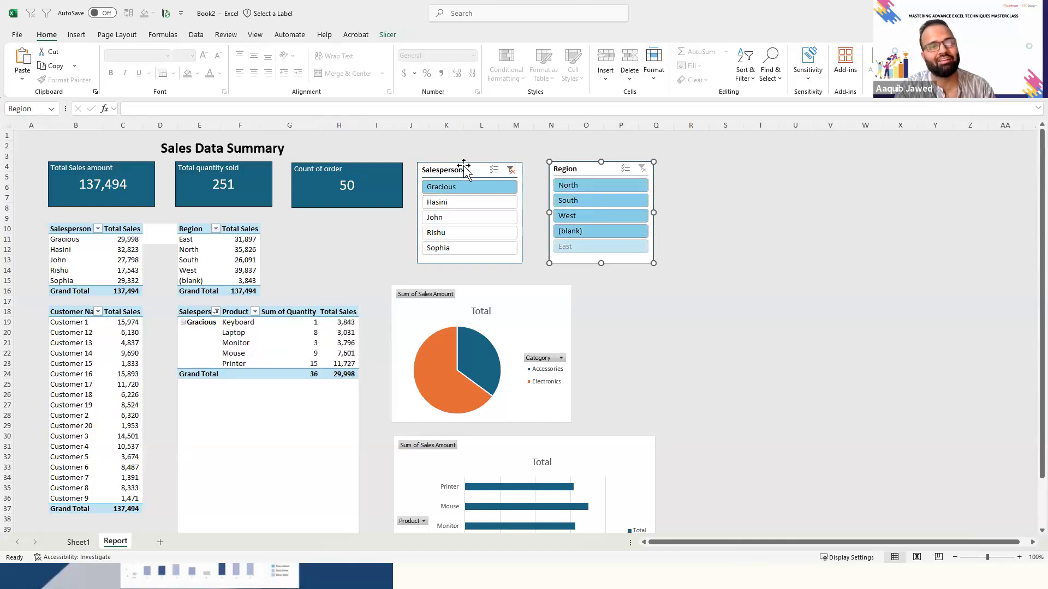
left_click(511, 169)
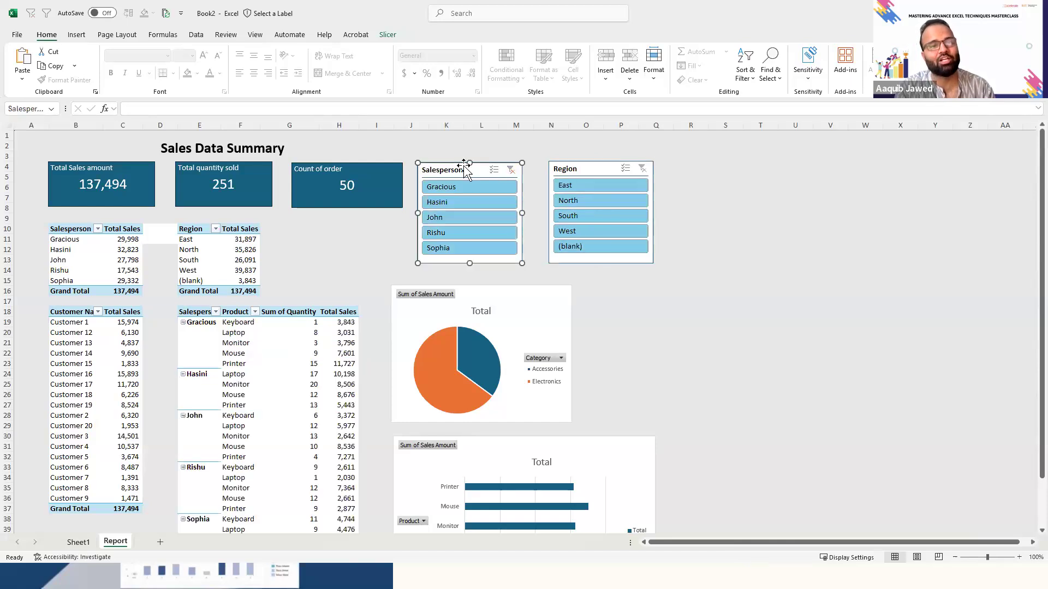
- Connect the Salesperson slicer to all the PivotTables on the Report sheet and Sheet1, PivotTable4 and PivotTable6 through PivotTable12
left_click(389, 35)
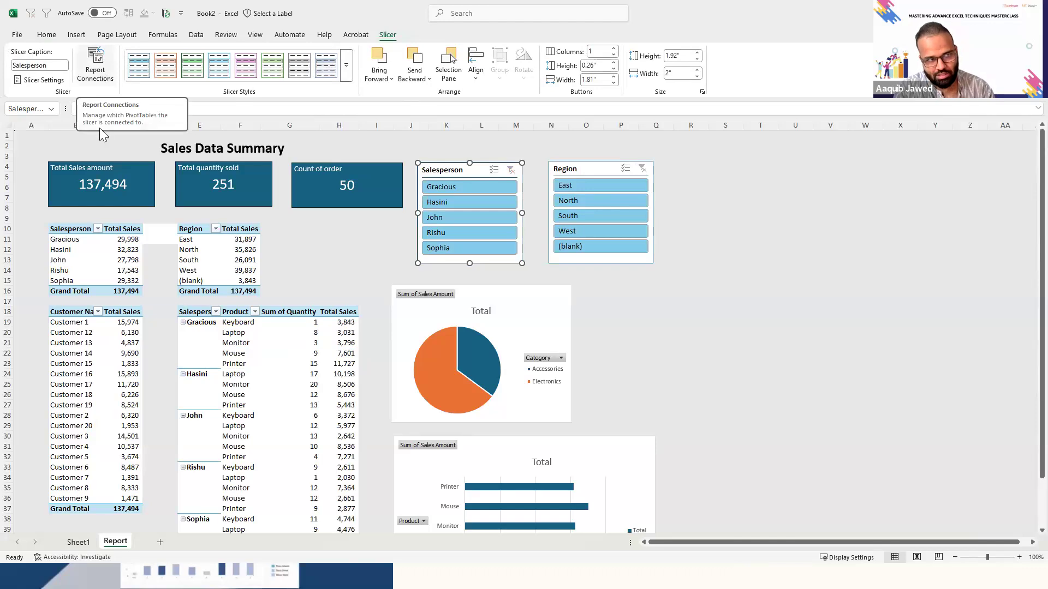
left_click(88, 83)
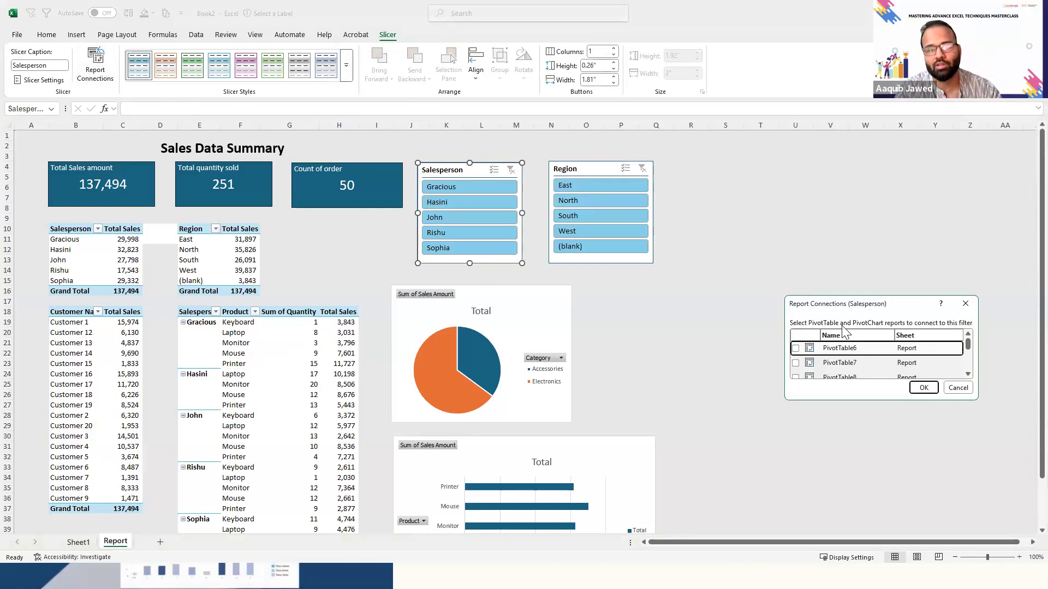
left_click_drag(867, 310, 812, 238)
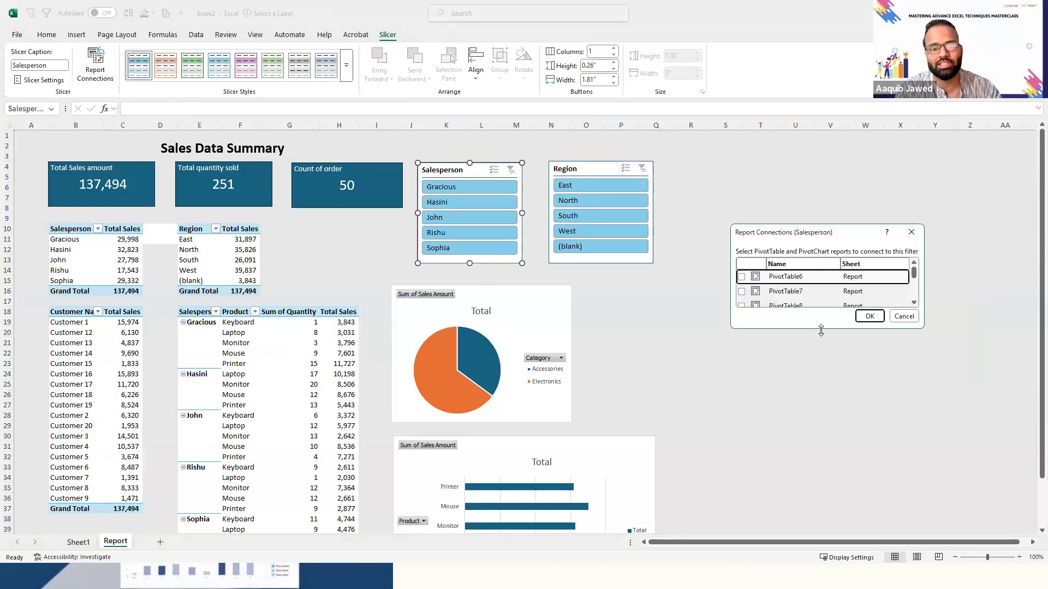
left_click_drag(822, 332, 832, 476)
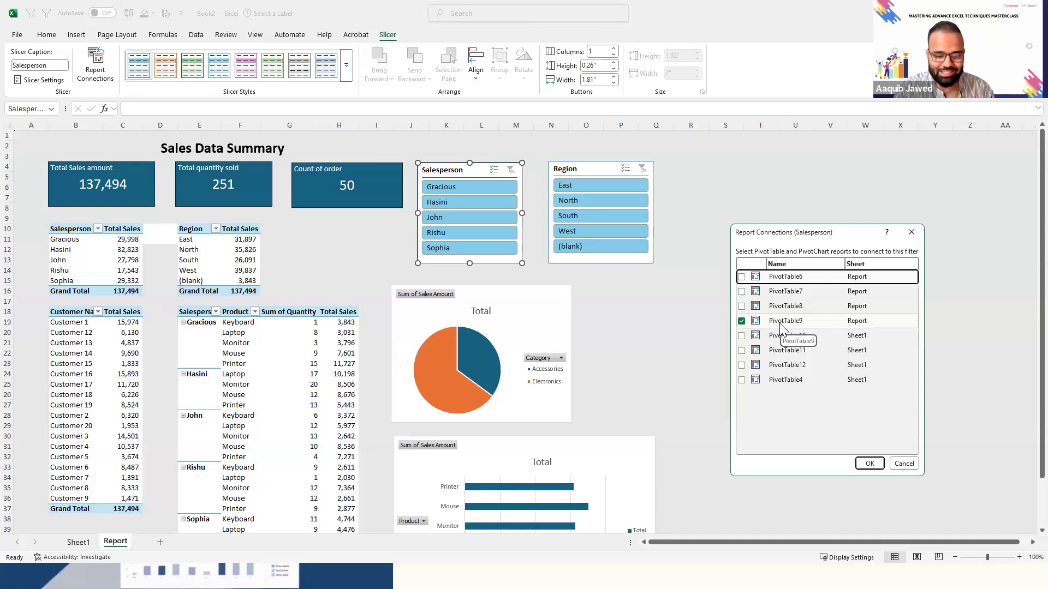
left_click(742, 336)
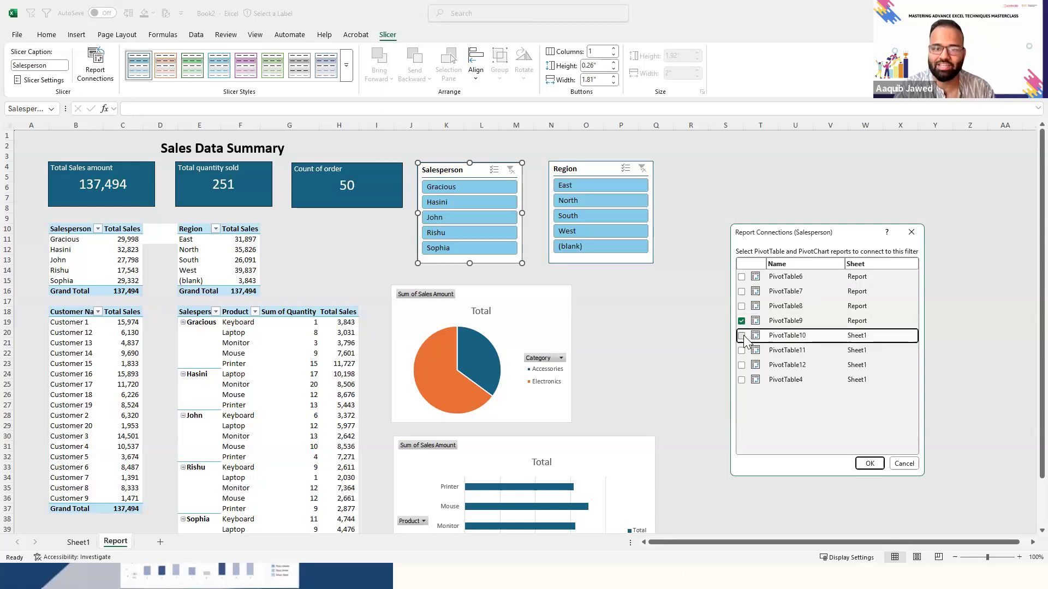
left_click(742, 350)
left_click(742, 366)
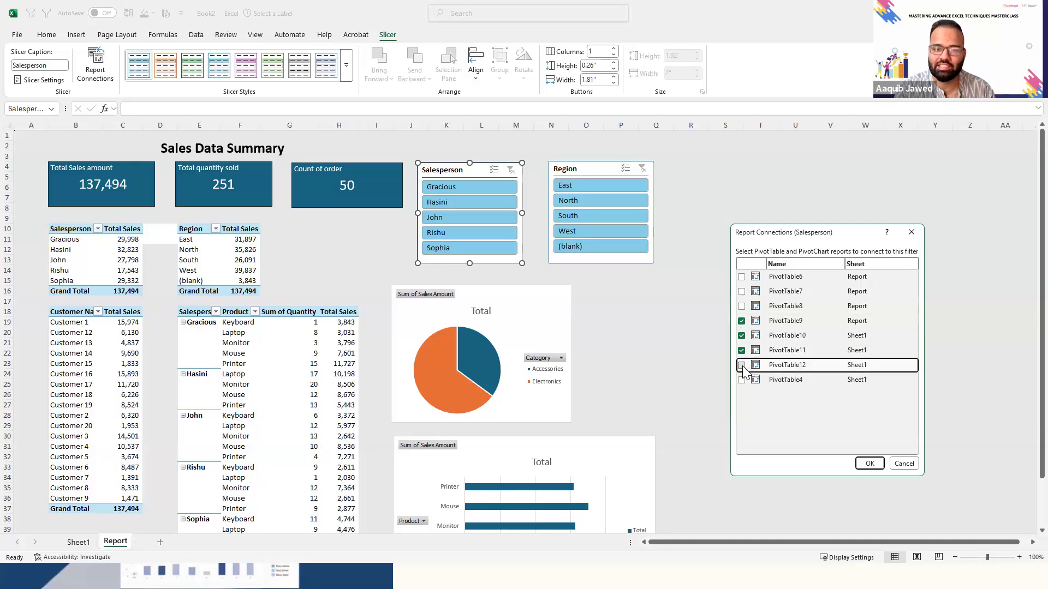
left_click(741, 380)
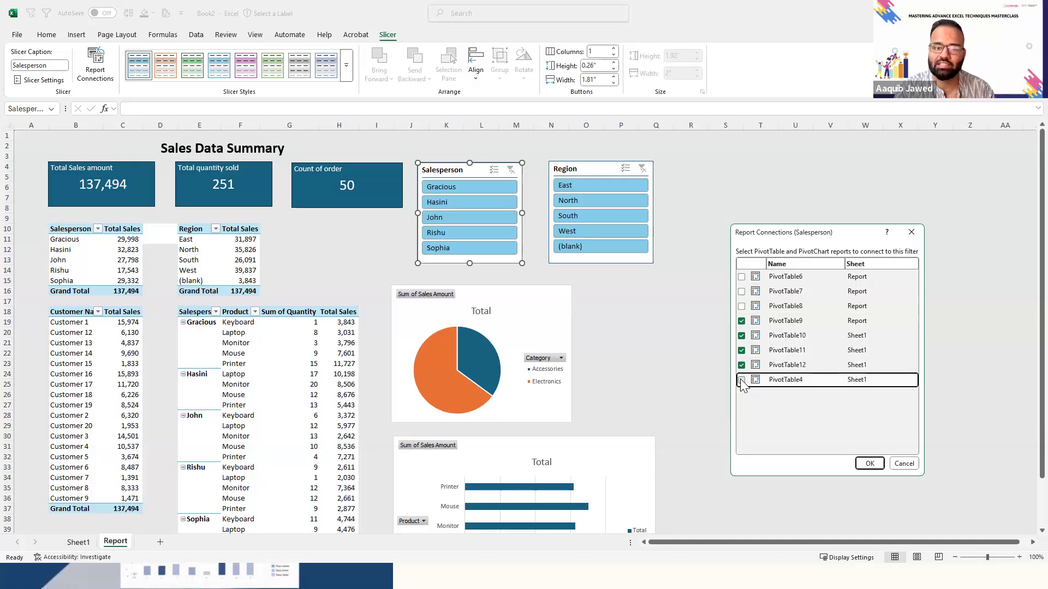
left_click(742, 306)
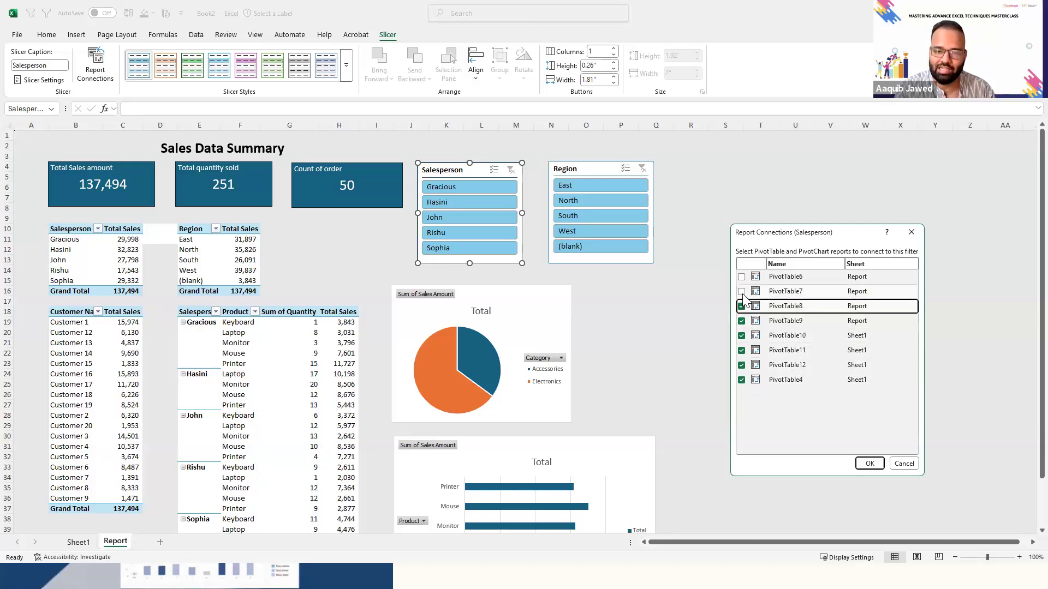
left_click(742, 293)
left_click(741, 277)
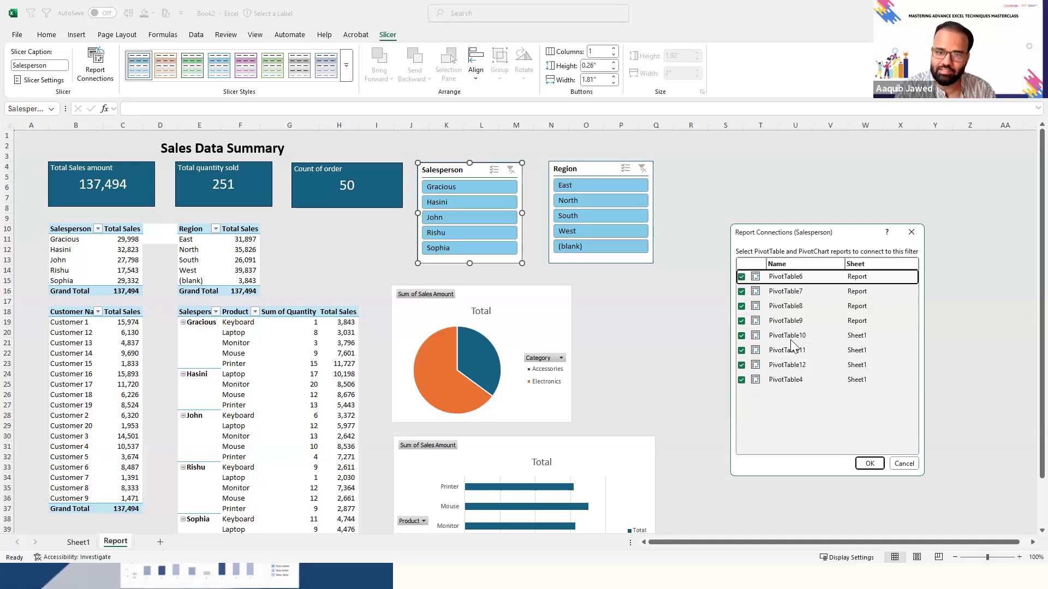
left_click(872, 462)
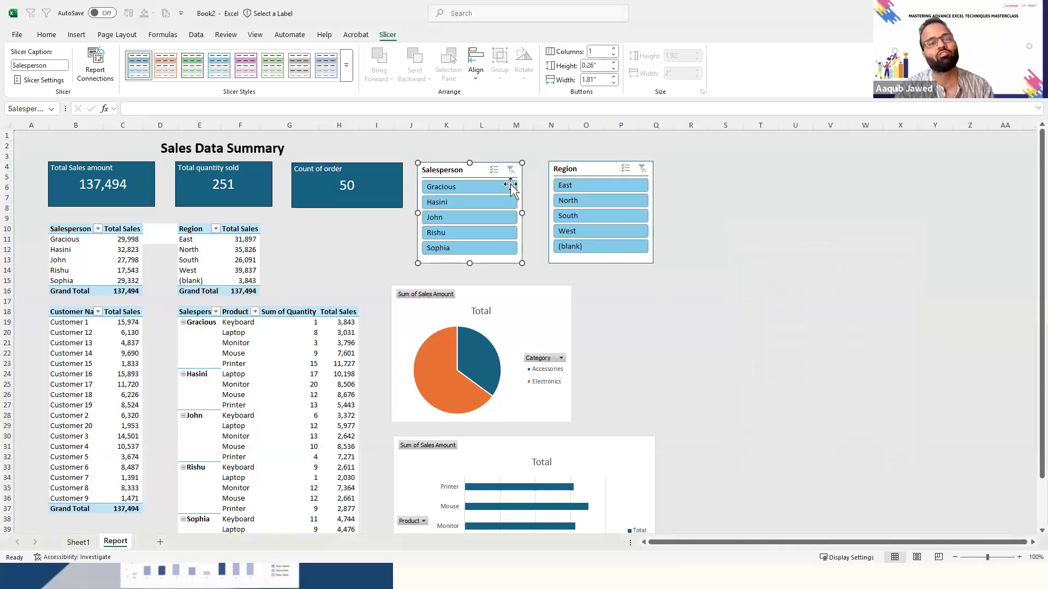
- Test the slicers by filtering the report to the first salesperson, clearing it, filtering to the North region, and clearing that too
left_click(474, 186)
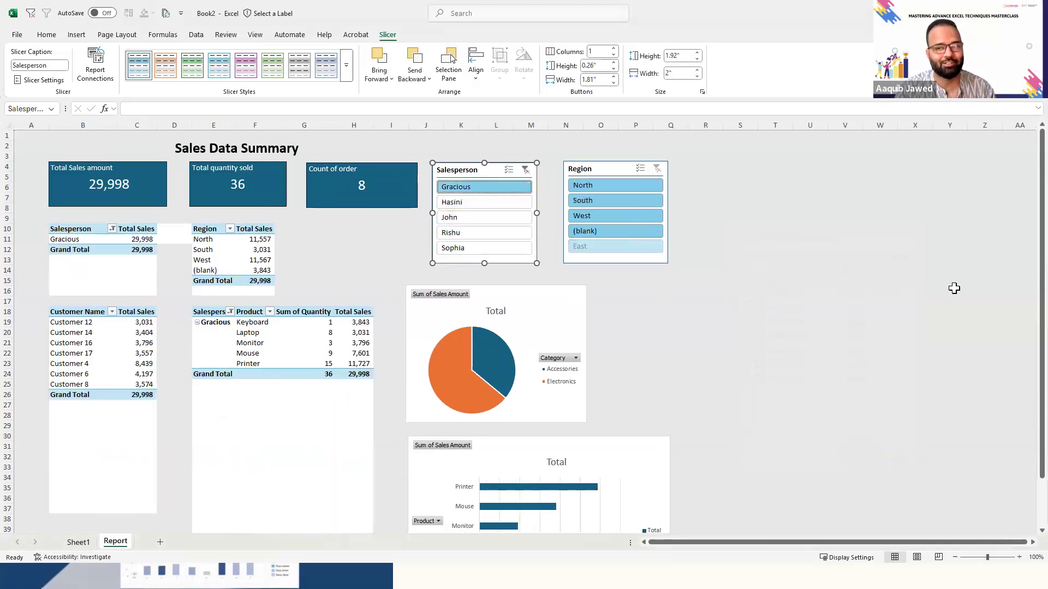
scroll(1025, 435, "down", 2)
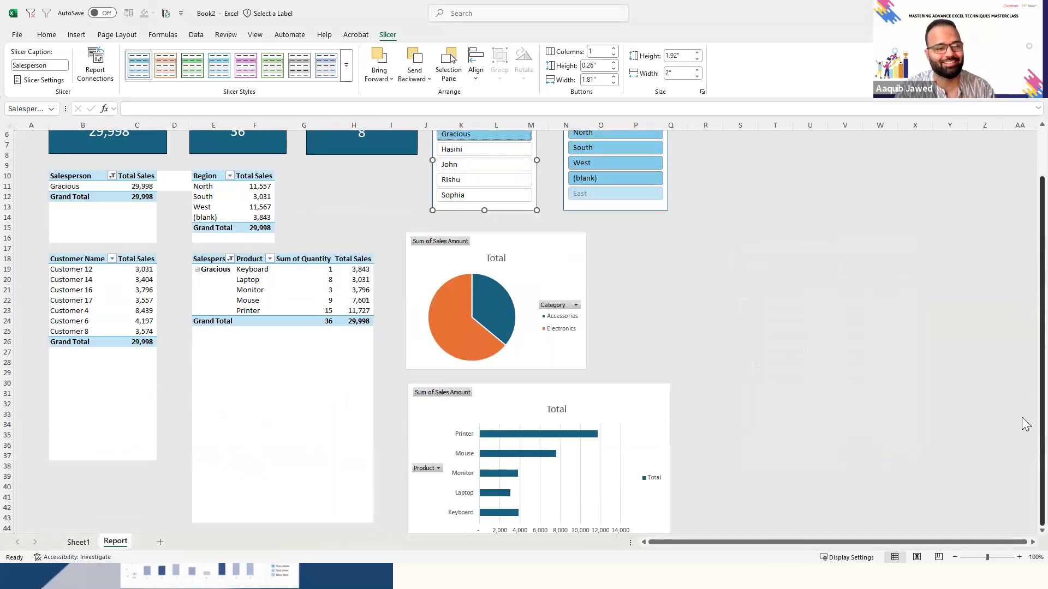
scroll(957, 424, "up", 2)
left_click(493, 186)
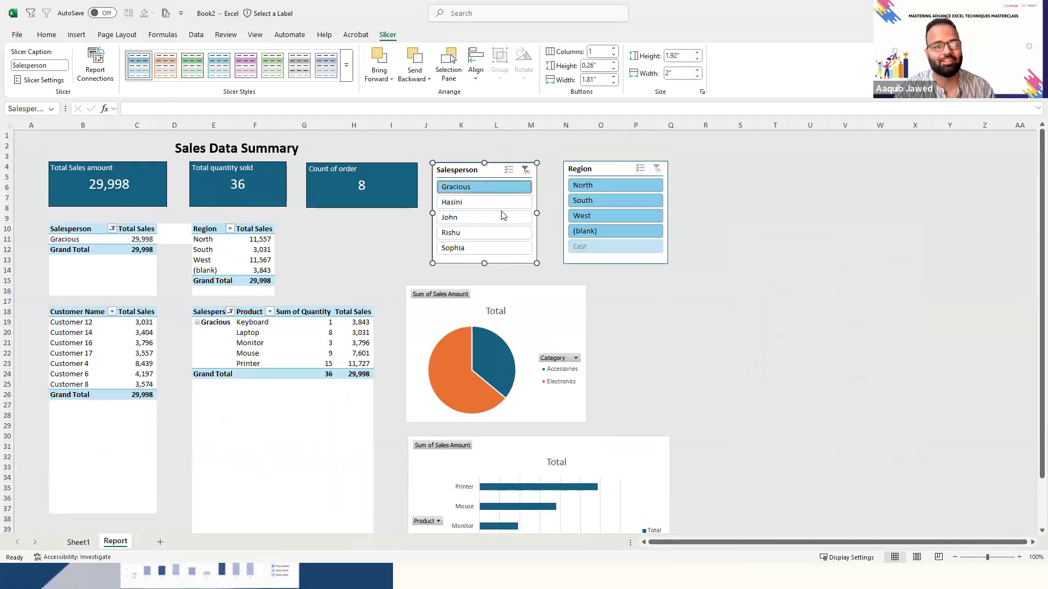
left_click(524, 170)
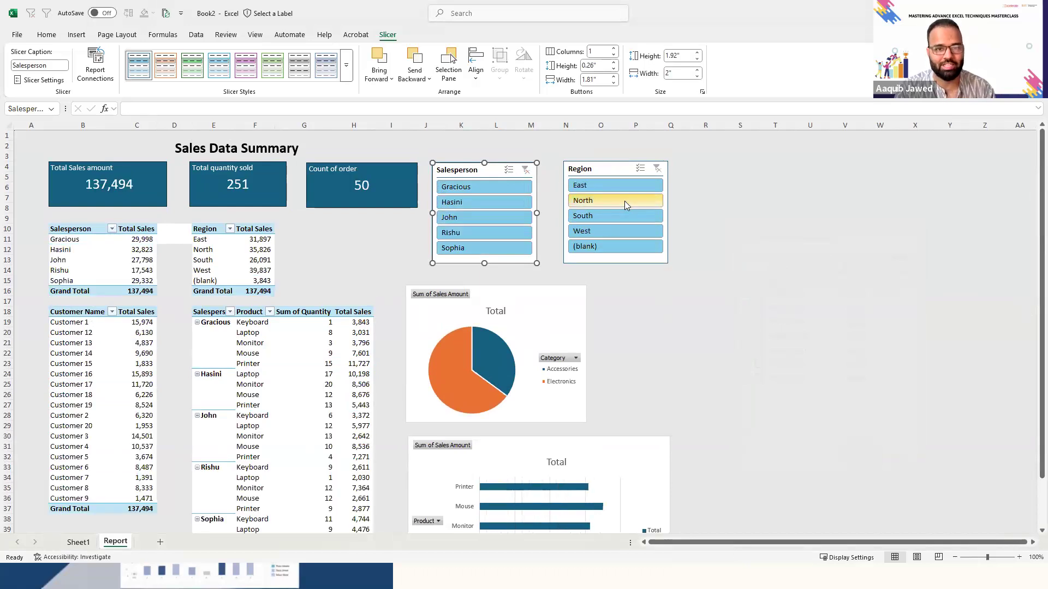
left_click(625, 201)
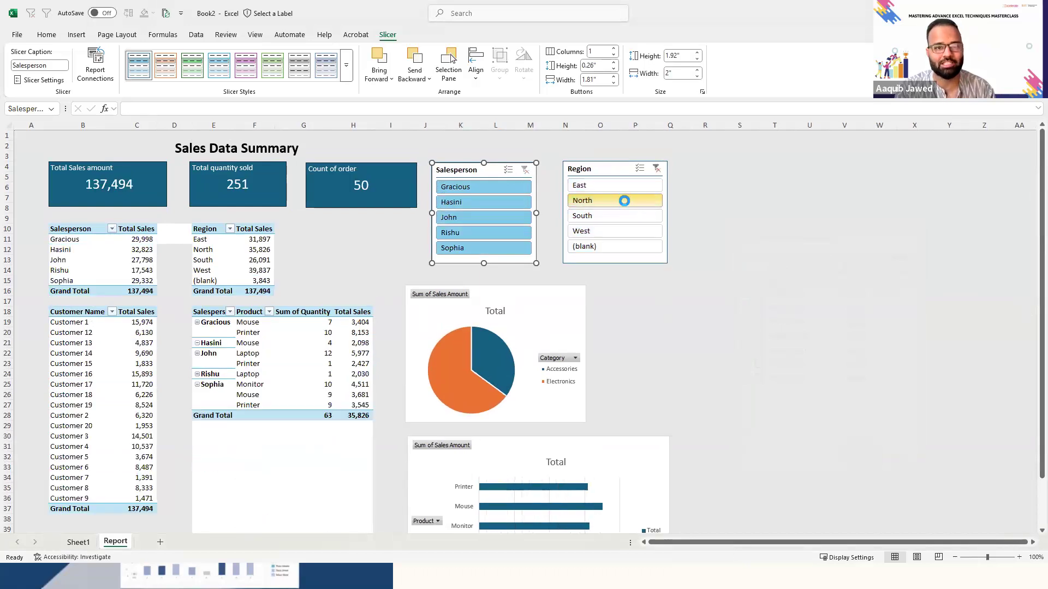
left_click(656, 170)
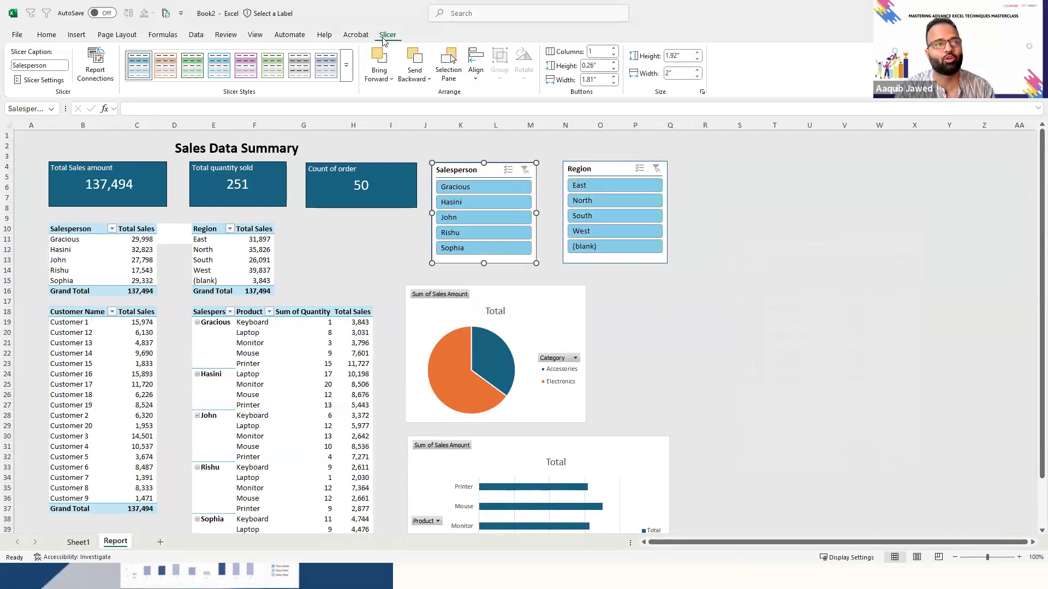
- Connect the Region slicer to every listed PivotTable, PivotTable4 and PivotTable6 through PivotTable12, and deselect the slicer
left_click(102, 62)
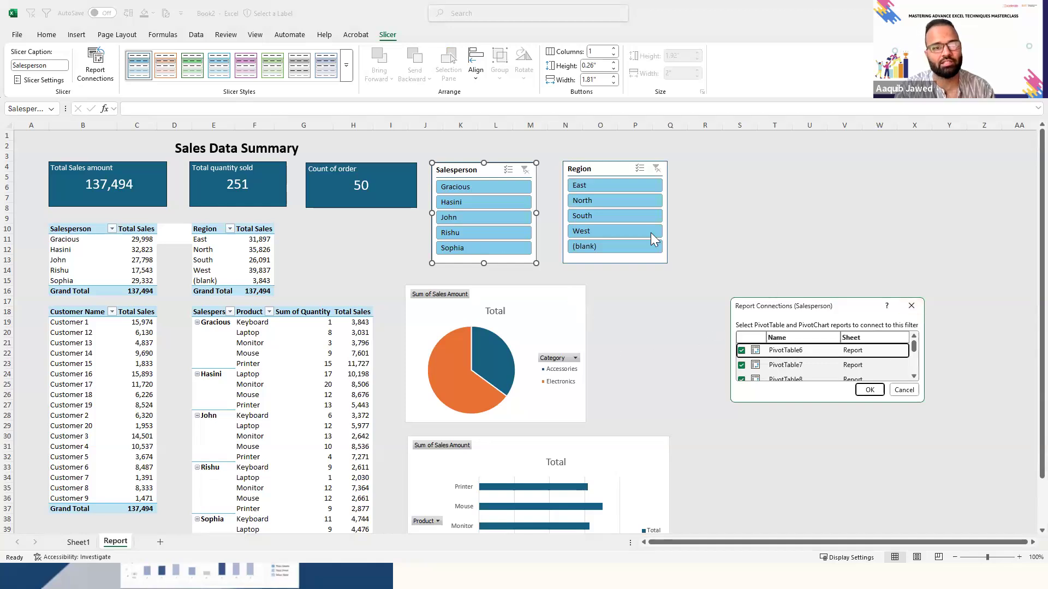
left_click(912, 307)
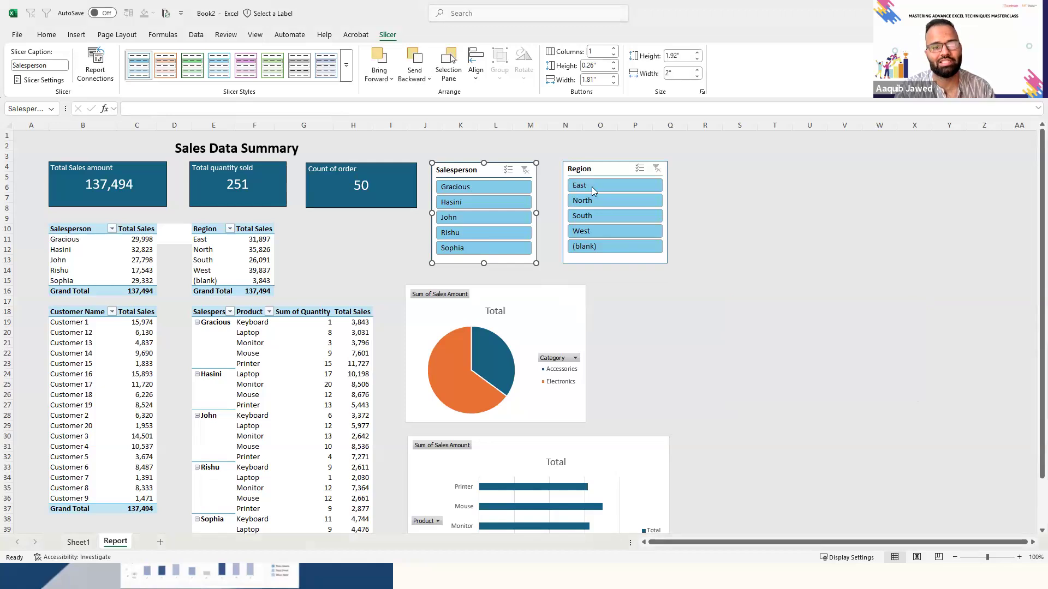
left_click(594, 165)
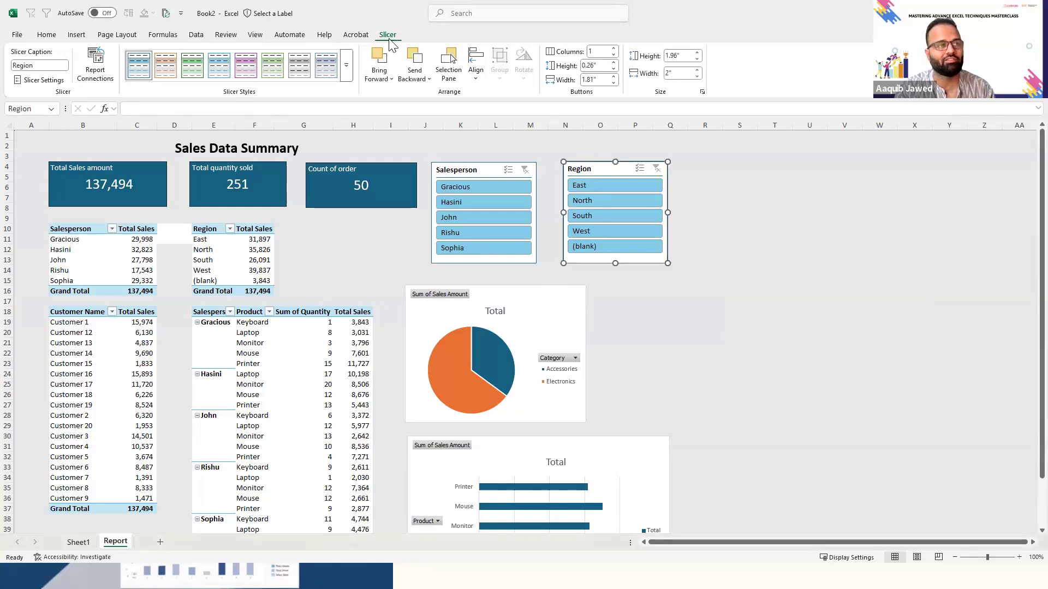
left_click(95, 66)
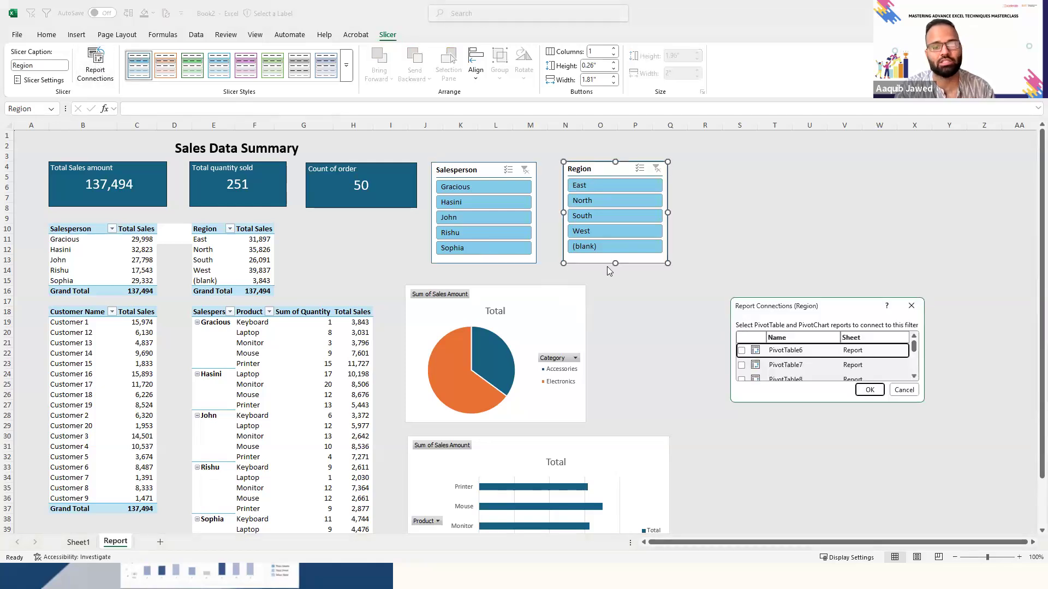
left_click_drag(833, 404, 847, 538)
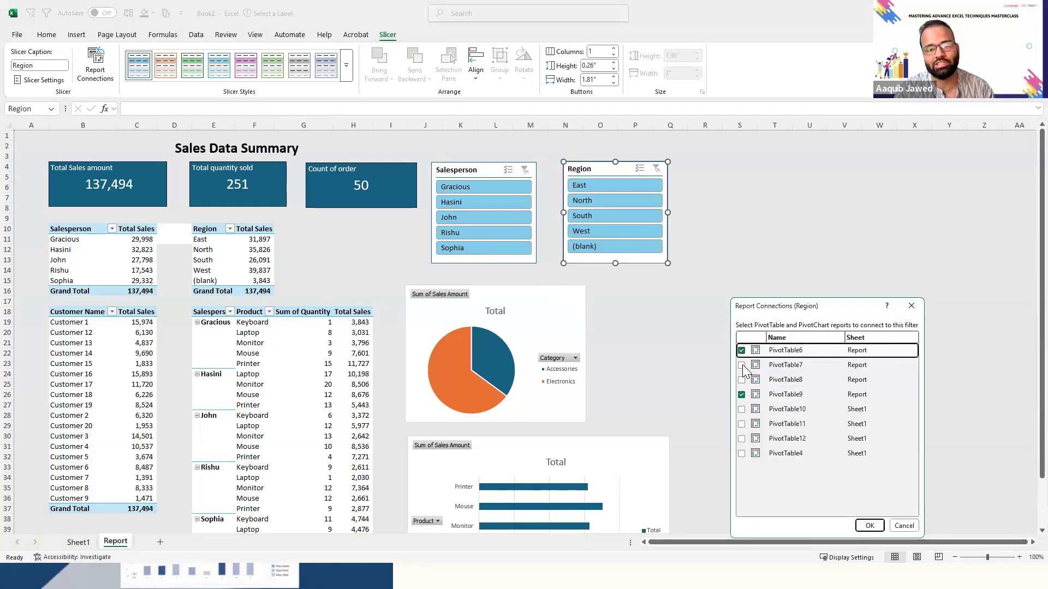
left_click(743, 365)
left_click(741, 380)
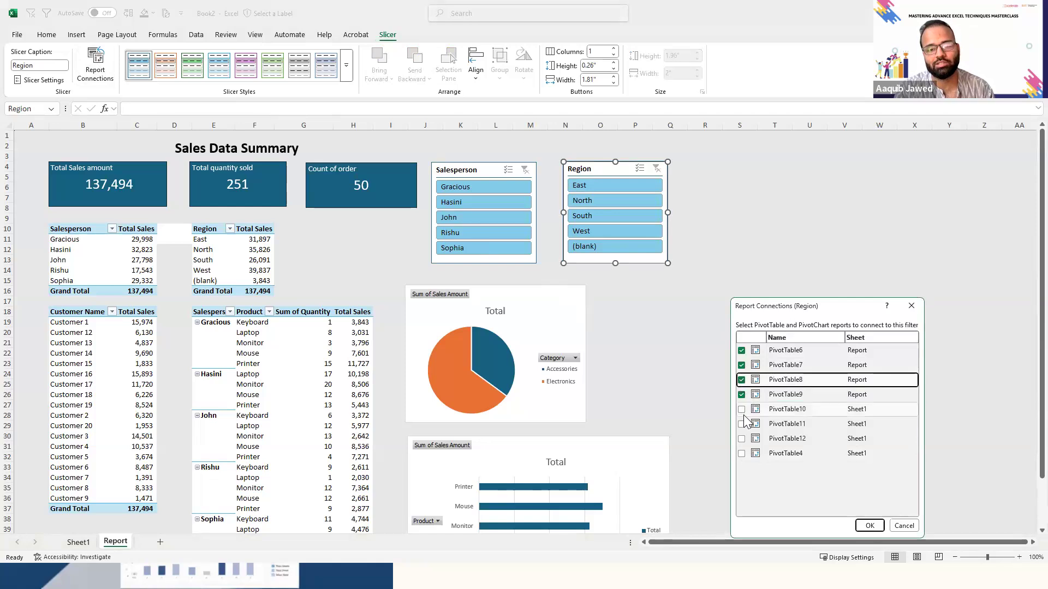
left_click(742, 419)
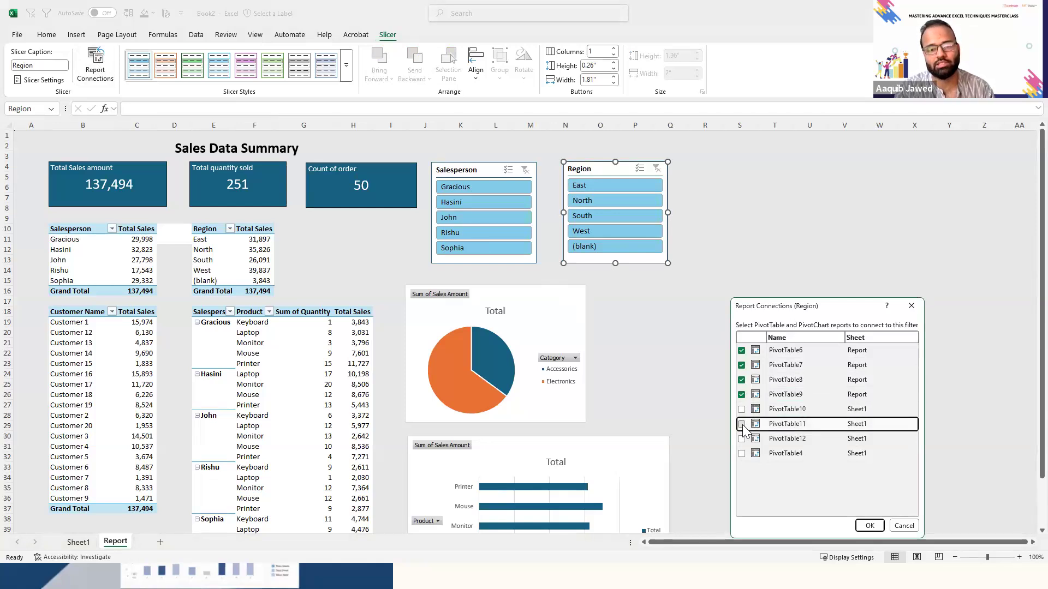
left_click(741, 409)
left_click(741, 439)
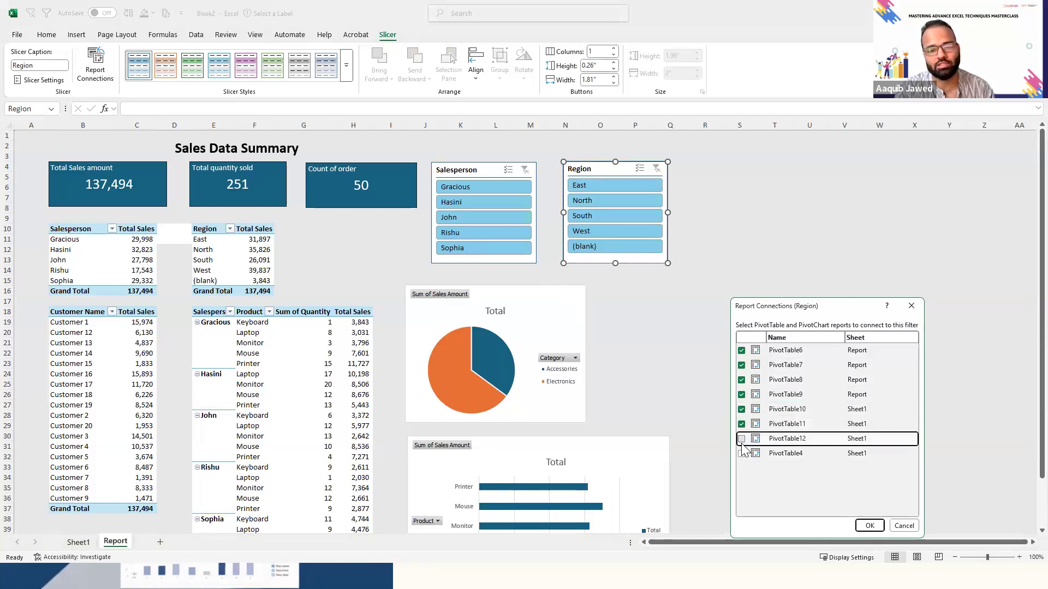
left_click(741, 453)
left_click(869, 525)
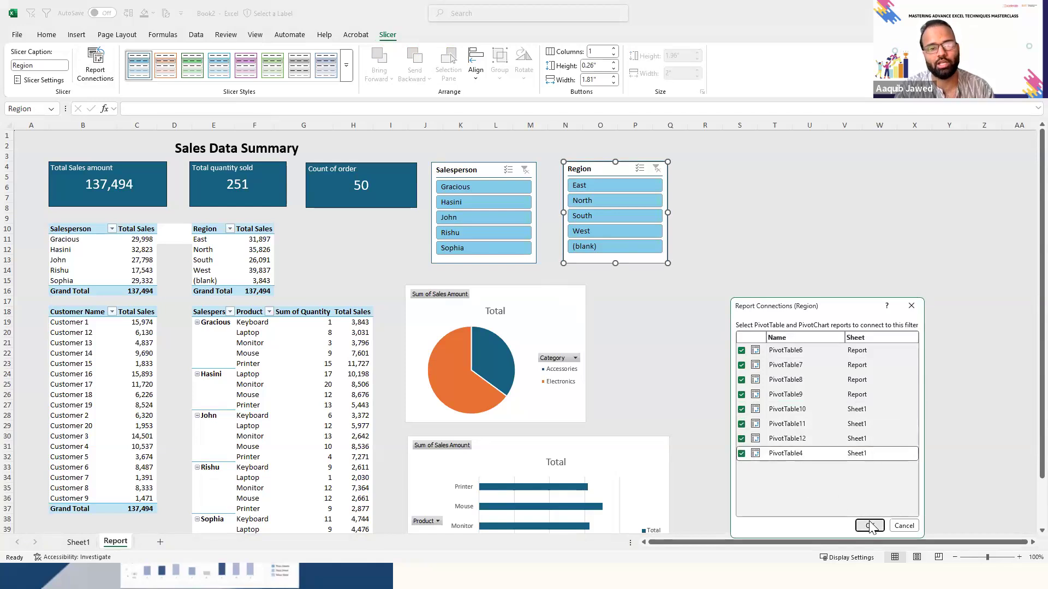
left_click(674, 292)
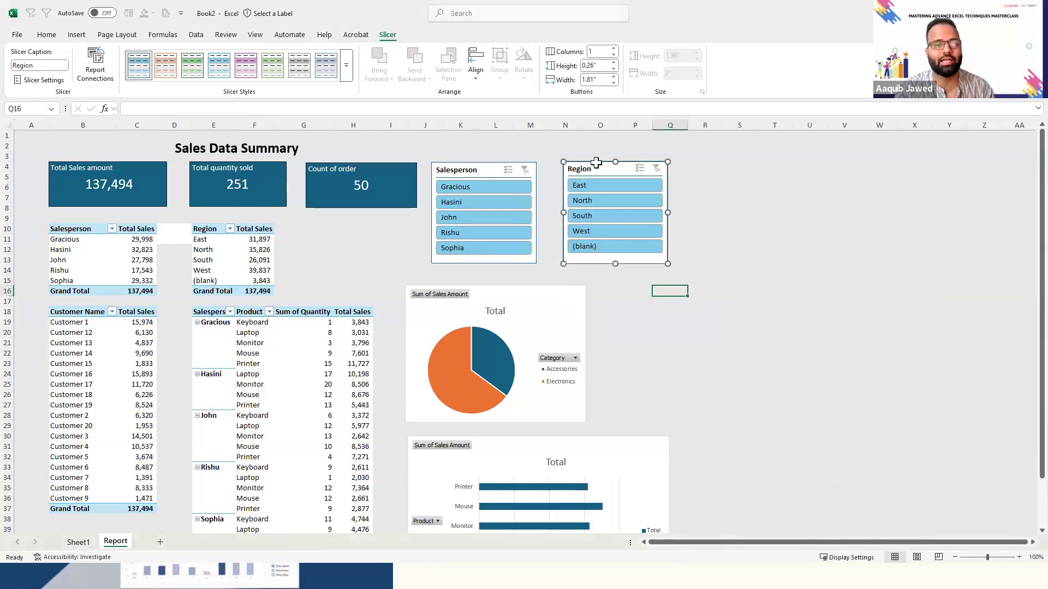
- Test the Region slicer's connections by filtering to East, North, West and South in turn, and clear the filter
left_click(604, 188)
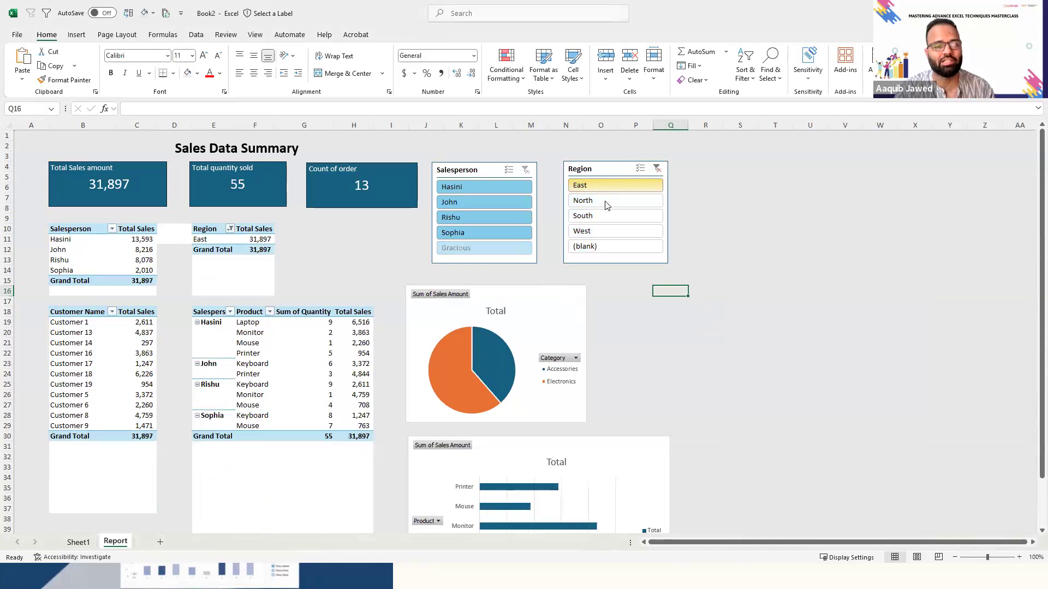
left_click(607, 204)
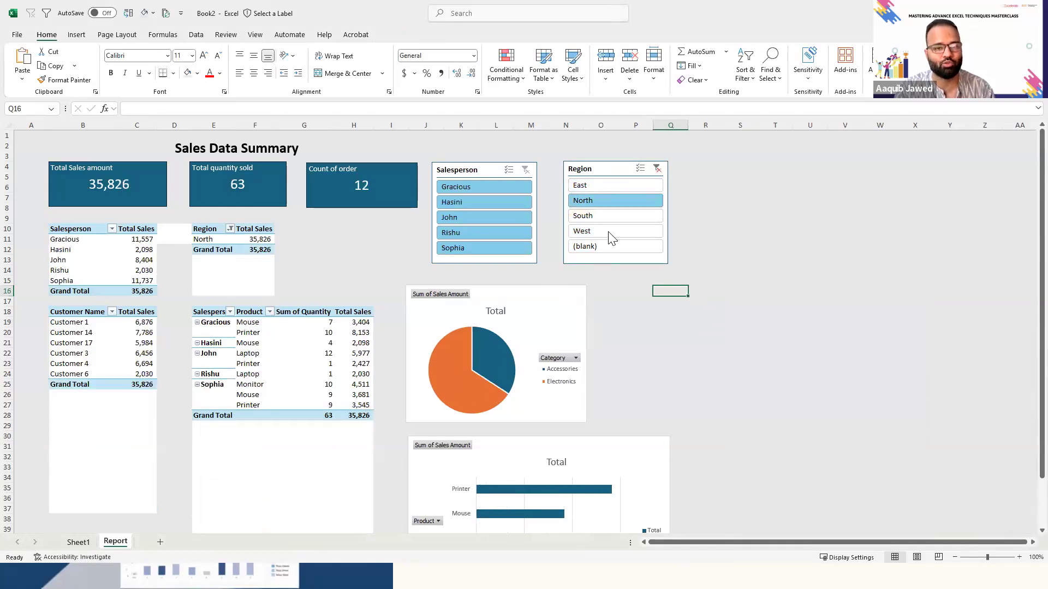
left_click(608, 232)
left_click(609, 218)
left_click(609, 206)
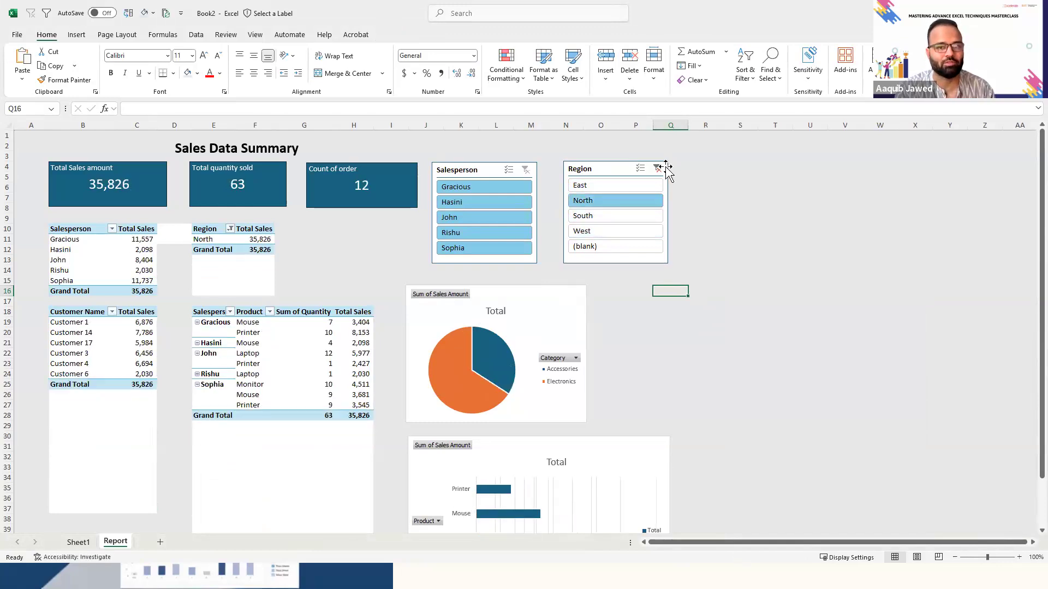
left_click(657, 169)
- Look over the unfiltered report from the KPI cards down to the PivotTables and charts below
left_click(330, 250)
key("Left")
key("Left")
key("Left")
key("Left")
key("Left")
key("Left")
key("Down")
key("Down")
key("Down")
key("Down")
key("Down")
key("Down")
key("Down")
key("Down")
key("Down")
key("Down")
key("Down")
key("Down")
key("Down")
key("Down")
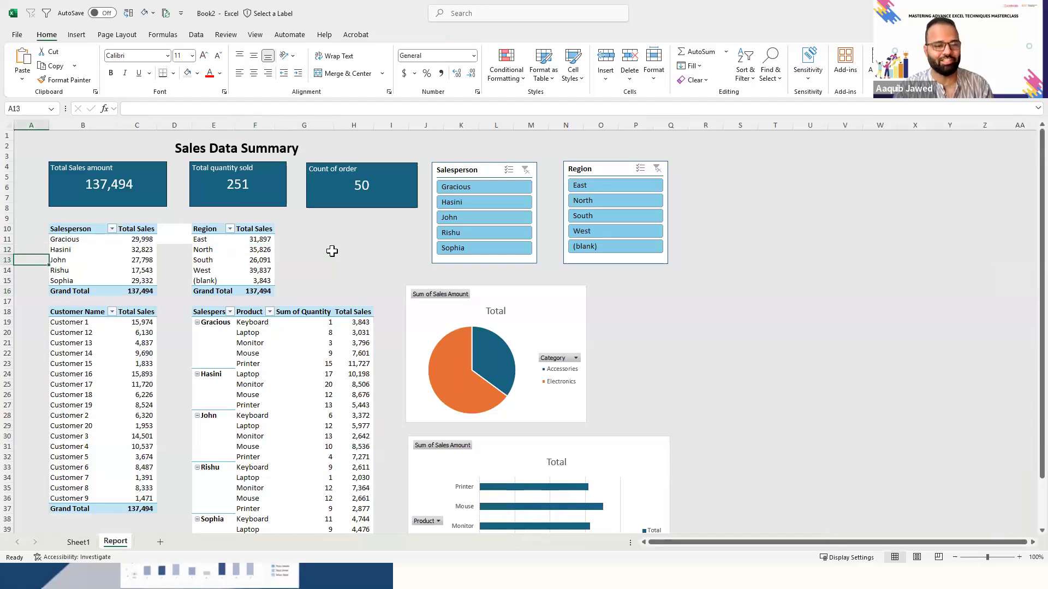
key("Down")
key("Down")
key("Down")
key("Down")
key("Down")
key("Down")
key("Down")
key("Down")
key("Down")
key("Down")
key("Down")
key("Down")
key("Down")
key("Down")
key("Down")
key("Down")
key("Down")
key("Down")
key("Down")
key("Down")
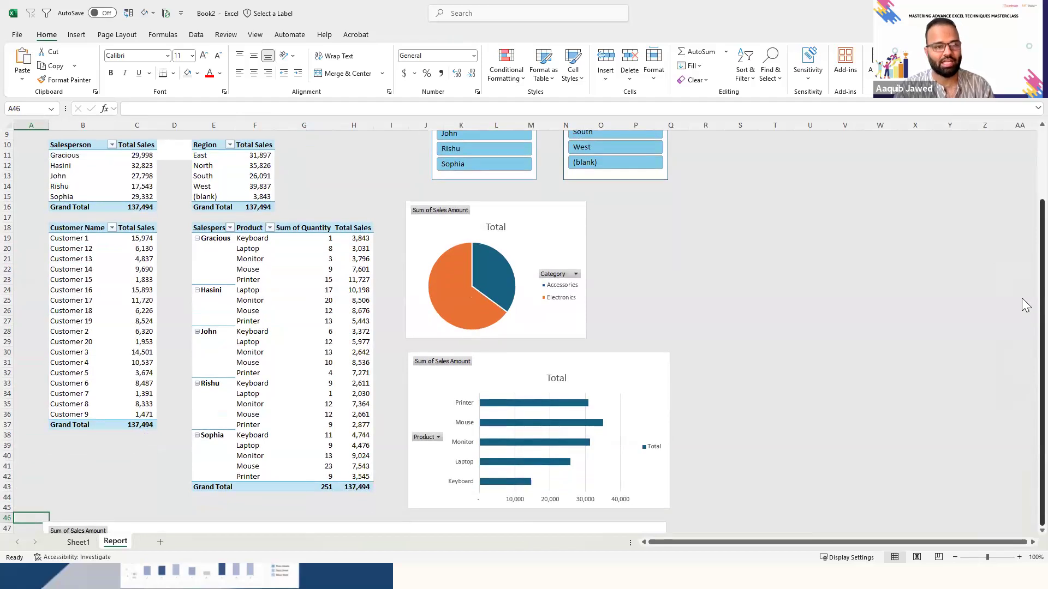
scroll(1026, 161, "up", 3)
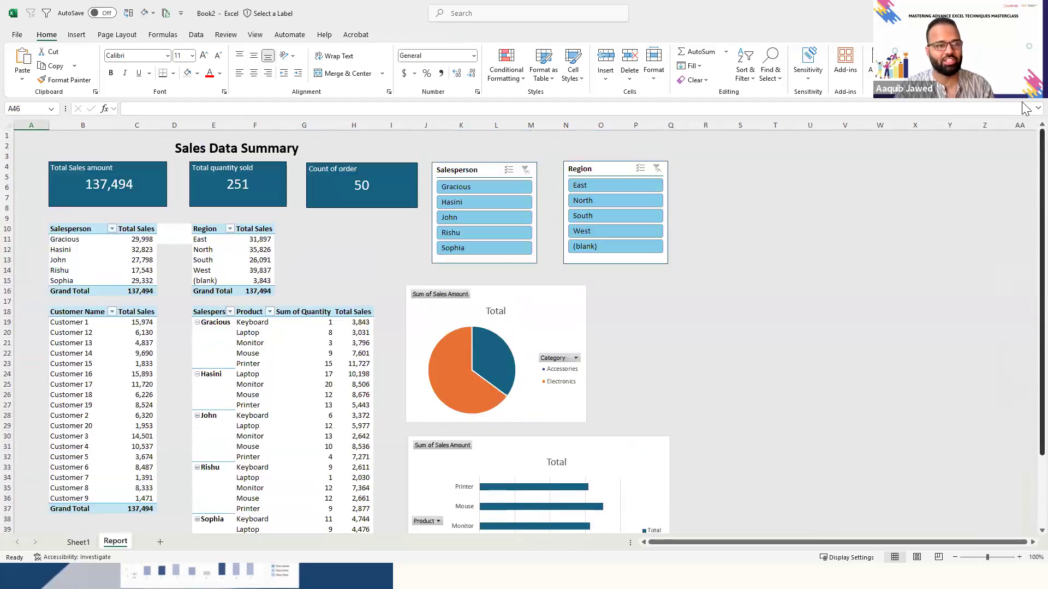
- Recolor the whole report with the Yellow Orange theme colors, and replace them with the Blue theme colors
left_click(483, 288)
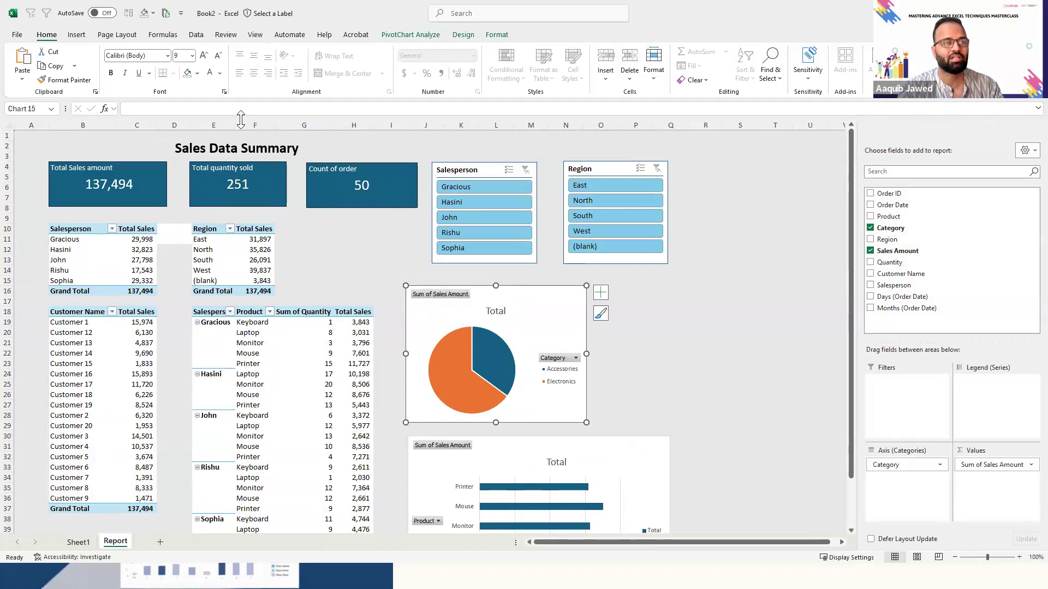
left_click(6, 124)
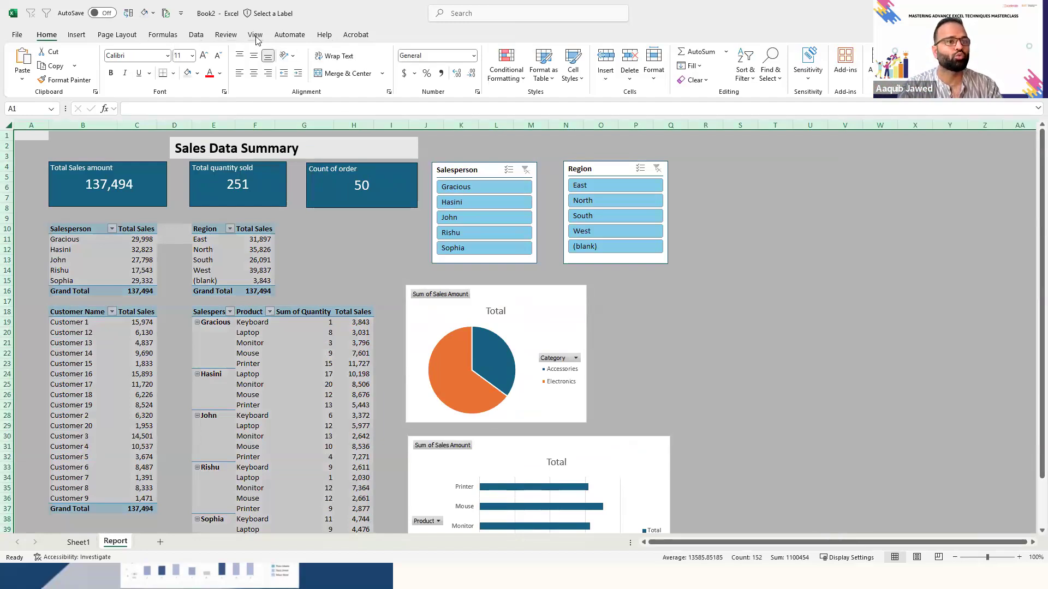
left_click(134, 38)
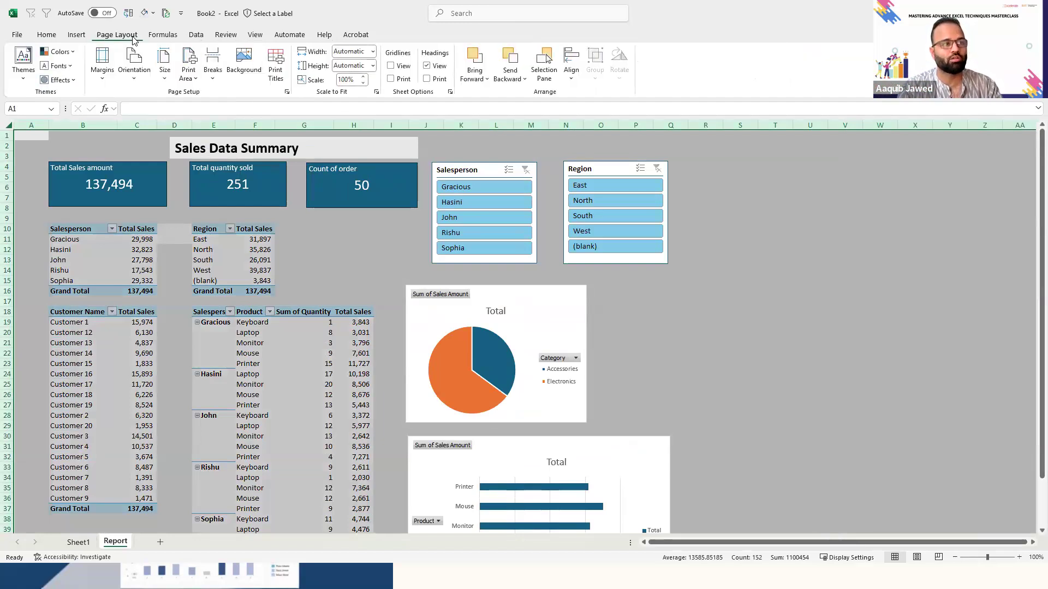
left_click(29, 82)
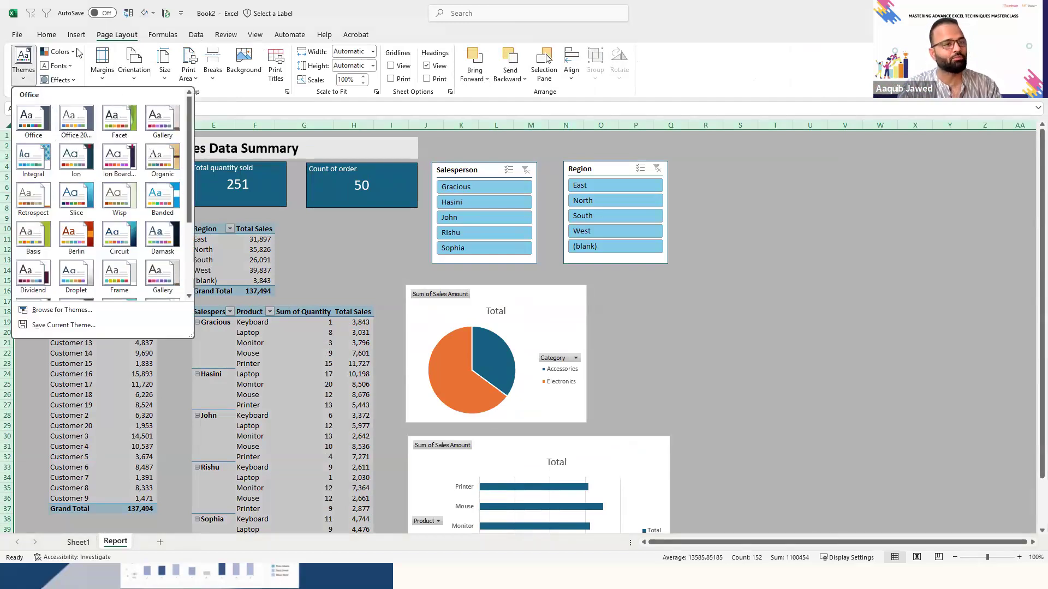
left_click(75, 51)
left_click(95, 128)
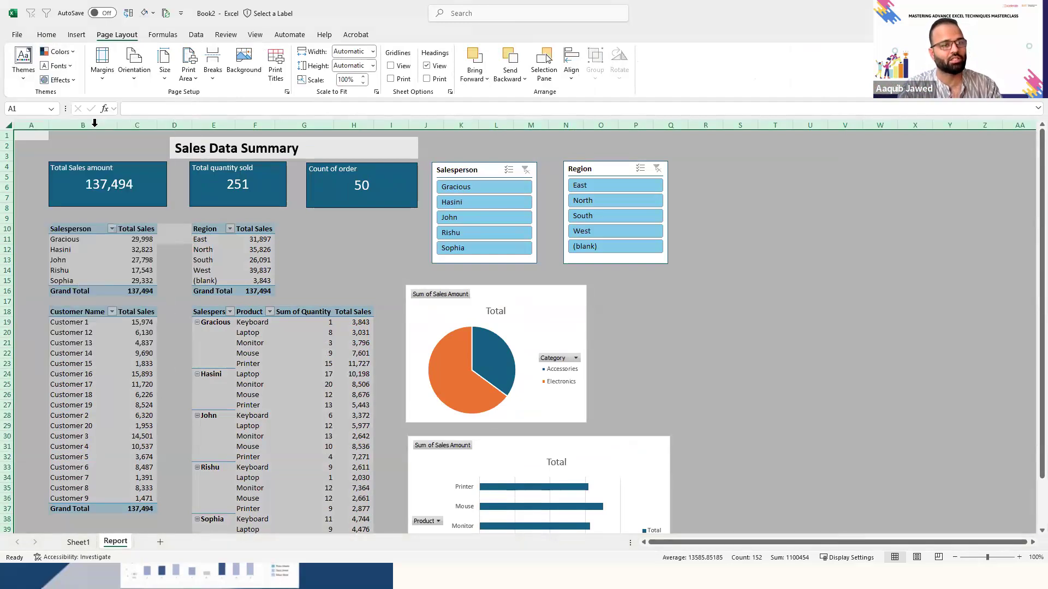
left_click(78, 56)
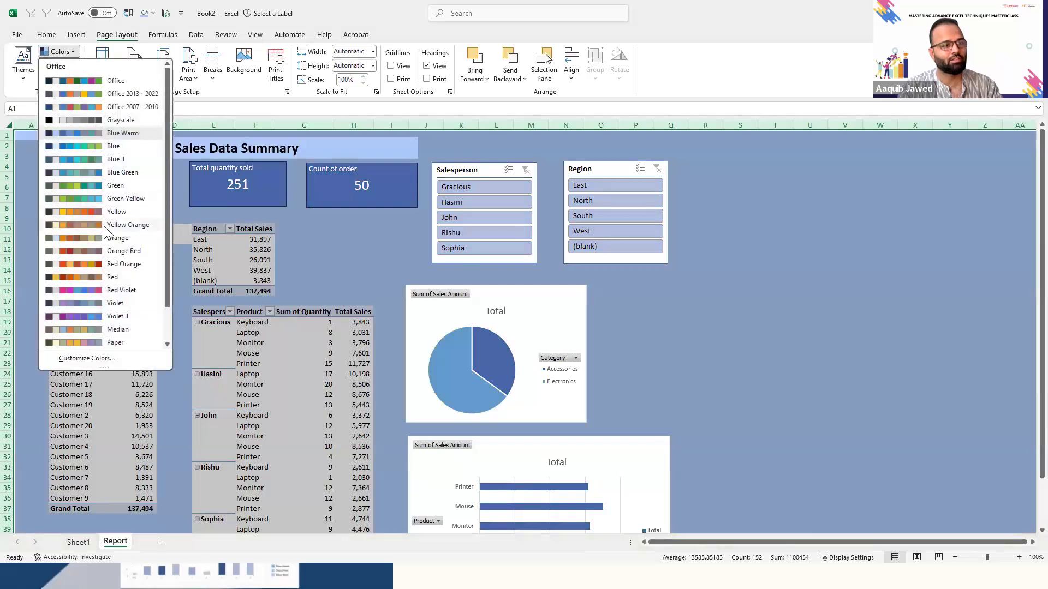
left_click(103, 221)
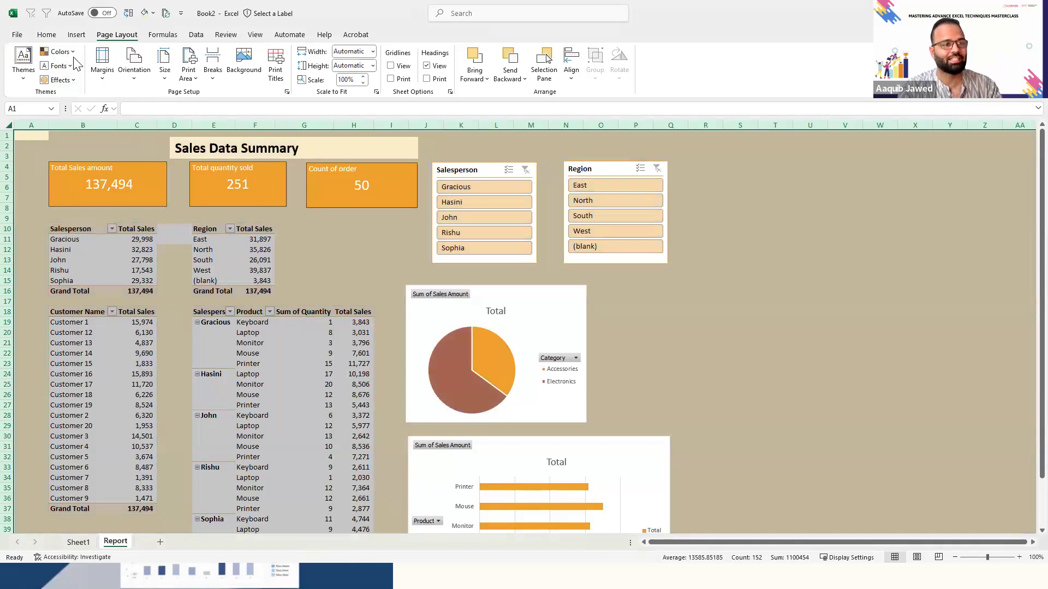
left_click(59, 52)
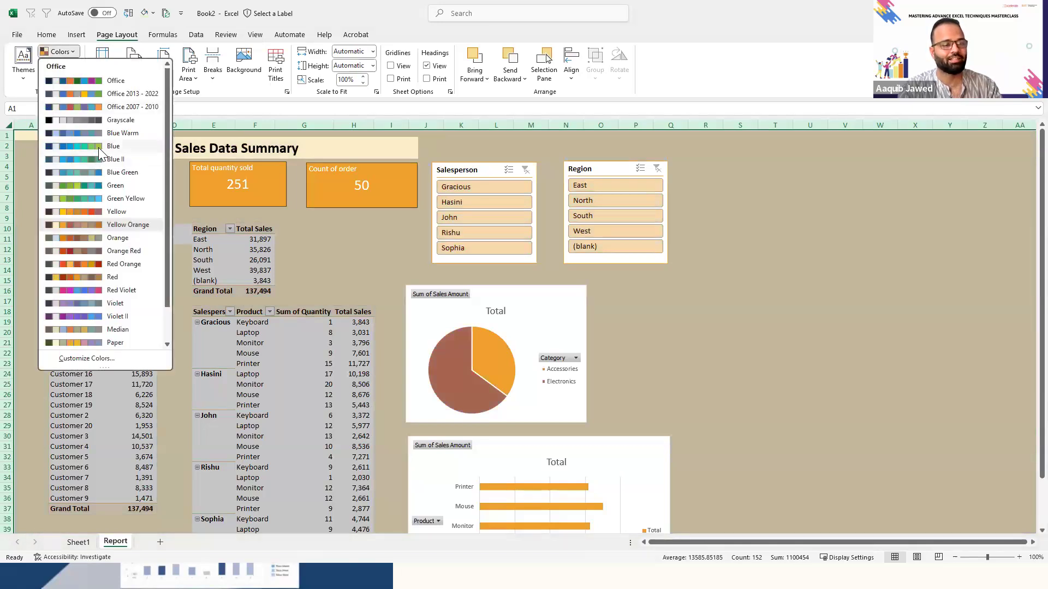
left_click(98, 147)
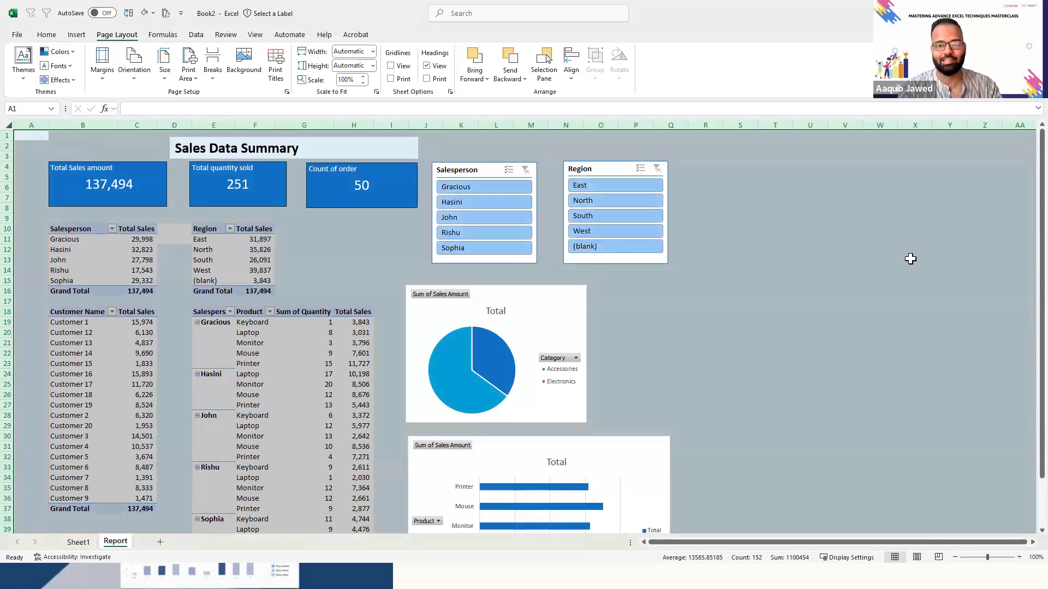
- Look over the recolored report down to the line chart and back up to the KPI cards
scroll(1024, 472, "down", 2)
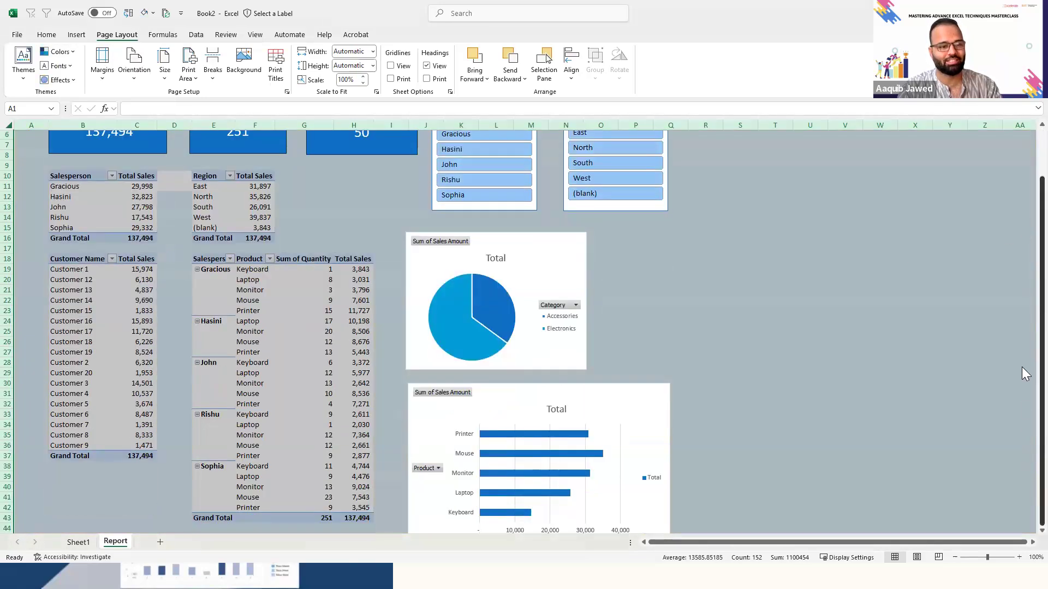
left_click_drag(1022, 367, 889, 299)
left_click(691, 361)
key("Down")
key("Down")
key("Down")
key("Down")
key("Down")
key("Down")
key("Down")
key("Down")
key("Down")
key("Down")
key("Down")
key("Down")
key("Down")
key("Down")
key("Down")
key("Down")
key("Down")
key("Down")
key("Down")
key("Down")
key("Down")
key("Down")
key("Down")
key("Up")
key("Up")
key("Up")
key("Up")
key("Up")
key("Up")
key("Up")
key("Up")
key("Up")
key("Up")
key("Up")
key("Up")
key("Up")
key("Up")
key("Up")
key("Up")
key("Up")
key("Up")
key("Up")
key("Up")
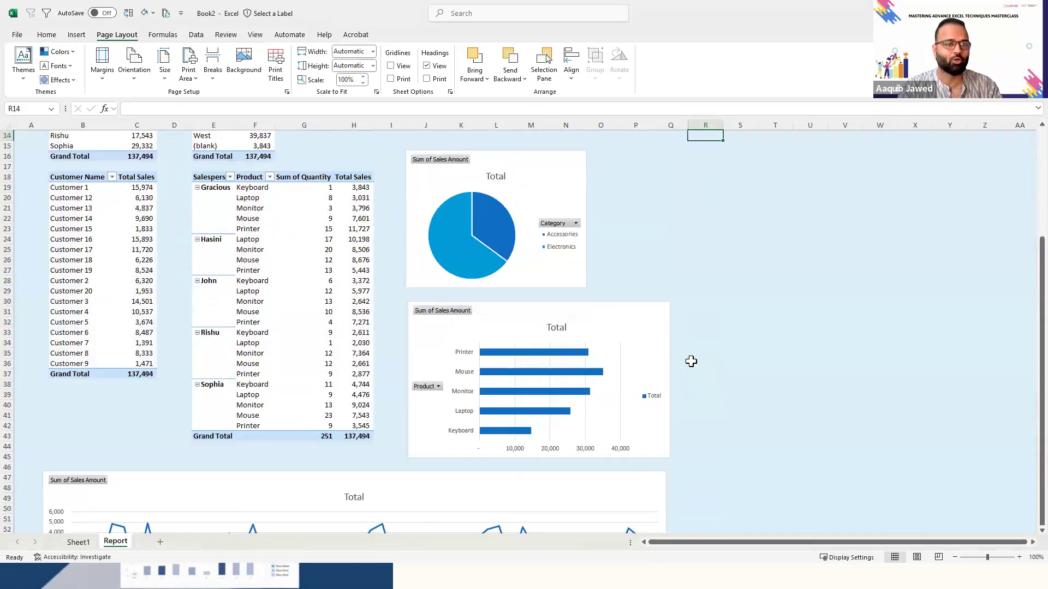
key("Up")
key("Up")
key("Up")
key("Up")
key("Up")
key("Up")
key("Up")
key("Up")
key("Up")
key("Up")
key("Up")
key("Up")
key("Up")
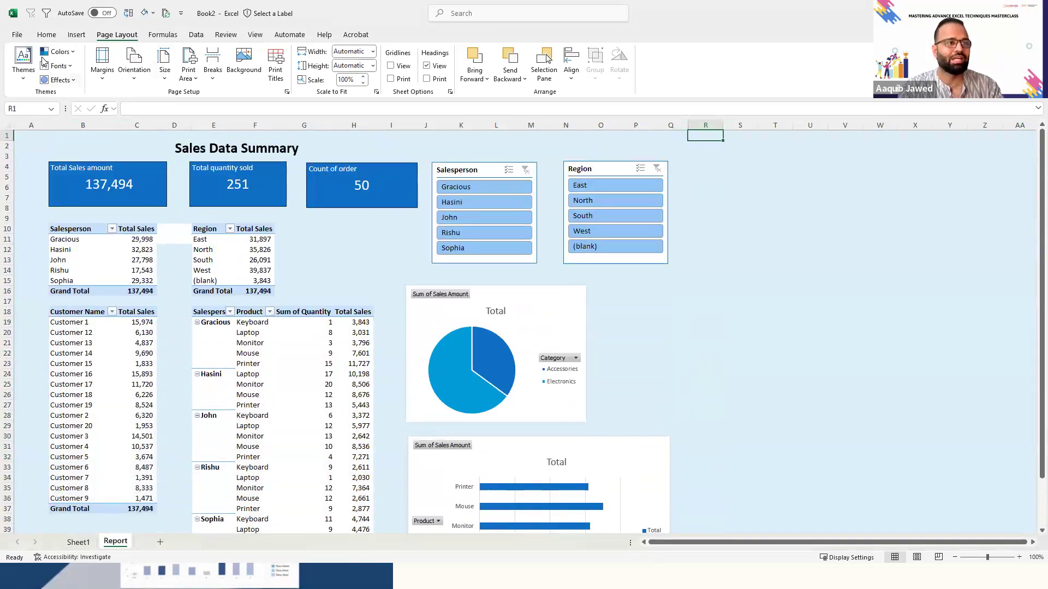
- Try the Slice theme on the workbook, and replace it with the View theme
left_click(24, 76)
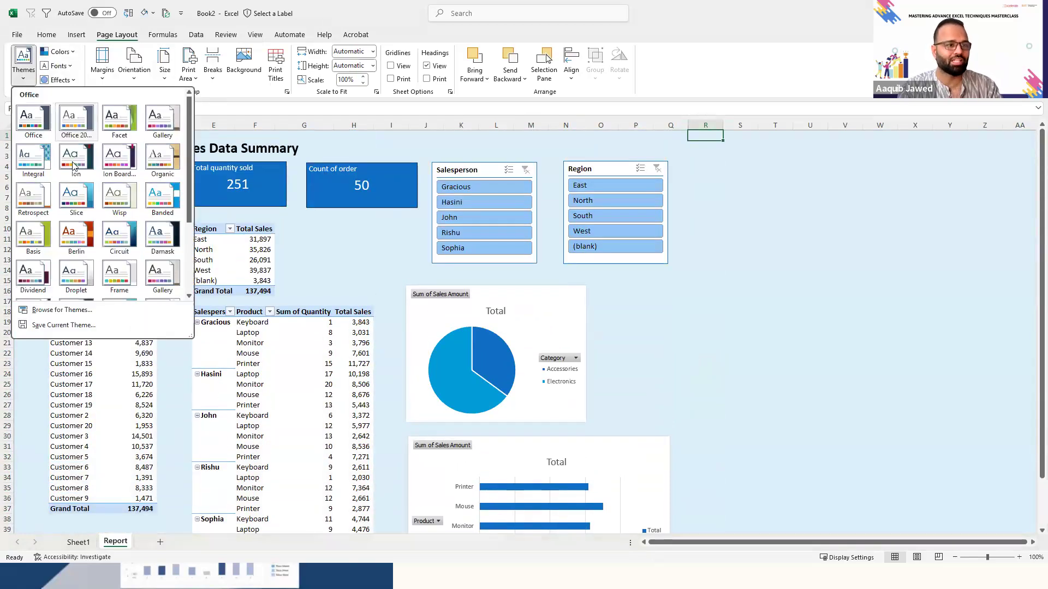
left_click(80, 203)
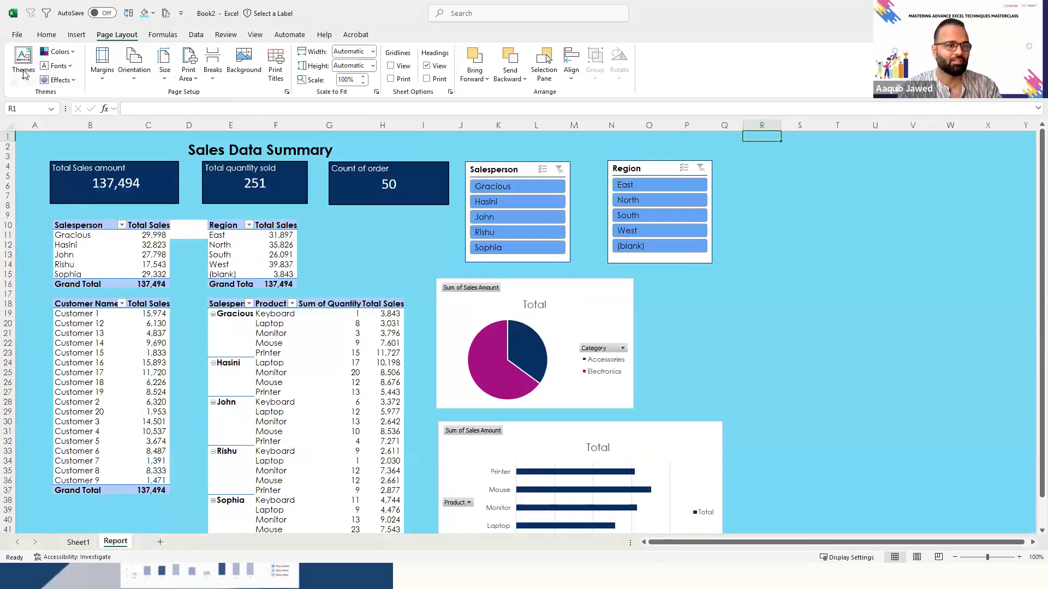
left_click(24, 75)
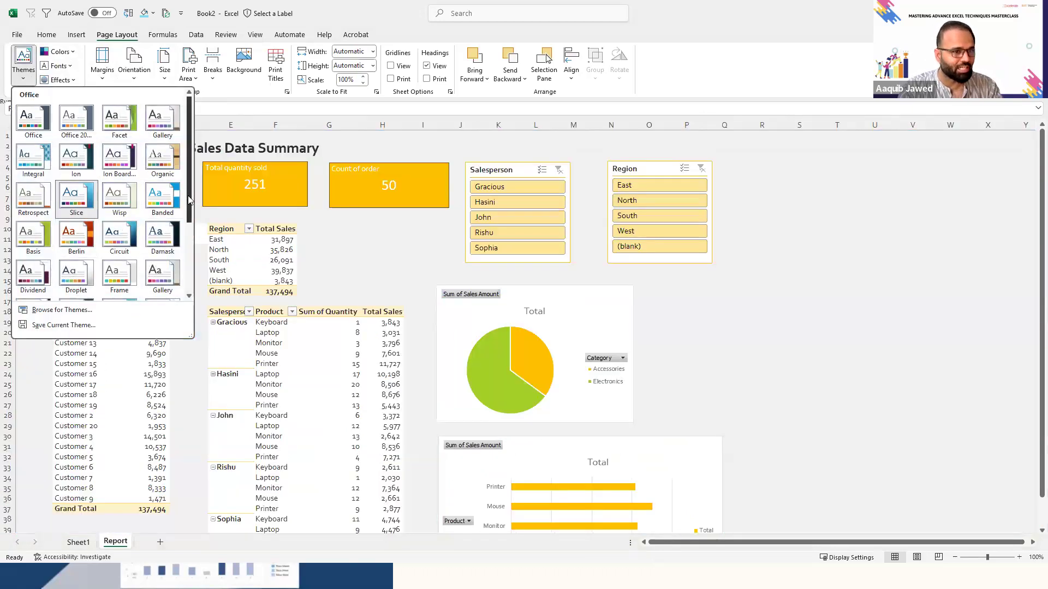
left_click_drag(188, 192, 187, 285)
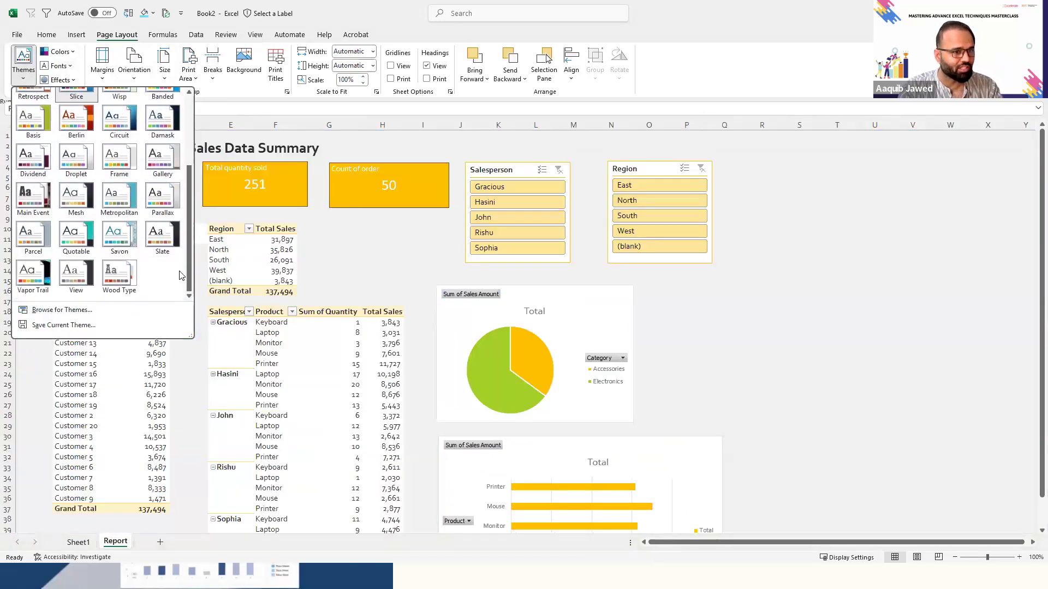
left_click(91, 275)
- Examine how the new theme looks on the PivotTables, charts, slicers and title throughout the report
left_click(777, 353)
key("Left")
key("Left")
key("Left")
key("Left")
key("Left")
key("Left")
key("Left")
key("Left")
key("Left")
key("Left")
key("Left")
key("Left")
key("Left")
key("Left")
key("Left")
key("Left")
key("Right")
key("Right")
key("Right")
key("Right")
key("Down")
key("Down")
key("Down")
key("Down")
key("Down")
key("Down")
key("Down")
key("Down")
key("Down")
key("Down")
key("Down")
key("Down")
key("Down")
key("Down")
key("Down")
key("Down")
key("Down")
key("Down")
key("Down")
key("Down")
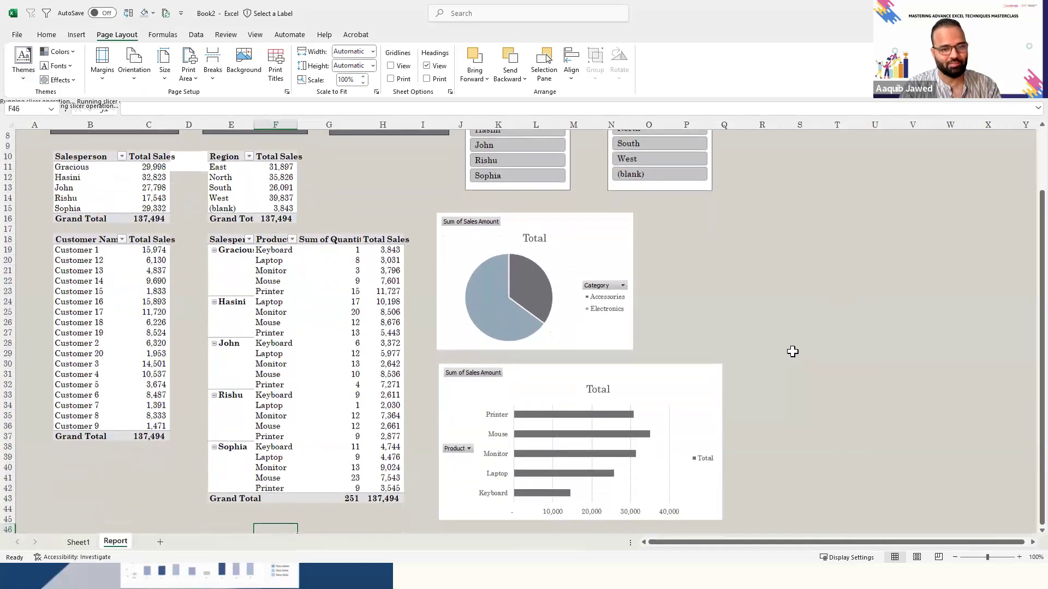
key("Down")
key("Down")
key("Down")
key("Down")
key("Down")
key("Down")
key("Down")
key("Down")
key("Down")
key("Down")
key("Down")
key("Down")
key("Down")
key("Down")
key("Down")
key("Down")
key("Down")
key("Down")
key("Down")
key("Up")
key("Up")
key("Up")
key("Up")
key("Up")
key("Up")
key("Up")
key("Up")
key("Up")
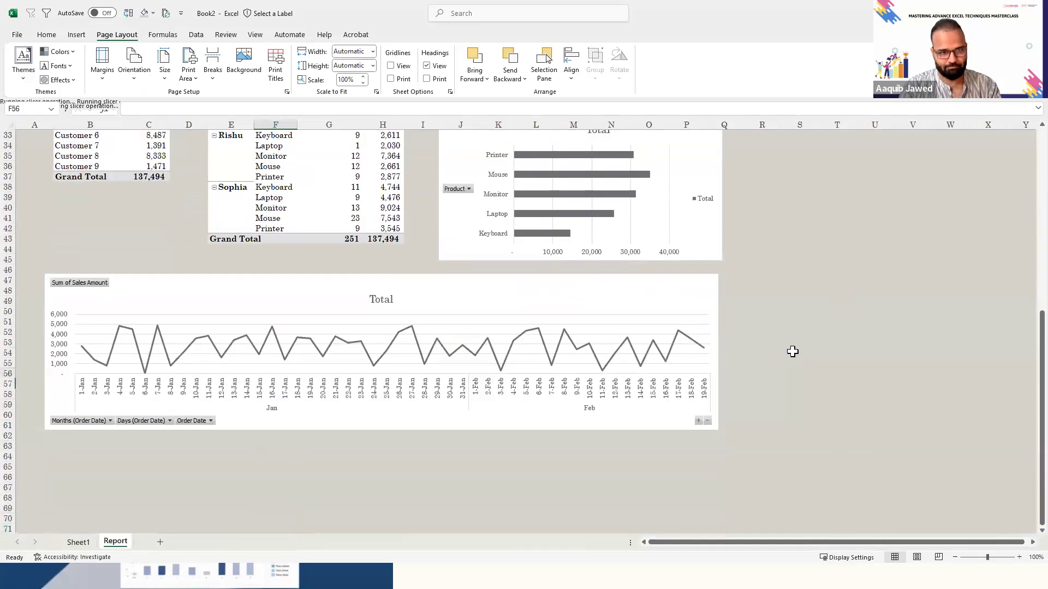
key("Up")
key("Up")
key("Up")
key("Up")
key("Up")
key("Up")
key("Up")
key("Up")
key("Up")
key("Up")
key("Up")
key("Up")
key("Up")
key("Up")
key("Up")
key("Up")
key("Up")
key("Up")
key("Up")
key("Up")
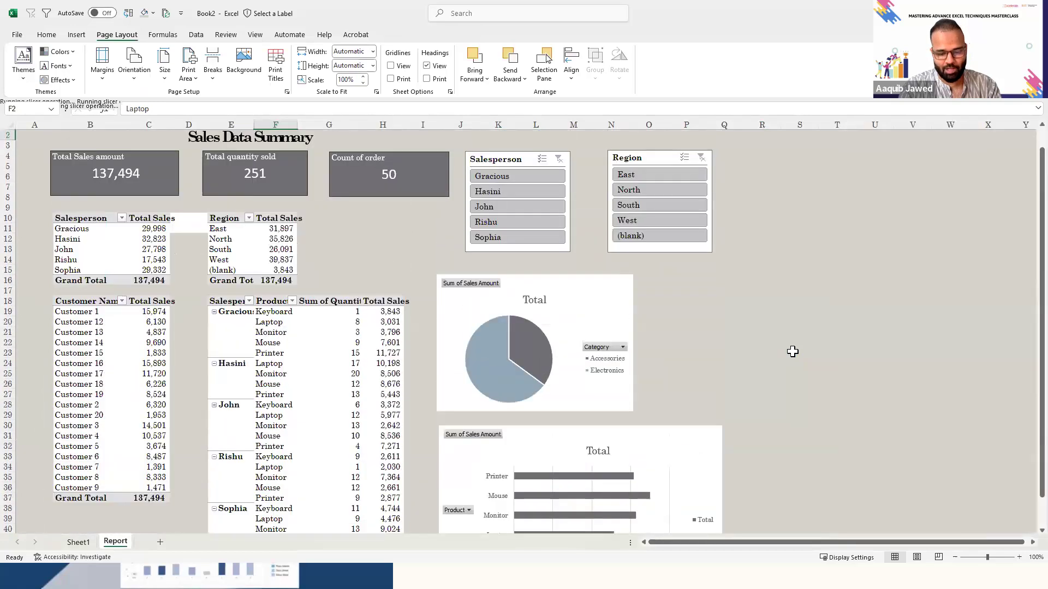
key("Up")
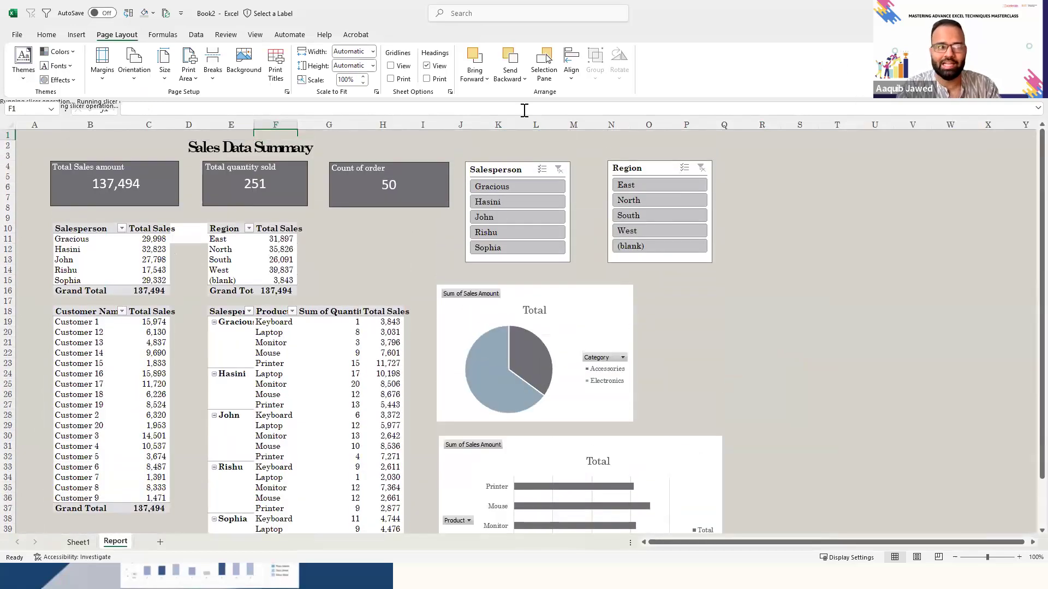
left_click(567, 262)
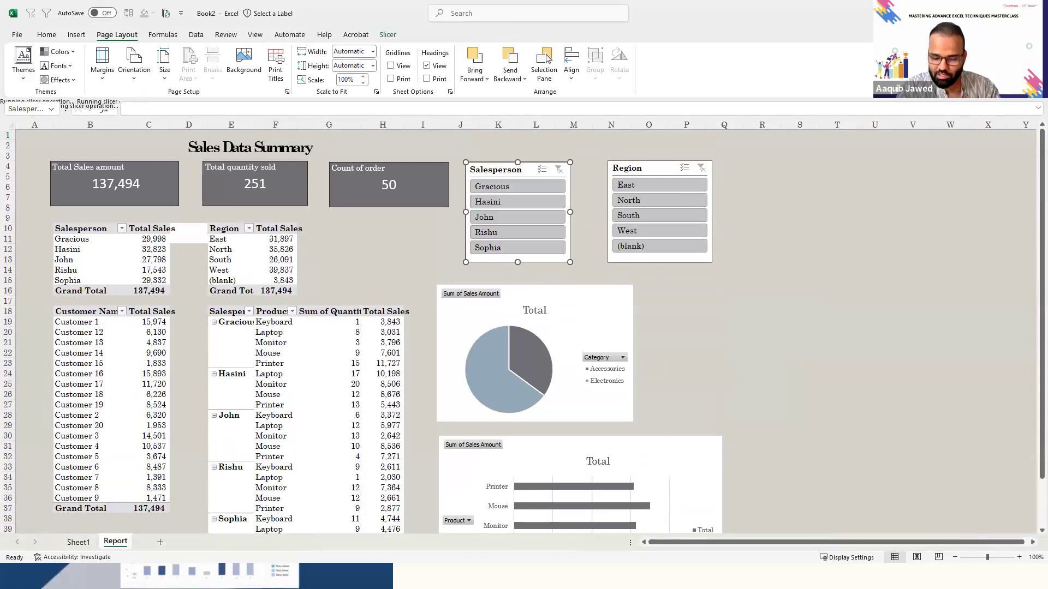
left_click(352, 373)
left_click(256, 351)
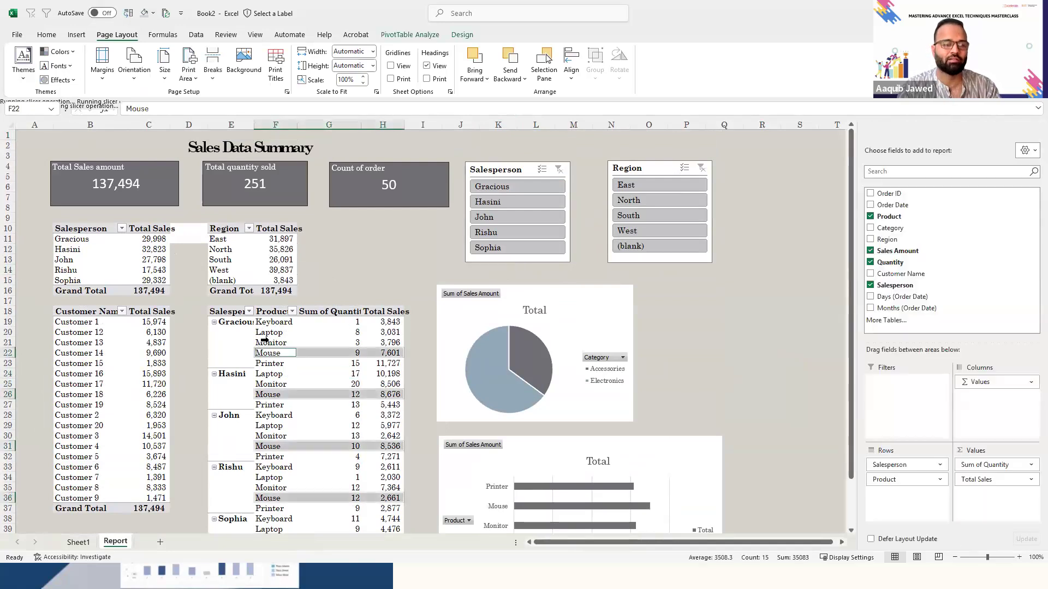
left_click(264, 340)
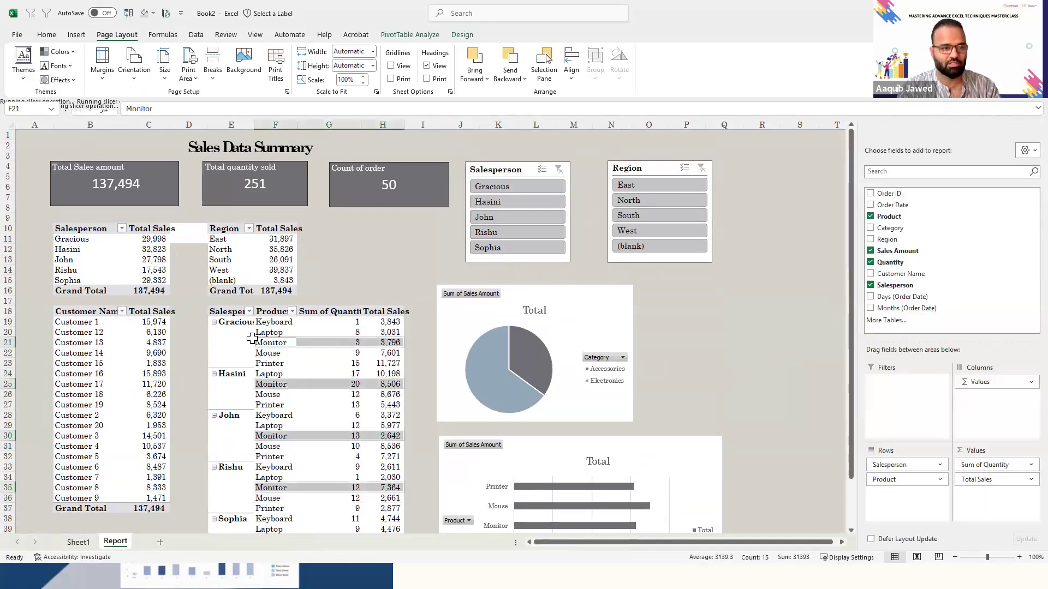
left_click(237, 331)
key("Right")
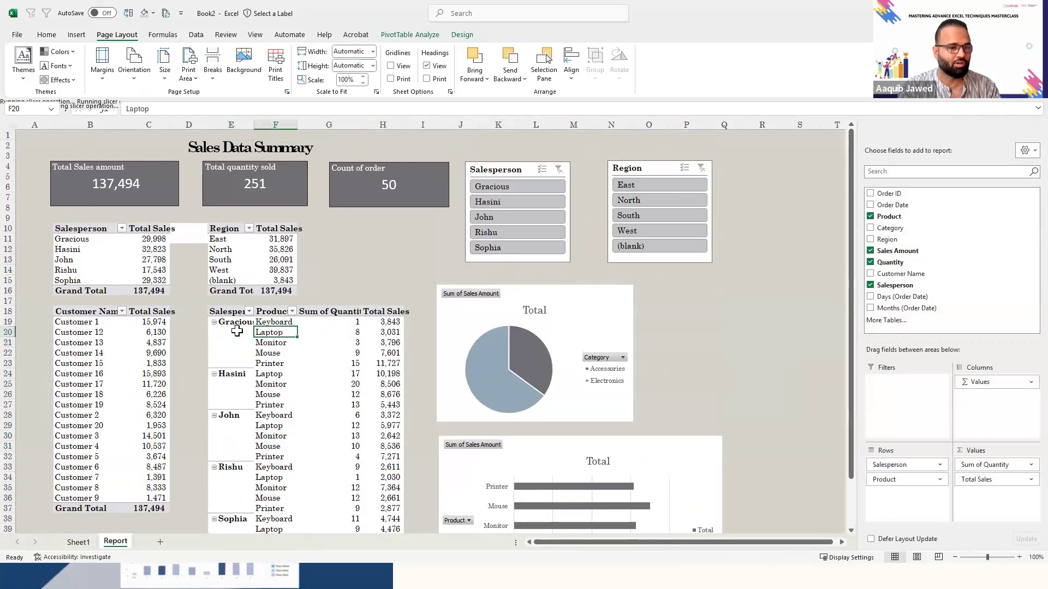
left_click(271, 317)
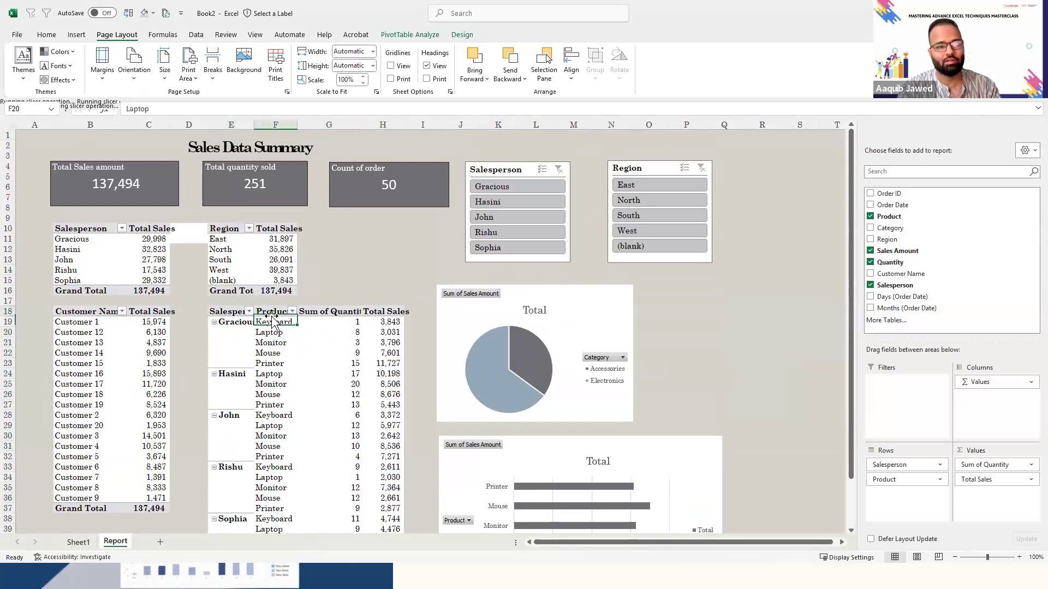
- Review the Region slicer's report connections, toggling PivotTable6 and PivotTable7 off and on again, and accept the list
left_click(644, 164)
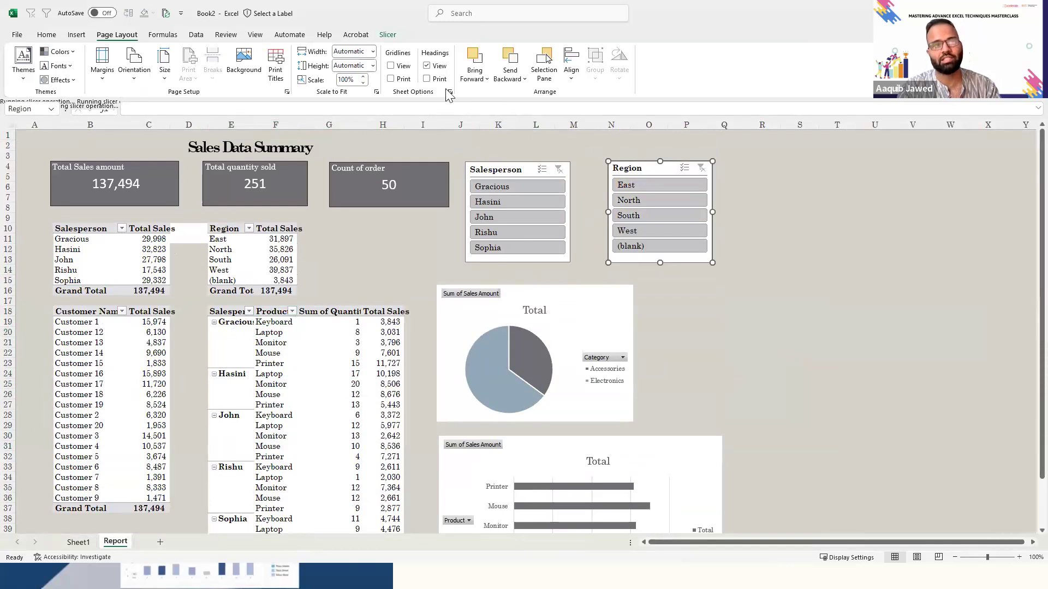
left_click(389, 34)
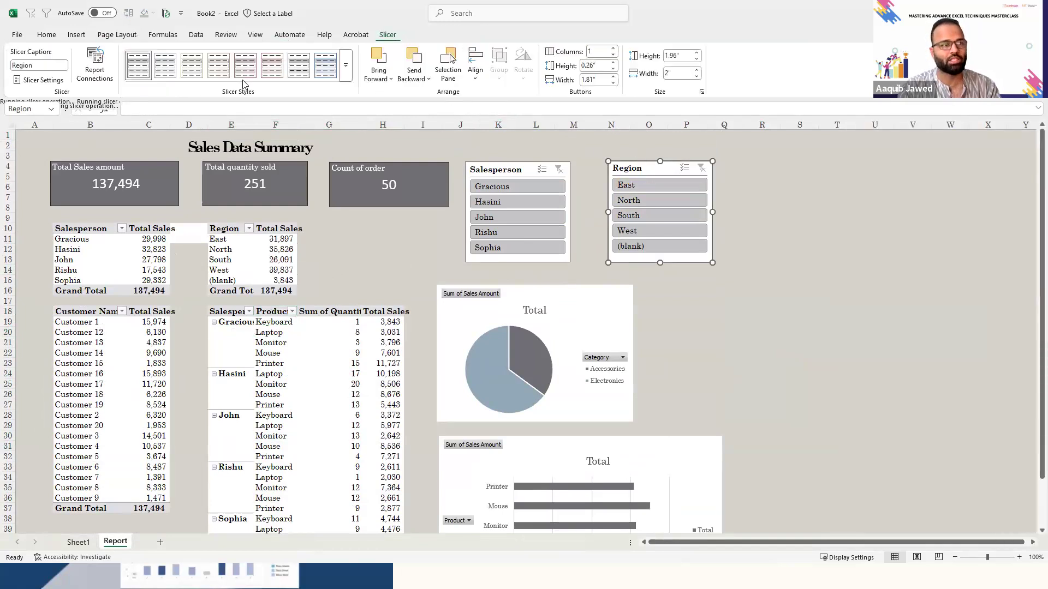
left_click(95, 63)
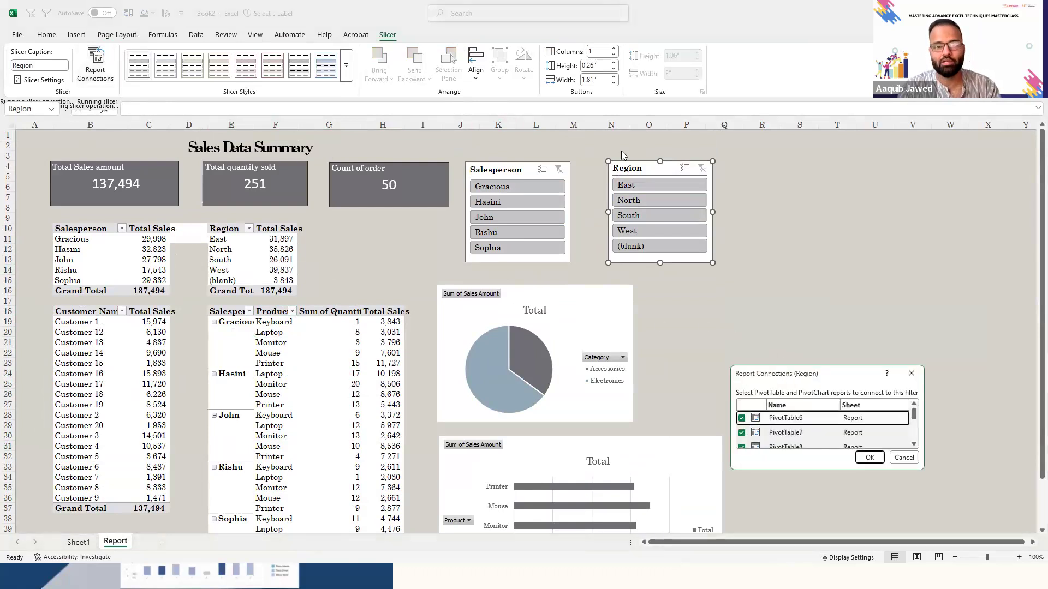
left_click_drag(782, 366, 782, 149)
left_click(744, 201)
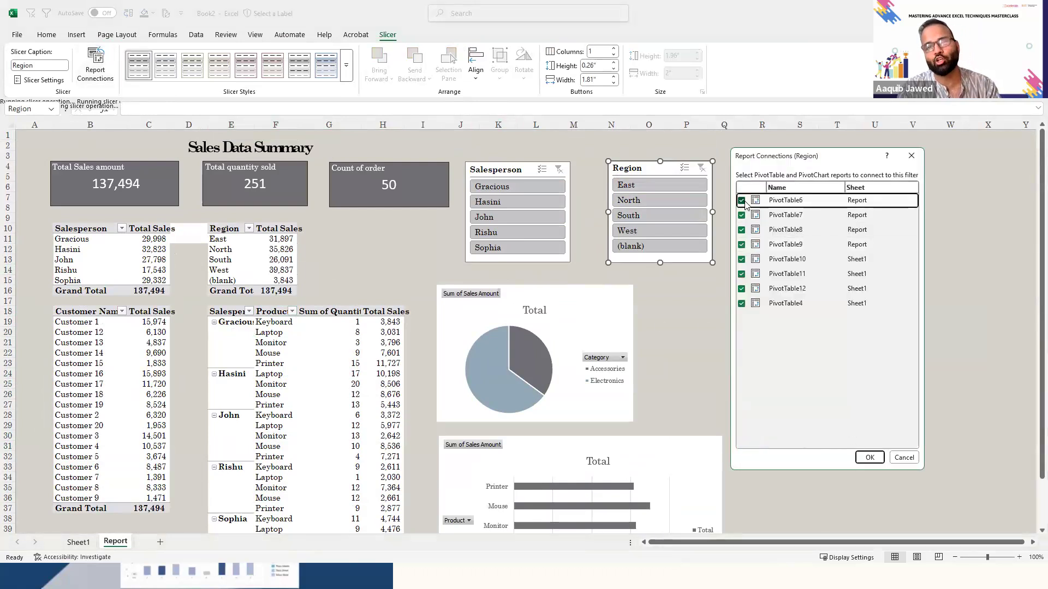
left_click(744, 202)
left_click(744, 217)
left_click(744, 218)
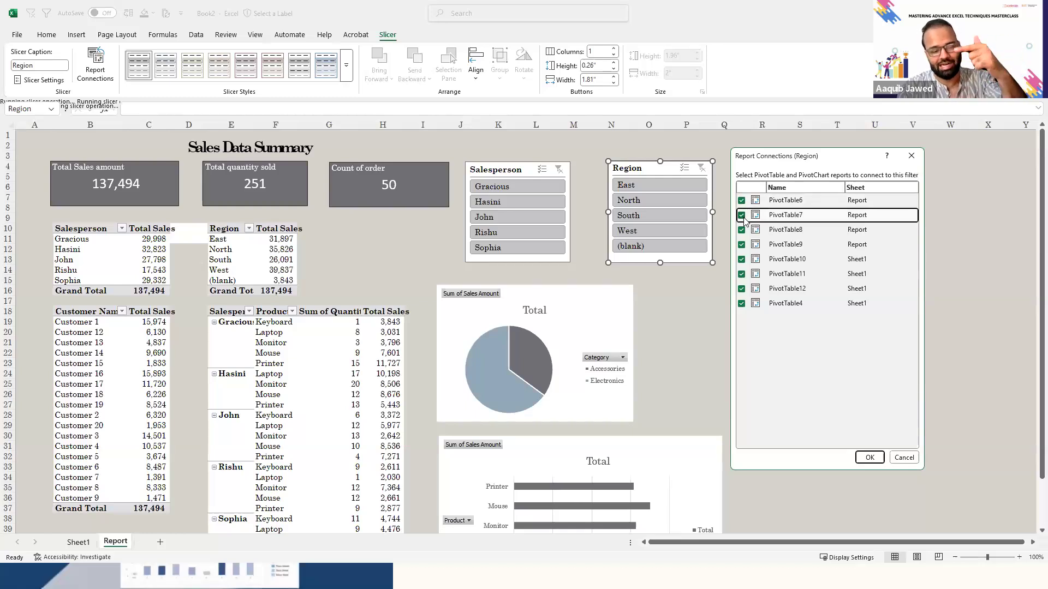
left_click(869, 461)
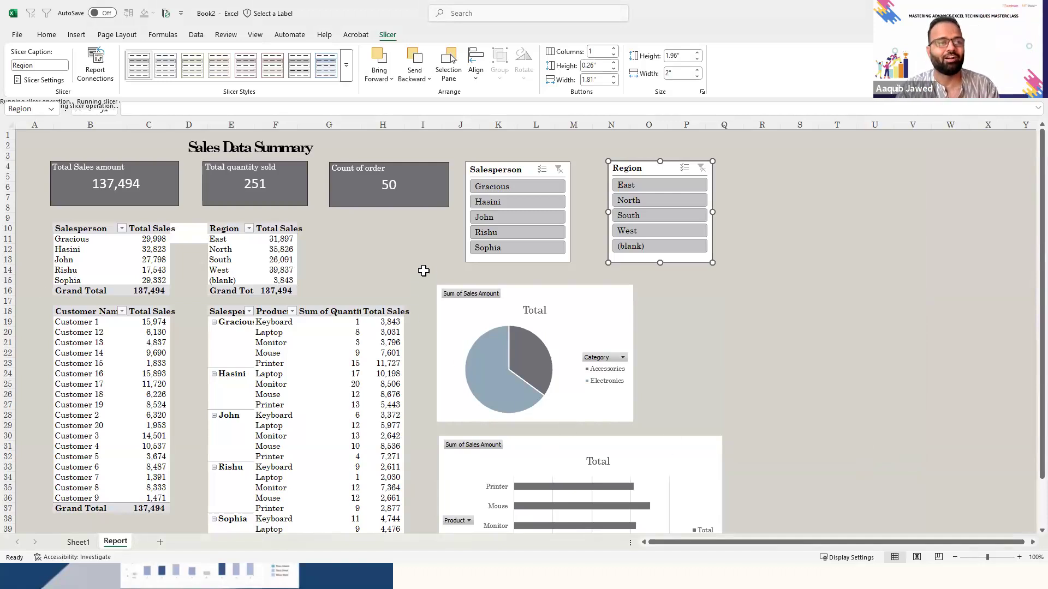
- Leave the report's title text box and create a new blank workbook
left_click(206, 147)
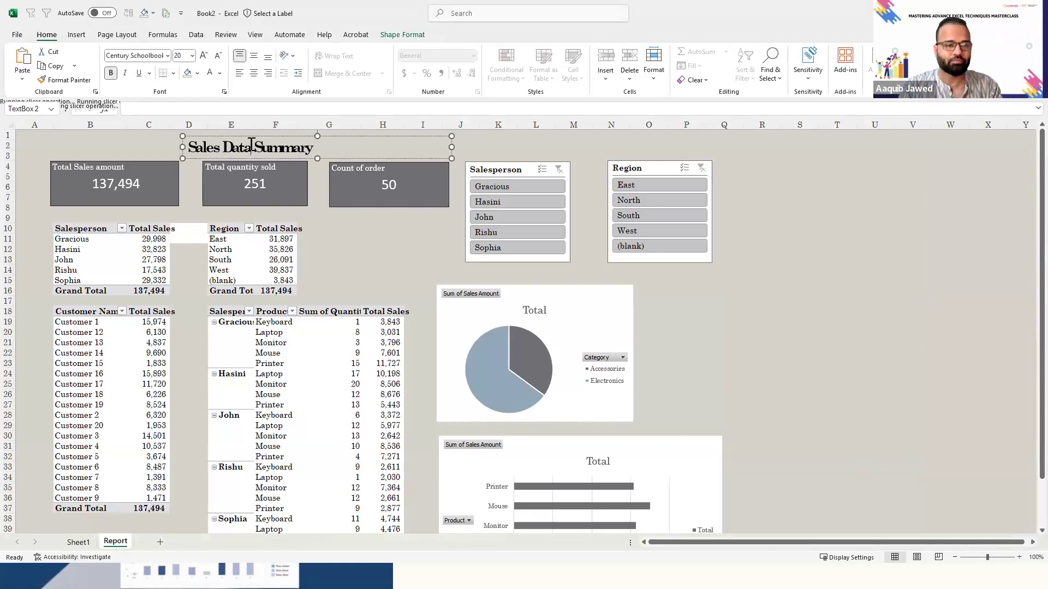
left_click(808, 340)
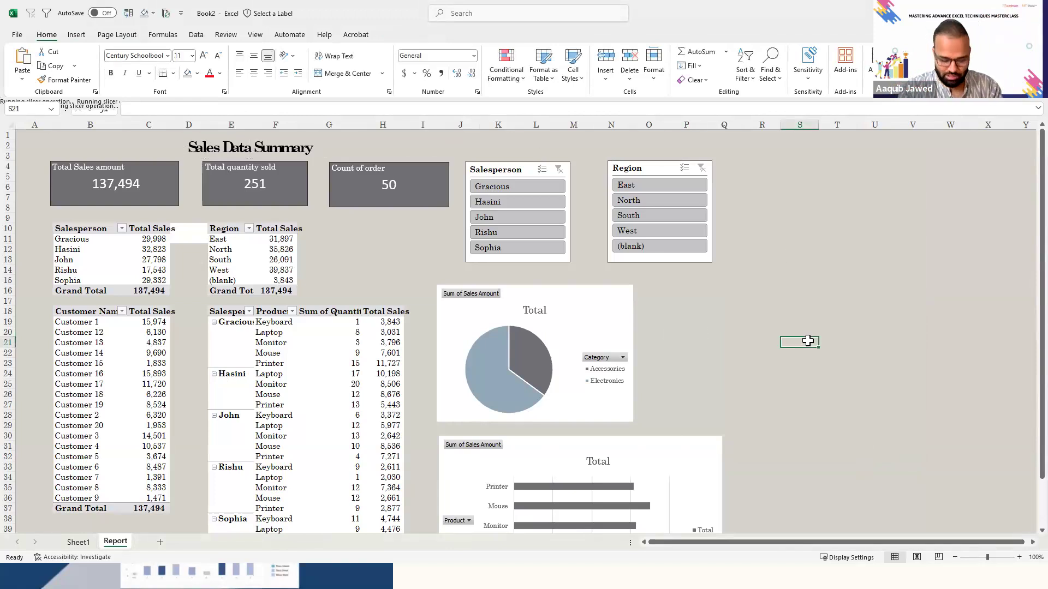
key("alt+Tab")
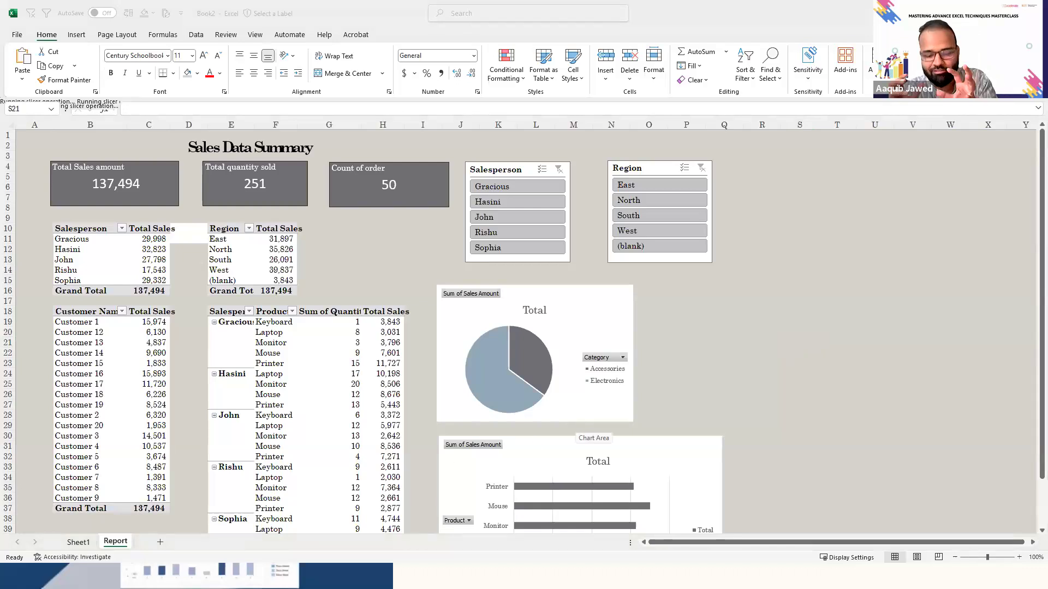
key("ctrl+n")
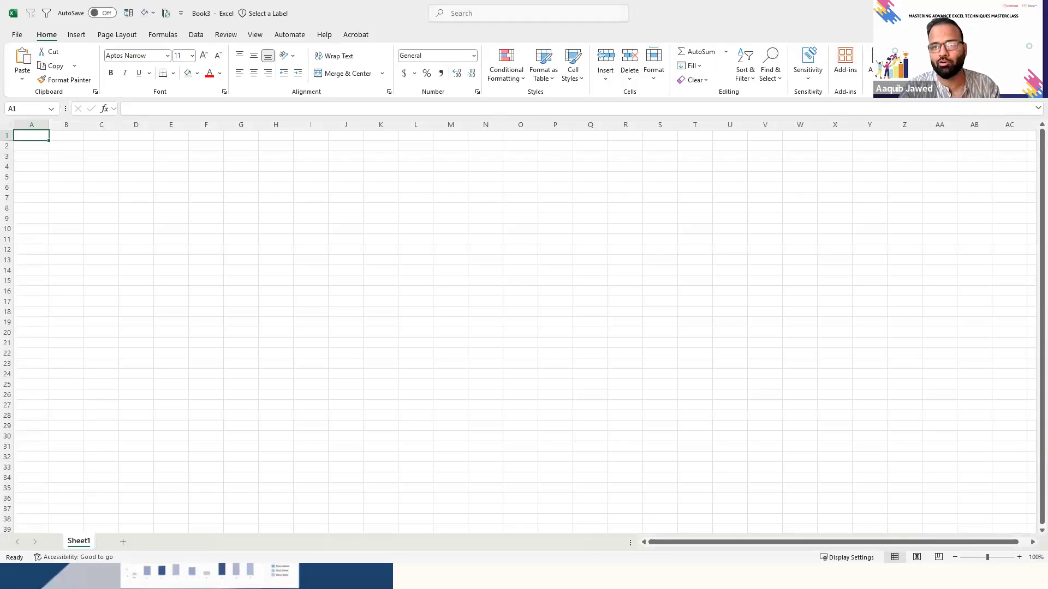
- Close the new blank workbook and return to the Sales Data Summary report in Book2
key("ctrl+w")
left_click(823, 341)
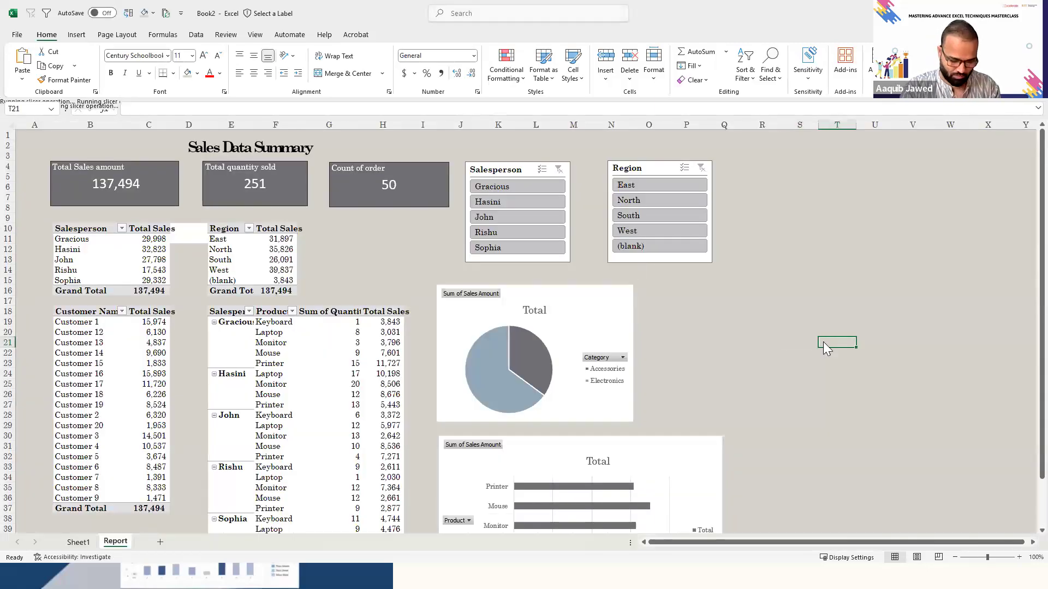
key("ctrl+n")
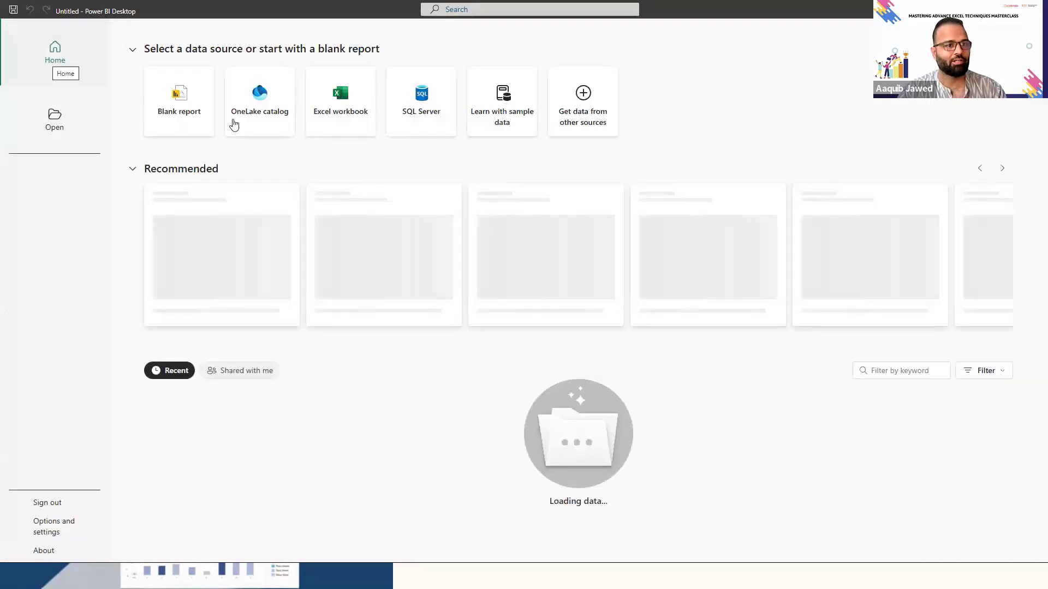
- In Power BI Desktop, start an Excel workbook import and browse to Desktop > Internal Project > 1.Training > Excel
left_click(346, 111)
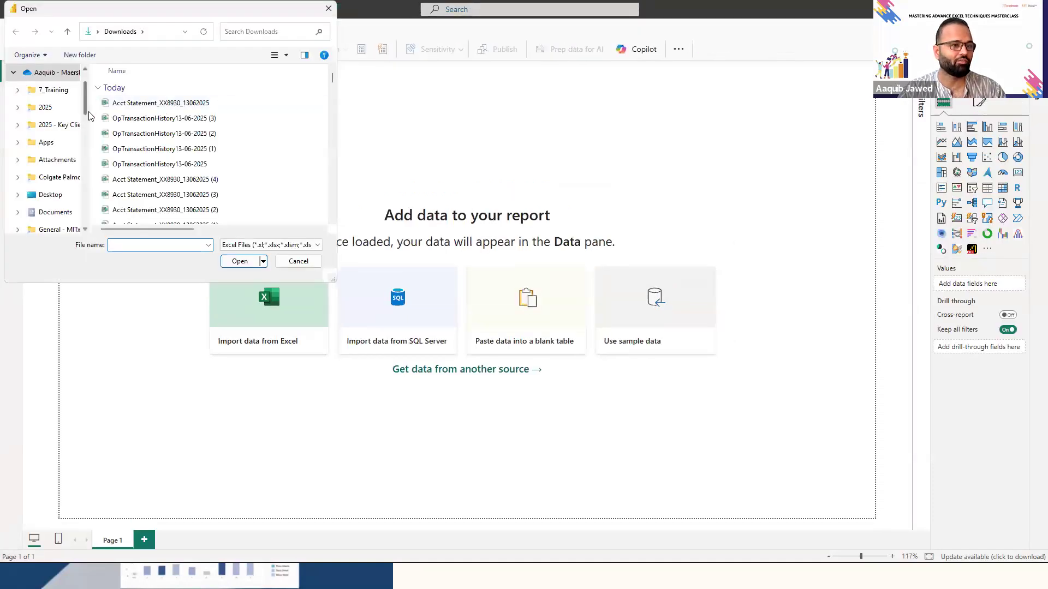
scroll(52, 112, "down", 2)
left_click(51, 109)
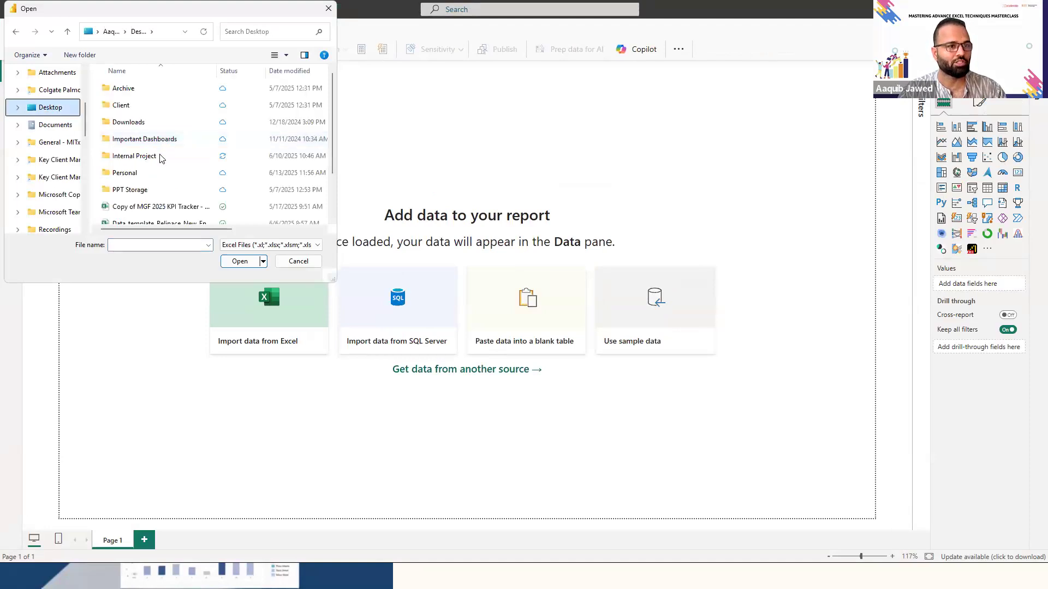
double_click(161, 157)
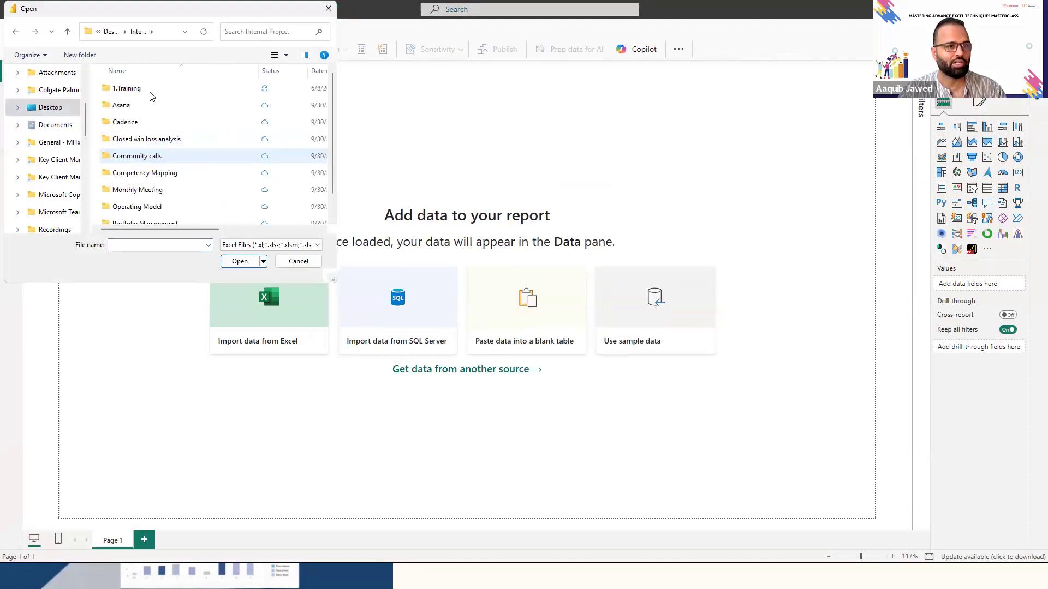
double_click(152, 90)
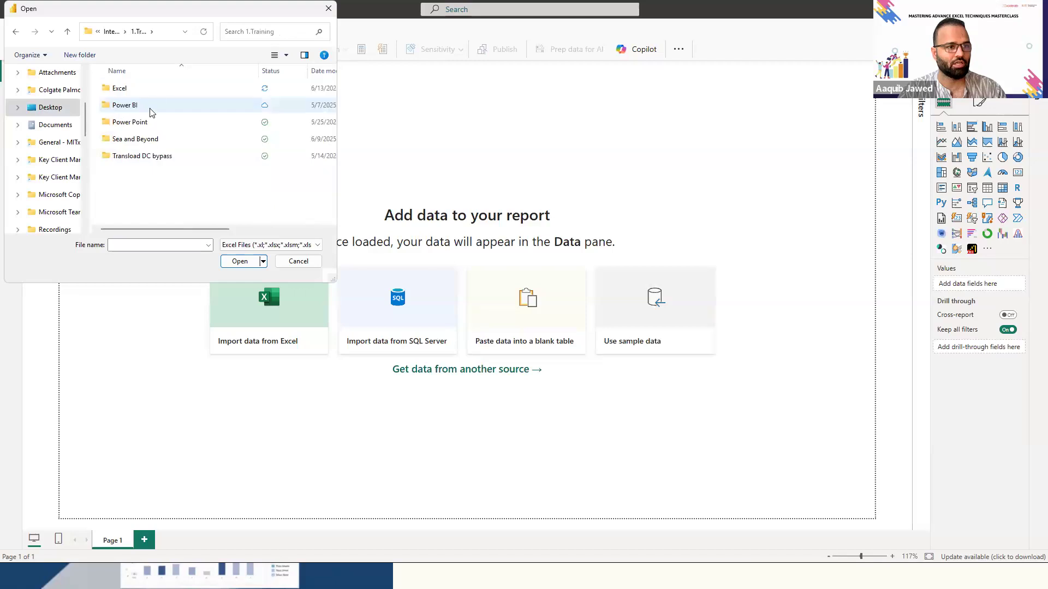
double_click(161, 89)
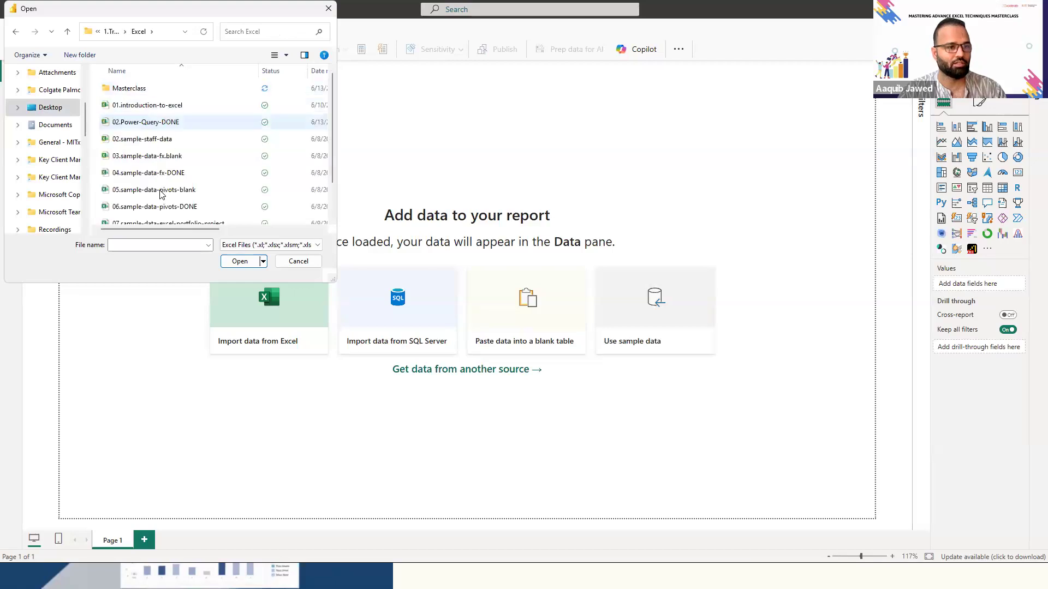
- Look through the files in the Excel training folder to find where the sales dataset is stored
left_click(161, 191)
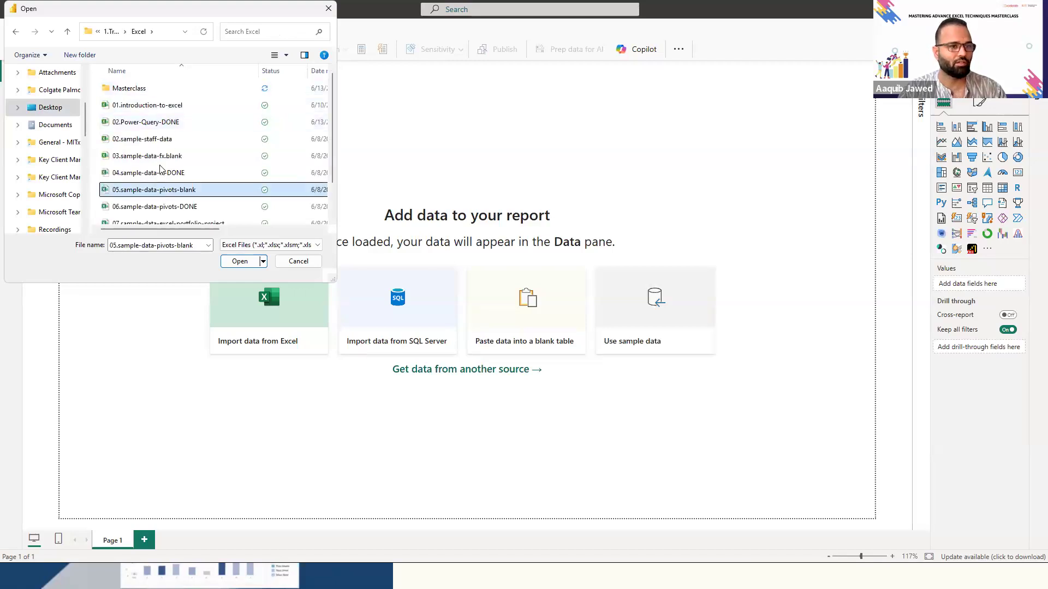
left_click(159, 208)
scroll(158, 210, "down", 2)
left_click(159, 213)
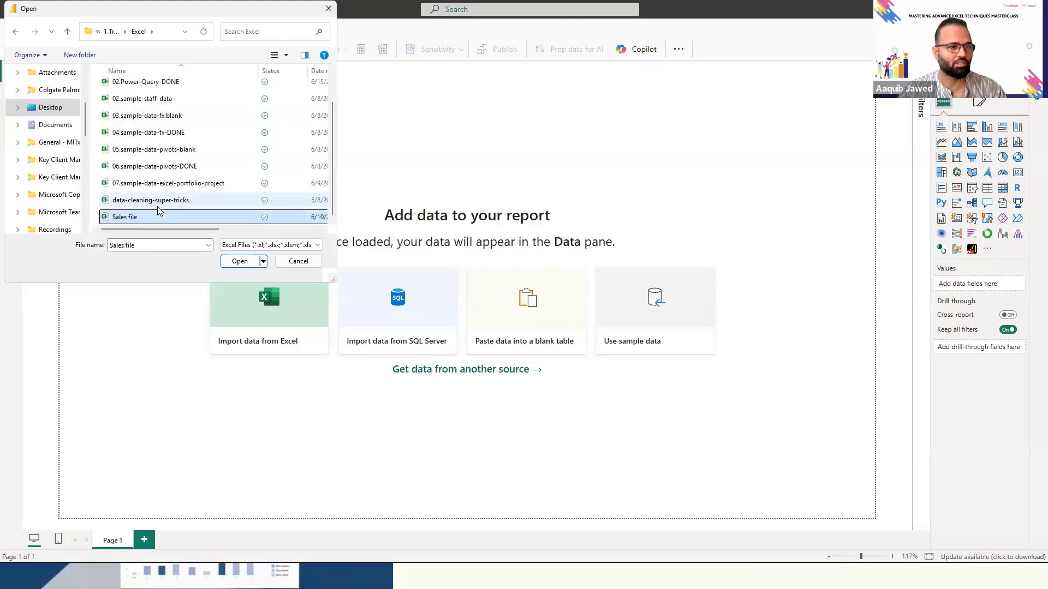
key("Up")
key("Up")
key("Up")
key("Up")
key("Up")
key("Up")
key("Up")
key("Up")
key("Up")
key("Up")
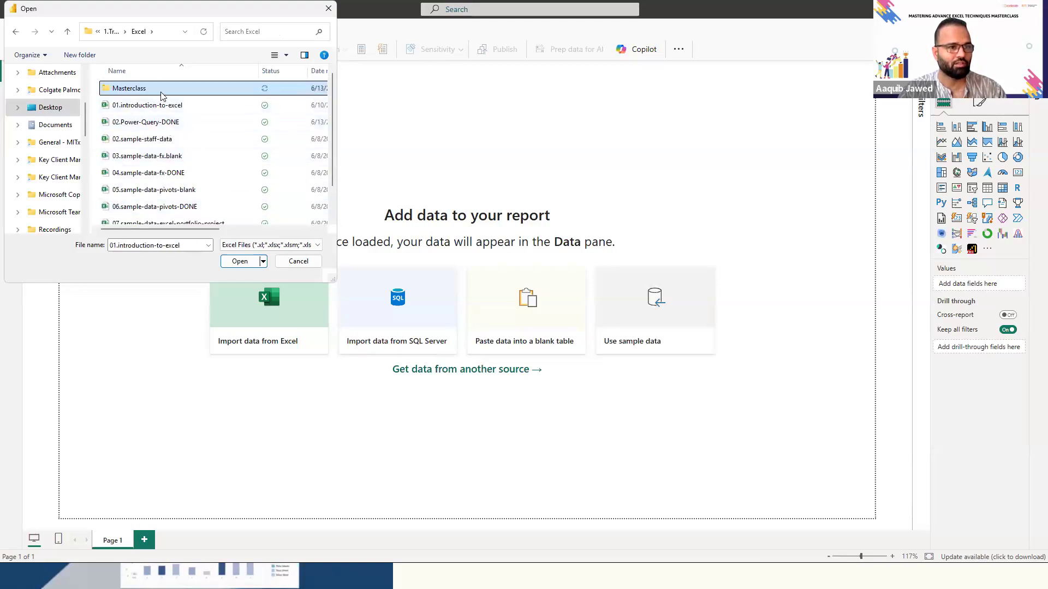
- Try to open the Sales_Dataset_US workbook from the Masterclass folder as the data source
double_click(162, 92)
left_click(163, 91)
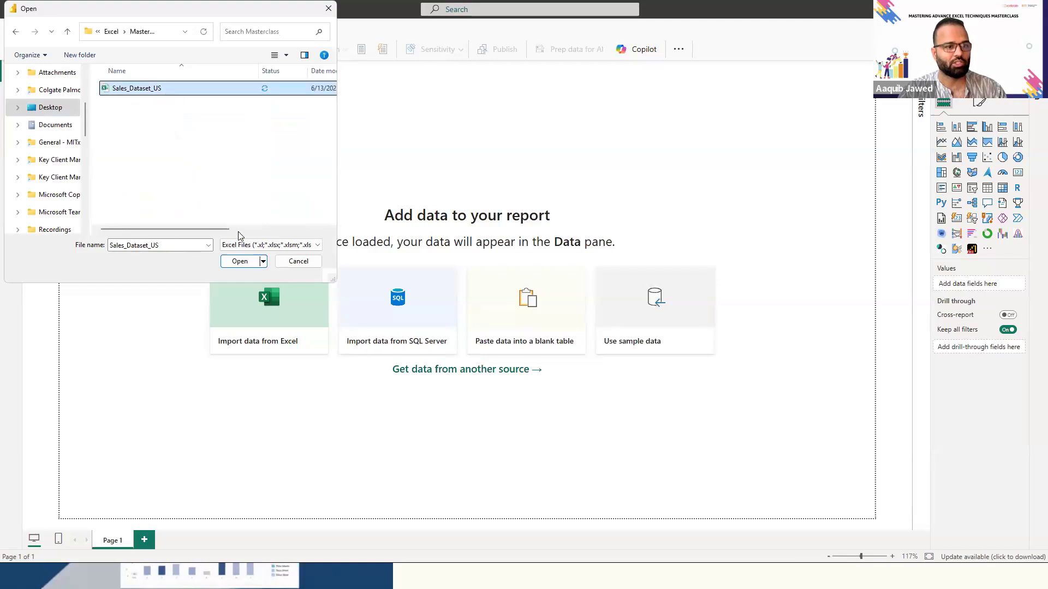
left_click(237, 262)
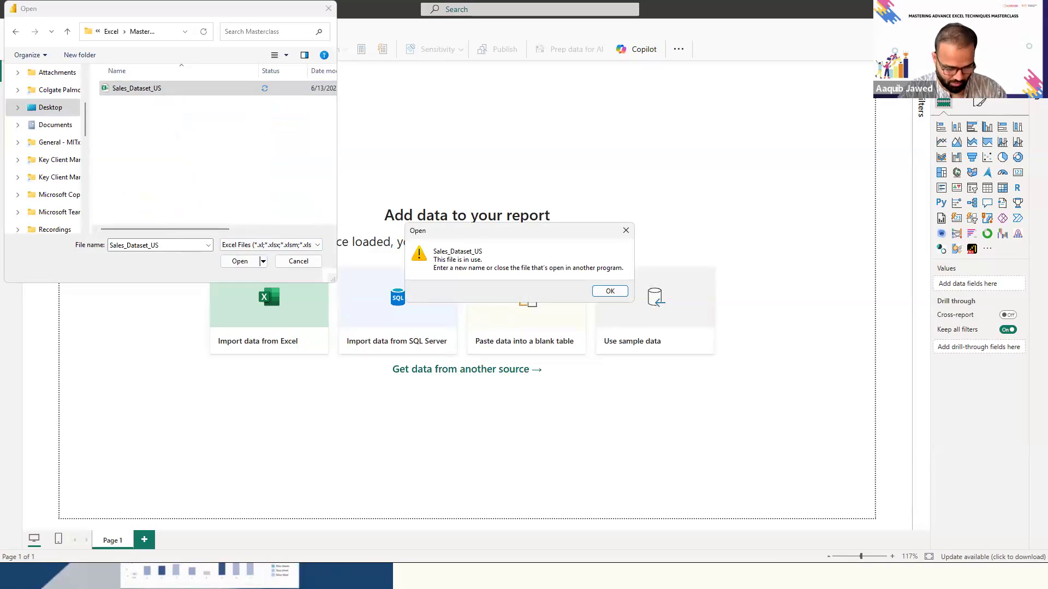
- Switch to Excel's Sales_Dataset_US workbook and deselect the chart on the Report sheet
key("alt+Tab")
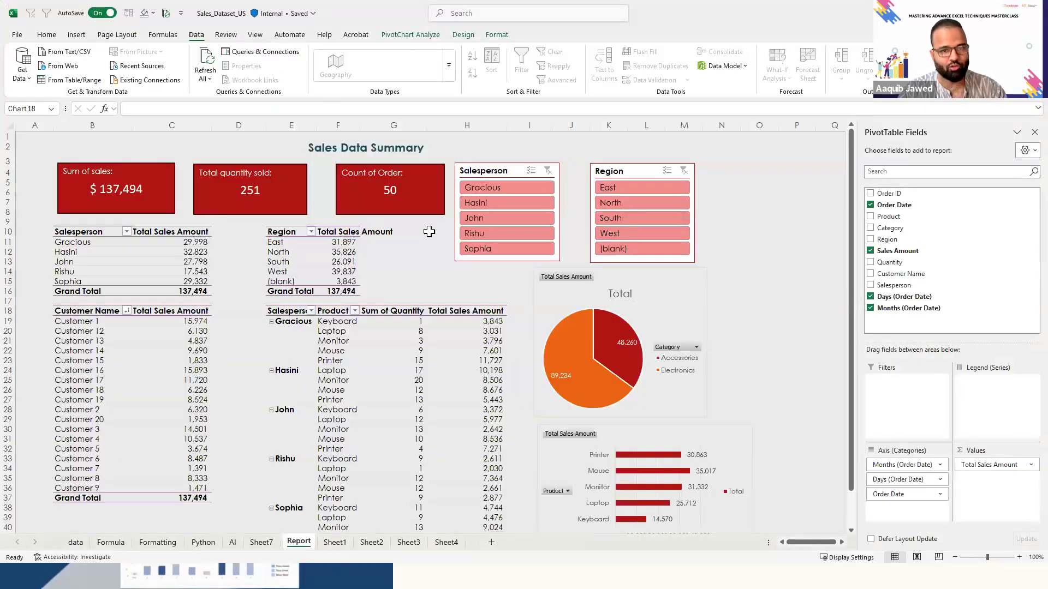
left_click(797, 183)
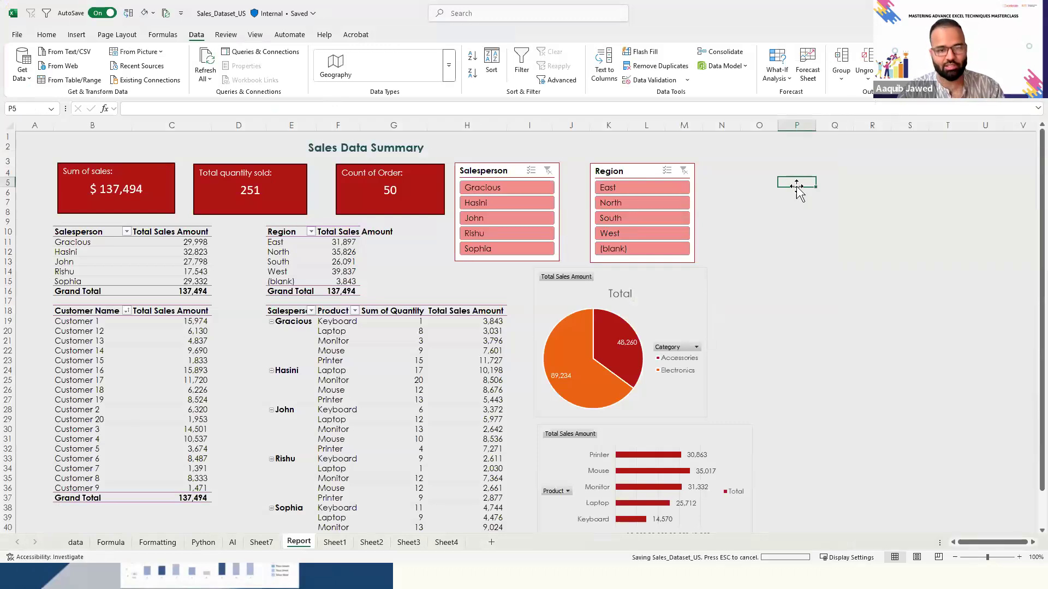
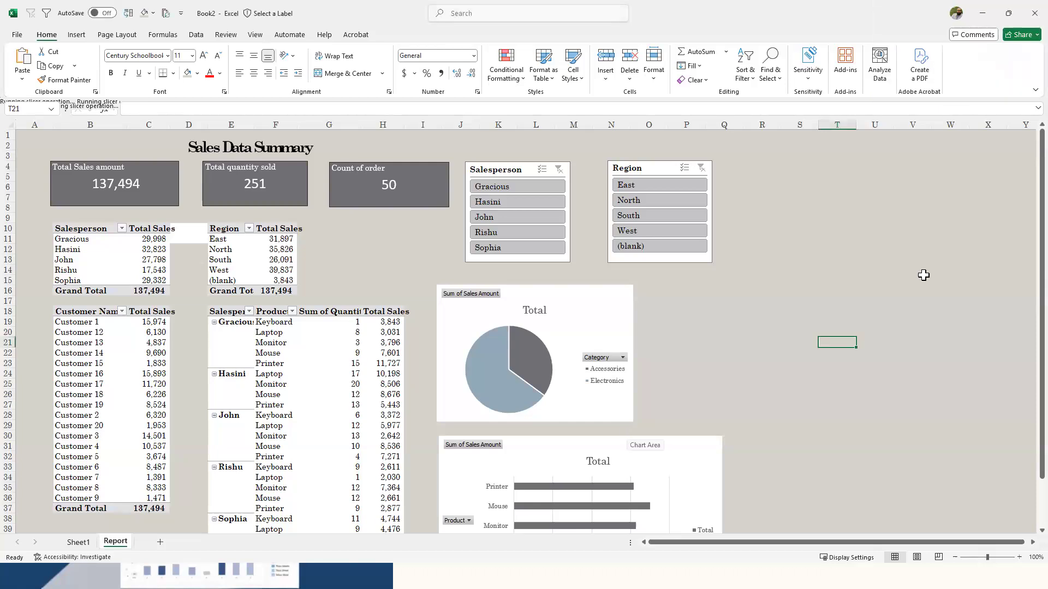
- In Power BI Desktop, import the data sheet from the Sales_Dataset_US workbook and open it for transformation in Power Query
key("BackSpace")
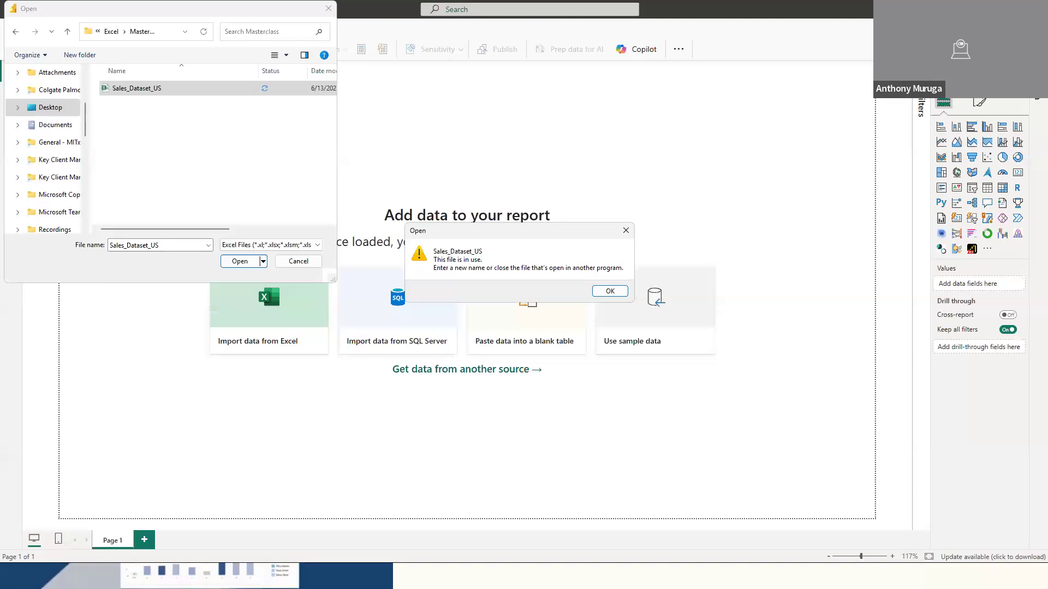
left_click(610, 293)
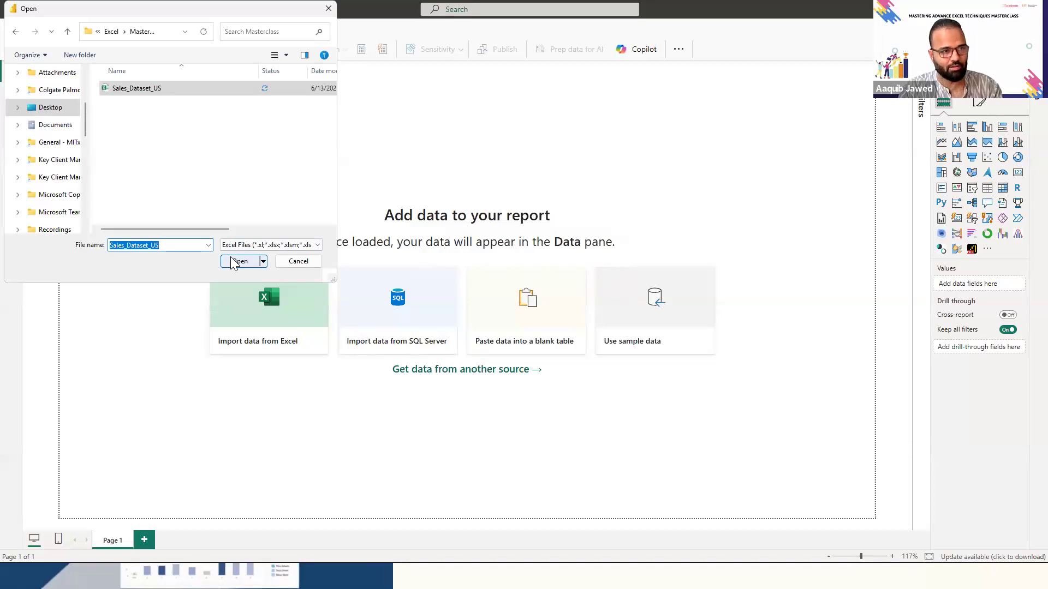
left_click(234, 262)
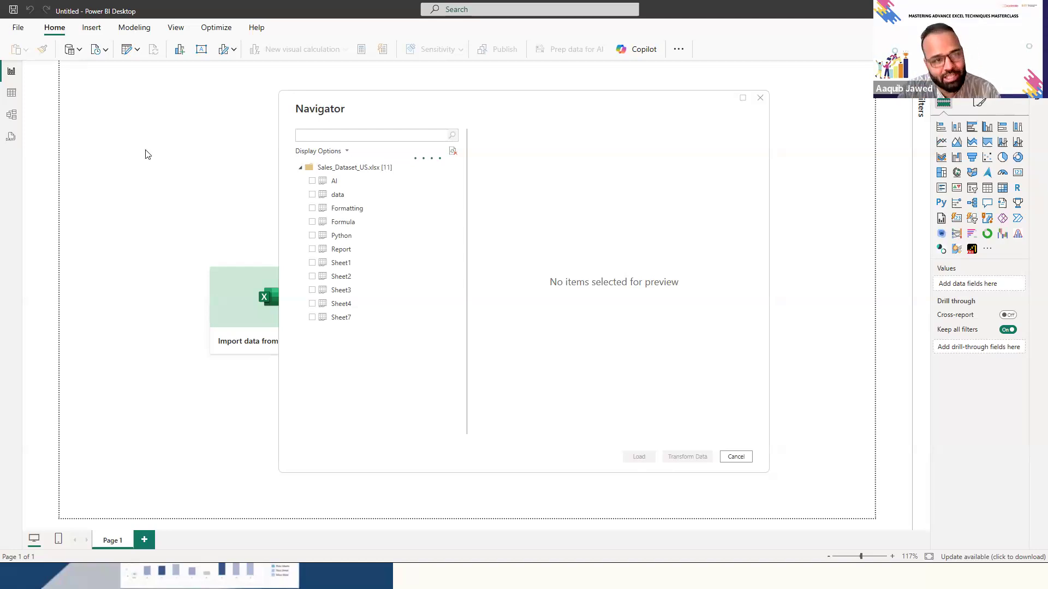
left_click(312, 195)
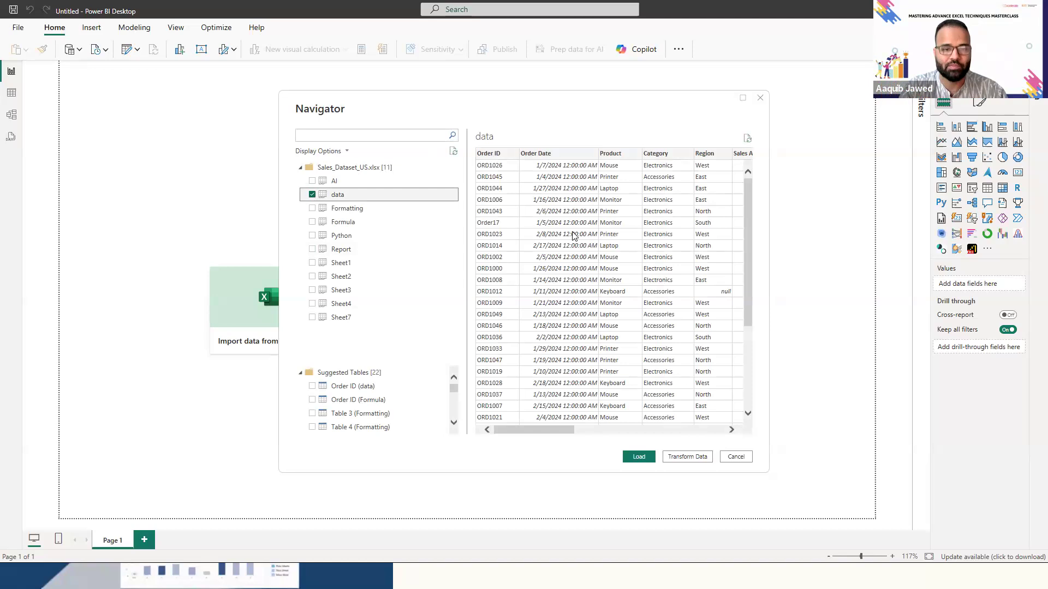
left_click(685, 457)
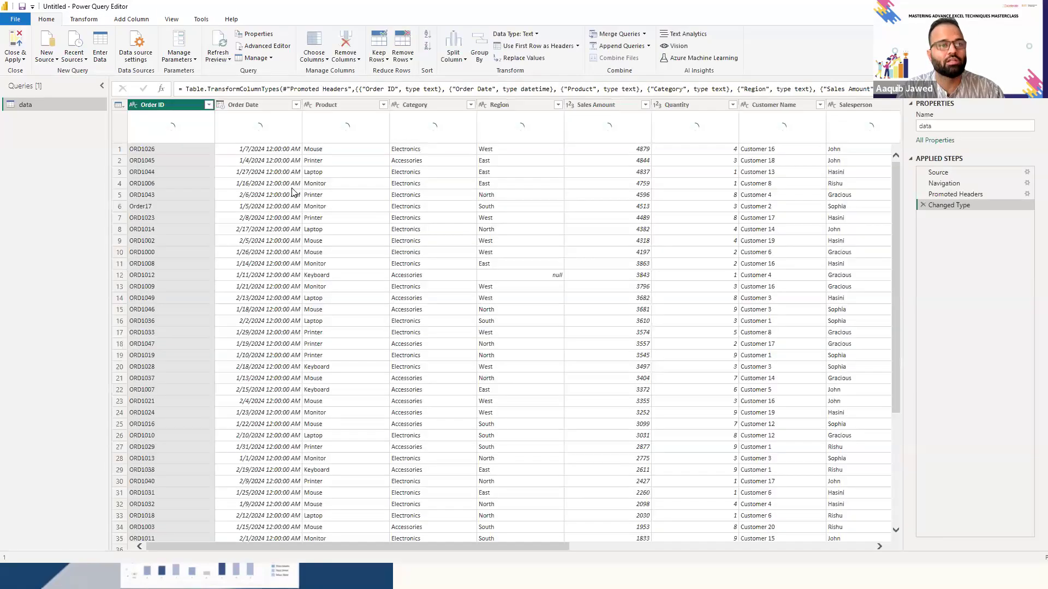
- Remove Column10 through Column15 from the data query, then close Power Query and apply the changes
left_click(290, 185)
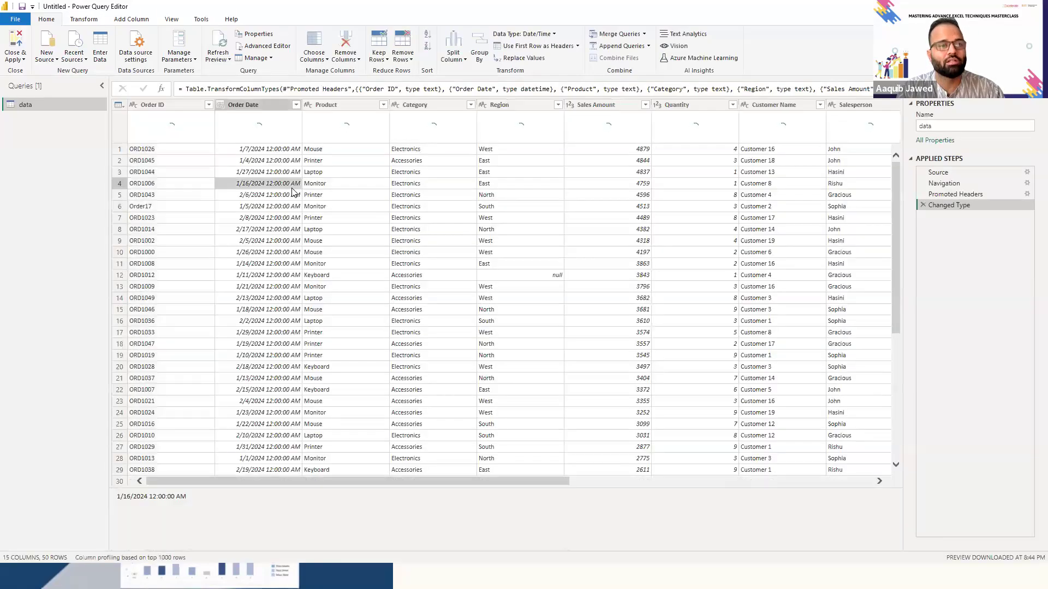
left_click(662, 483)
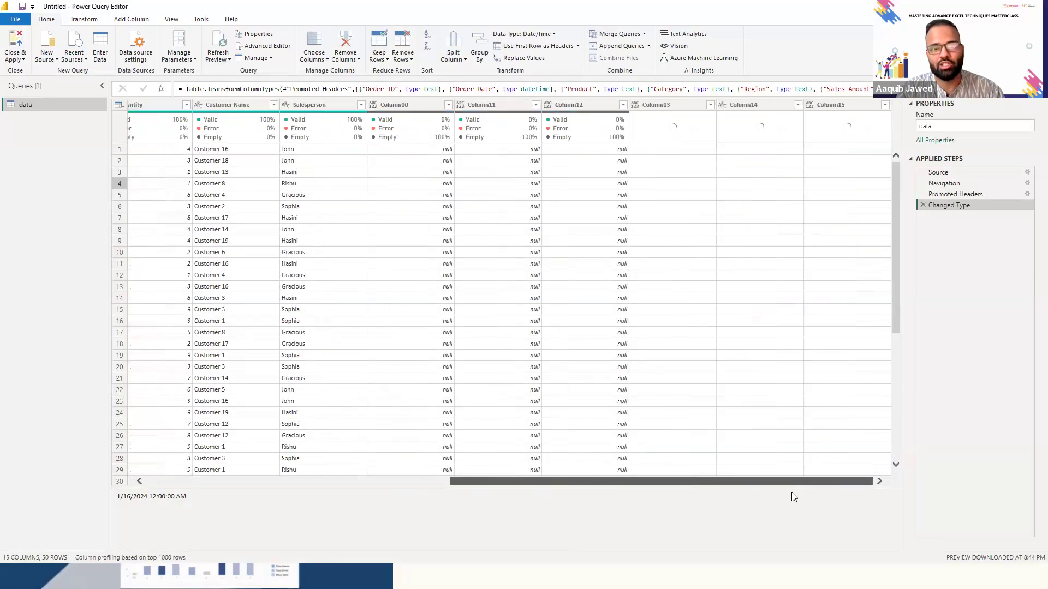
left_click_drag(740, 481, 807, 488)
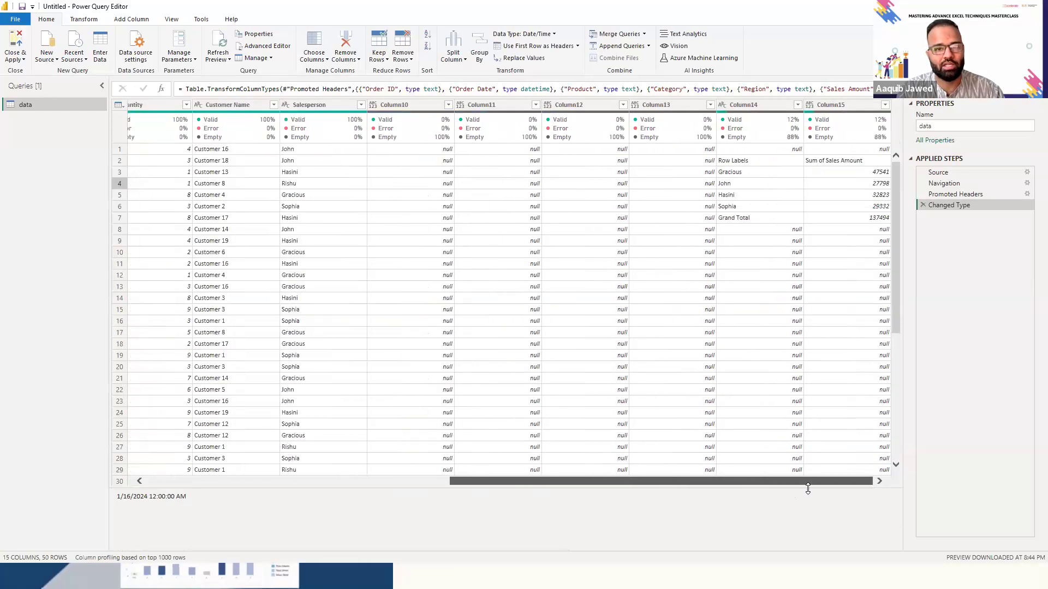
left_click(411, 105)
key("shift+Right")
key("shift+Right")
key("shift+Right")
key("shift+Right")
key("shift+Right")
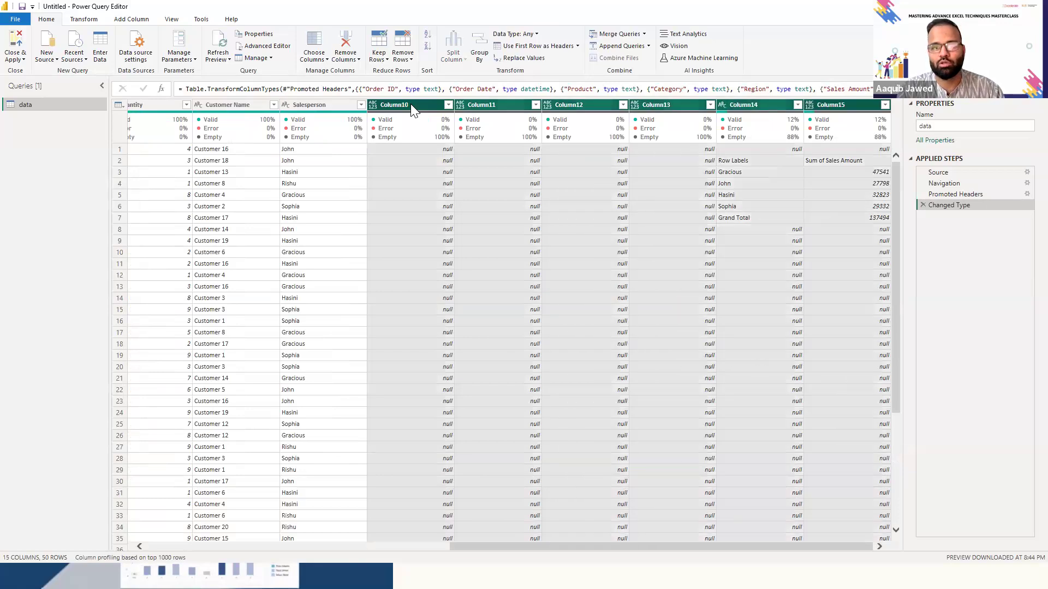
left_click(360, 63)
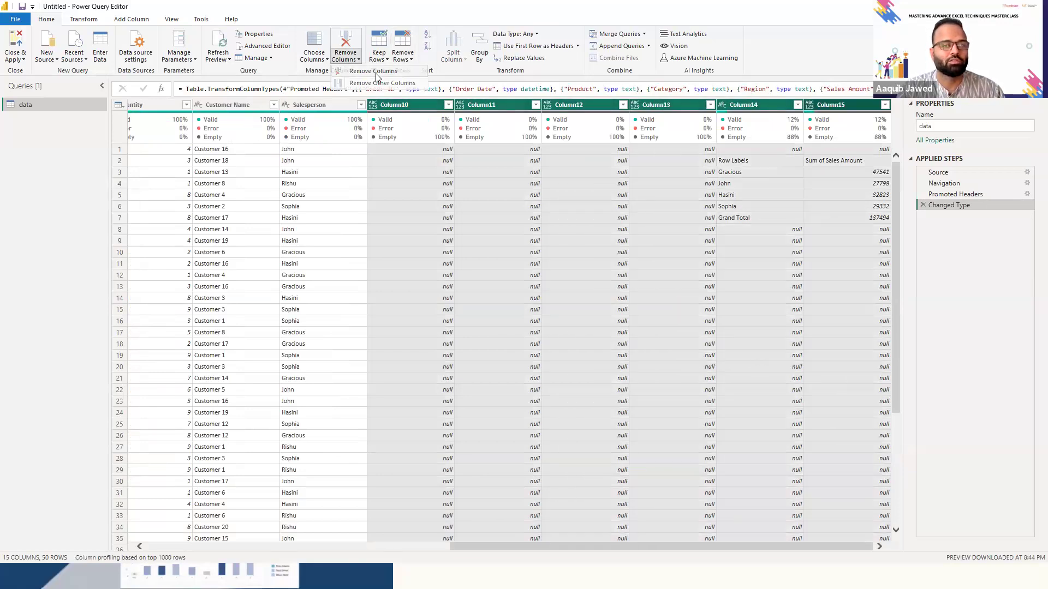
left_click(375, 77)
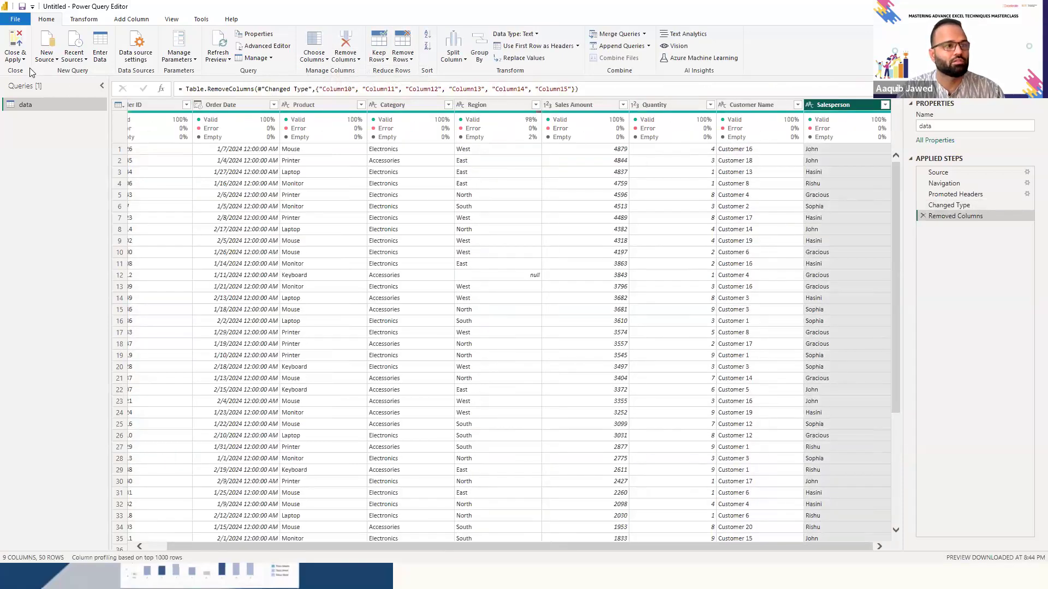
left_click(18, 60)
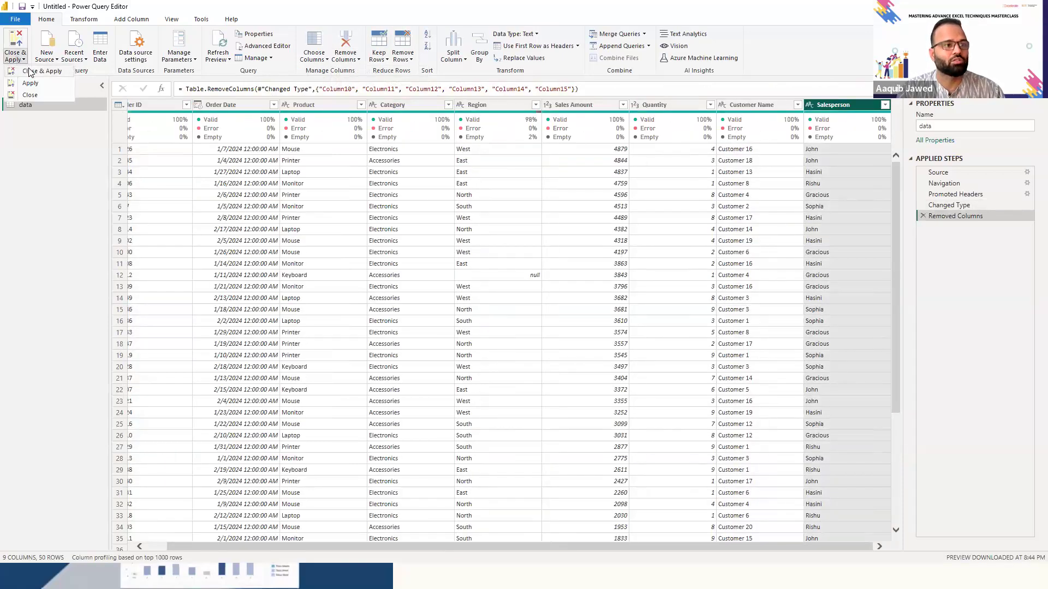
left_click(30, 72)
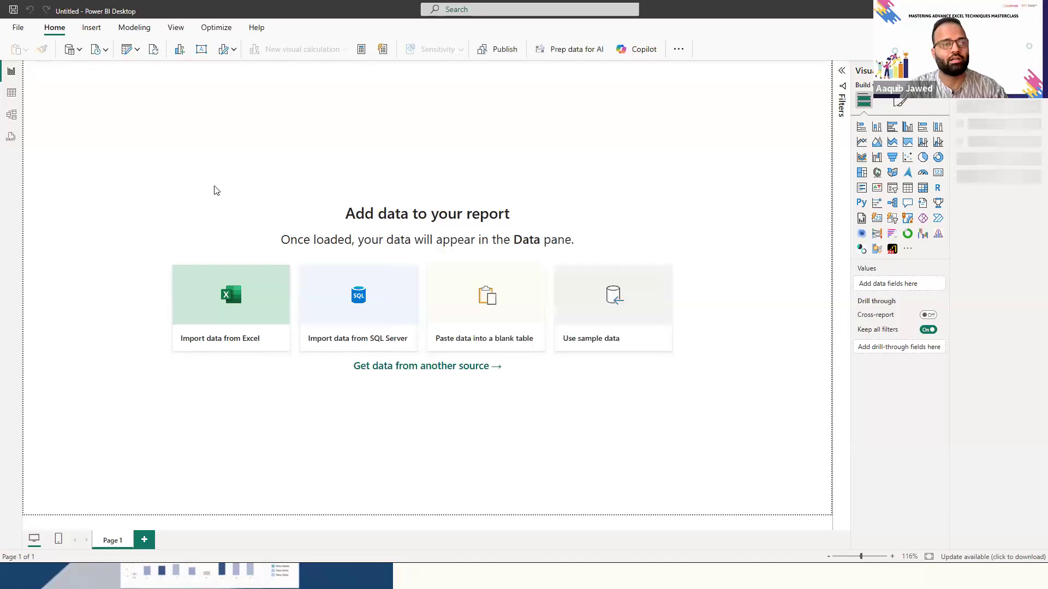
- Examine the loaded data table's rows and its fields in the table and model views, ending in the report view
left_click(19, 93)
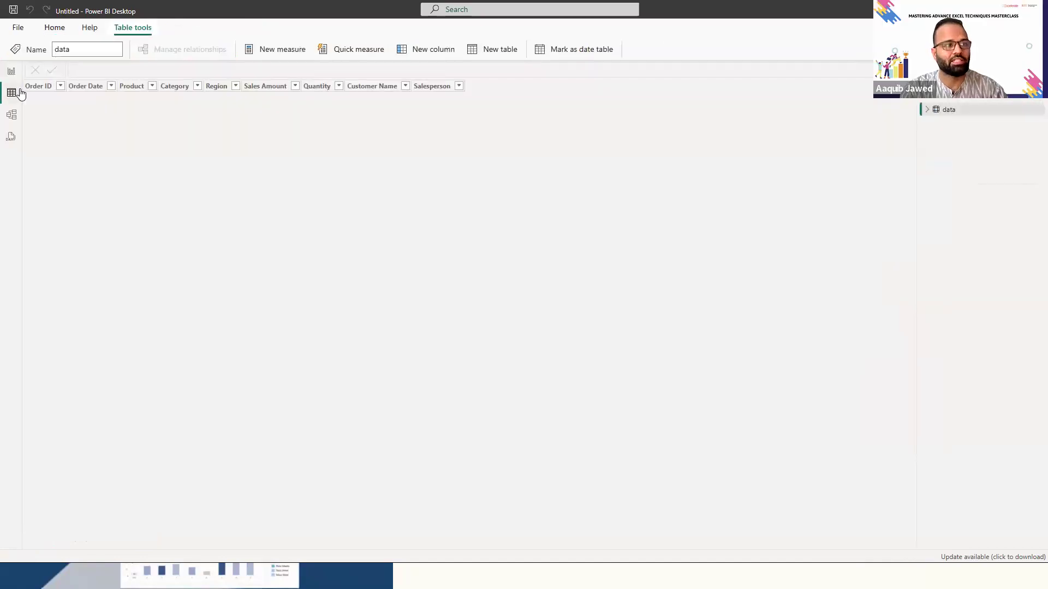
left_click(12, 71)
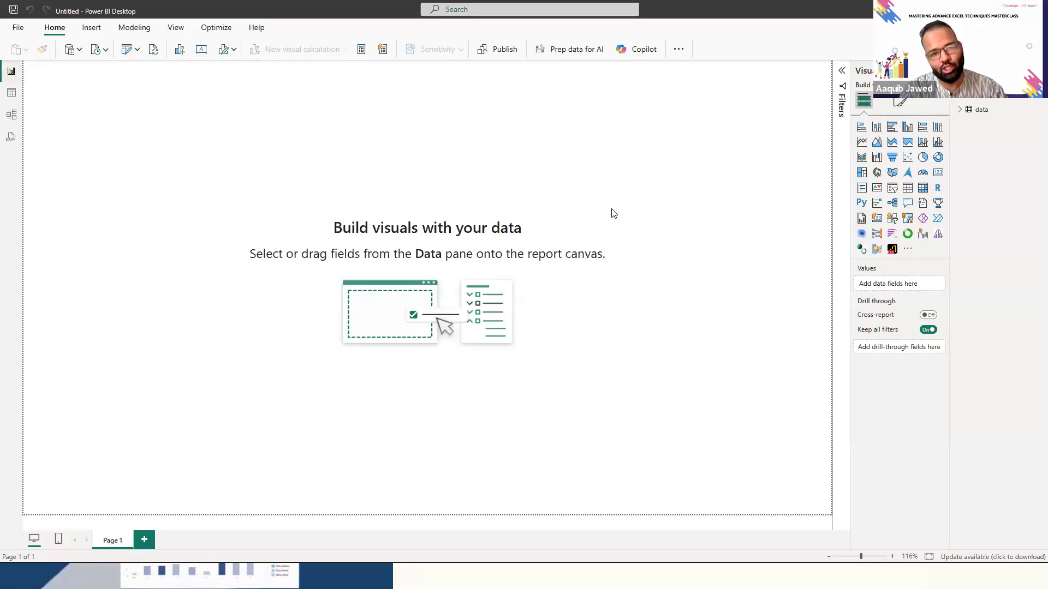
left_click(11, 94)
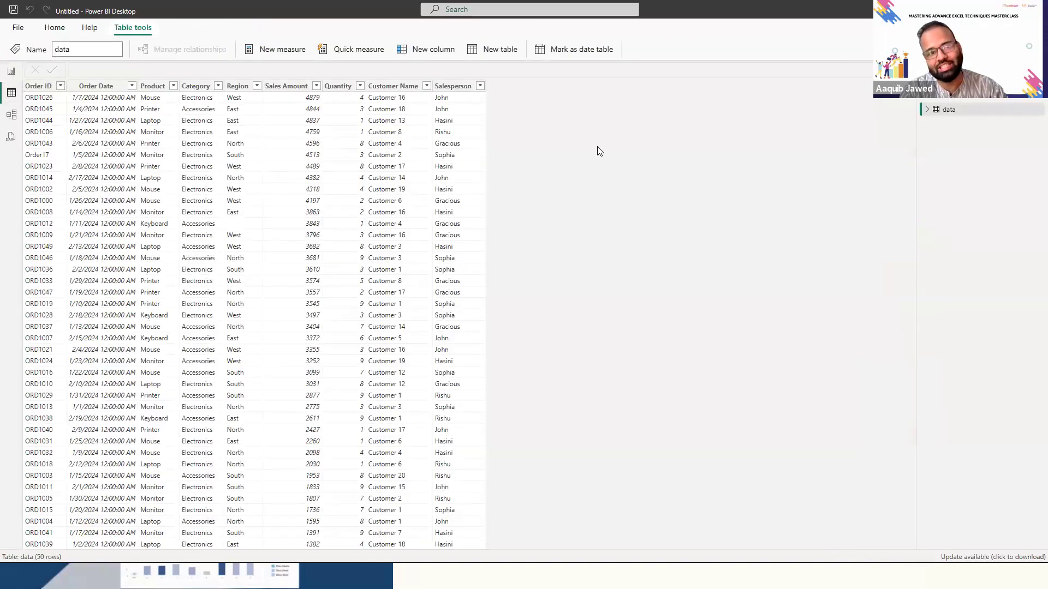
left_click(948, 109)
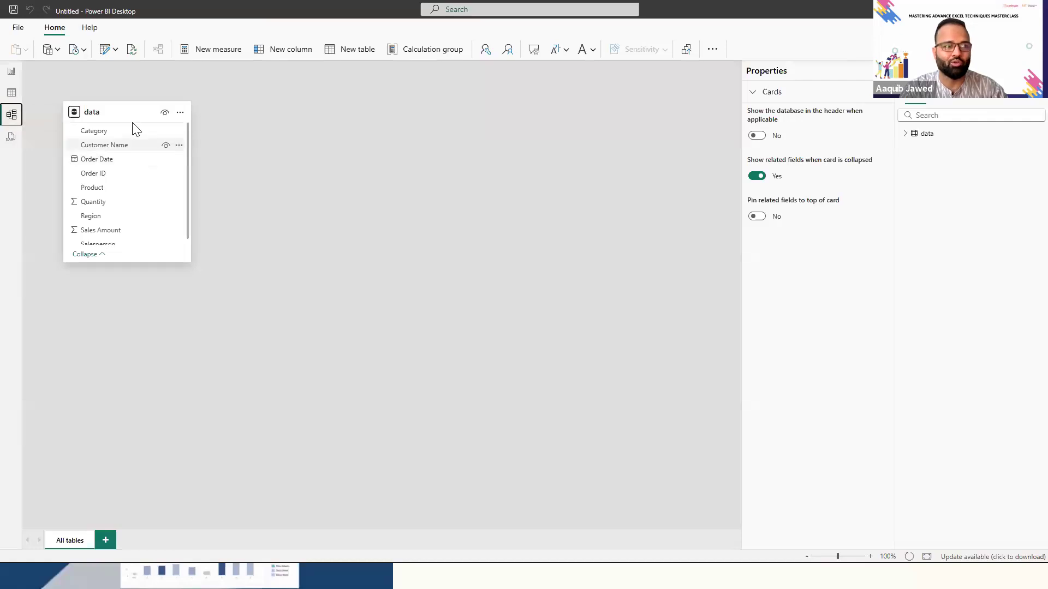
left_click_drag(139, 109, 164, 115)
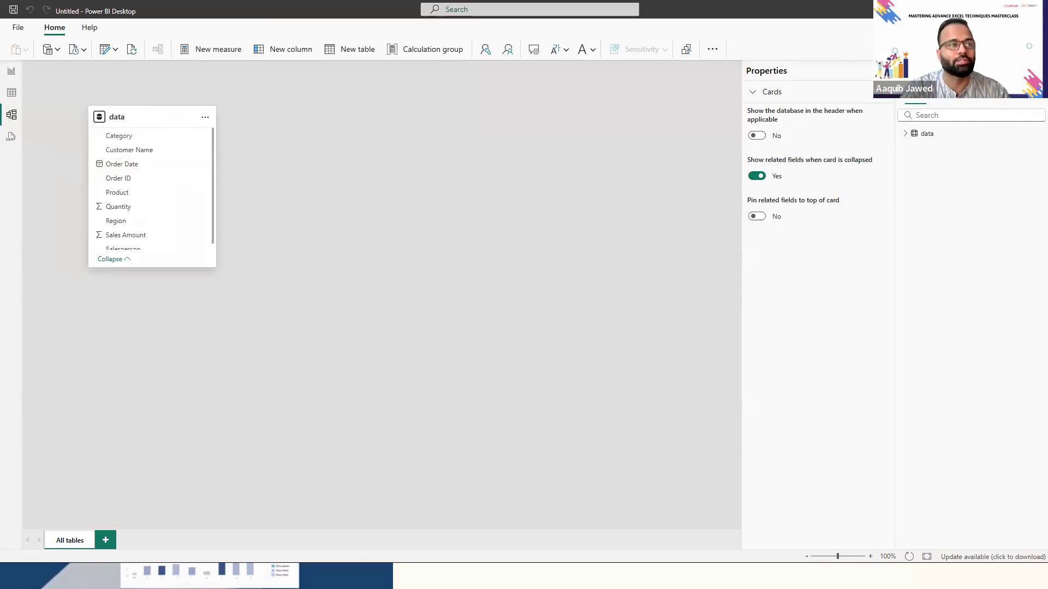
left_click(12, 72)
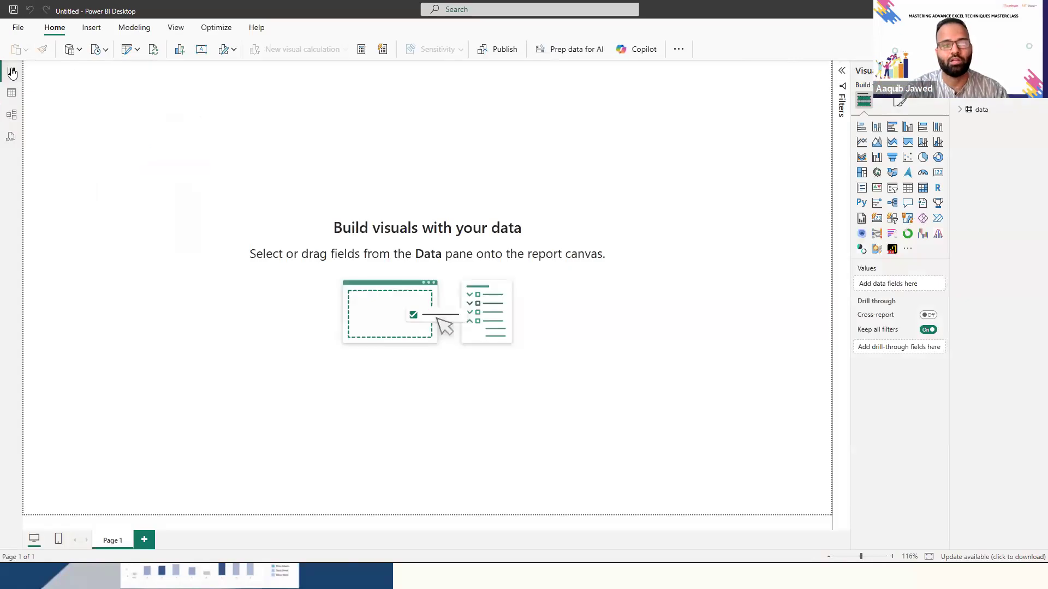
left_click(80, 49)
left_click(244, 112)
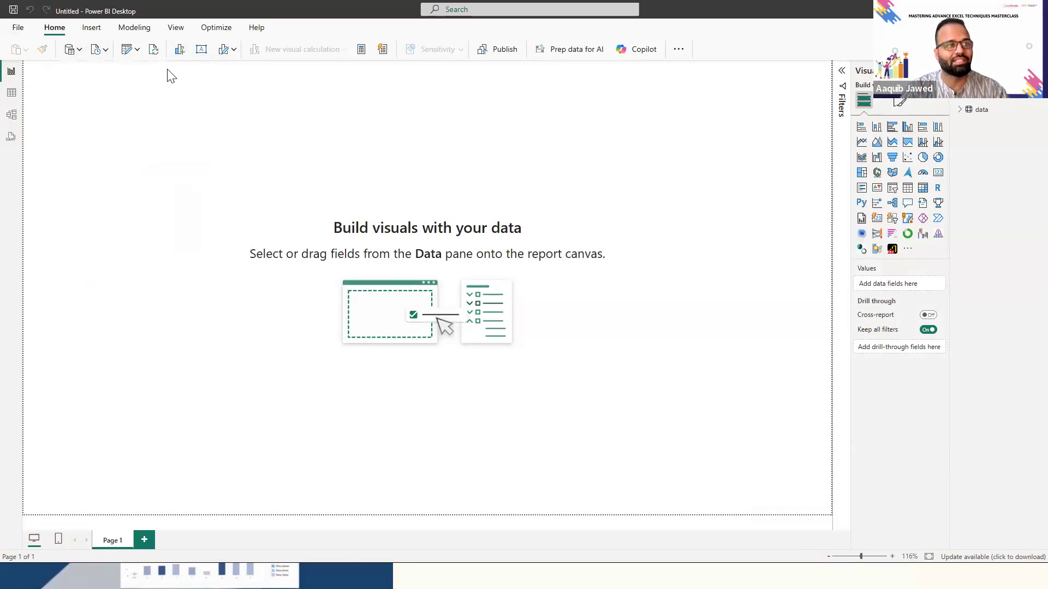
left_click(136, 50)
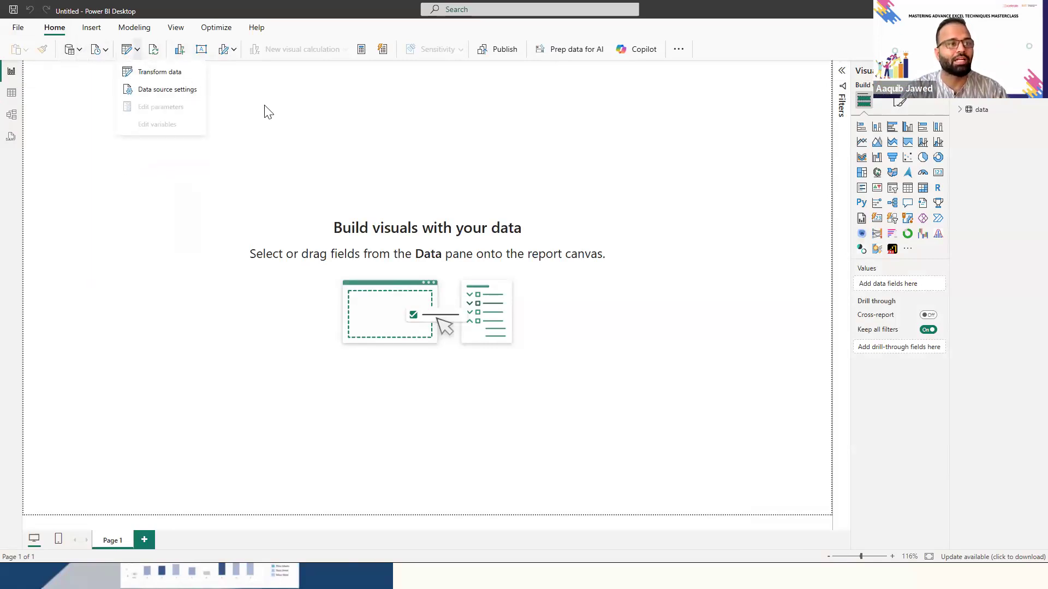
left_click(274, 116)
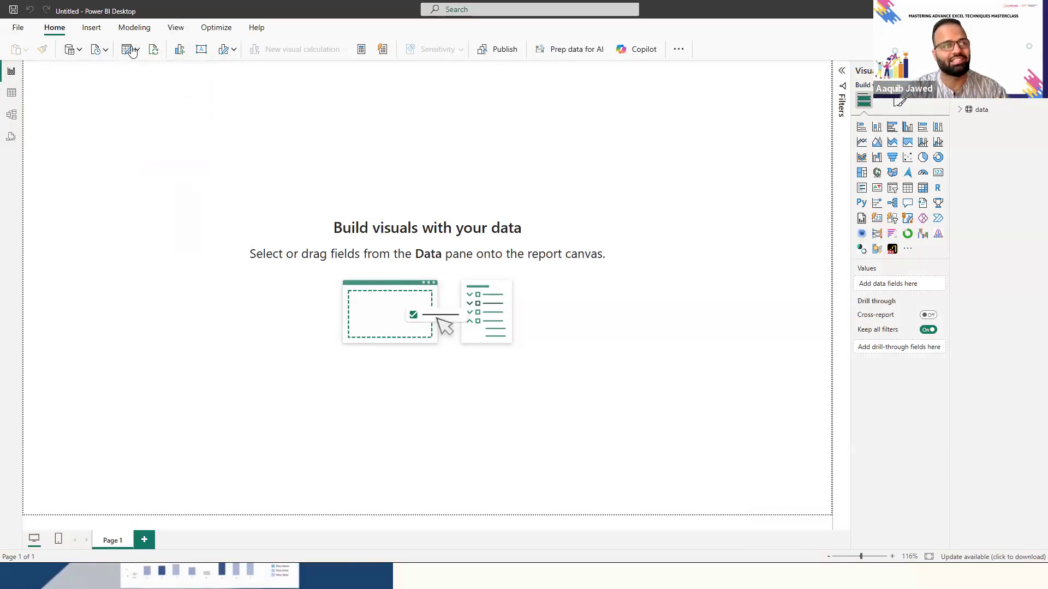
left_click(93, 30)
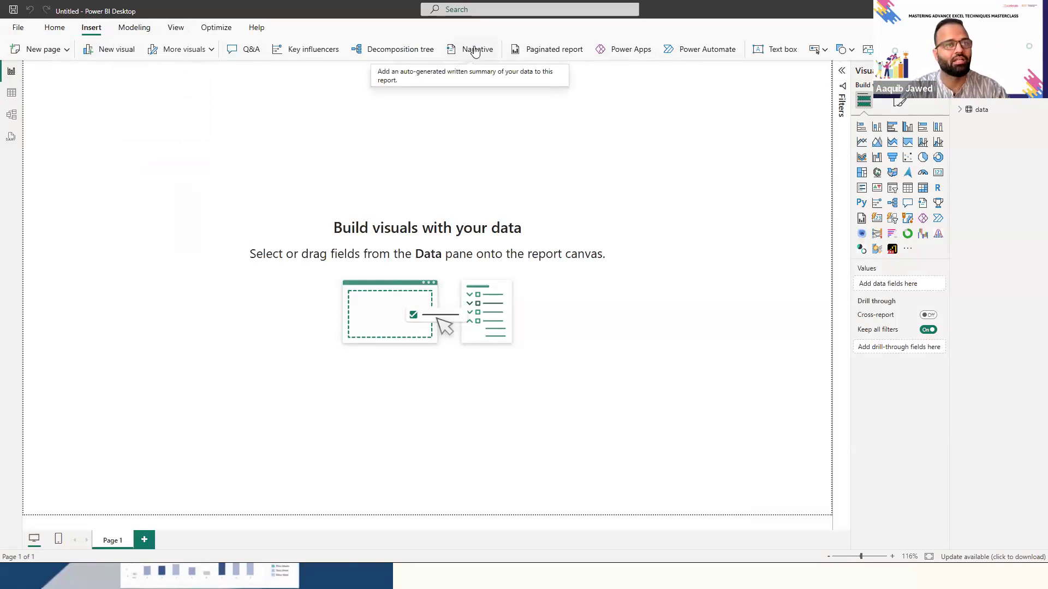
- Expand the report's Filters pane and look at the formatting options before returning to building visuals
left_click(843, 74)
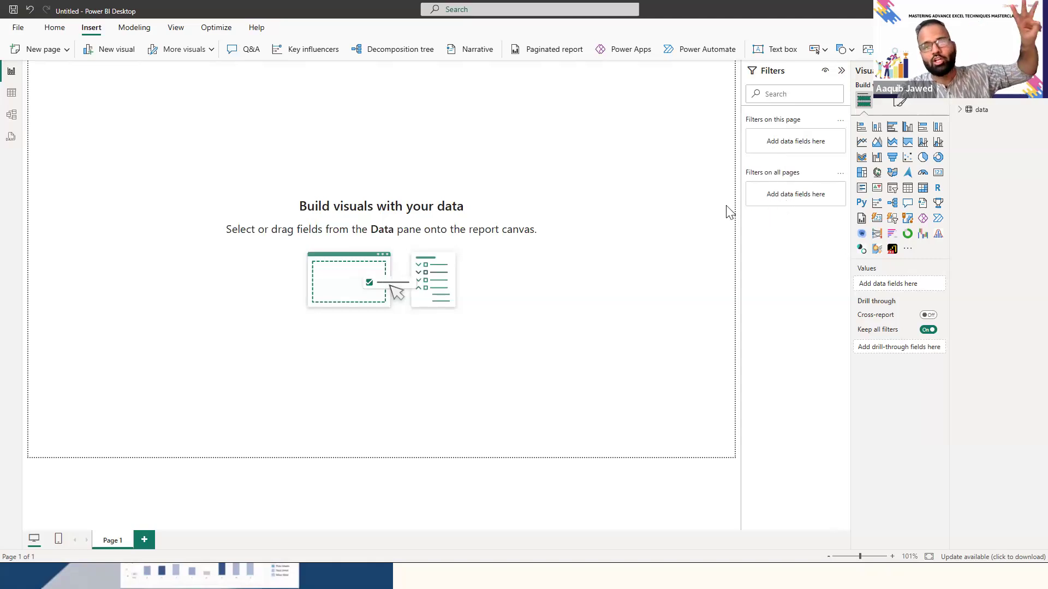
left_click(903, 107)
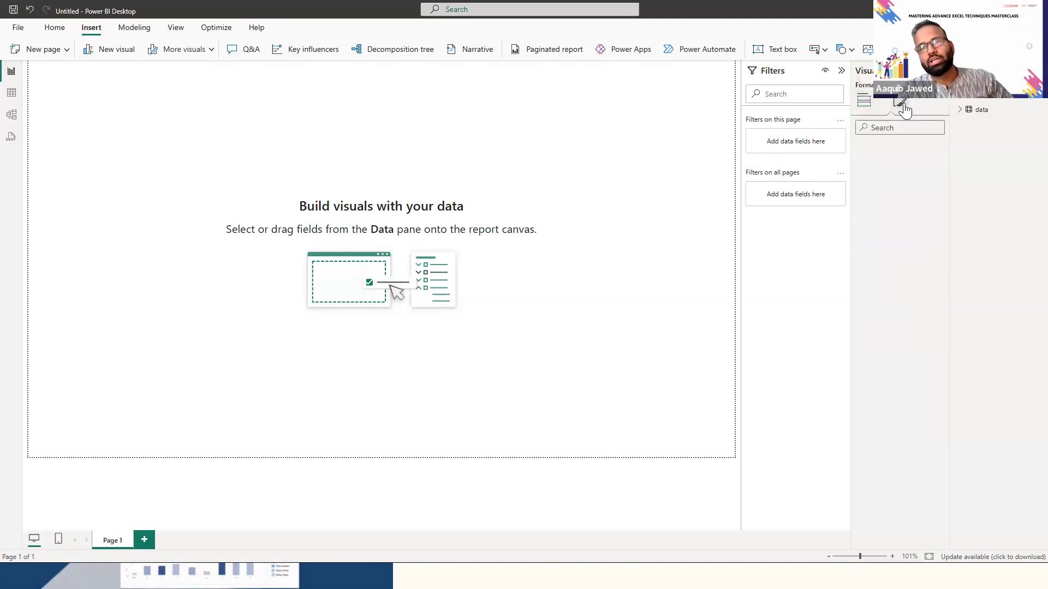
left_click(864, 100)
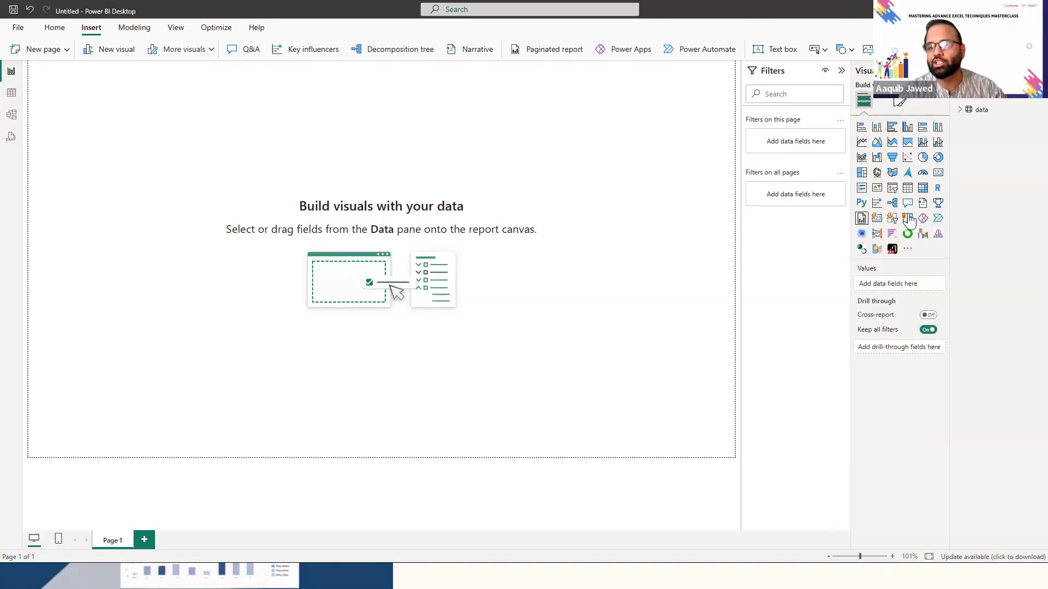
- Add a card visual showing the sum of Sales Amount and shrink it in the report page's upper-left corner
left_click(938, 174)
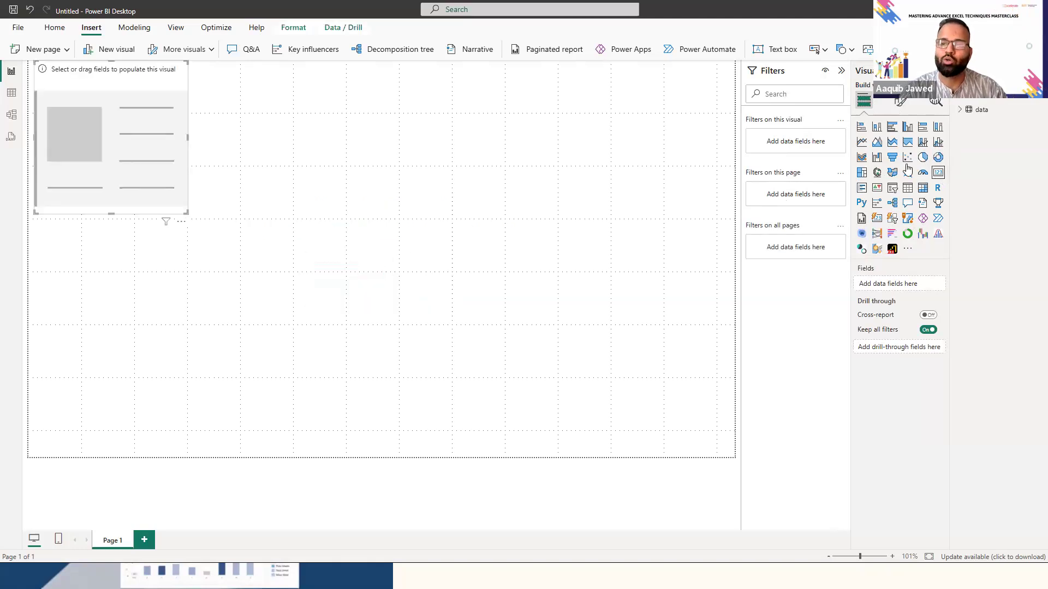
left_click(959, 114)
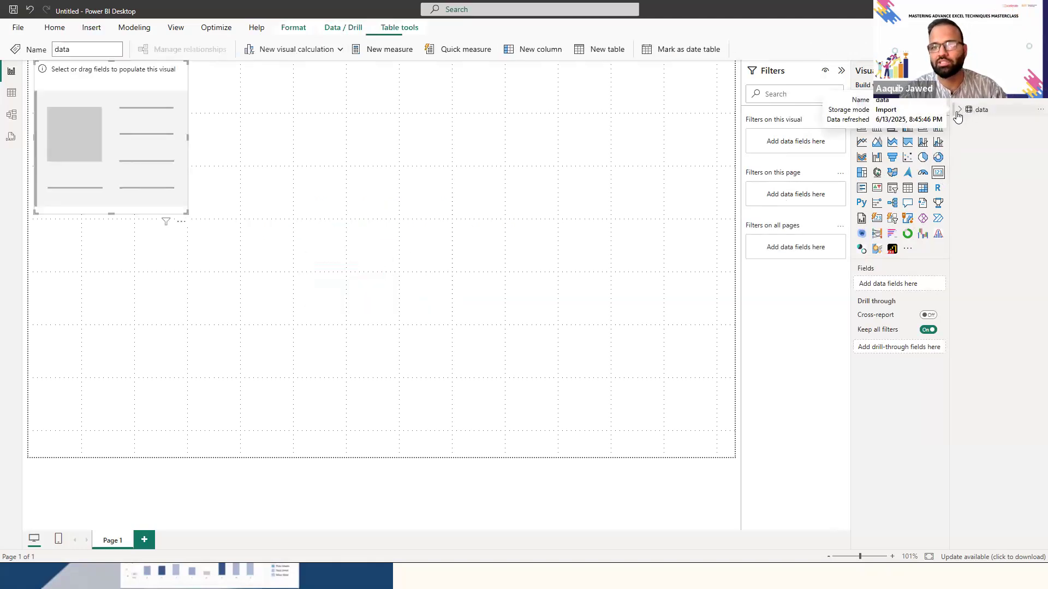
left_click(959, 111)
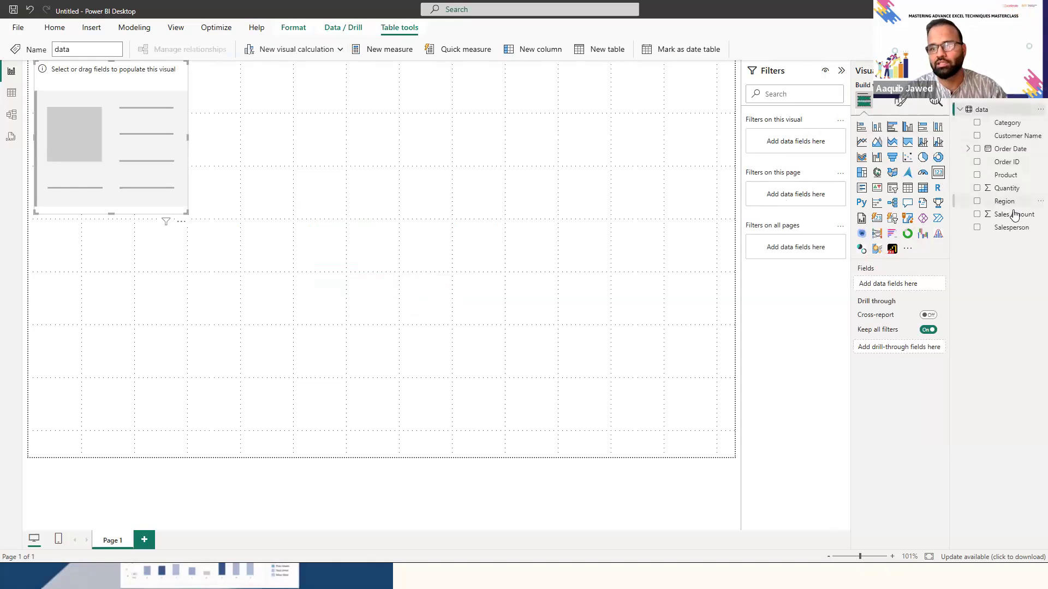
left_click_drag(1016, 217, 895, 285)
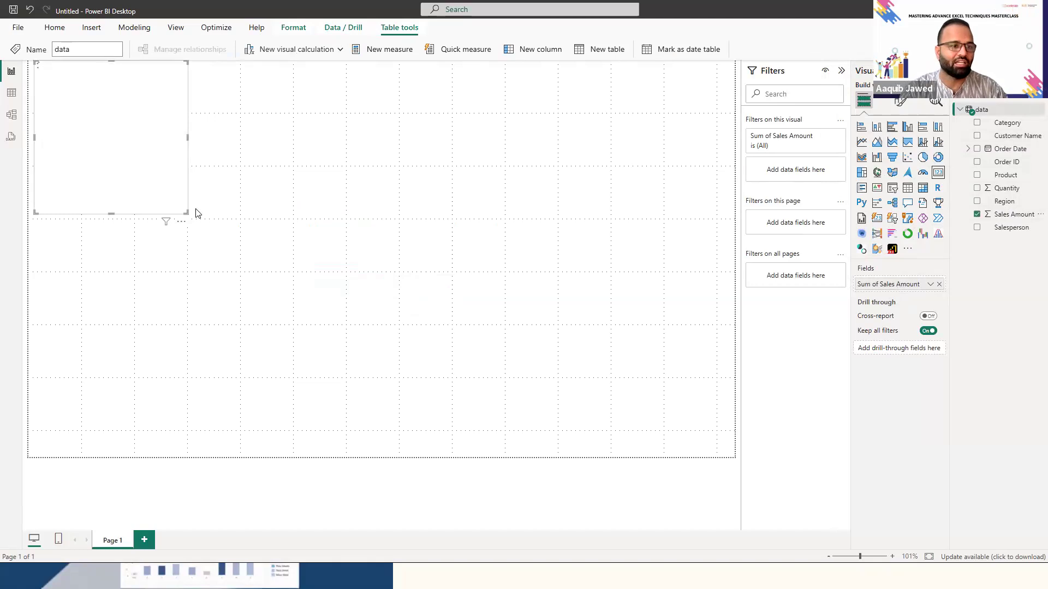
left_click_drag(150, 147, 134, 123)
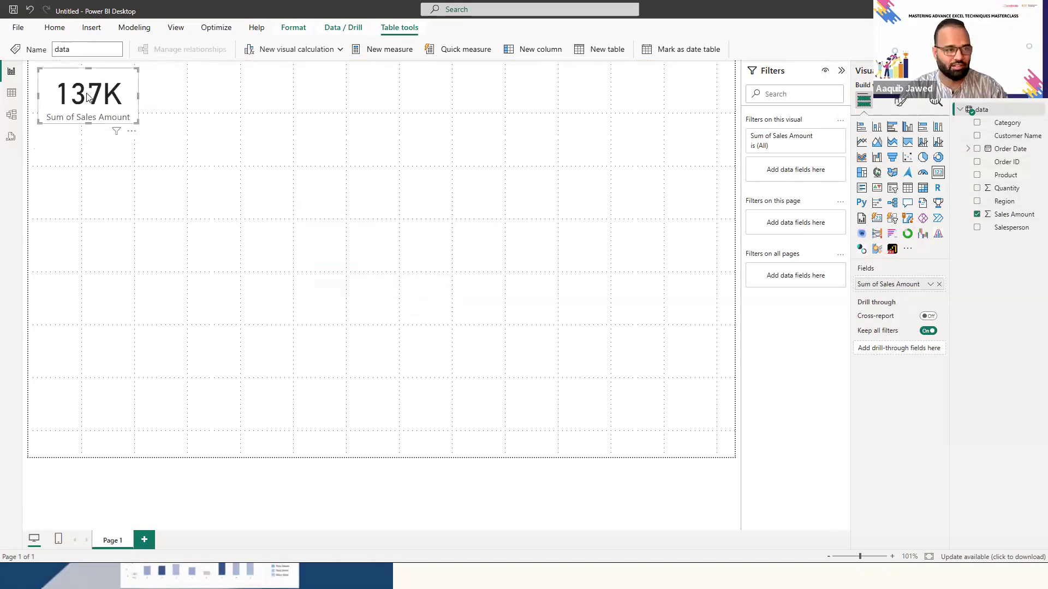
- Duplicate the Sales Amount card twice and arrange the copies in a row beside the original
left_click_drag(88, 97, 94, 103)
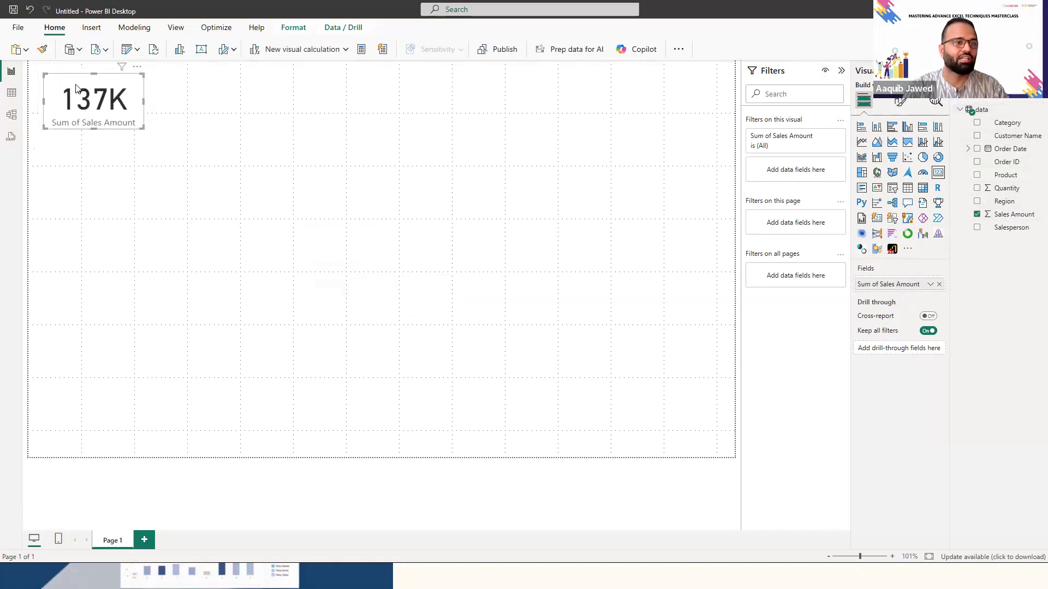
key("ctrl+v")
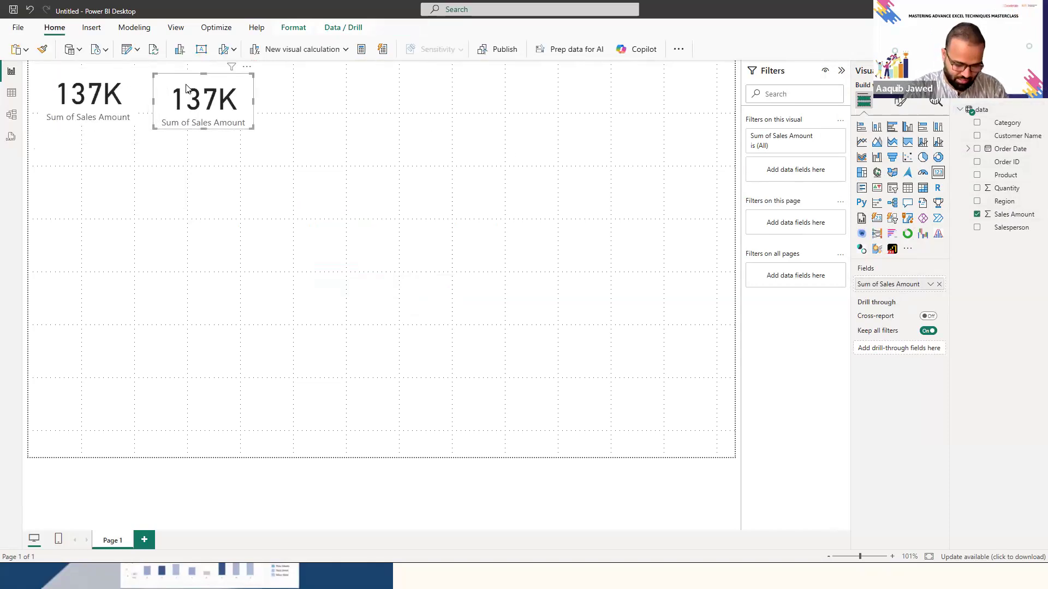
key("ctrl+v")
- Replace Sales Amount with the sum of Quantity in the middle card
left_click(203, 99)
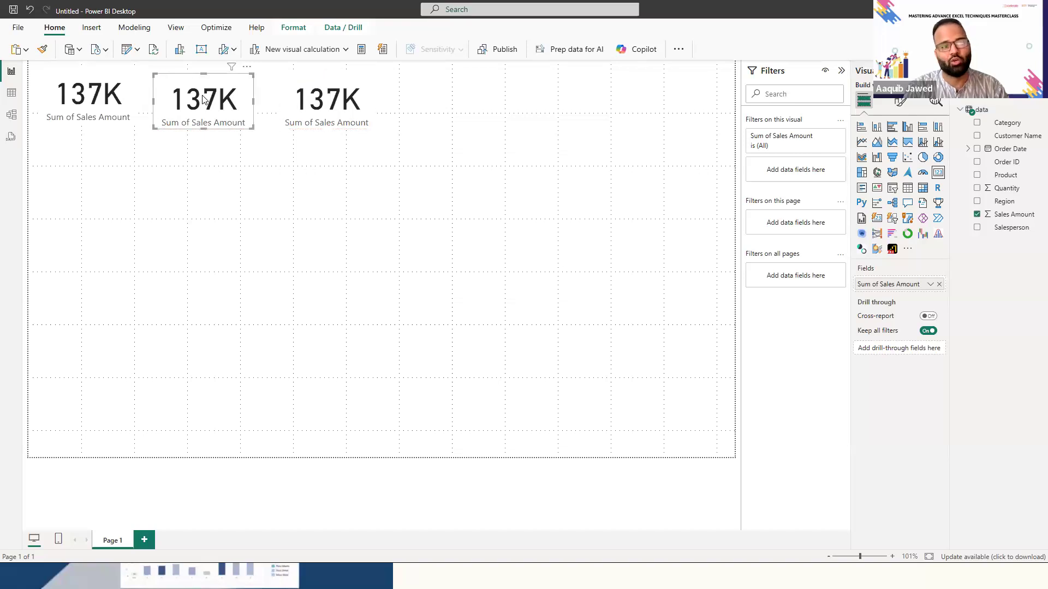
left_click(939, 285)
left_click_drag(1024, 191, 922, 285)
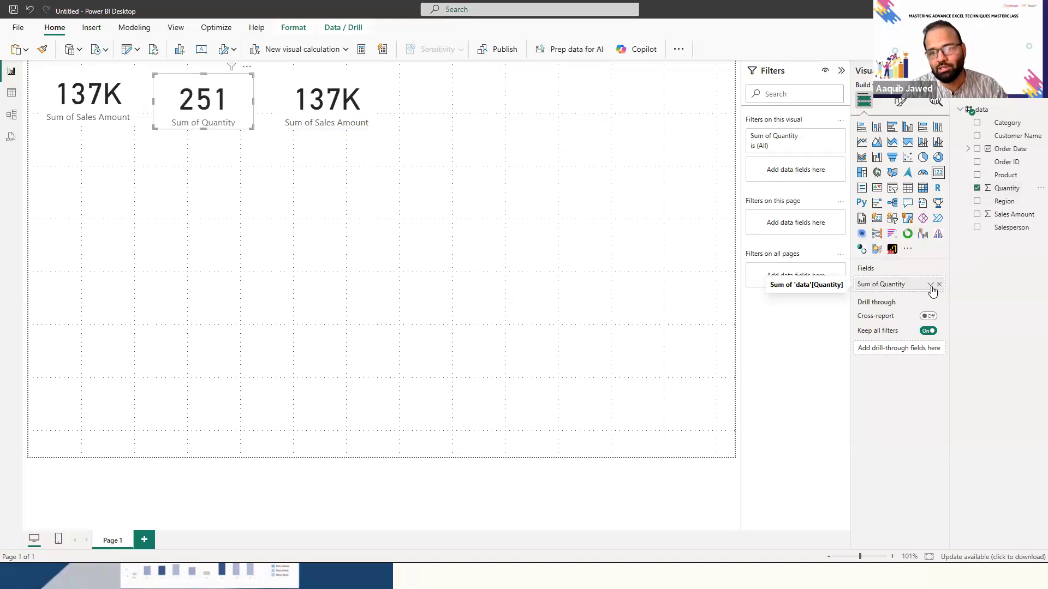
left_click(931, 287)
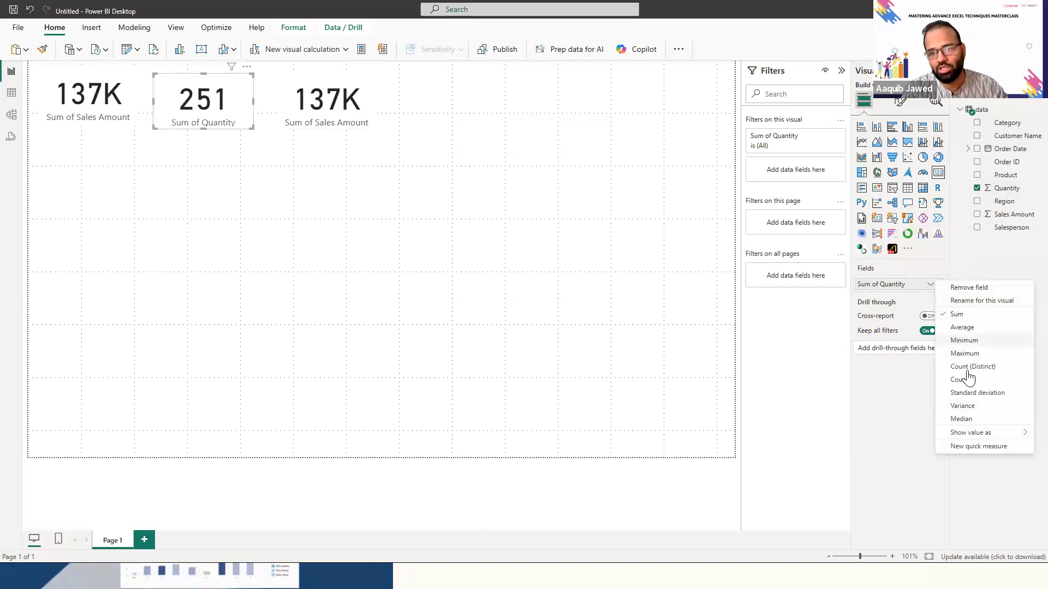
left_click(893, 293)
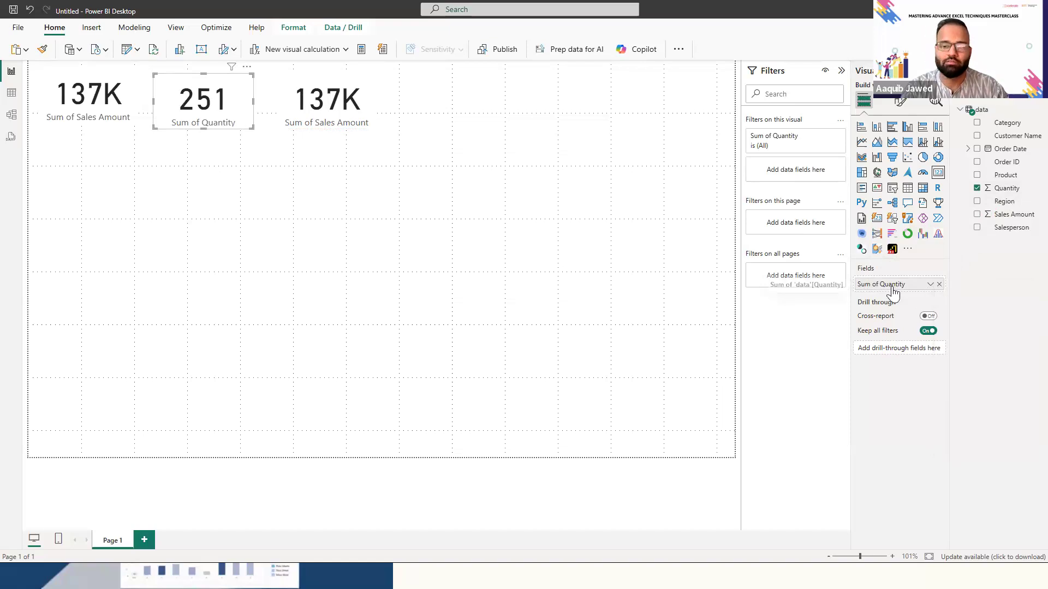
- Replace Sales Amount with the count of Order ID in the third card
left_click(310, 110)
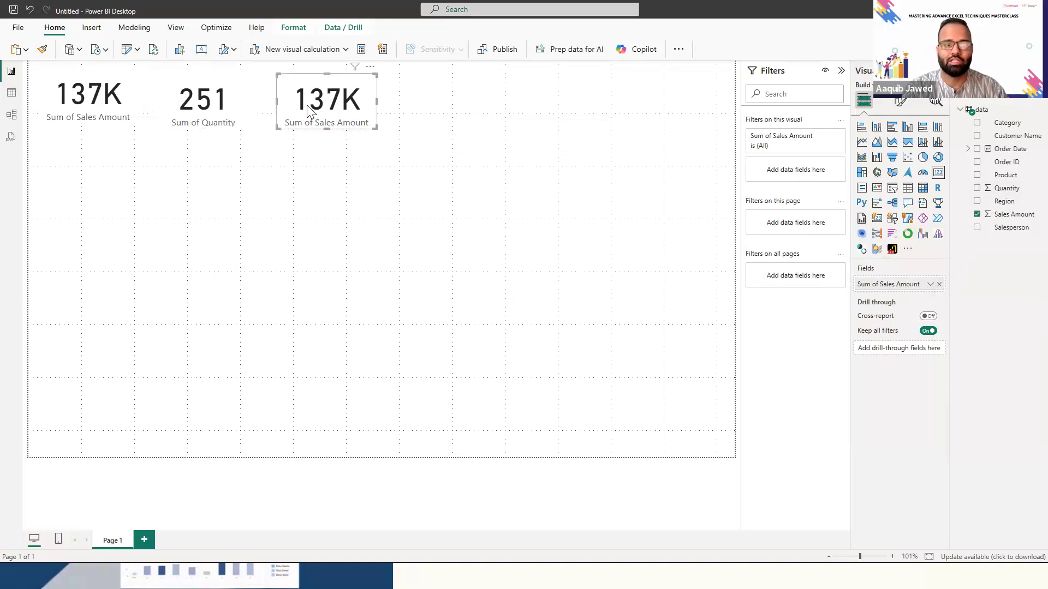
left_click(939, 286)
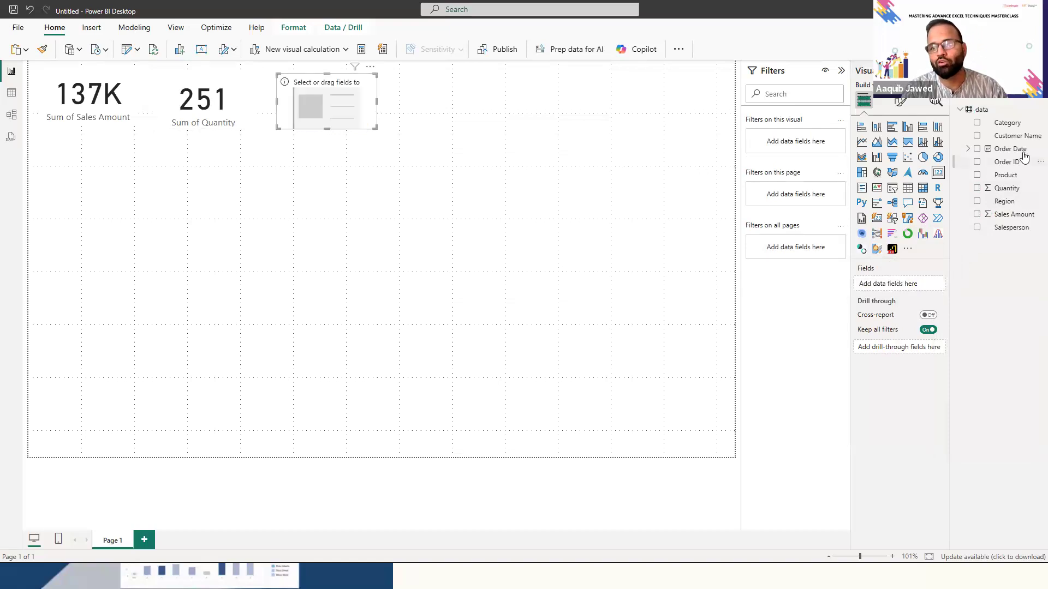
left_click_drag(1019, 162, 922, 286)
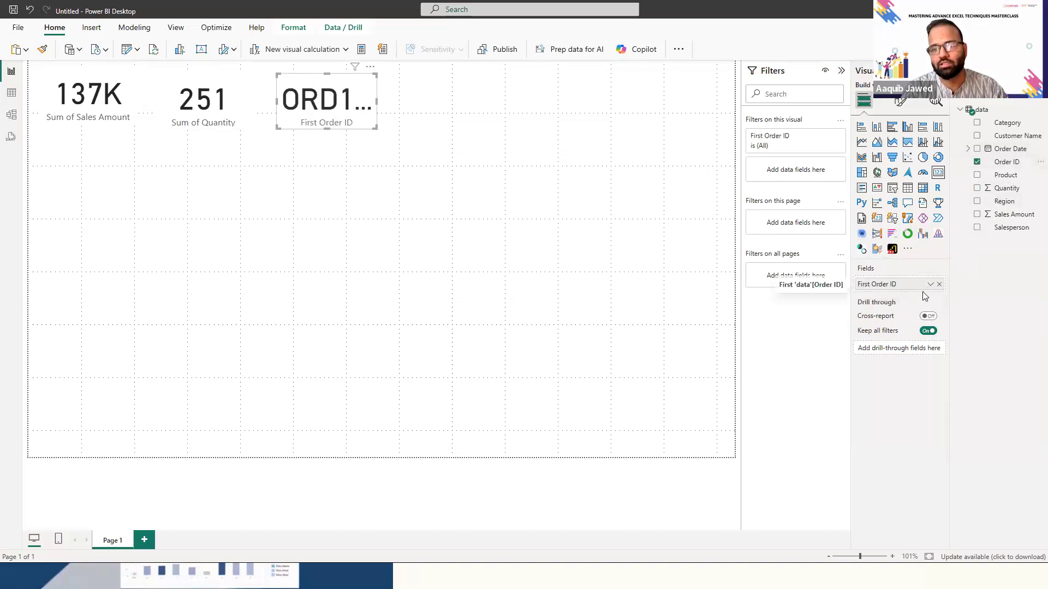
left_click(930, 286)
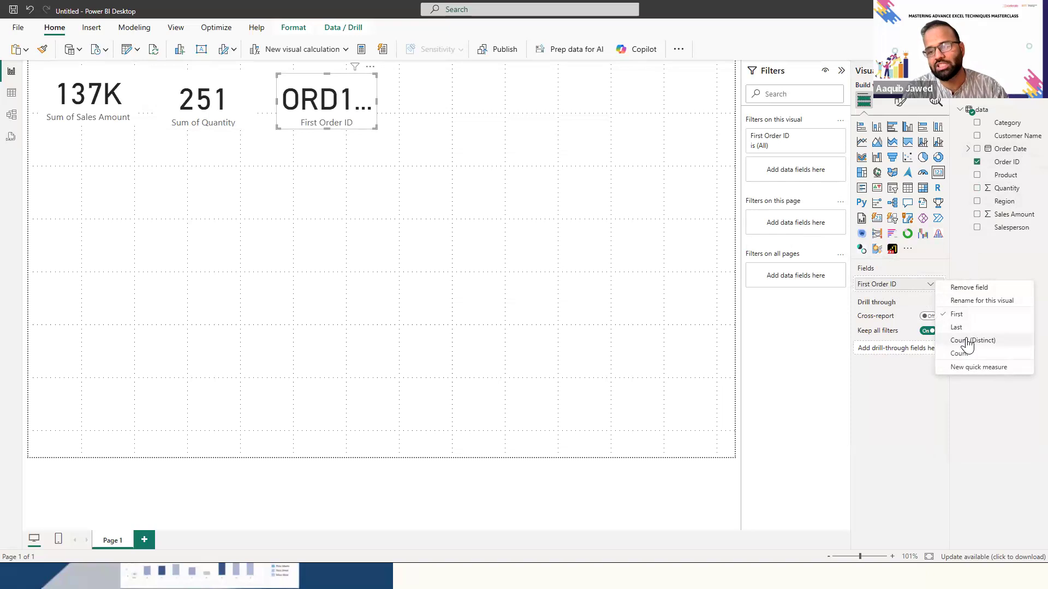
left_click(958, 354)
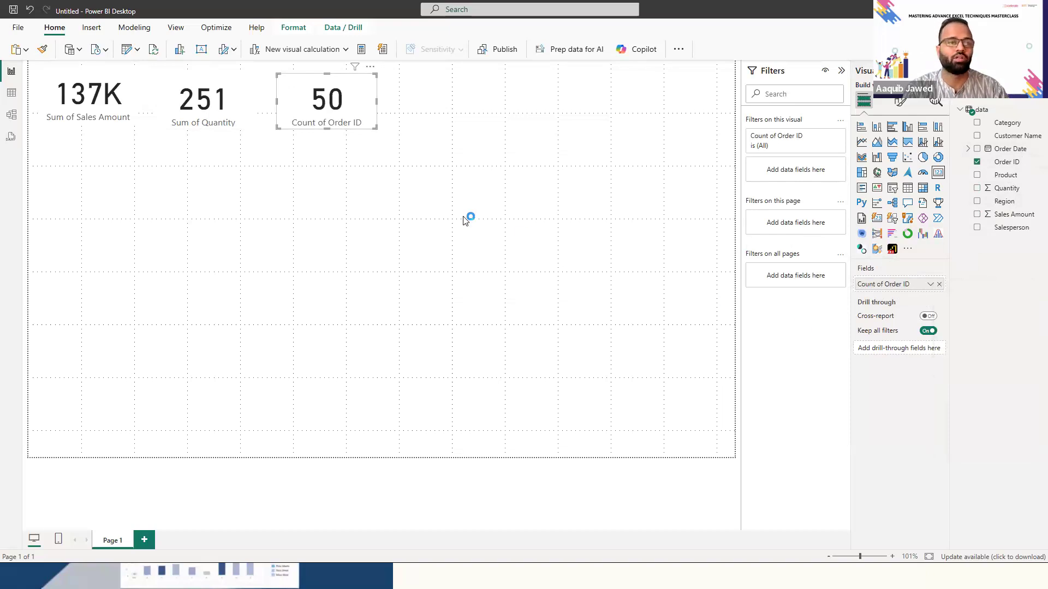
- Move the Quantity and Order ID cards into line with the Sales Amount card at the top of the page
left_click(314, 184)
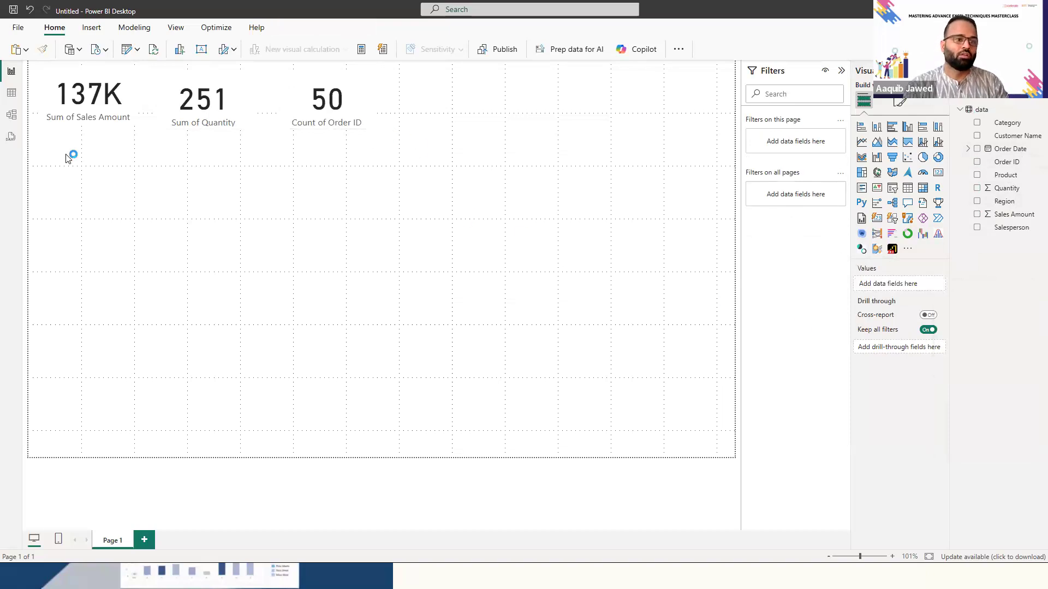
left_click_drag(170, 109, 169, 104)
left_click_drag(315, 104, 320, 104)
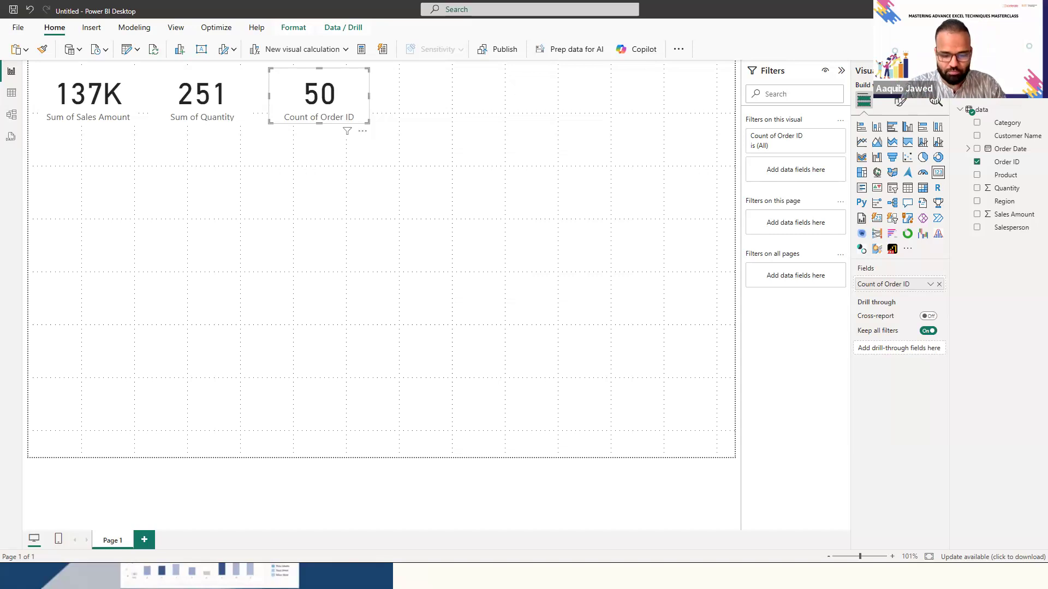
- Switch to Excel to check the Salesperson pivot table's sales grand total, and return to Power BI
key("alt+Tab")
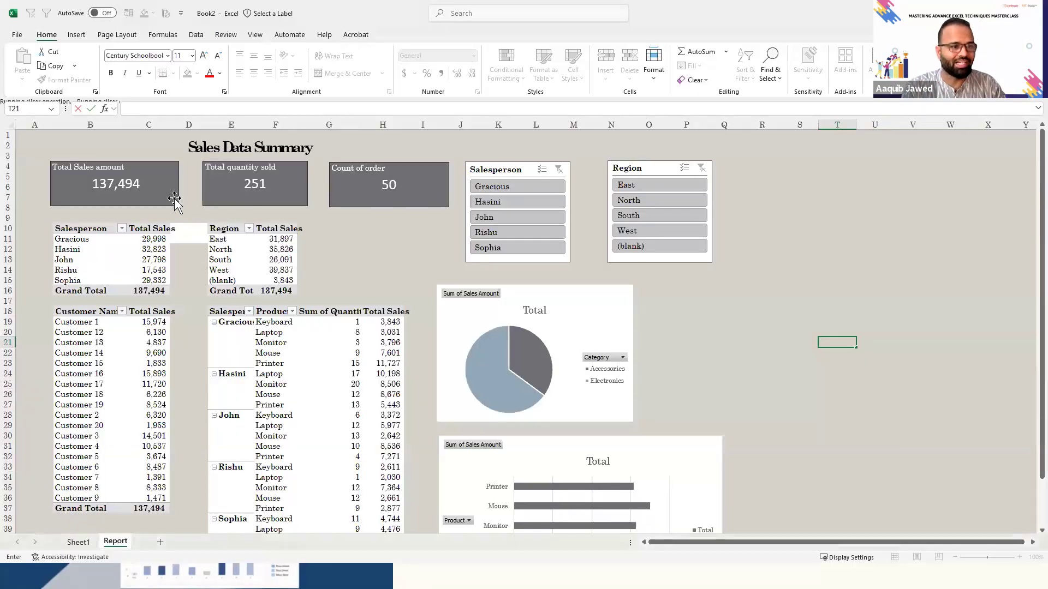
left_click(157, 291)
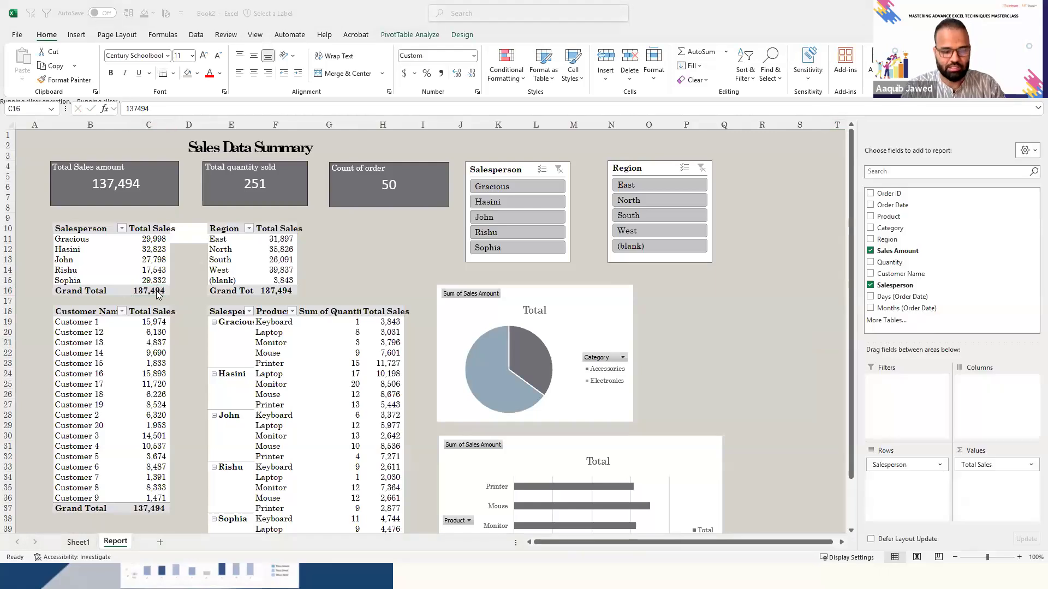
key("alt+Tab")
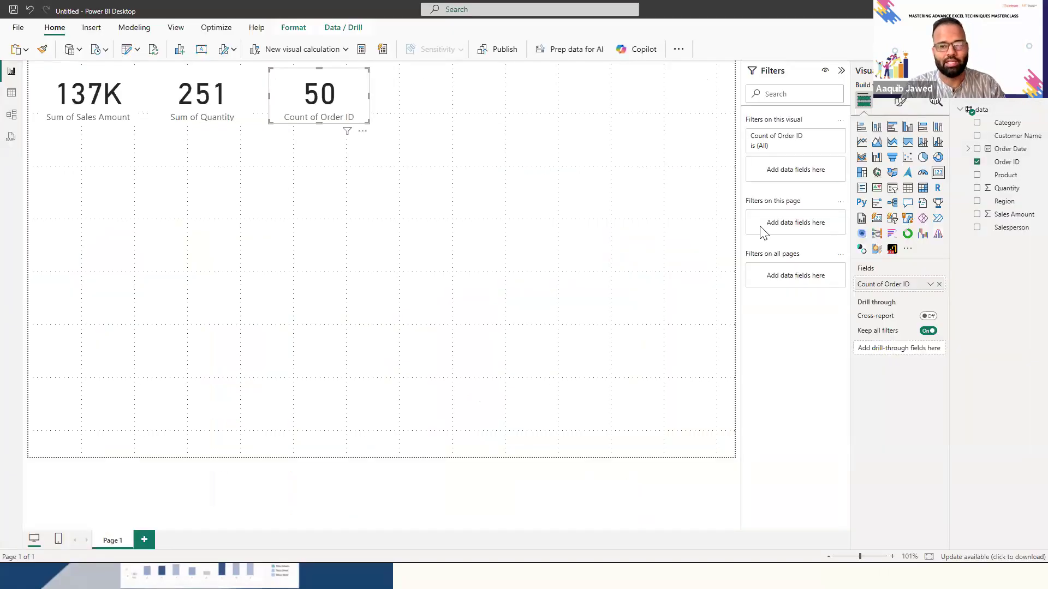
- Add a table visual with Salesperson and the sum of Sales Amount below the cards, and resize it to fit its rows
left_click(906, 188)
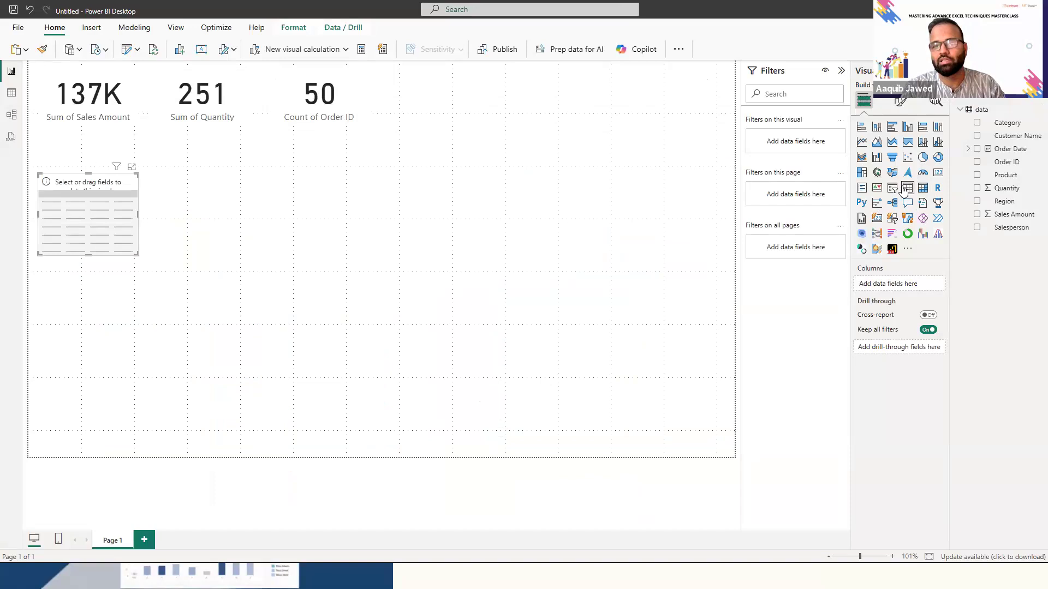
left_click_drag(882, 297, 895, 283)
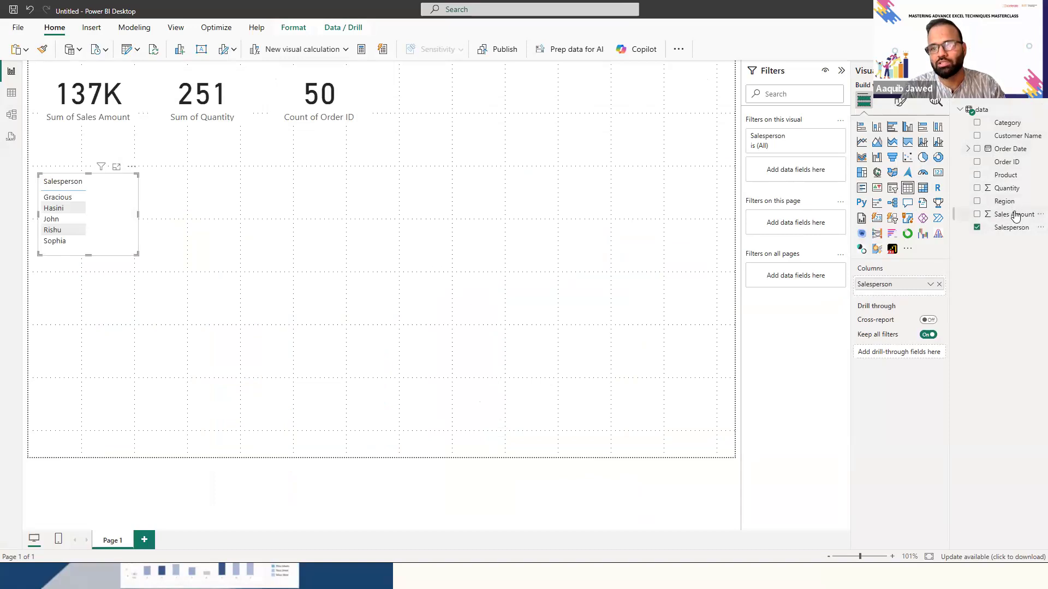
left_click_drag(922, 306, 917, 290)
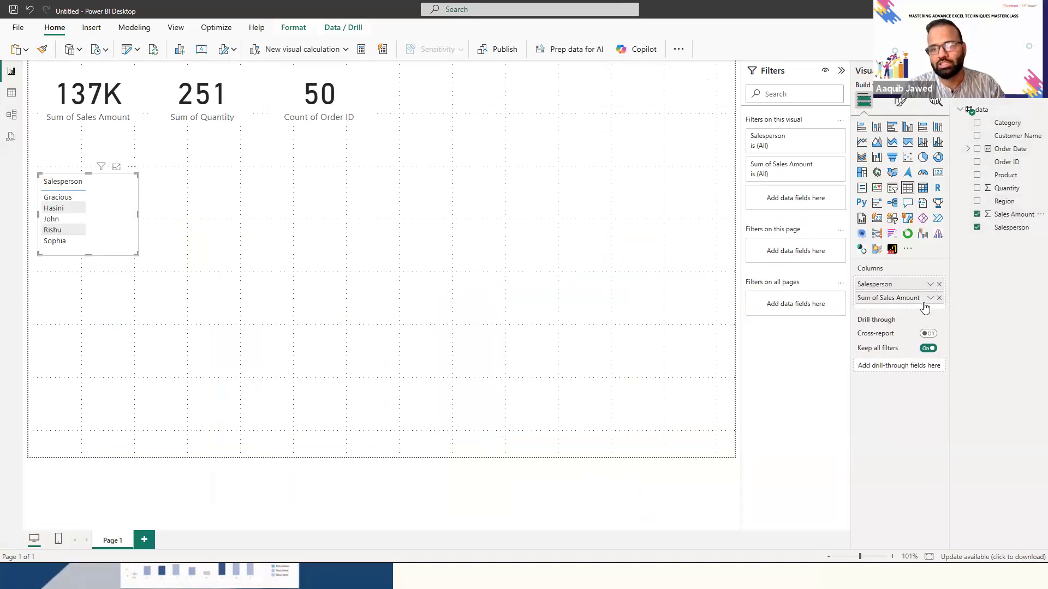
left_click_drag(137, 212, 208, 226)
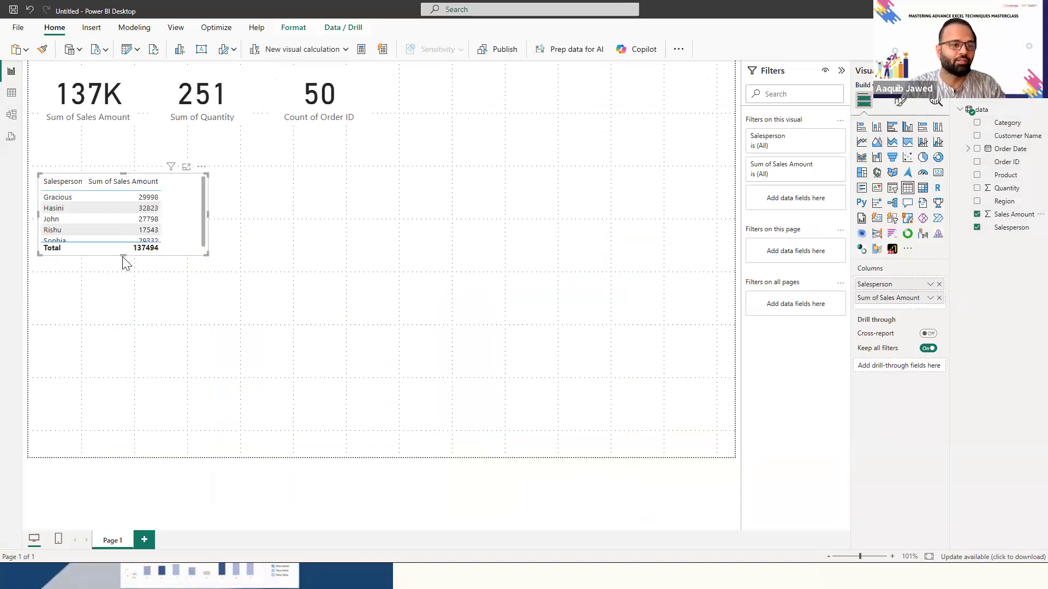
left_click_drag(122, 251, 117, 277)
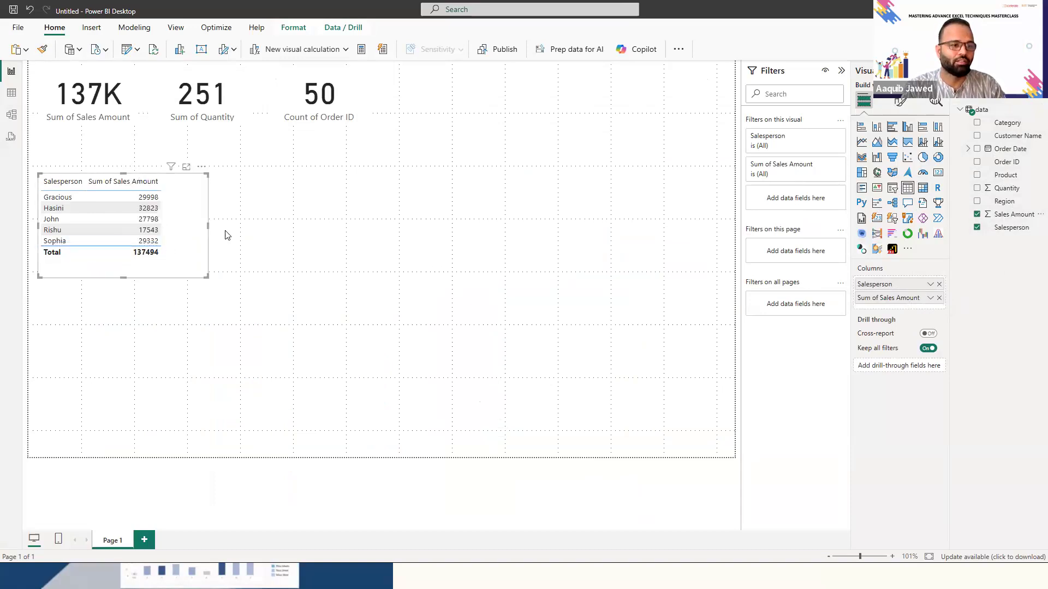
left_click_drag(207, 224, 182, 227)
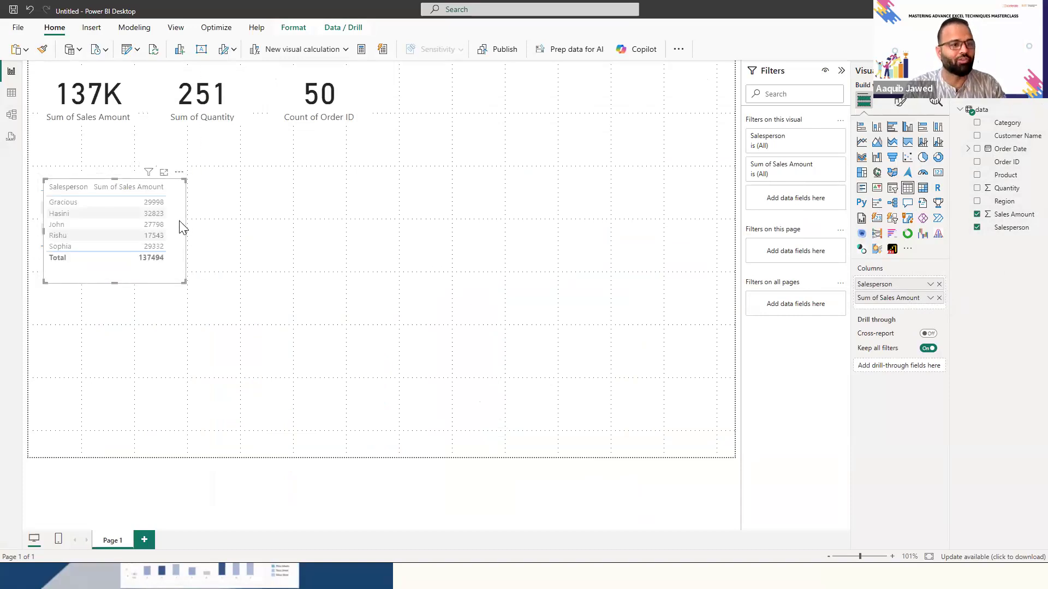
- Duplicate the Salesperson table beside the original and replace Salesperson with Region as the copy's first column
left_click_drag(176, 186, 319, 175)
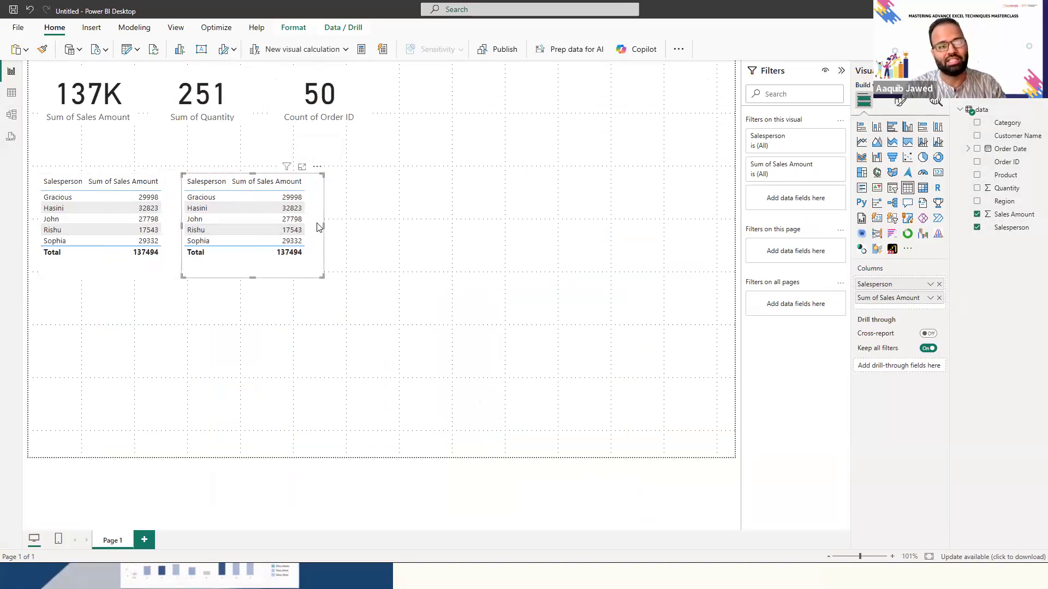
left_click(939, 284)
key("alt+Tab")
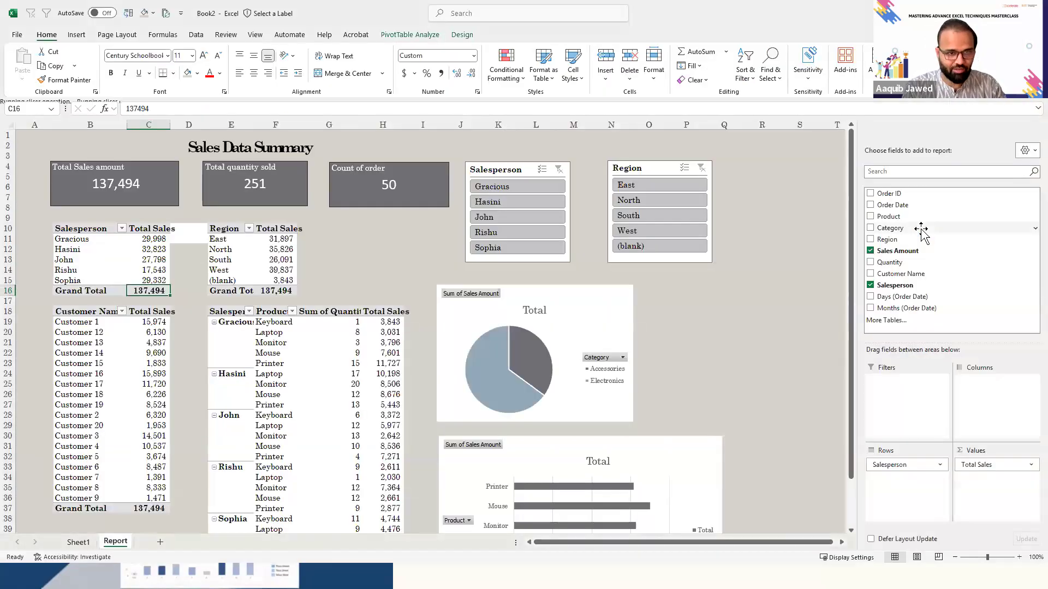
key("alt+Tab")
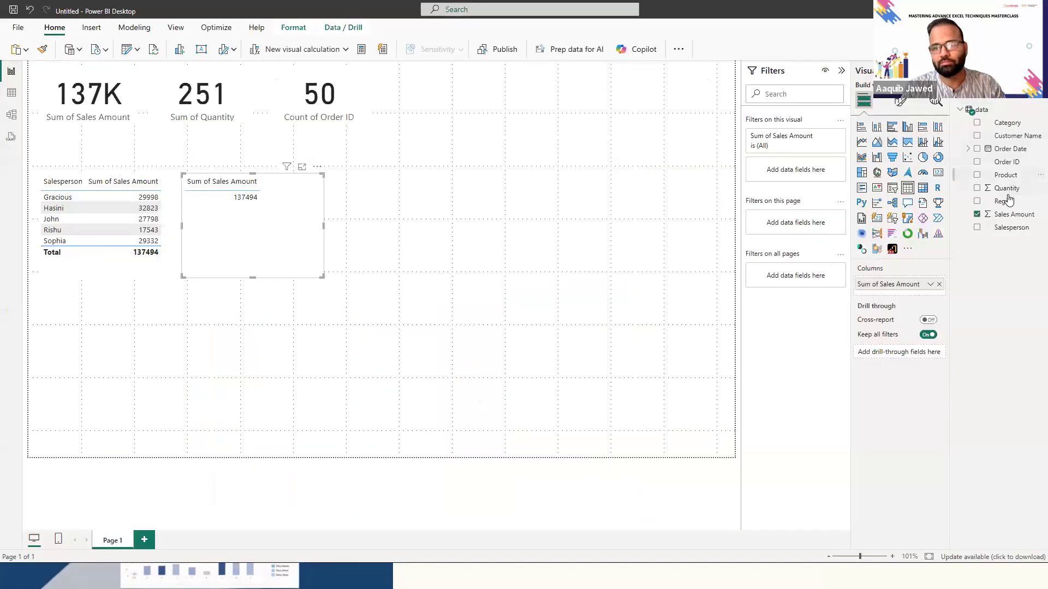
left_click_drag(1004, 200, 885, 306)
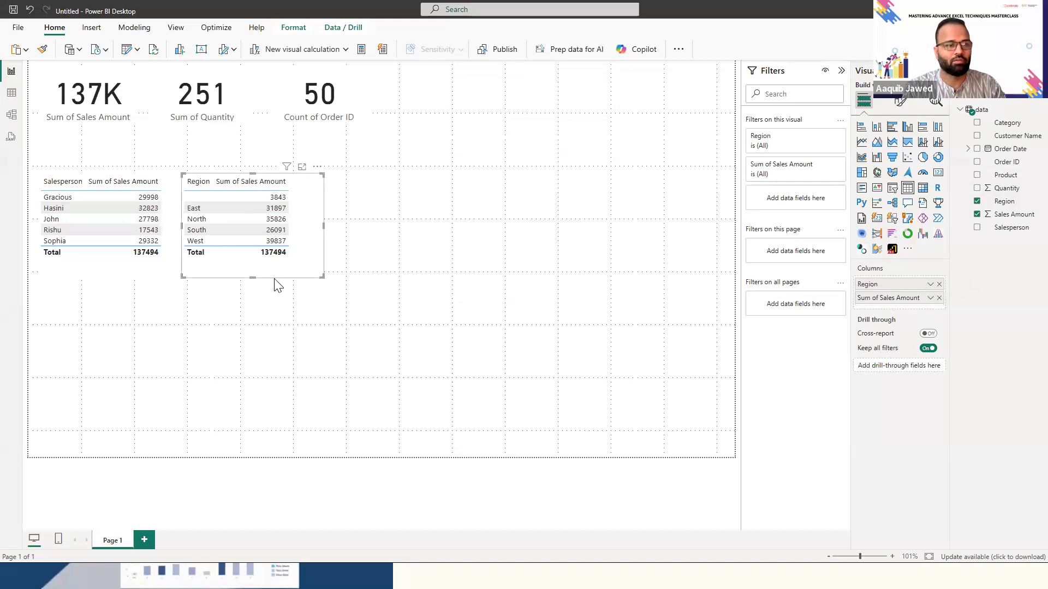
- Sort the Region and Salesperson tables by Sum of Sales Amount in descending order
left_click(276, 185)
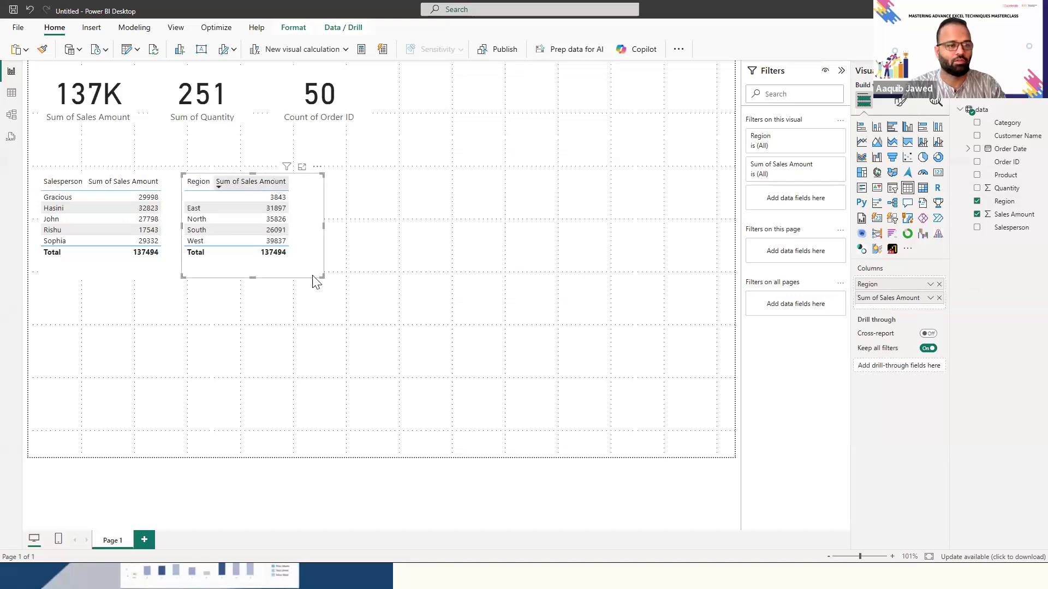
left_click(138, 182)
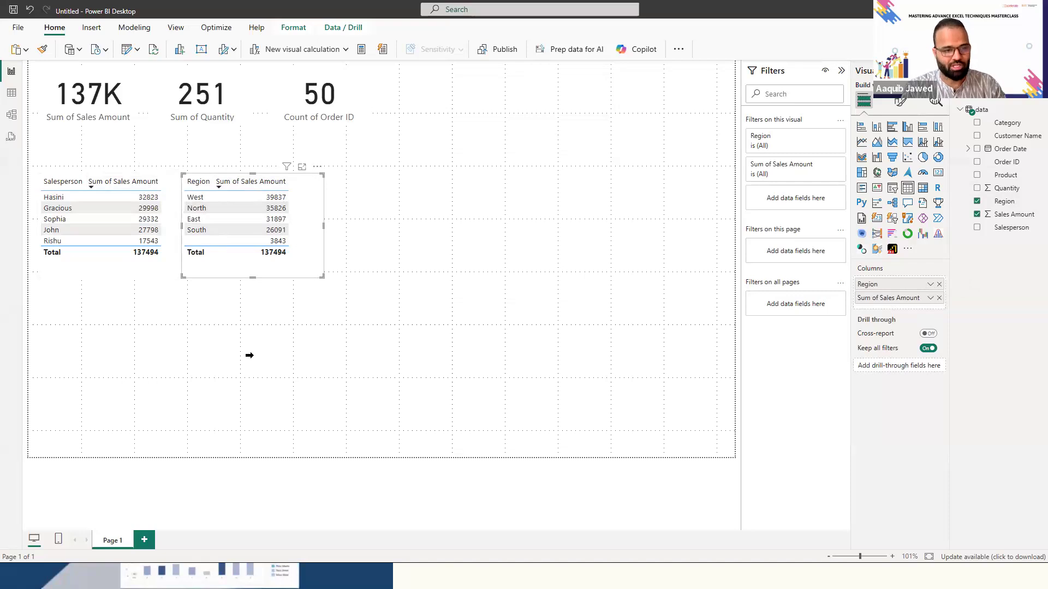
- Examine the Customer Name and Salesperson-by-Product pivot tables on the Excel Report sheet, and return to Power BI
key("alt+Tab")
left_click(106, 344)
key("Right")
key("Right")
key("Right")
key("Right")
key("Up")
key("Up")
key("Left")
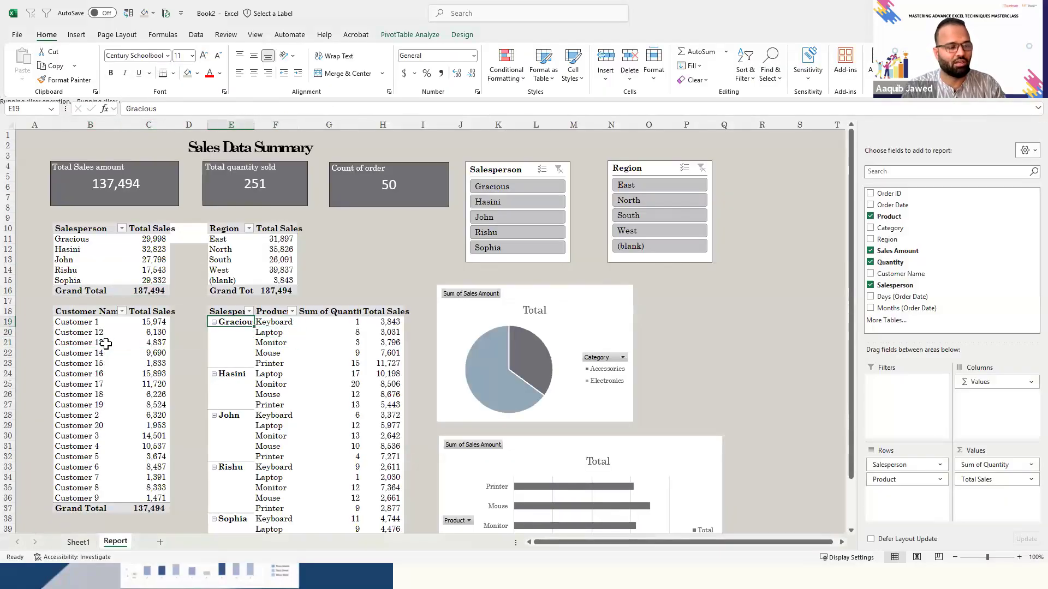
key("alt+Tab")
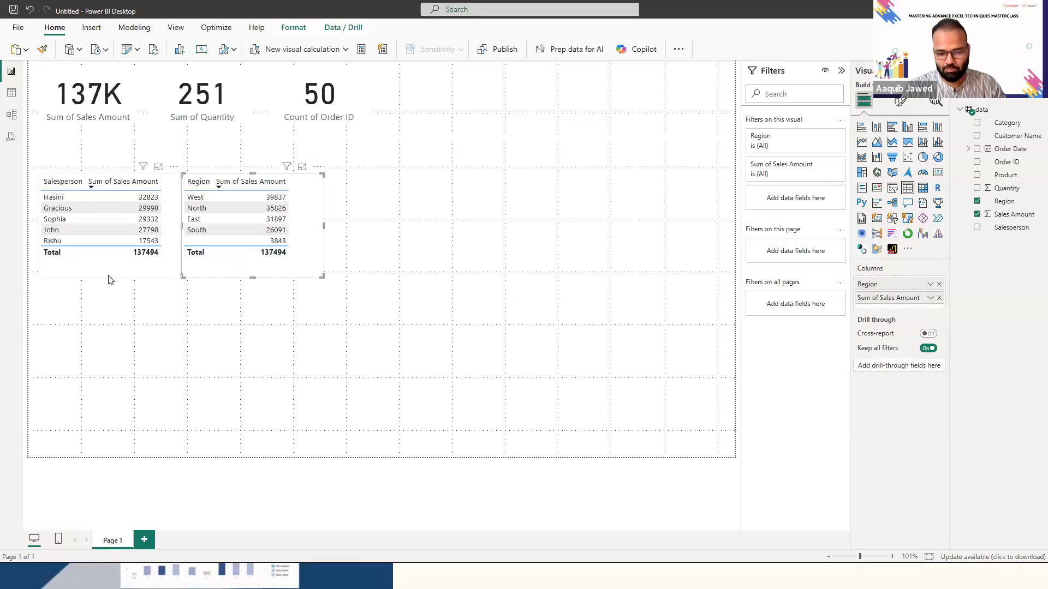
- Duplicate the Salesperson table below the original and replace Salesperson with Customer Name in the copy
left_click(116, 265)
key("ctrl+c")
key("ctrl+v")
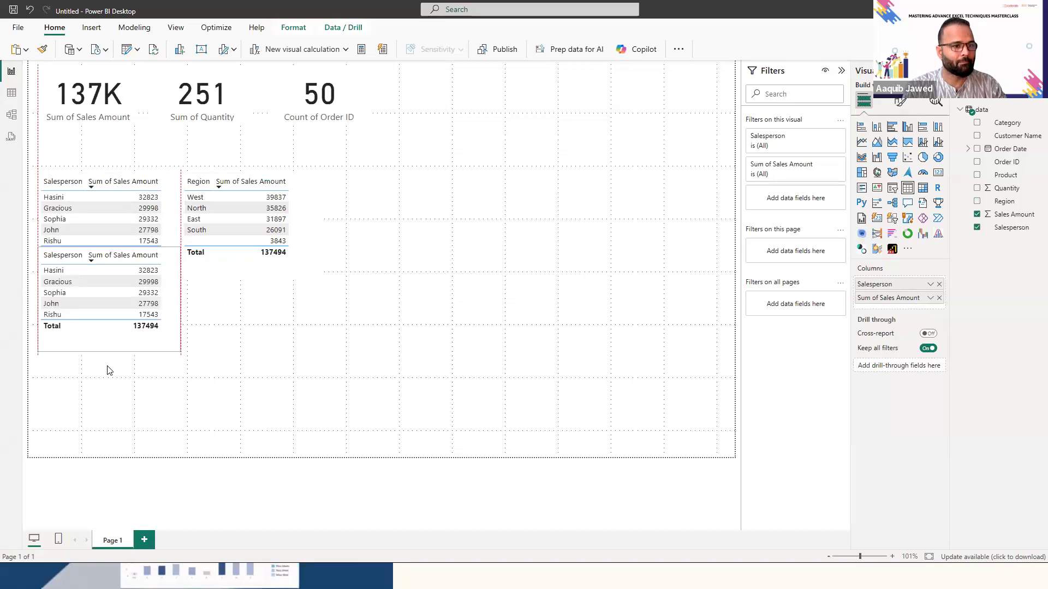
left_click(938, 284)
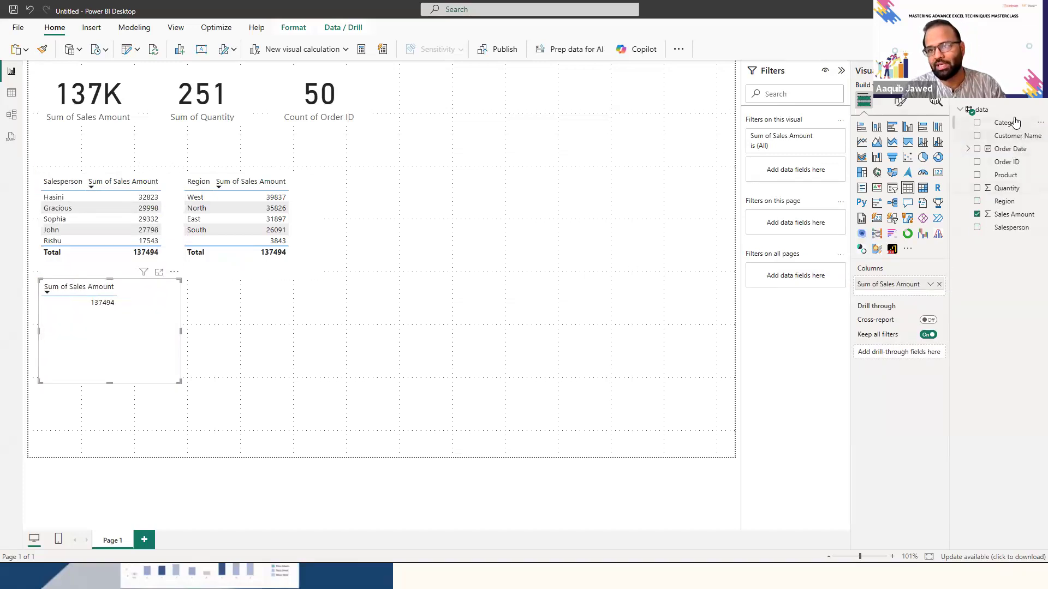
left_click_drag(1020, 137, 922, 298)
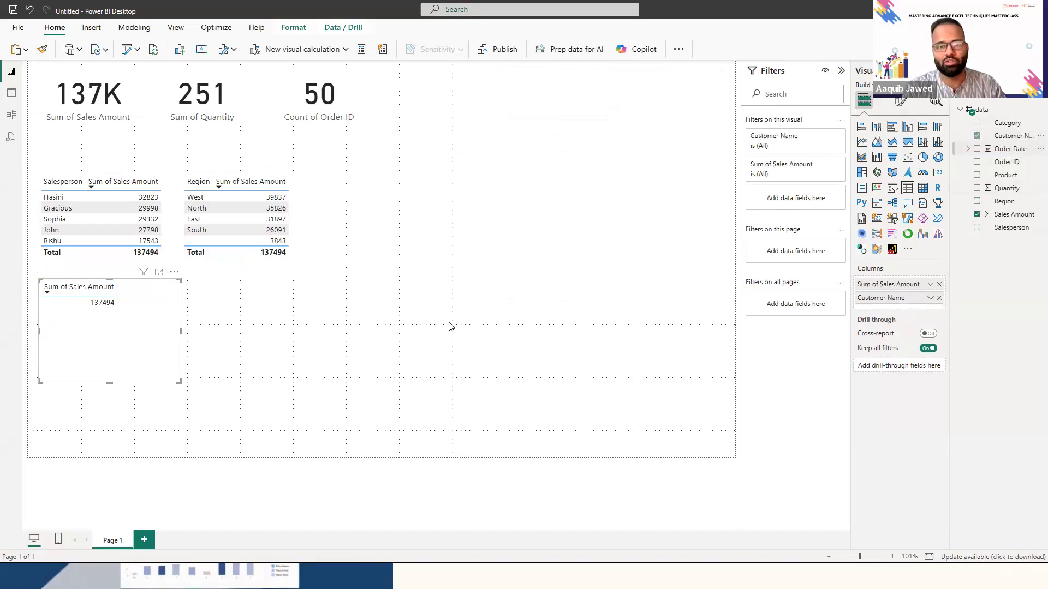
- Reorder the Region table's columns so that Sum of Sales Amount comes before Region
left_click(243, 276)
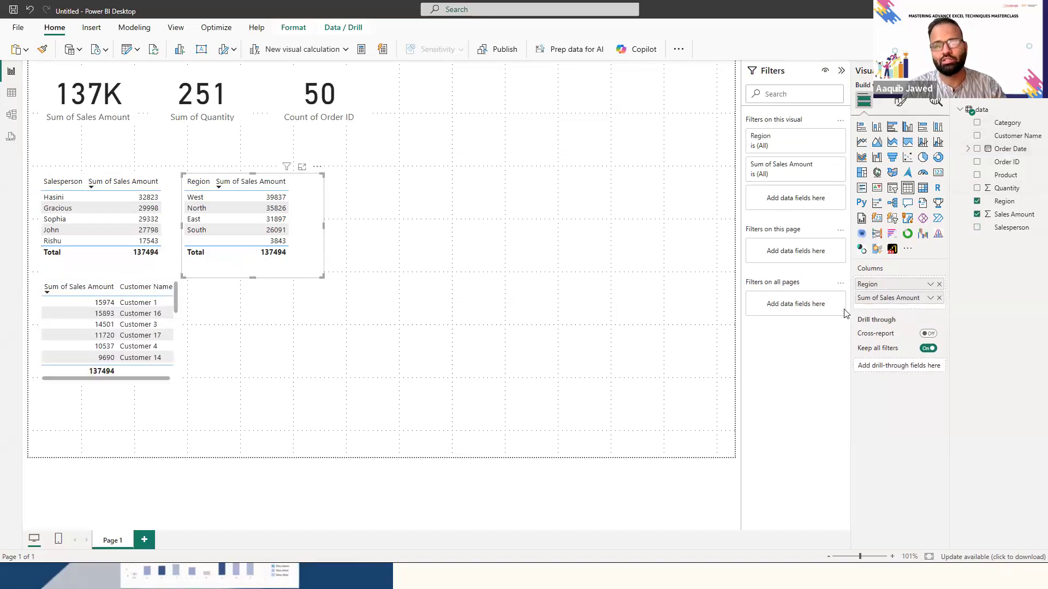
left_click_drag(913, 306, 905, 282)
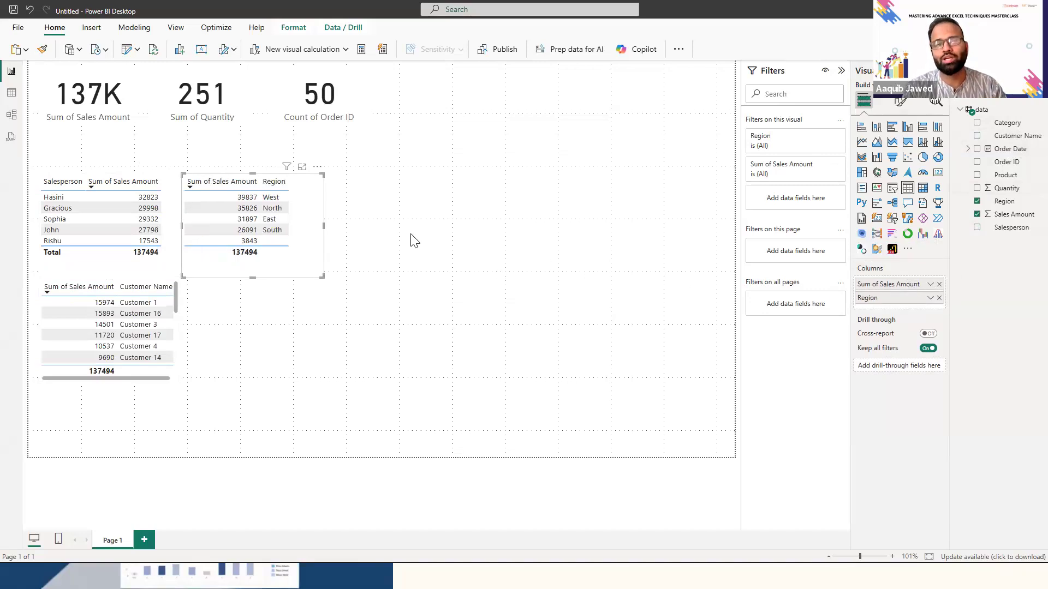
- Add a blank line chart, move it beside the tables and enlarge it across the open area of the page
left_click(407, 195)
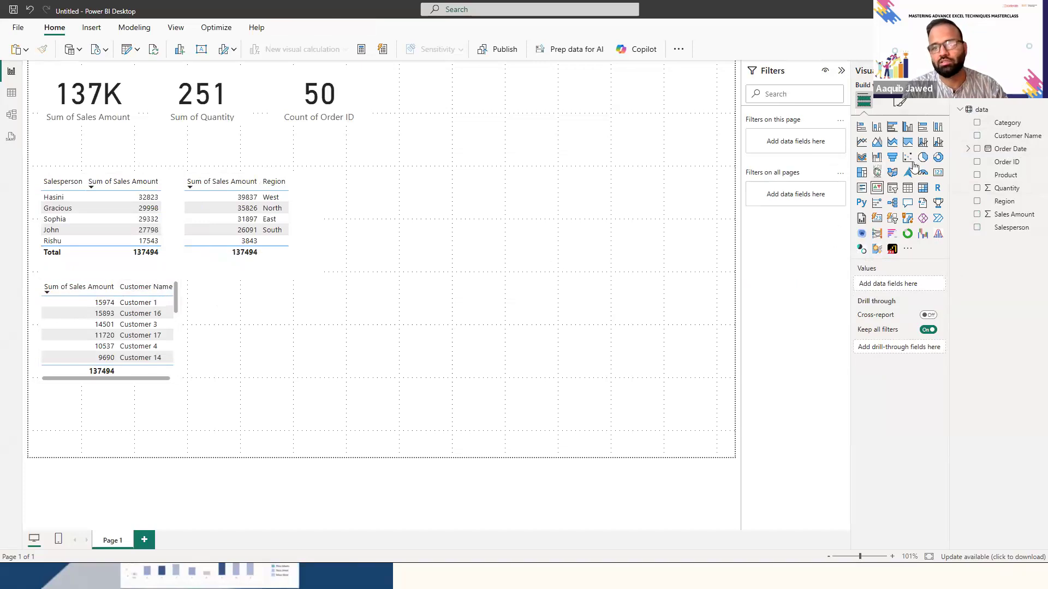
left_click(862, 142)
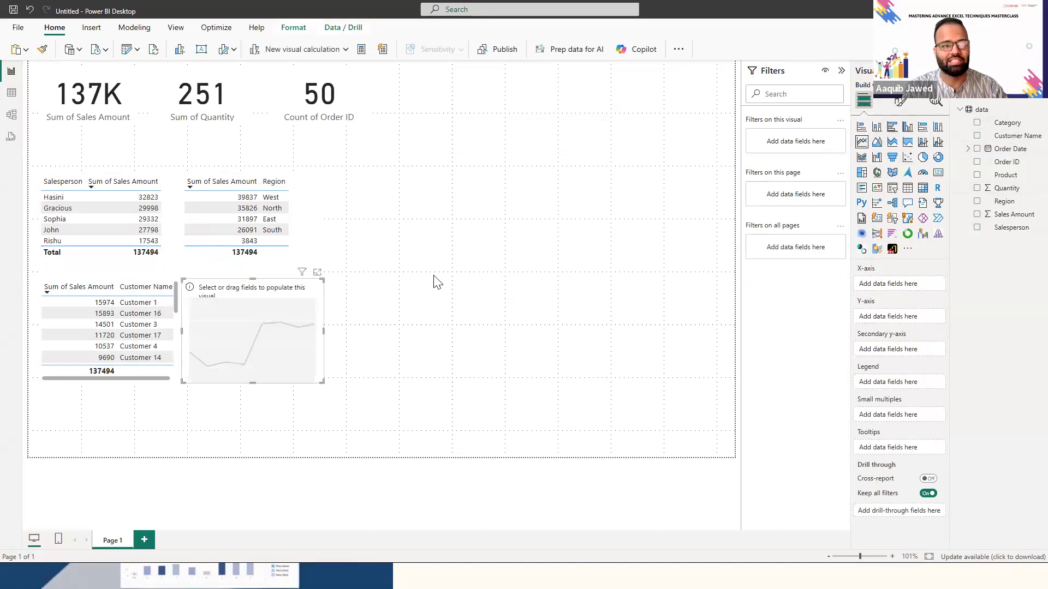
left_click_drag(253, 282, 472, 124)
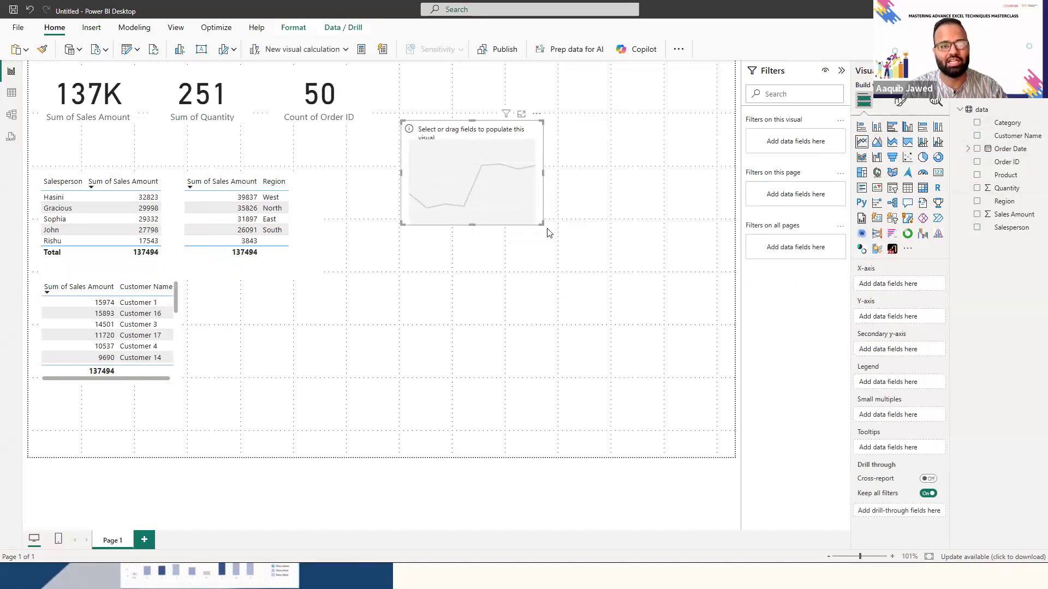
left_click_drag(540, 222, 676, 281)
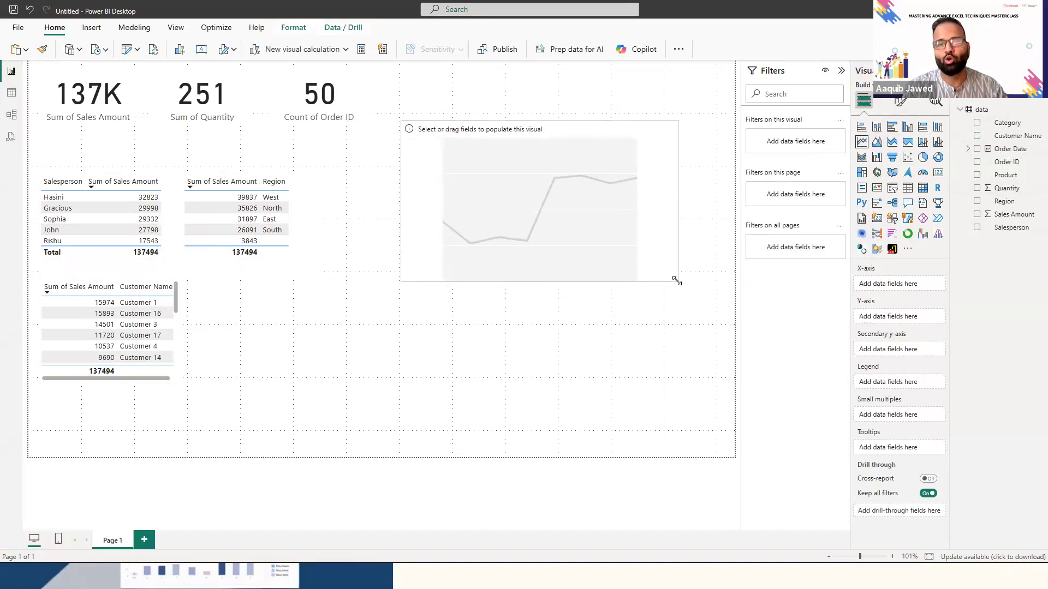
- Plot Sum of Sales Amount against Order Date in the line chart and expand the date hierarchy to Quarter
left_click_drag(1000, 152, 903, 285)
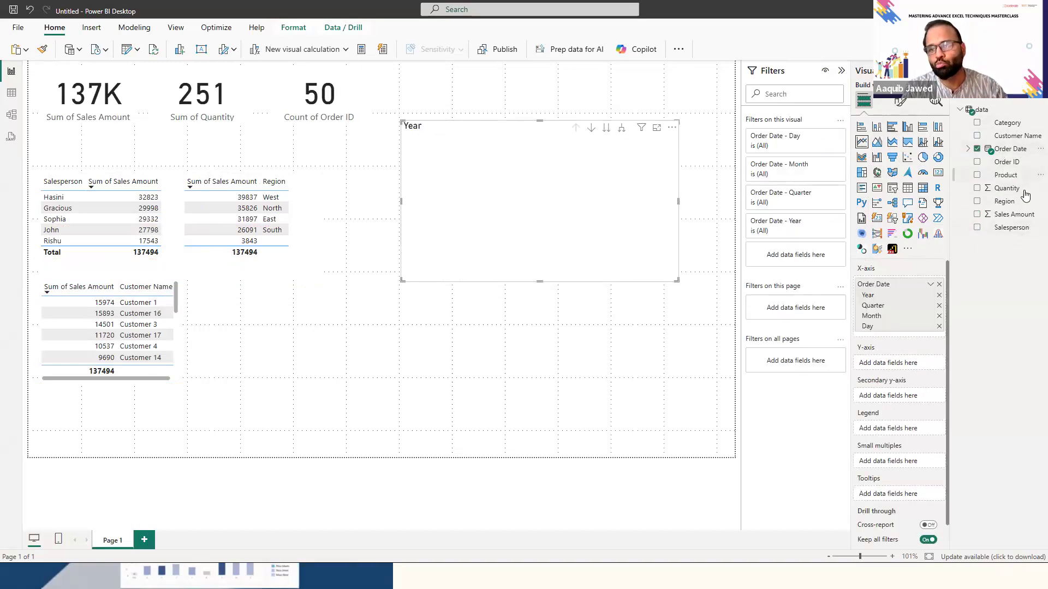
left_click_drag(1011, 214, 917, 368)
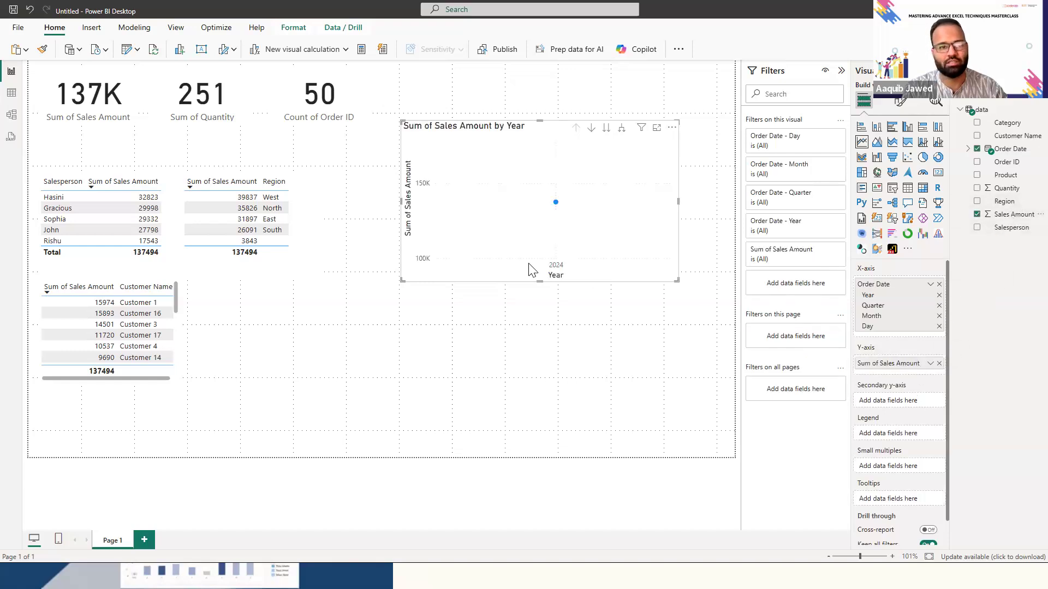
left_click(622, 130)
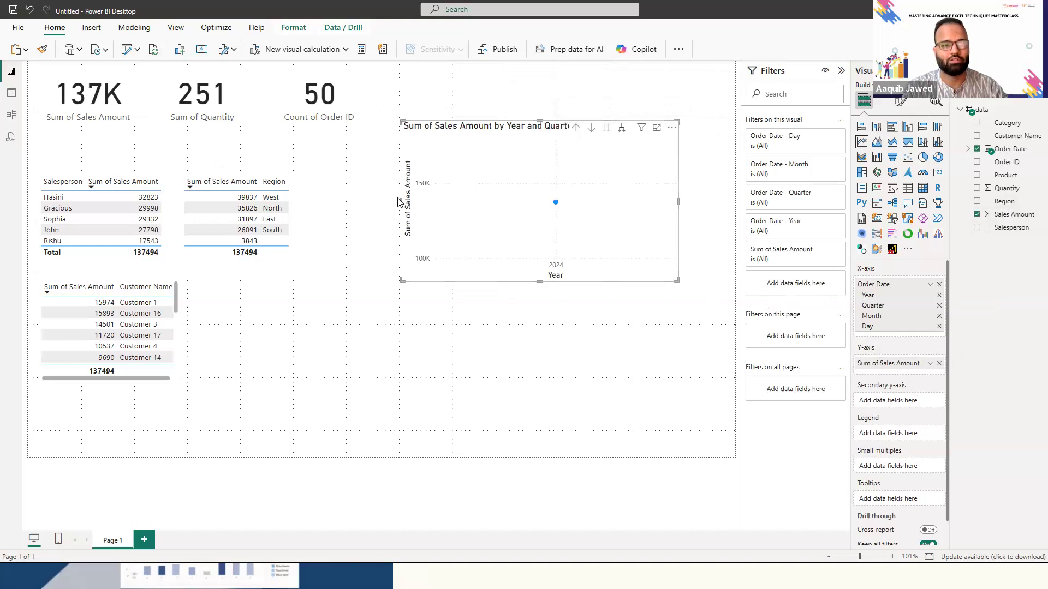
- Expand the line chart's date hierarchy down to Day, and widen and reposition the chart to fill the space beside the tables
left_click_drag(397, 201, 347, 212)
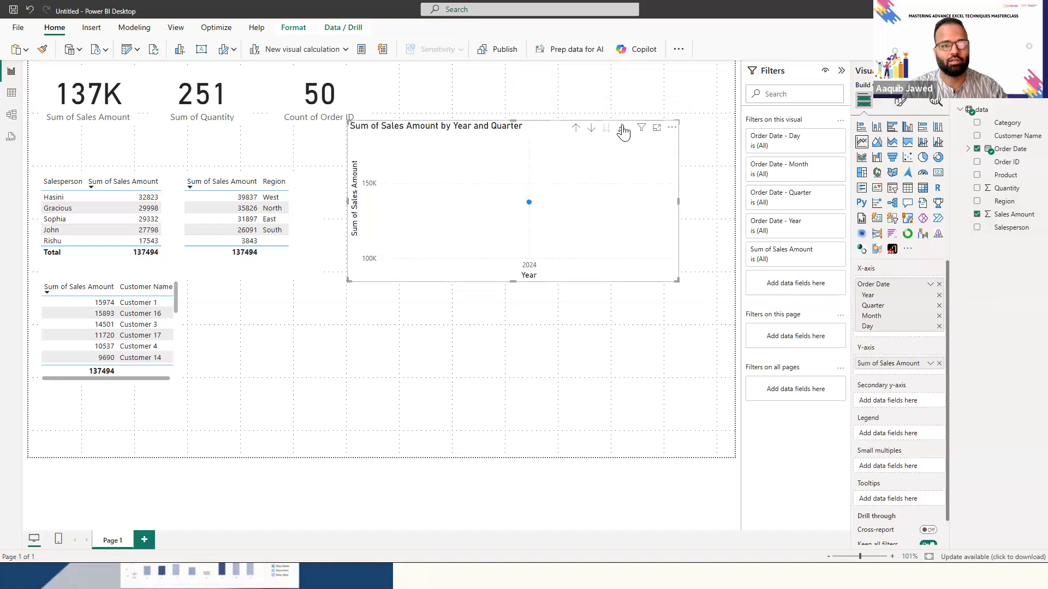
left_click(622, 130)
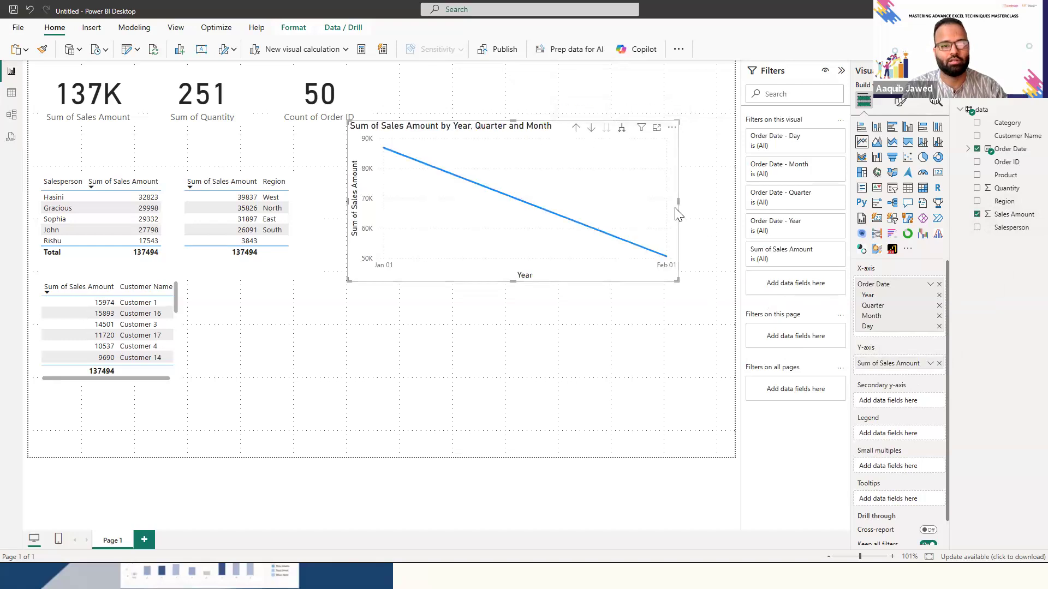
left_click_drag(679, 201, 727, 203)
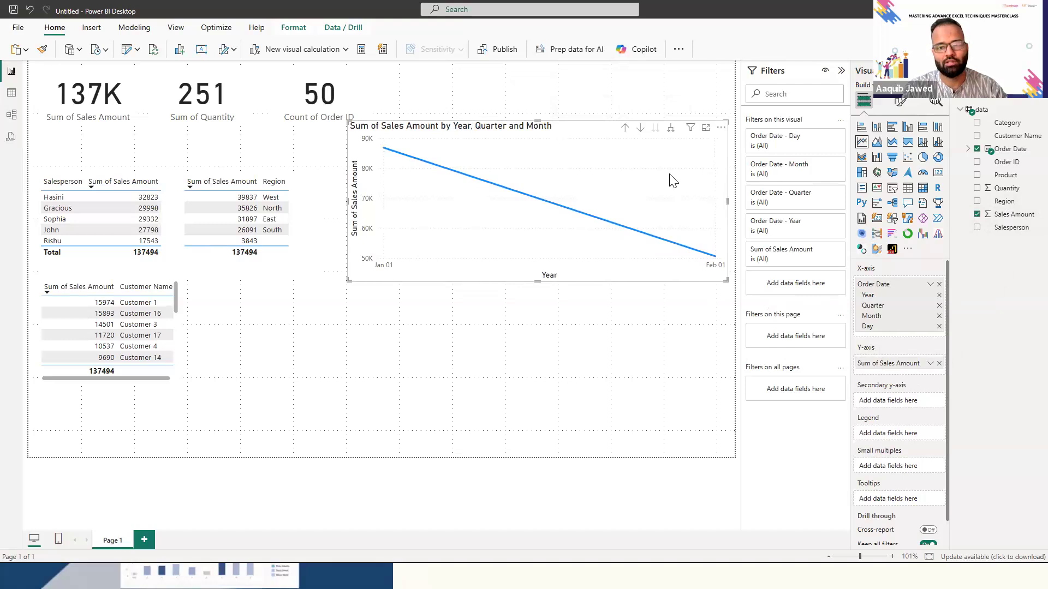
left_click(671, 129)
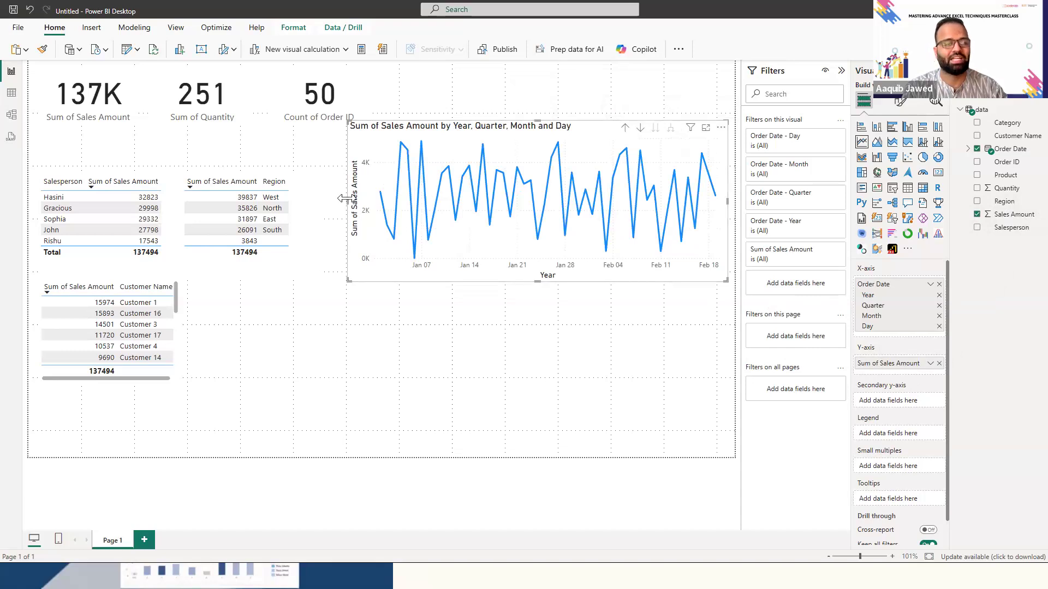
left_click_drag(345, 199, 311, 201)
left_click_drag(487, 134, 482, 167)
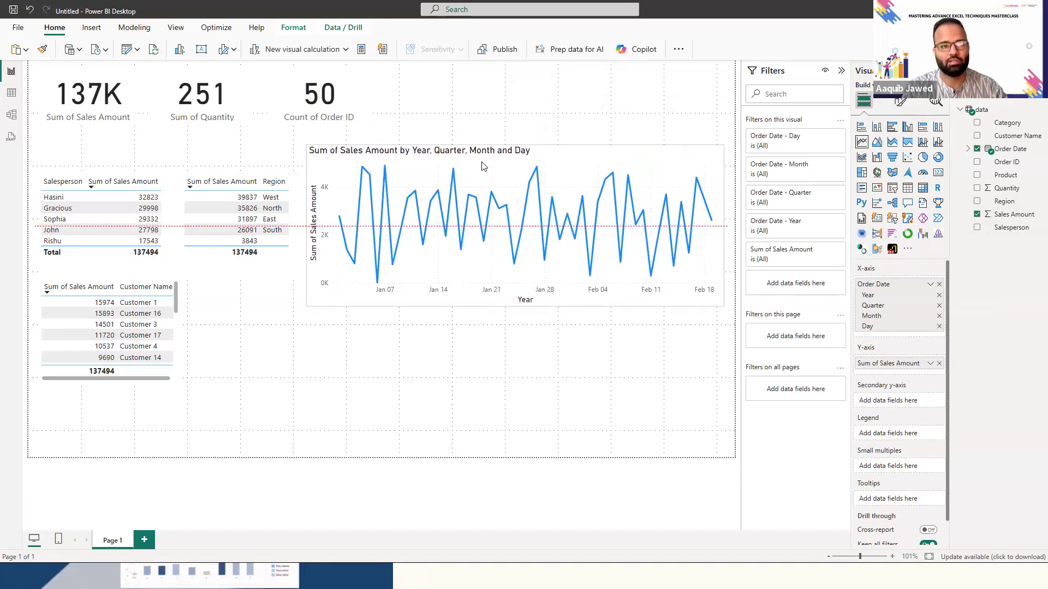
- Look over the report page's formatting options with no visual selected, and return to the visual-building options
left_click(609, 339)
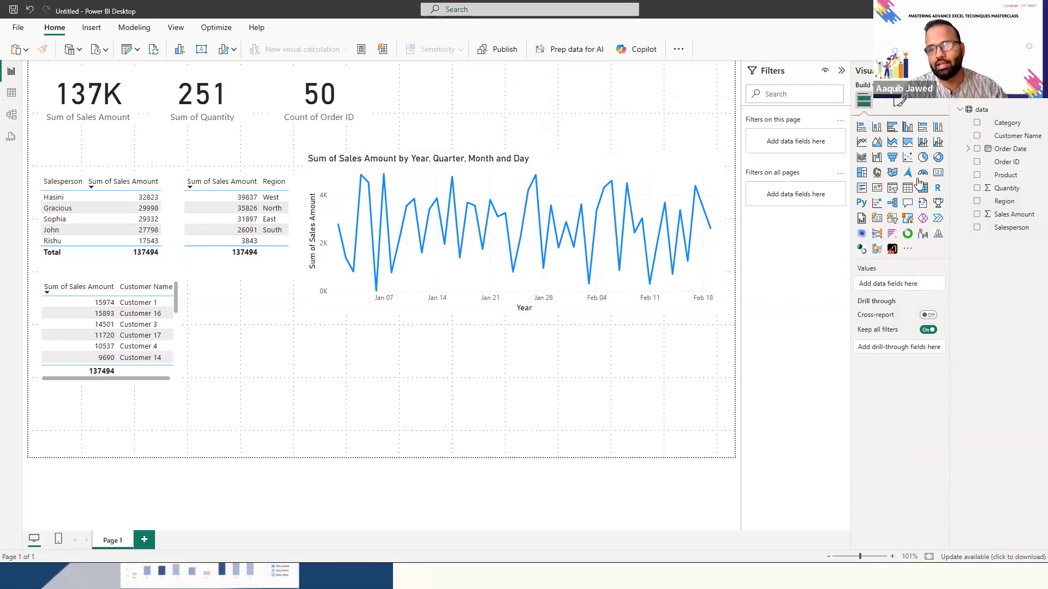
left_click(901, 102)
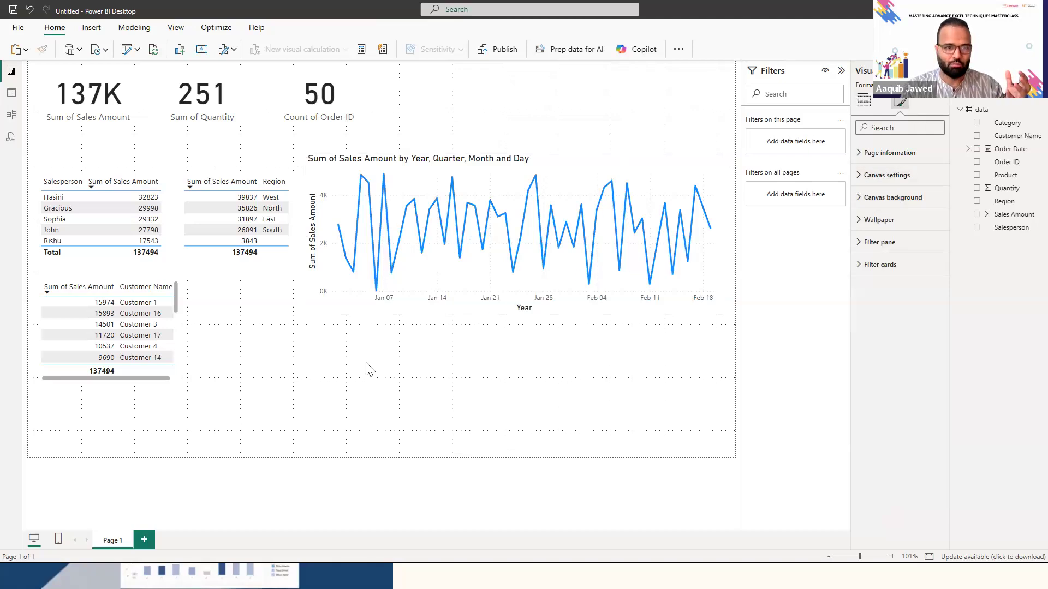
left_click(343, 373)
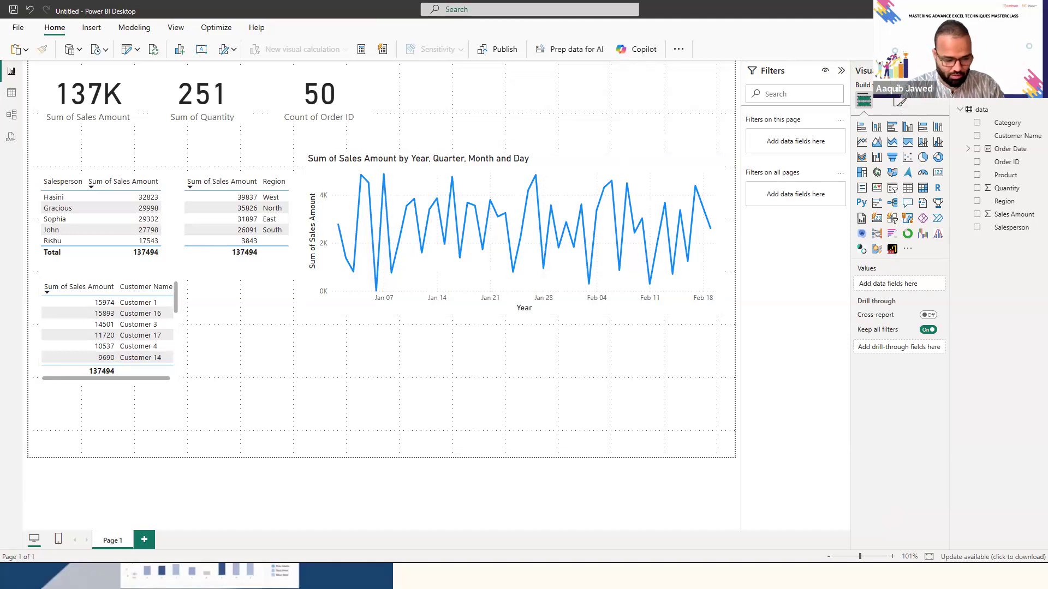
key("alt+Tab")
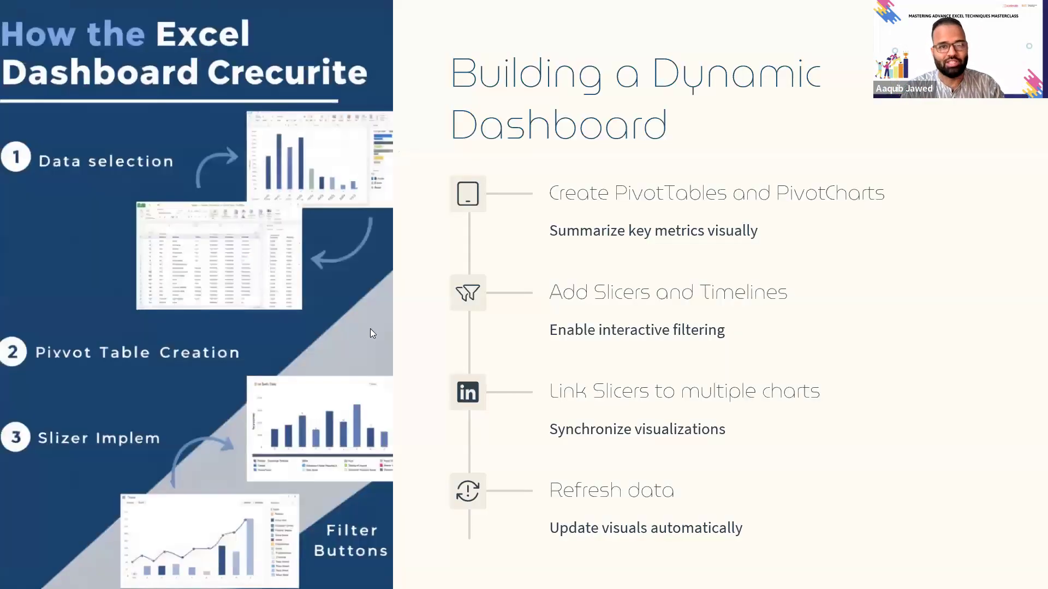
left_click(683, 381)
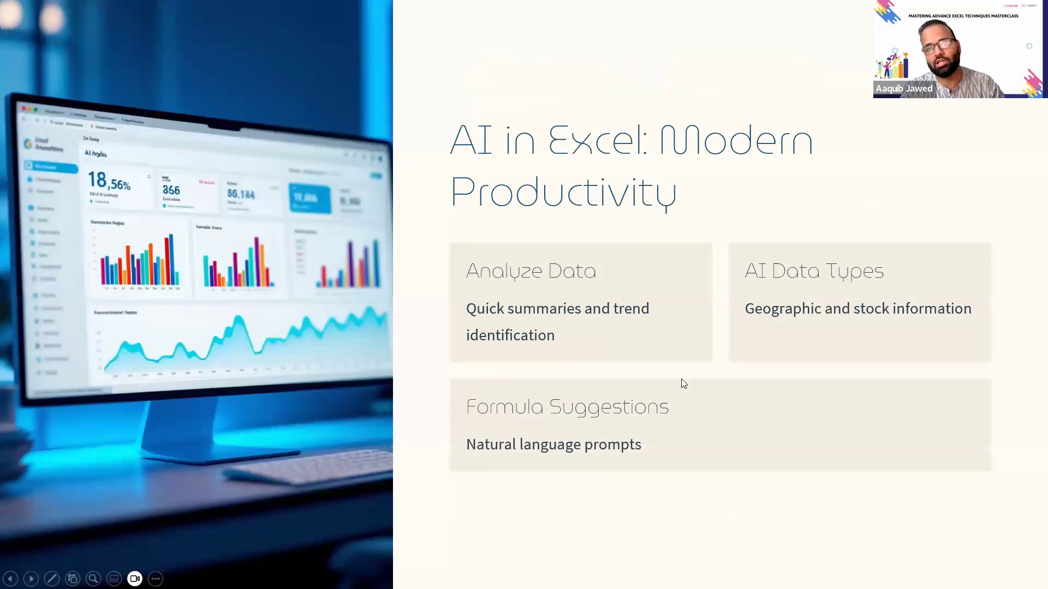
left_click(681, 379)
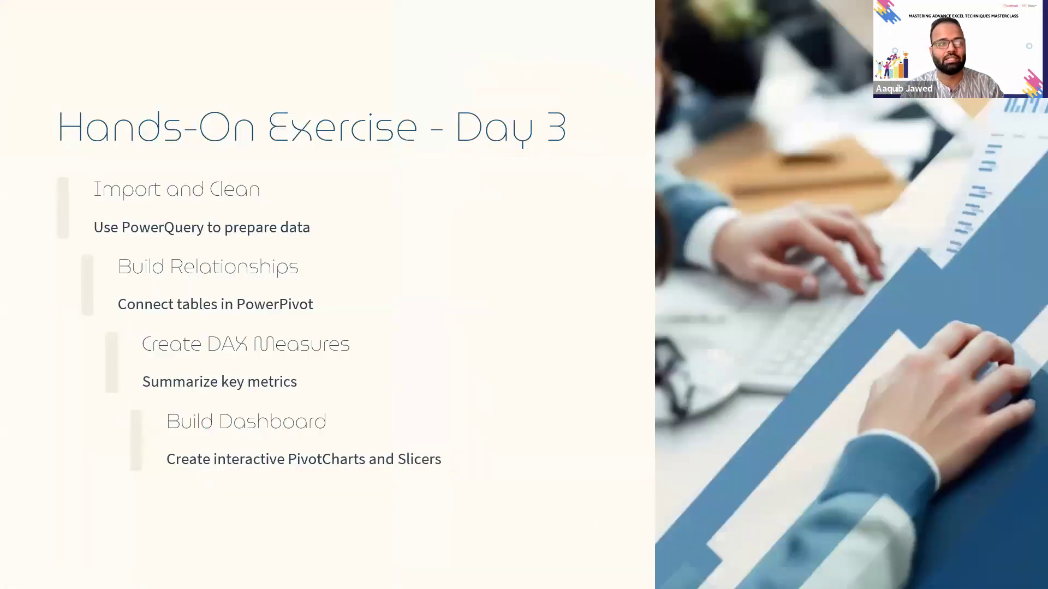
key("Right")
key("Right")
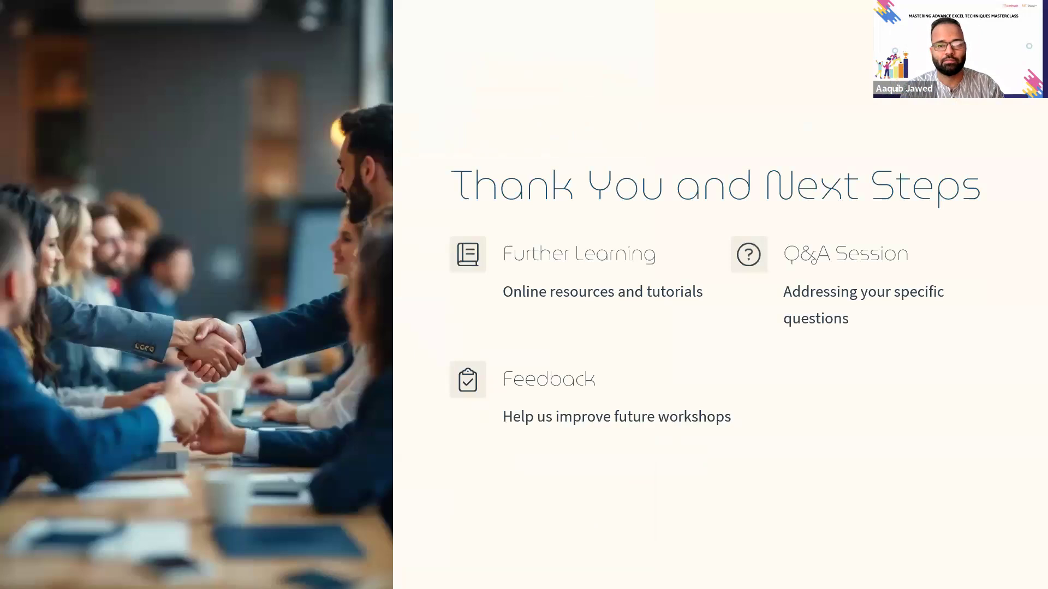